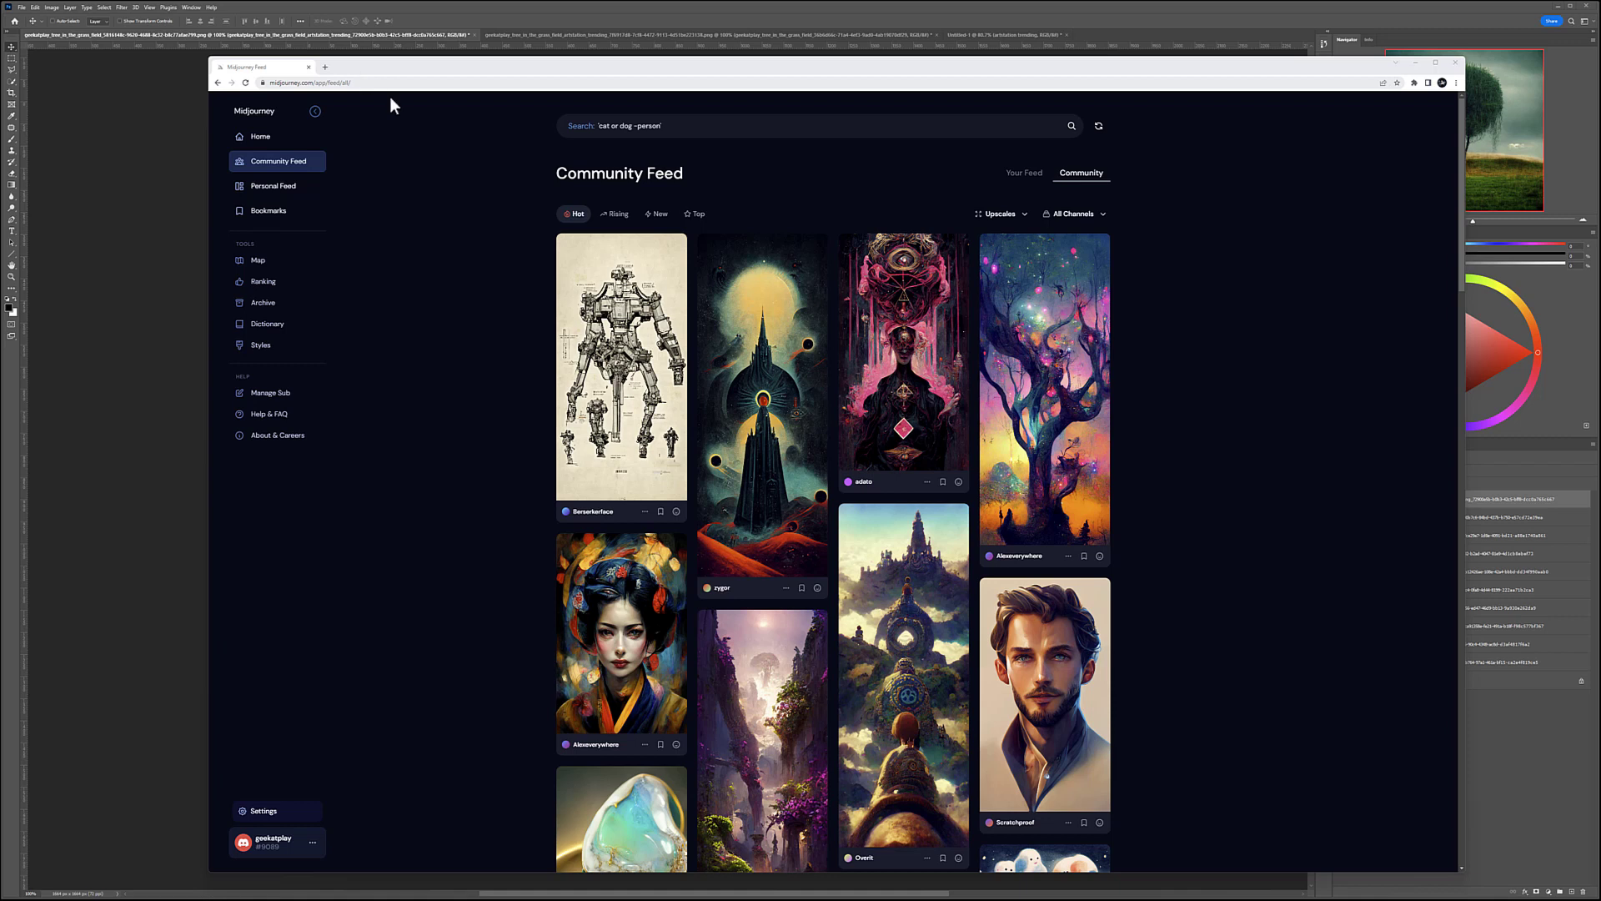
Step: Copy the prompt of the bipedal mech blueprint image in the Midjourney community feed
mouse_move(684, 397)
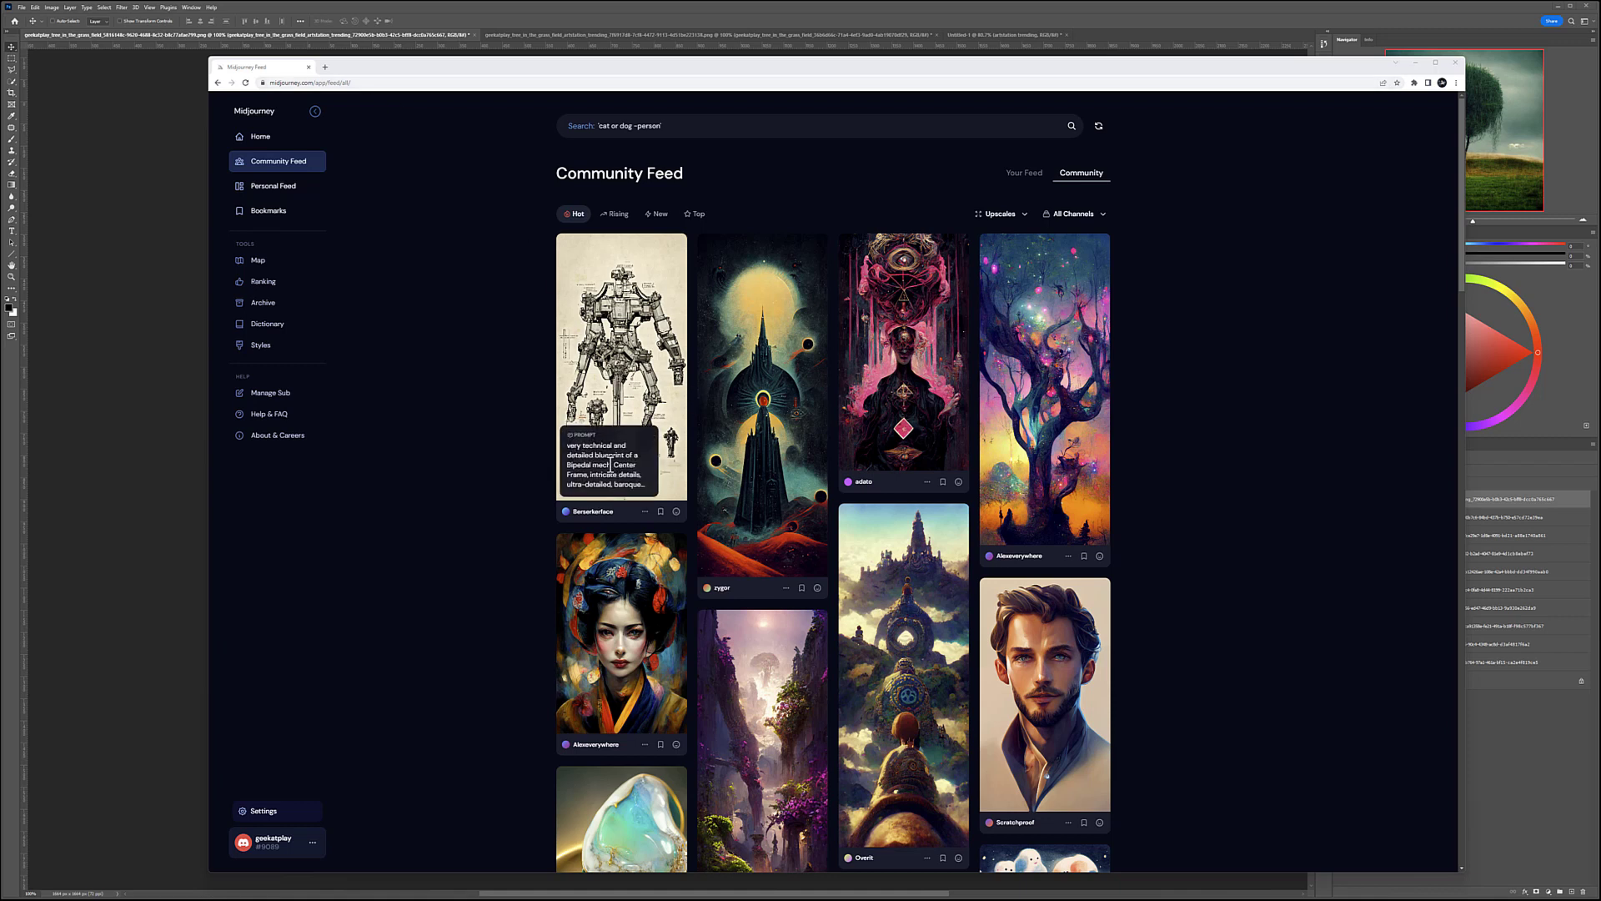
click(645, 512)
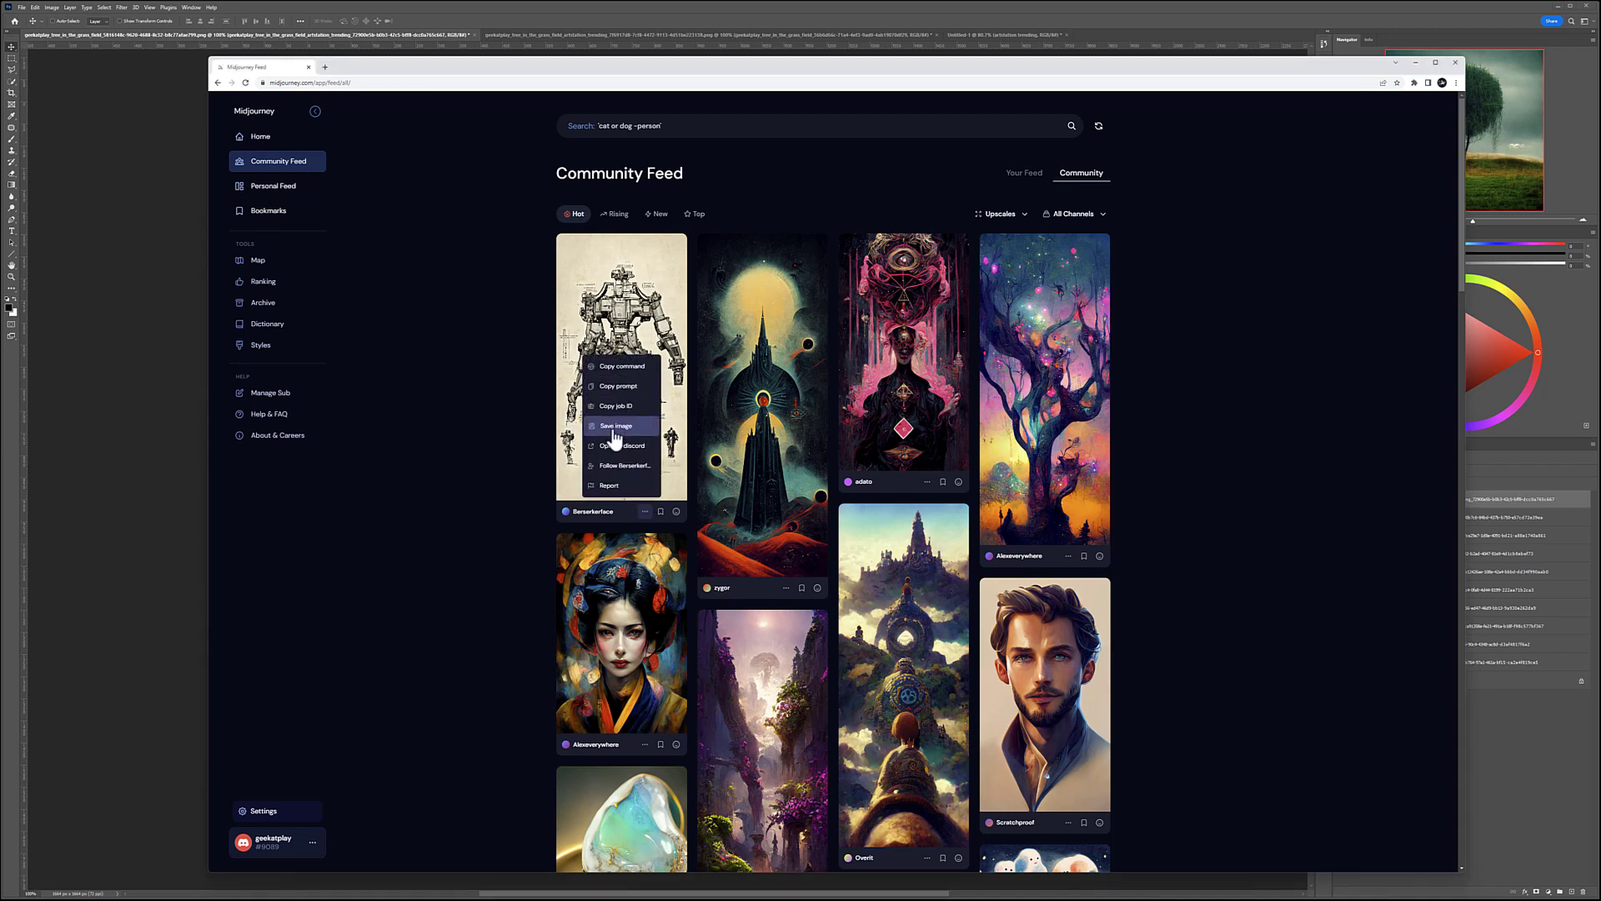
click(618, 387)
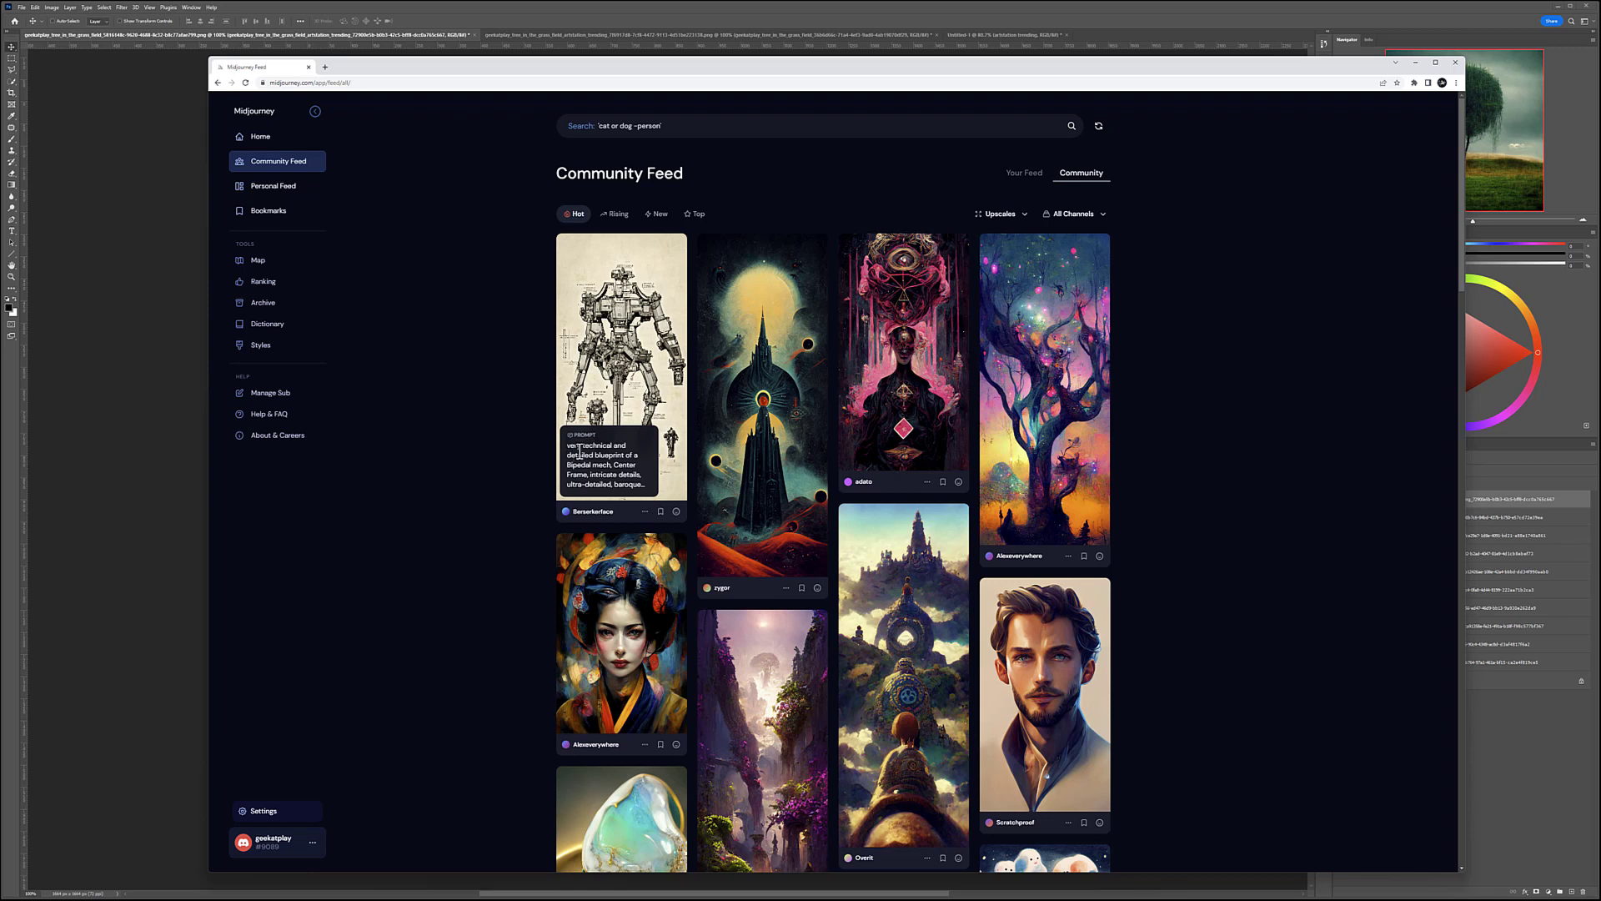
Step: Search the community feed for geekatplay and look through the matching images
mouse_move(818, 367)
click(736, 126)
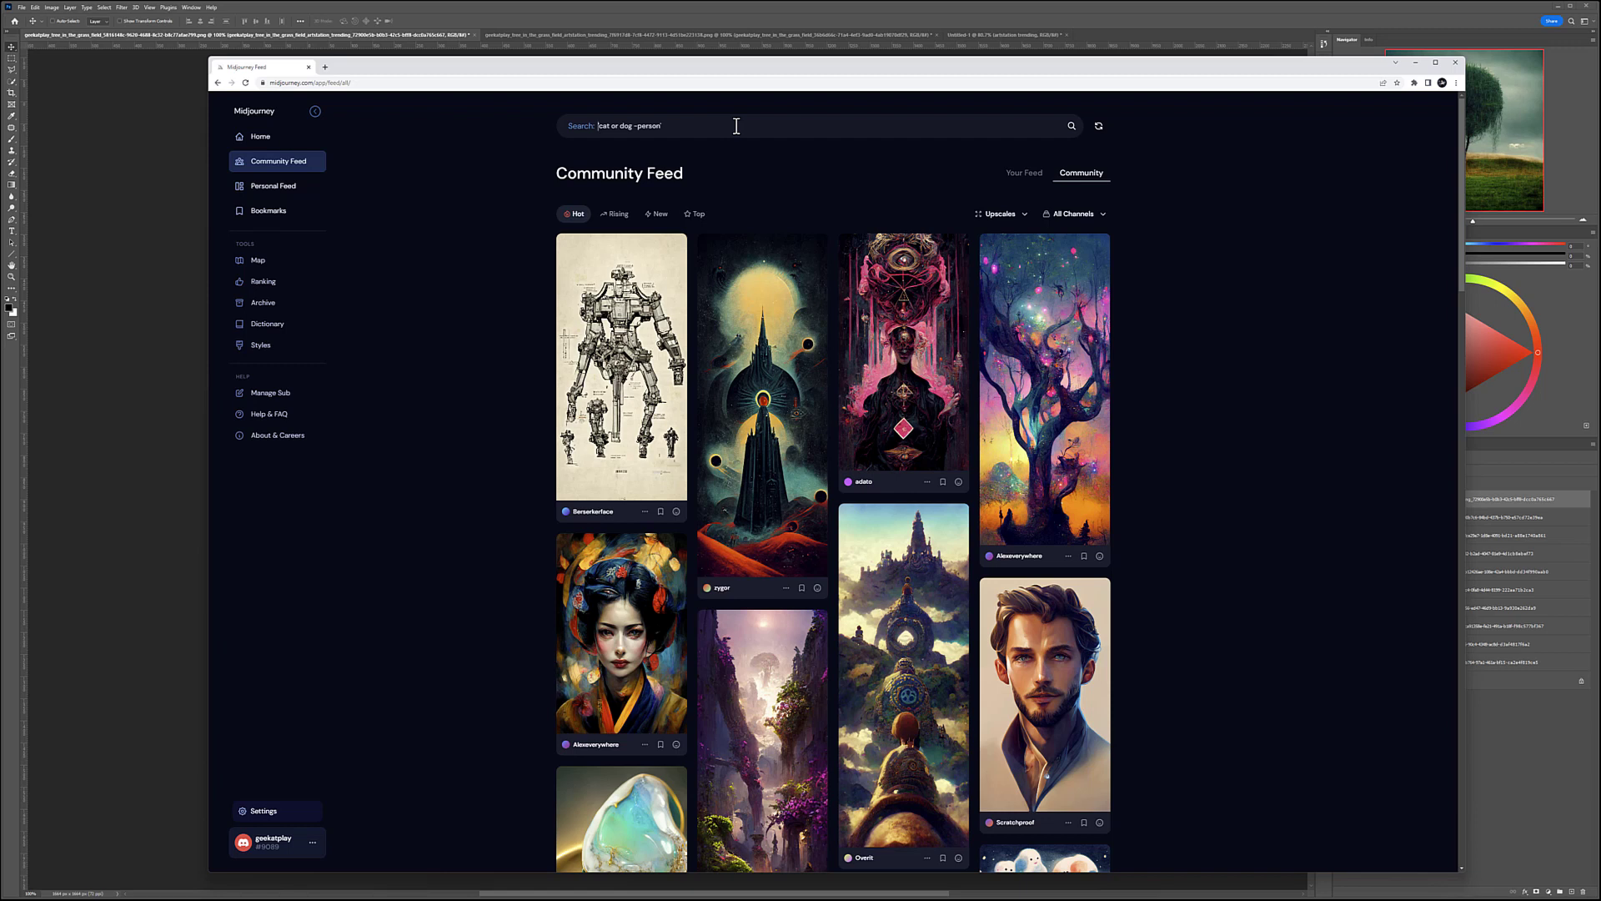
text(geekatplay)
click(1072, 125)
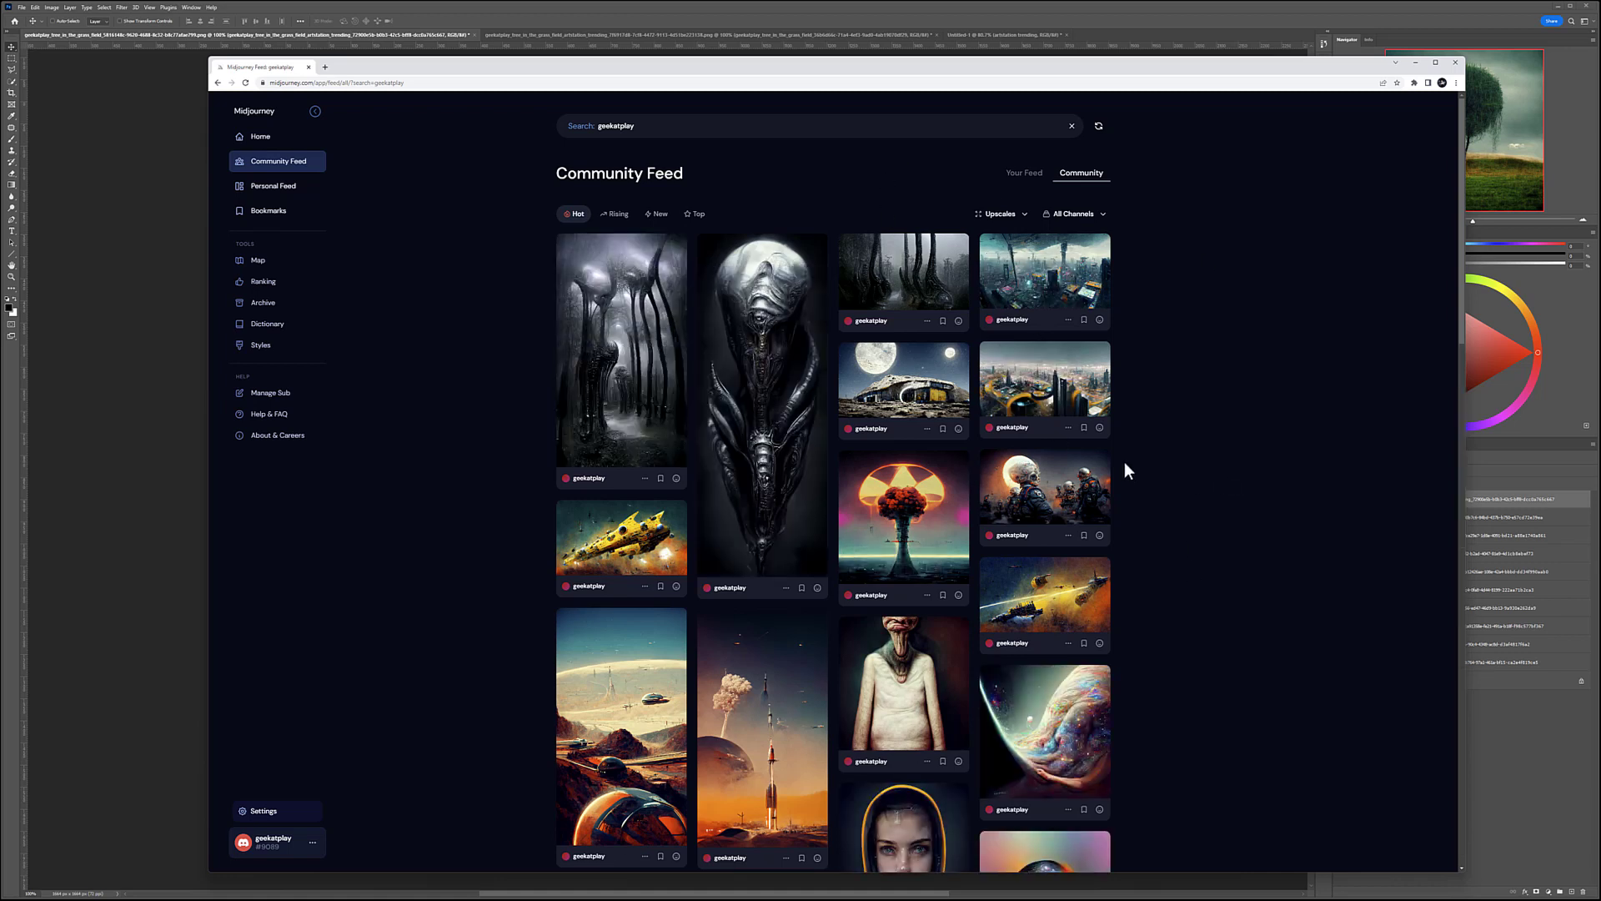
scroll(970, 422, down, 2)
scroll(970, 429, down, 4)
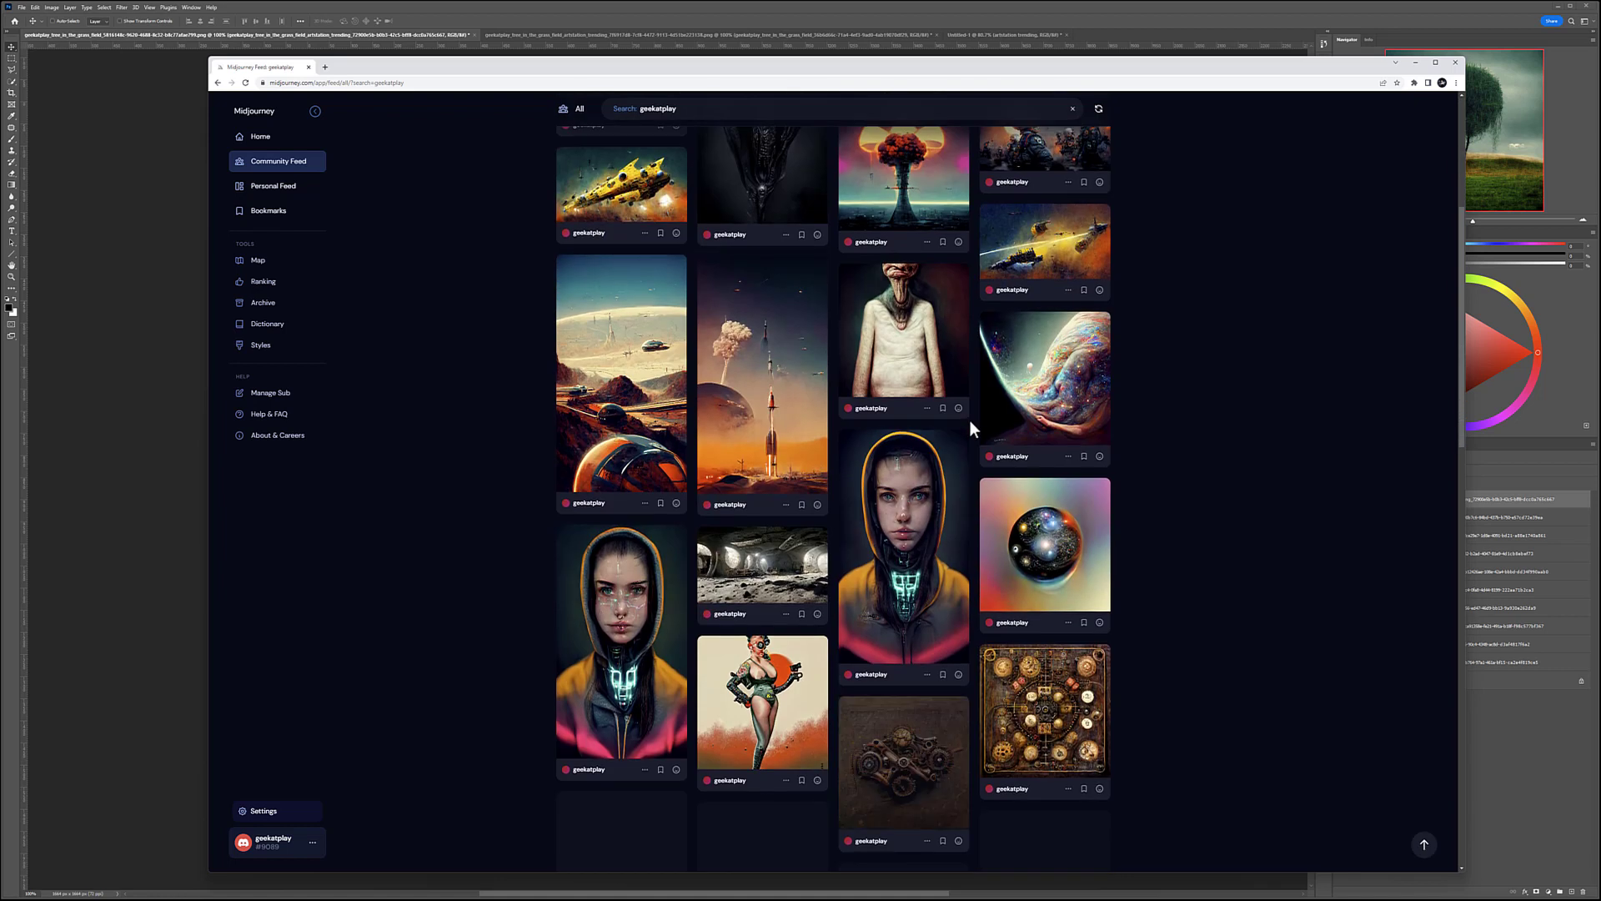
scroll(970, 429, up, 8)
scroll(969, 420, up, 1)
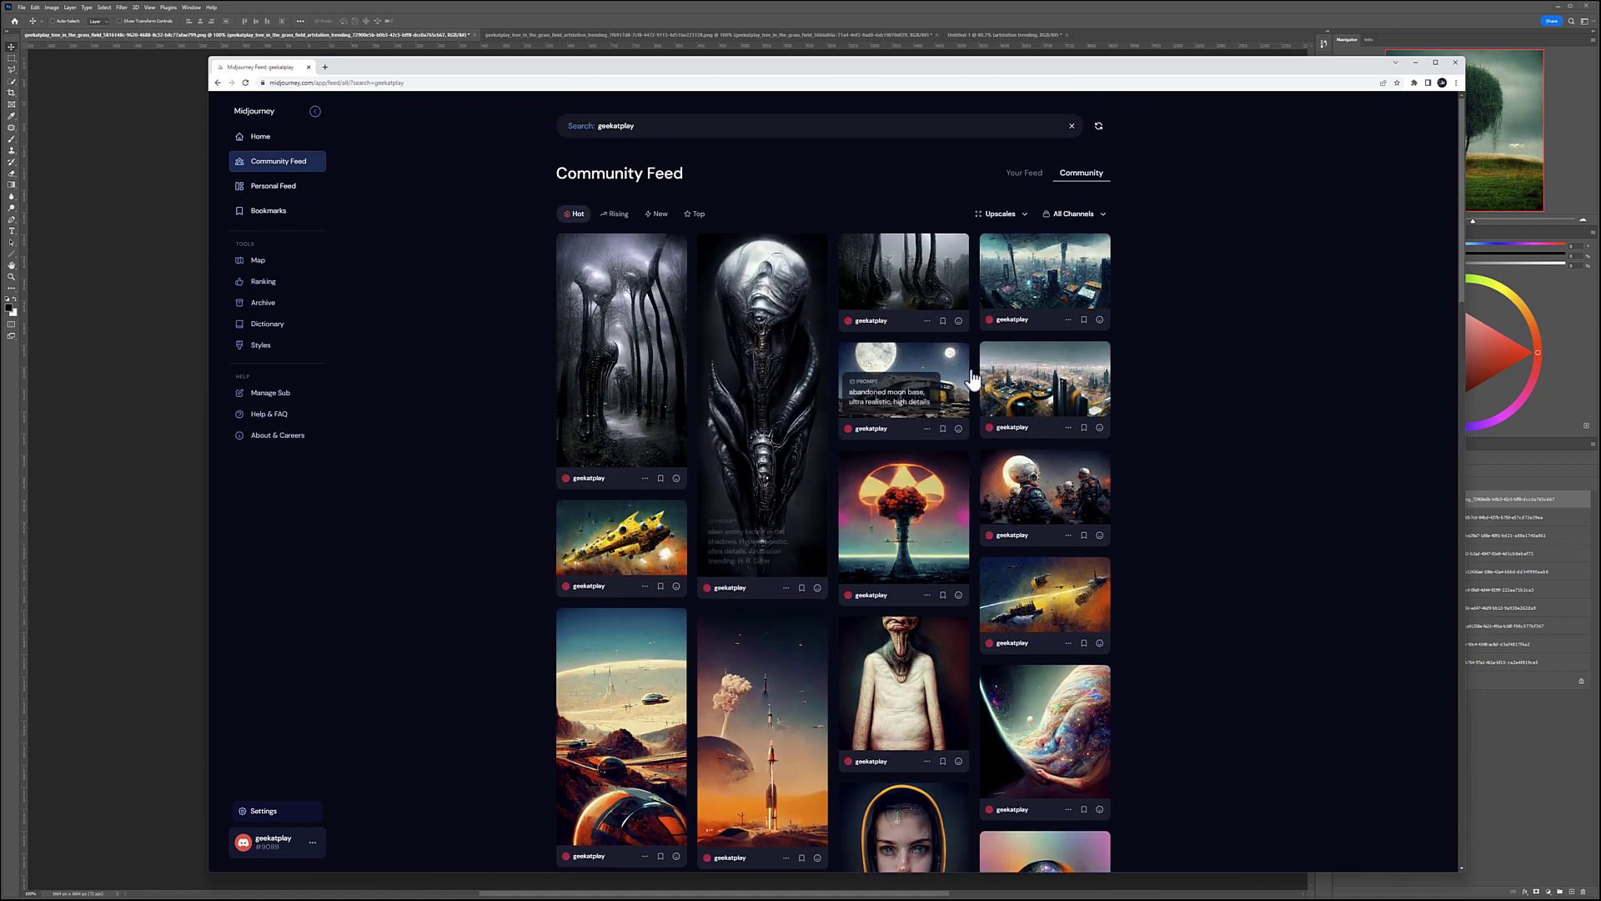
Step: Open the dark alien forest image, review its prompt and related images, and return to the feed
click(666, 334)
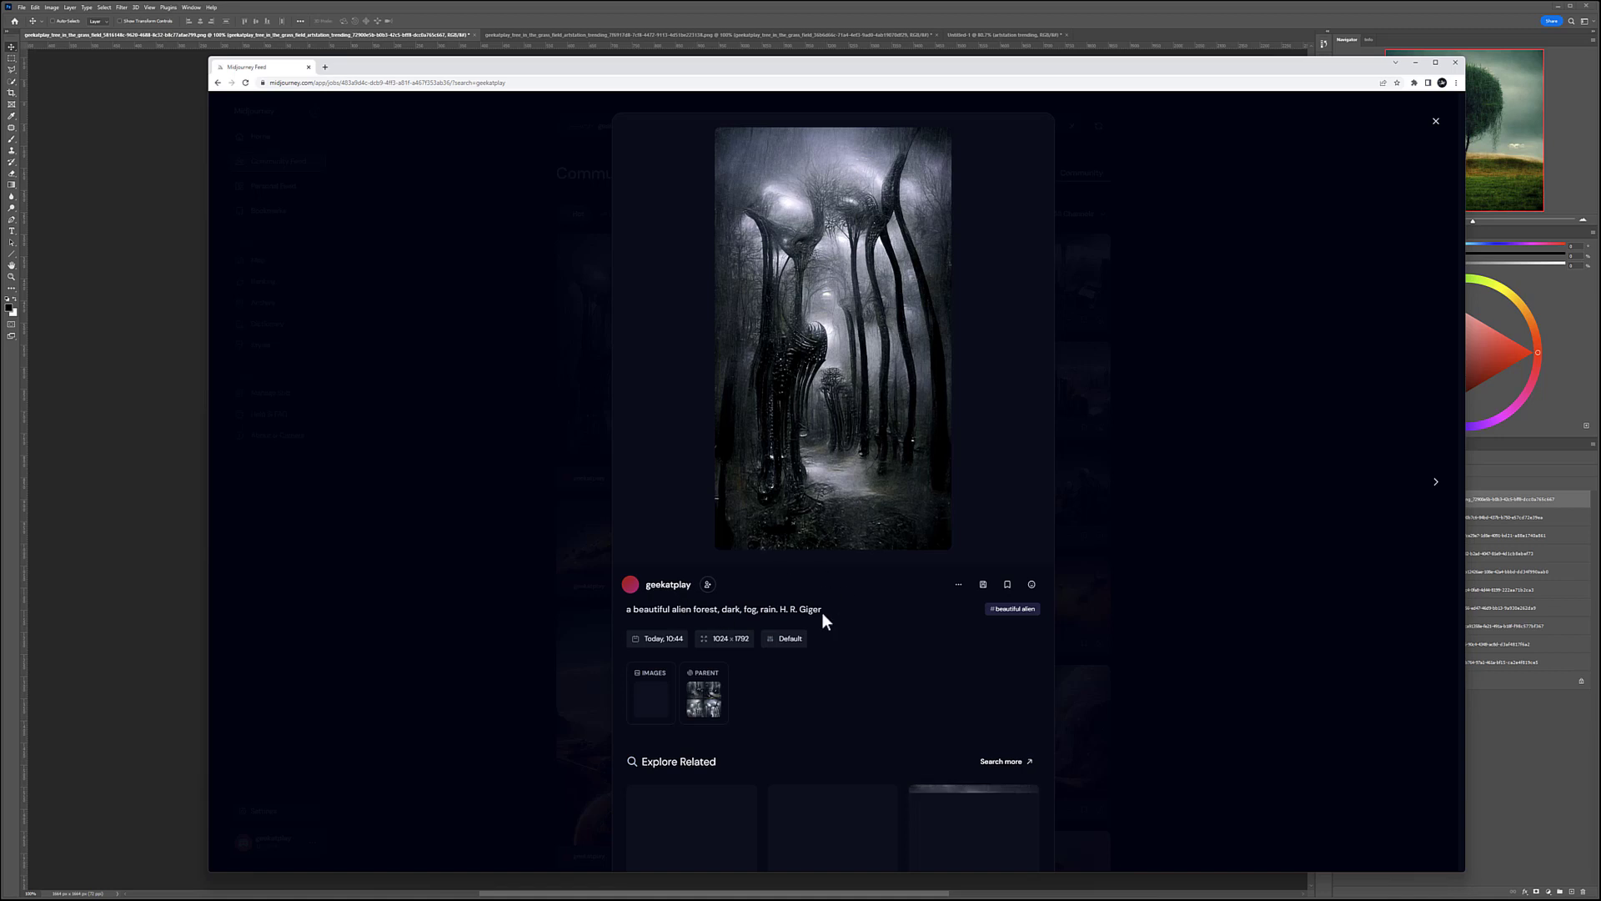
scroll(925, 613, down, 4)
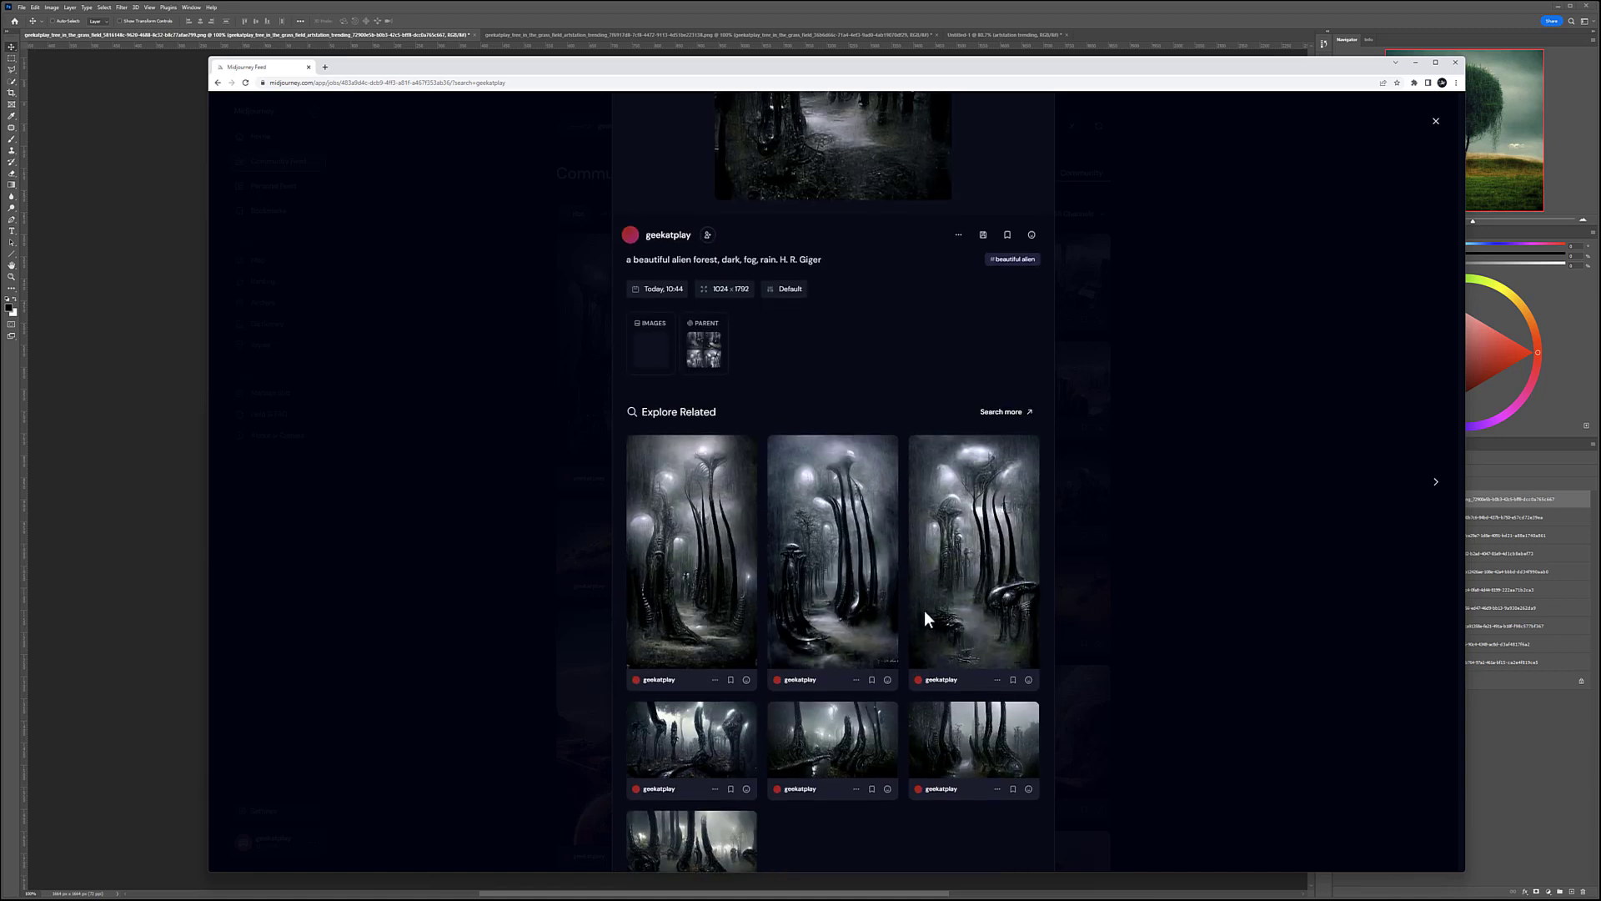
scroll(909, 601, down, 1)
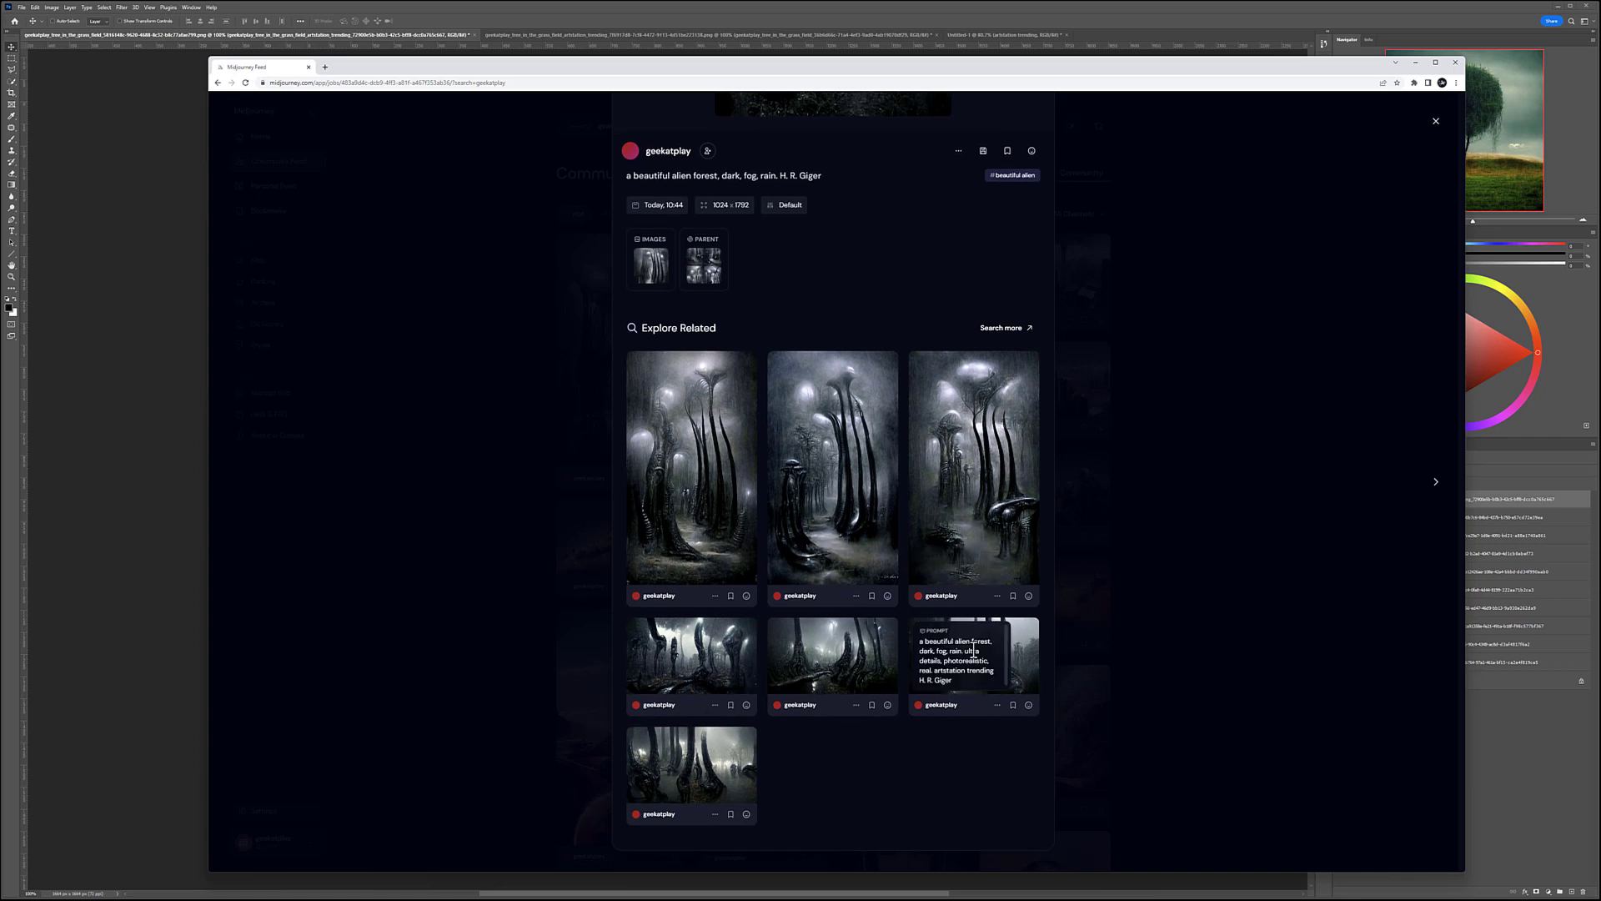
scroll(909, 633, up, 4)
scroll(900, 566, up, 2)
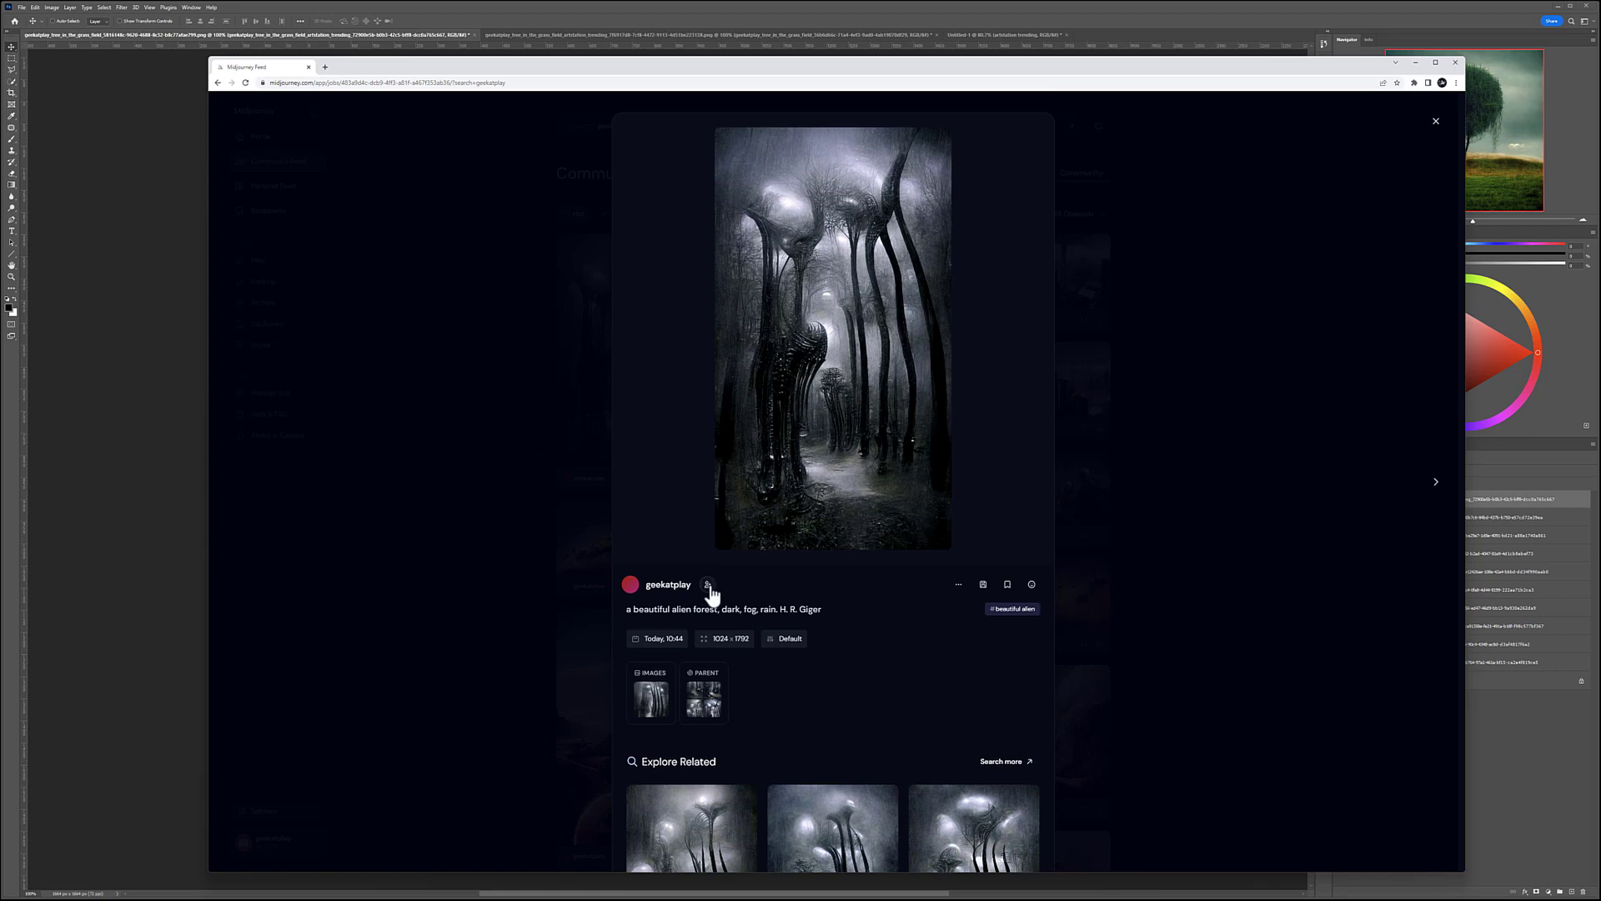
click(489, 491)
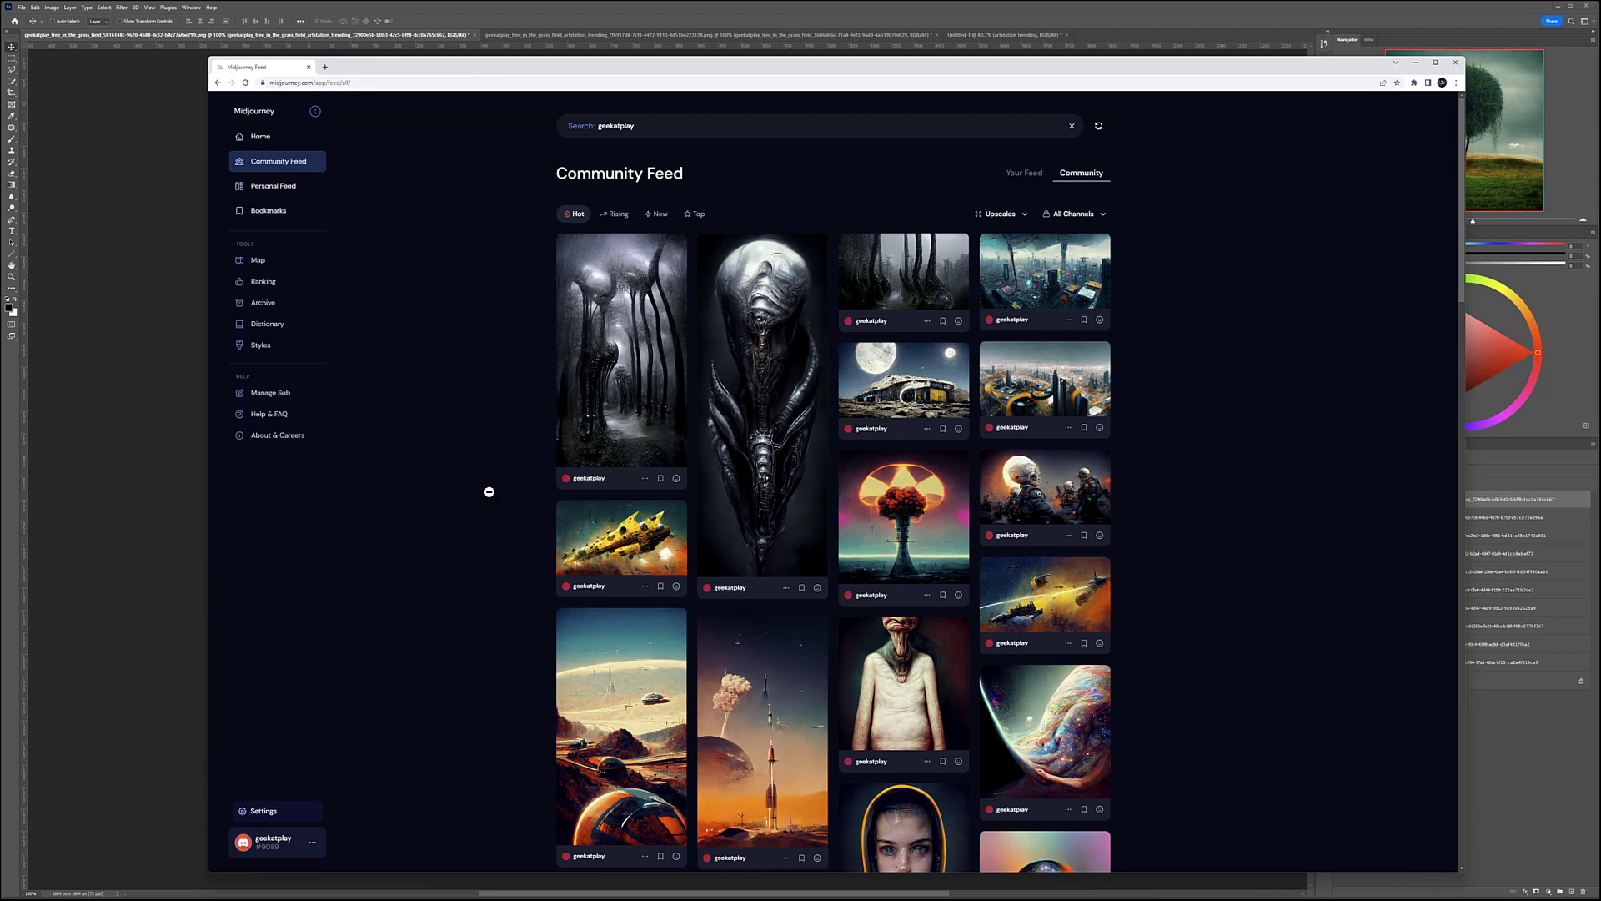
Step: Switch to Photoshop, review the prompt syntax in the Untitled-1 document, and return to the single-tree style document
click(609, 3)
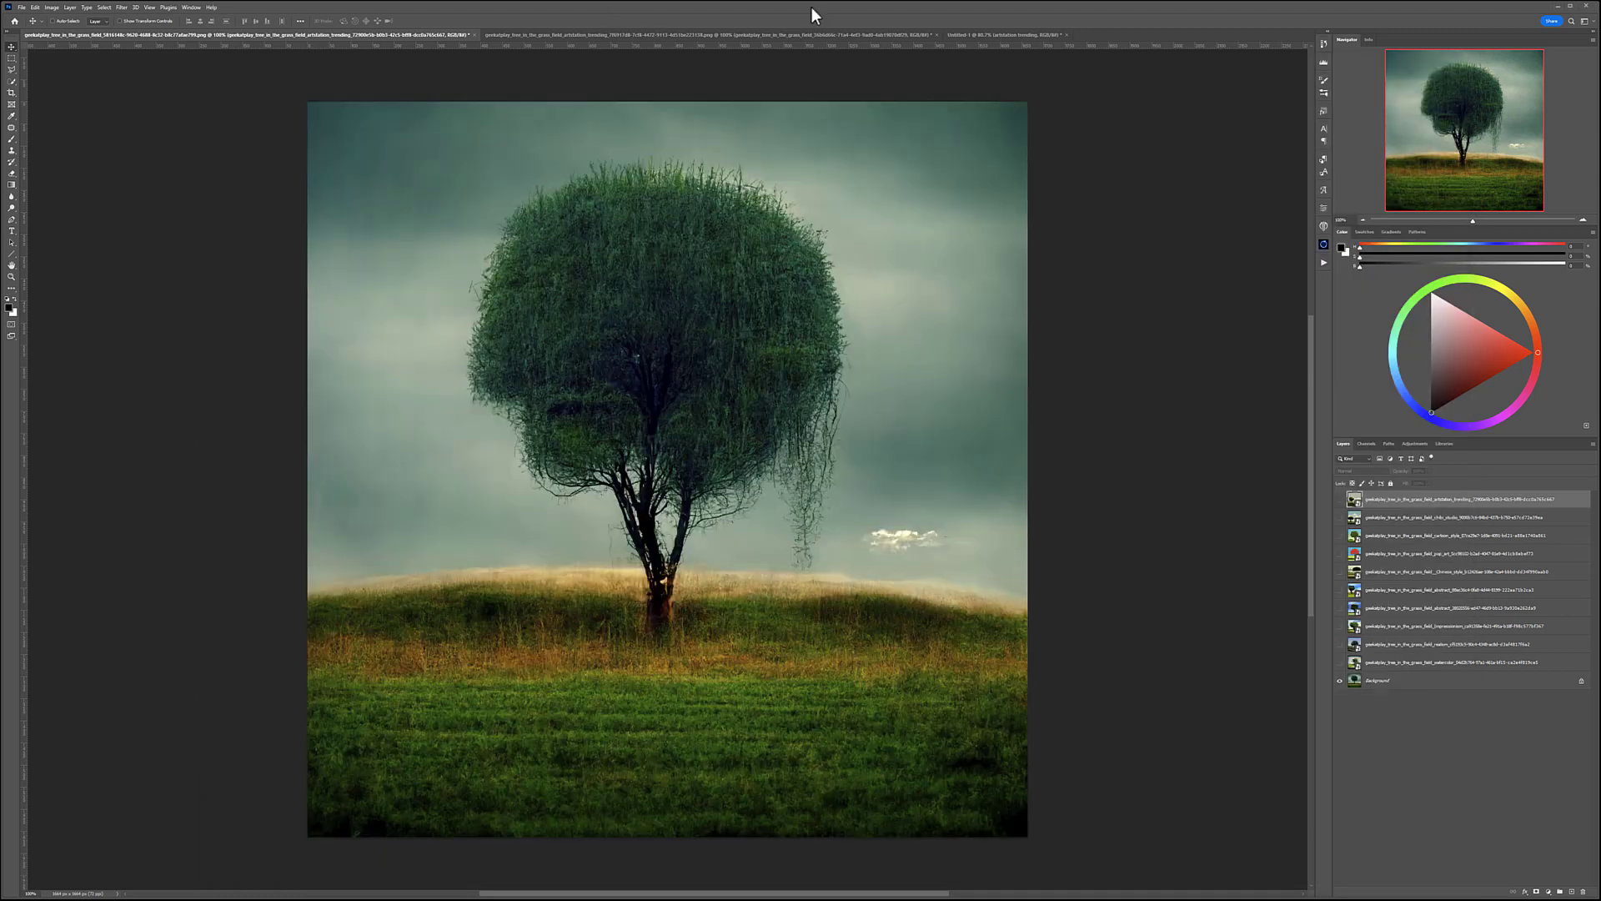
click(1026, 34)
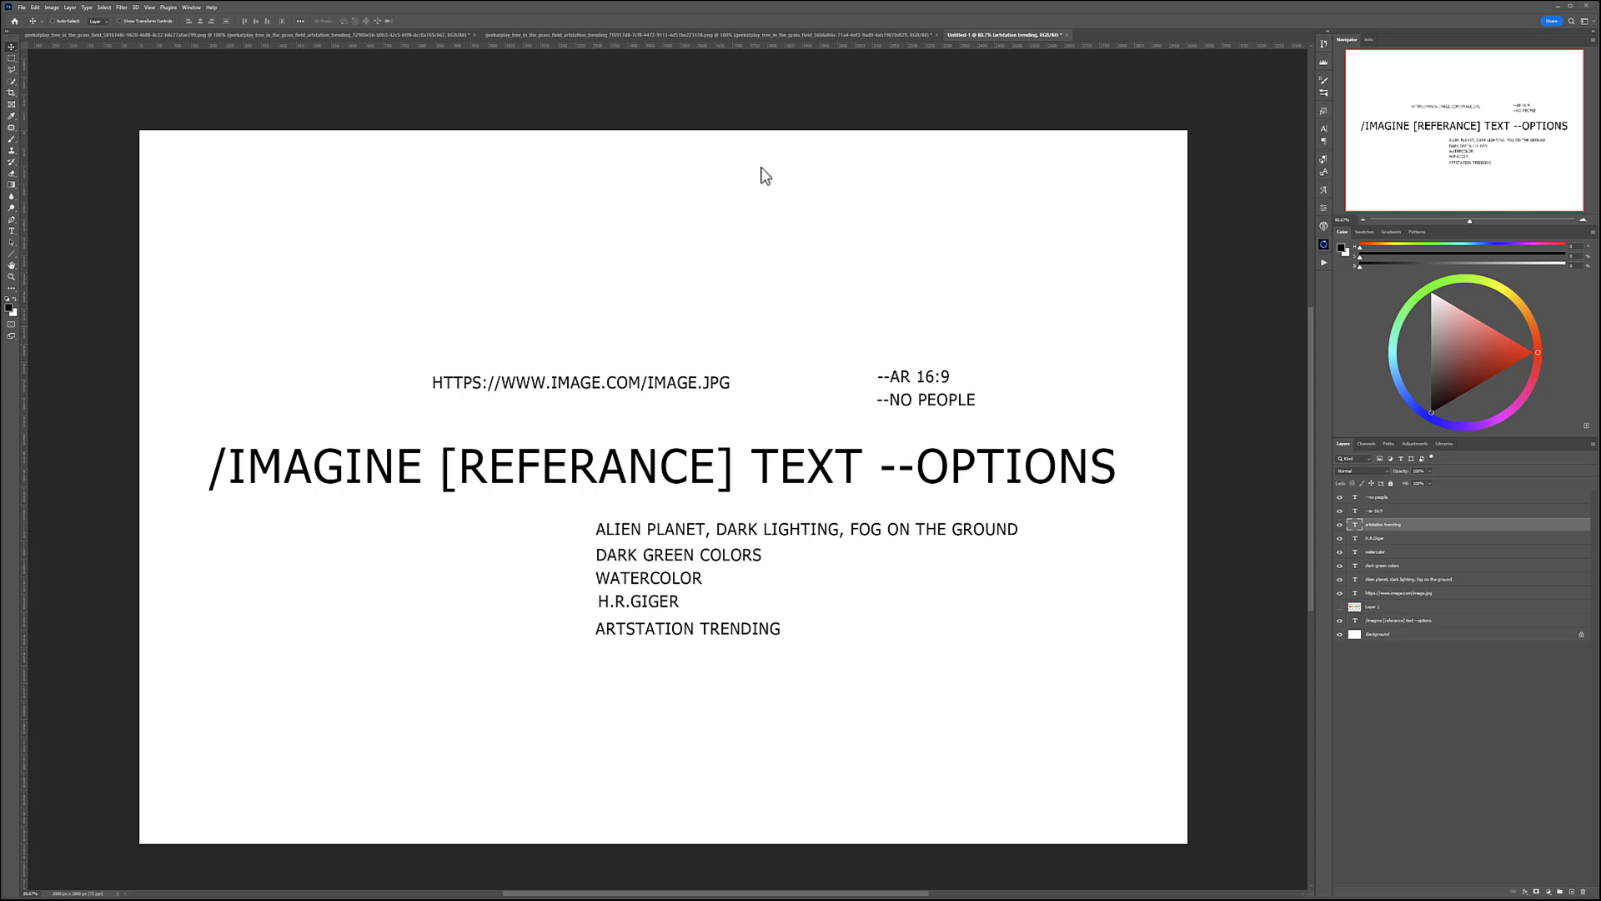
click(368, 32)
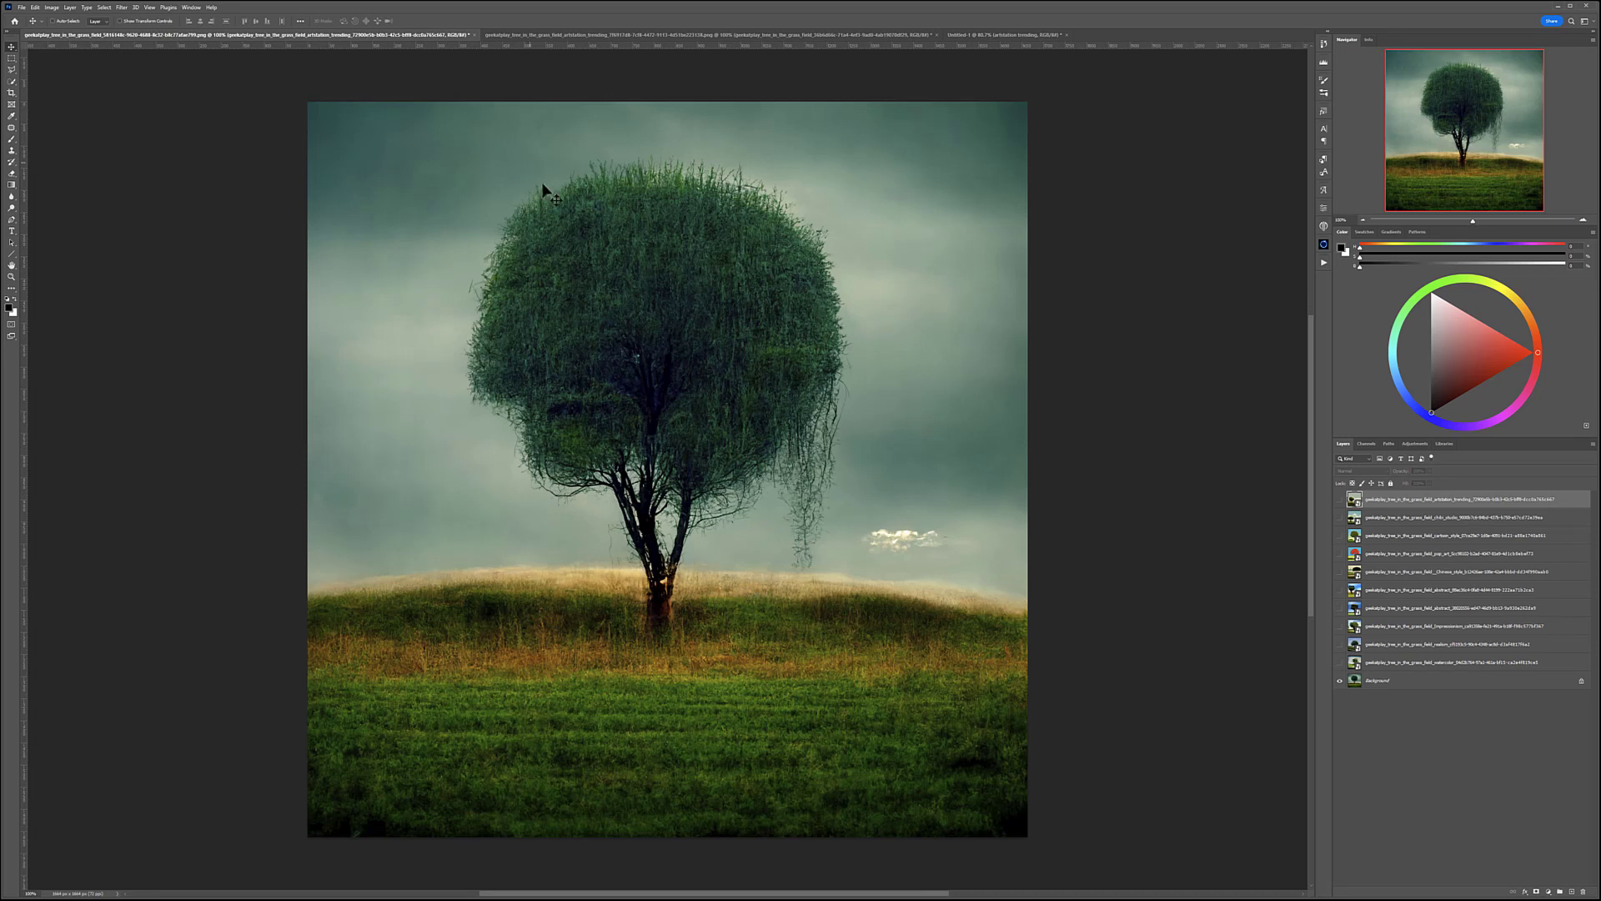
Step: Show the watercolor, realism, impressionism and both abstract tree layers one after another, working upward from the background
click(1340, 662)
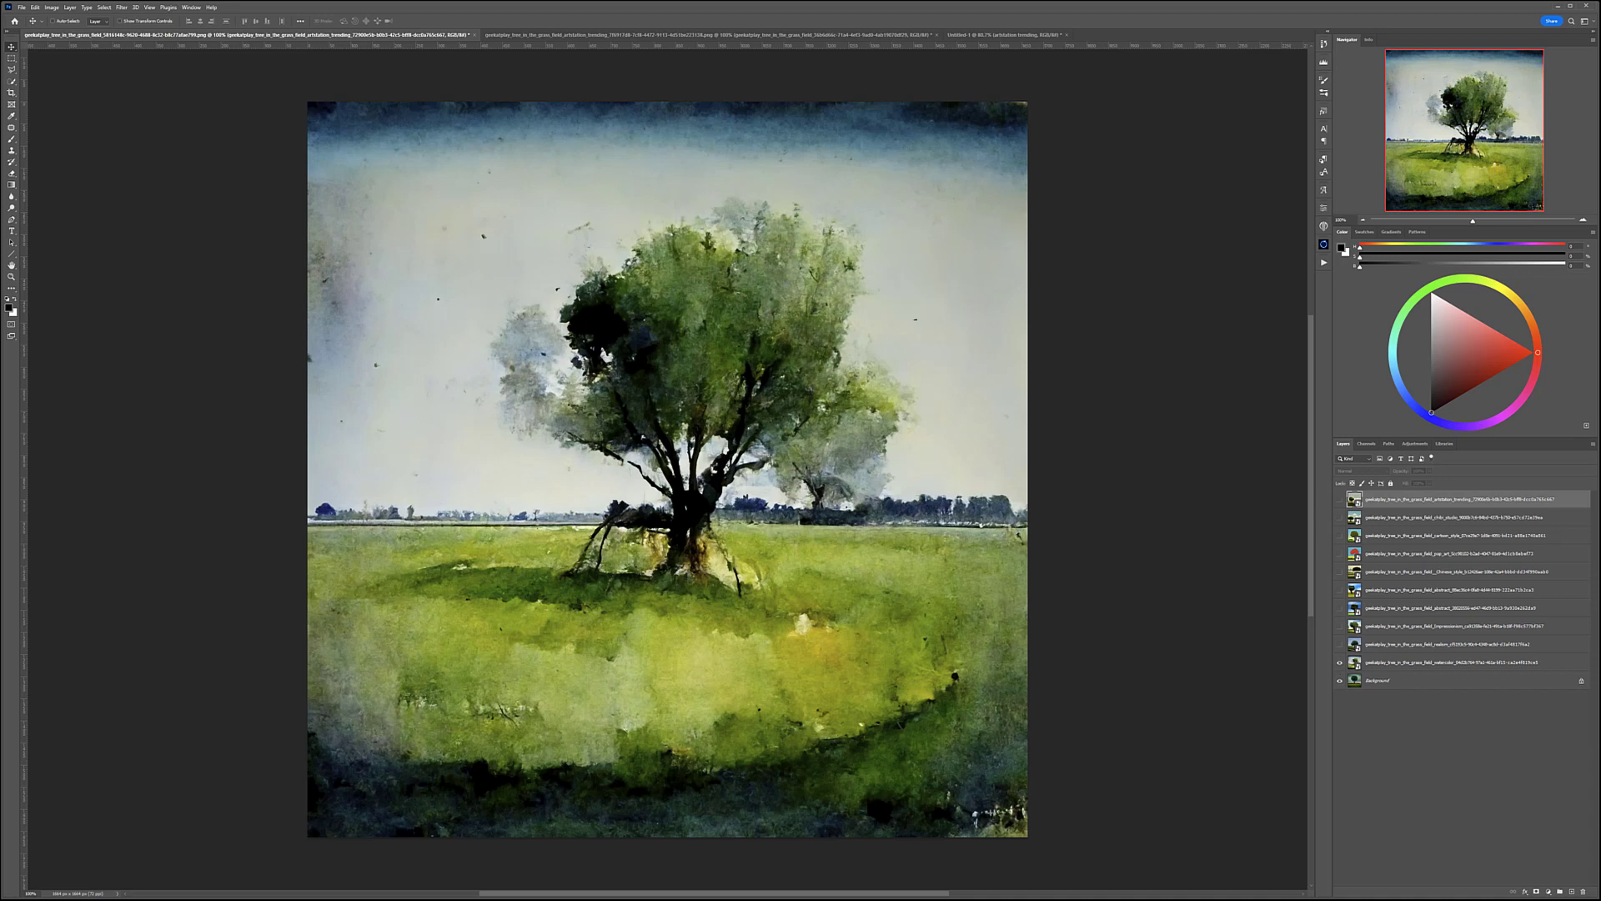
click(1339, 644)
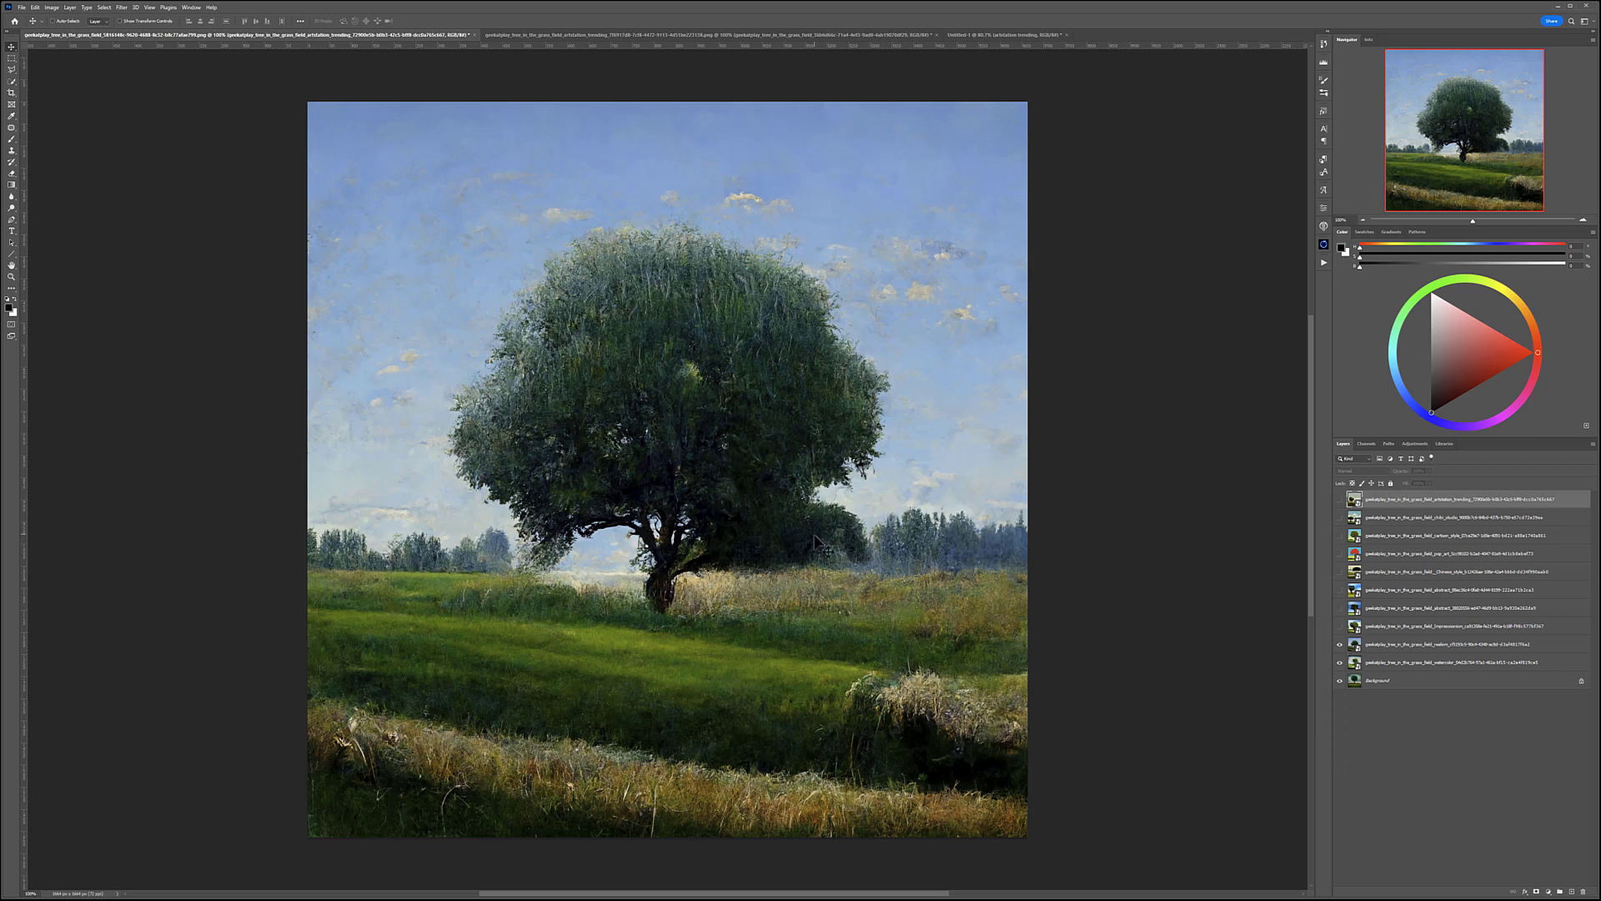
click(1340, 625)
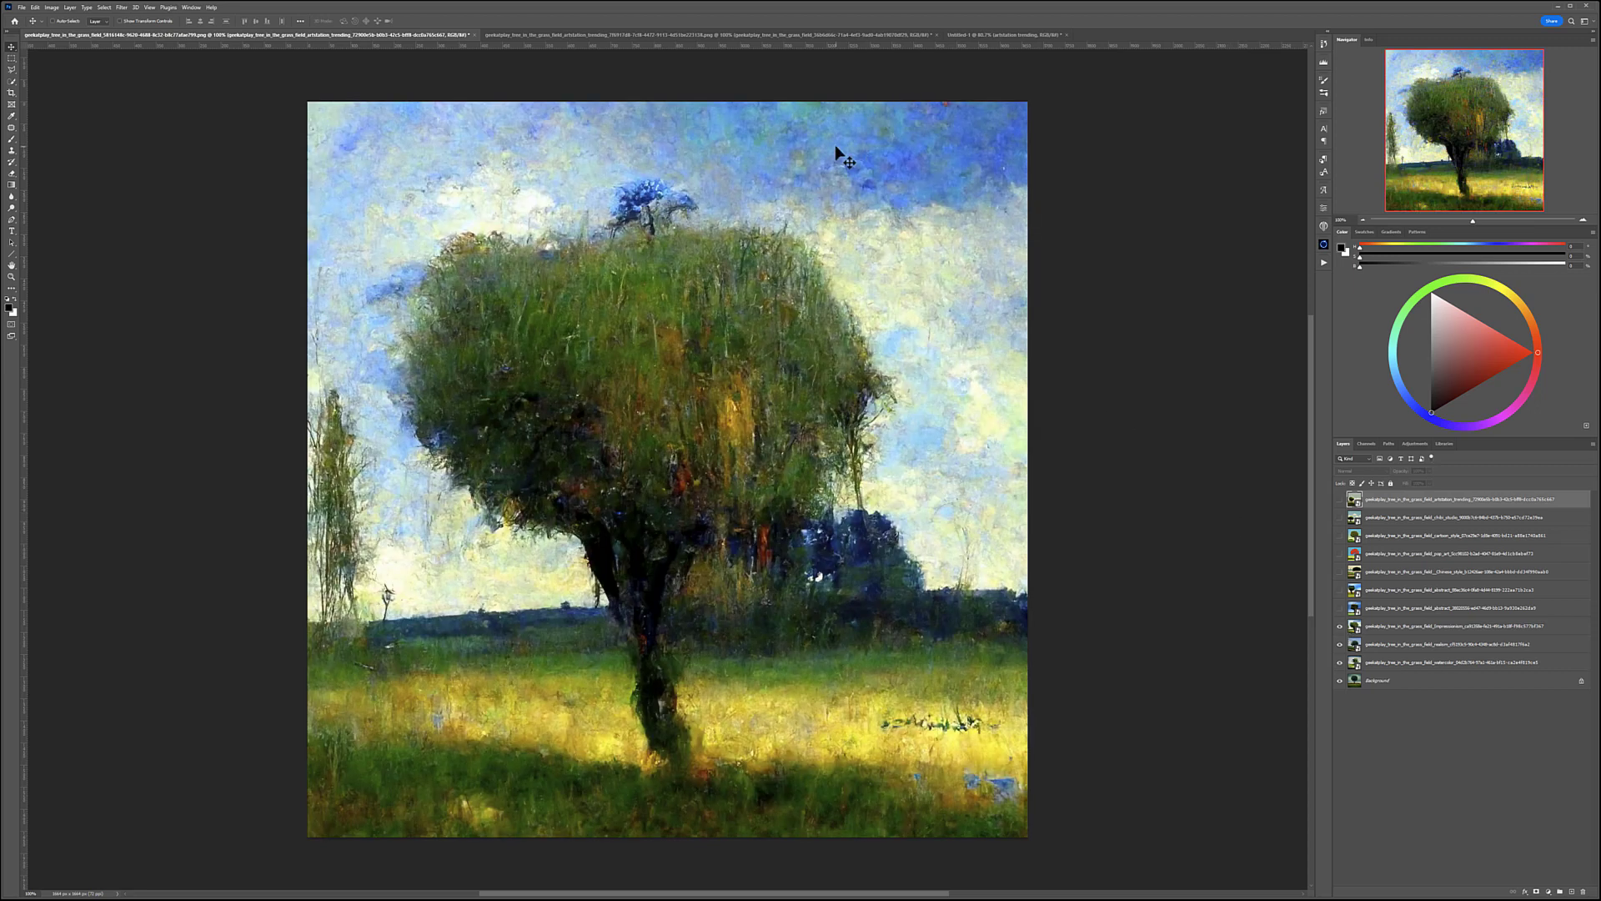
click(1339, 609)
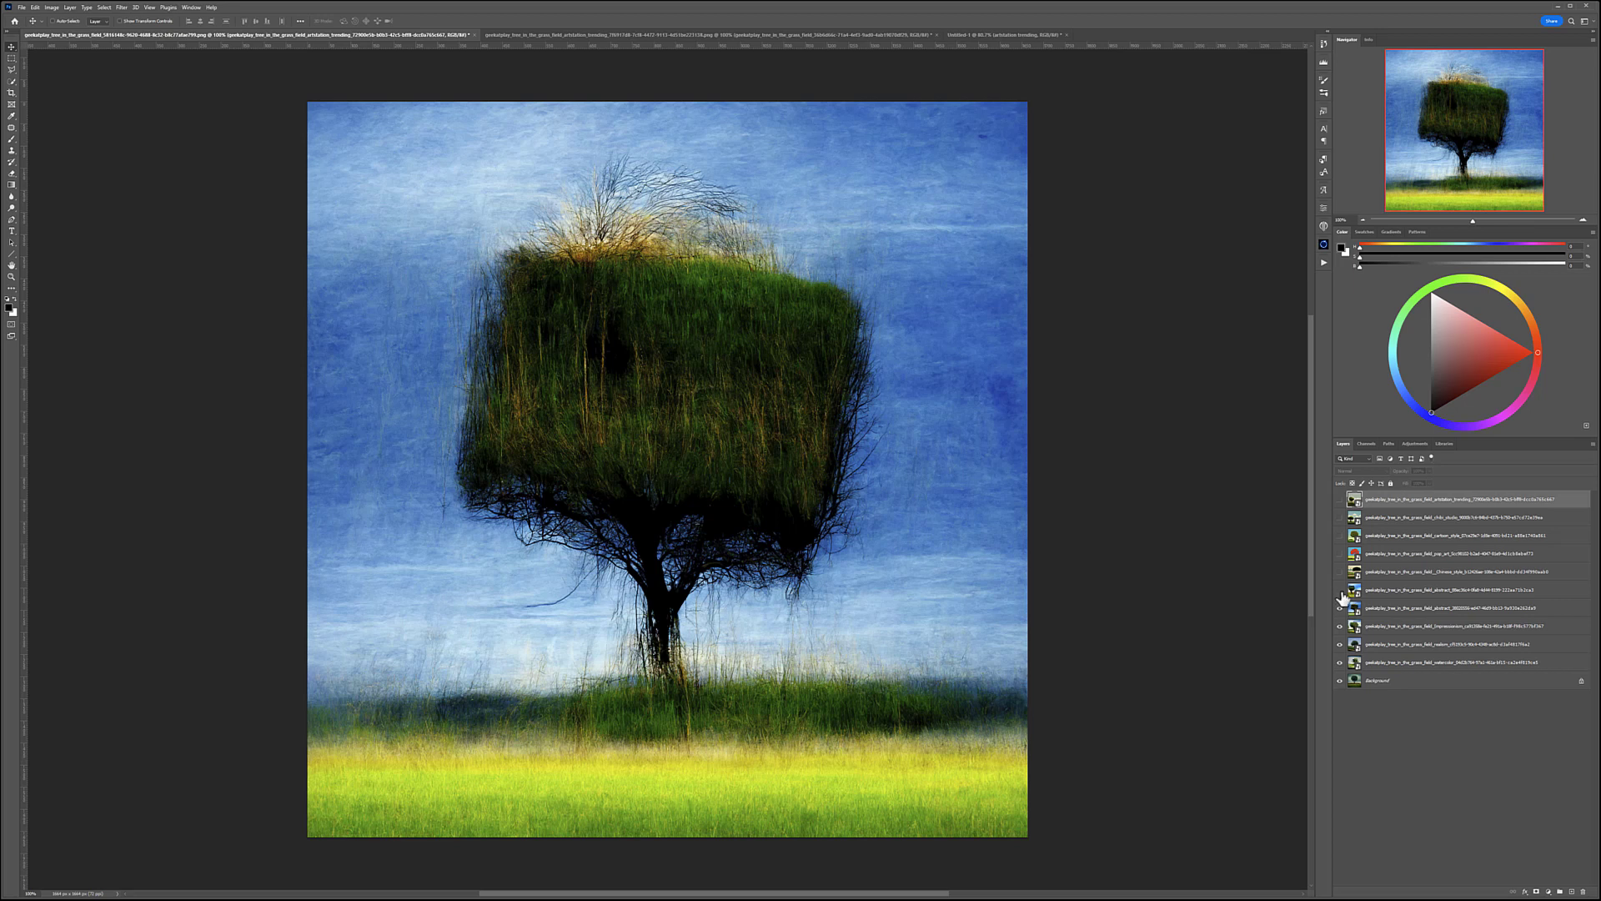
click(1340, 591)
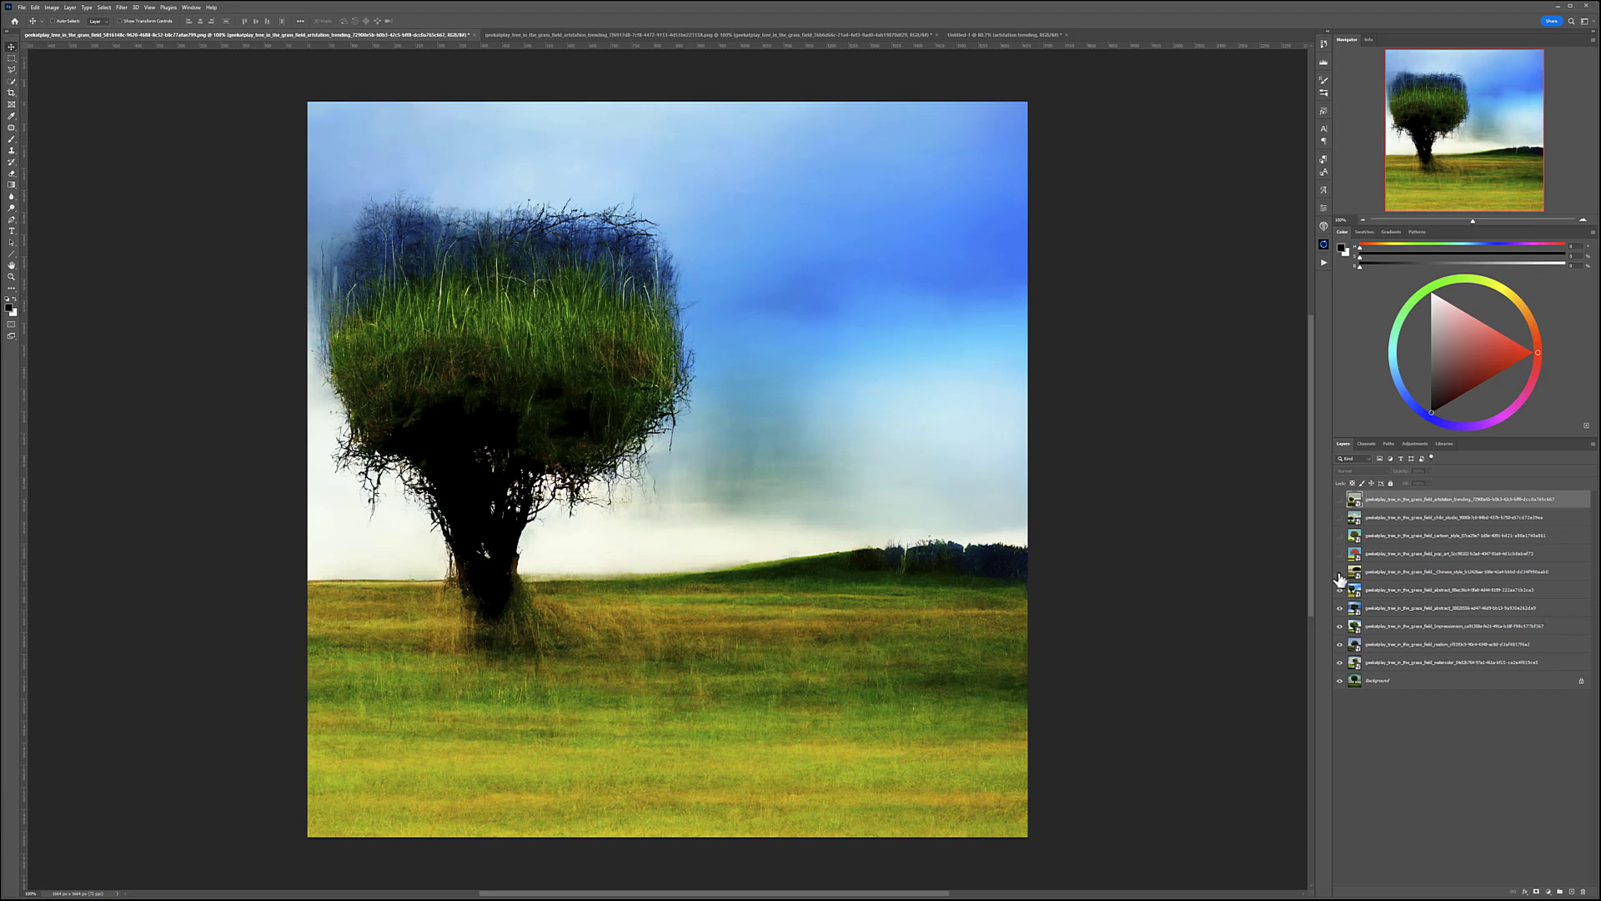
Step: Show the Chinese style, pop art, cartoon style, studio style and artstation trending tree layers one after another
click(1340, 573)
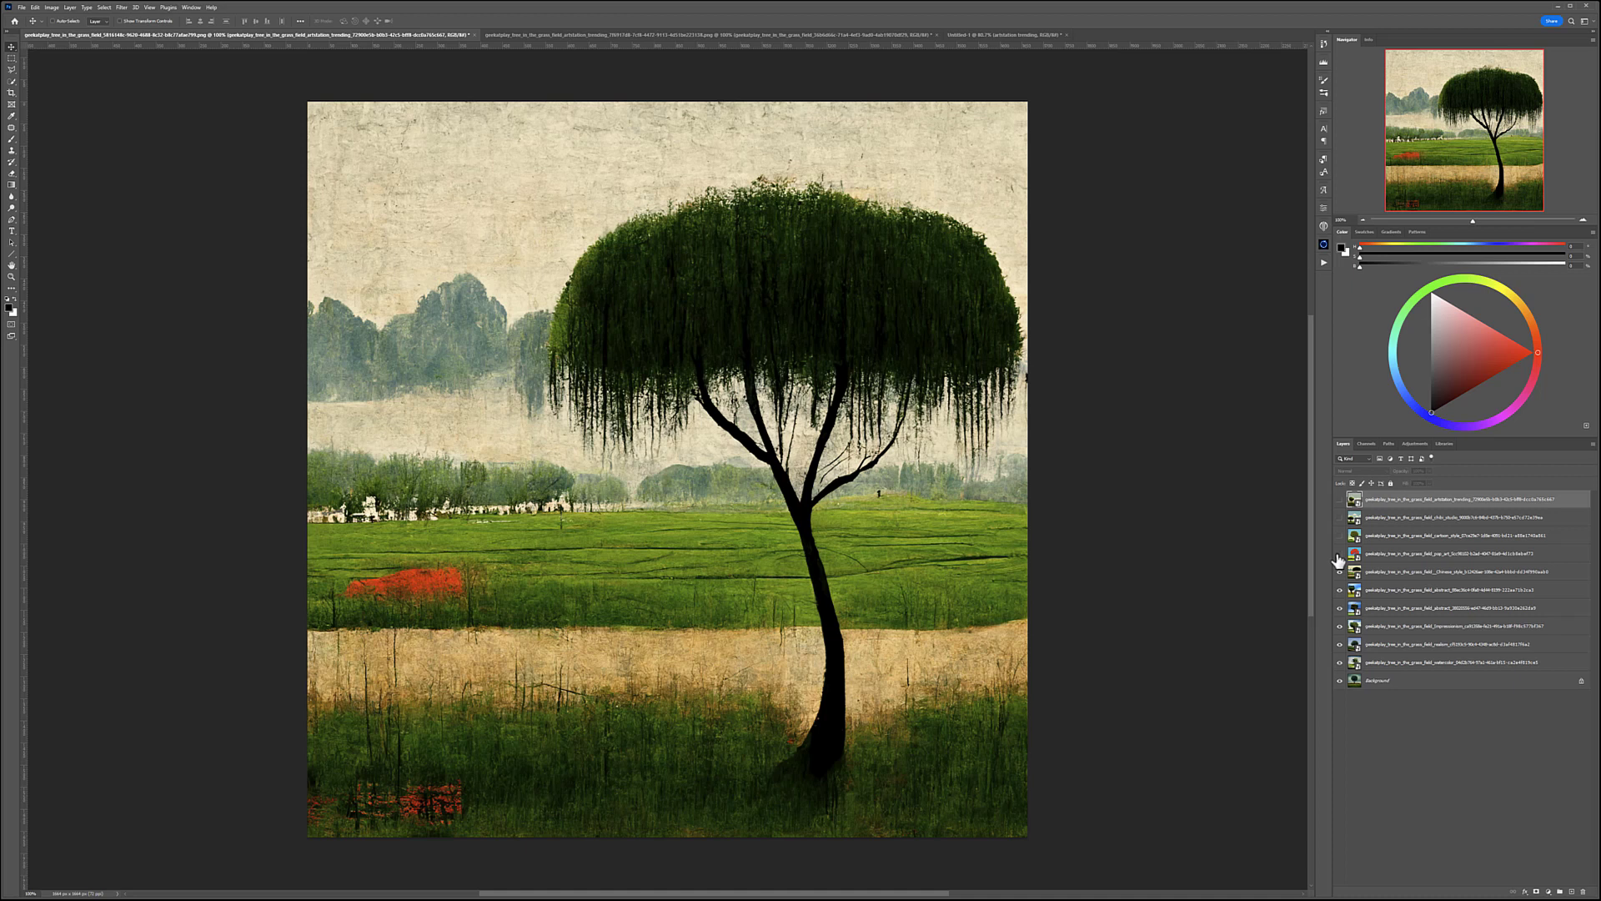
click(1339, 558)
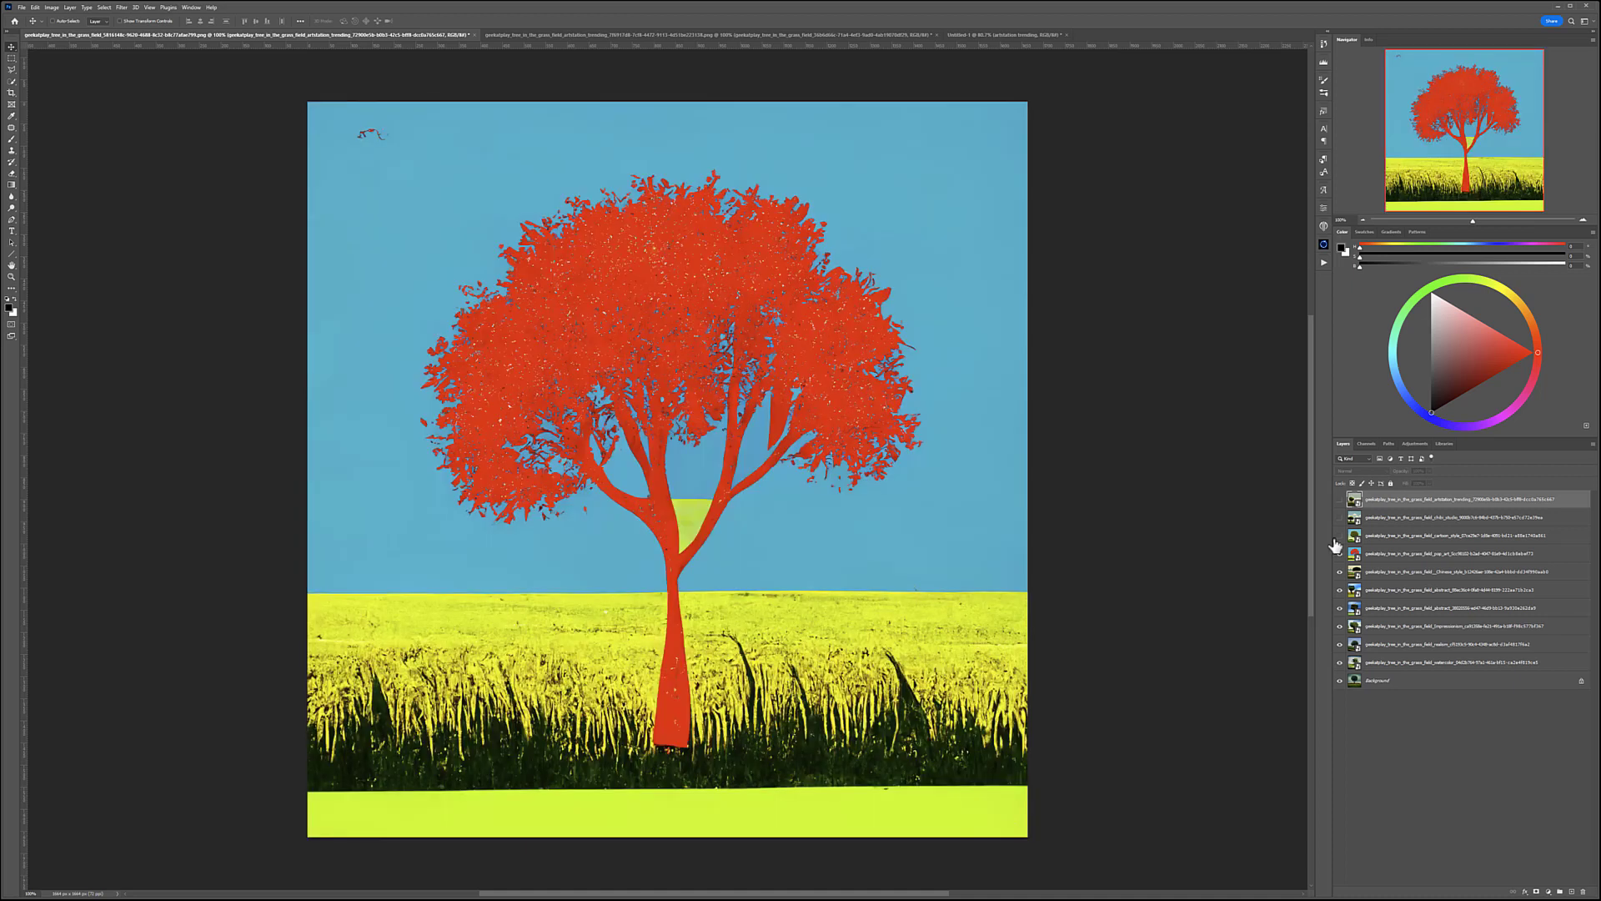
click(1339, 537)
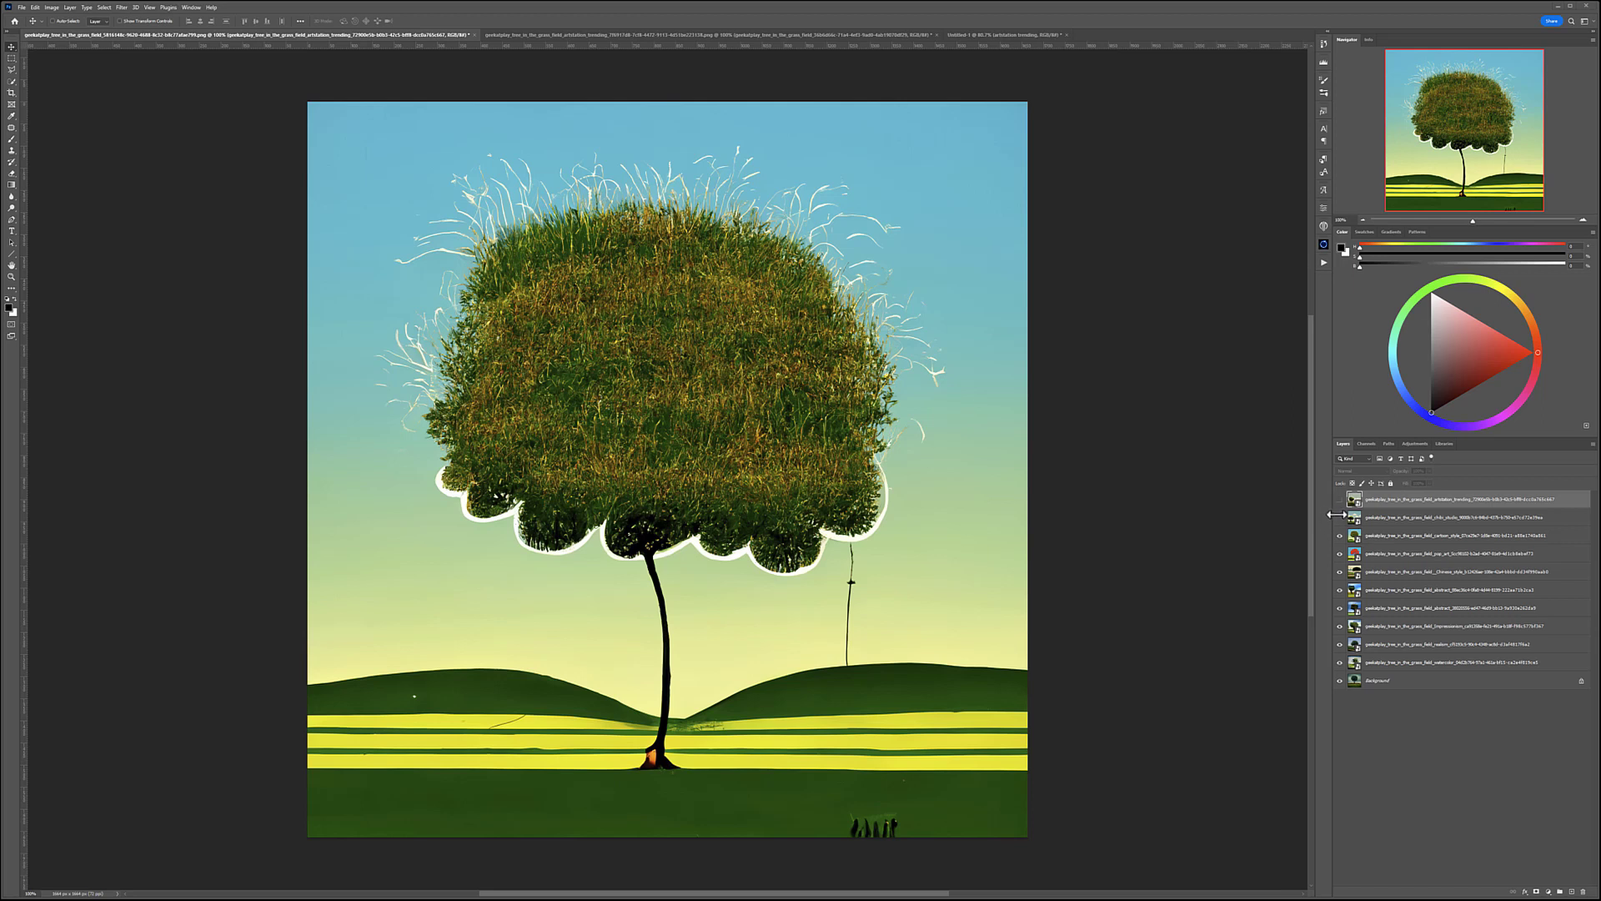
click(1339, 519)
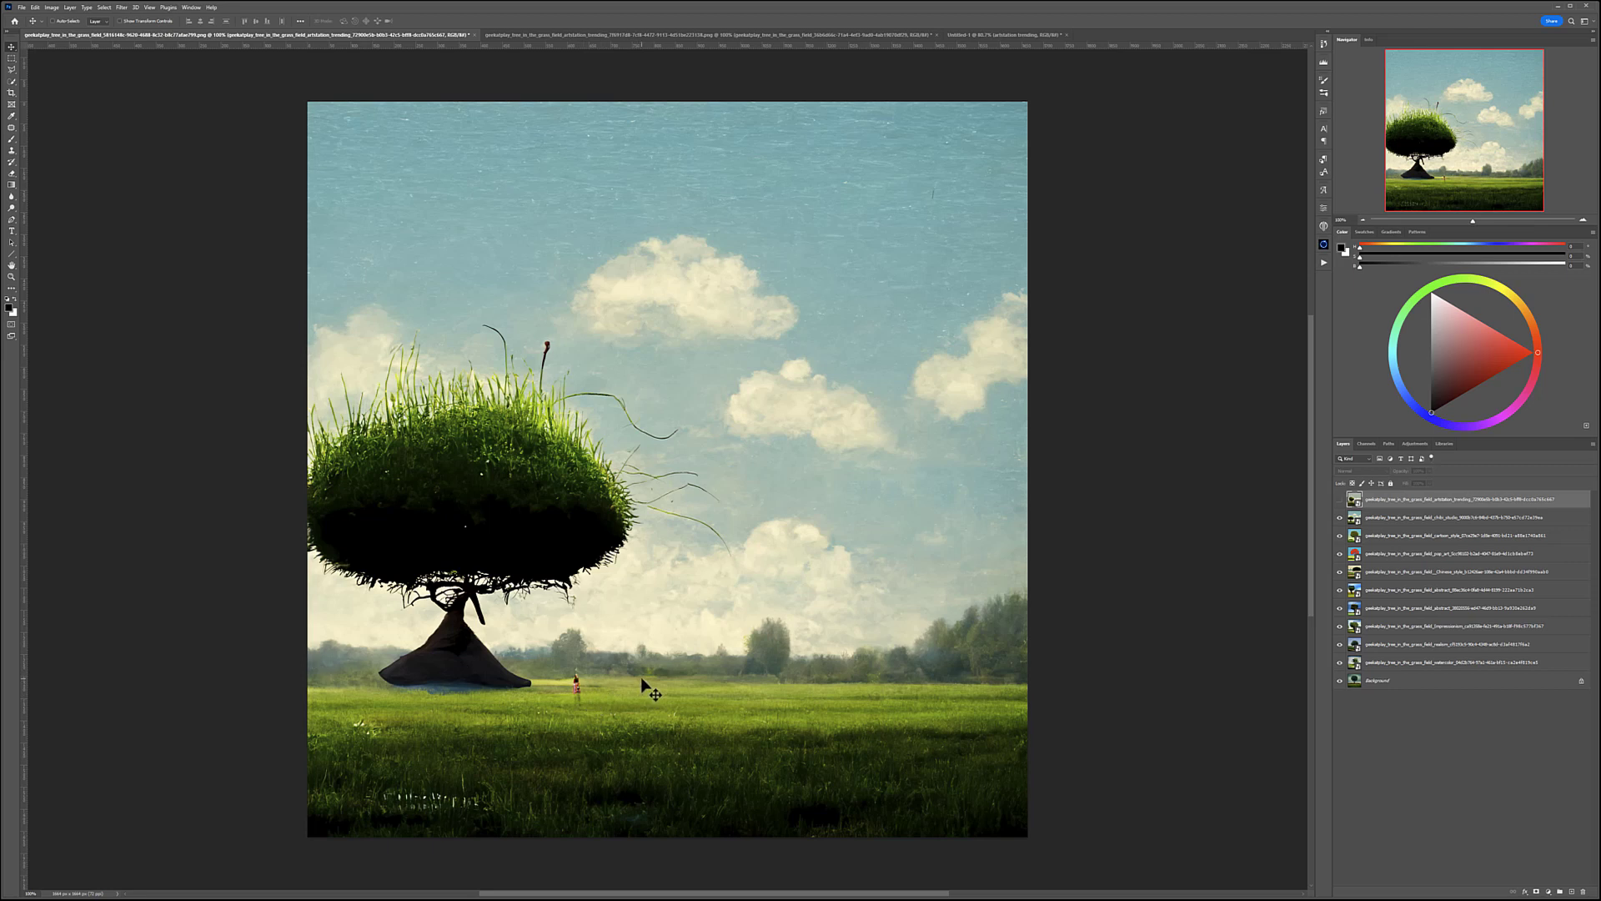
click(1340, 499)
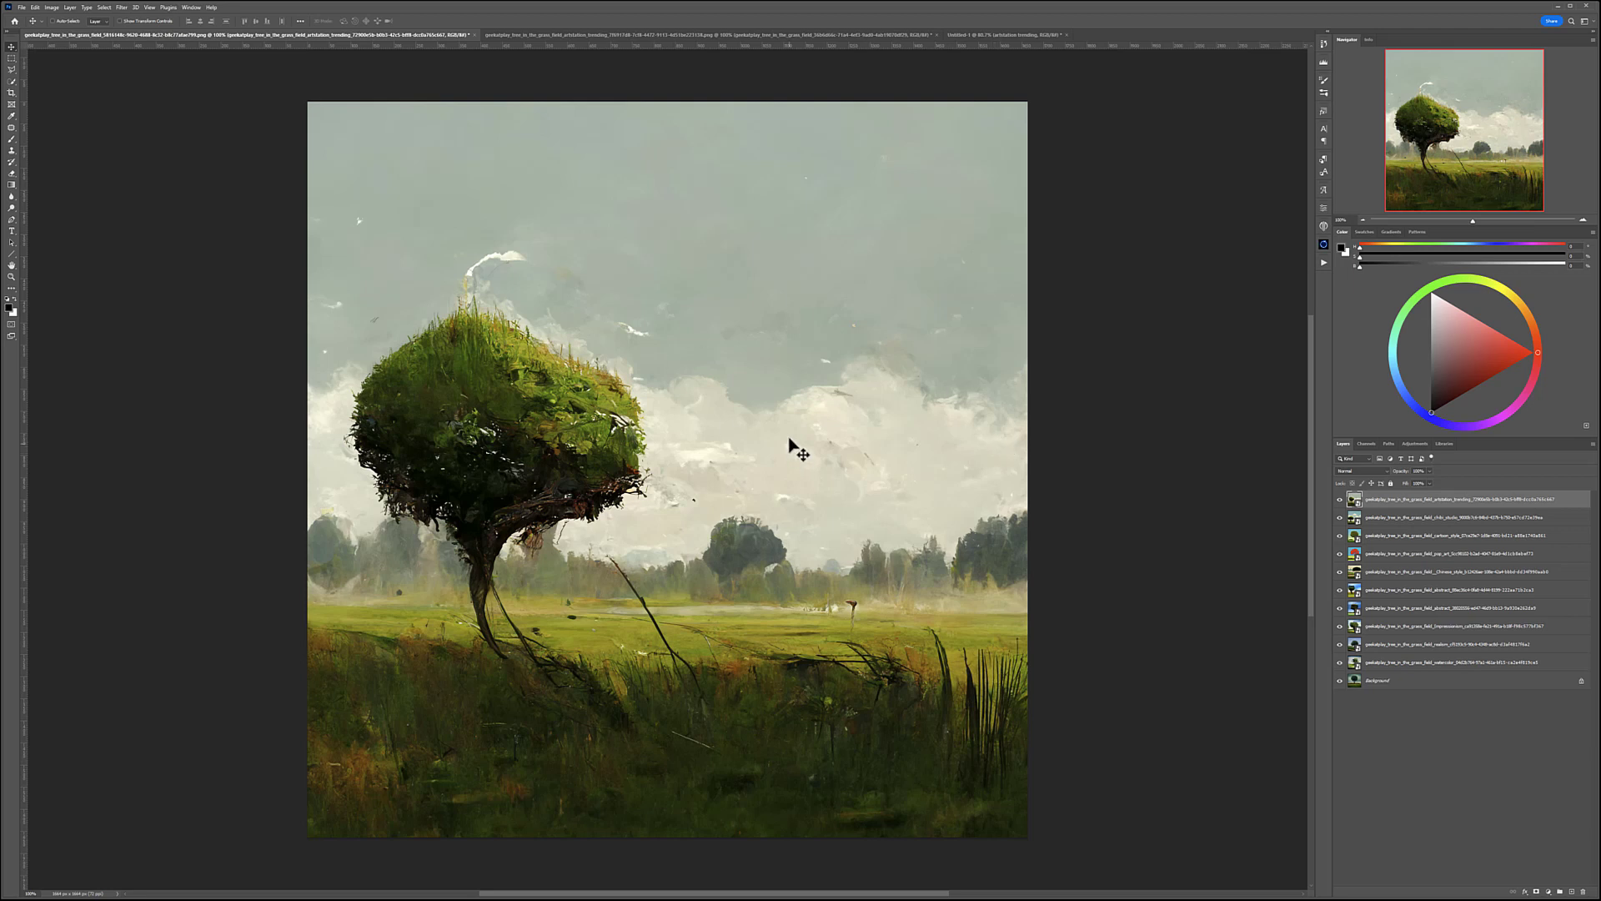
Step: In the four-image grid document, show the cartoon, studio, Chinese style and lower abstract layers one after another
click(552, 33)
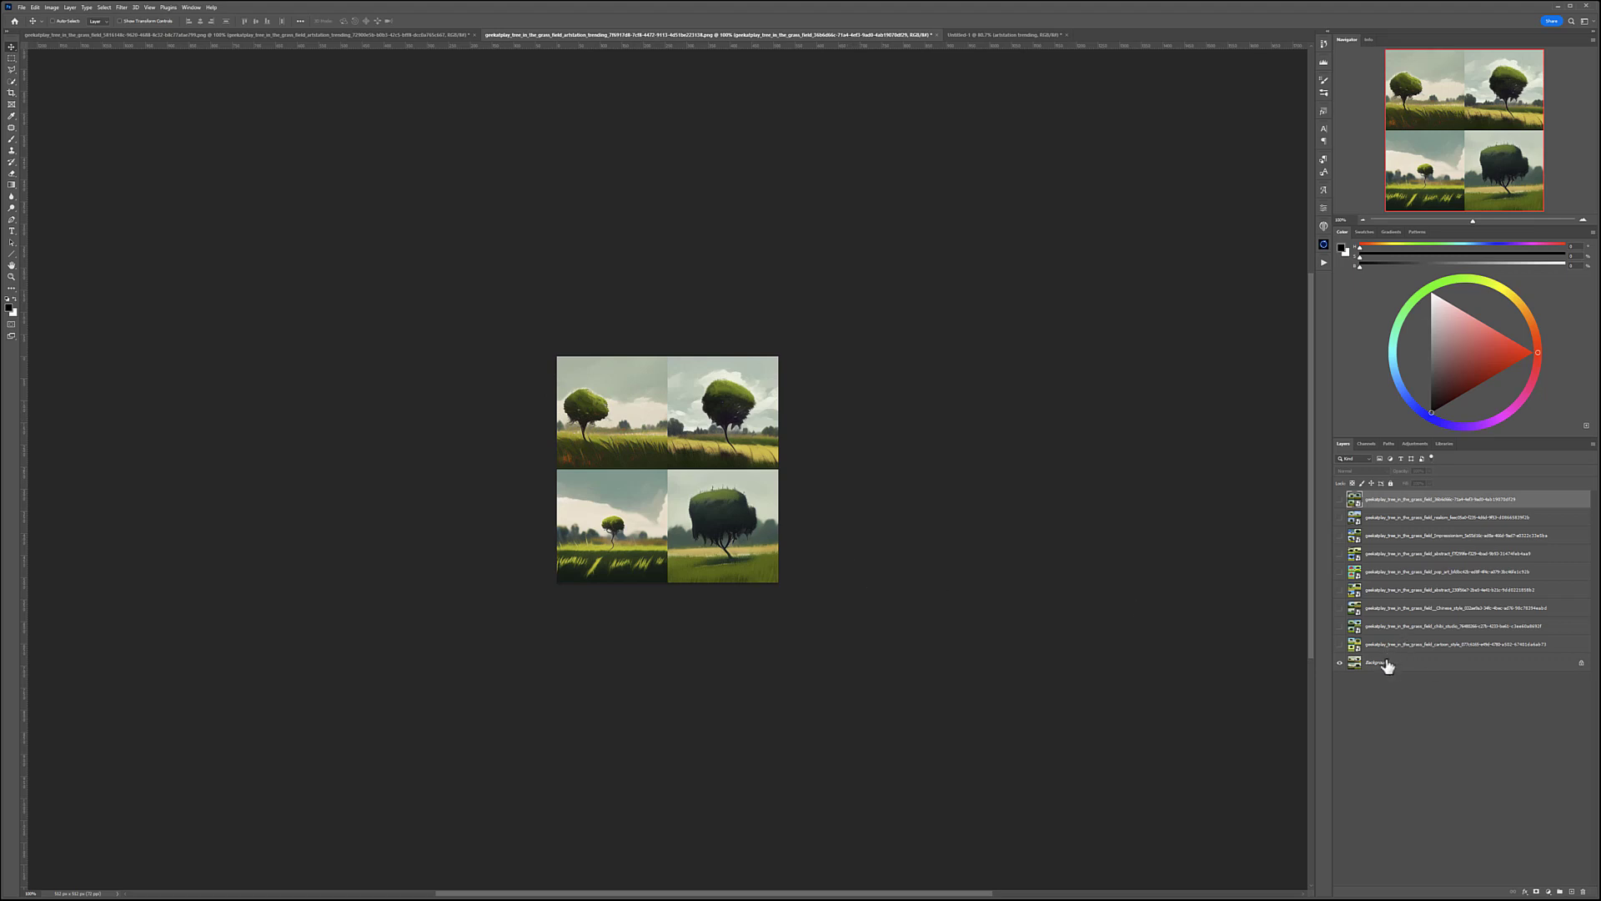
click(1340, 644)
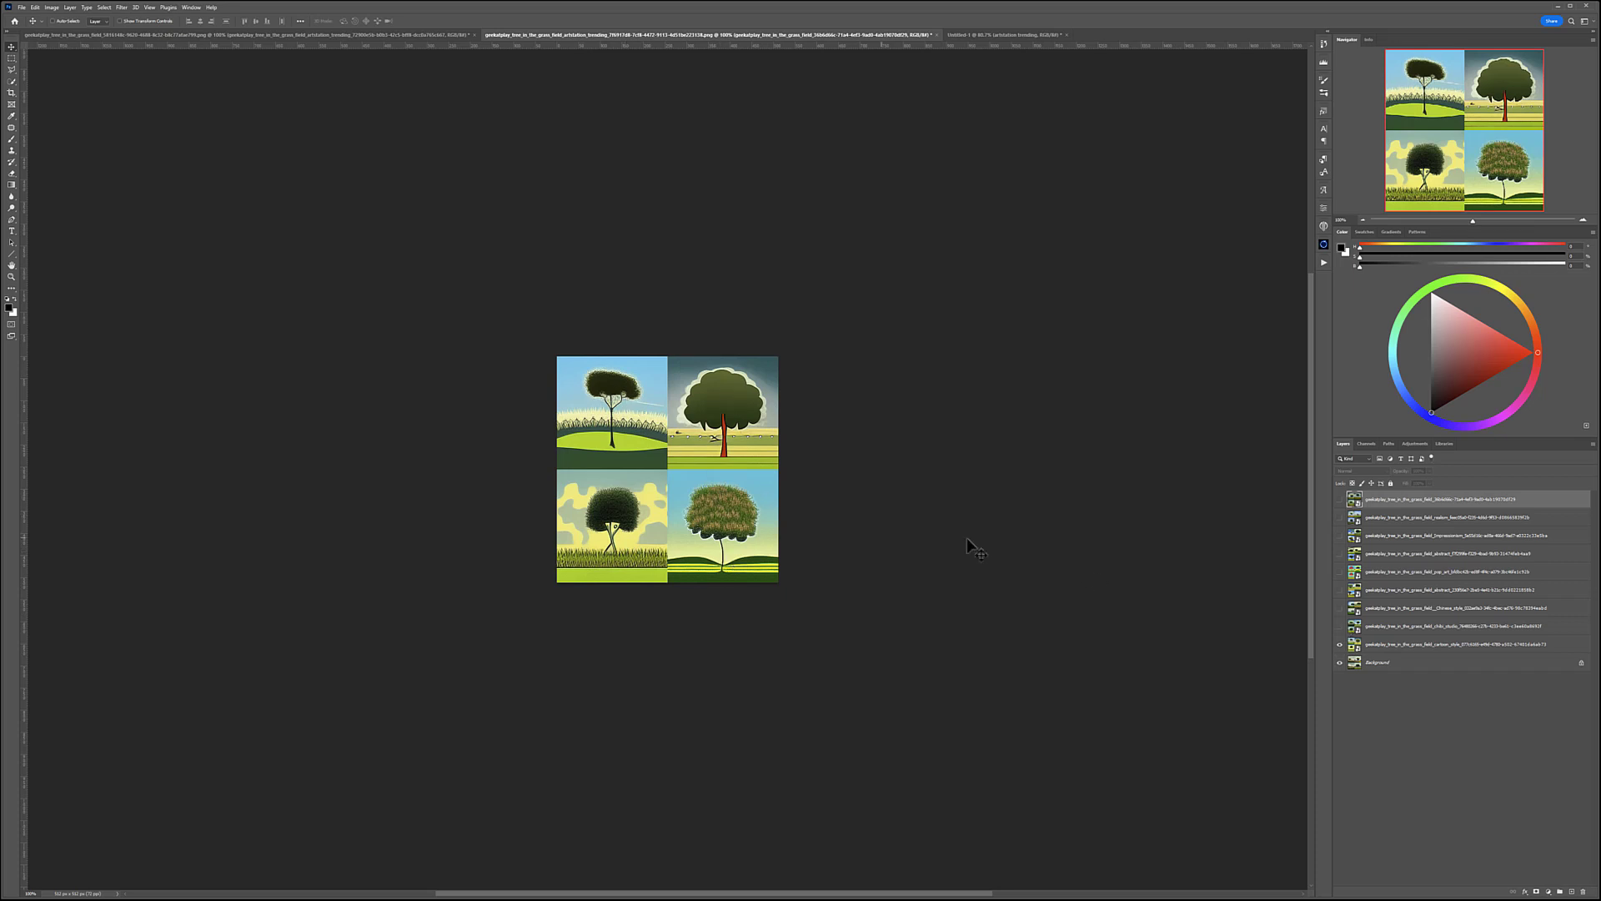
click(1339, 628)
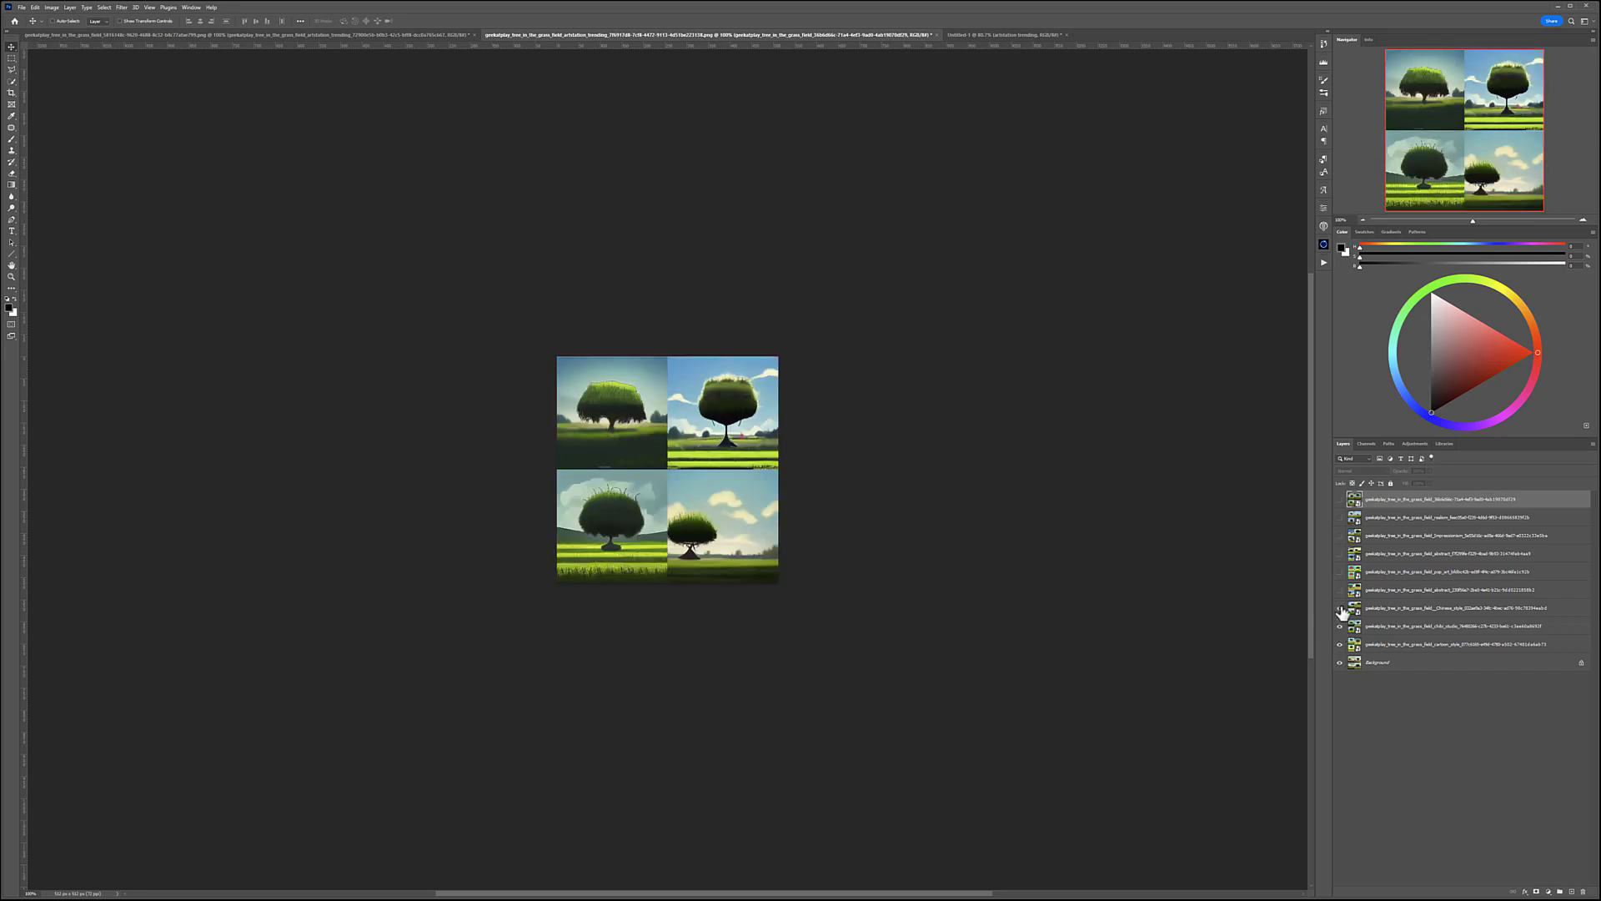
click(1340, 609)
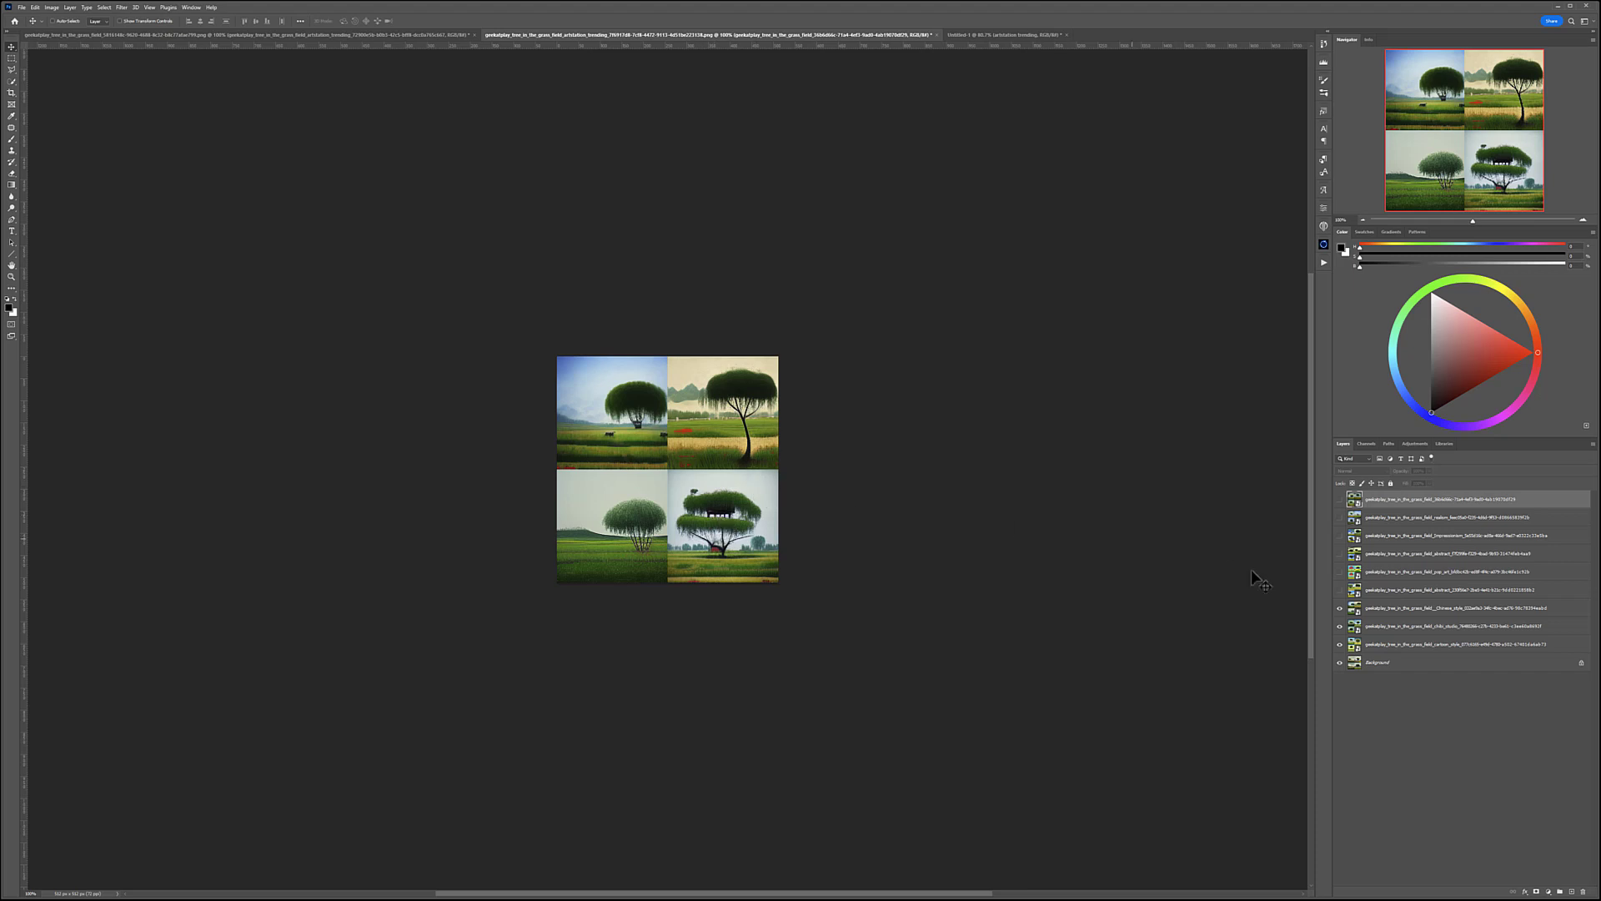
click(1341, 591)
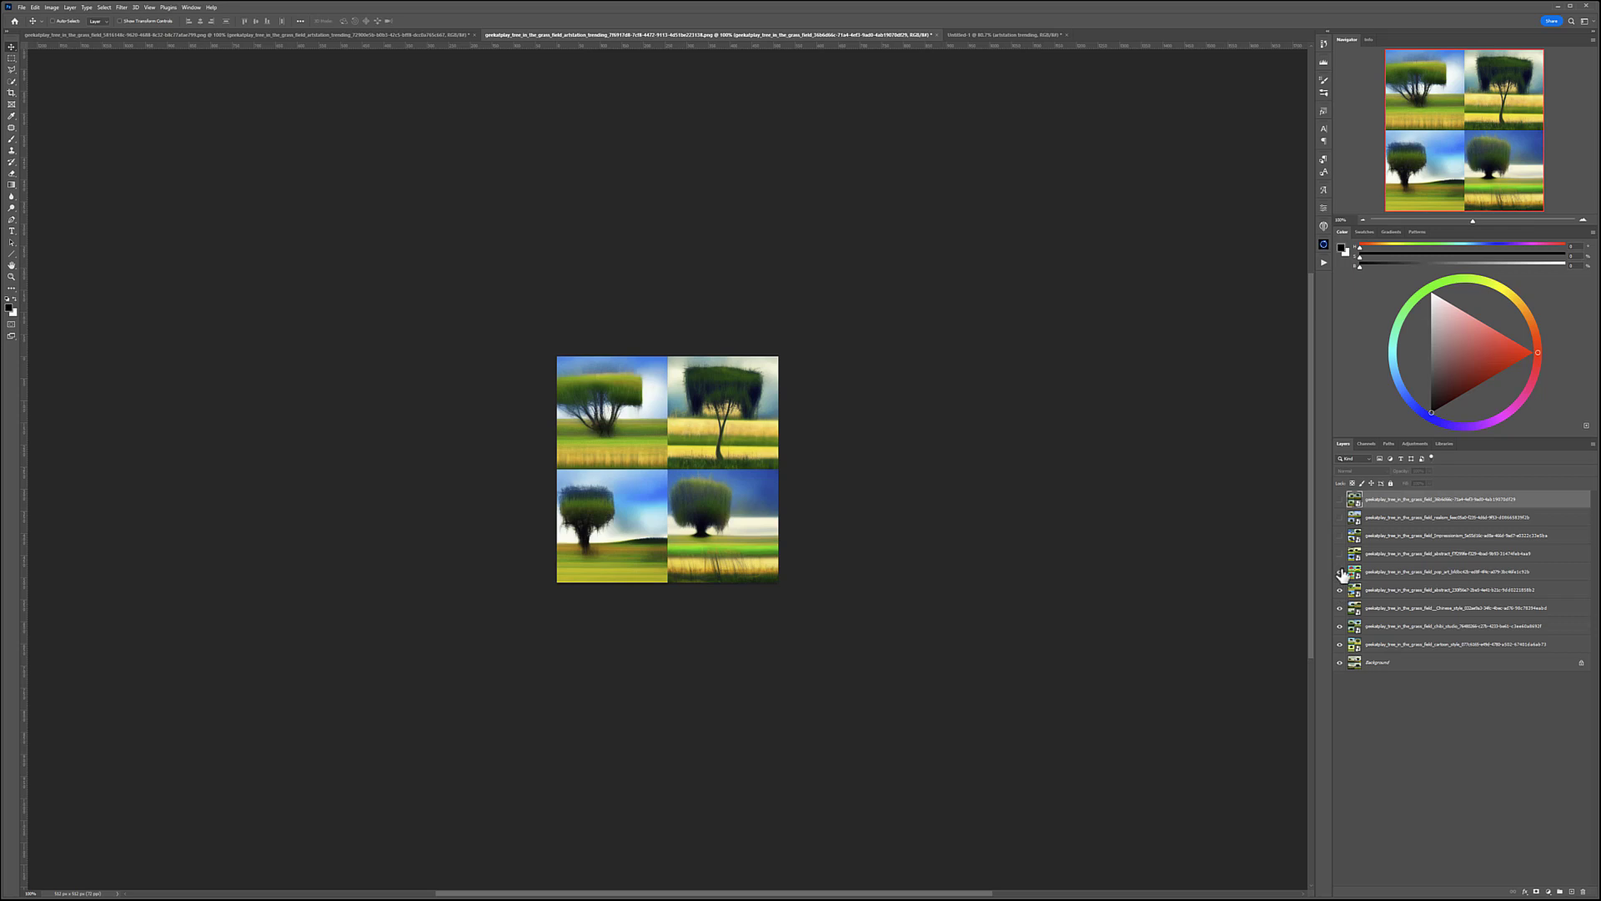
Step: Show the grid document's remaining layers upward in turn: pop art, upper abstract, impressionism, realism and the topmost layer
click(1340, 572)
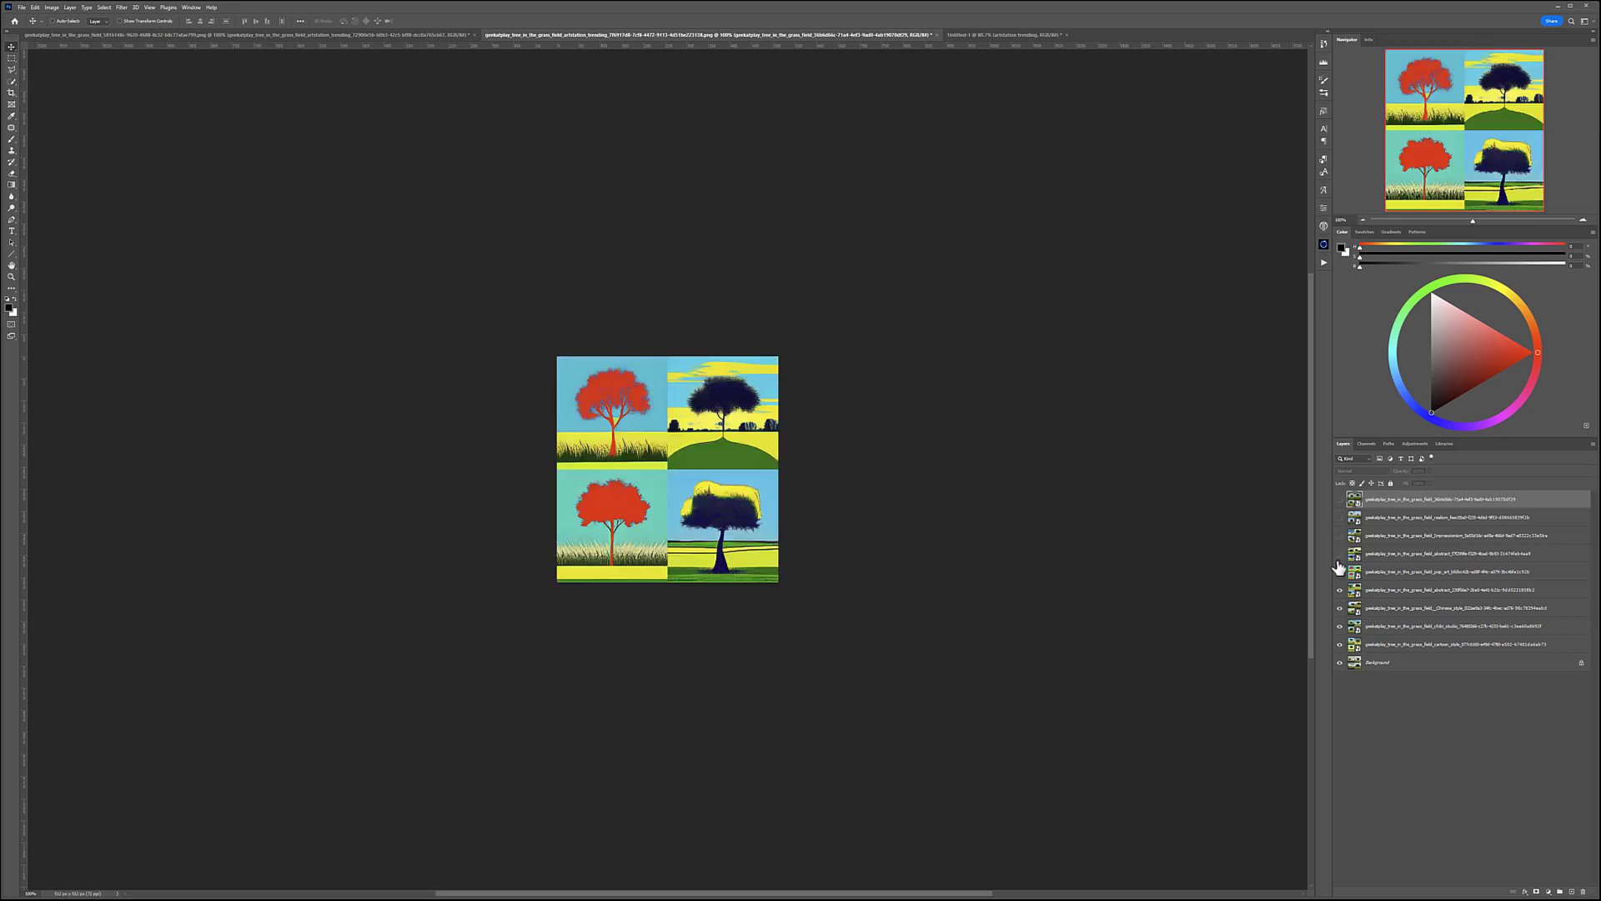
click(1340, 554)
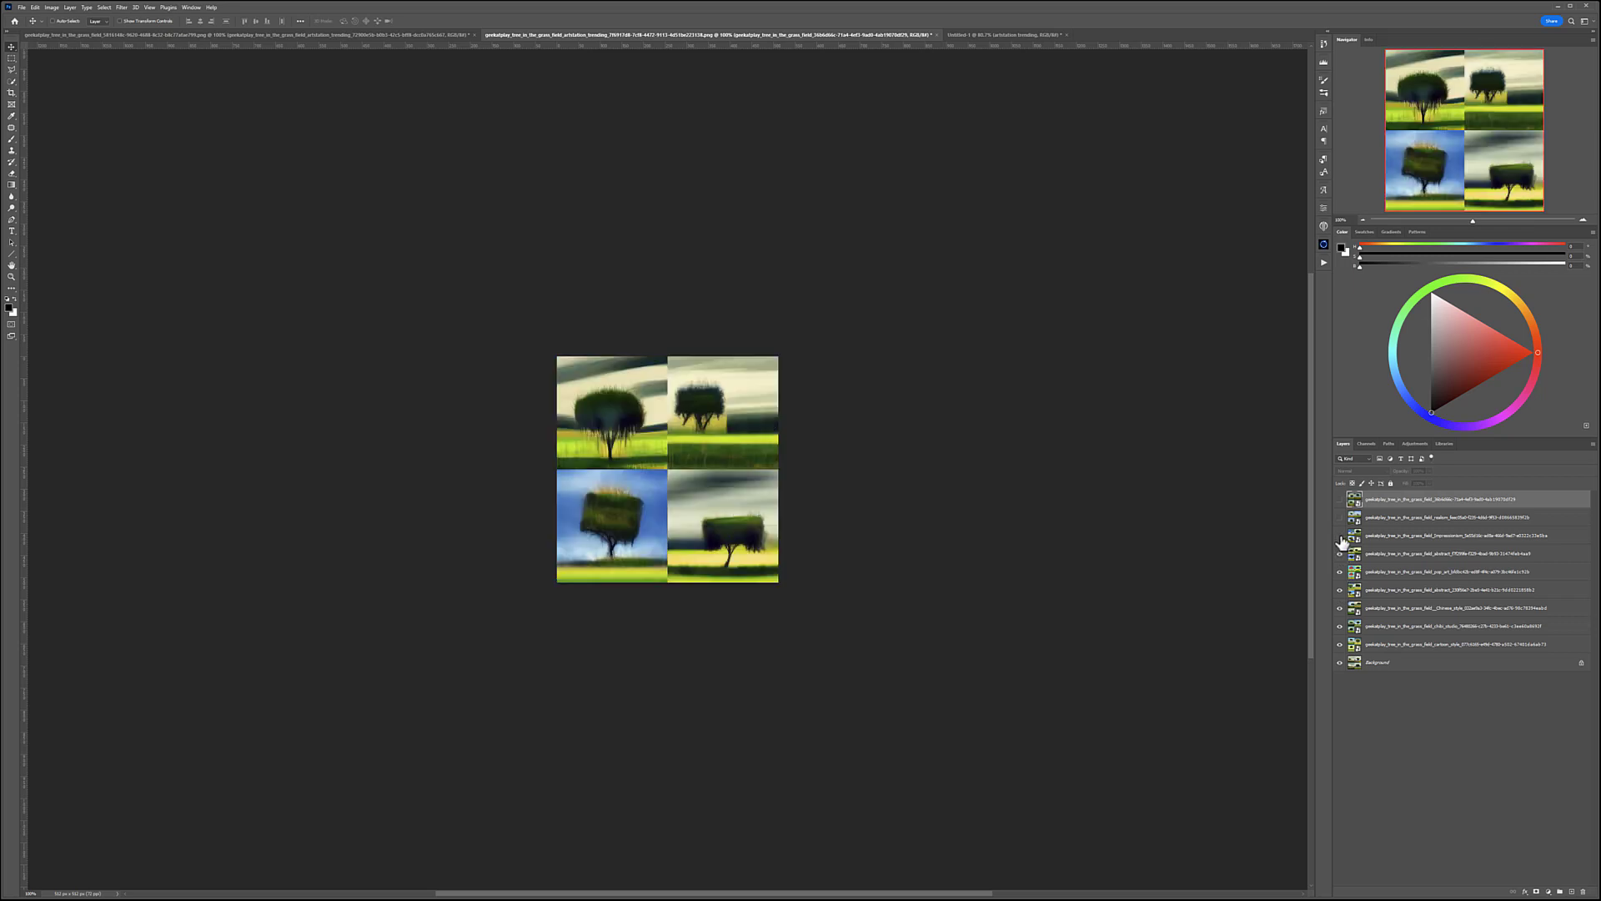
click(1341, 536)
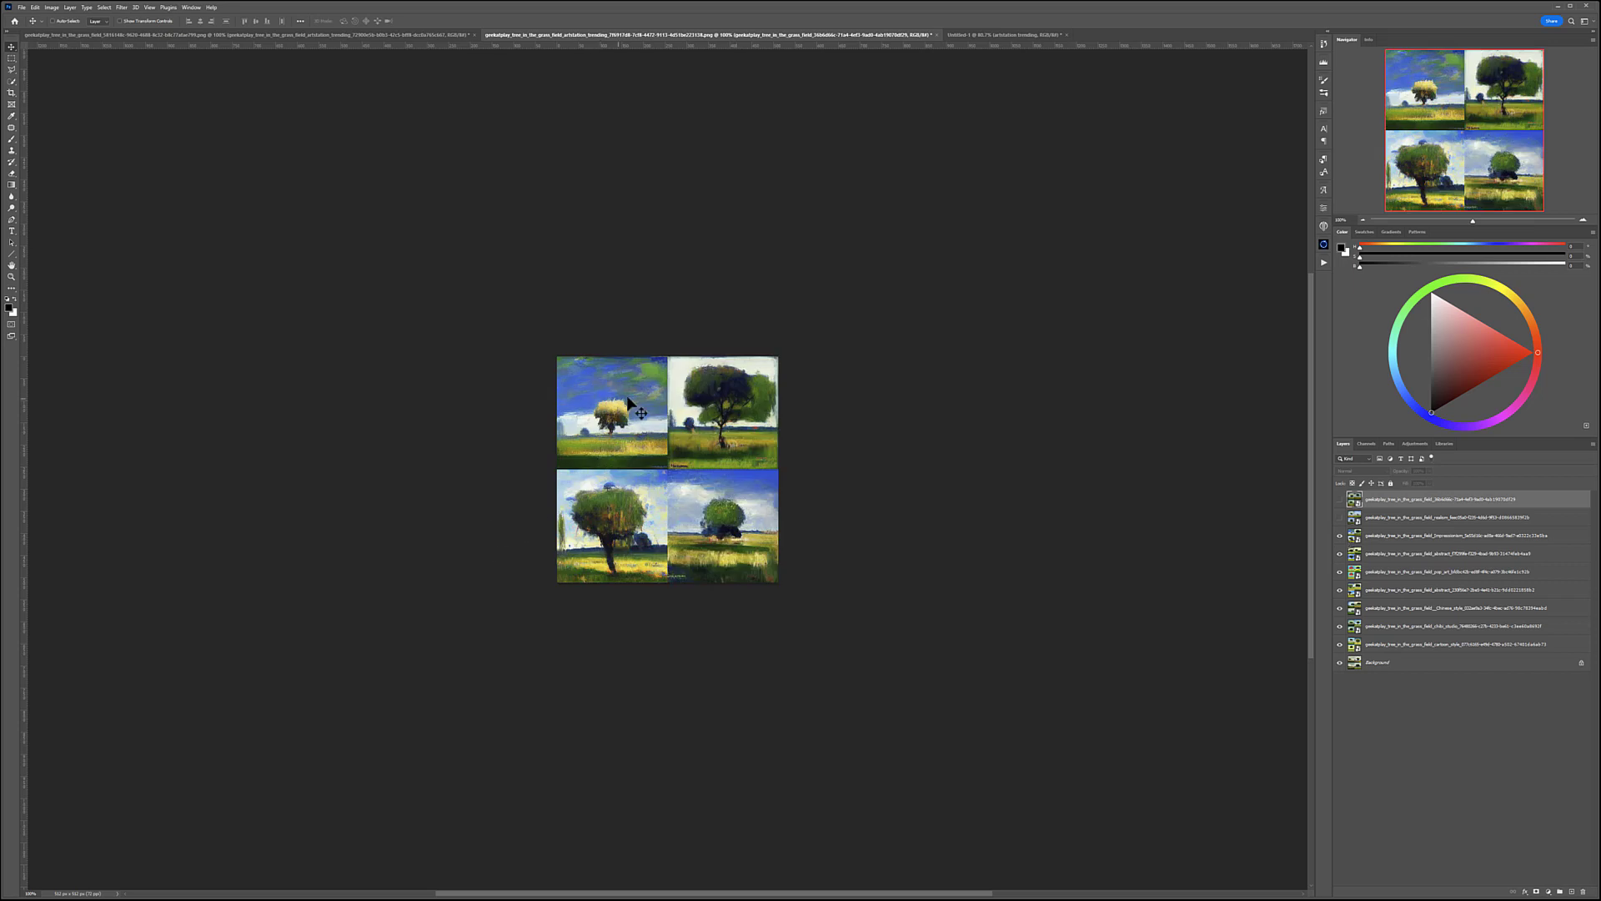
click(1340, 518)
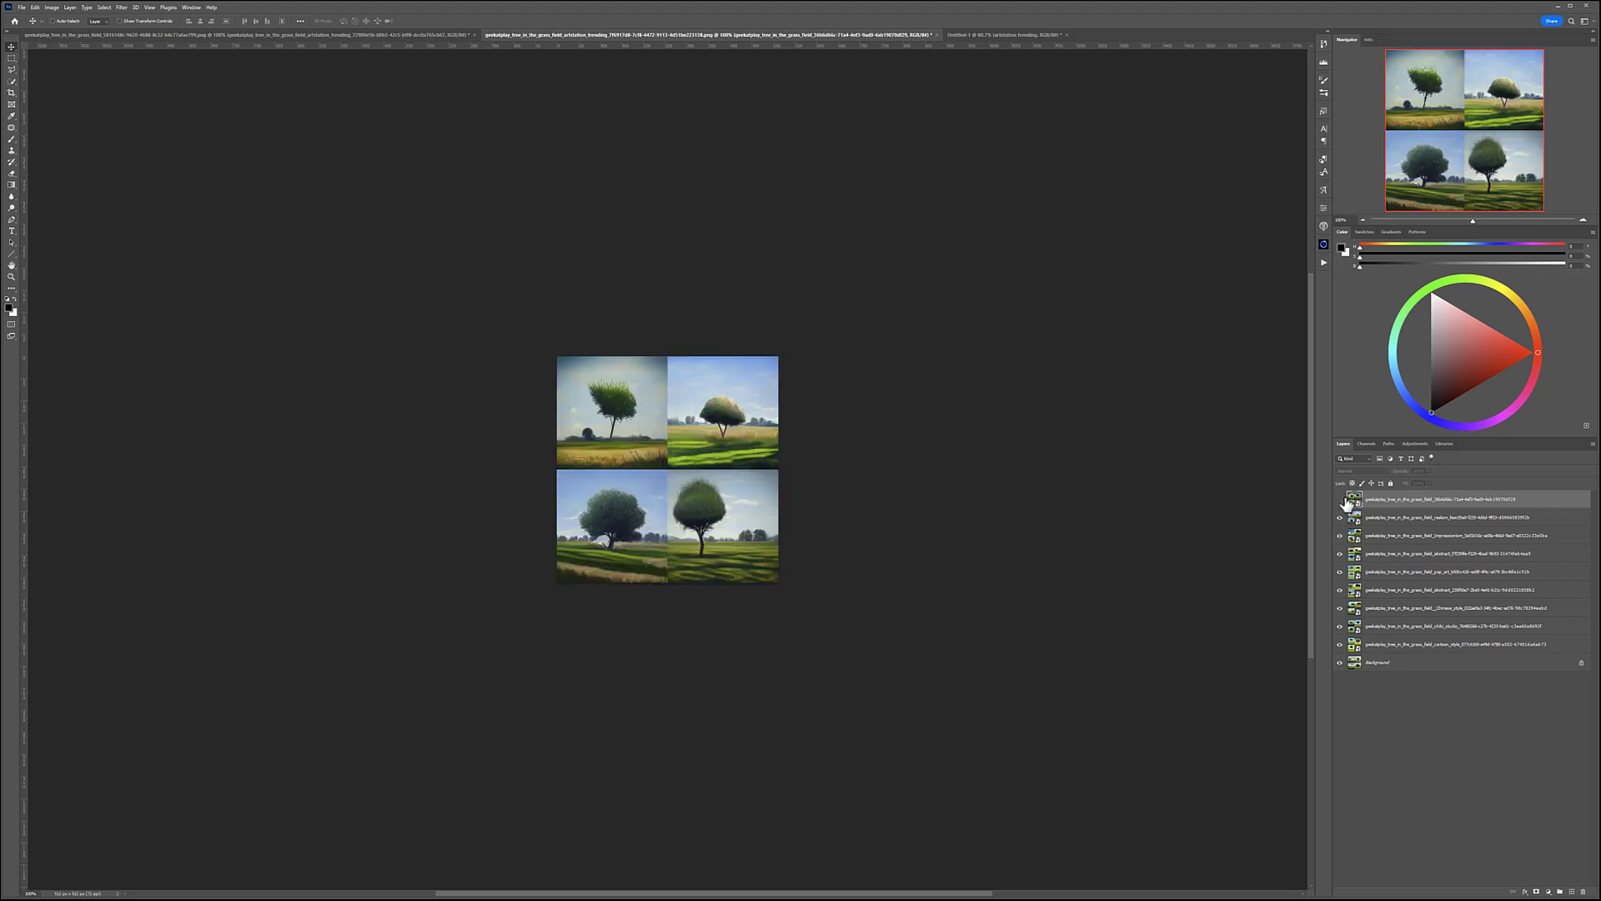
click(1340, 500)
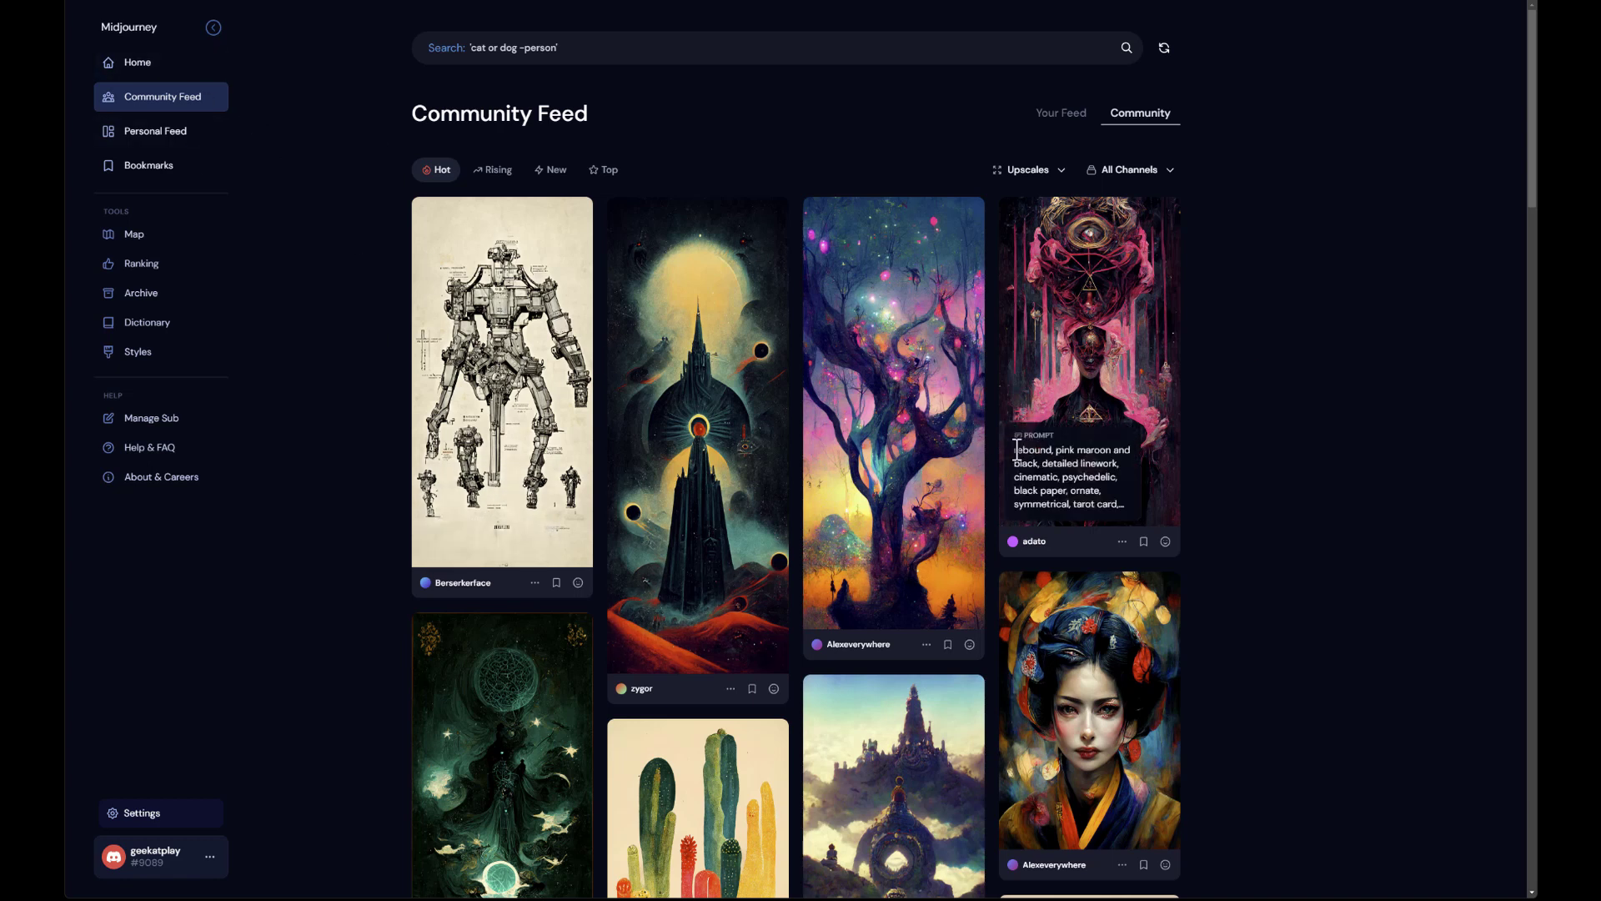
Step: Browse the hot upscaled images in the community feed, checking the prompt of the short-haired goth portrait
scroll(1005, 576, down, 7)
scroll(999, 563, down, 7)
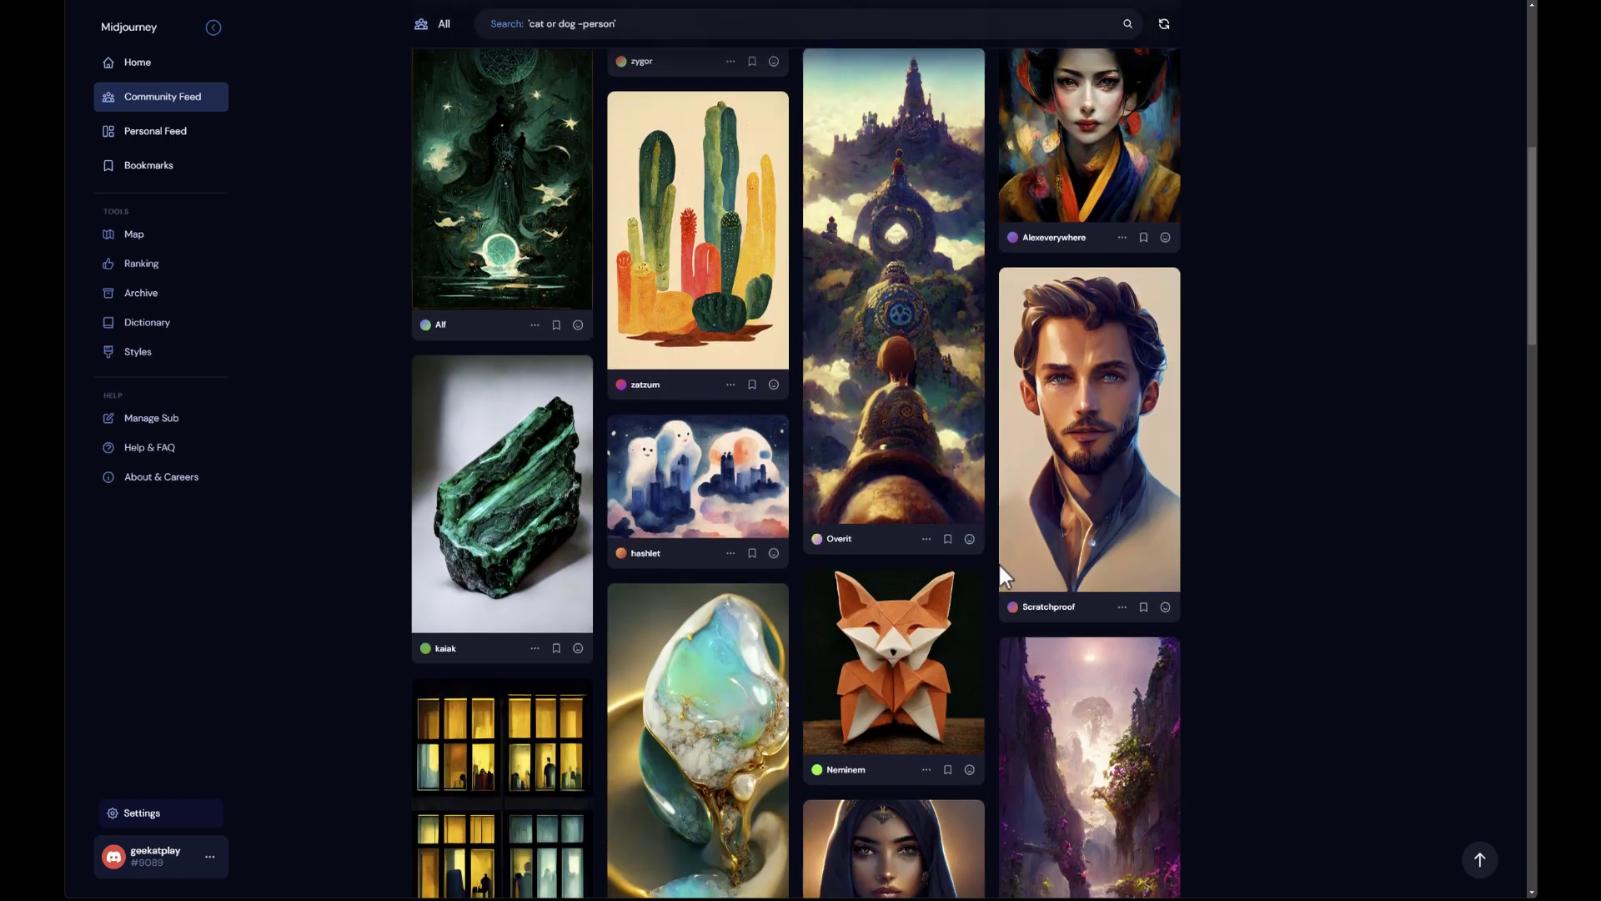
scroll(999, 562, down, 8)
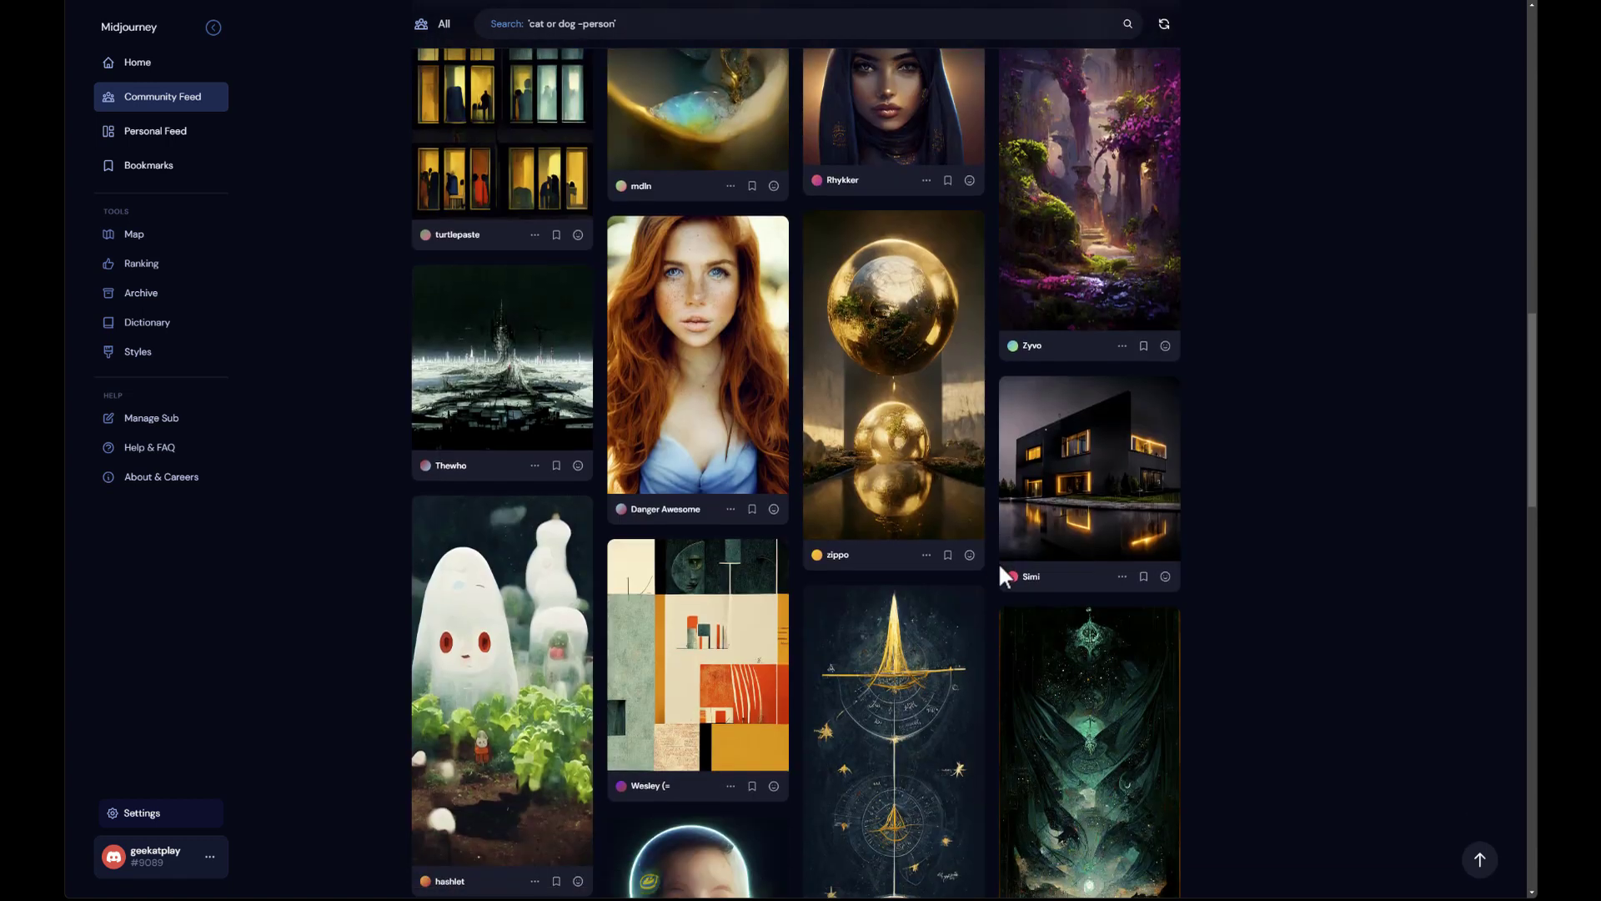
scroll(998, 562, down, 4)
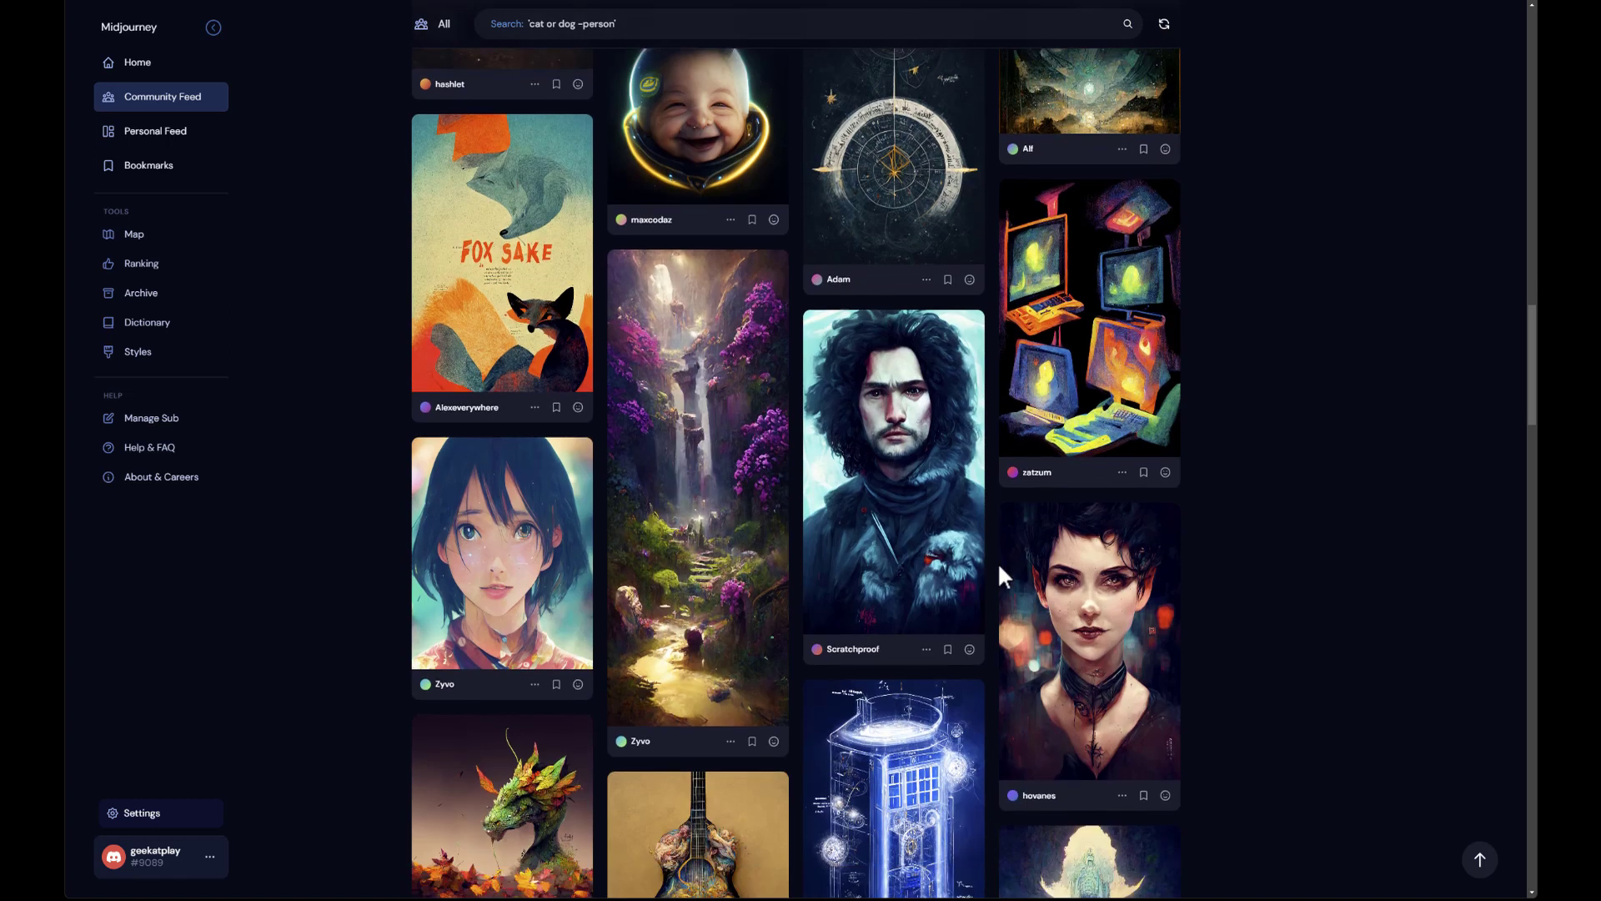
mouse_move(1012, 513)
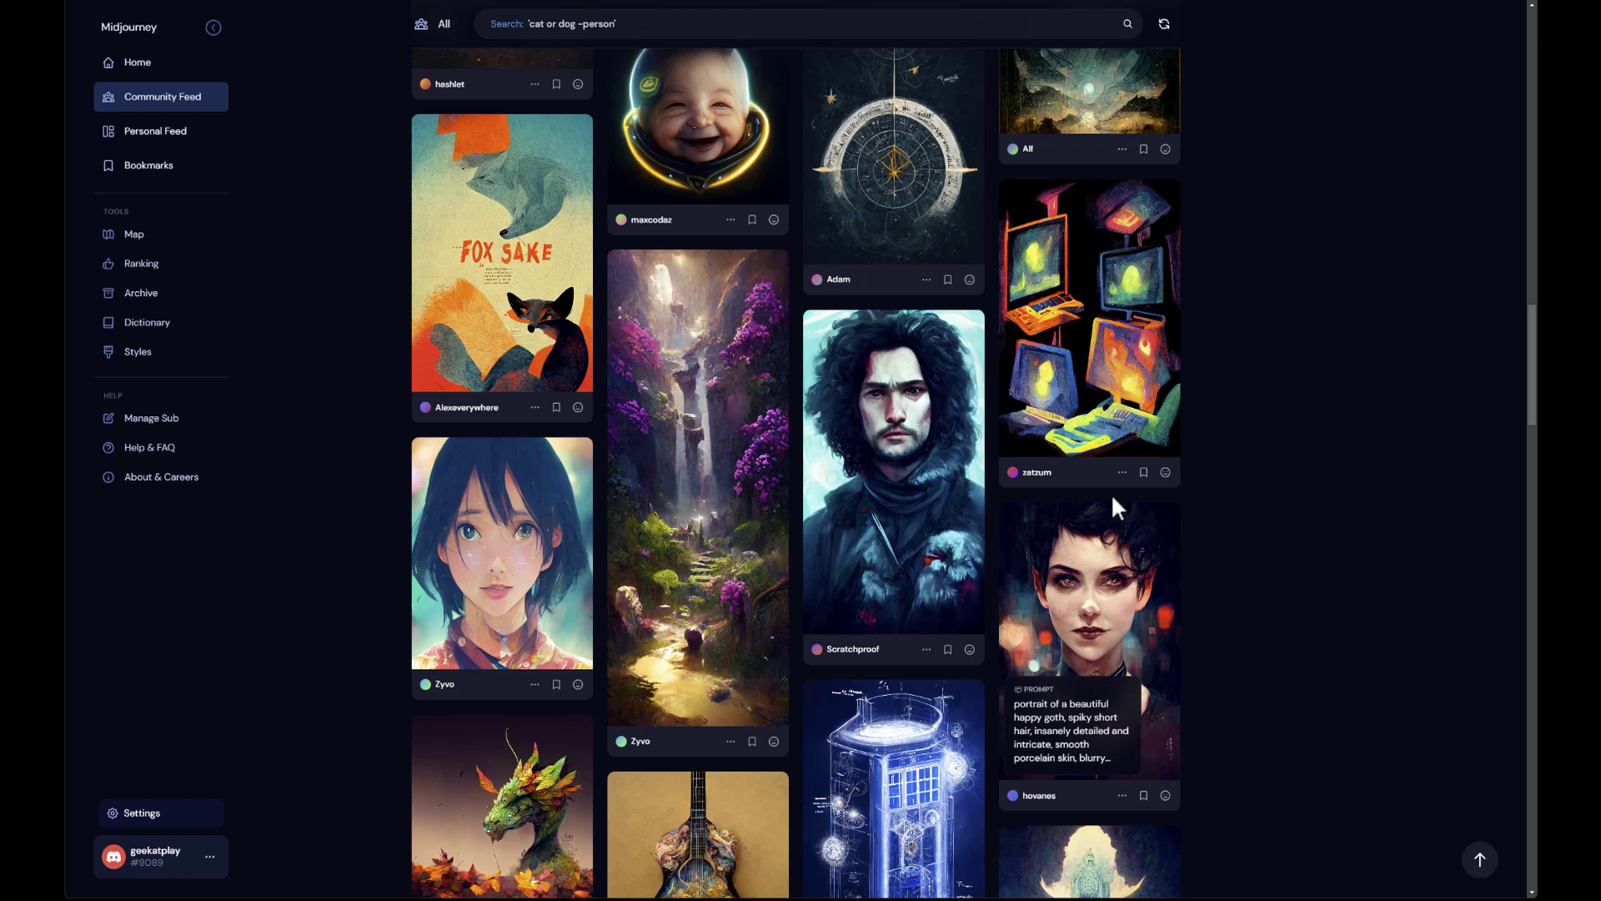
scroll(980, 516, down, 2)
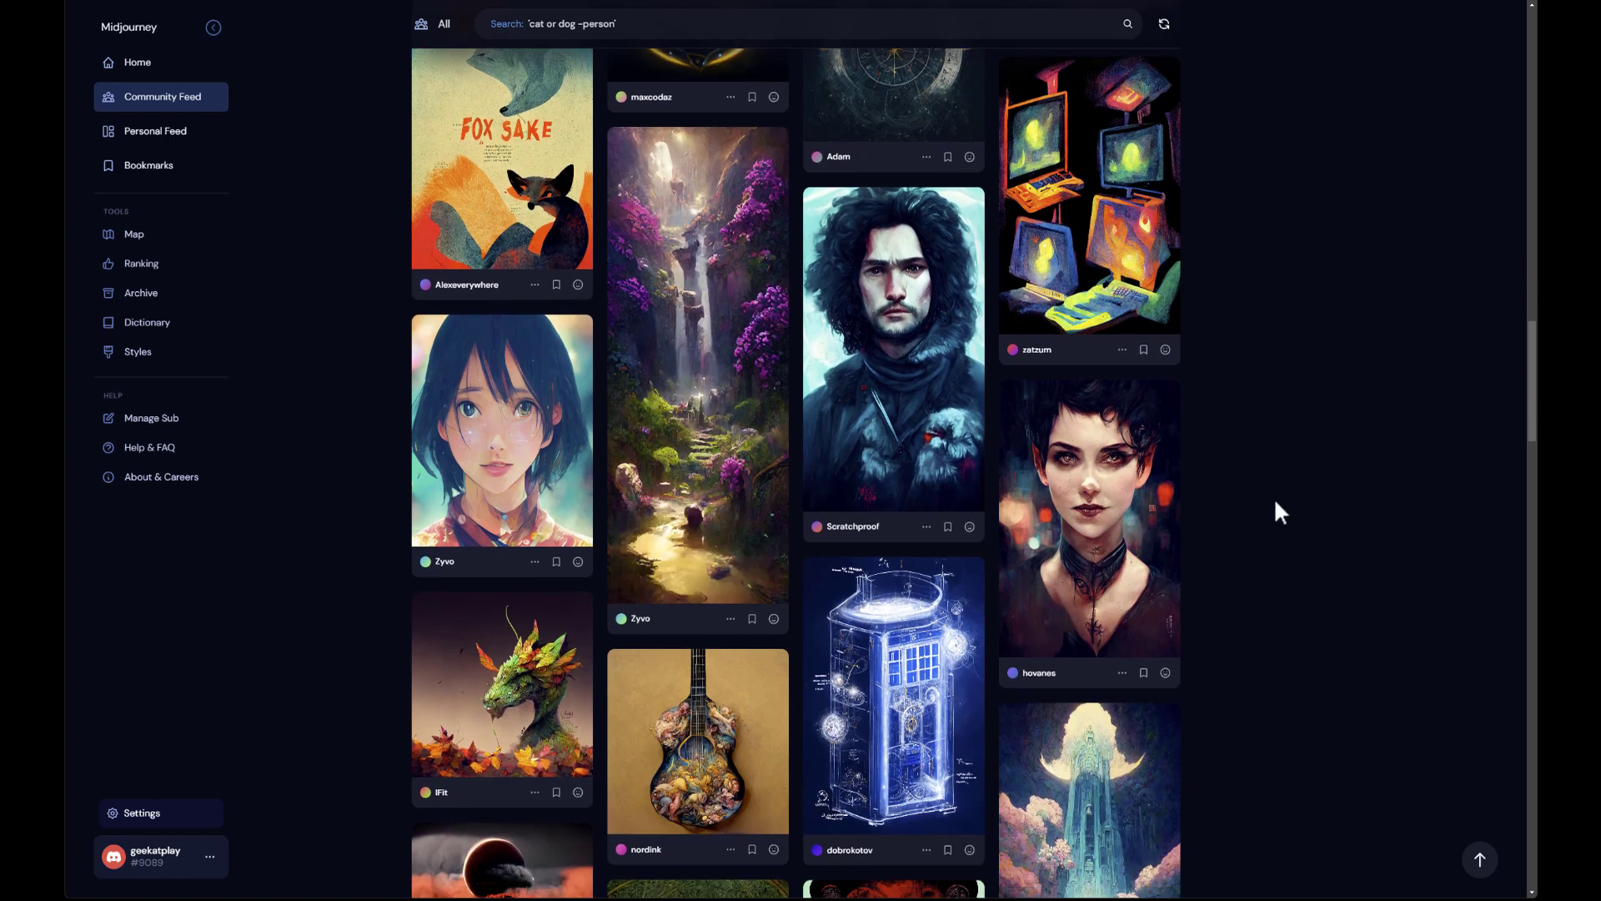
scroll(1247, 492, down, 3)
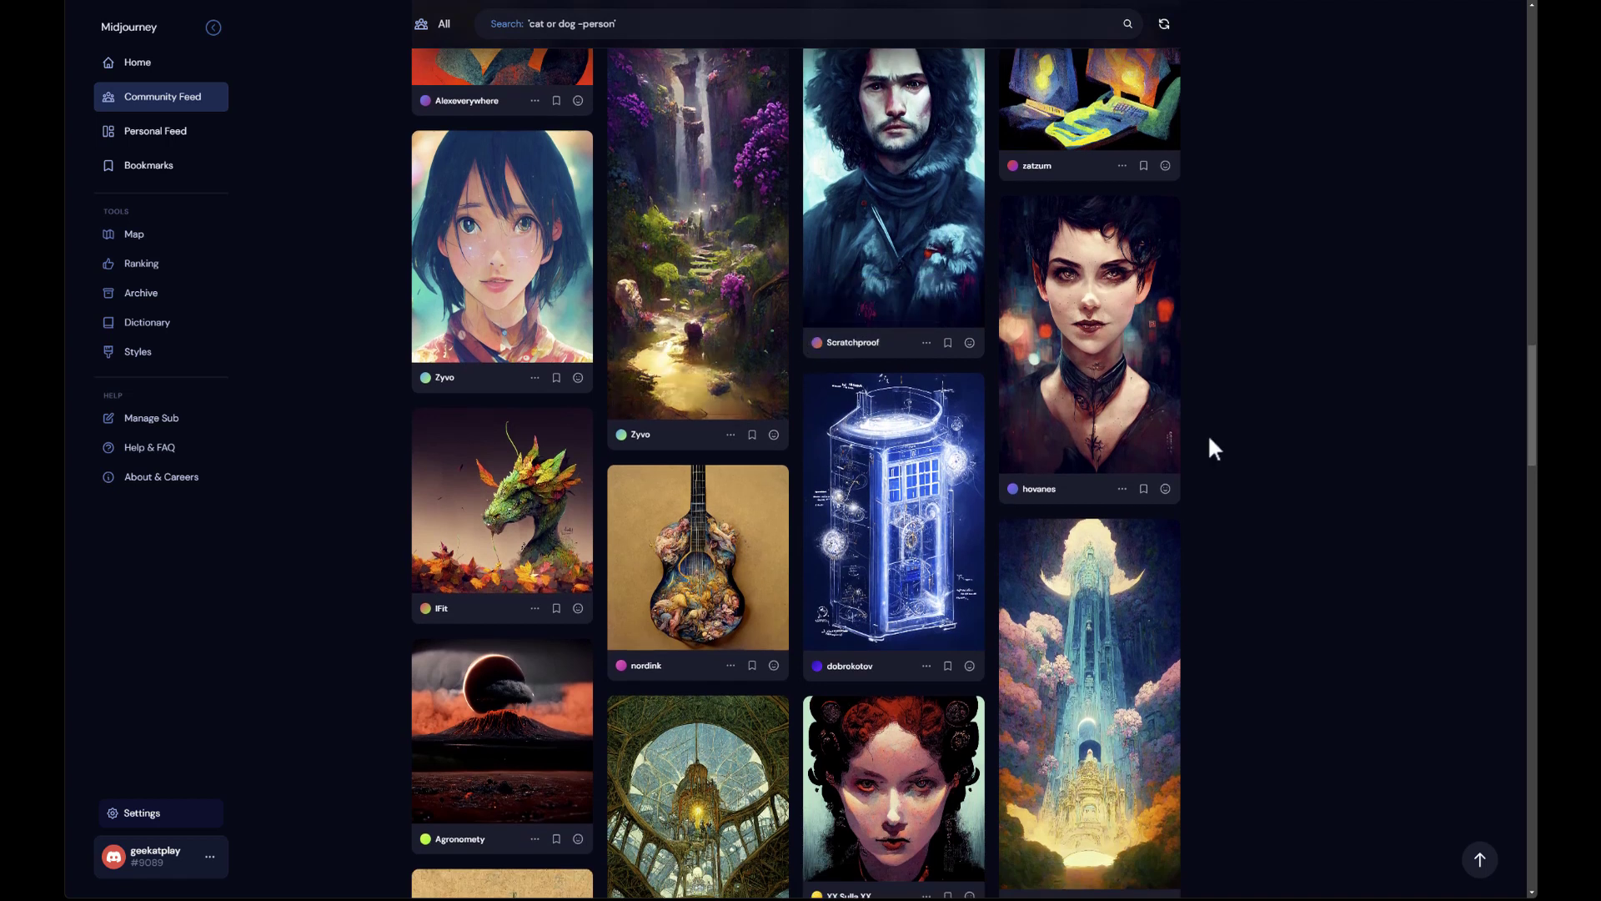
scroll(1210, 442, down, 3)
scroll(1207, 436, up, 5)
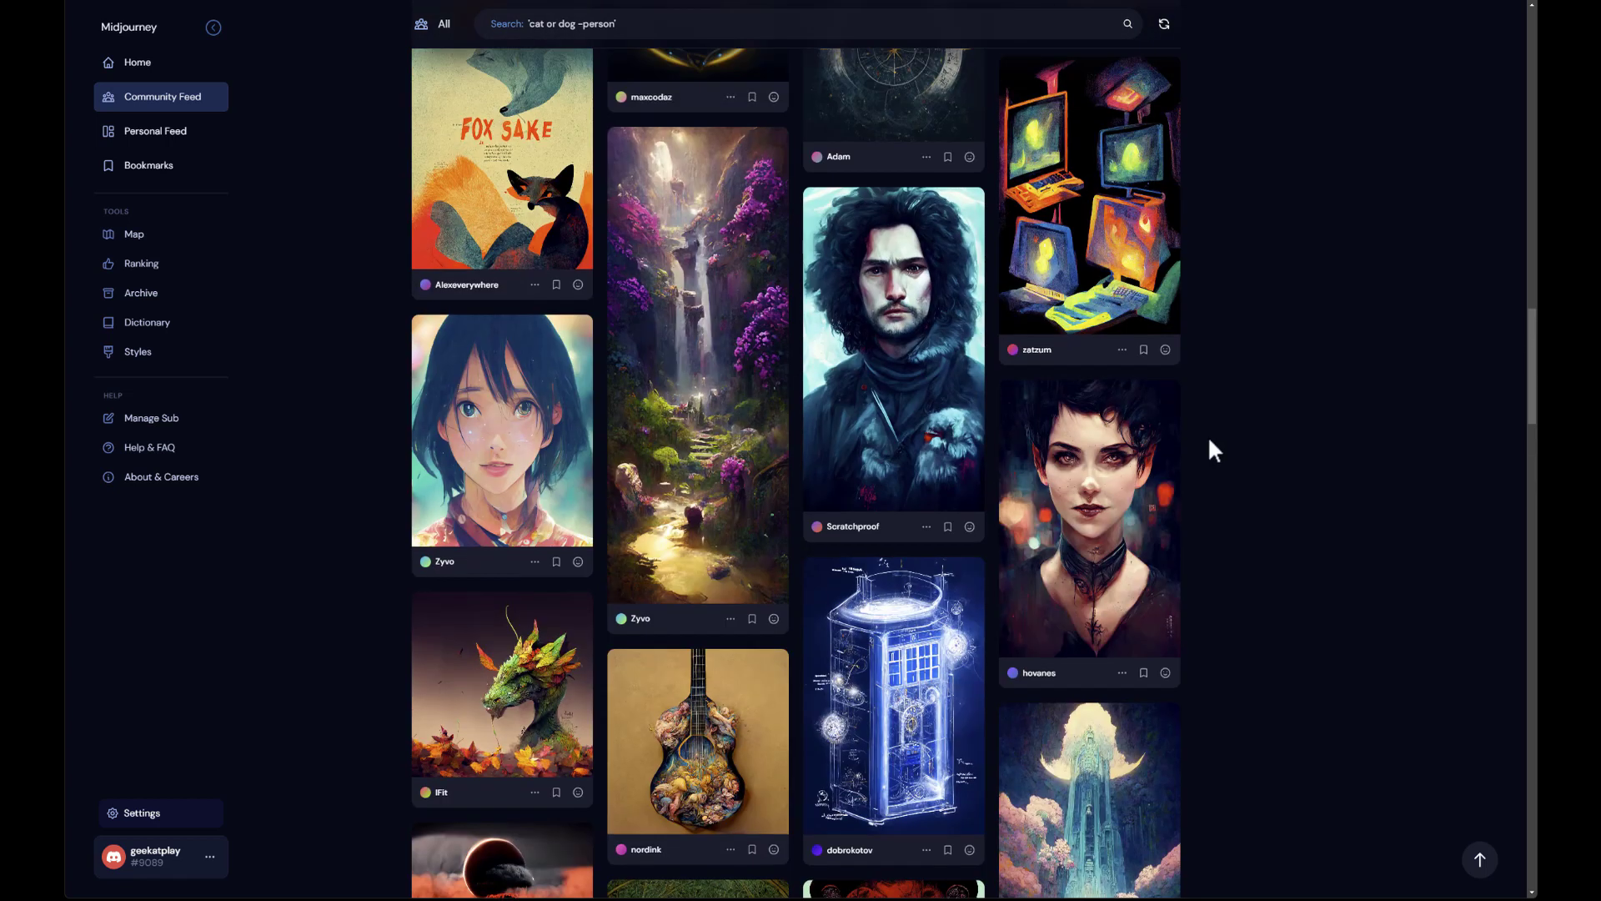
Step: Open the purple wisteria waterfall image, highlight Studio Ghibli while reading its prompt, and bookmark the image
click(701, 398)
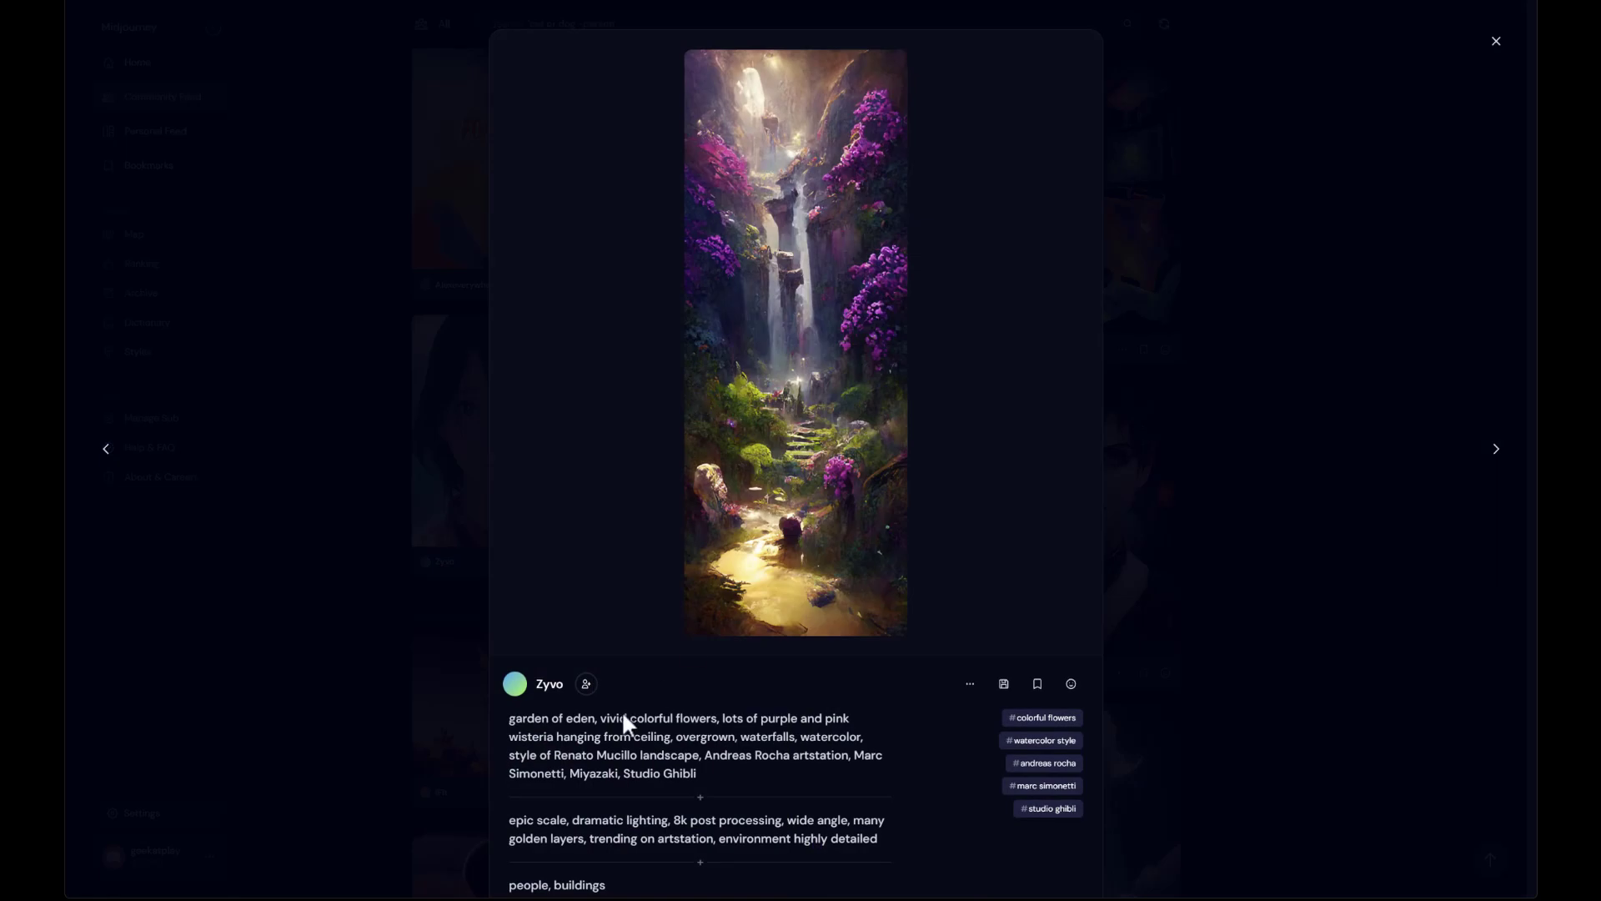
drag(716, 774, 505, 717)
click(656, 772)
drag(623, 773, 699, 776)
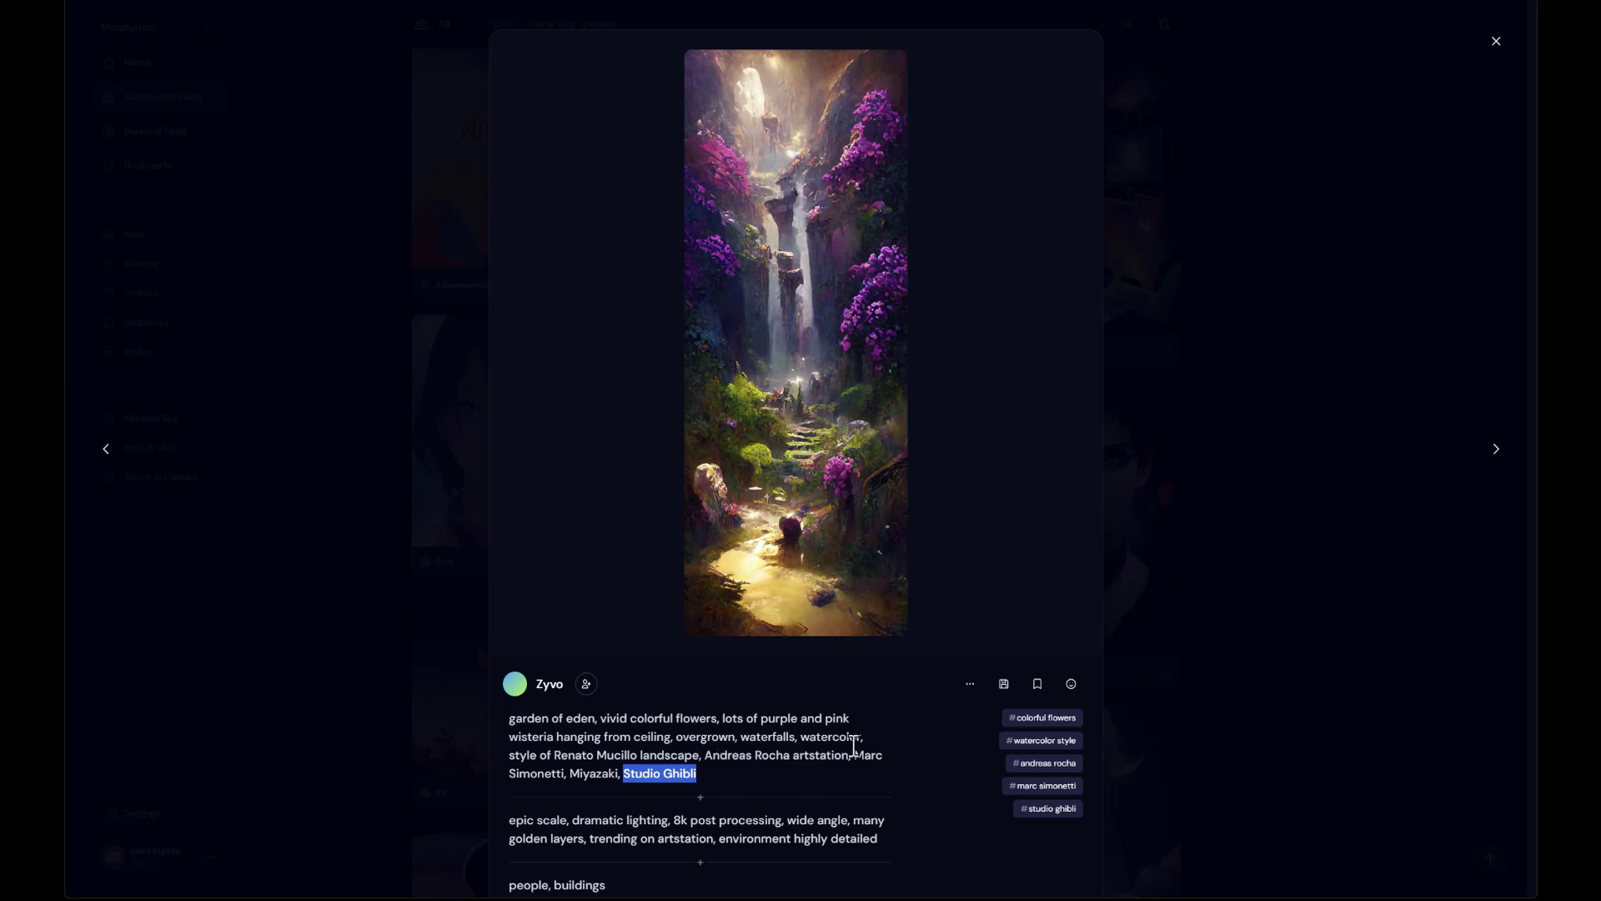
click(564, 771)
drag(722, 719, 732, 755)
click(730, 777)
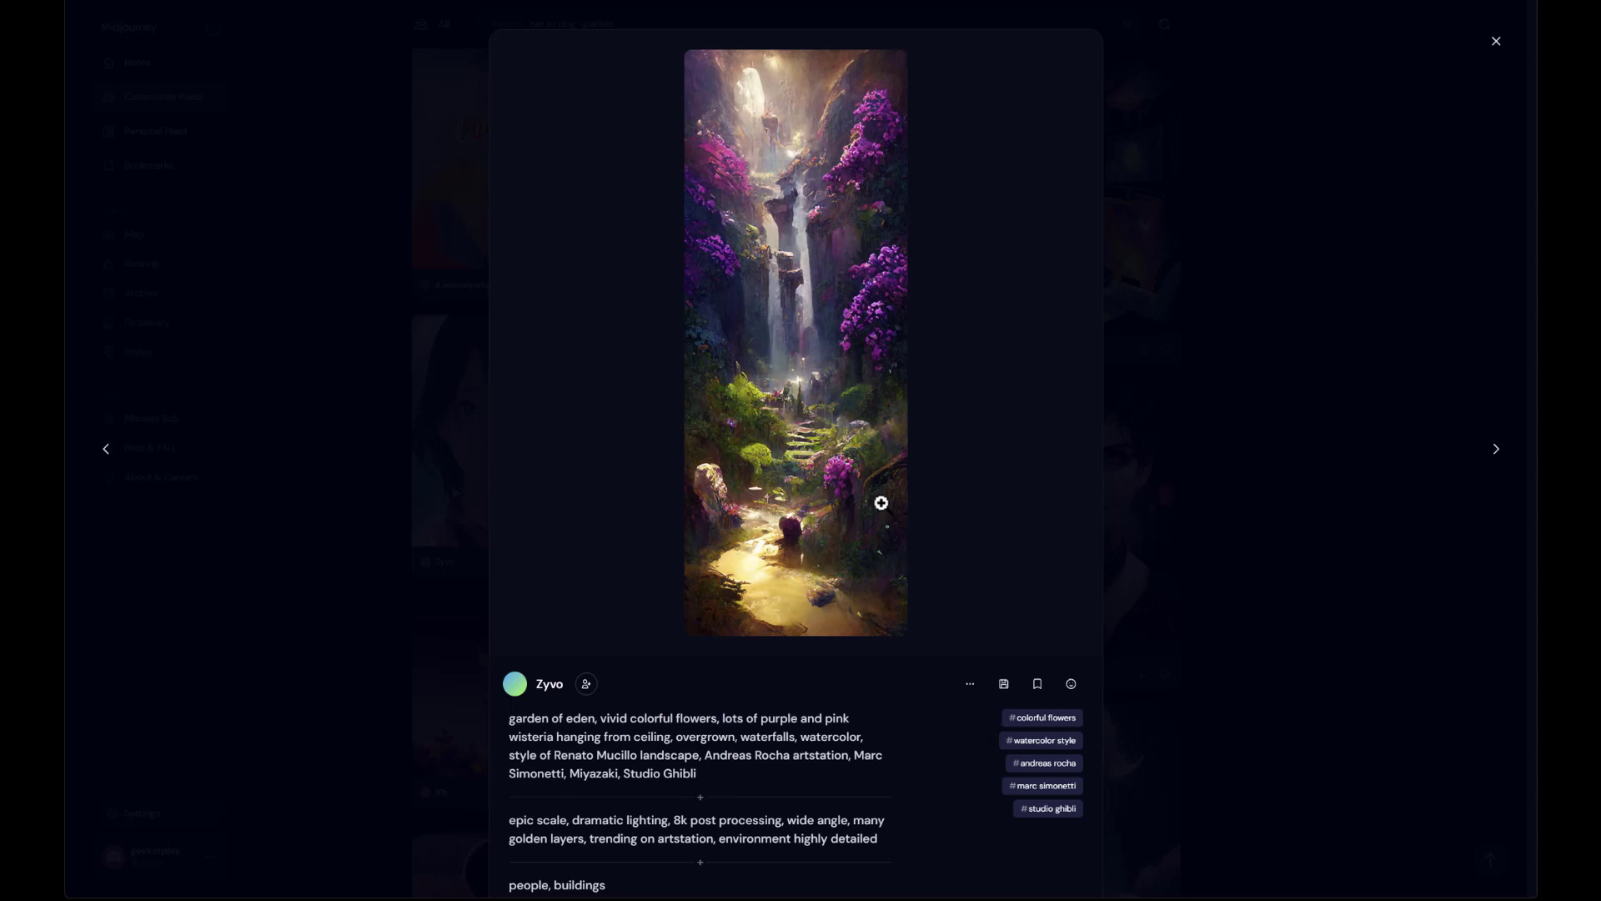
click(1037, 685)
Step: Examine the waterfall image's prompt details, parent and related images, and return to the community feed
scroll(997, 569, down, 2)
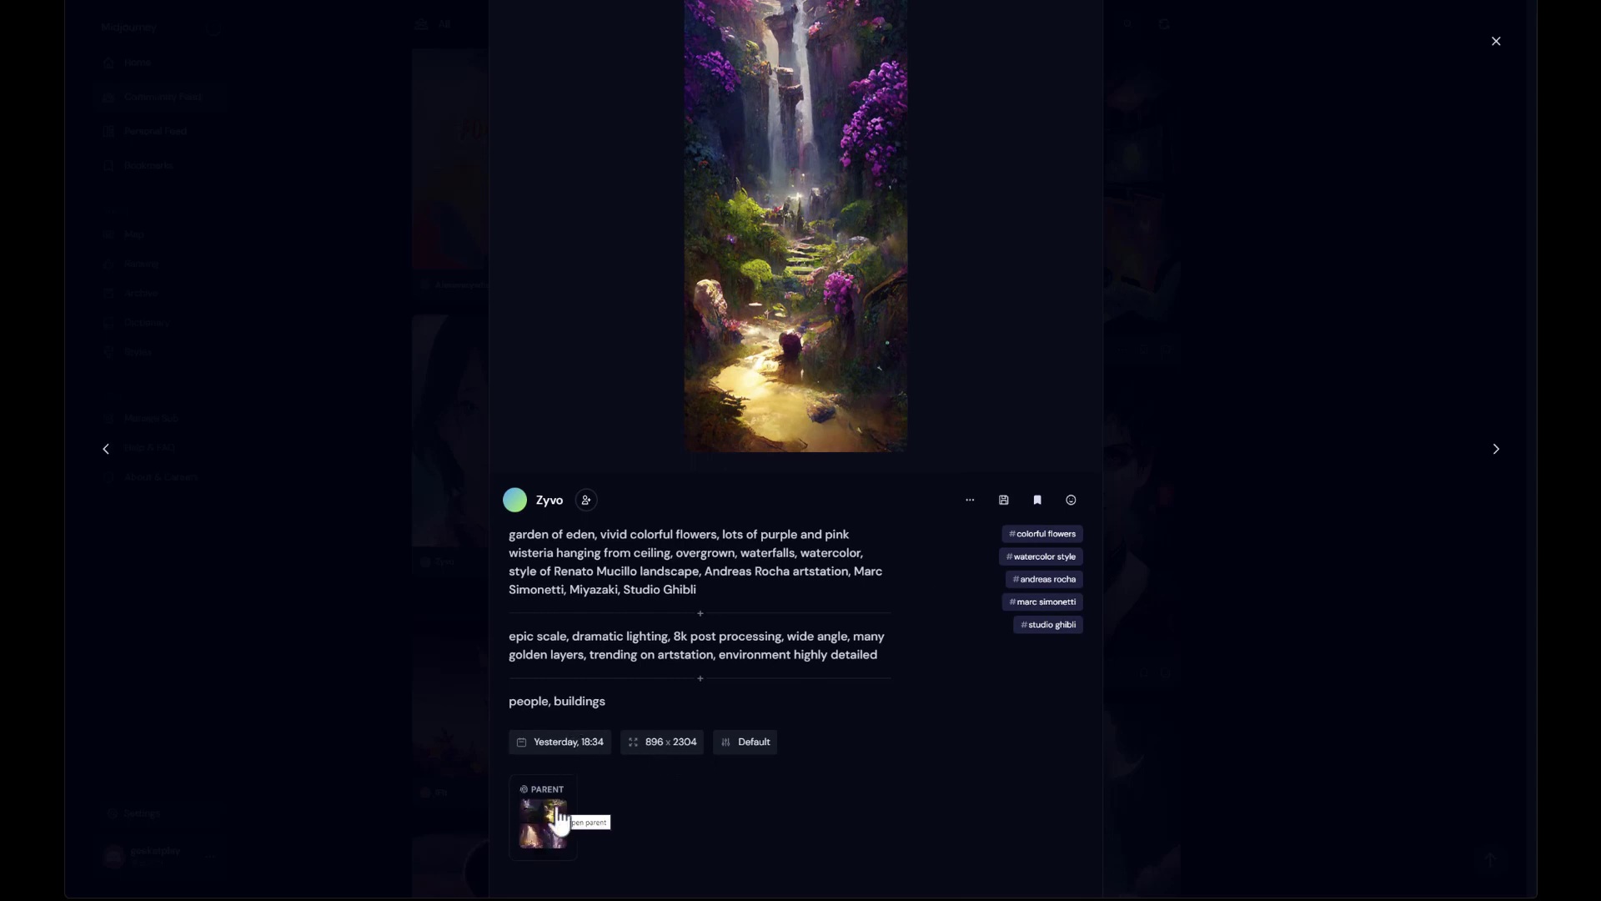
scroll(651, 784, down, 6)
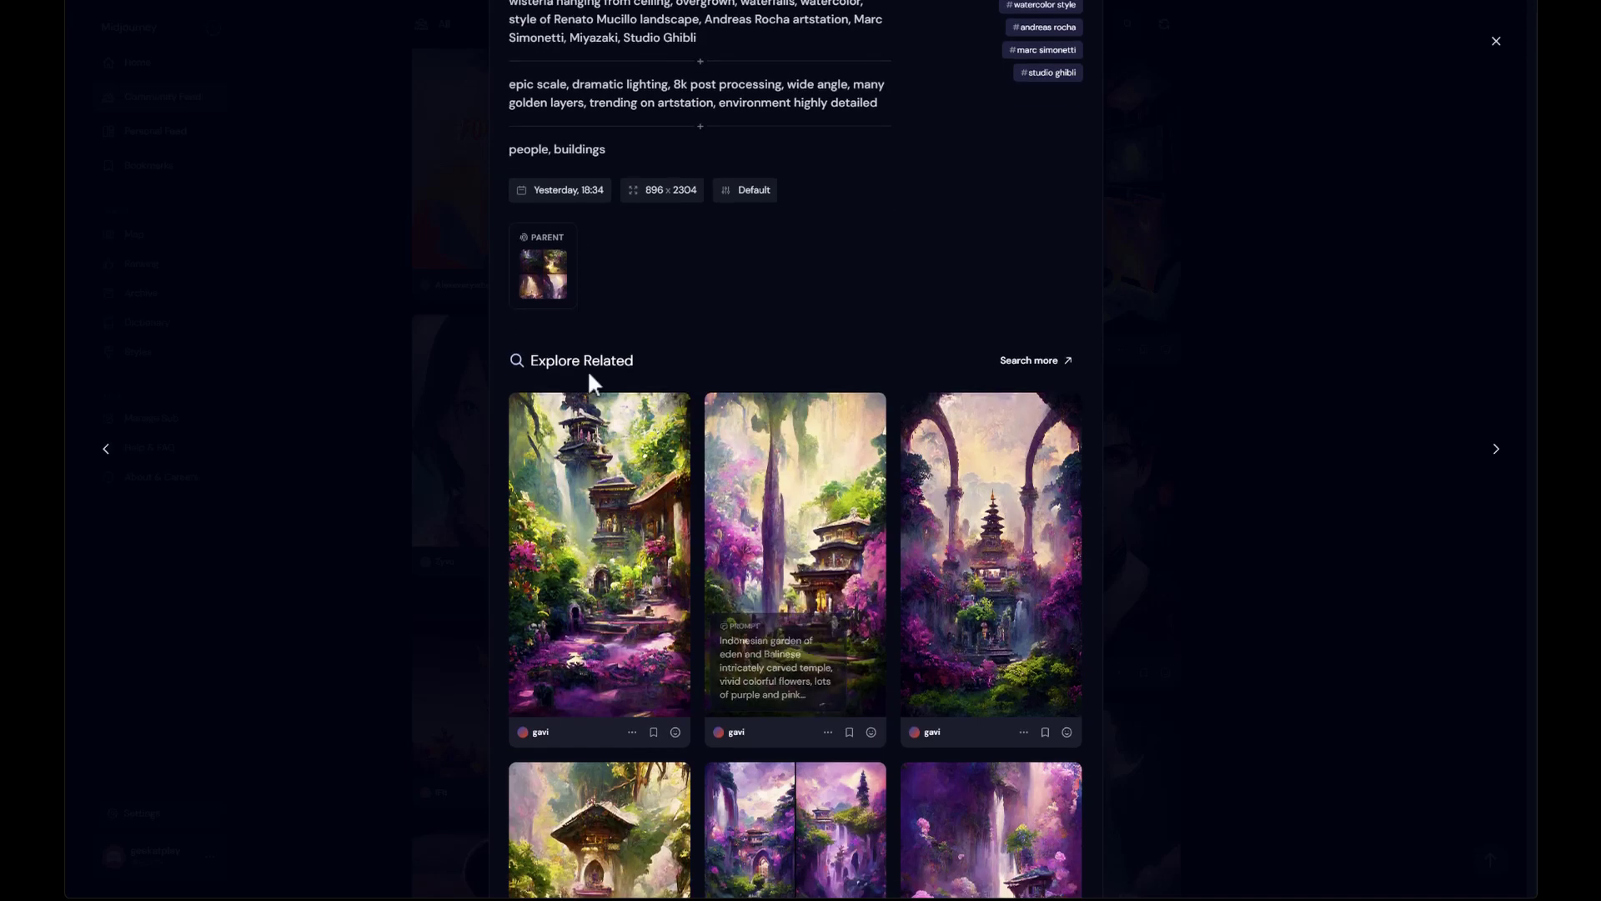
scroll(1123, 608, down, 4)
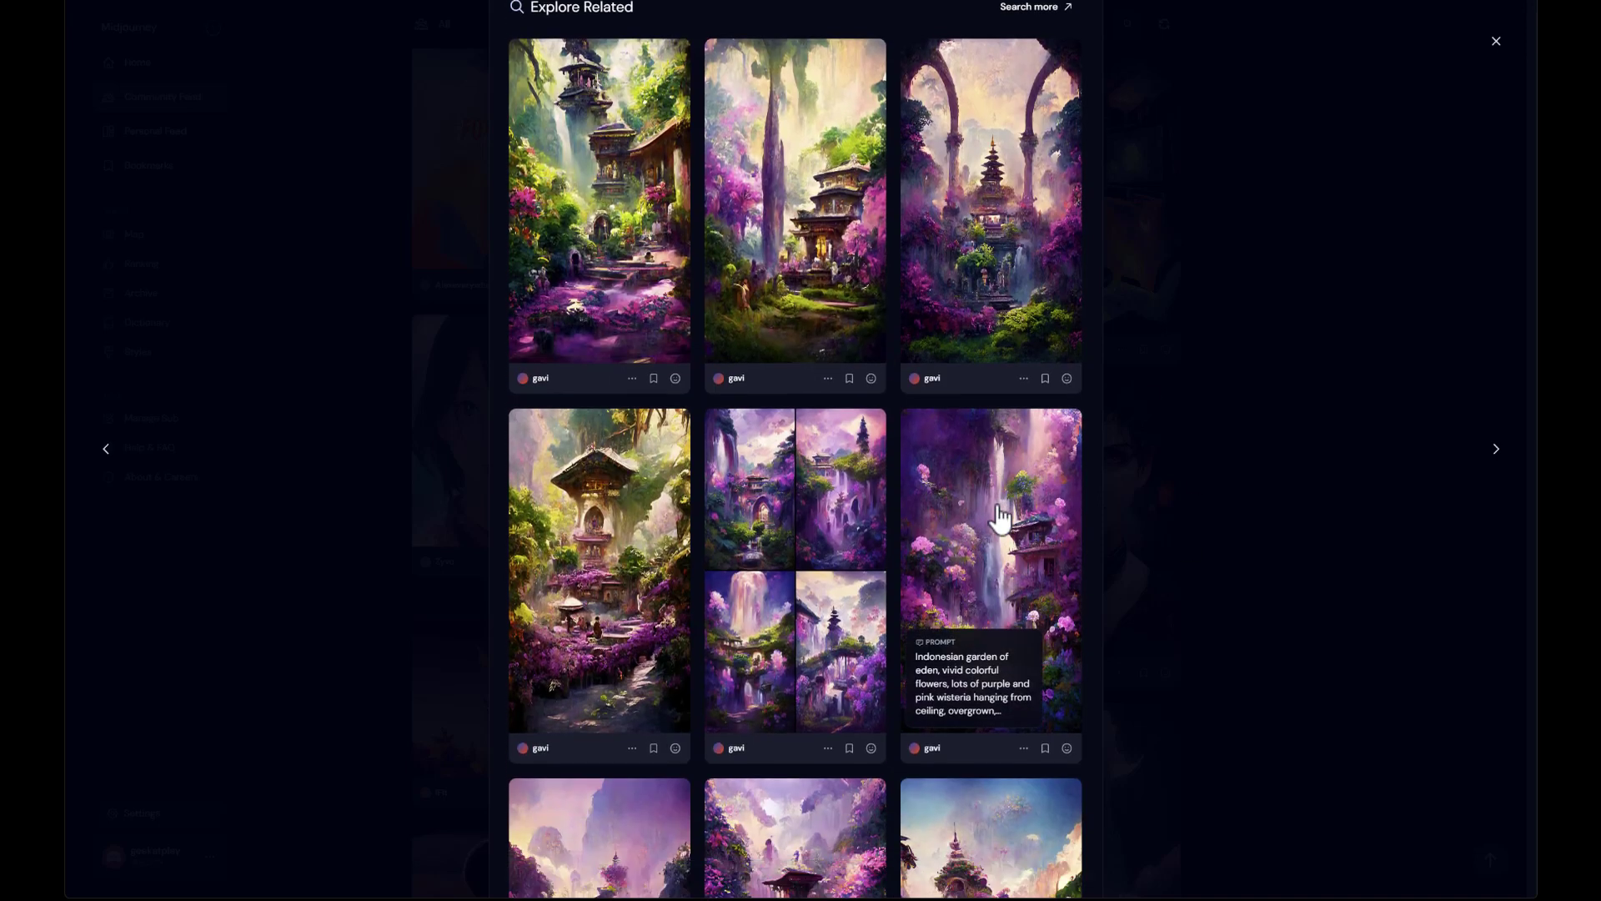
scroll(1000, 518, down, 6)
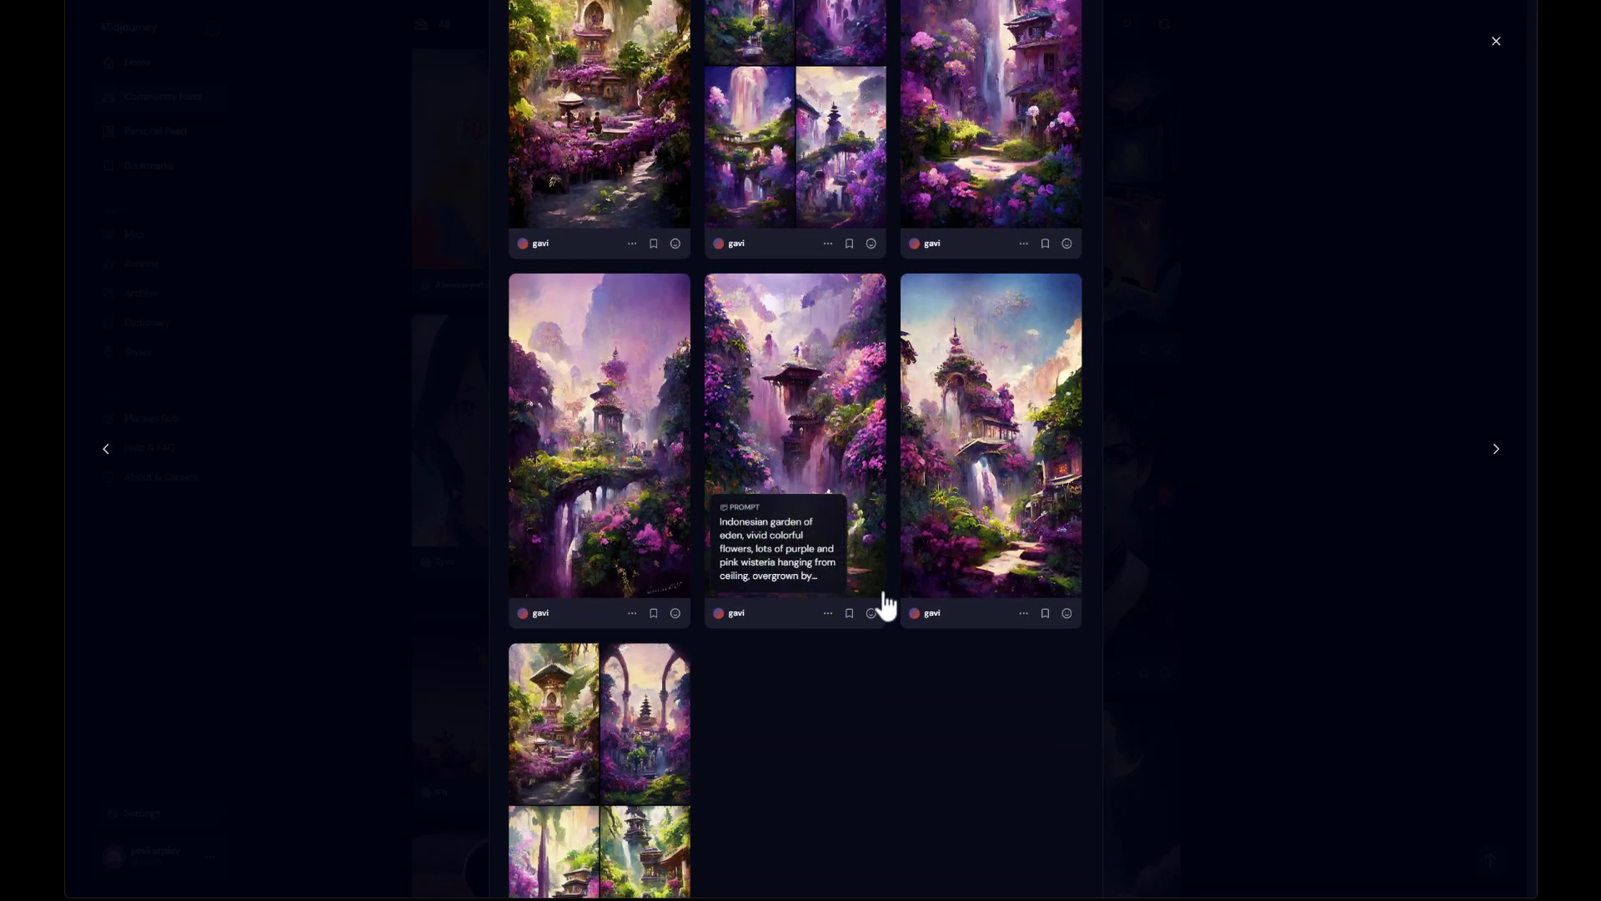
scroll(886, 605, up, 2)
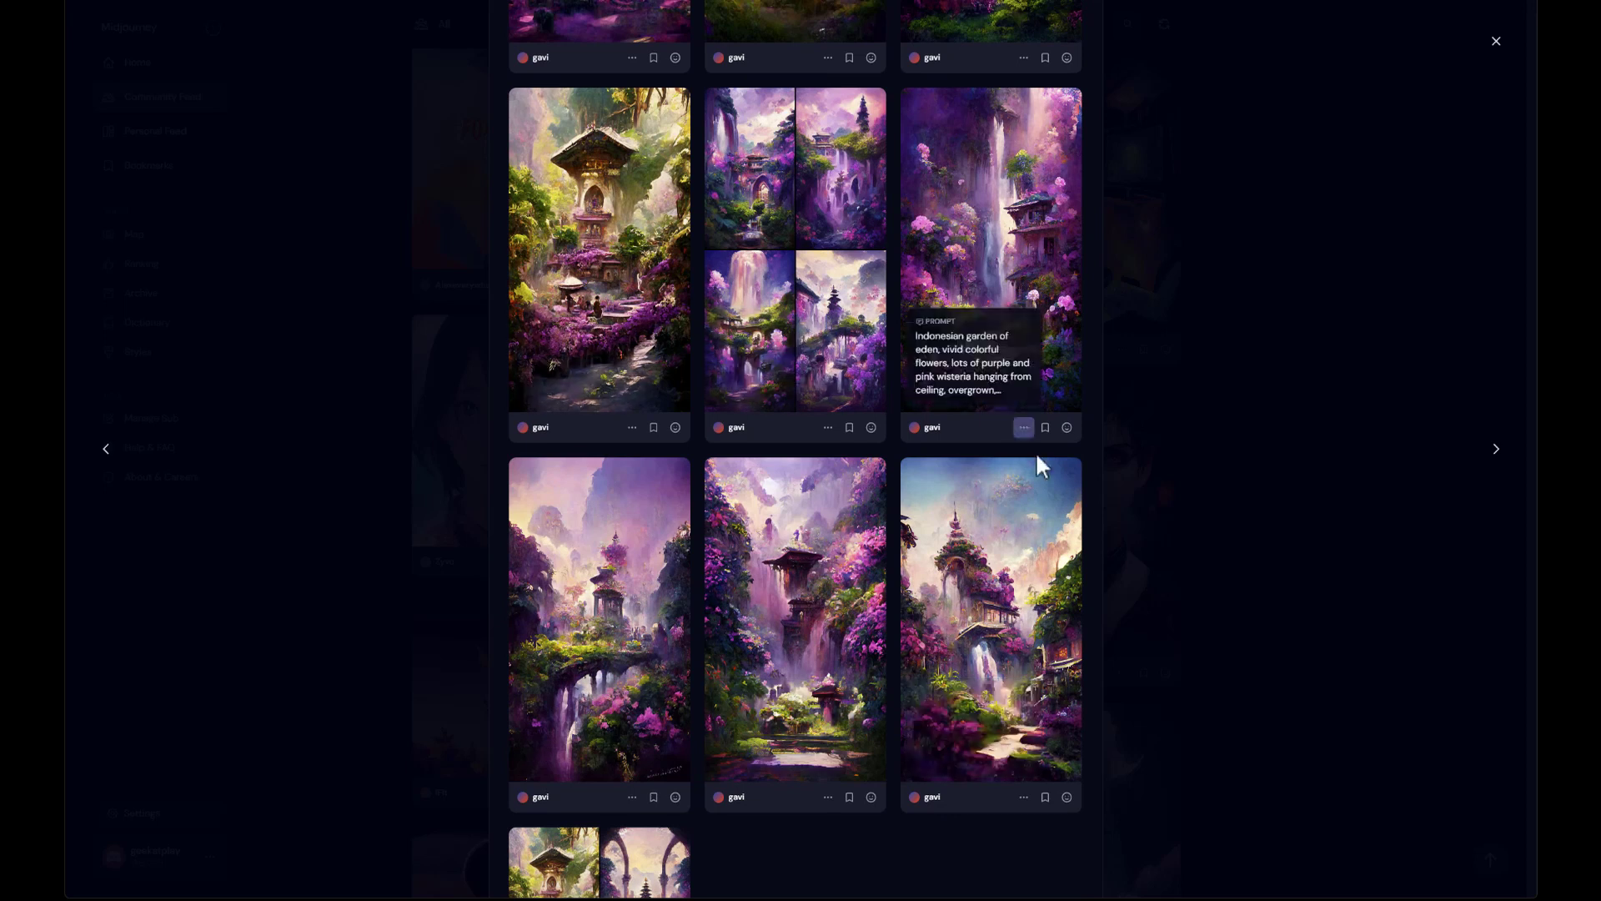
scroll(1043, 466, up, 4)
scroll(1006, 342, up, 2)
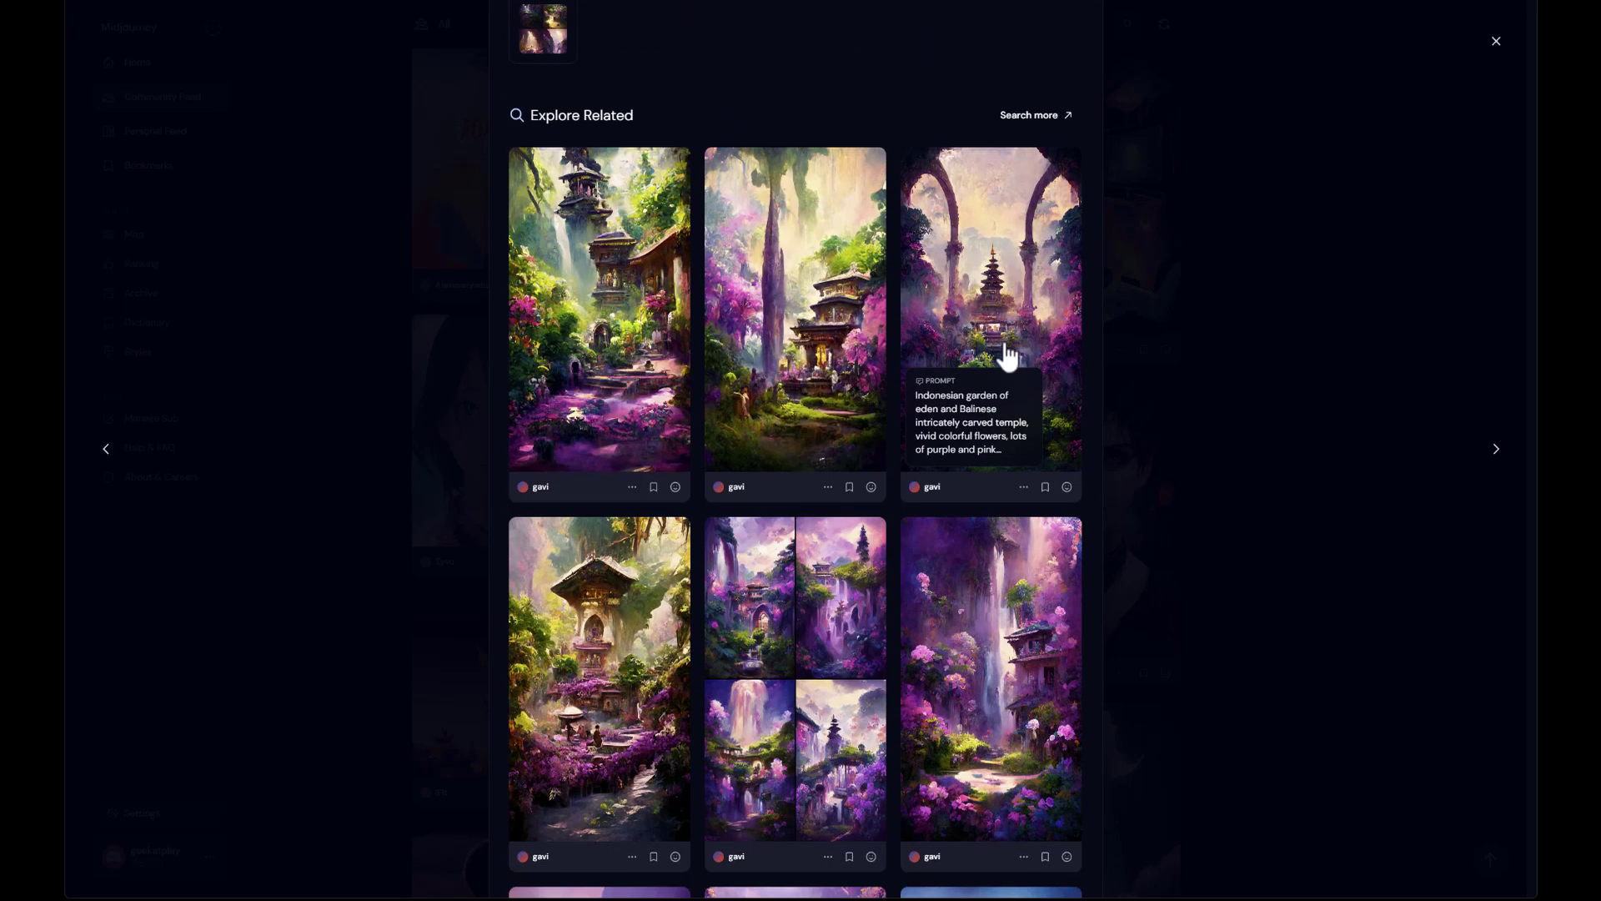
scroll(1001, 367, up, 2)
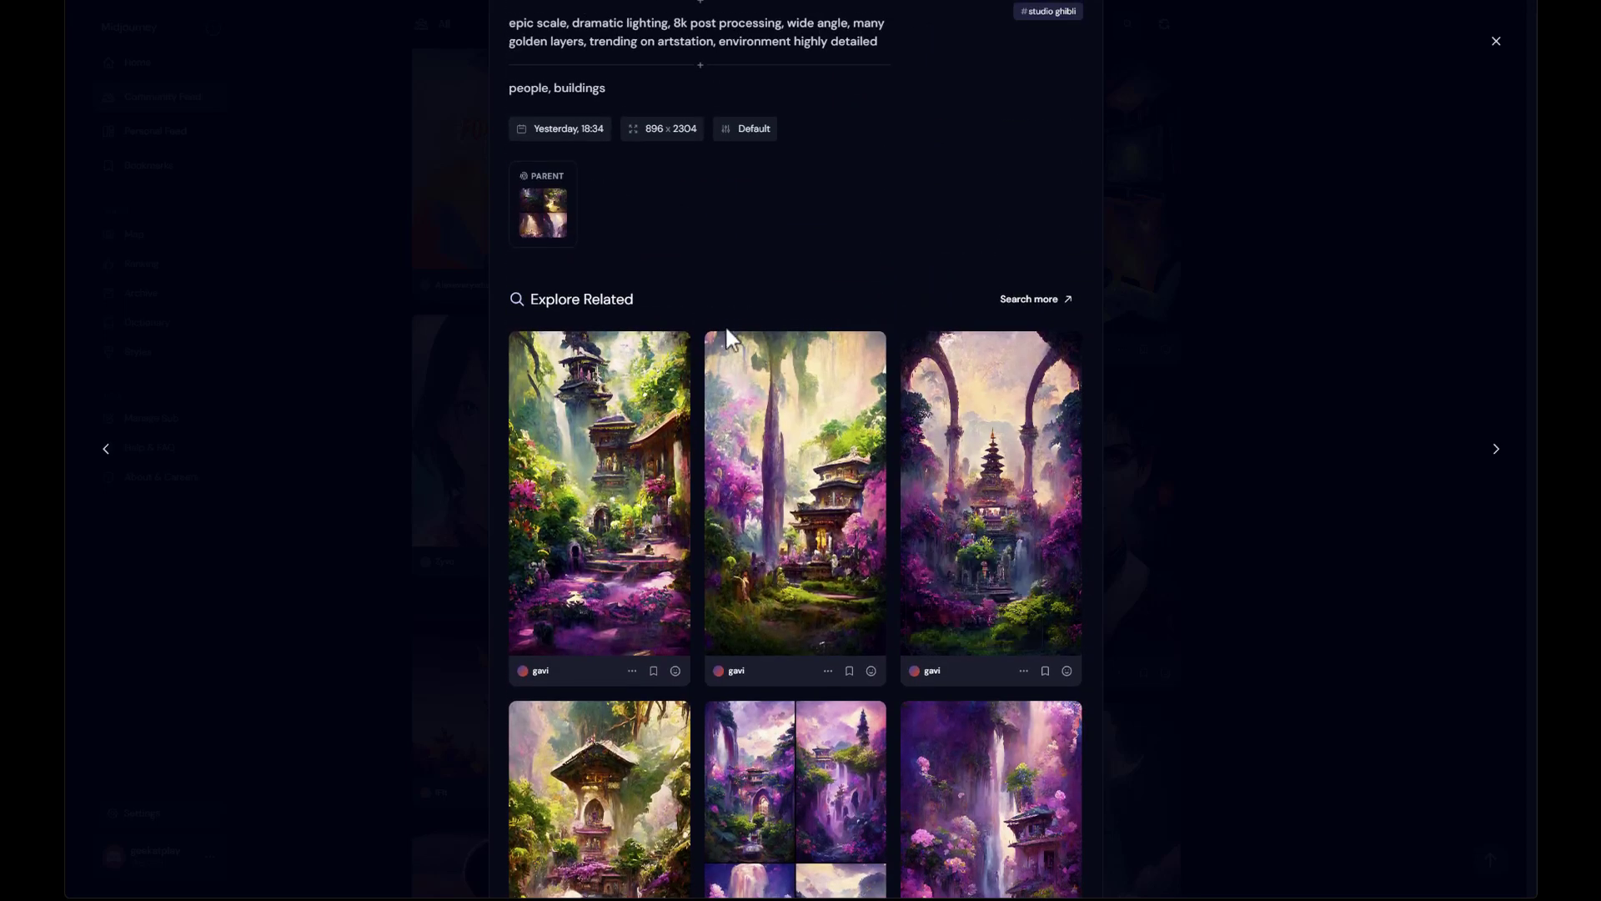
scroll(536, 425, up, 2)
scroll(707, 373, up, 2)
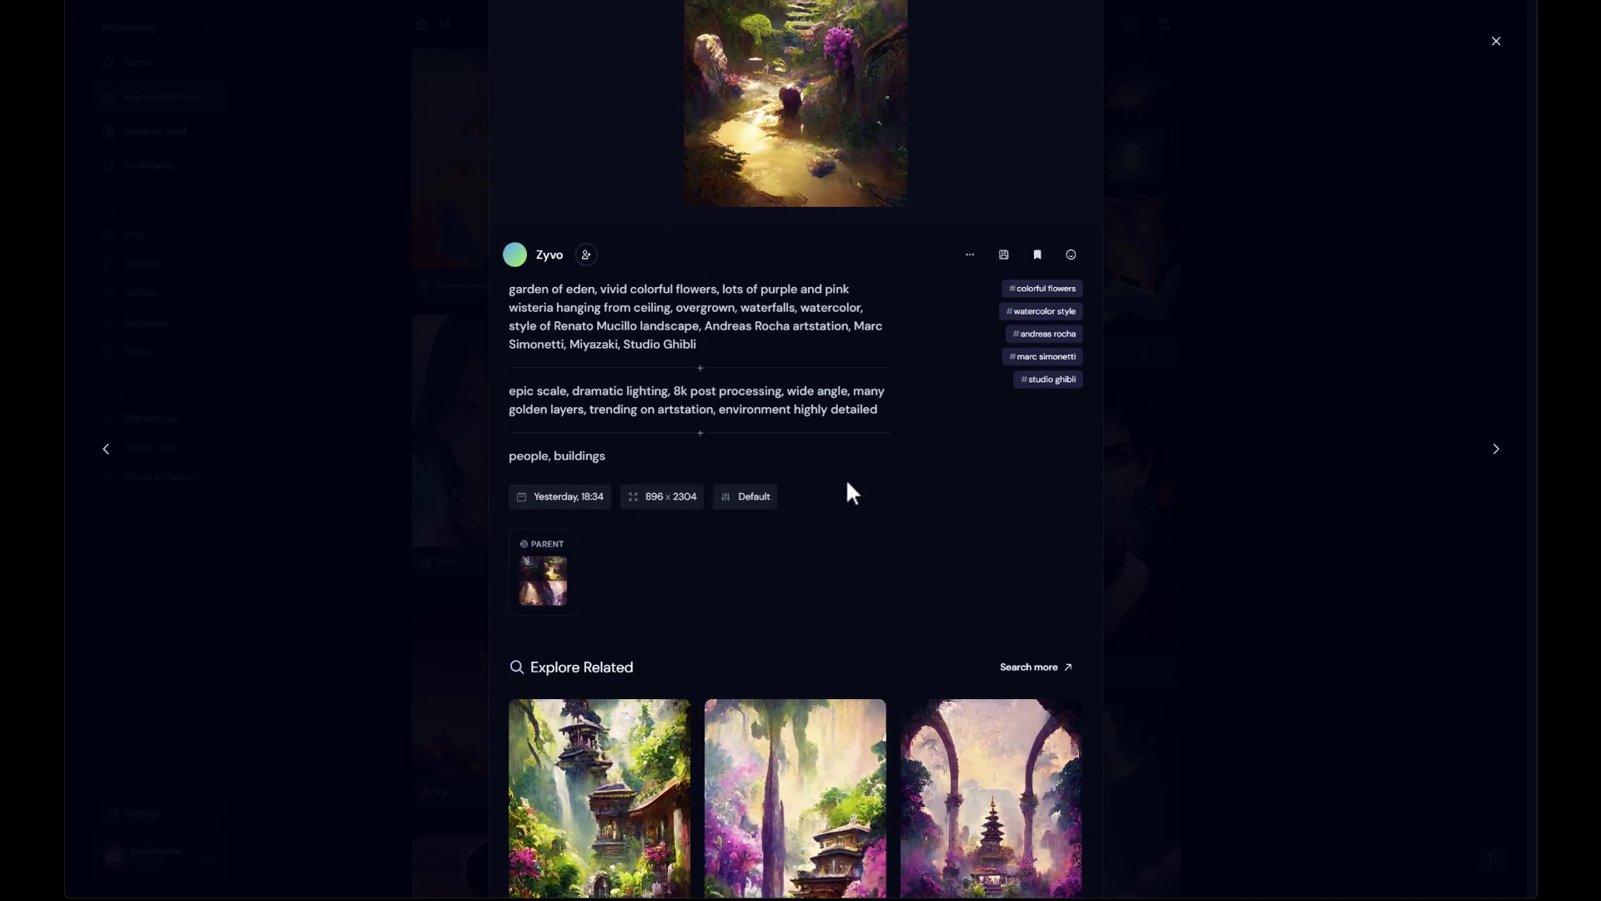
scroll(847, 492, up, 2)
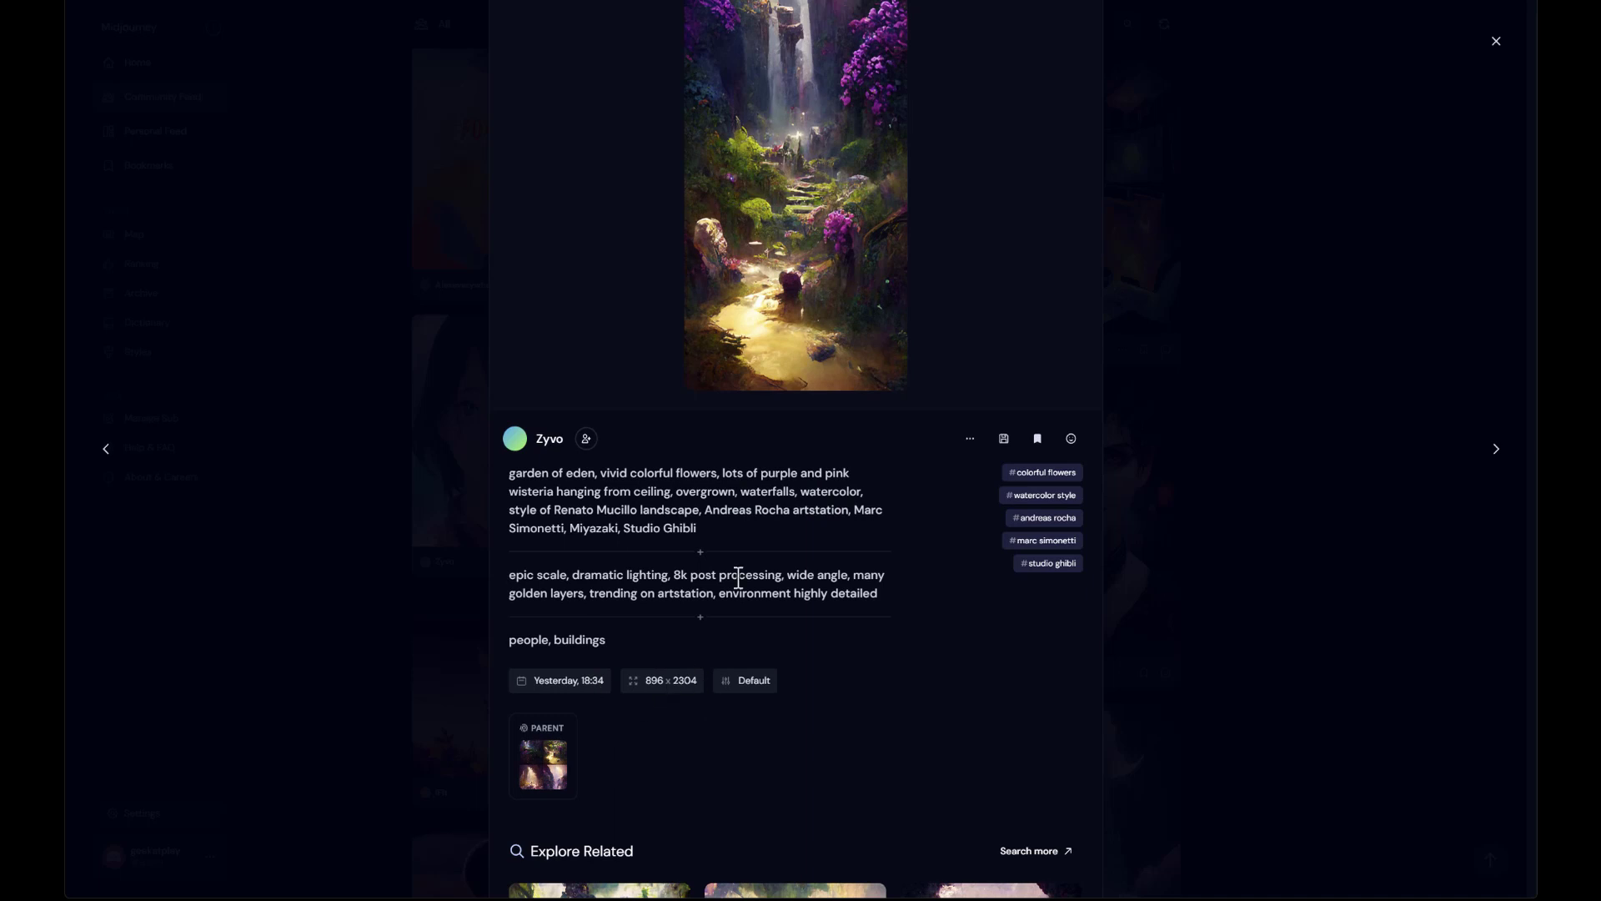
scroll(934, 572, up, 1)
scroll(935, 572, up, 3)
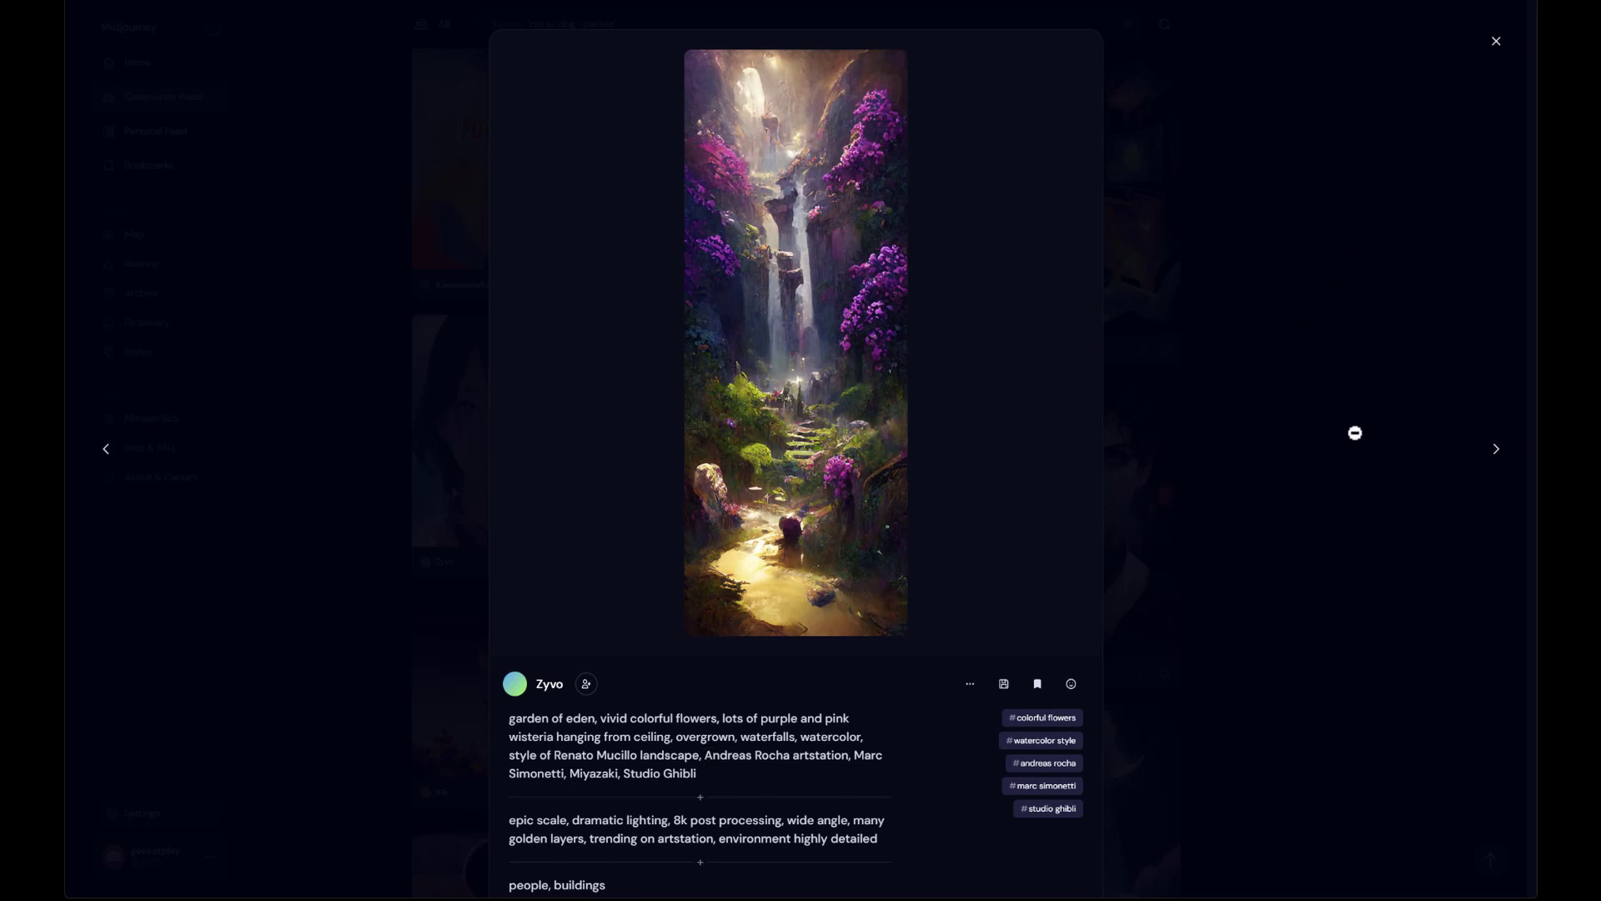
click(1302, 443)
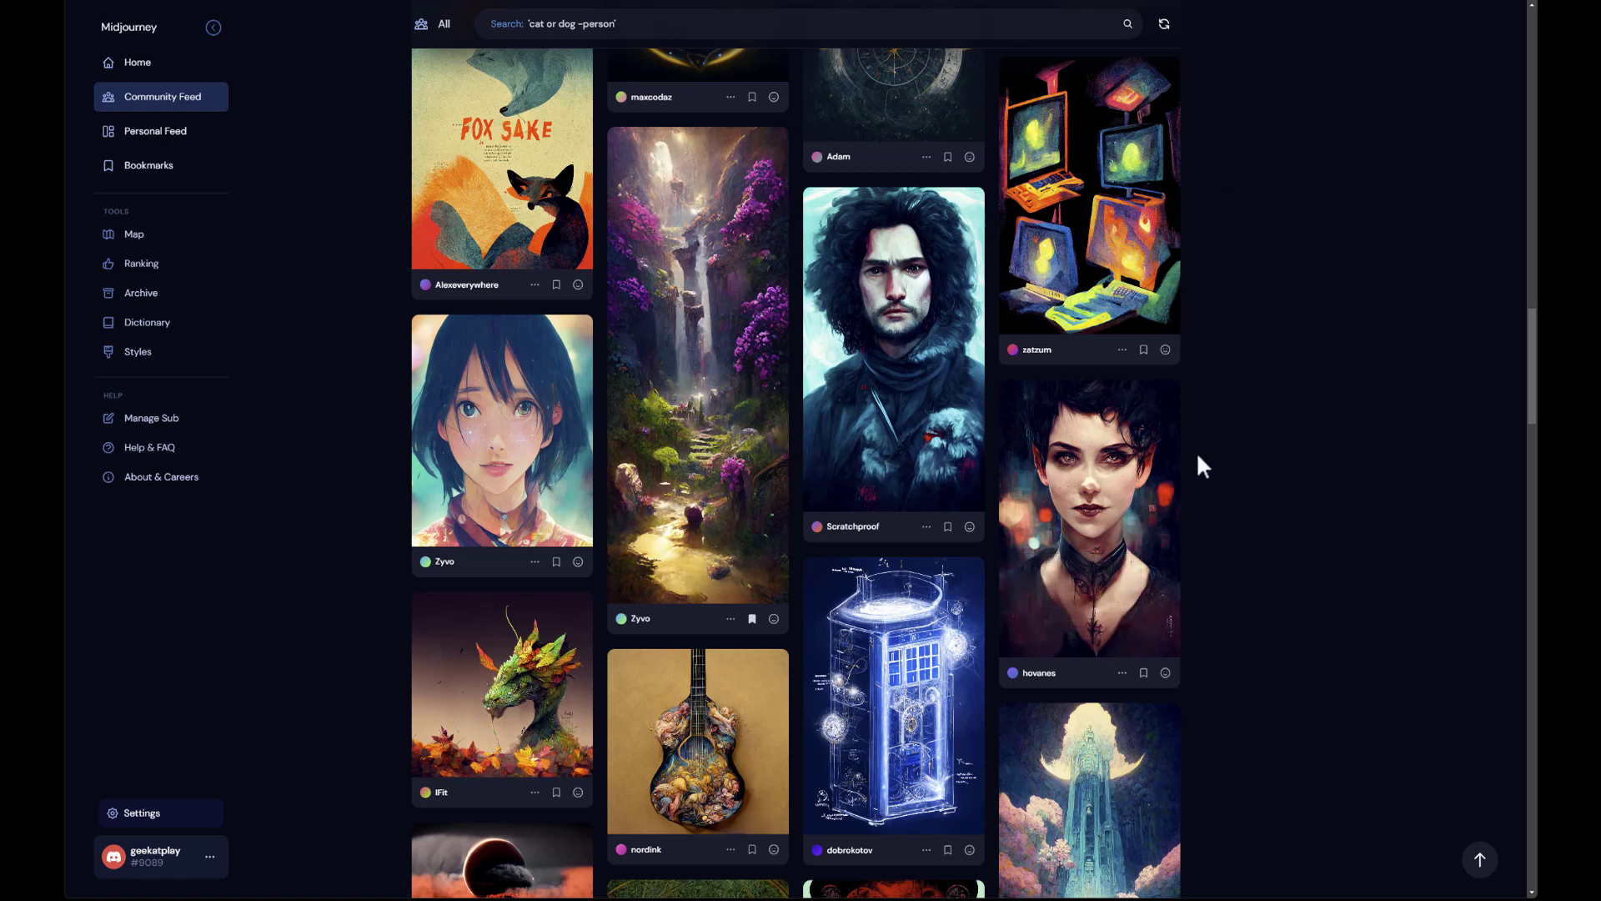
Step: Check the short prompts of the curly-haired man portrait and the glowing monitors illustration in the community feed
scroll(784, 355, up, 1)
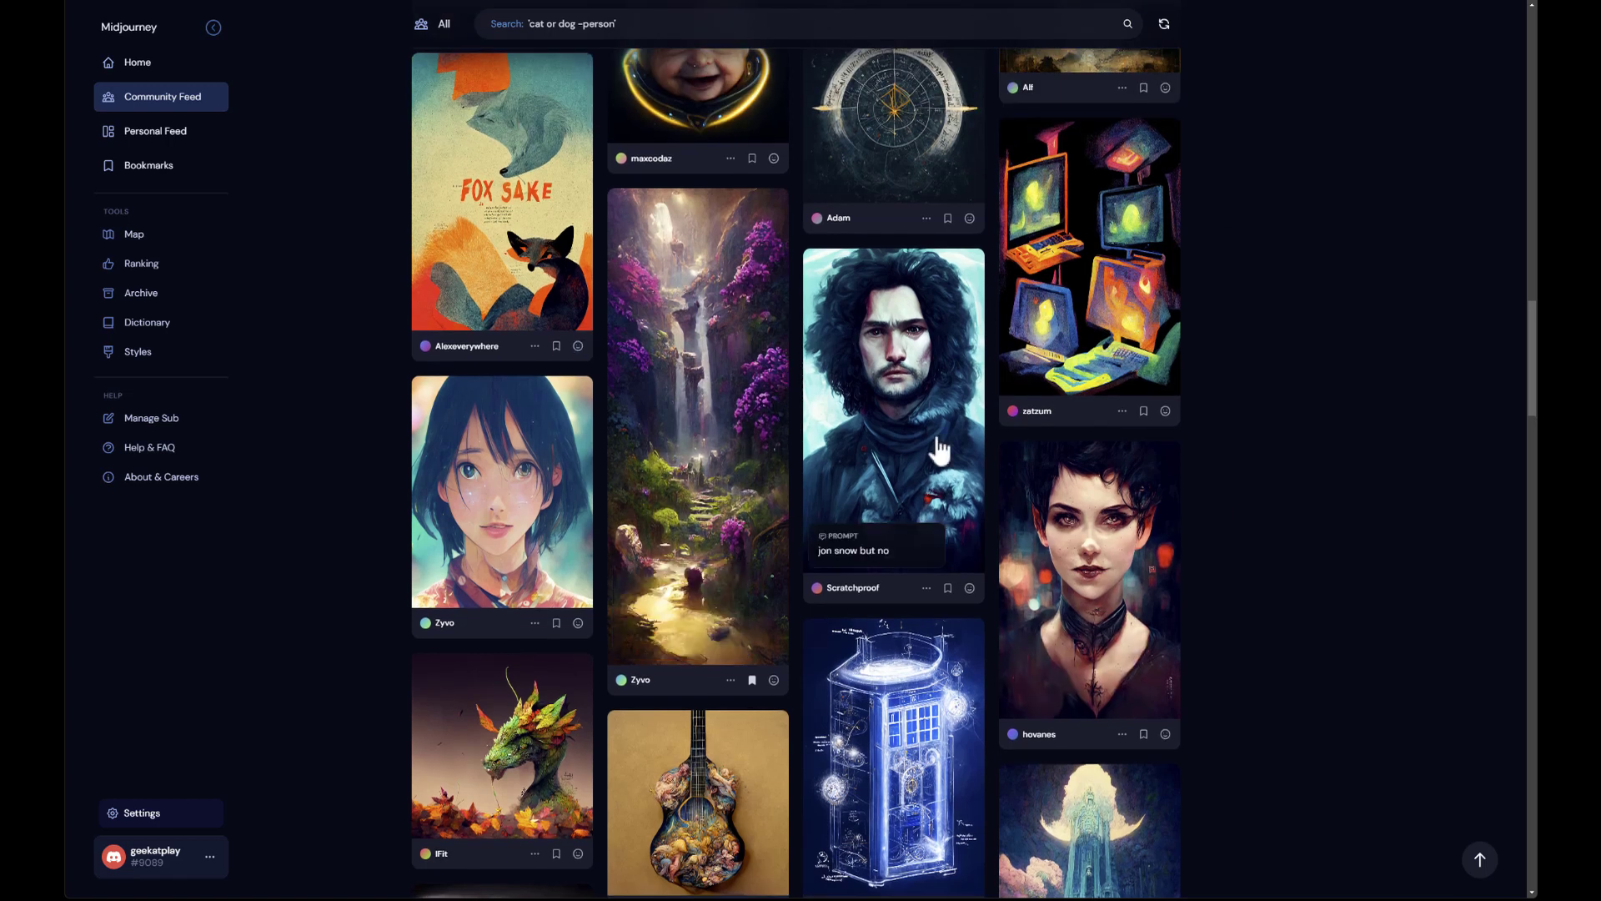
scroll(940, 451, up, 3)
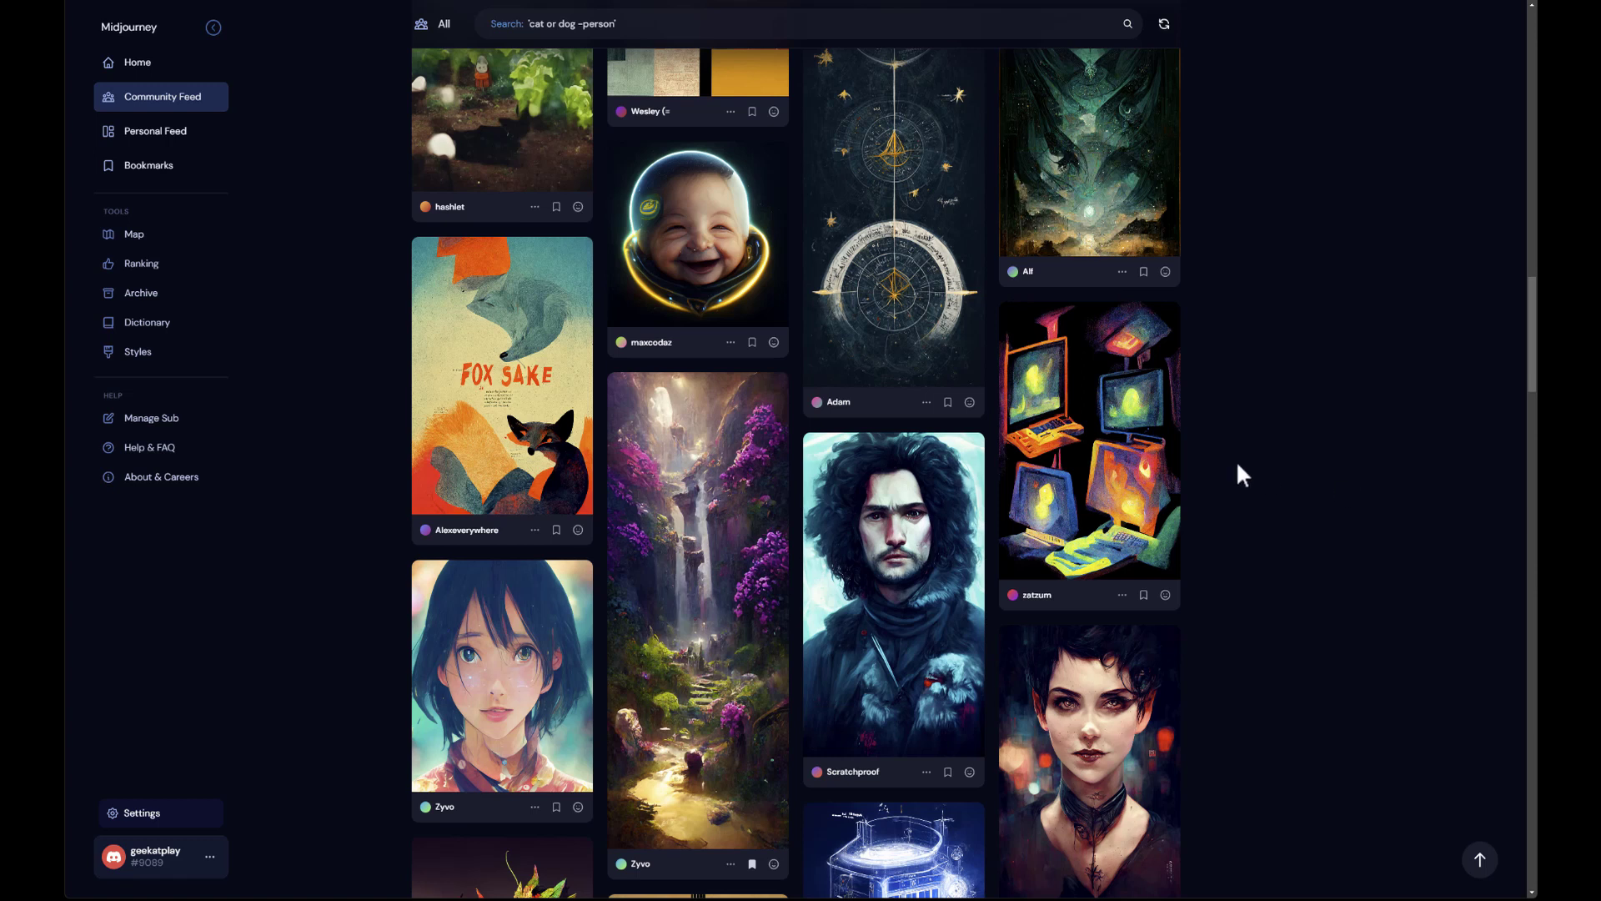
mouse_move(1153, 434)
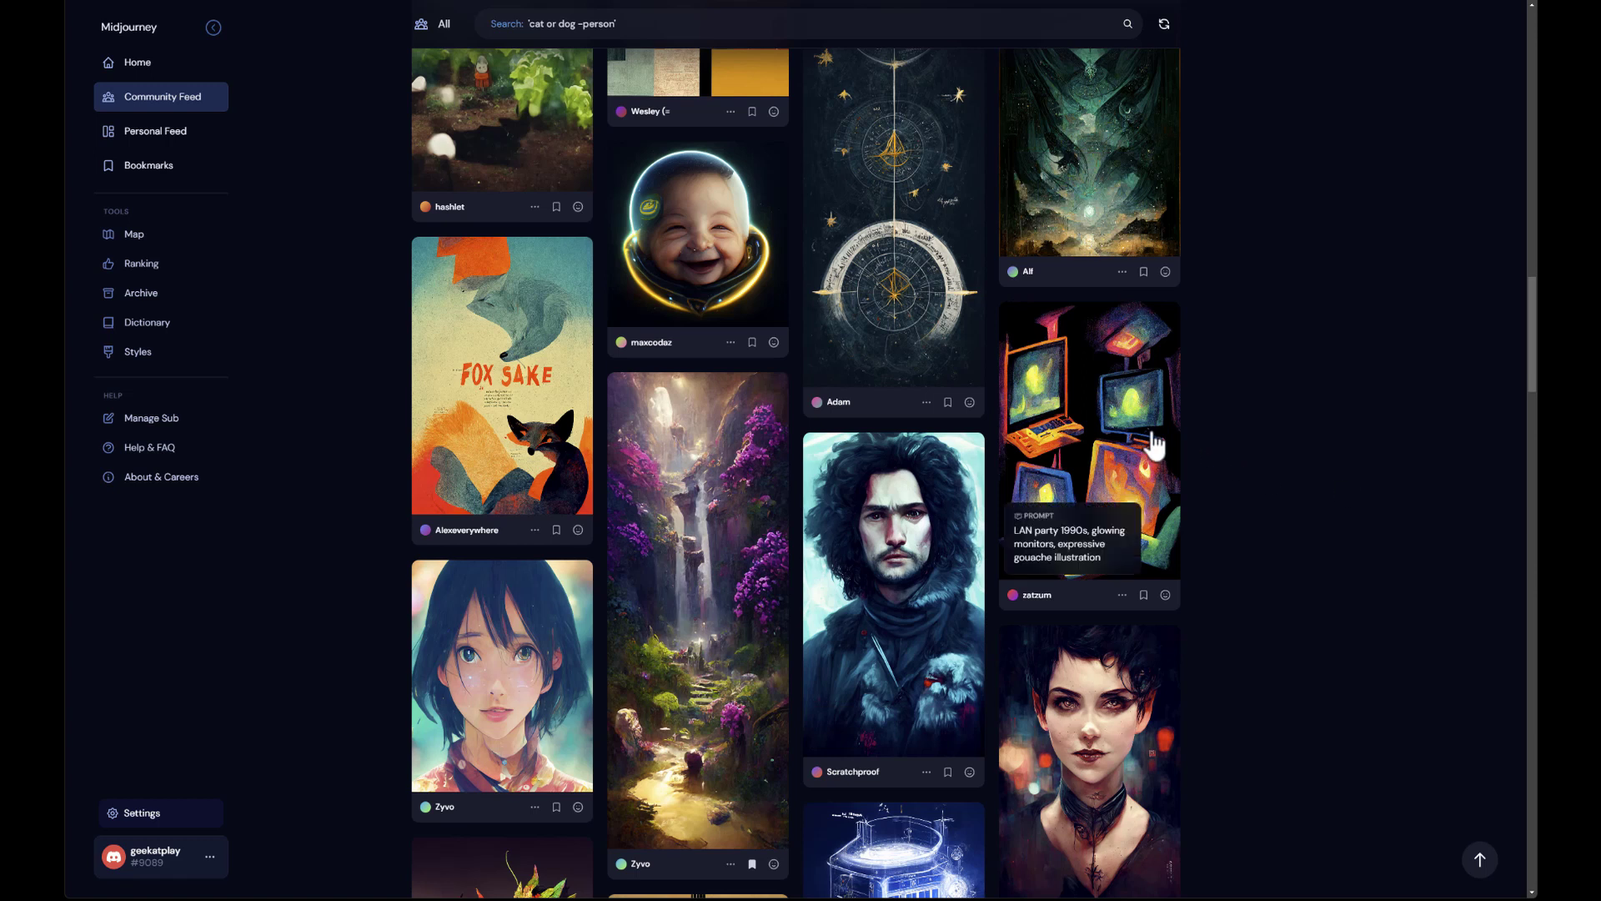
Step: Go to the account's home gallery and look through its newest generated images and their prompts
click(148, 70)
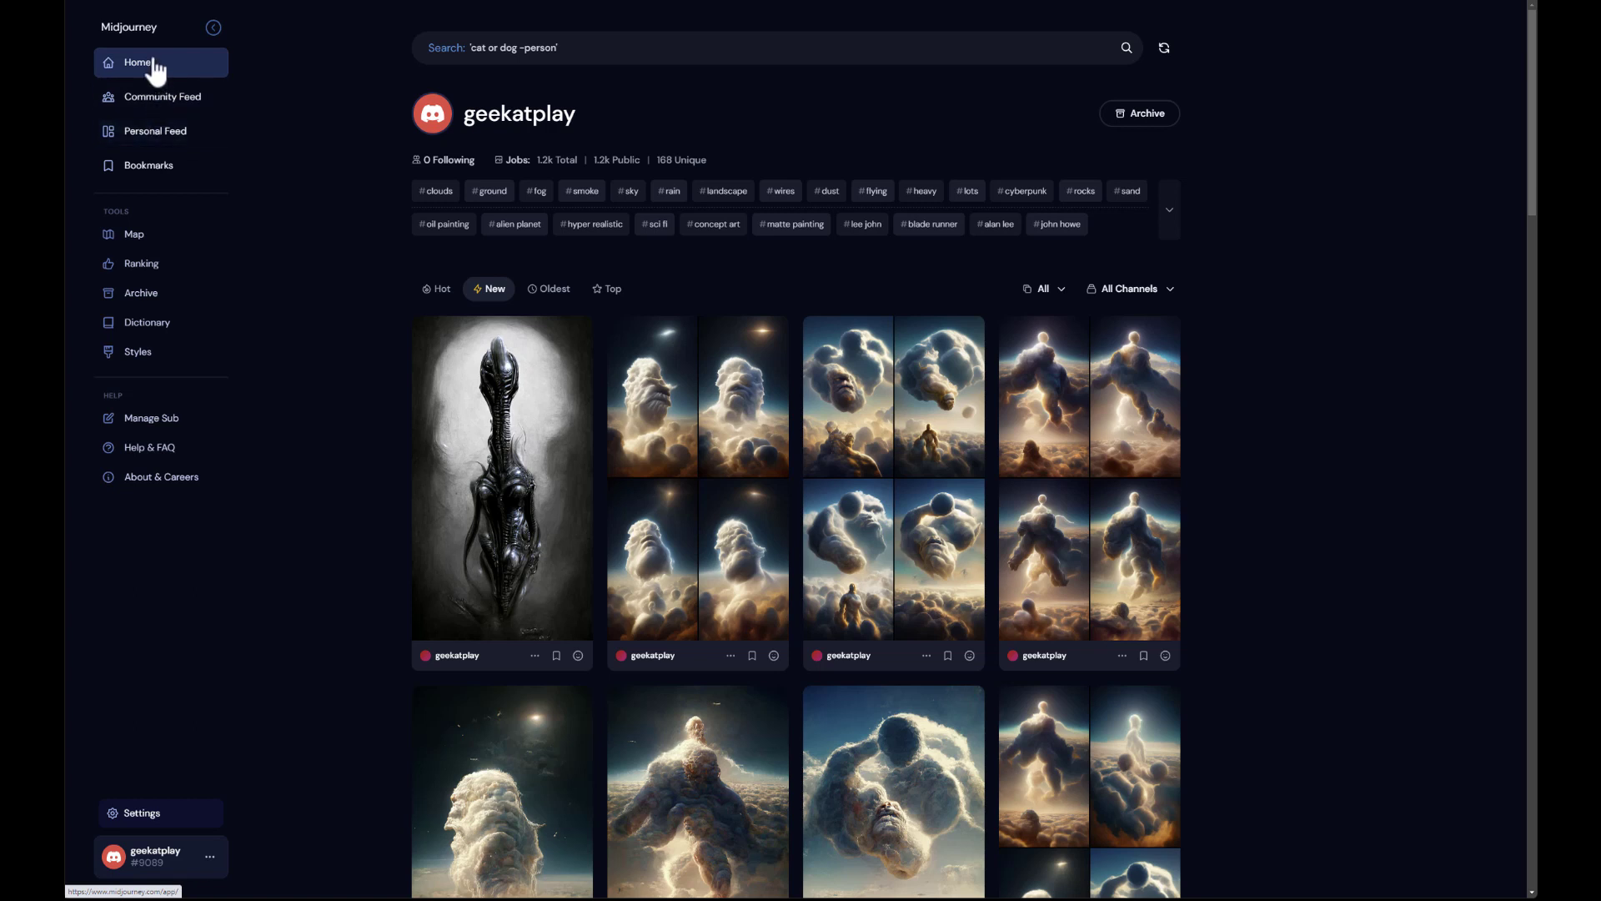
mouse_move(943, 471)
scroll(955, 467, down, 3)
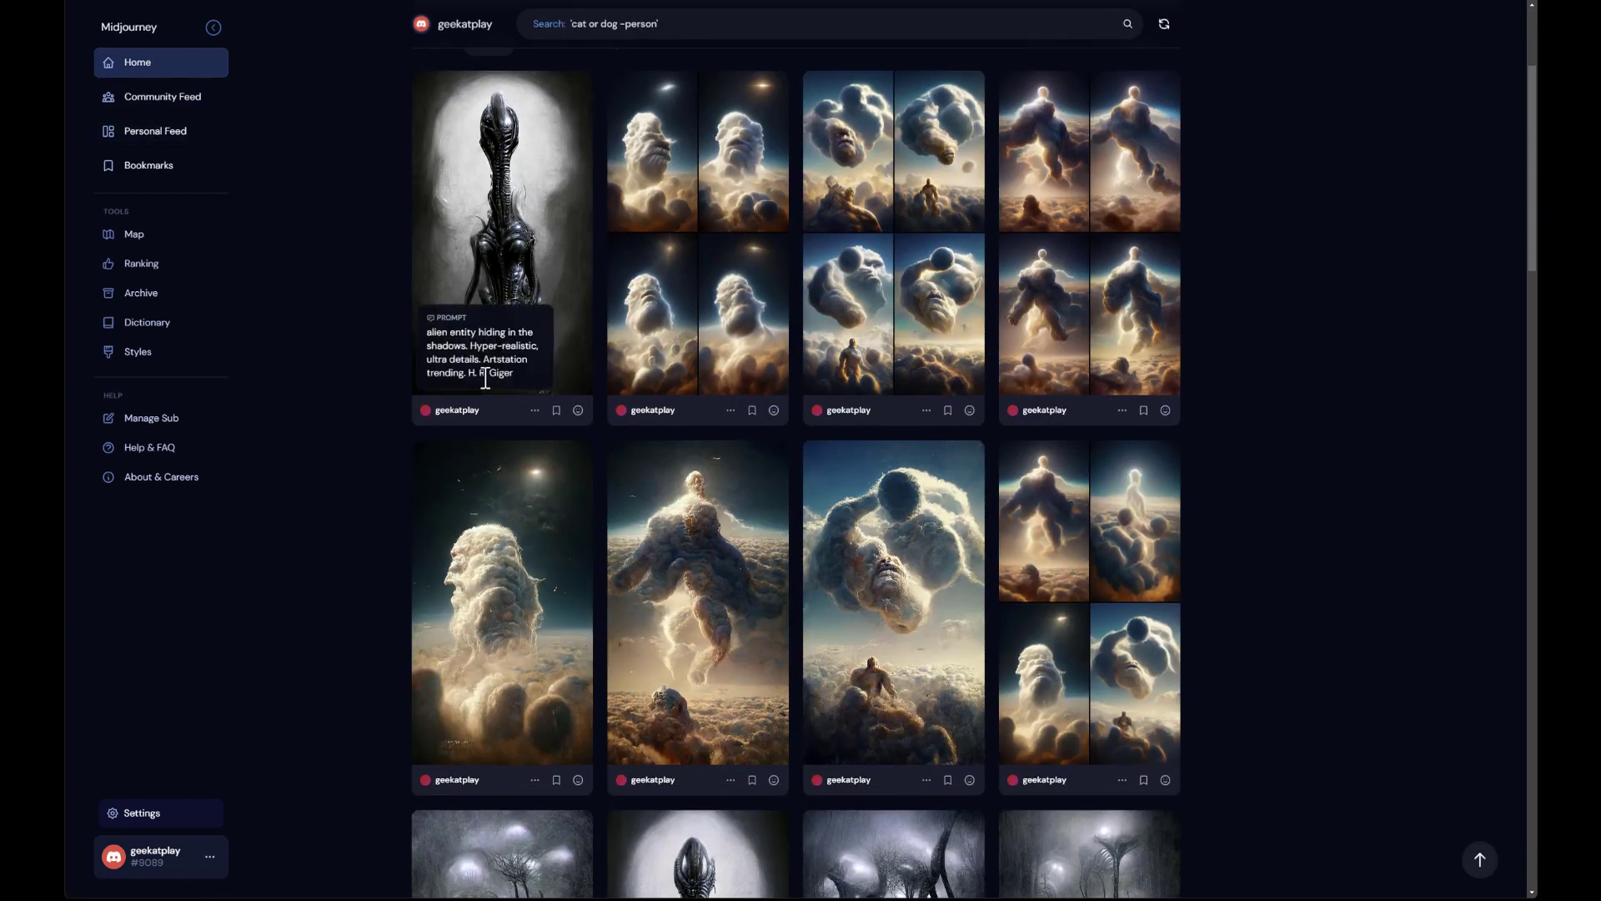
scroll(1206, 409, down, 4)
mouse_move(951, 409)
scroll(951, 409, down, 2)
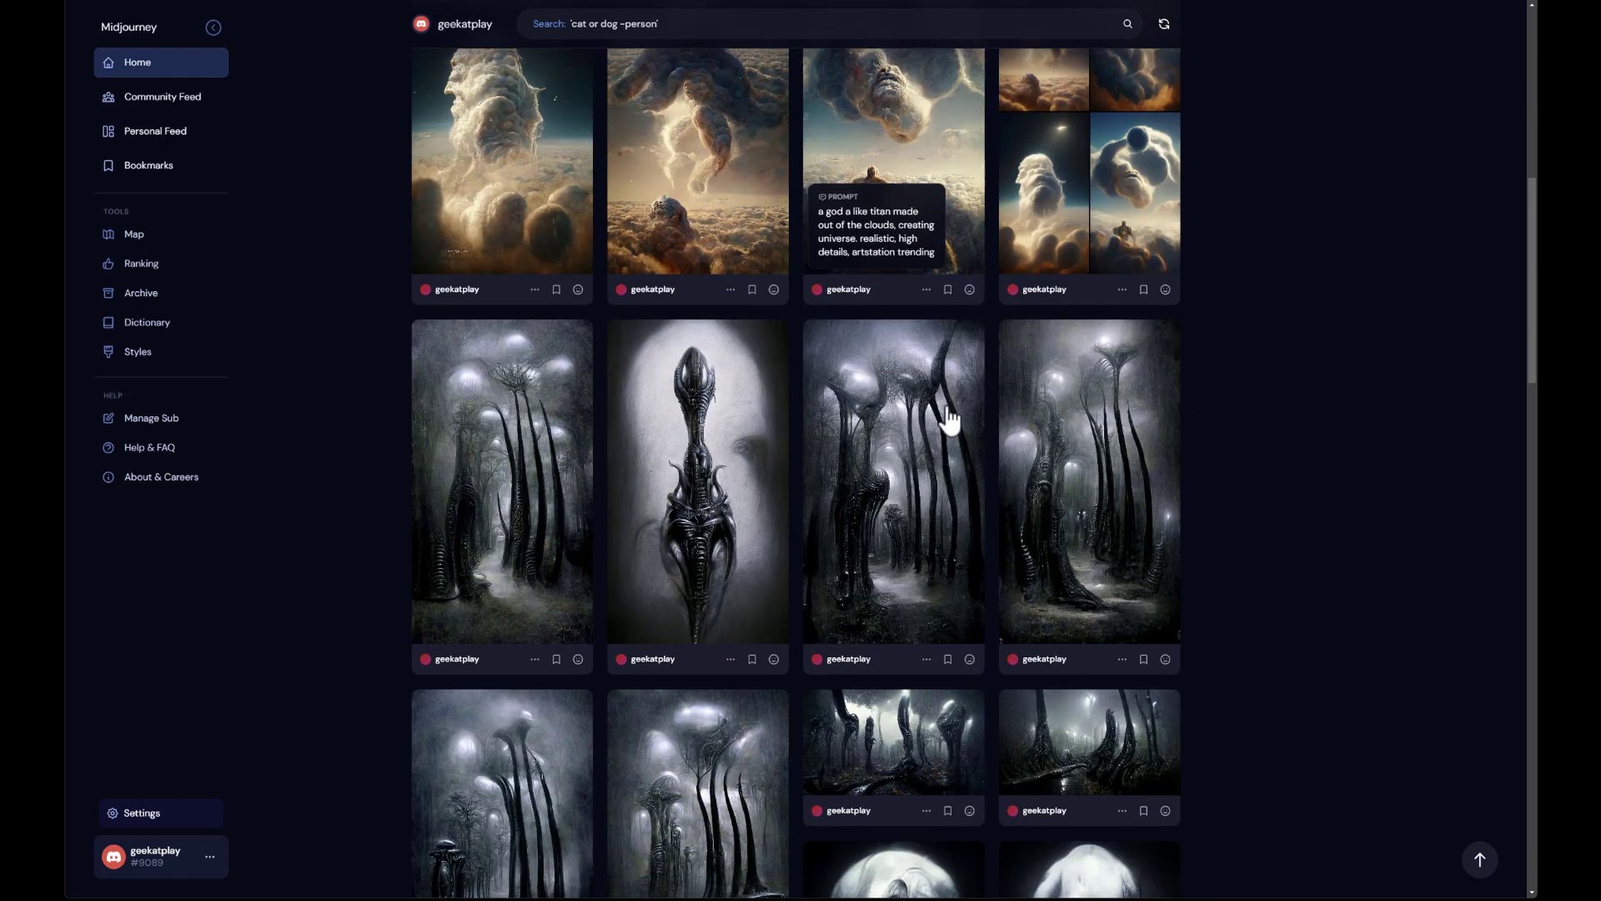
scroll(1239, 542, down, 2)
scroll(1192, 505, down, 10)
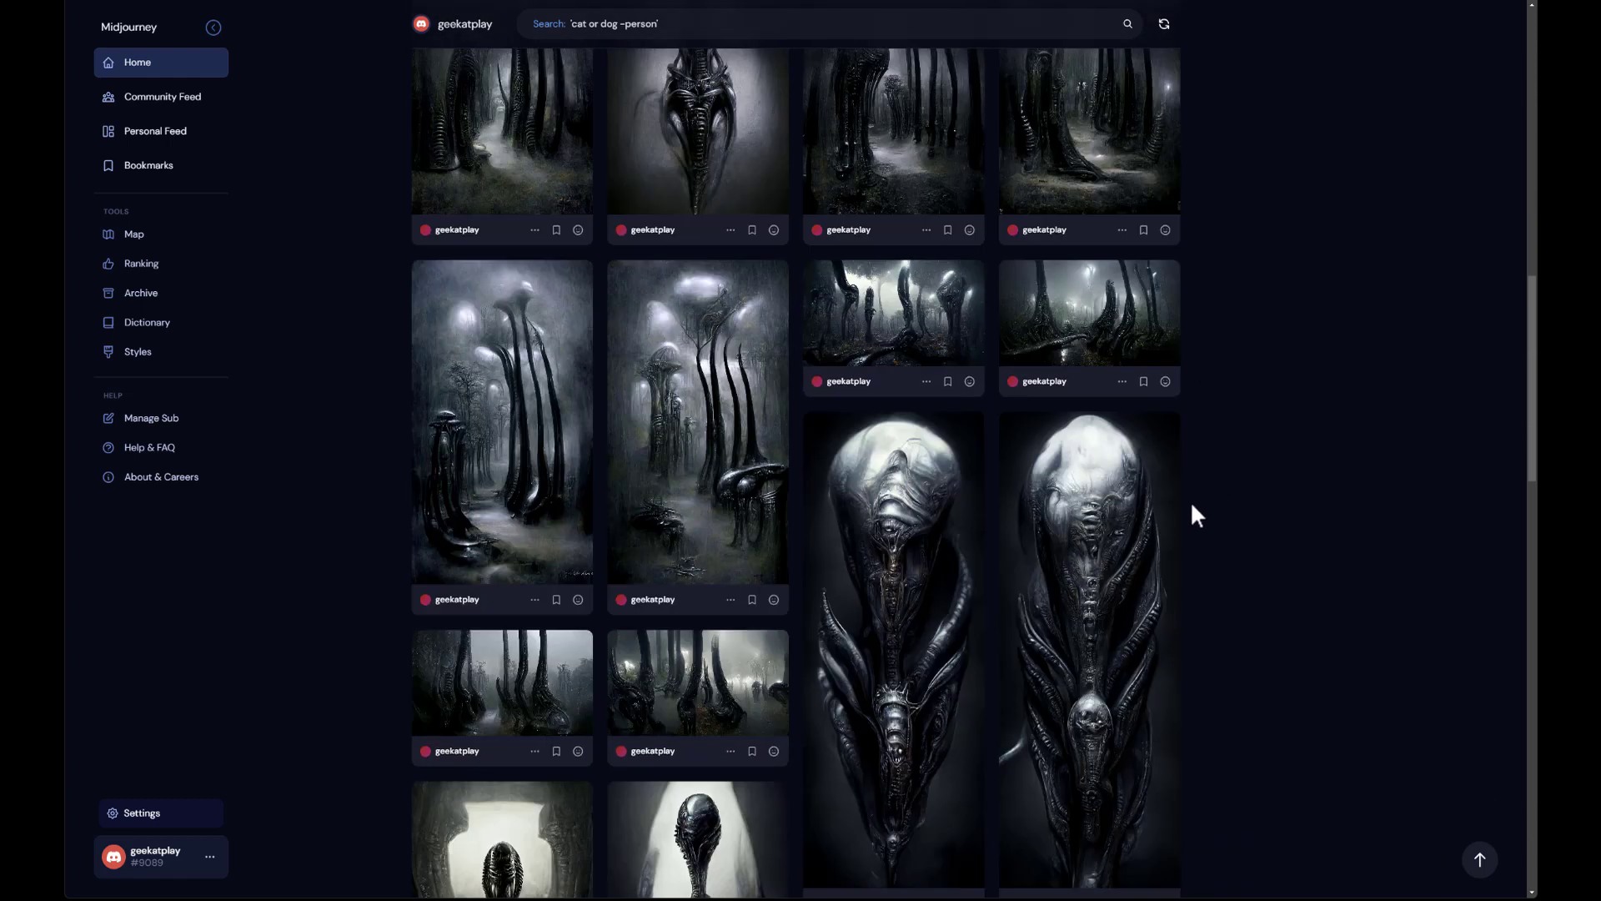
scroll(1193, 503, down, 10)
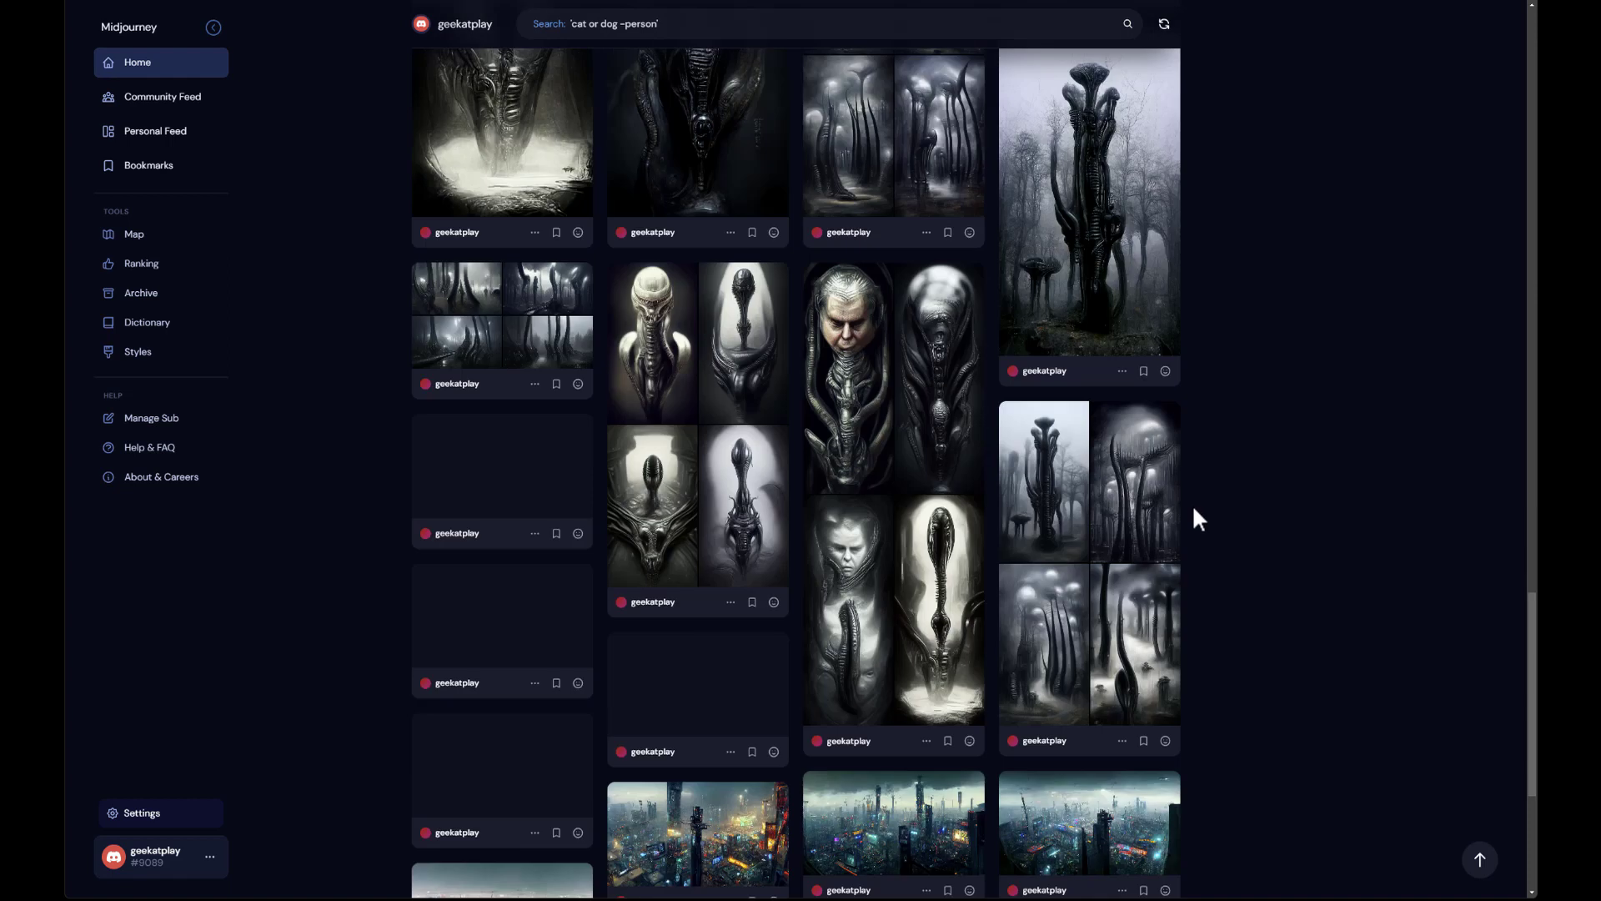
scroll(1193, 504, up, 12)
scroll(1193, 504, up, 10)
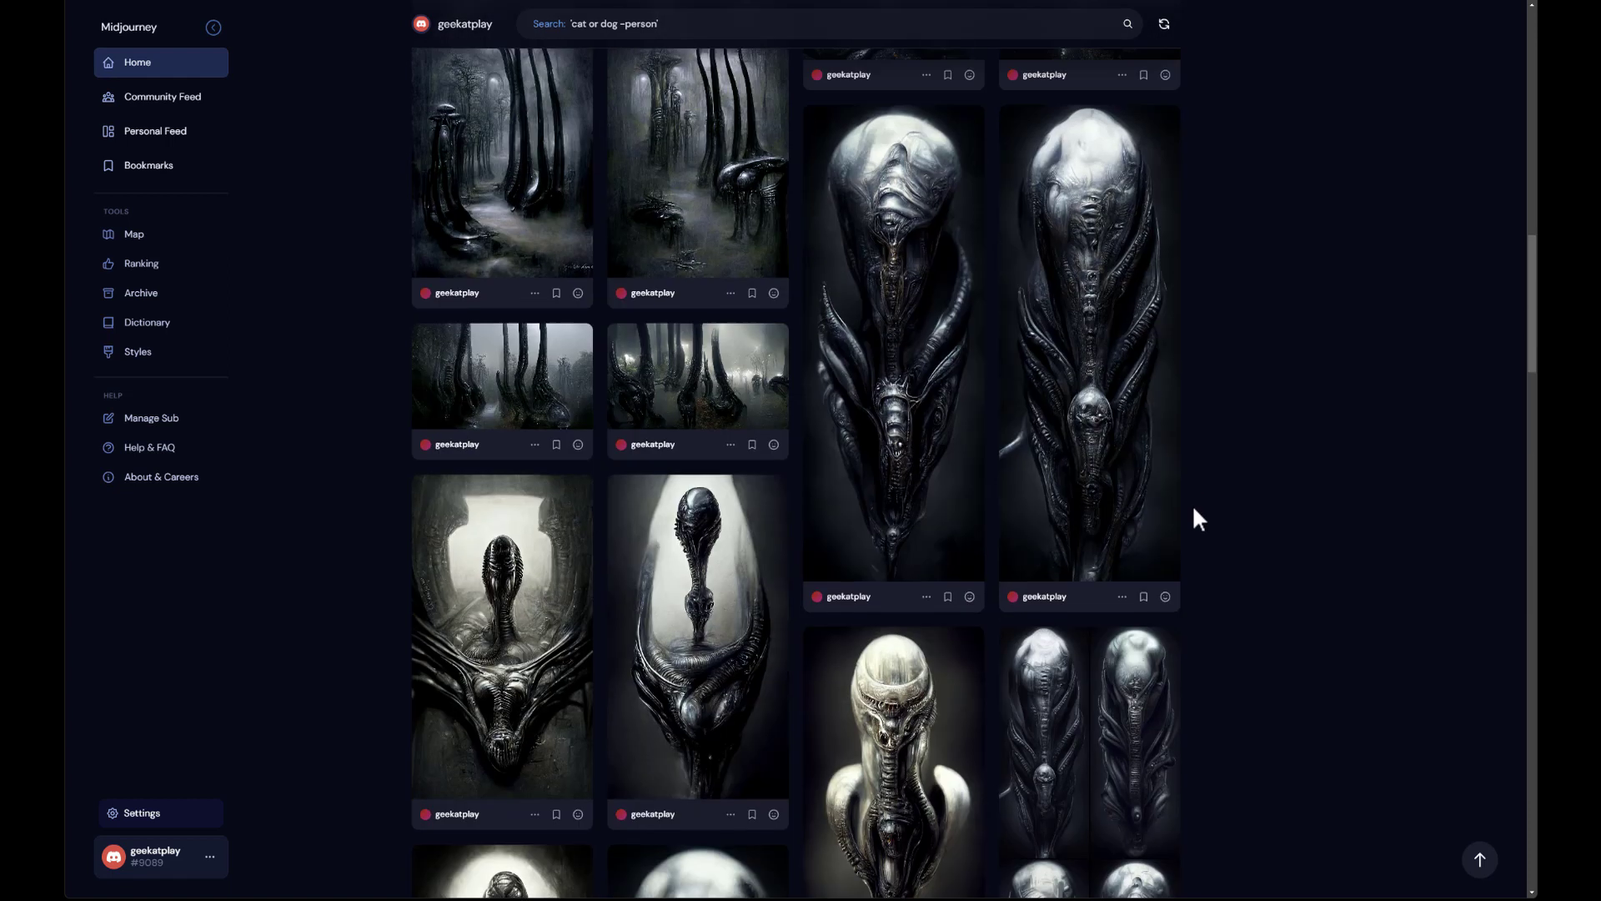
scroll(1201, 496, up, 5)
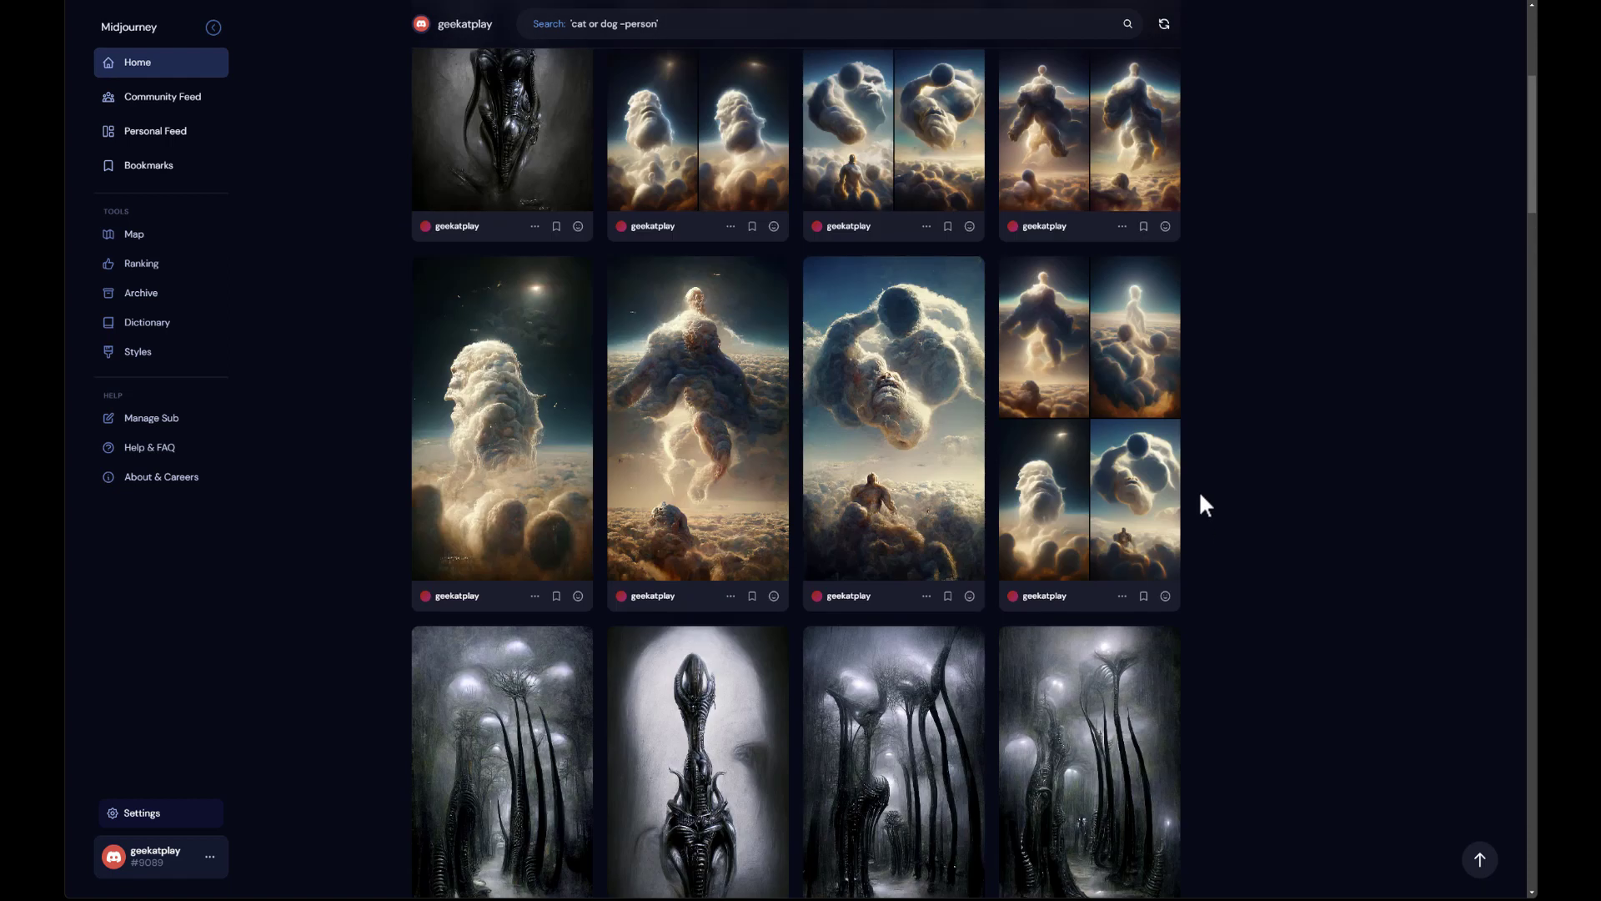
scroll(1200, 496, down, 2)
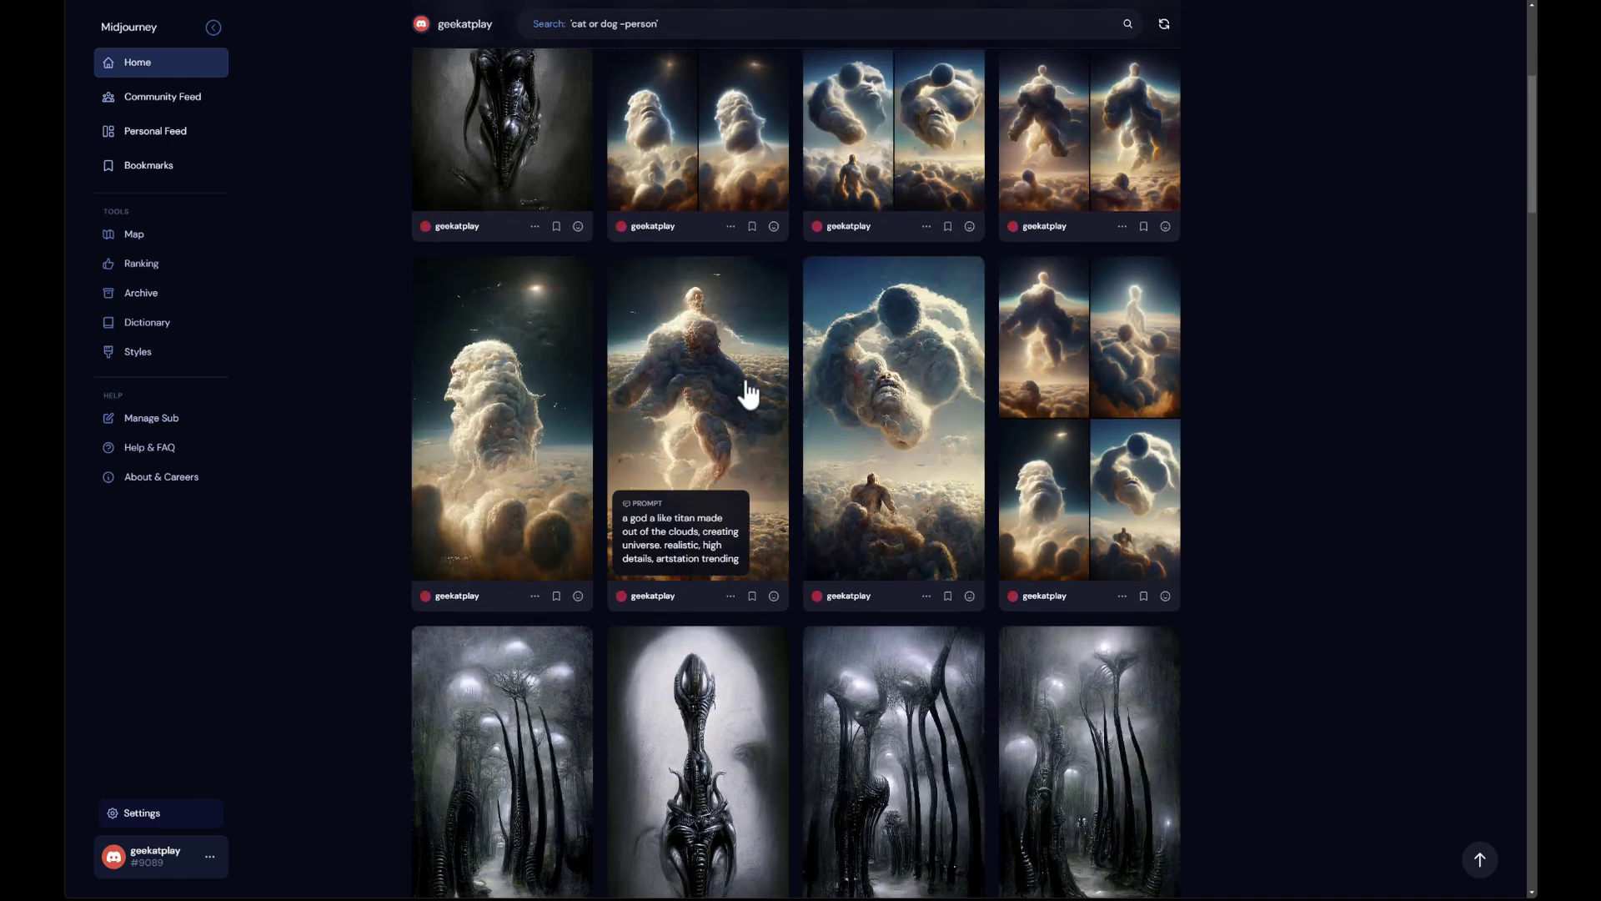
Step: Open the upright cloud titan image, download it as a PNG, and return to the home gallery
click(743, 386)
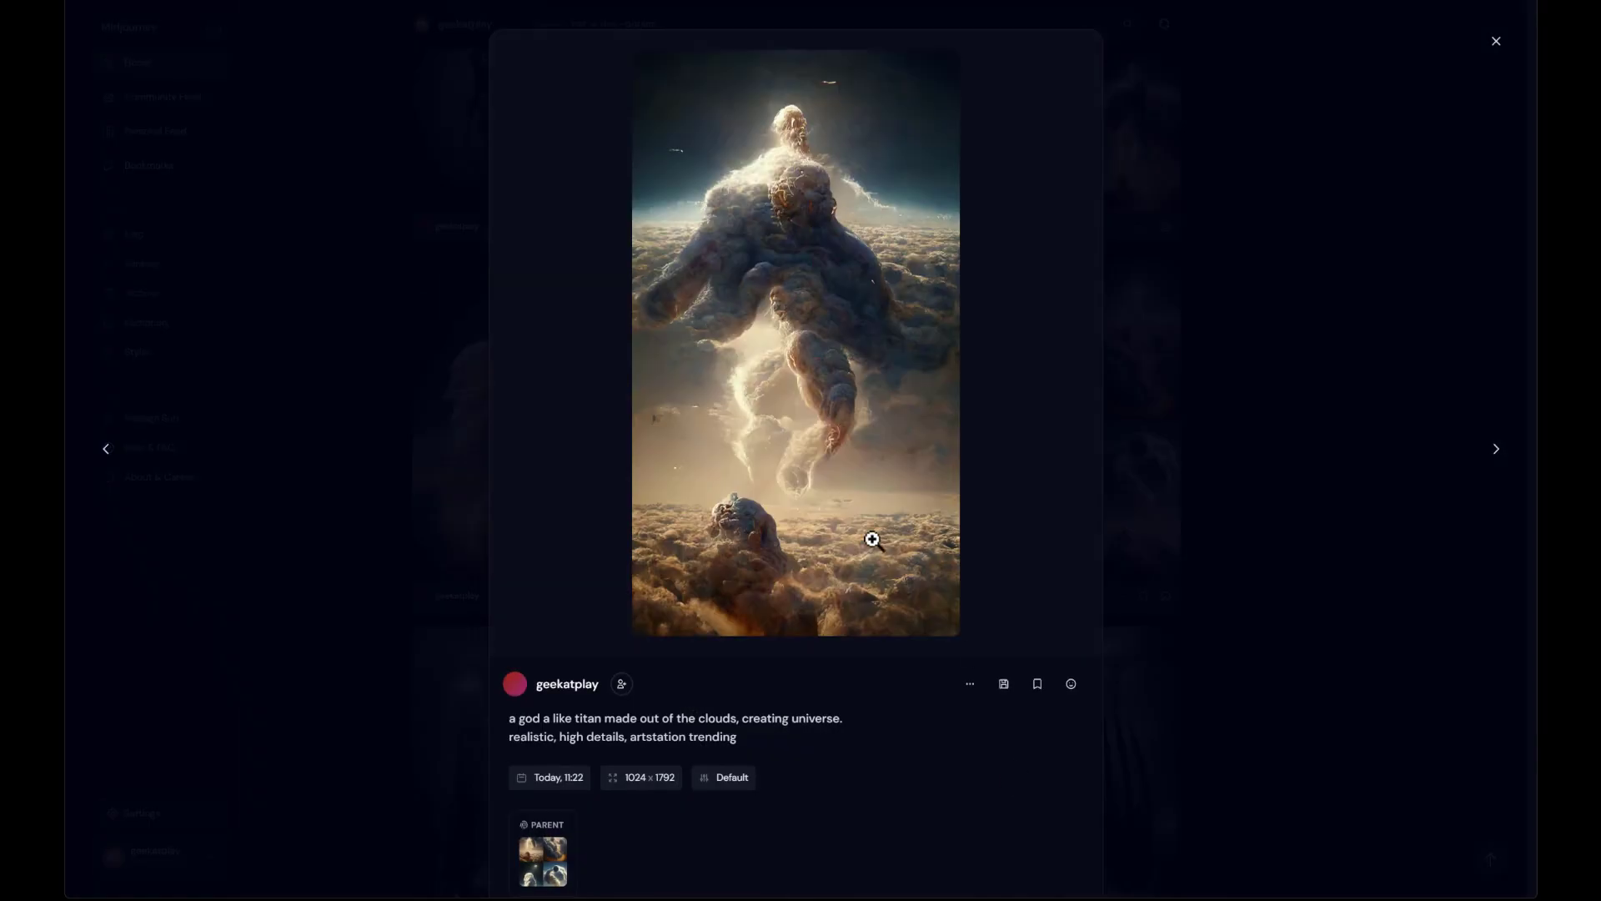
click(1002, 689)
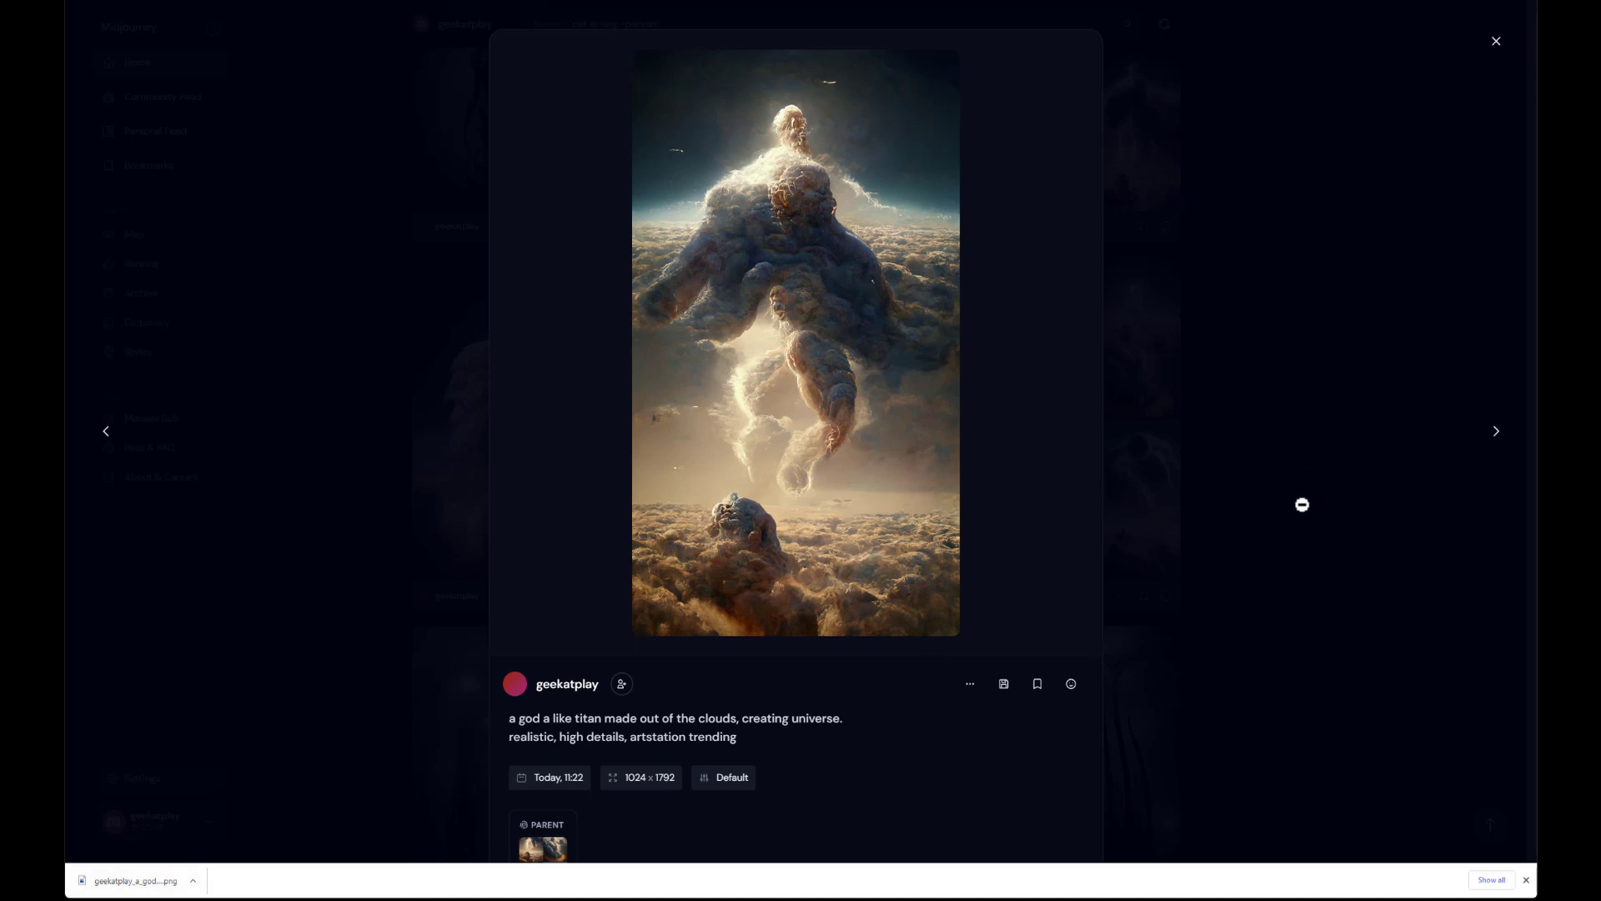
click(1302, 504)
click(1526, 880)
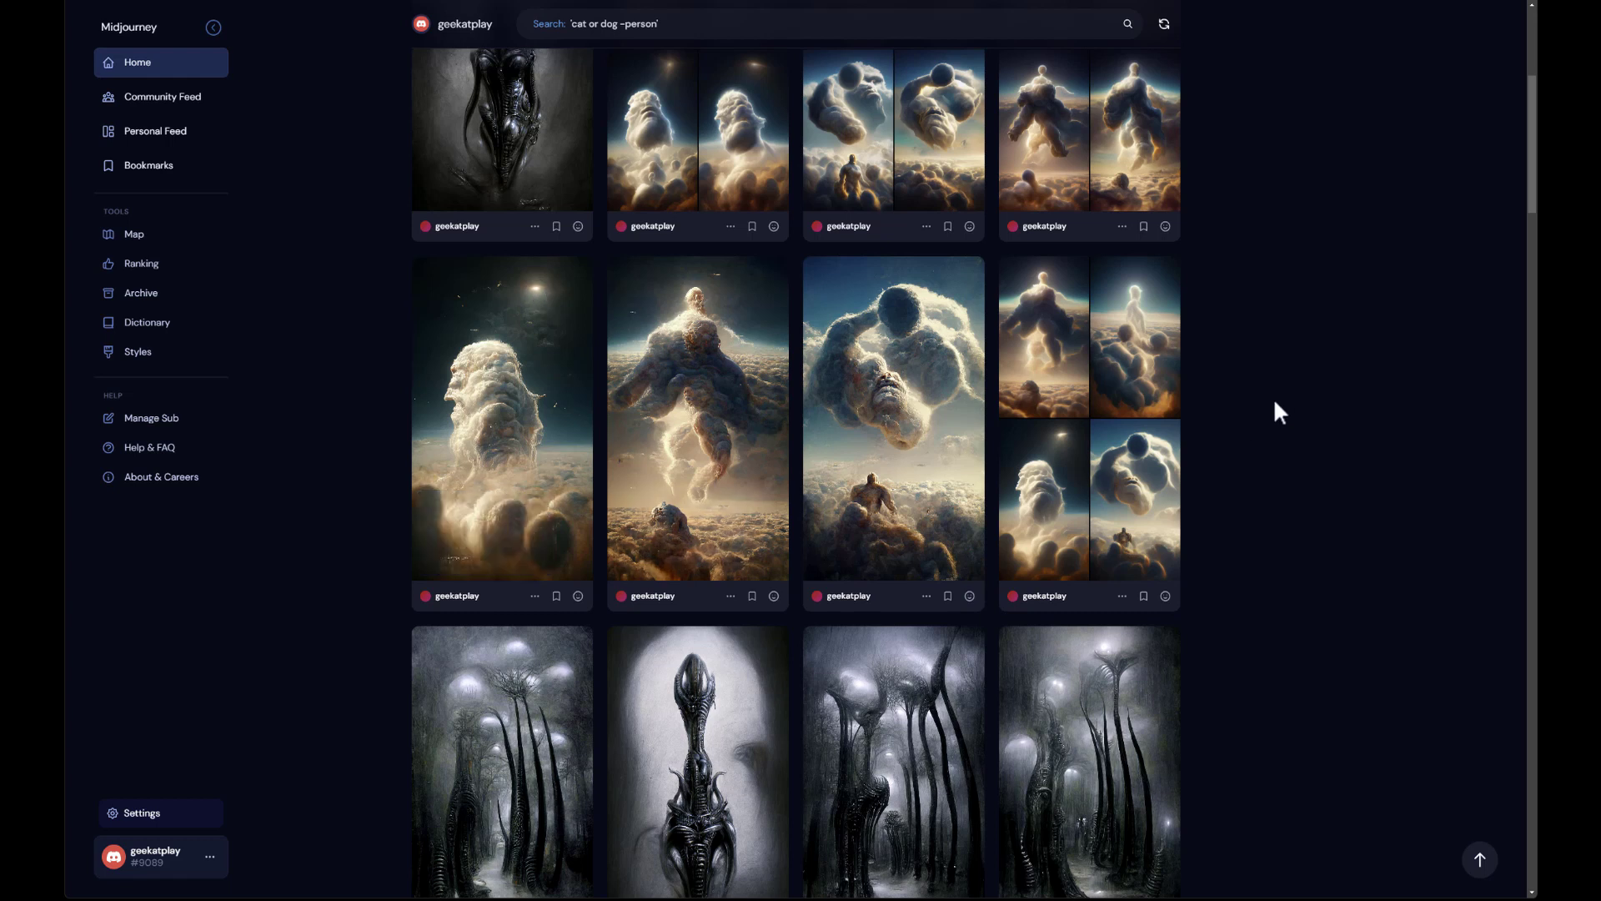
Step: Look over the cloud titan and alien images in the home gallery and return to the beginning of the page
scroll(1274, 397, down, 3)
scroll(1273, 398, up, 3)
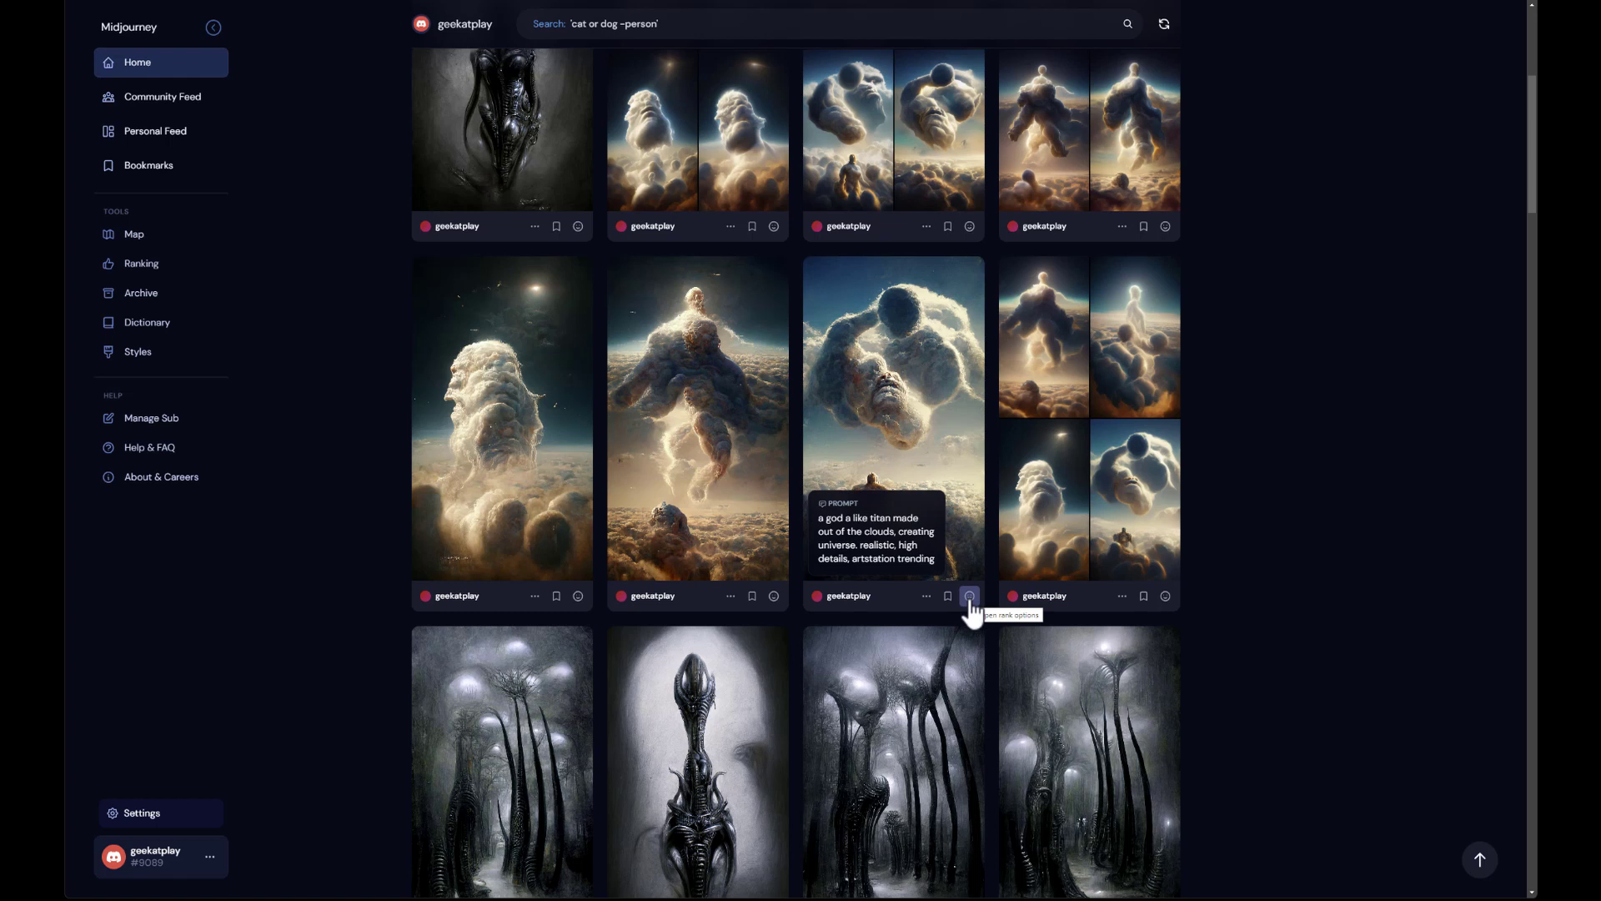
scroll(1231, 575, up, 5)
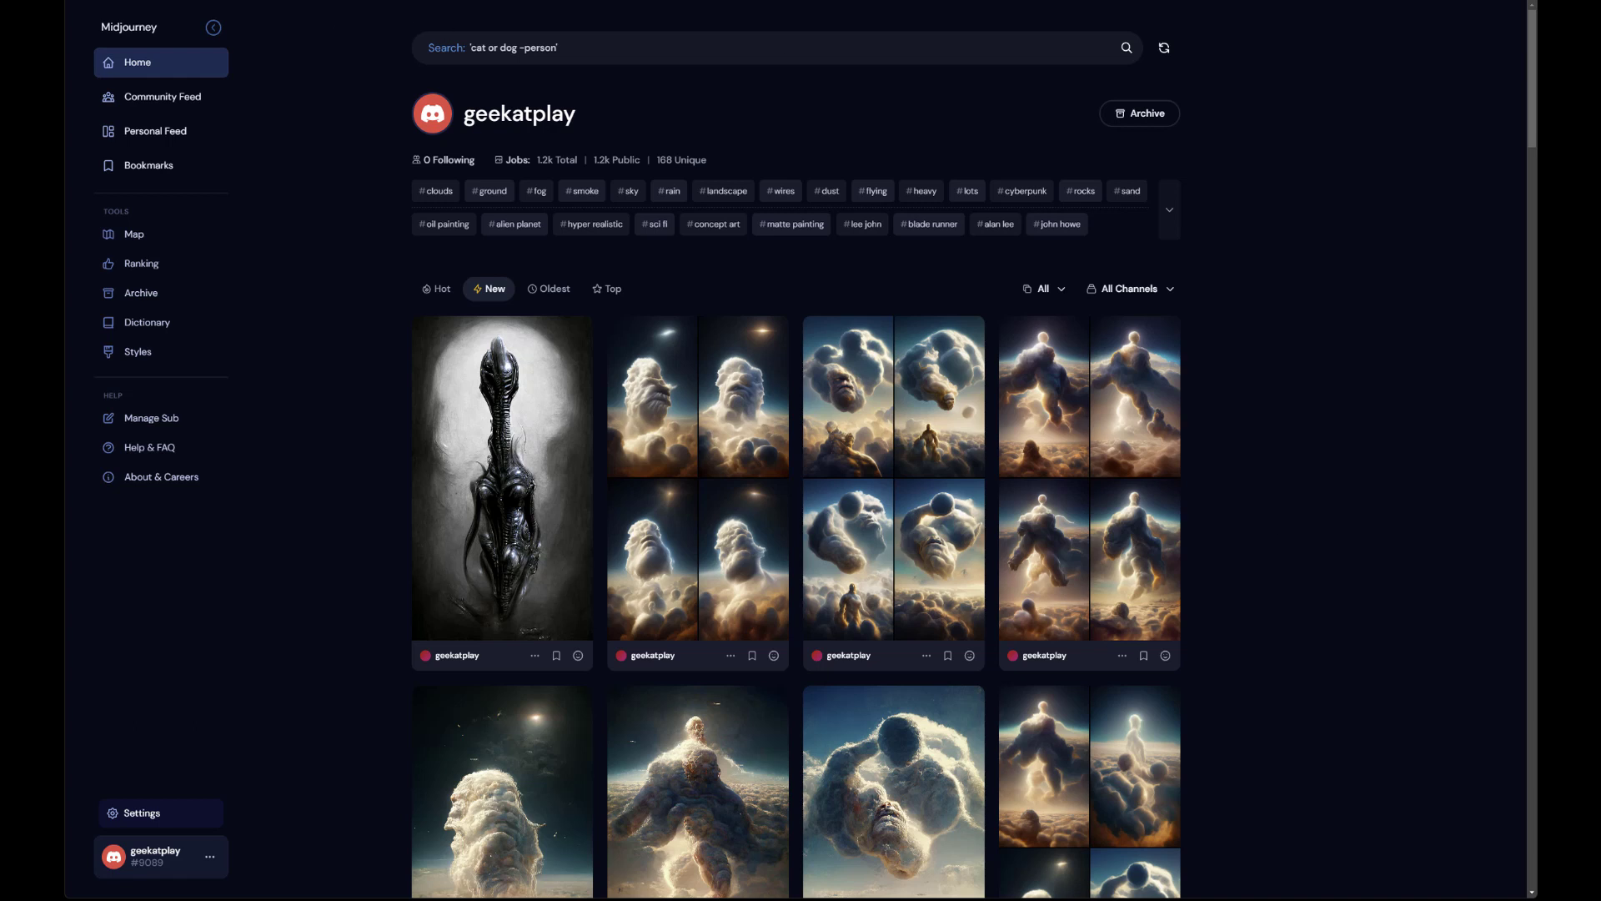
Step: Switch to the Midjourney server in Discord, open the general-5 channel, and look through its posted prompts, images and the neighbouring channel list
key(ctrl+Tab)
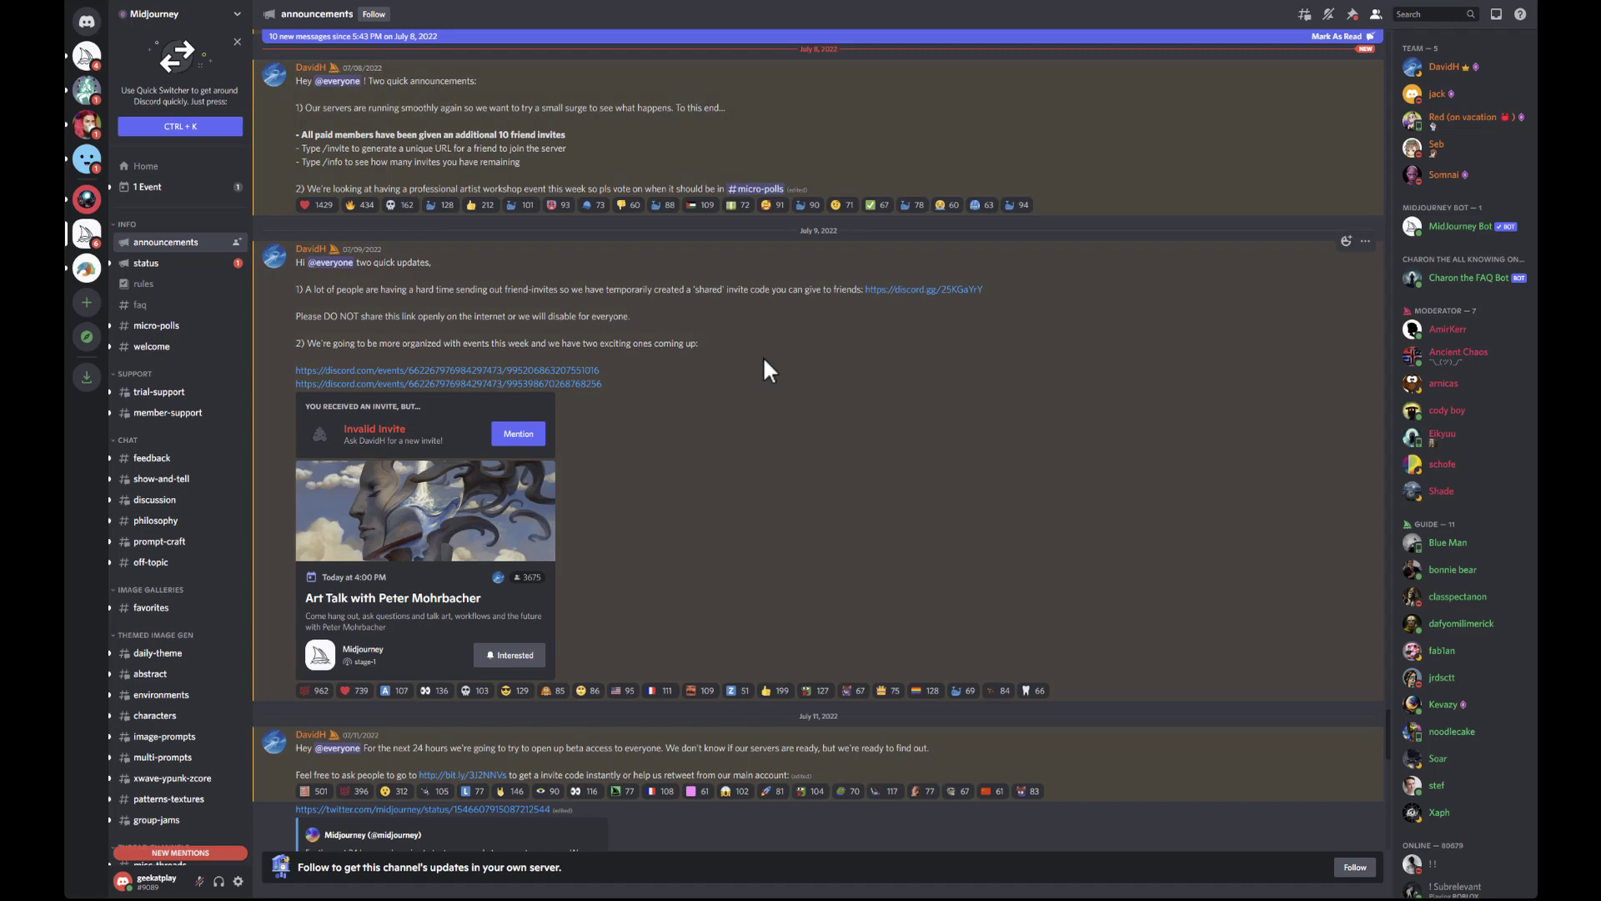
scroll(217, 508, down, 5)
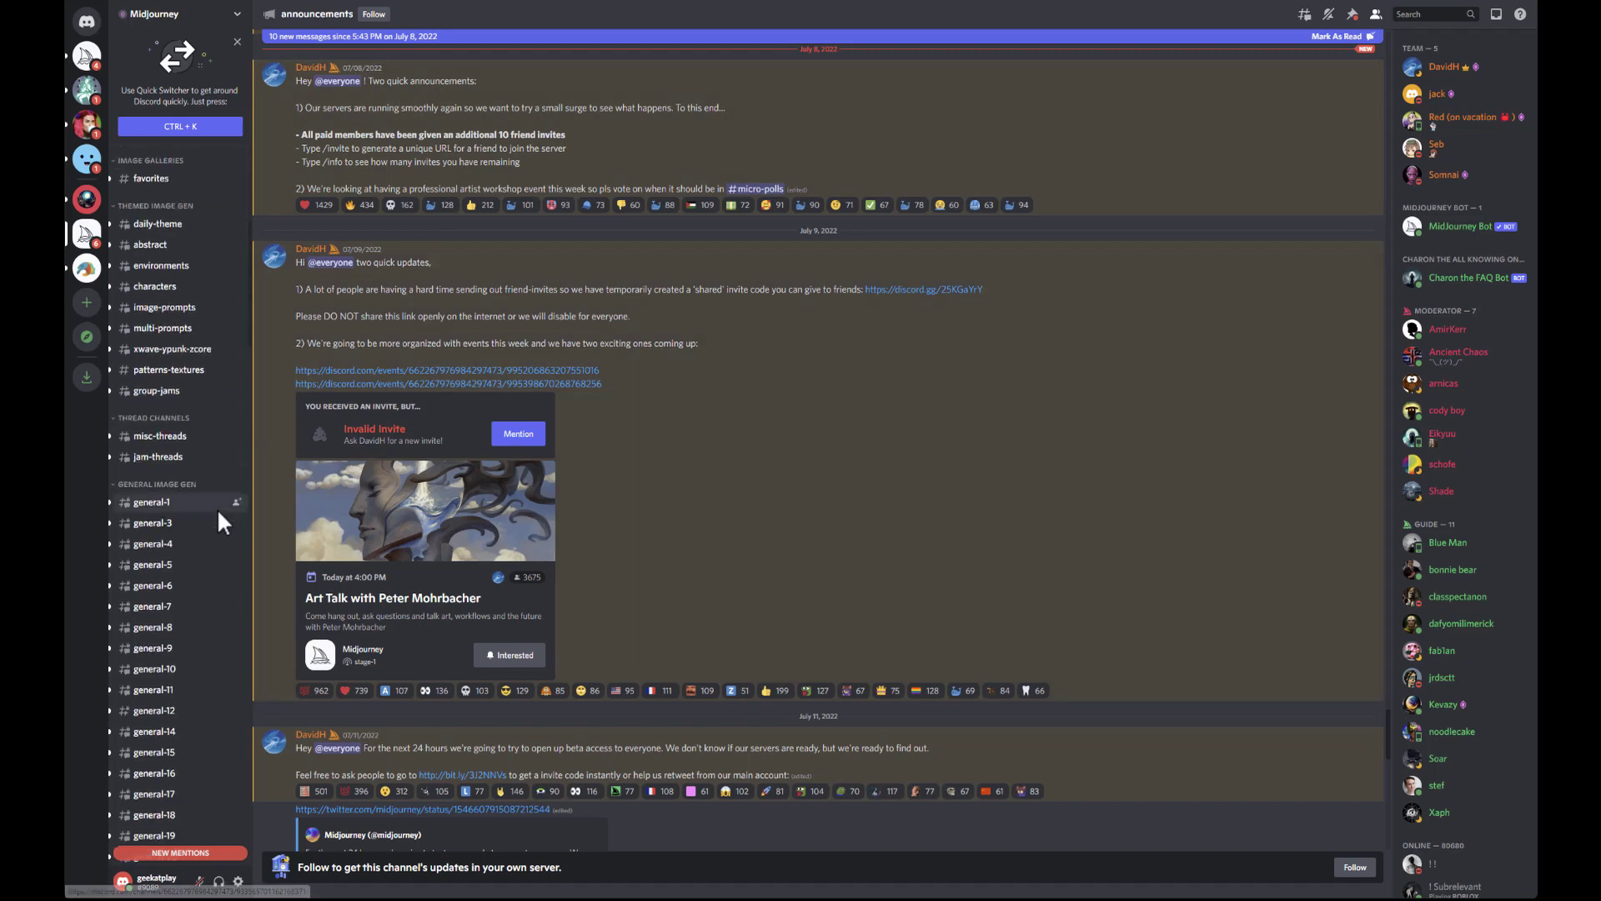
click(171, 564)
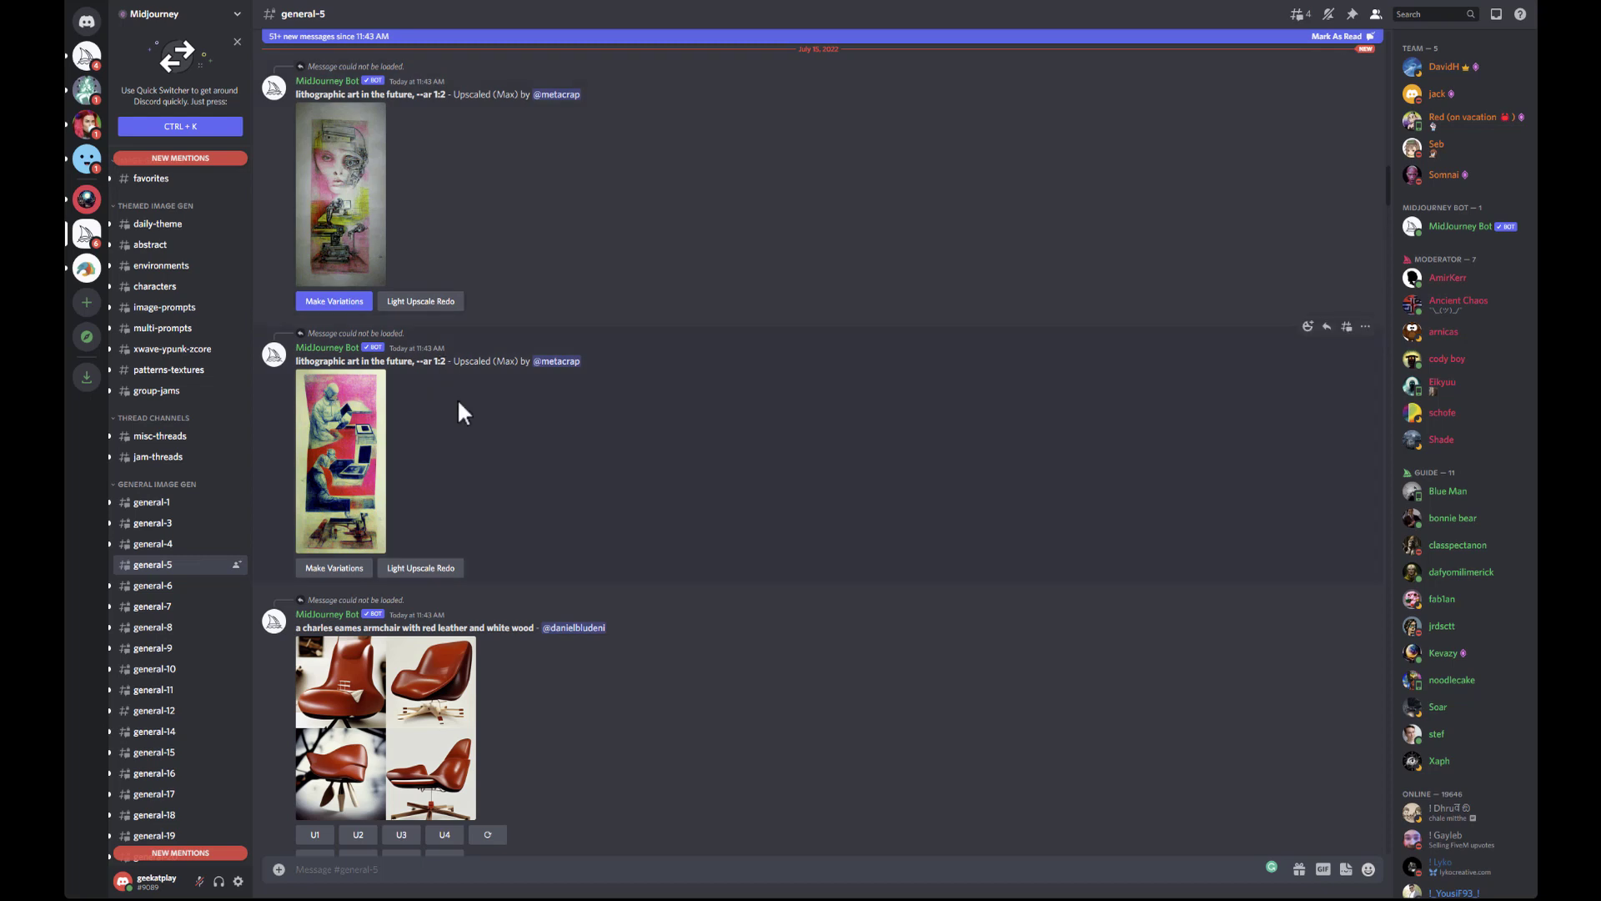
scroll(668, 597, down, 15)
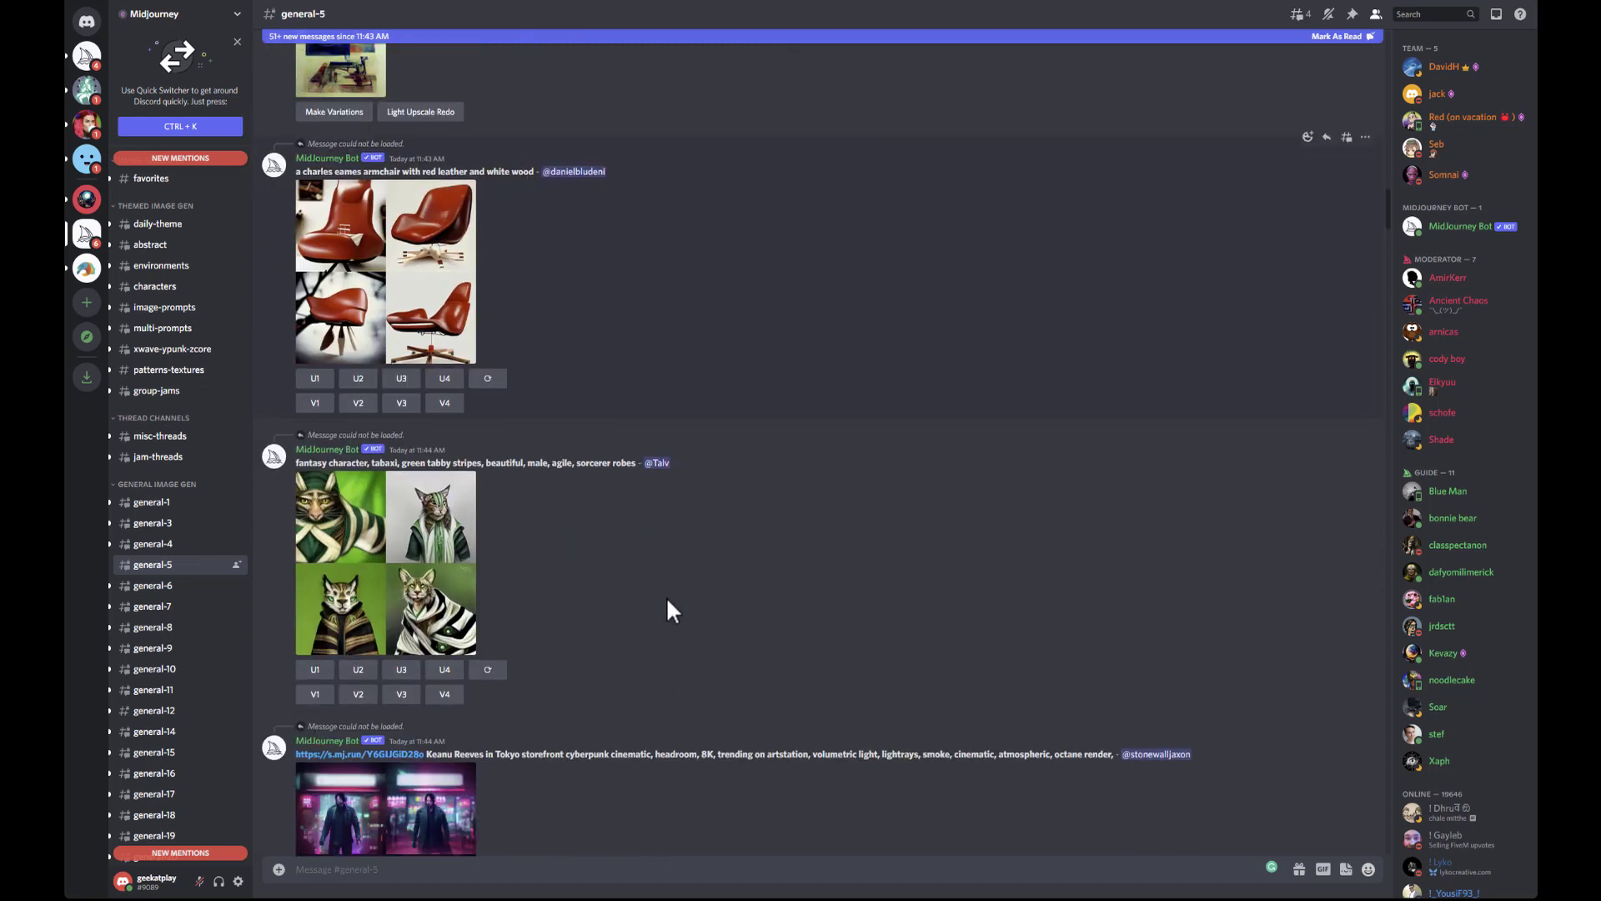
scroll(667, 597, down, 15)
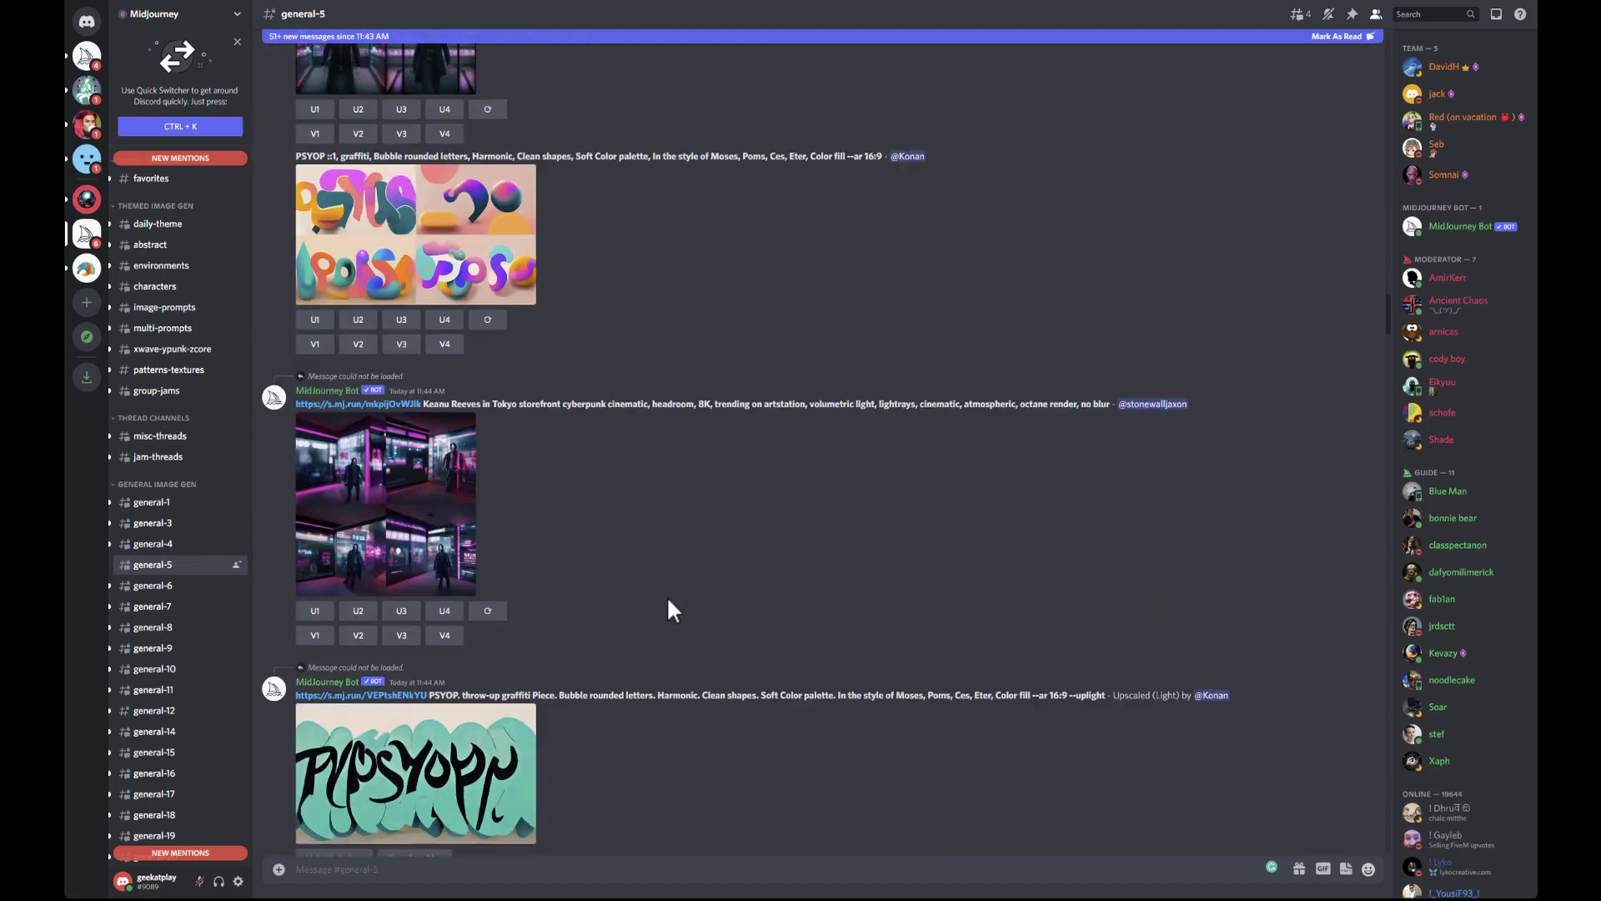
scroll(667, 595, down, 6)
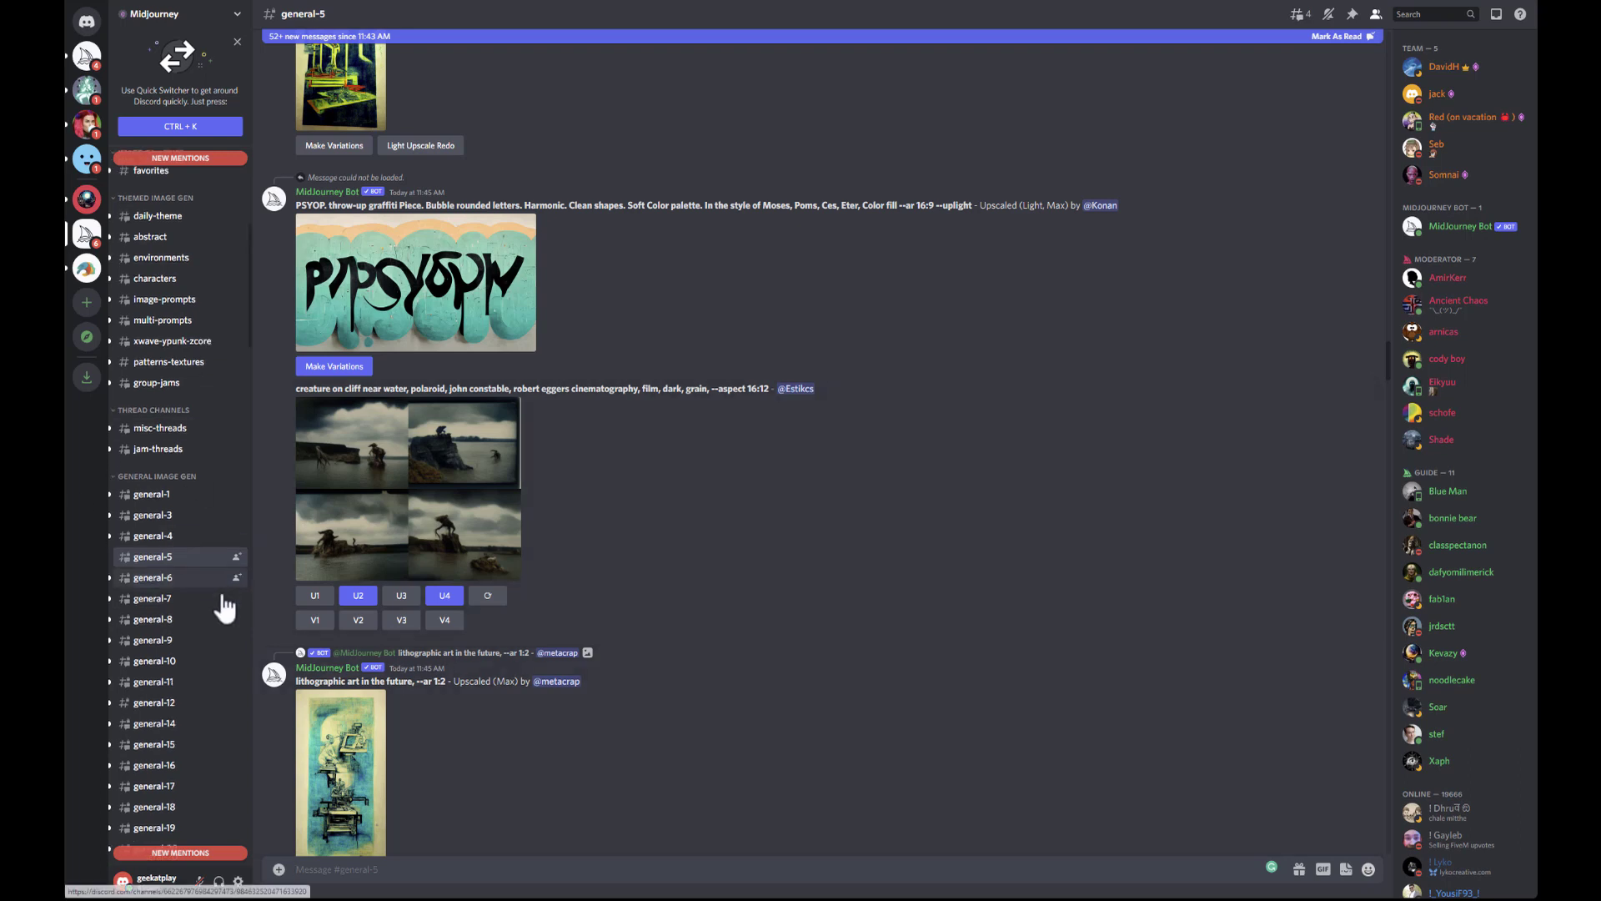
scroll(174, 604, down, 4)
scroll(639, 469, down, 6)
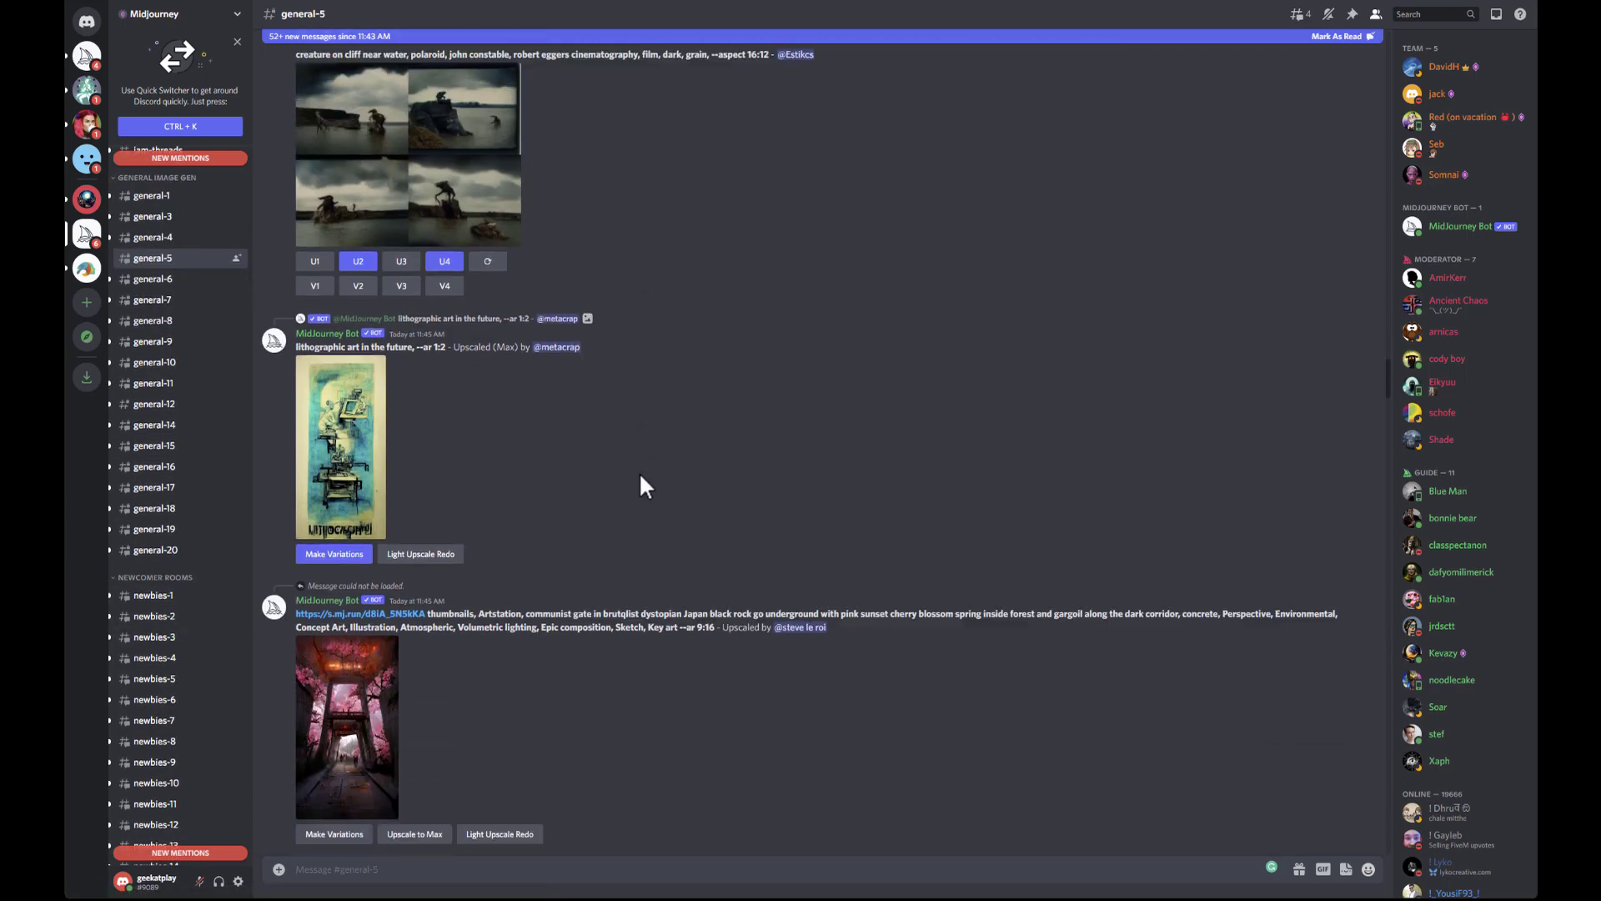
drag(429, 518, 710, 532)
click(717, 672)
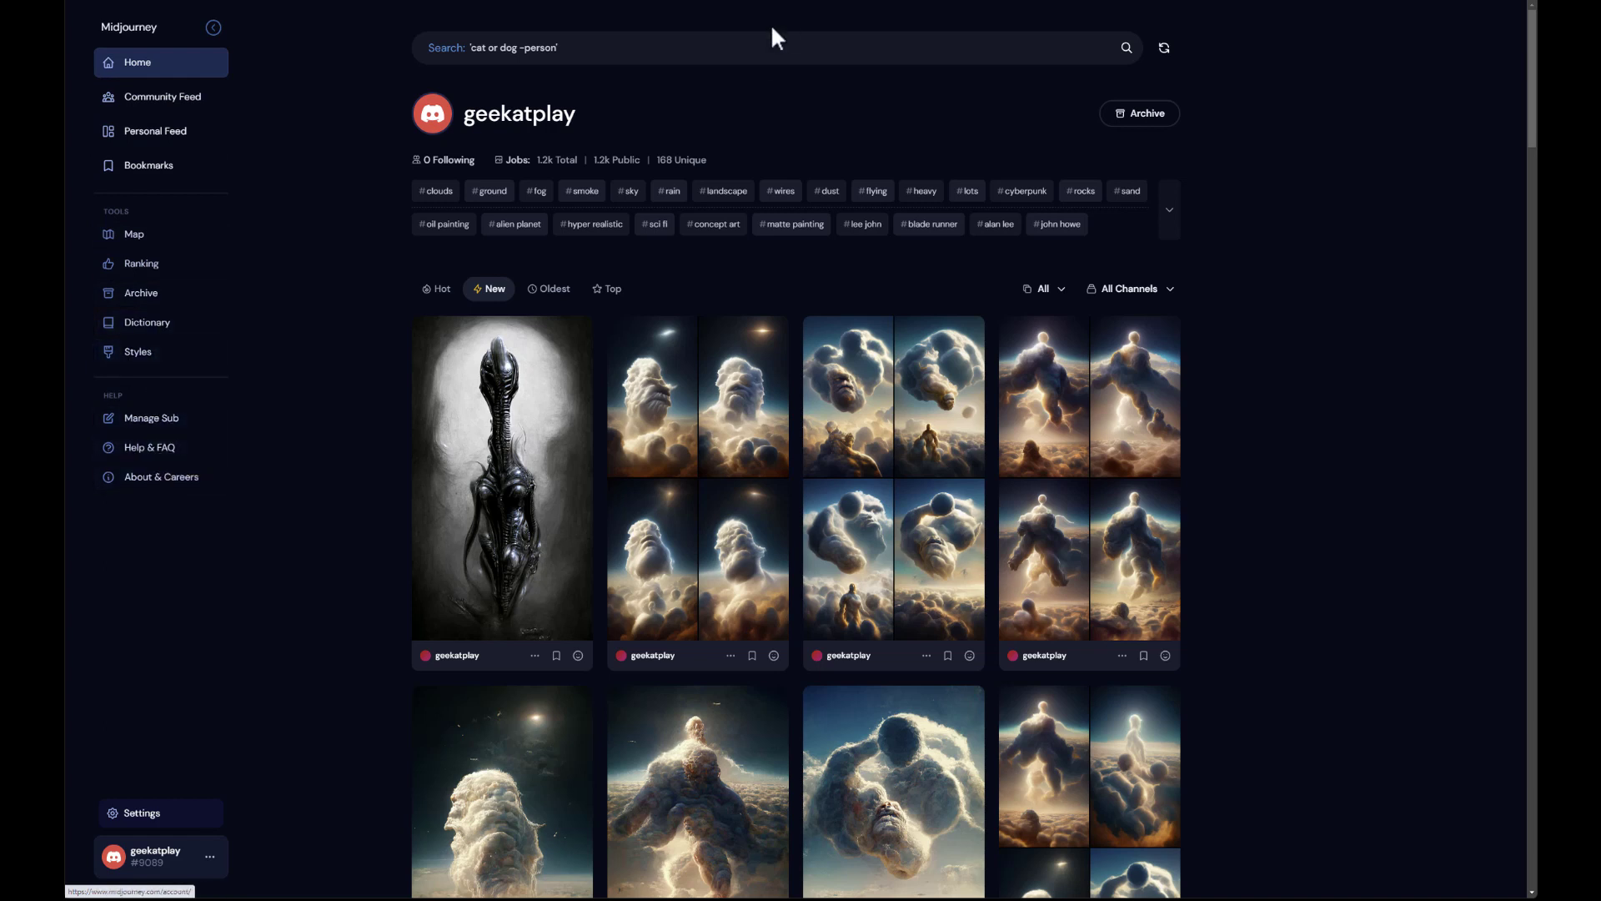
Step: Switch to the Midjourney website's Dictionary, look through its word thumbnails, and open the Styles page
click(734, 2)
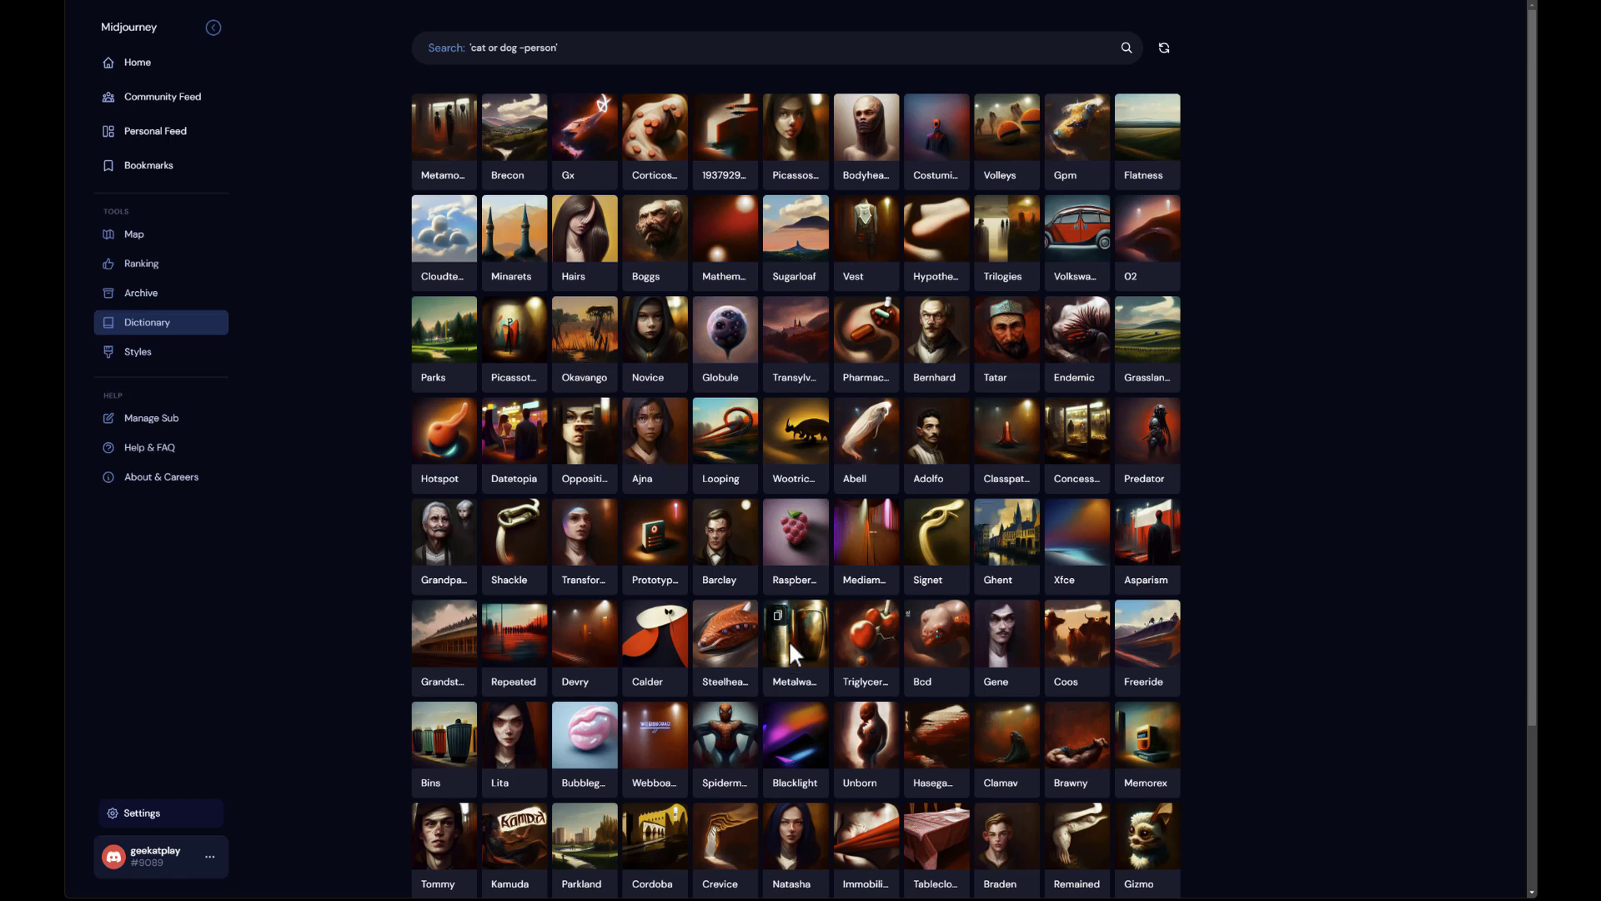
scroll(795, 402, down, 2)
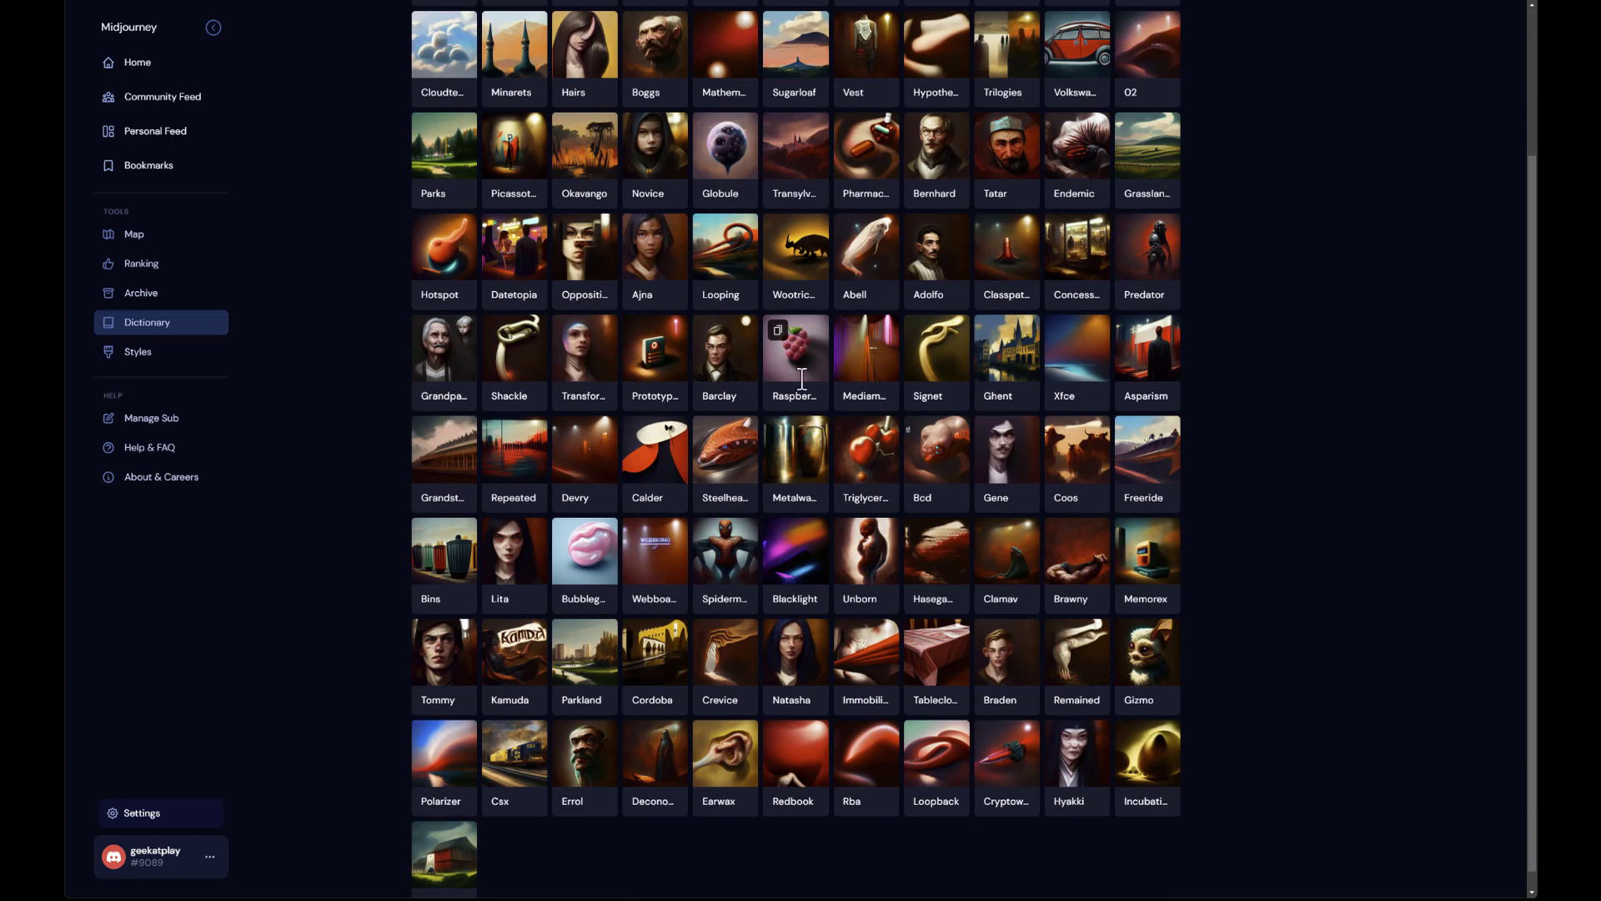
click(139, 352)
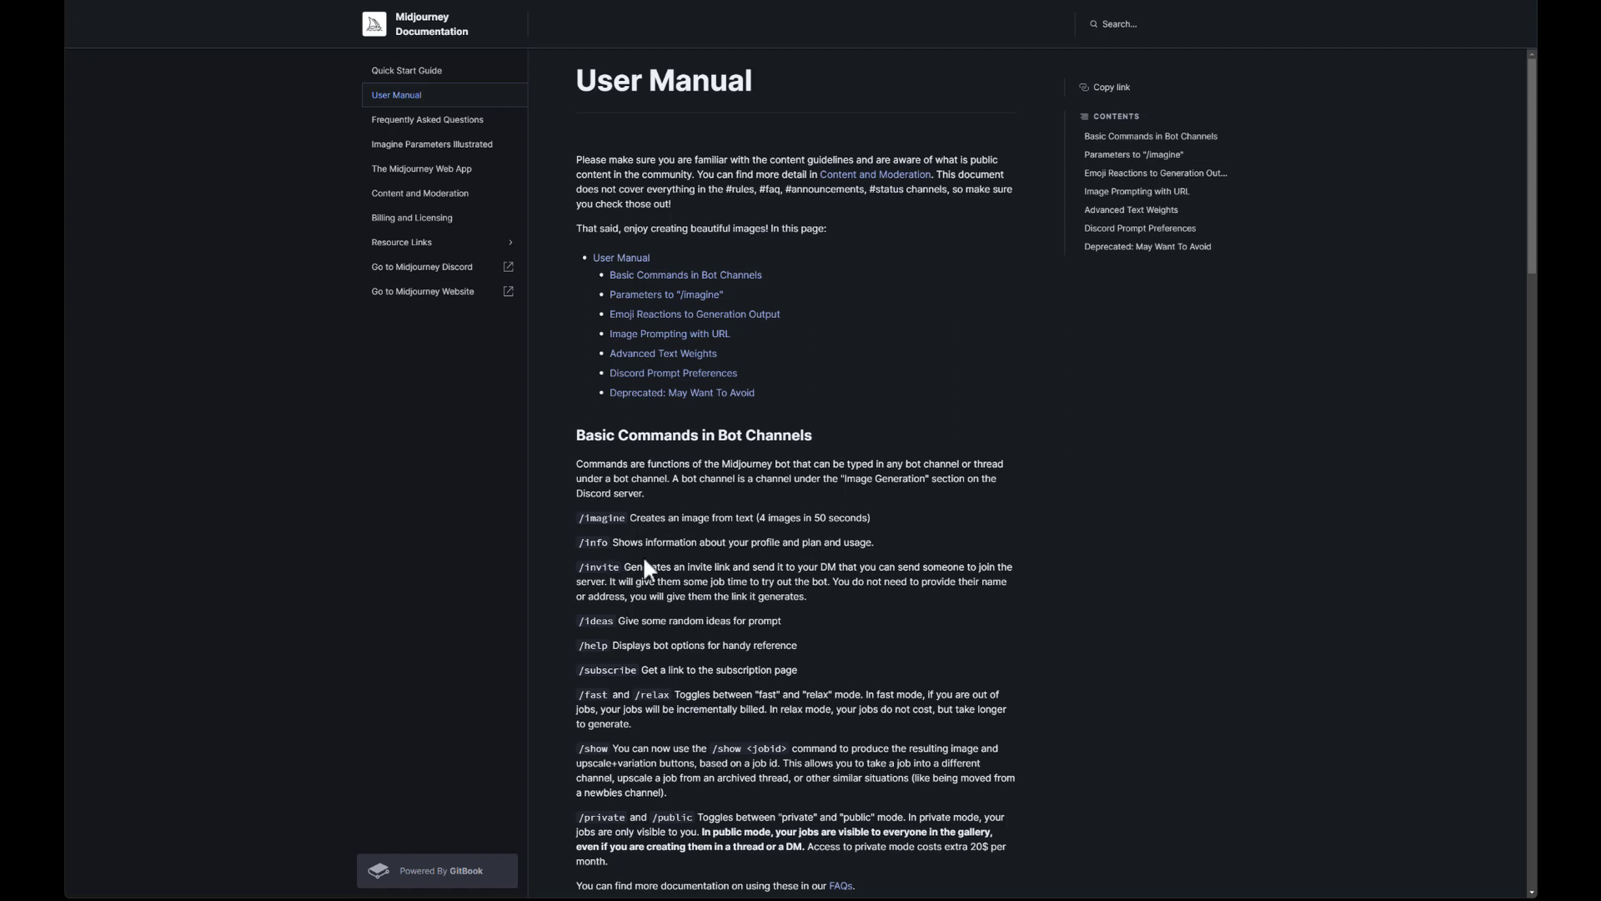
Step: Read the Basic Commands in Bot Channels section of the Midjourney user manual and highlight the /info command
scroll(617, 533, down, 2)
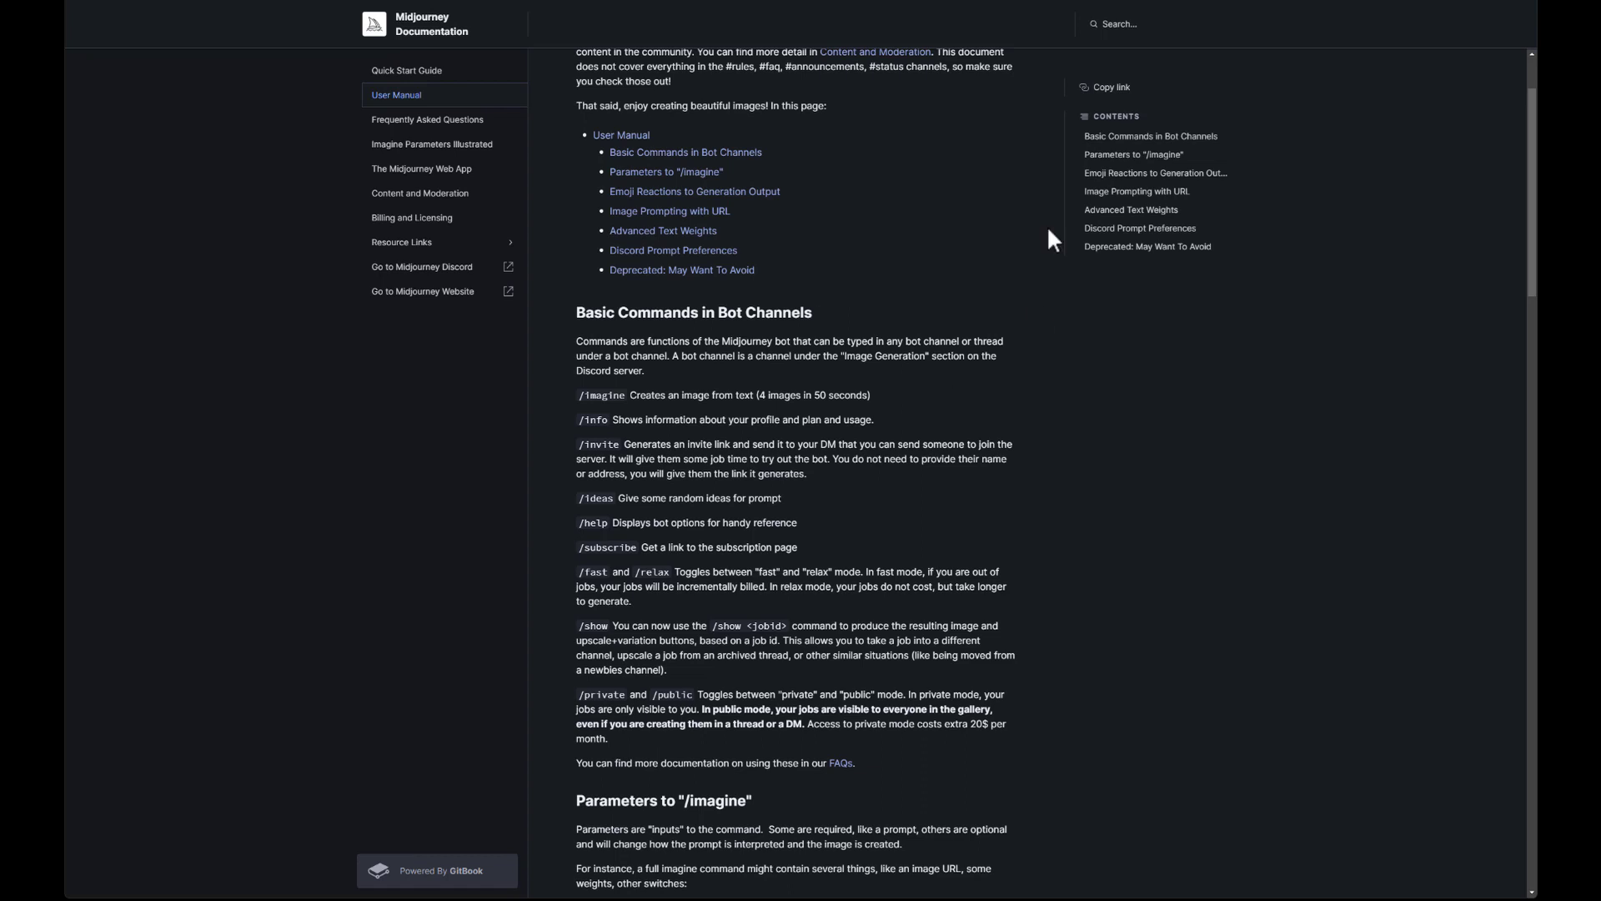
scroll(807, 372, down, 1)
scroll(894, 387, down, 3)
scroll(894, 390, up, 3)
drag(640, 338, 538, 357)
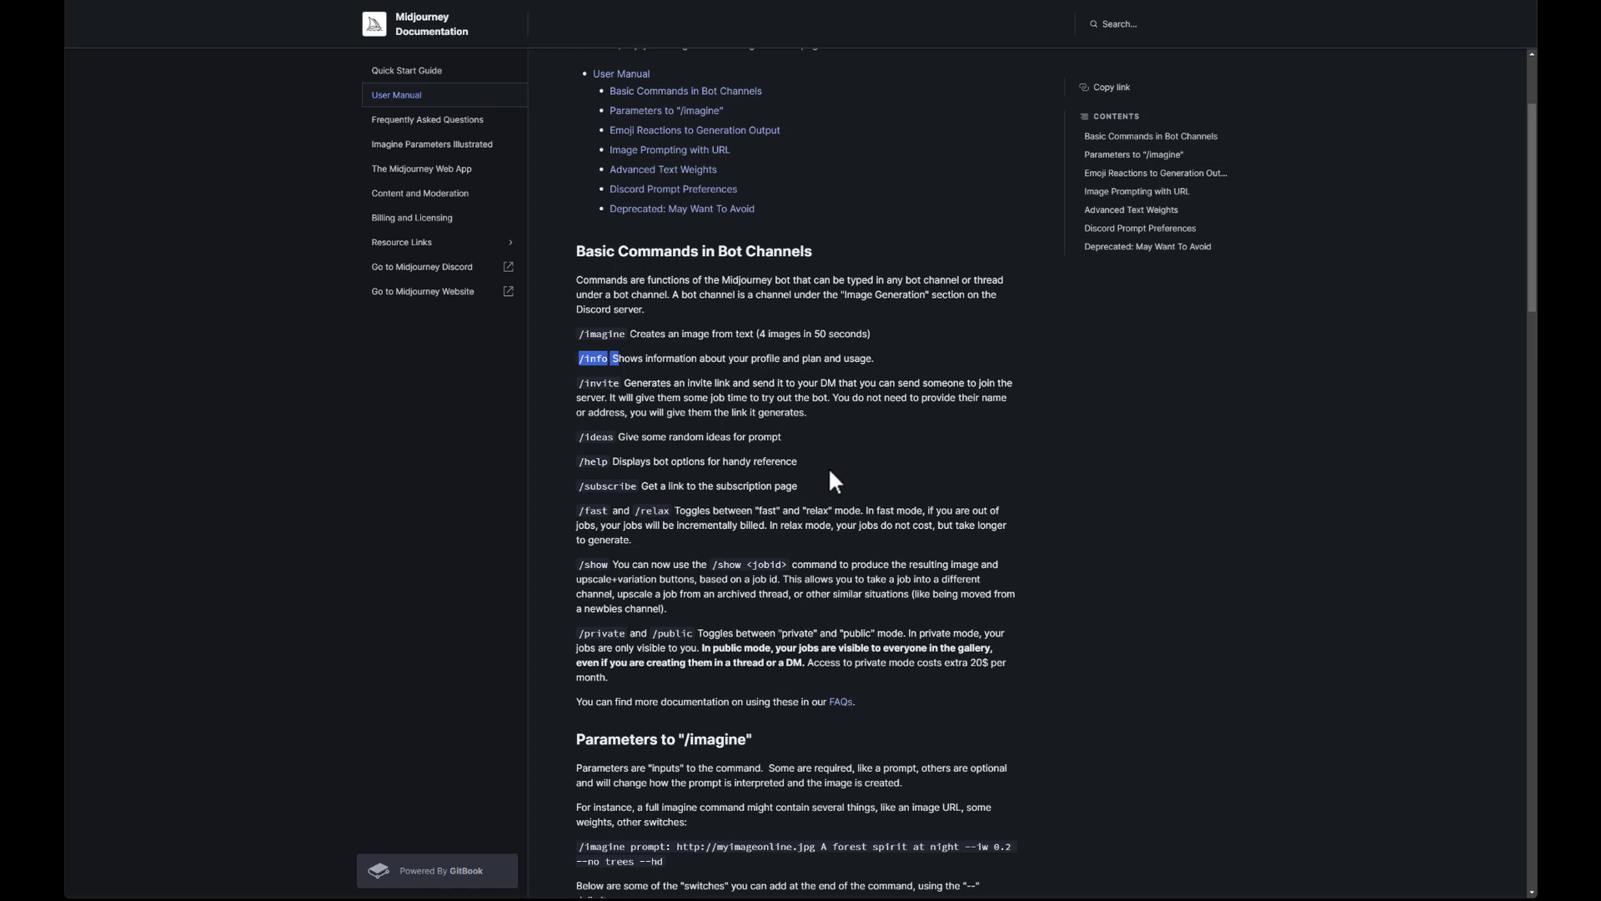
Step: Read the Parameters to "/imagine" and size shortcuts in the user manual, highlighting the --seed parameter
scroll(829, 467, down, 5)
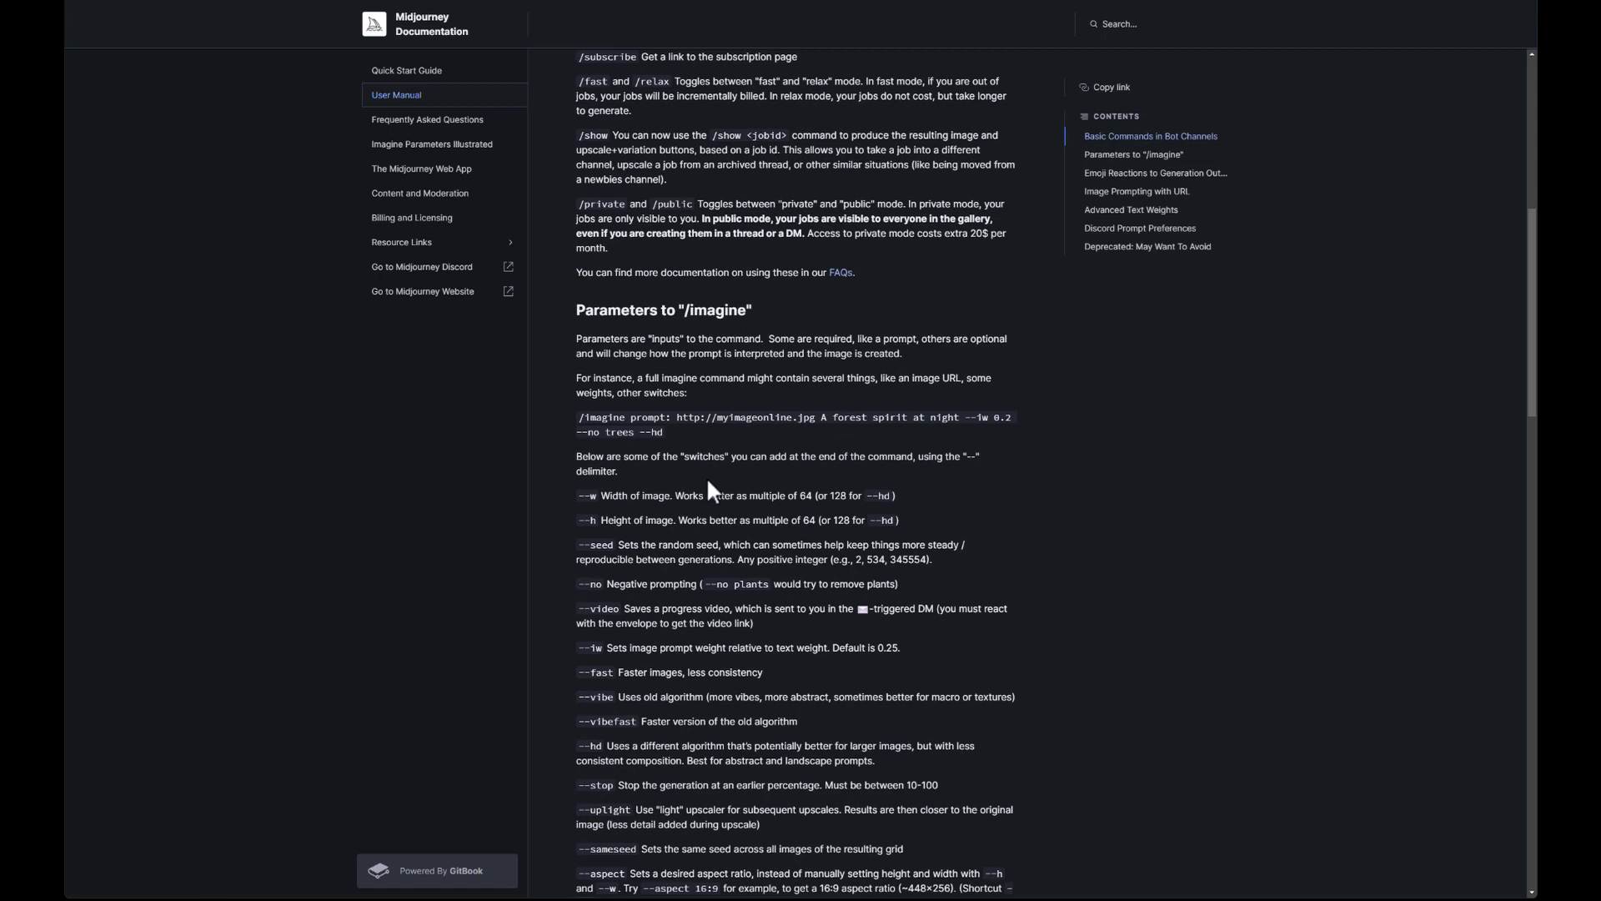
scroll(708, 482, down, 1)
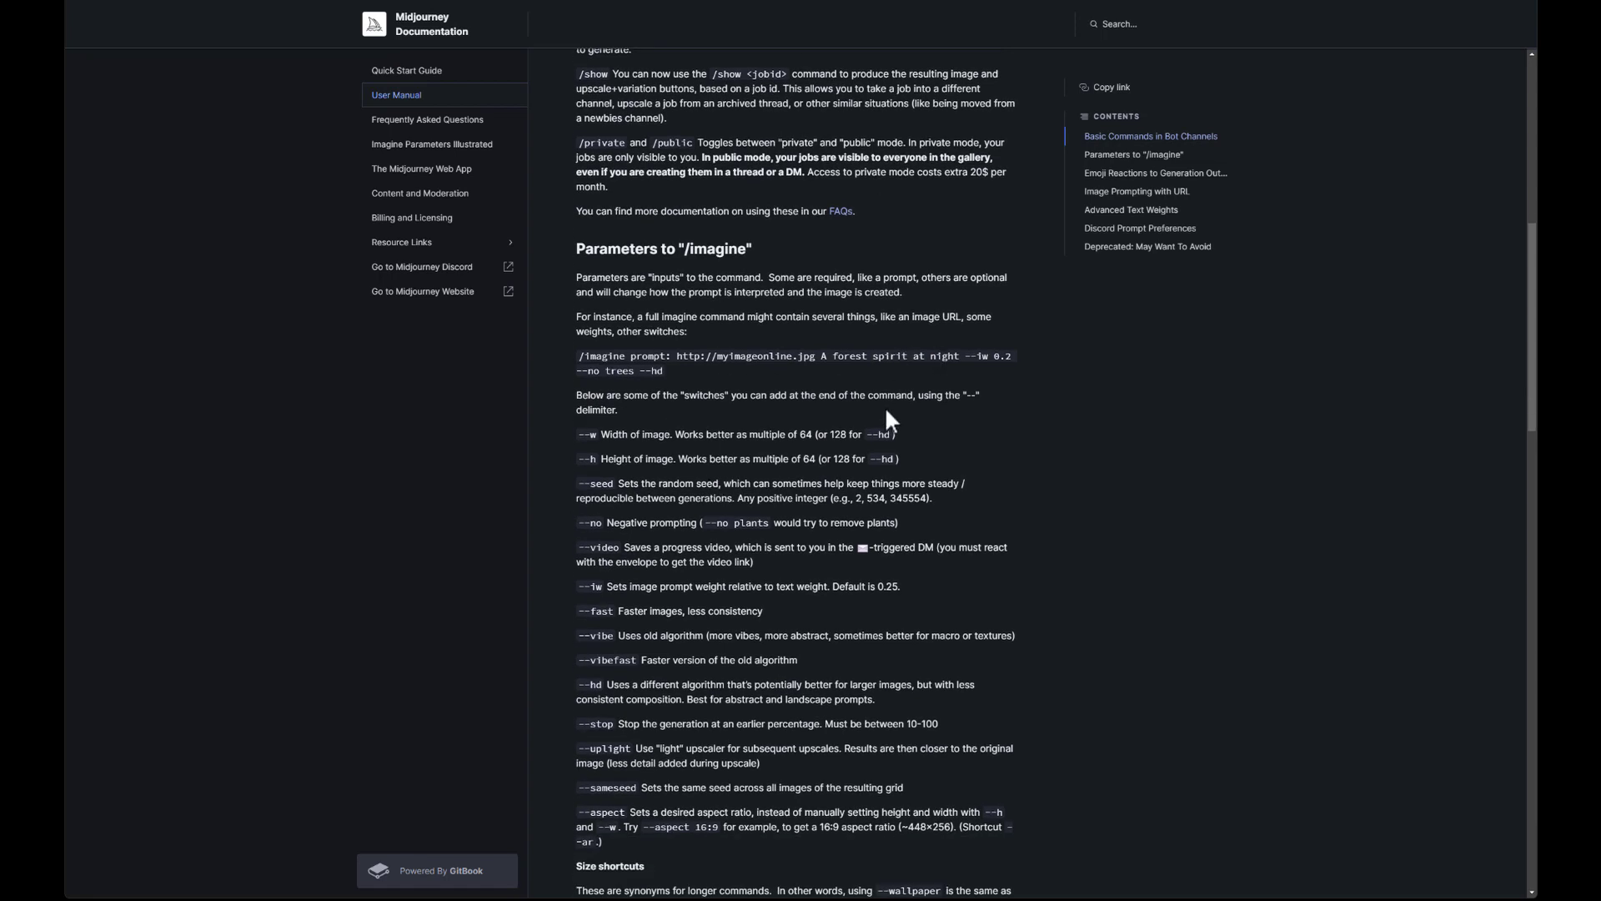
scroll(669, 425, down, 2)
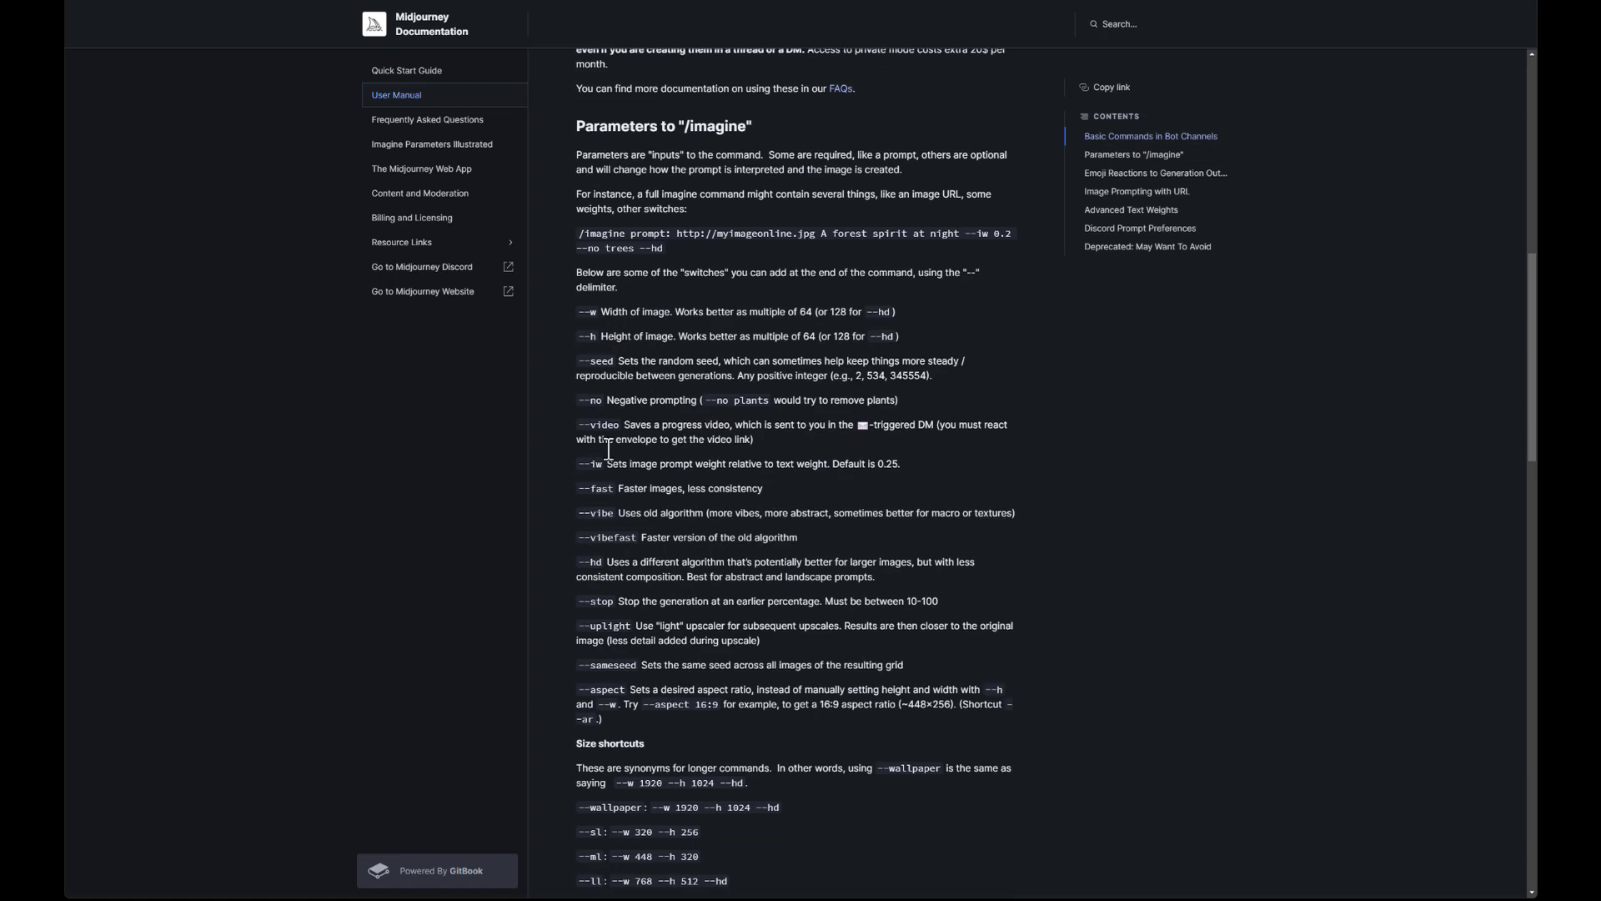
scroll(607, 505, down, 2)
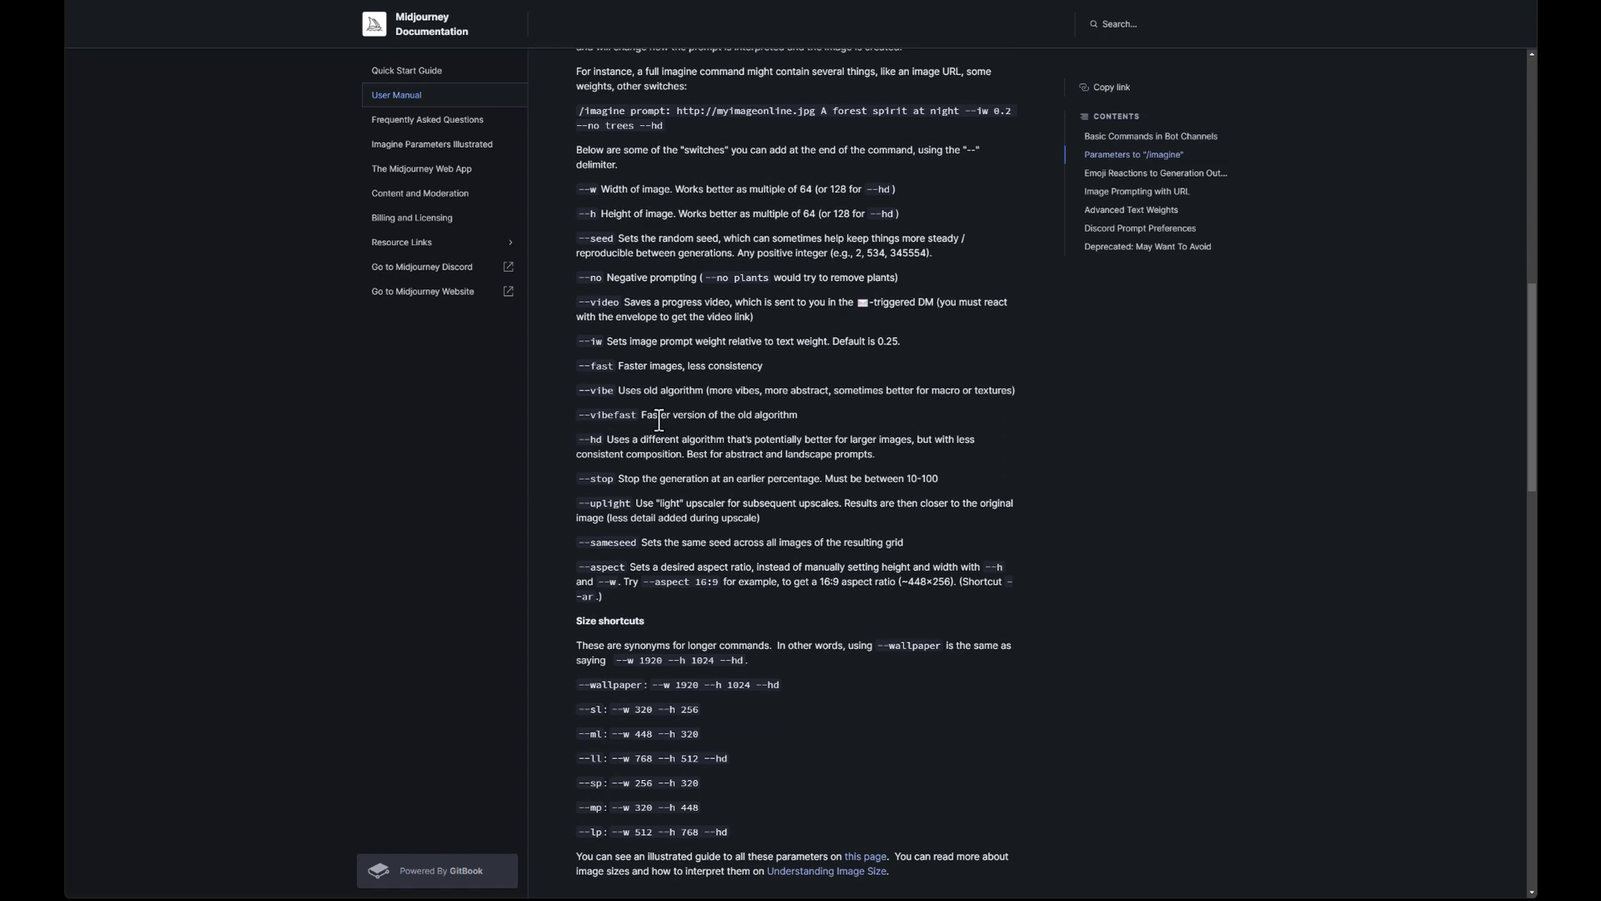
scroll(738, 422, down, 2)
scroll(764, 442, up, 4)
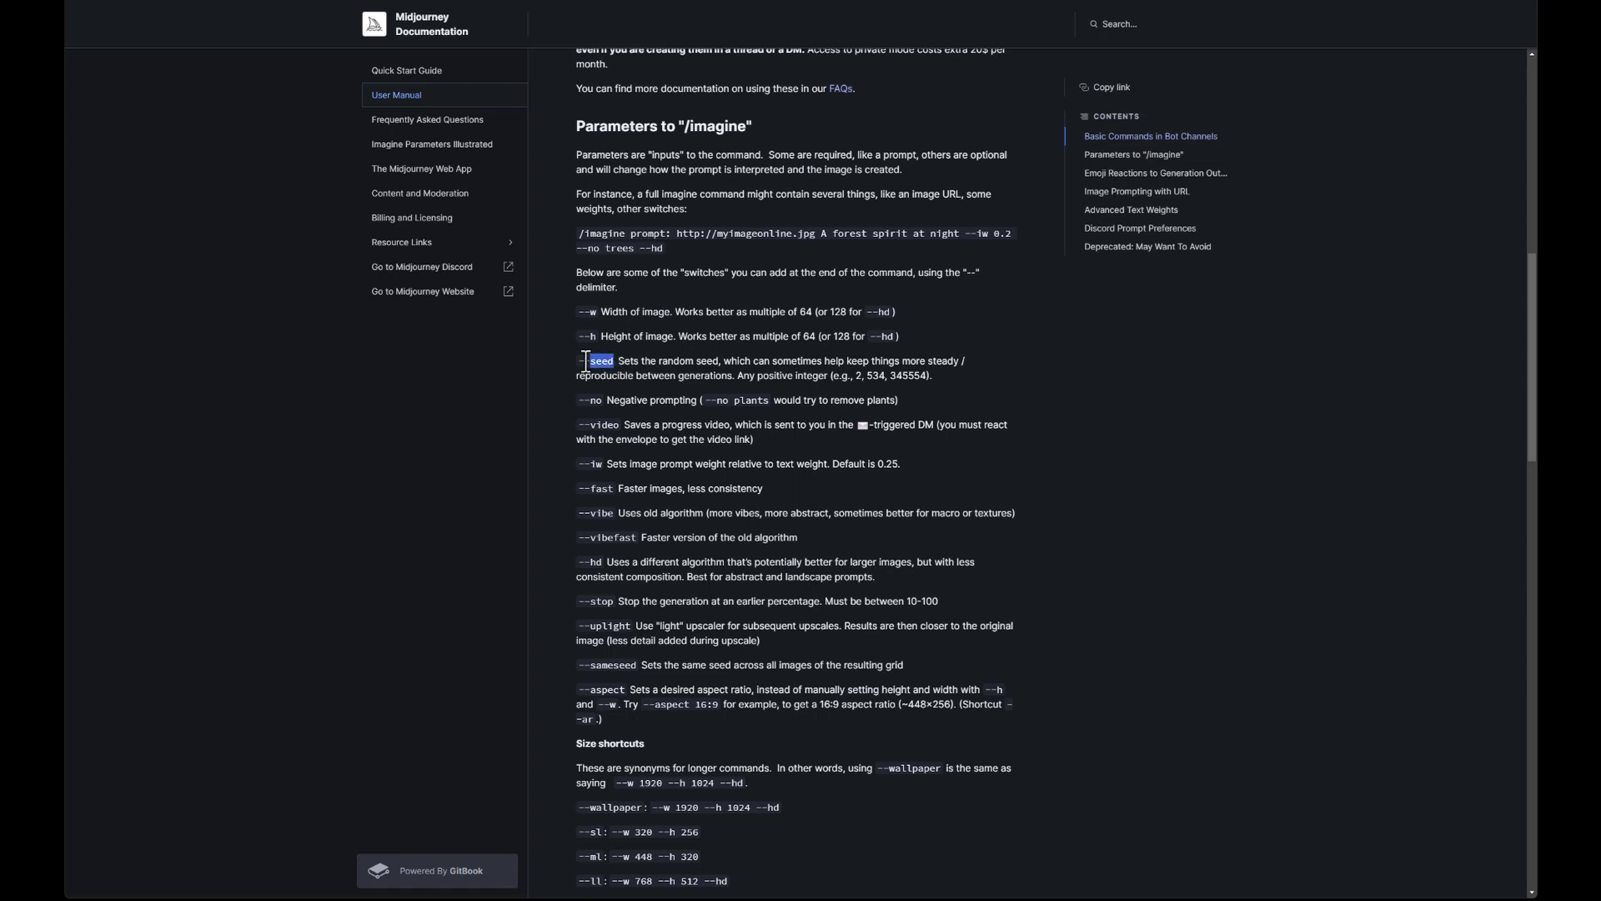
click(660, 365)
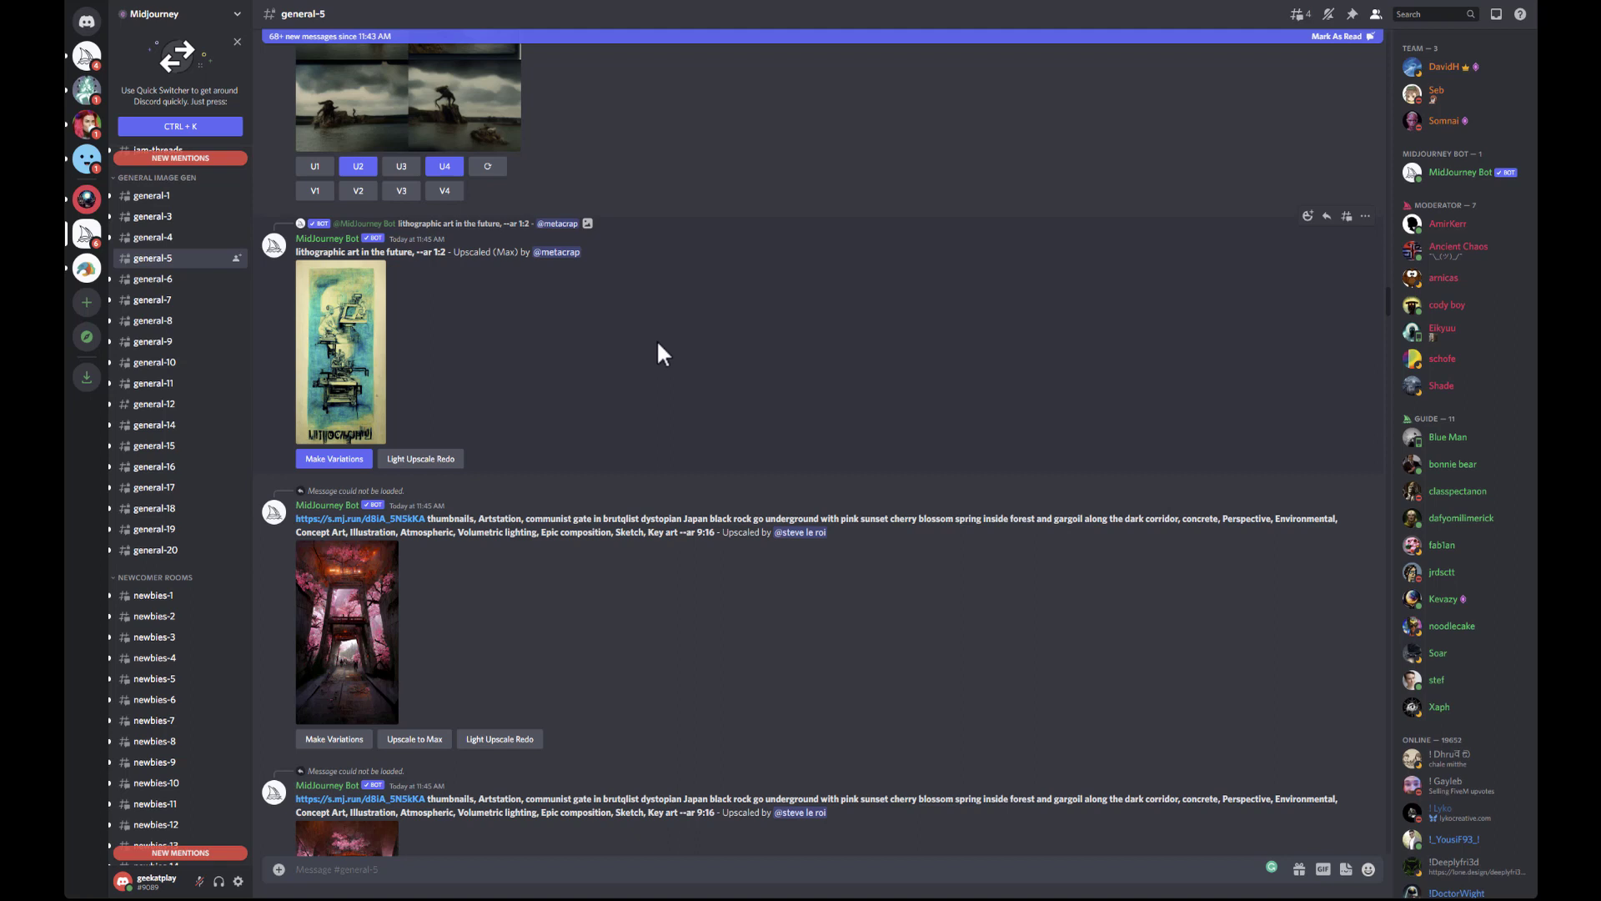
Step: Open the newbies-4 channel in Discord and start a direct message with MidJourney Bot from the member list
click(158, 657)
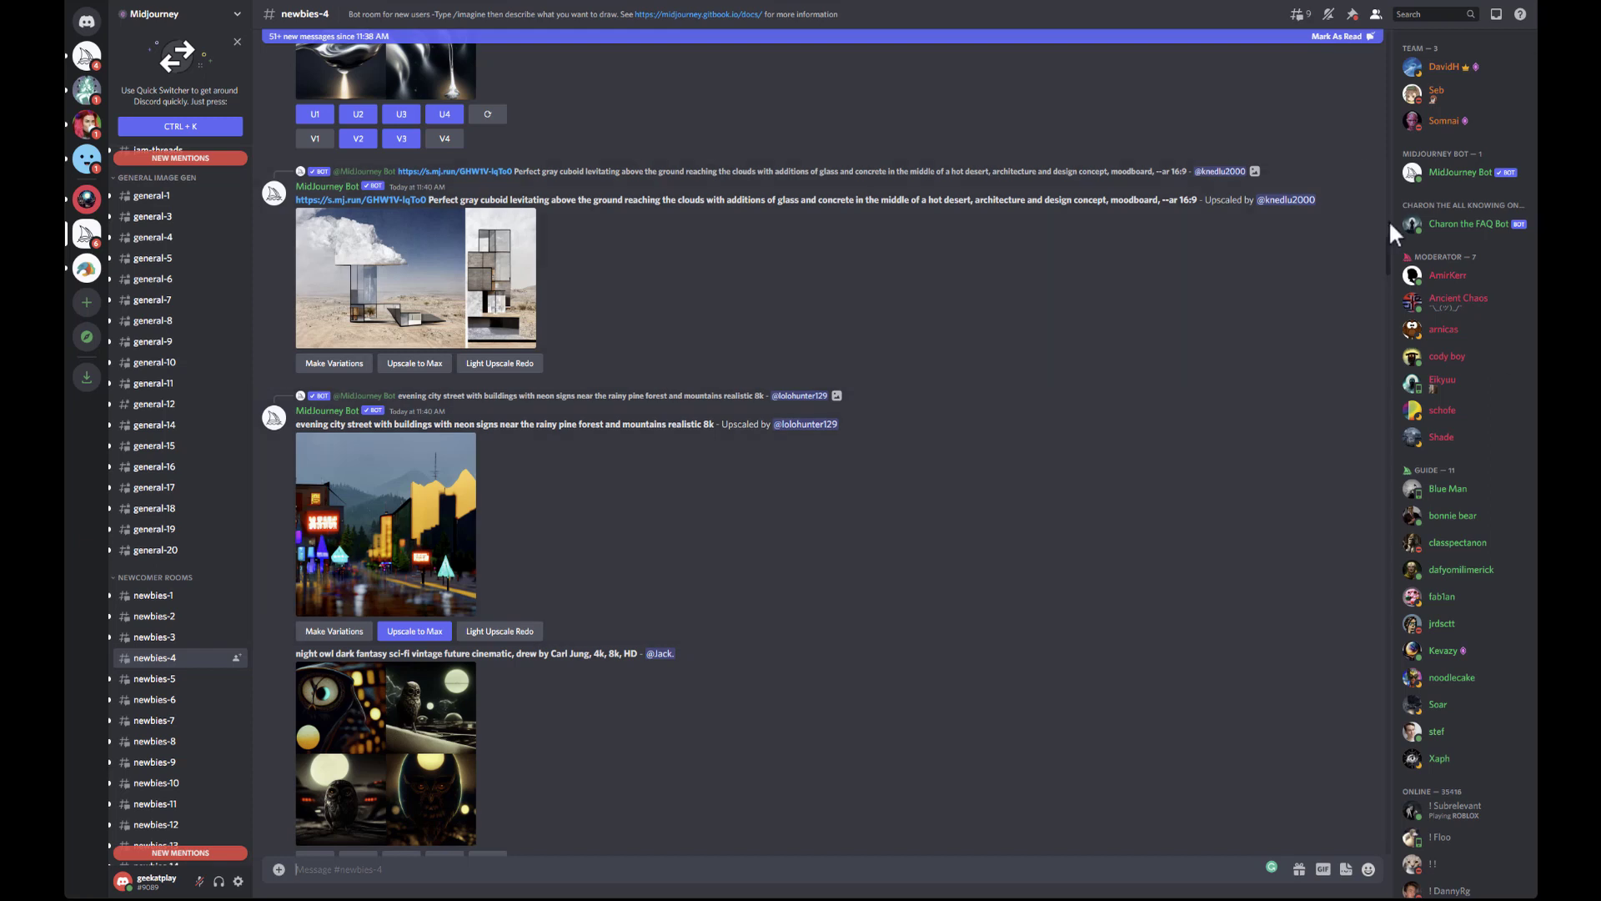
click(1456, 178)
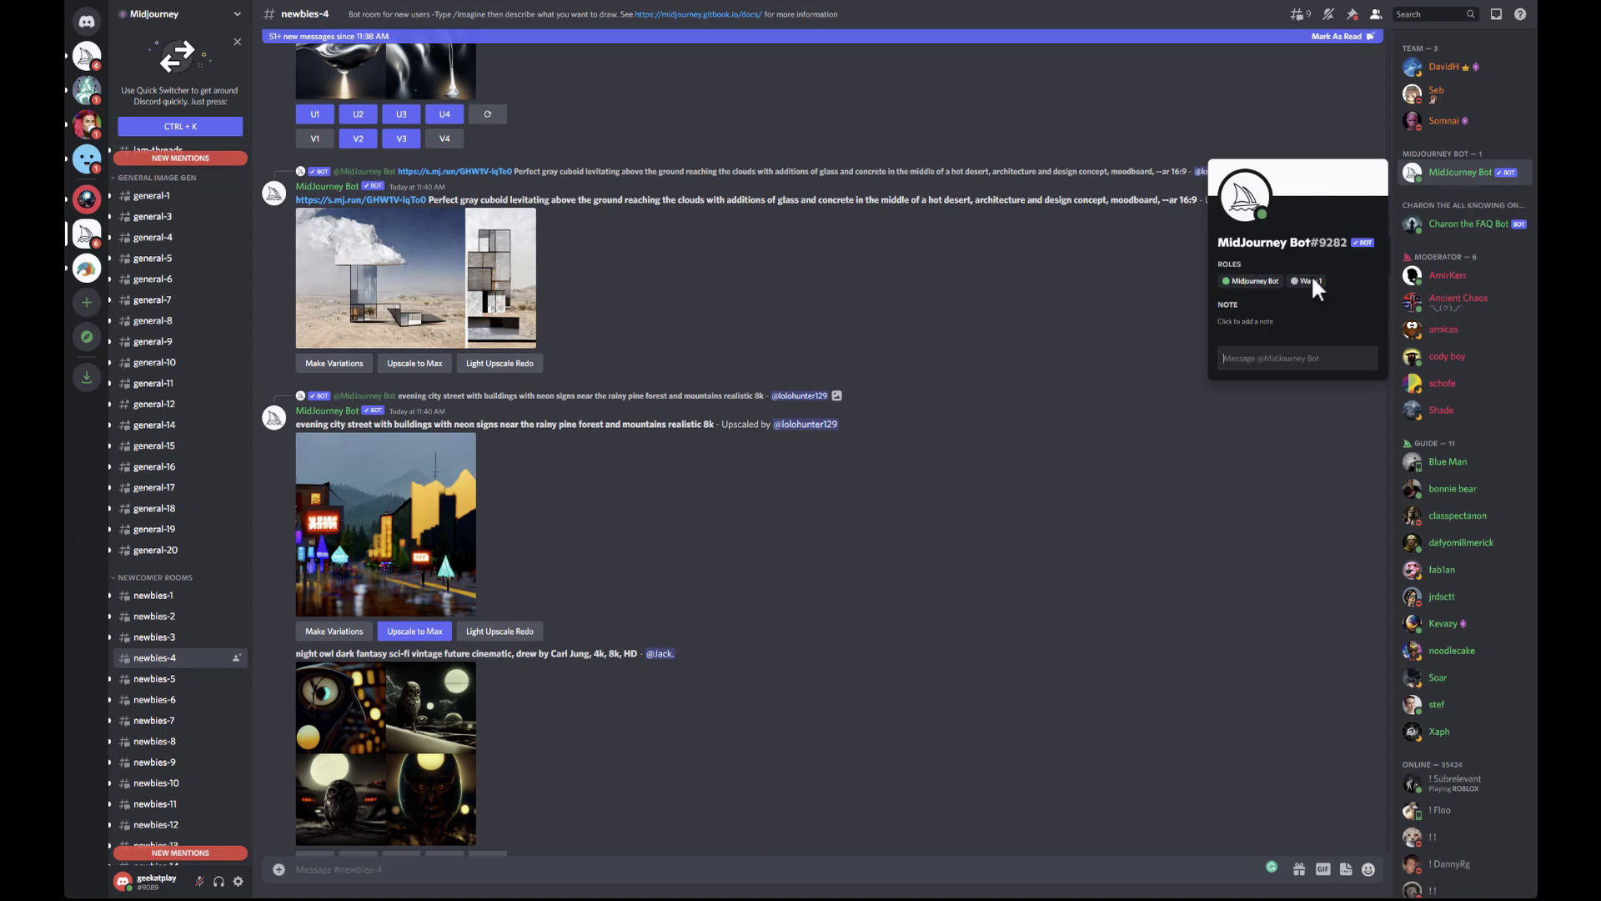
right_click(1439, 167)
click(1222, 109)
right_click(1448, 176)
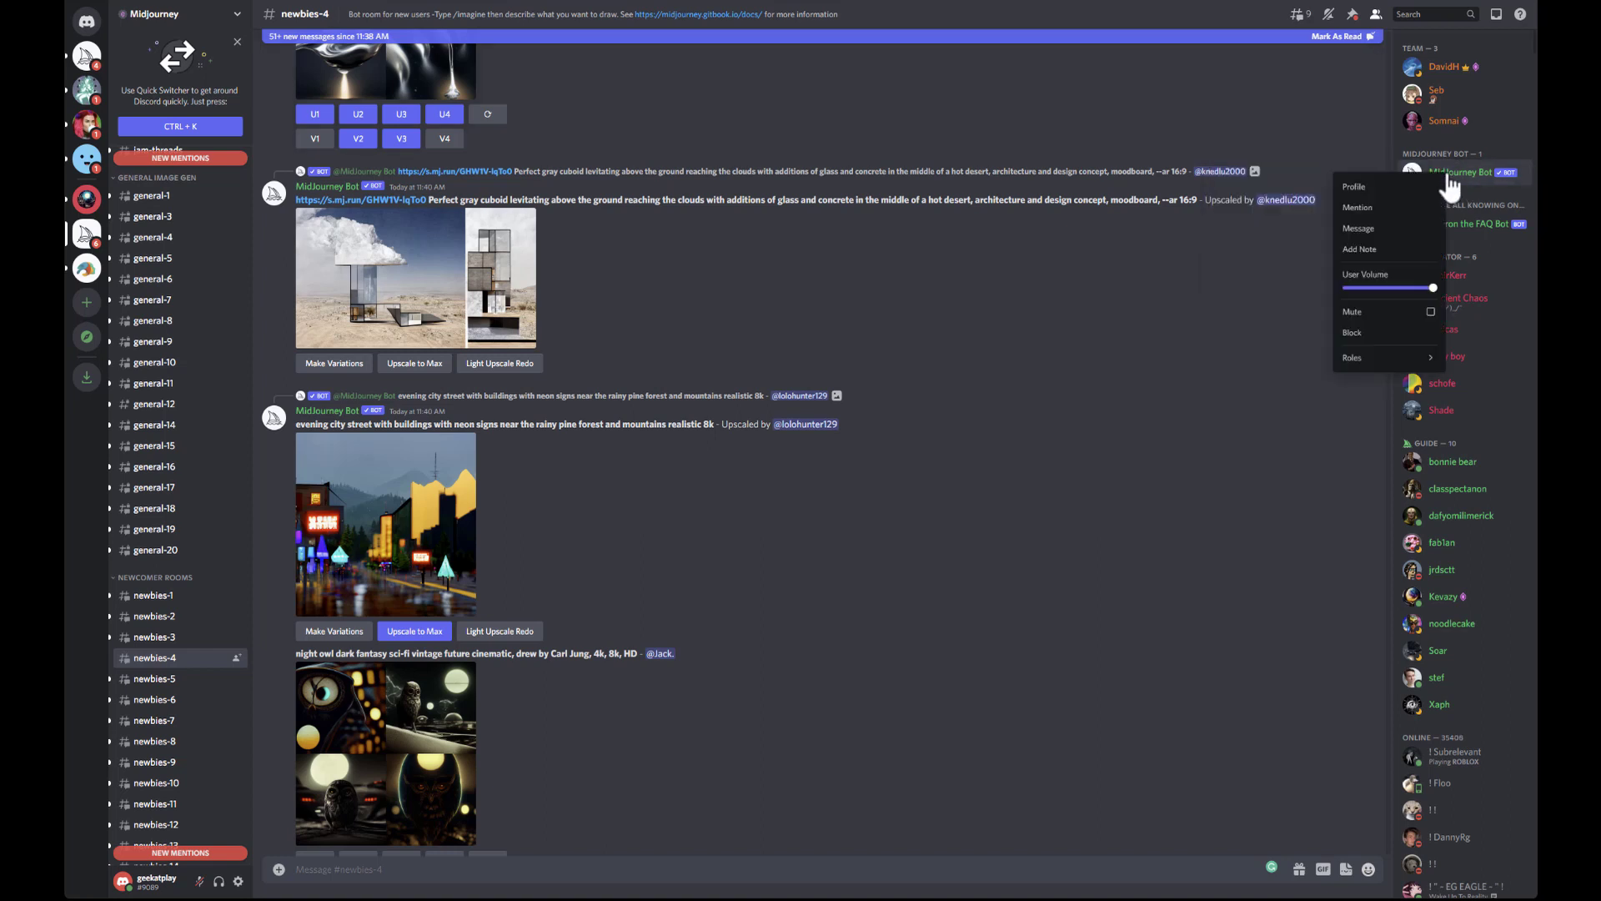
click(1406, 228)
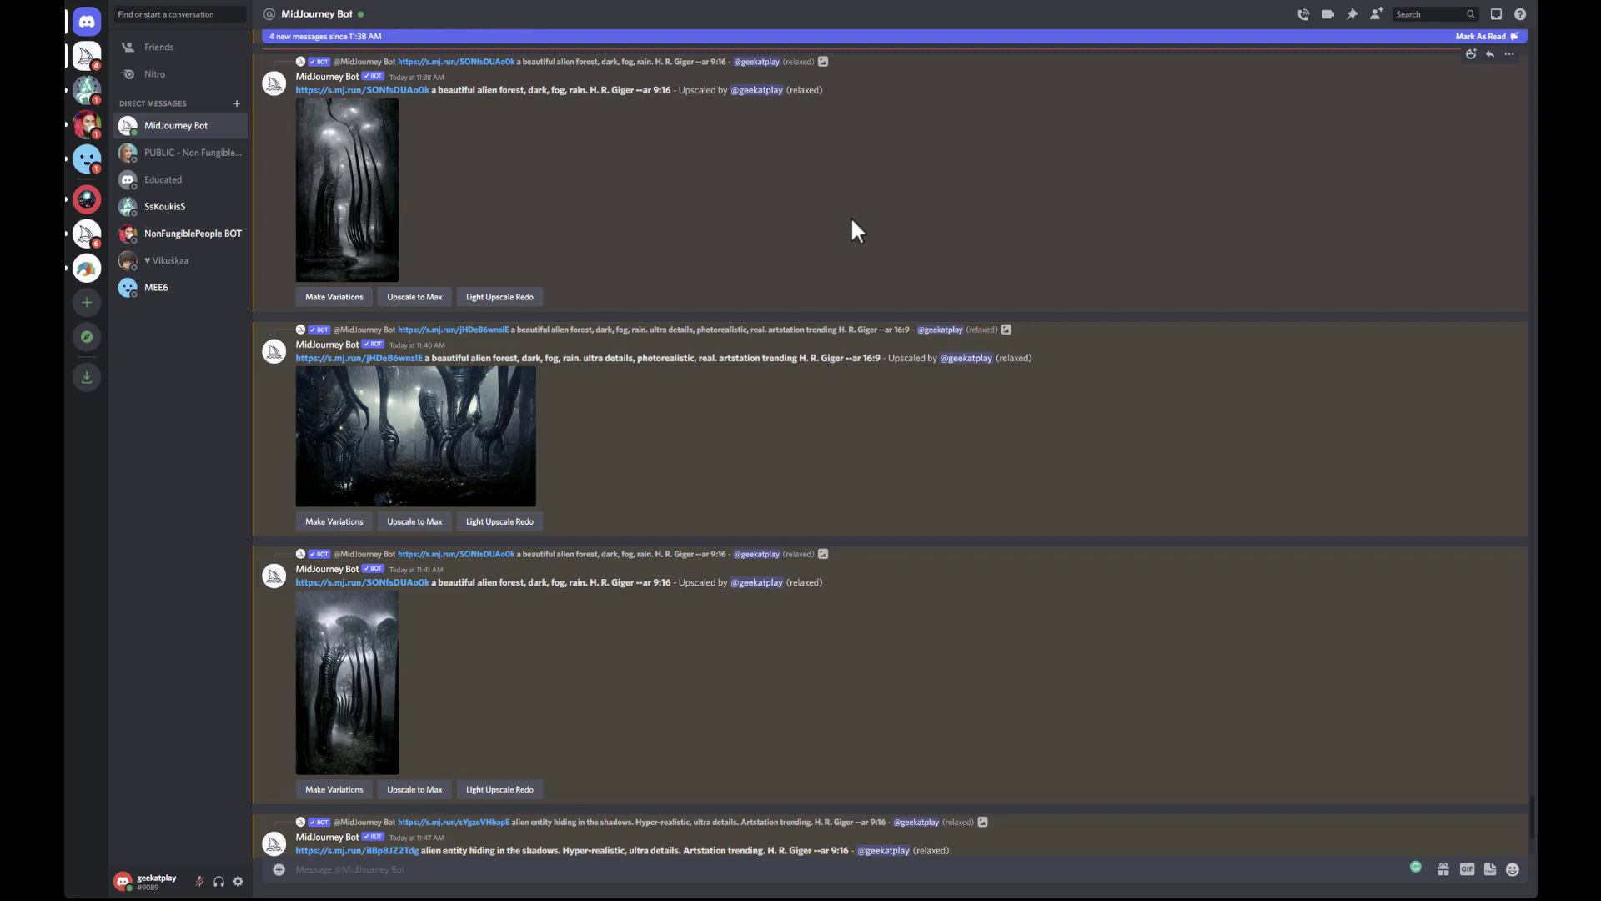
Step: Look through the alien forest and alien entity results and their prompts in the MidJourney Bot conversation
scroll(858, 550, down, 5)
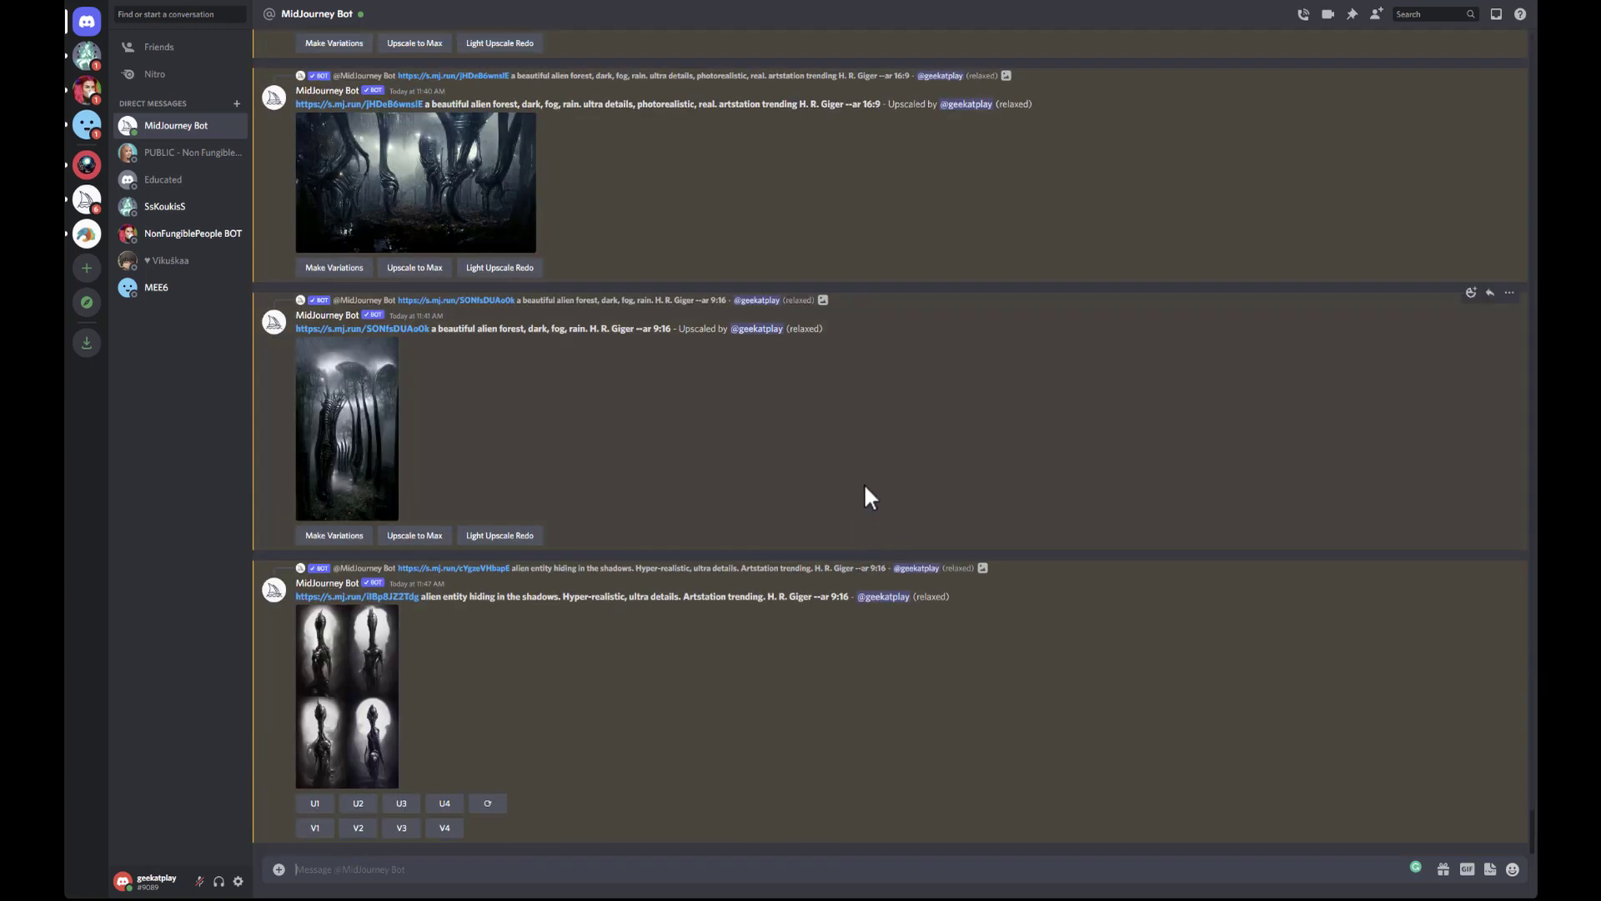
scroll(893, 400, up, 8)
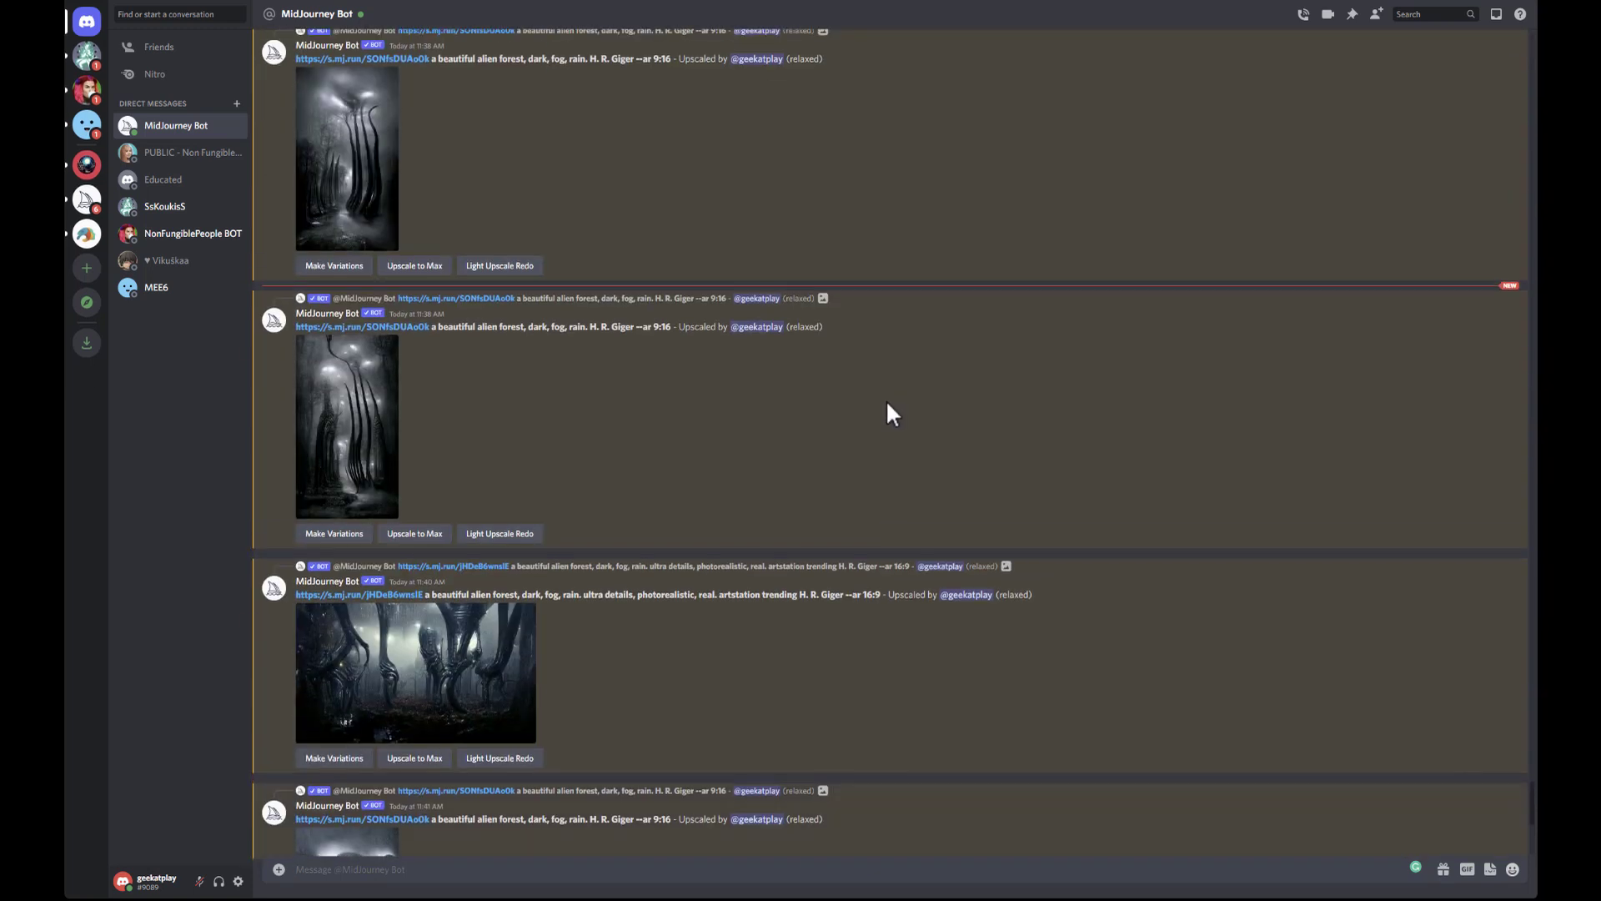
scroll(886, 415, up, 8)
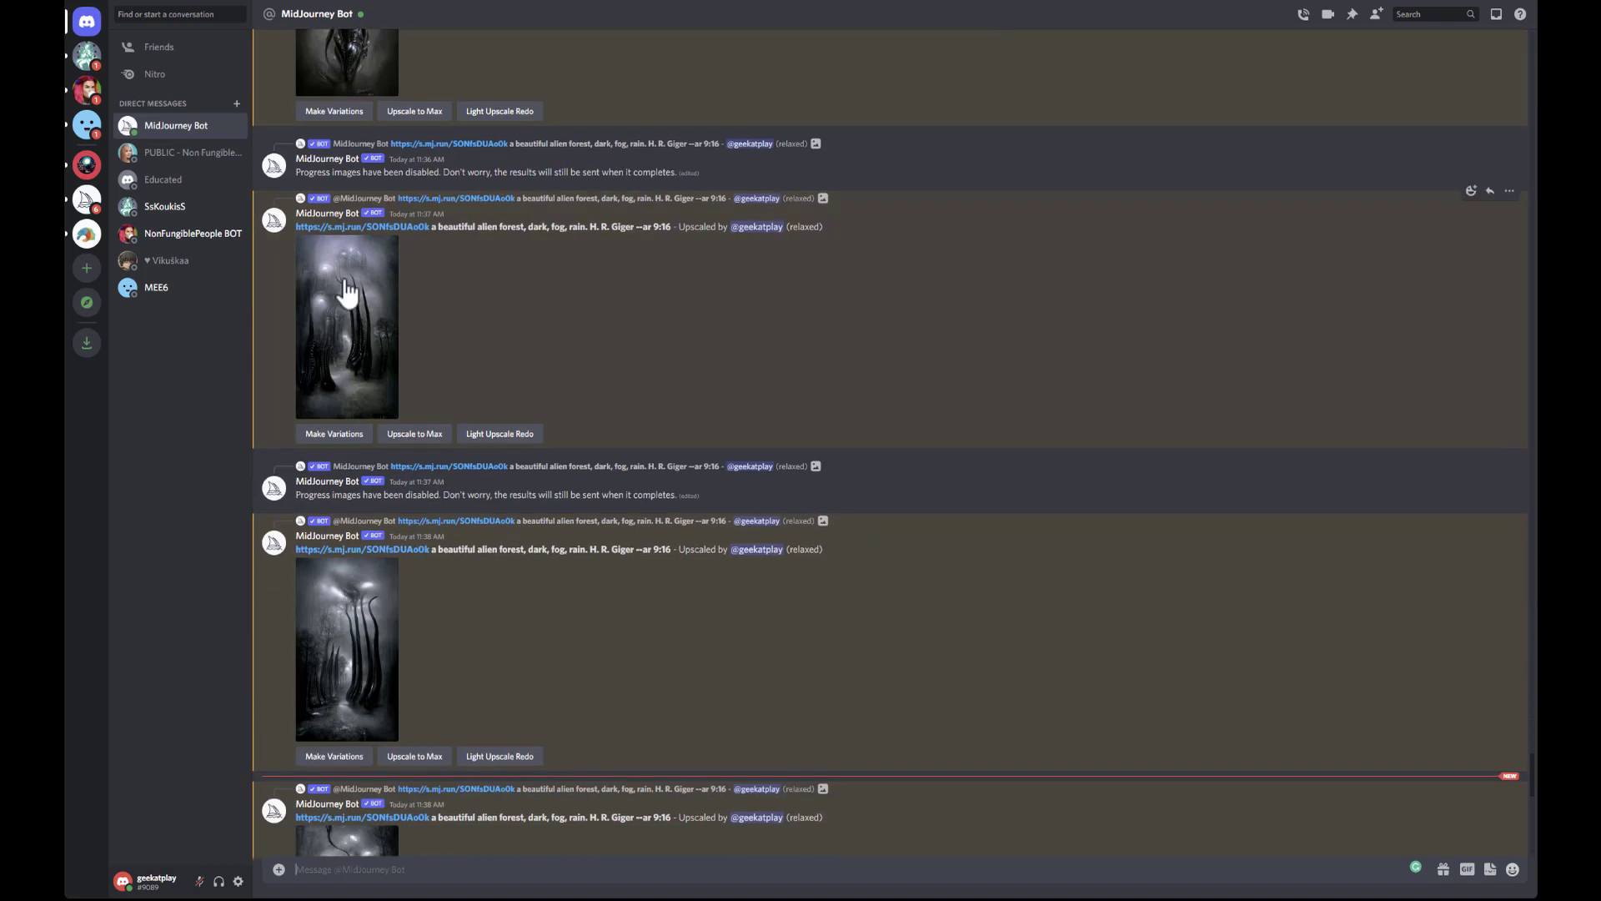
scroll(357, 467, down, 10)
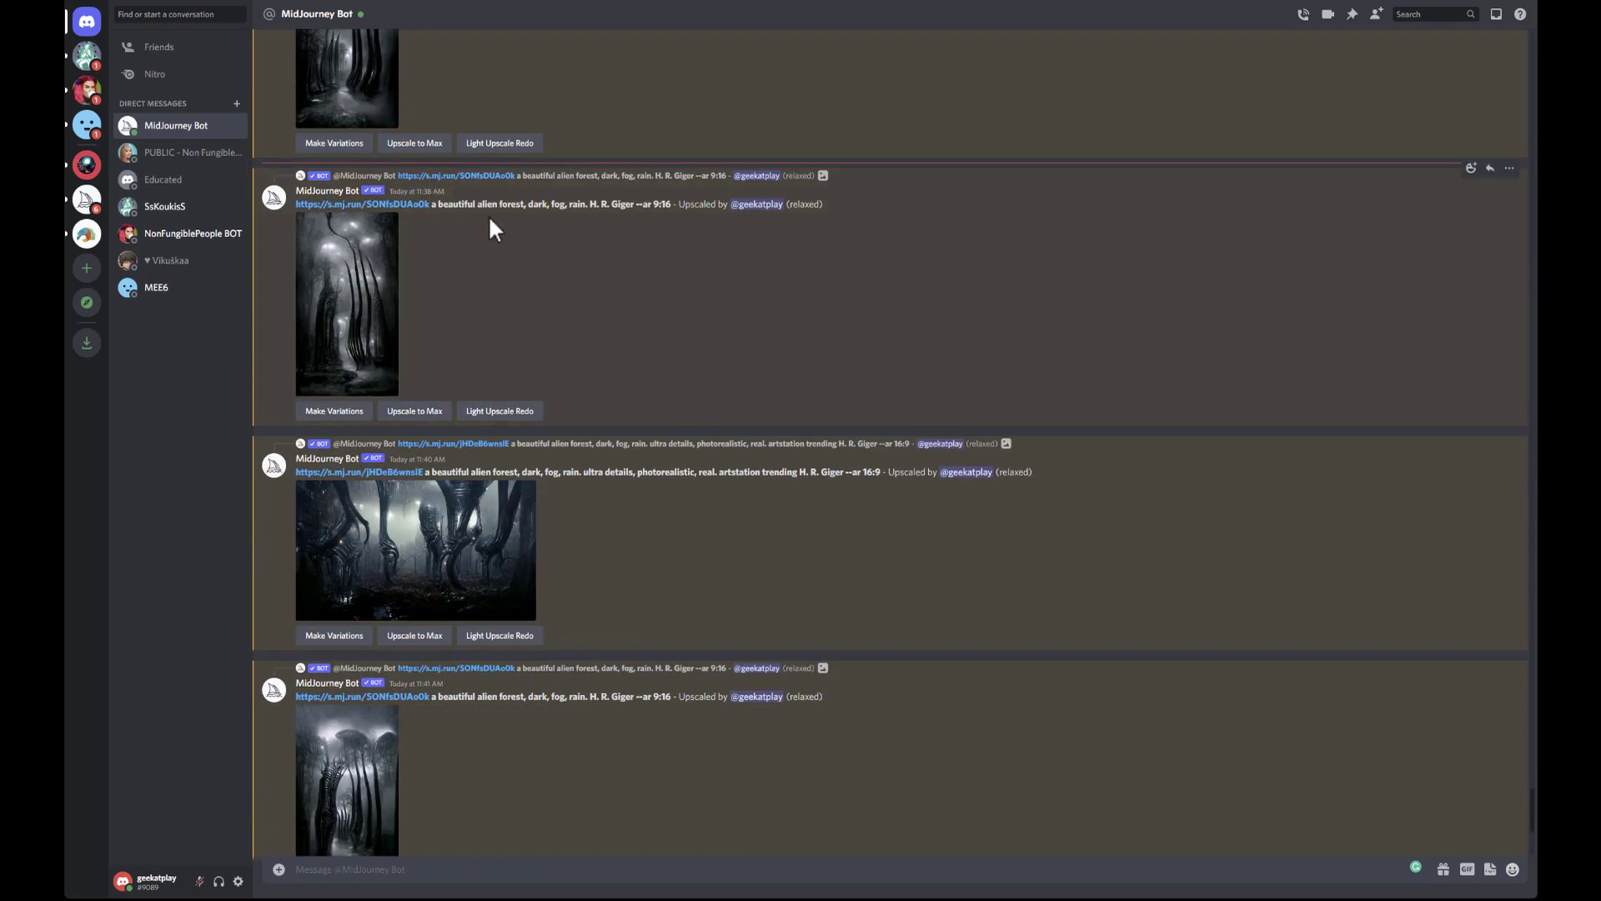
drag(589, 205, 635, 204)
scroll(654, 361, down, 5)
Step: View the 16:9 alien forest image and the four-image alien entity grid enlarged, closing each preview
click(424, 250)
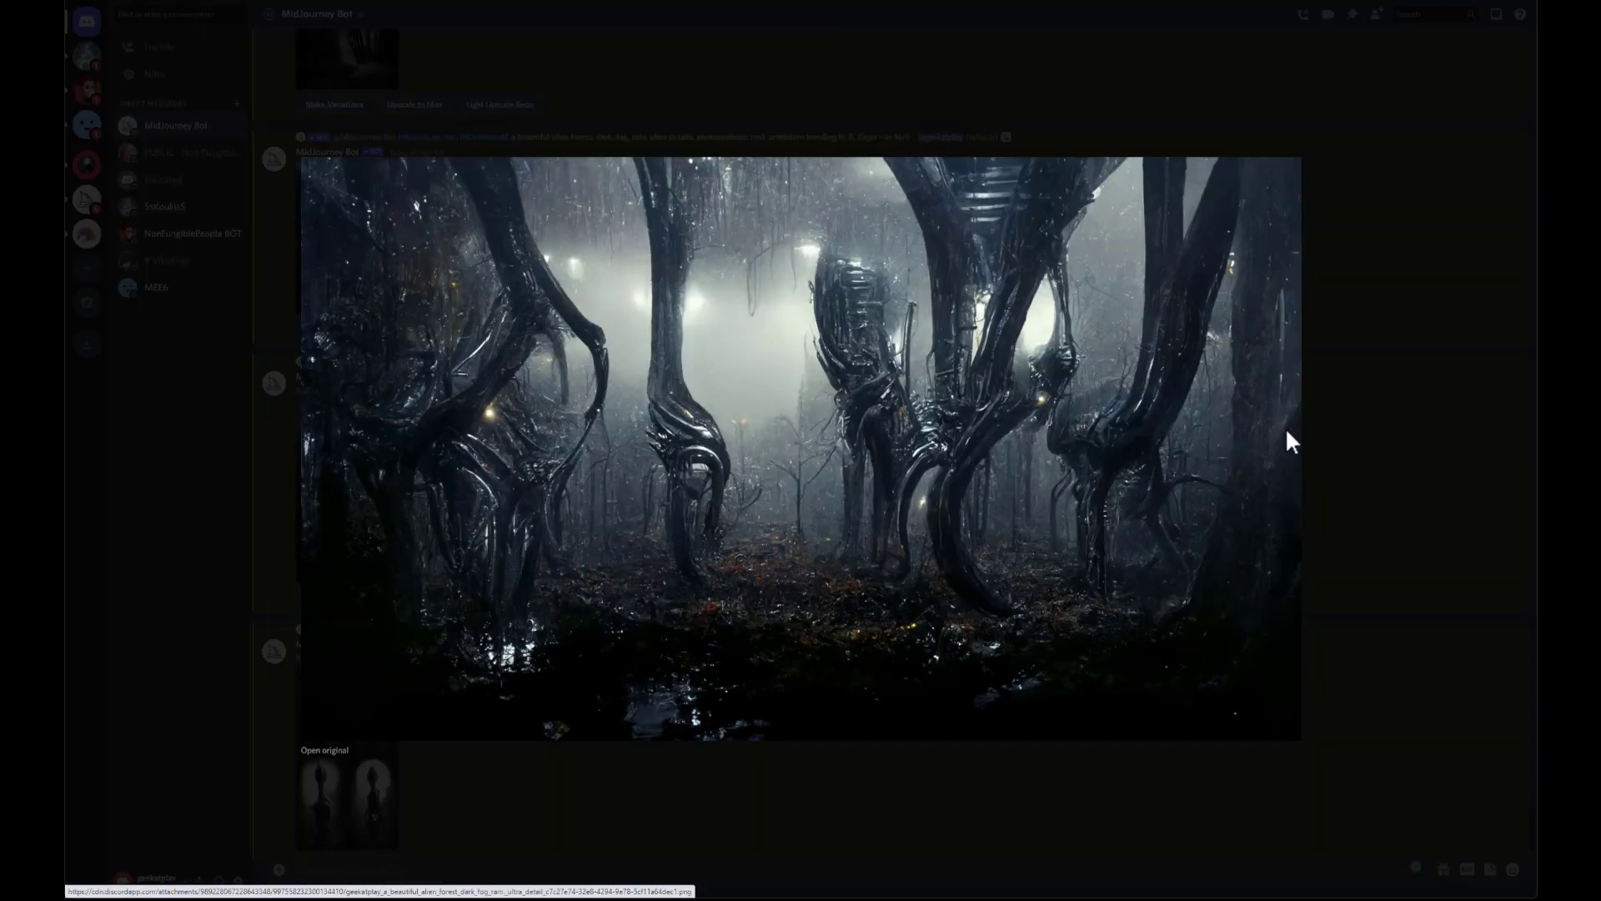
click(1409, 426)
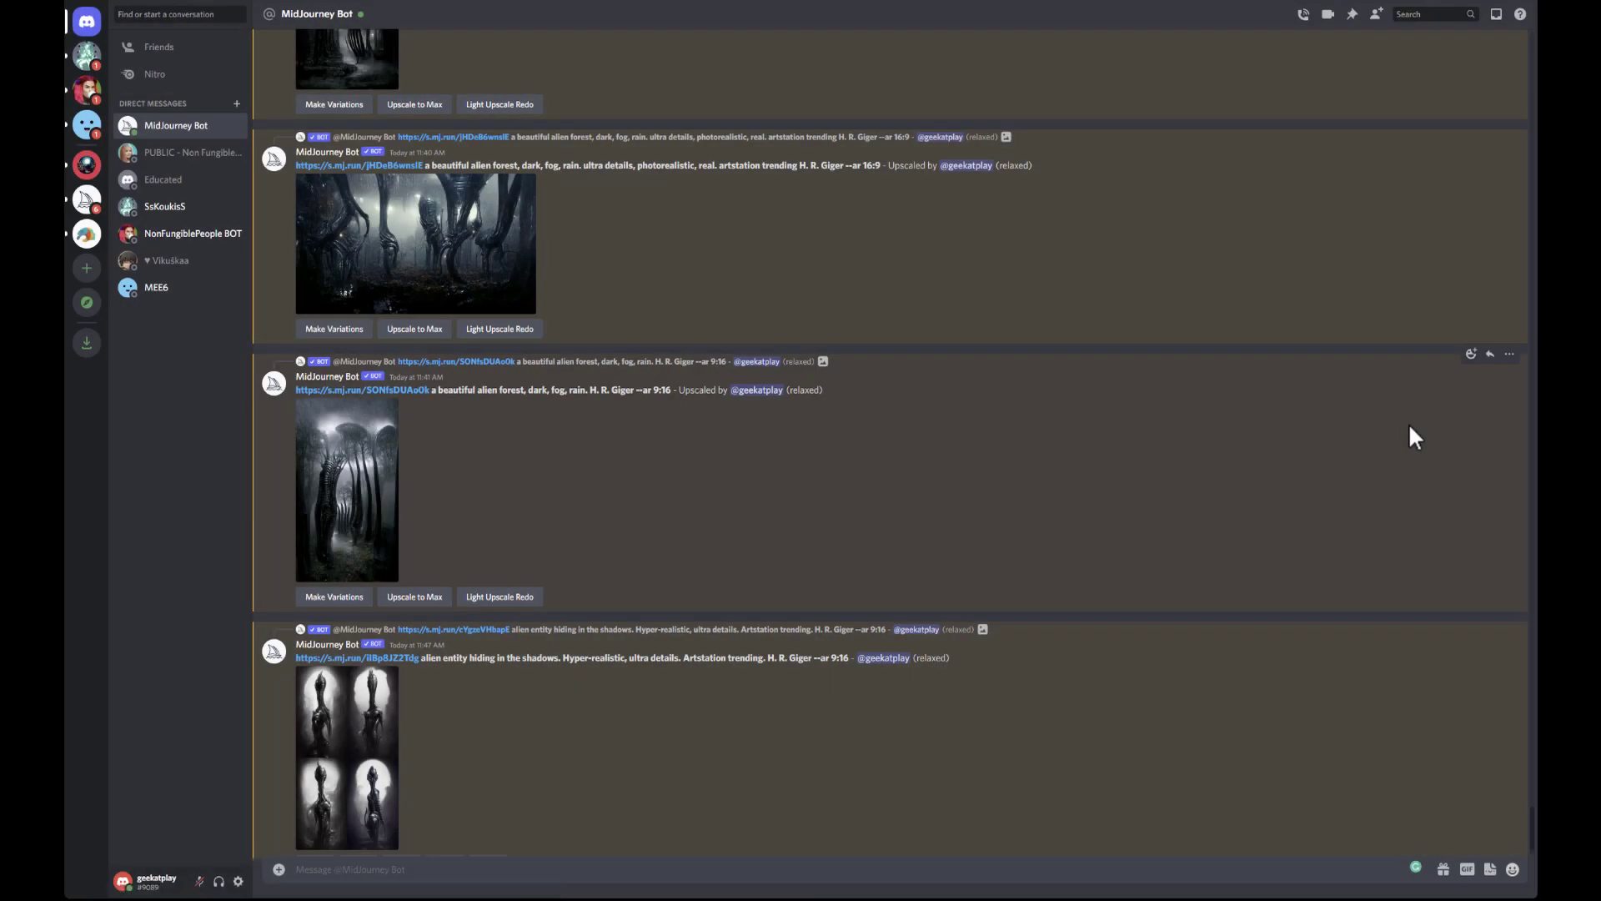
scroll(804, 542, down, 1)
click(350, 684)
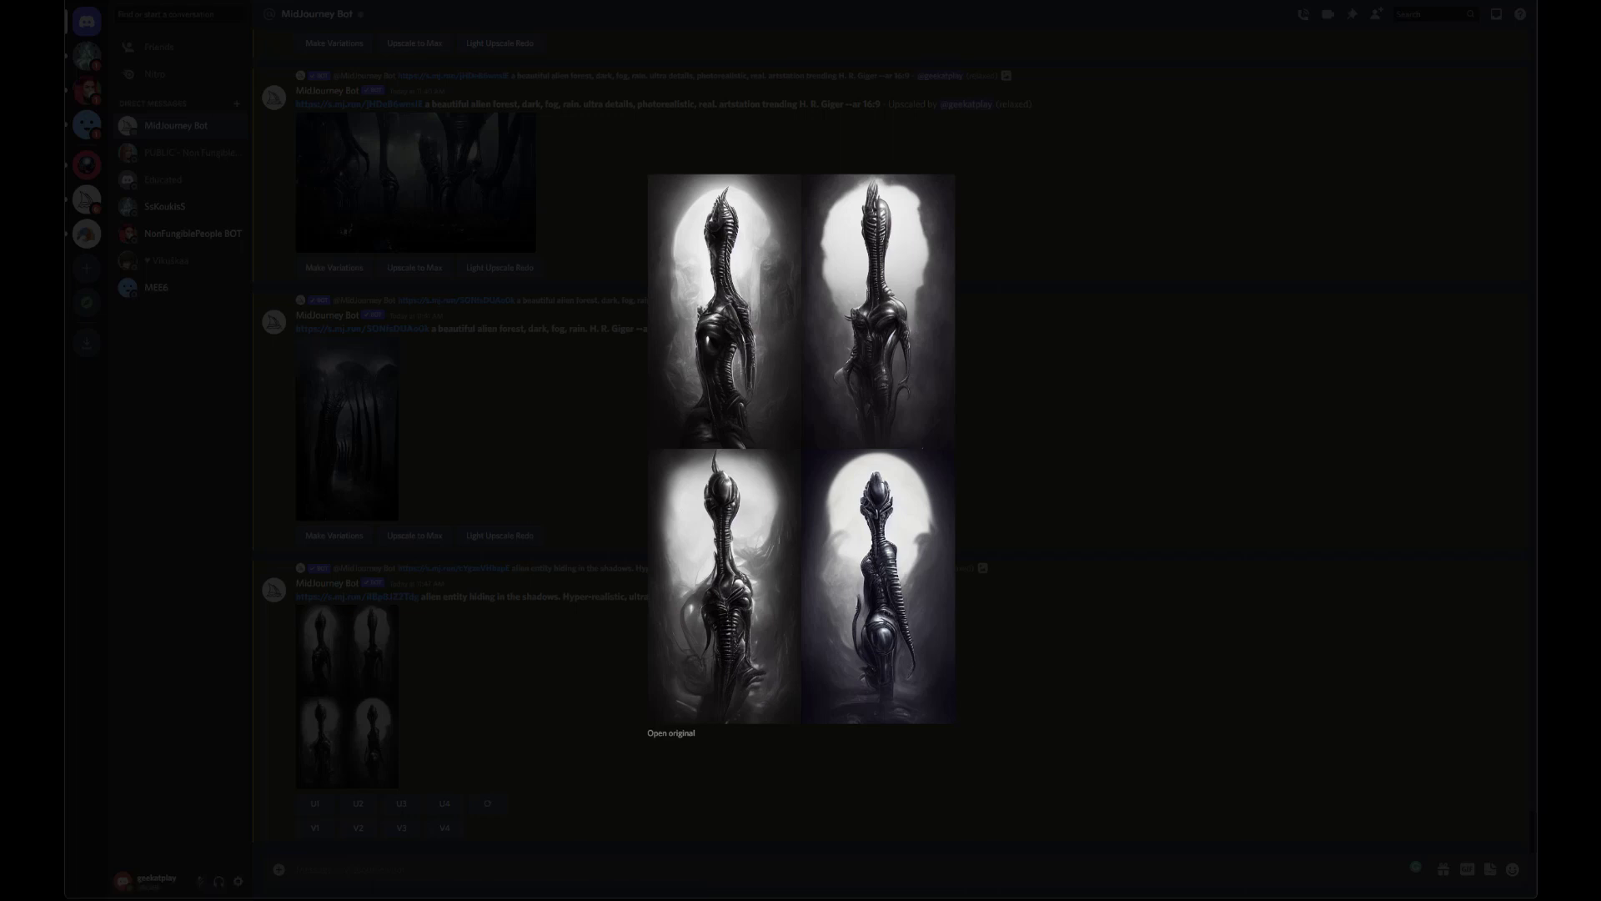
click(1095, 438)
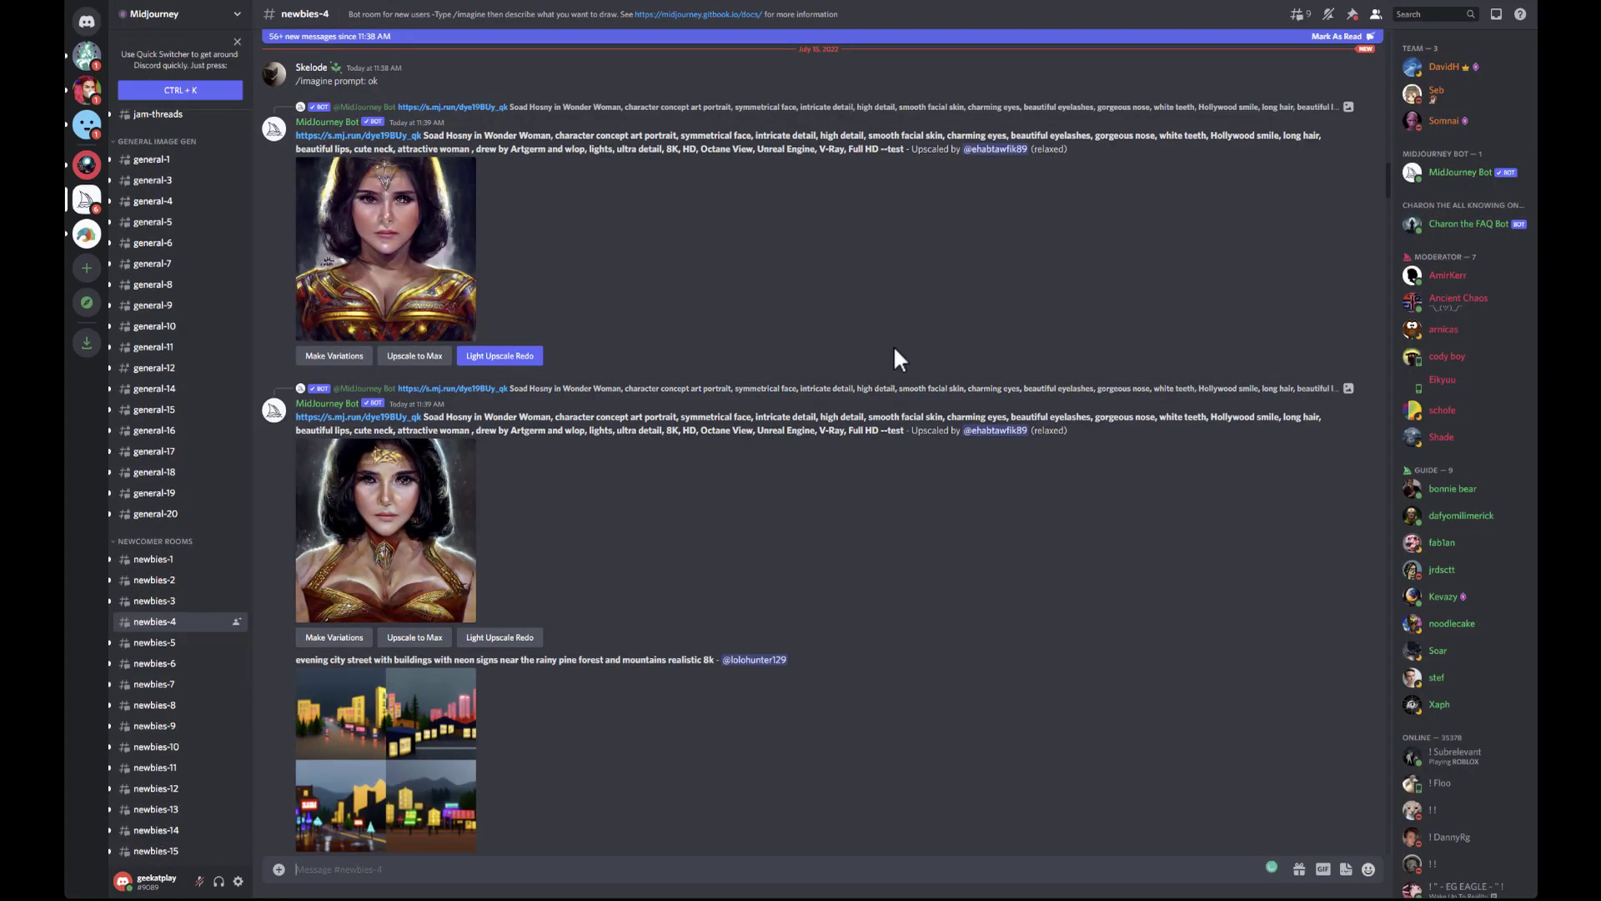
Step: Reopen the private conversation with MidJourney Bot from the newbies-4 channel
right_click(1451, 177)
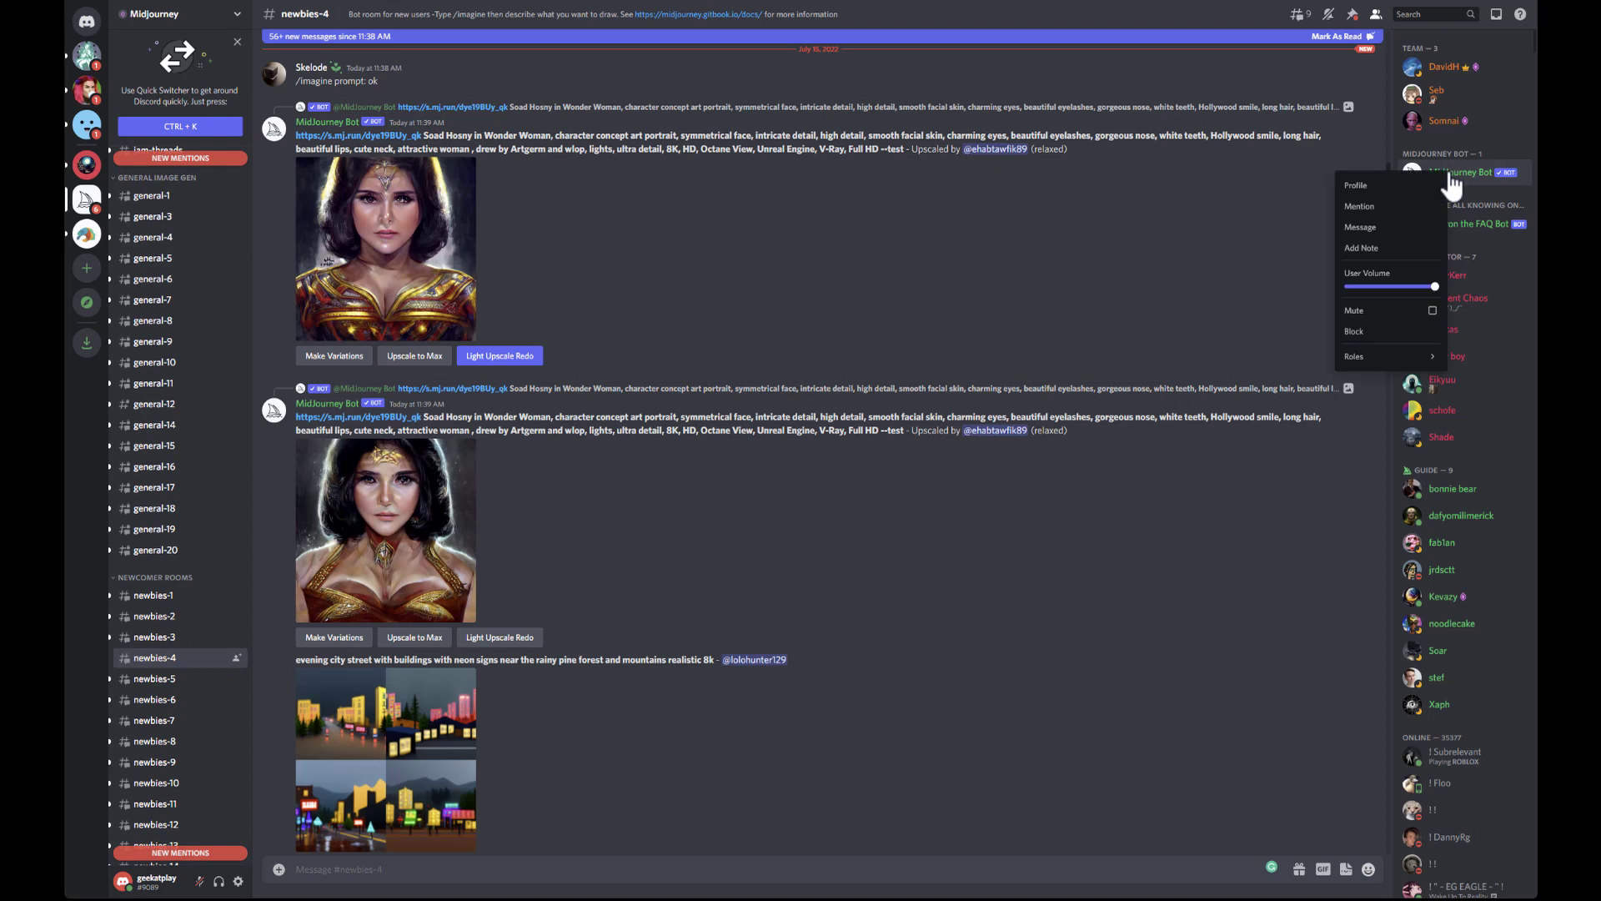
click(1396, 230)
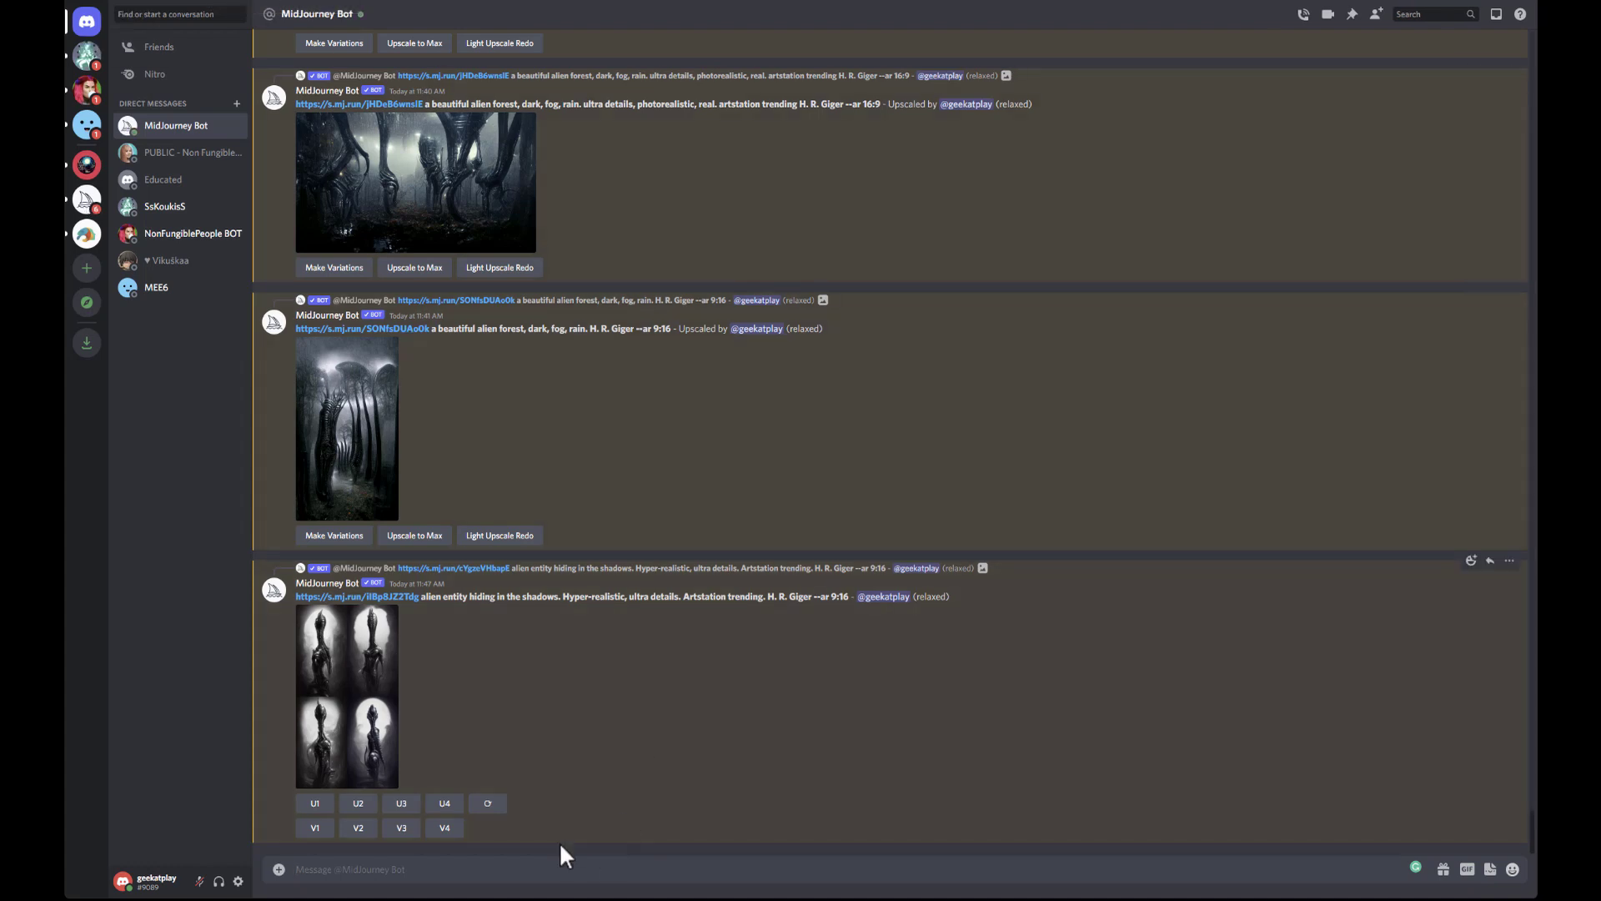
Step: Request the profile information with /info and examine the subscription renewal date, remaining fast time, lifetime usage and relaxed usage
text(/info)
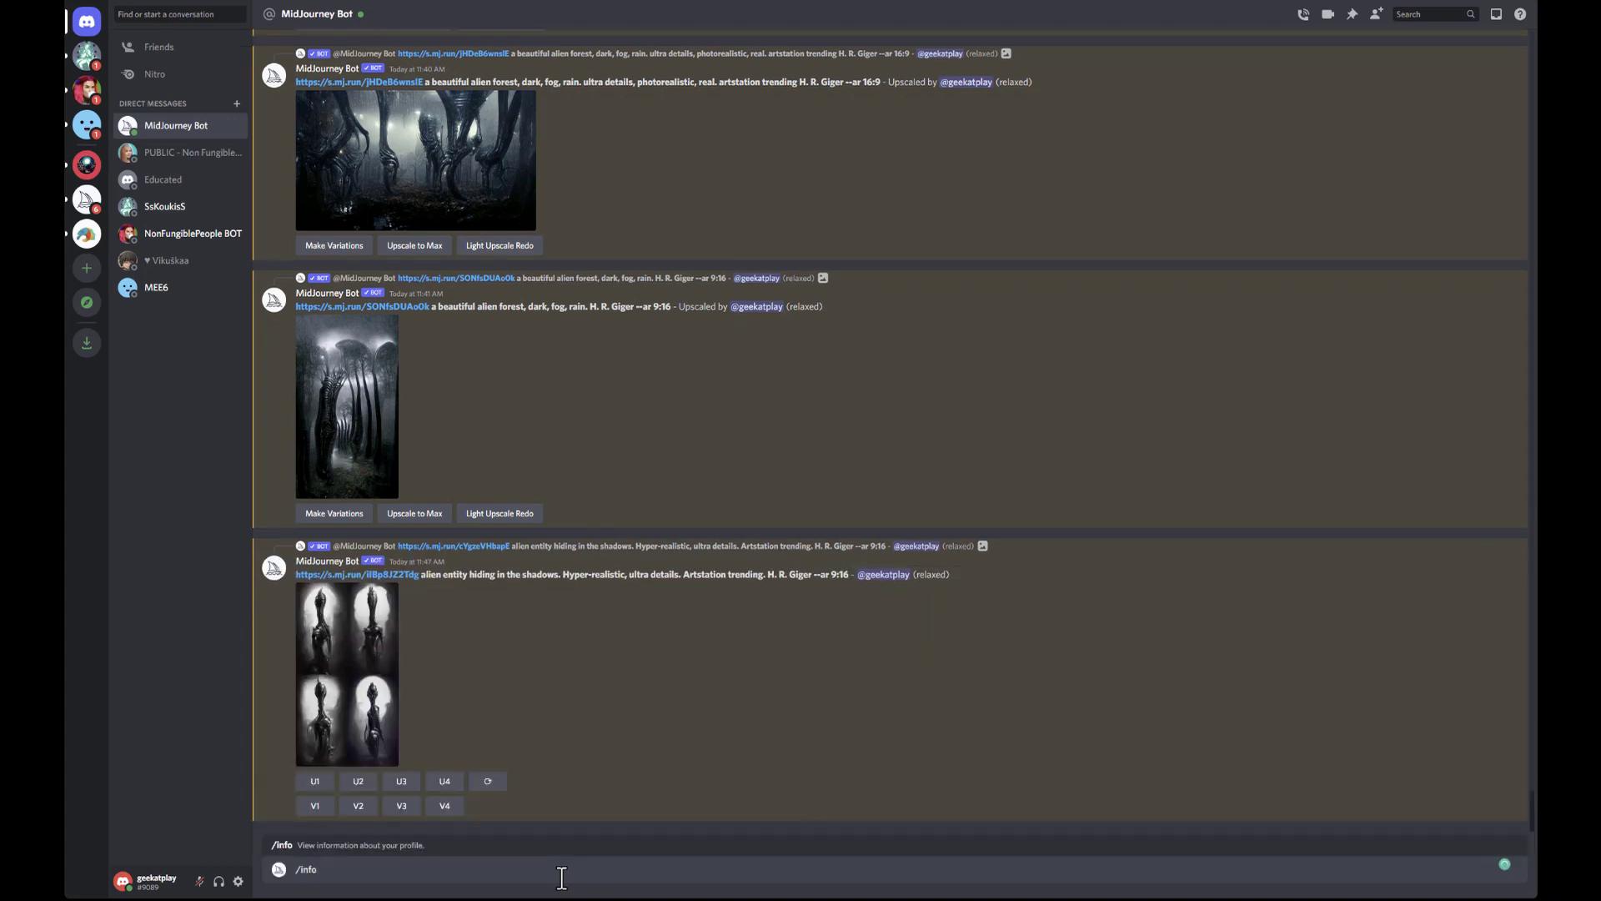
key(Return)
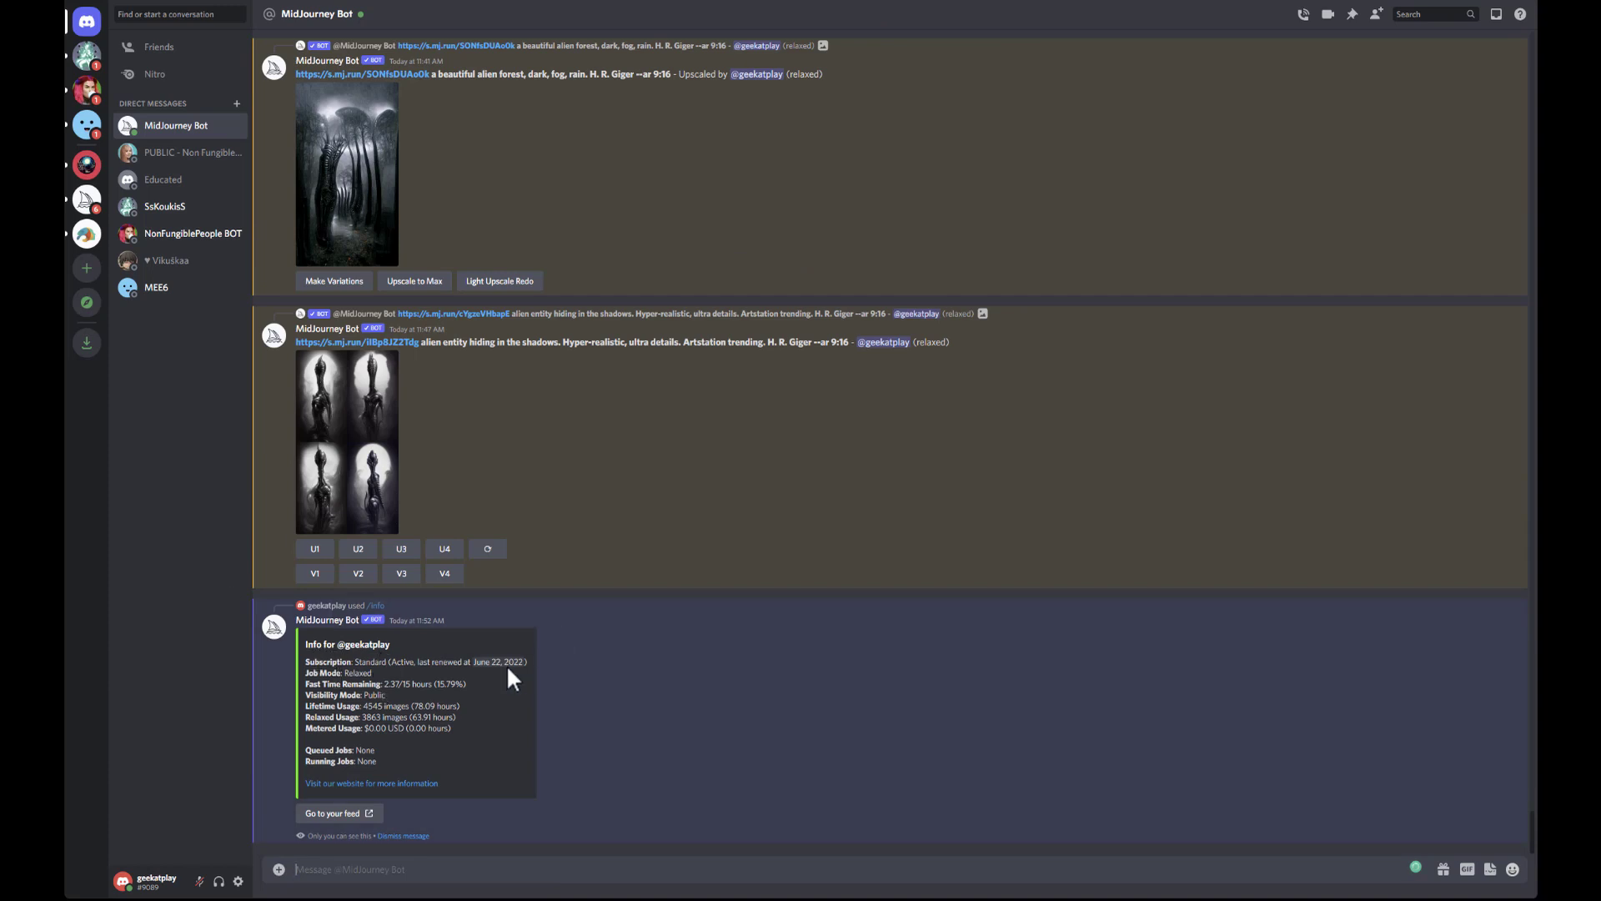
double_click(391, 684)
click(459, 664)
mouse_move(504, 665)
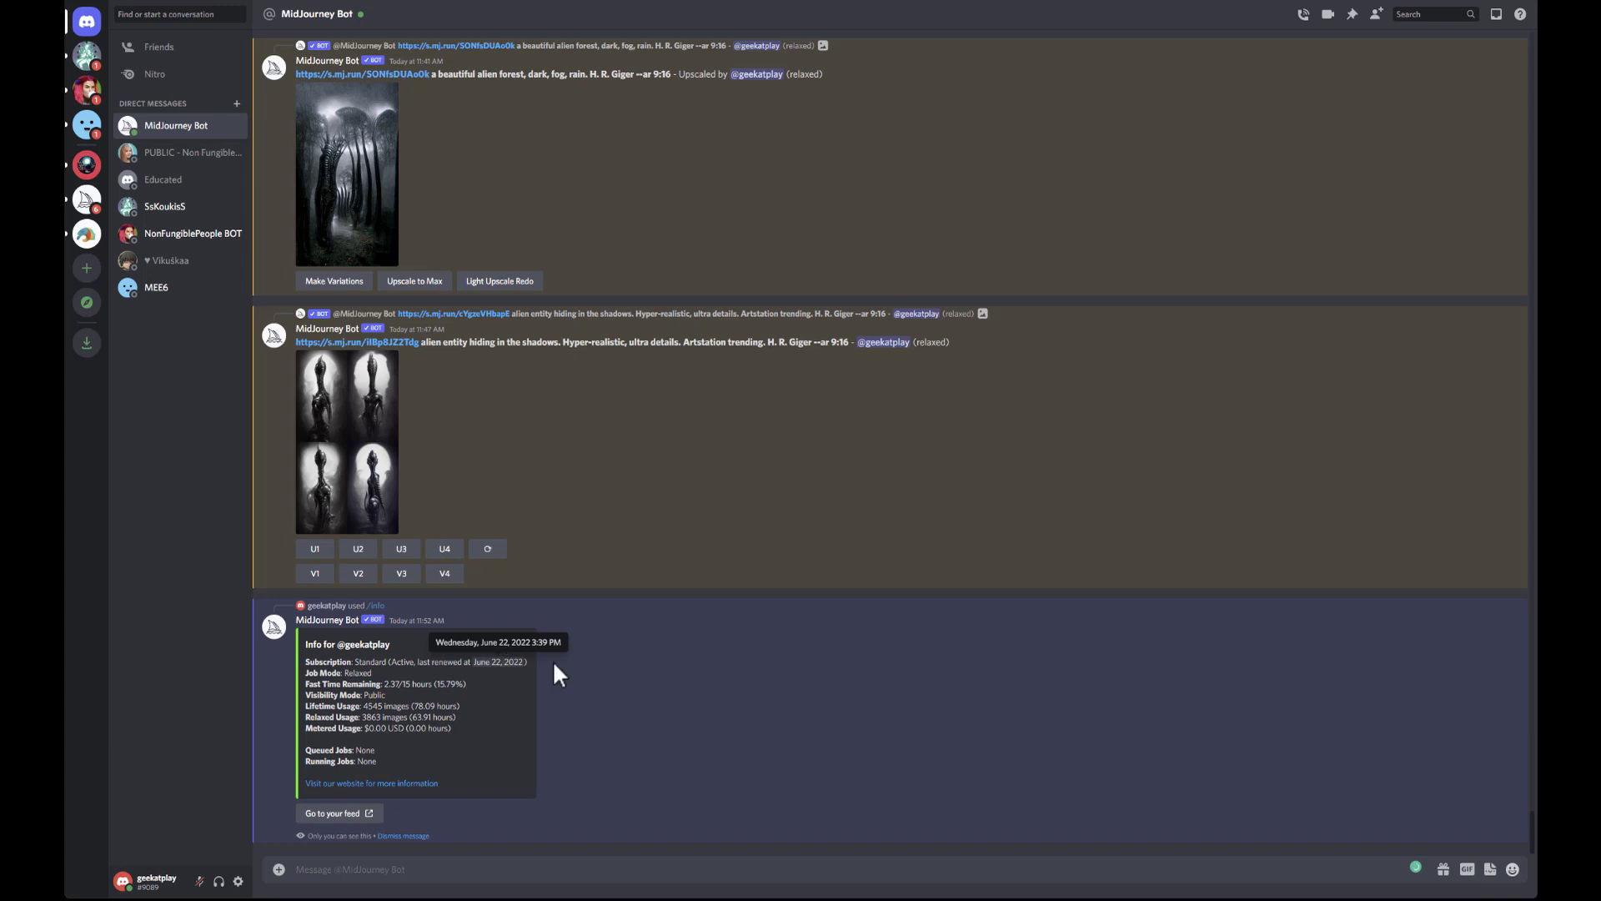
drag(469, 685, 378, 686)
click(455, 690)
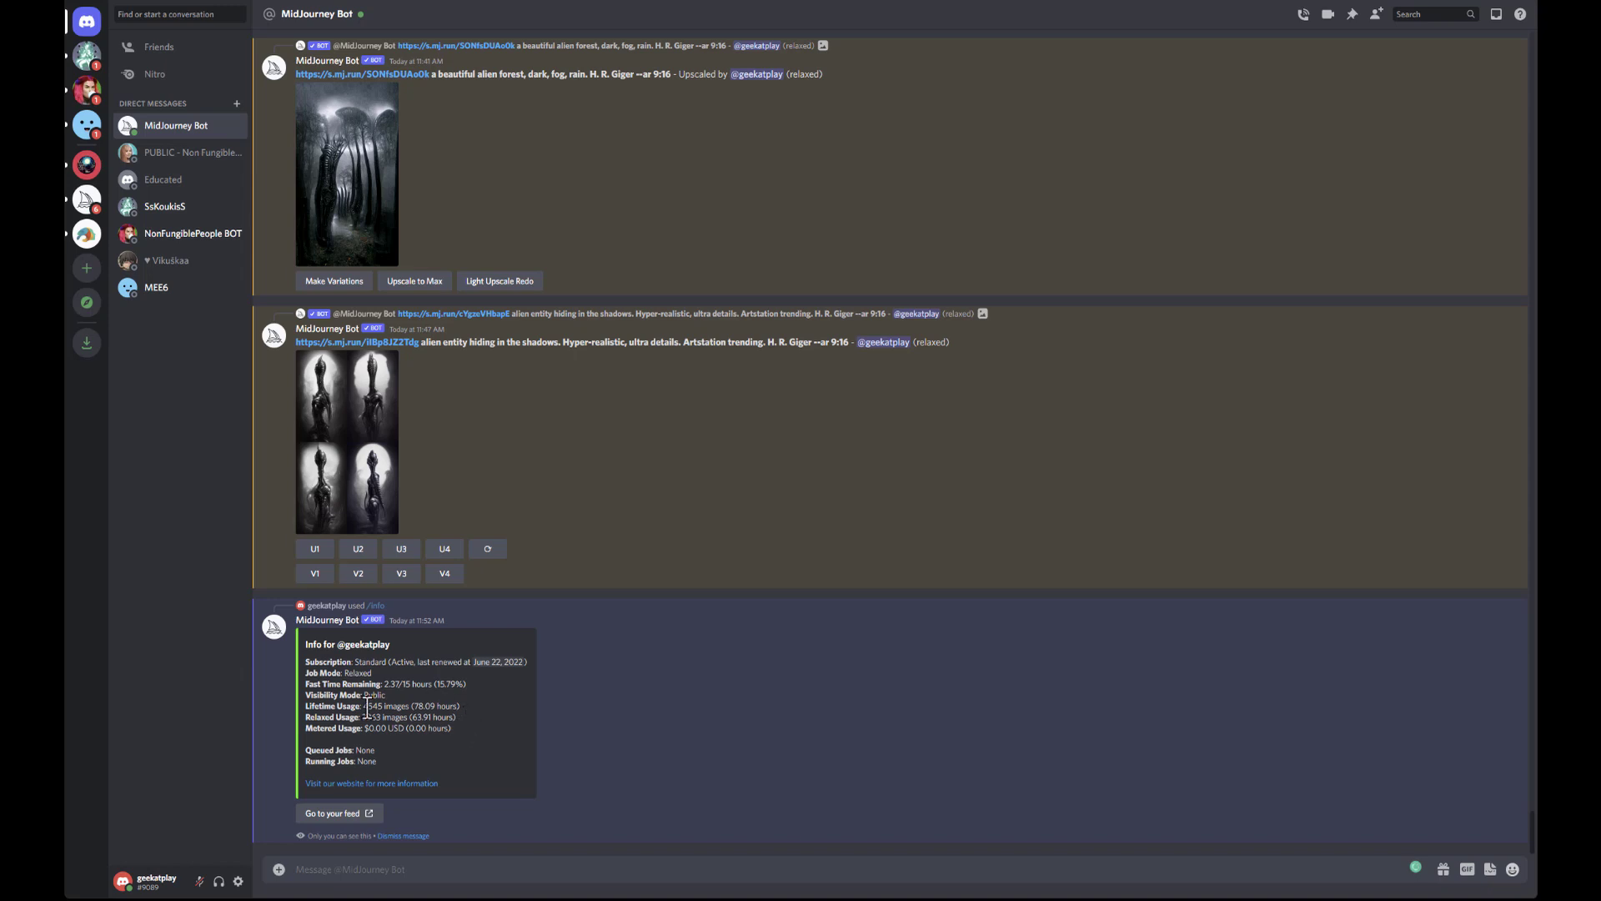
drag(362, 708, 386, 709)
drag(362, 717, 381, 717)
Step: Start an /imagine command with the prompt "landscape forest, winter, falling snow"
click(505, 863)
text(/)
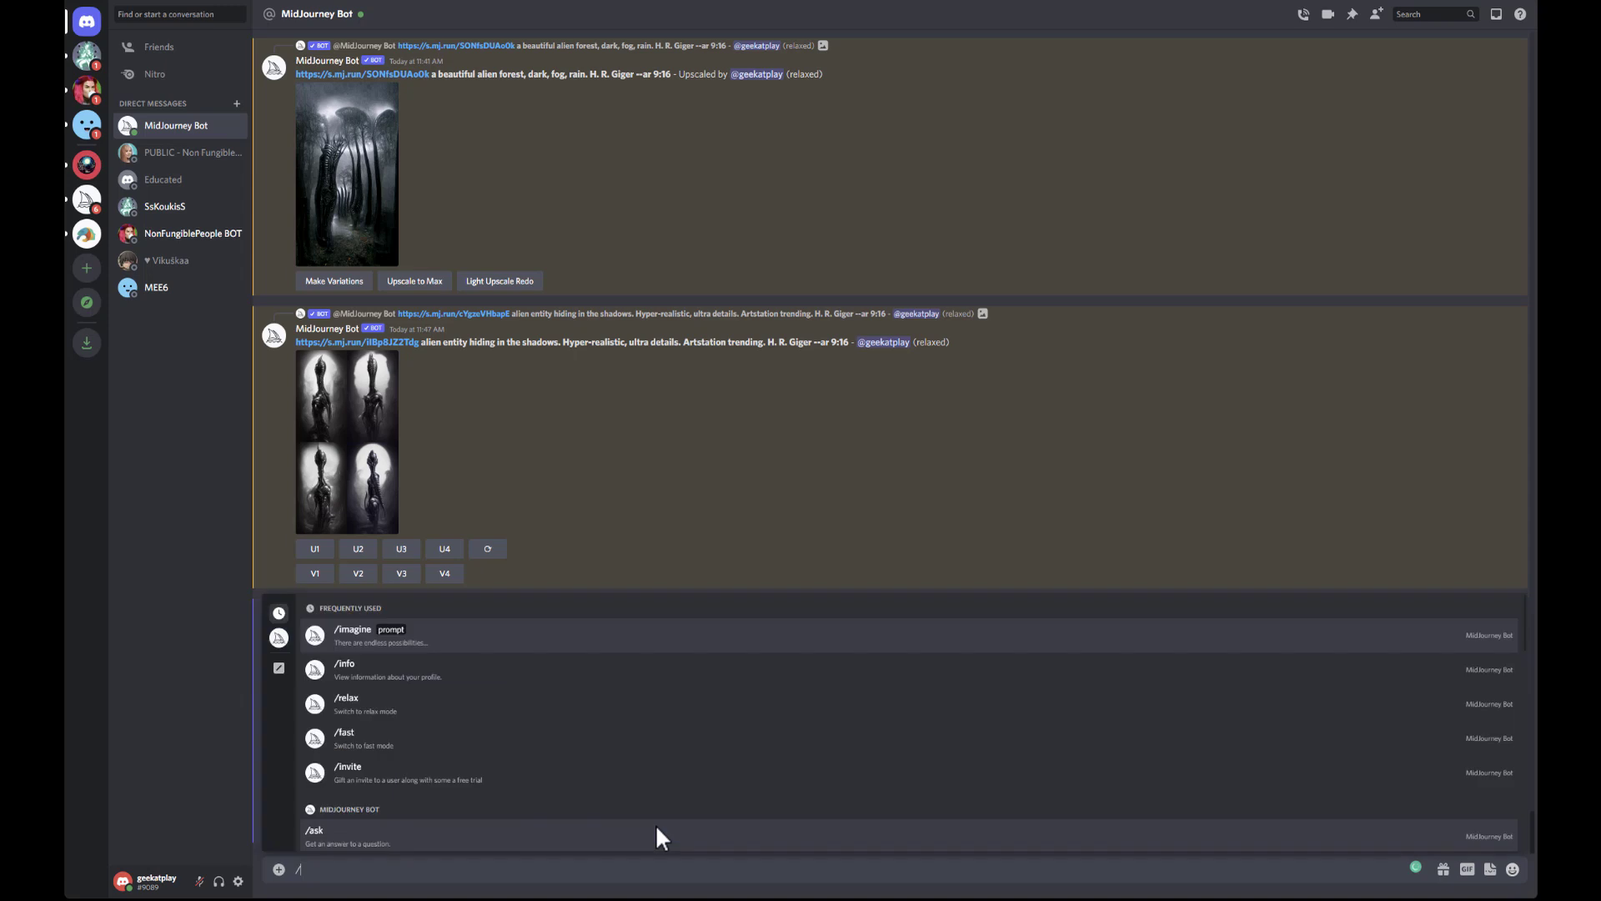
text(i)
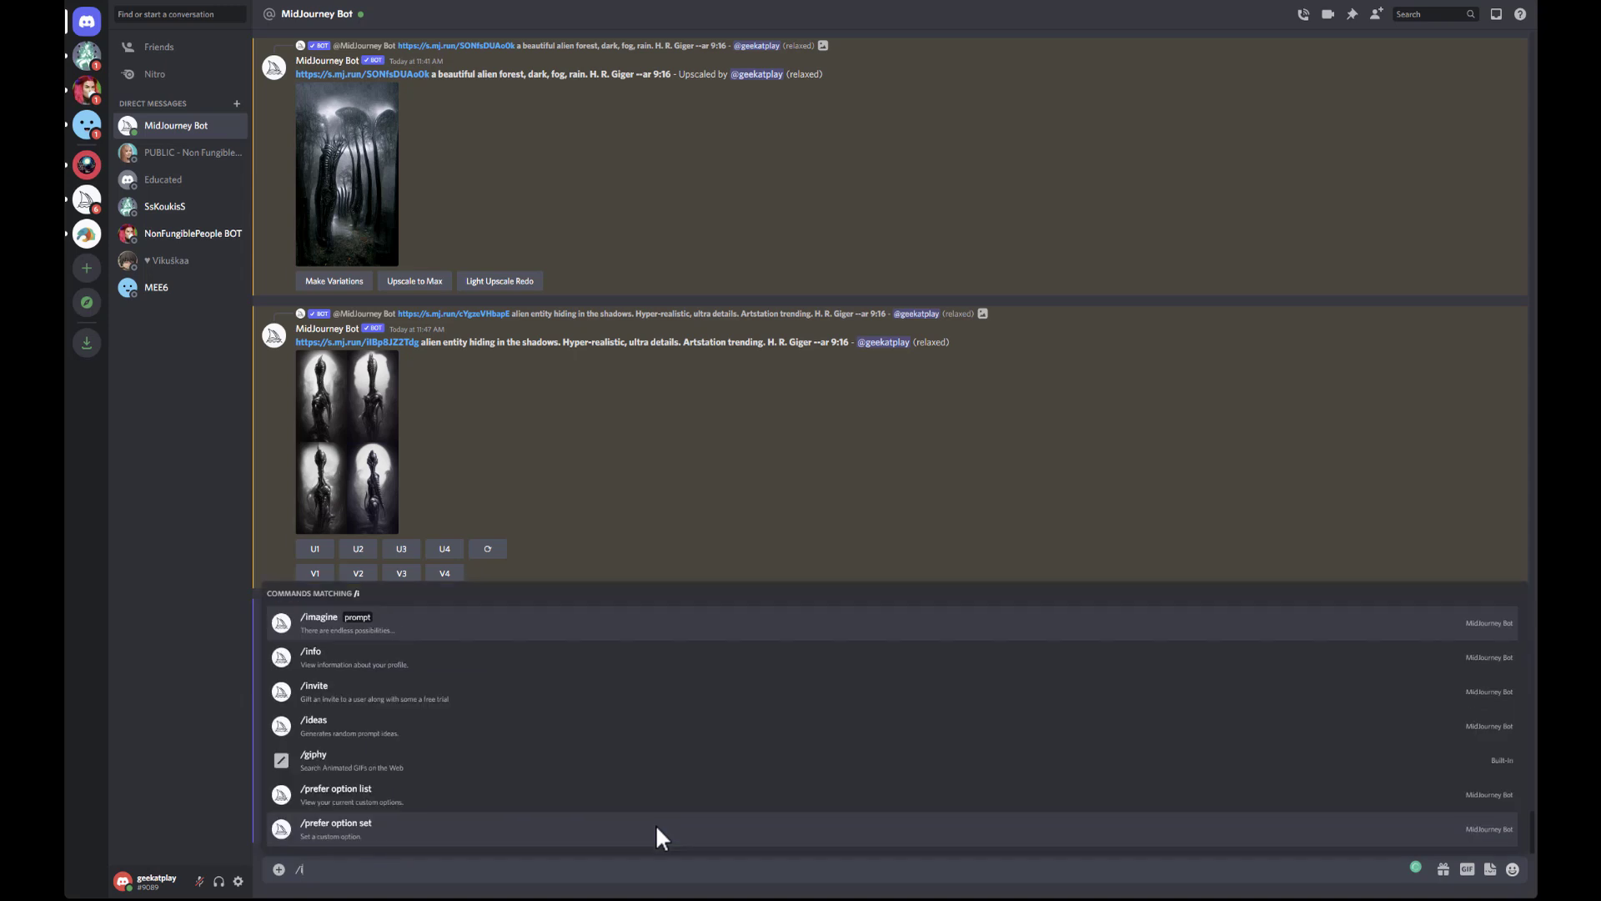
click(318, 631)
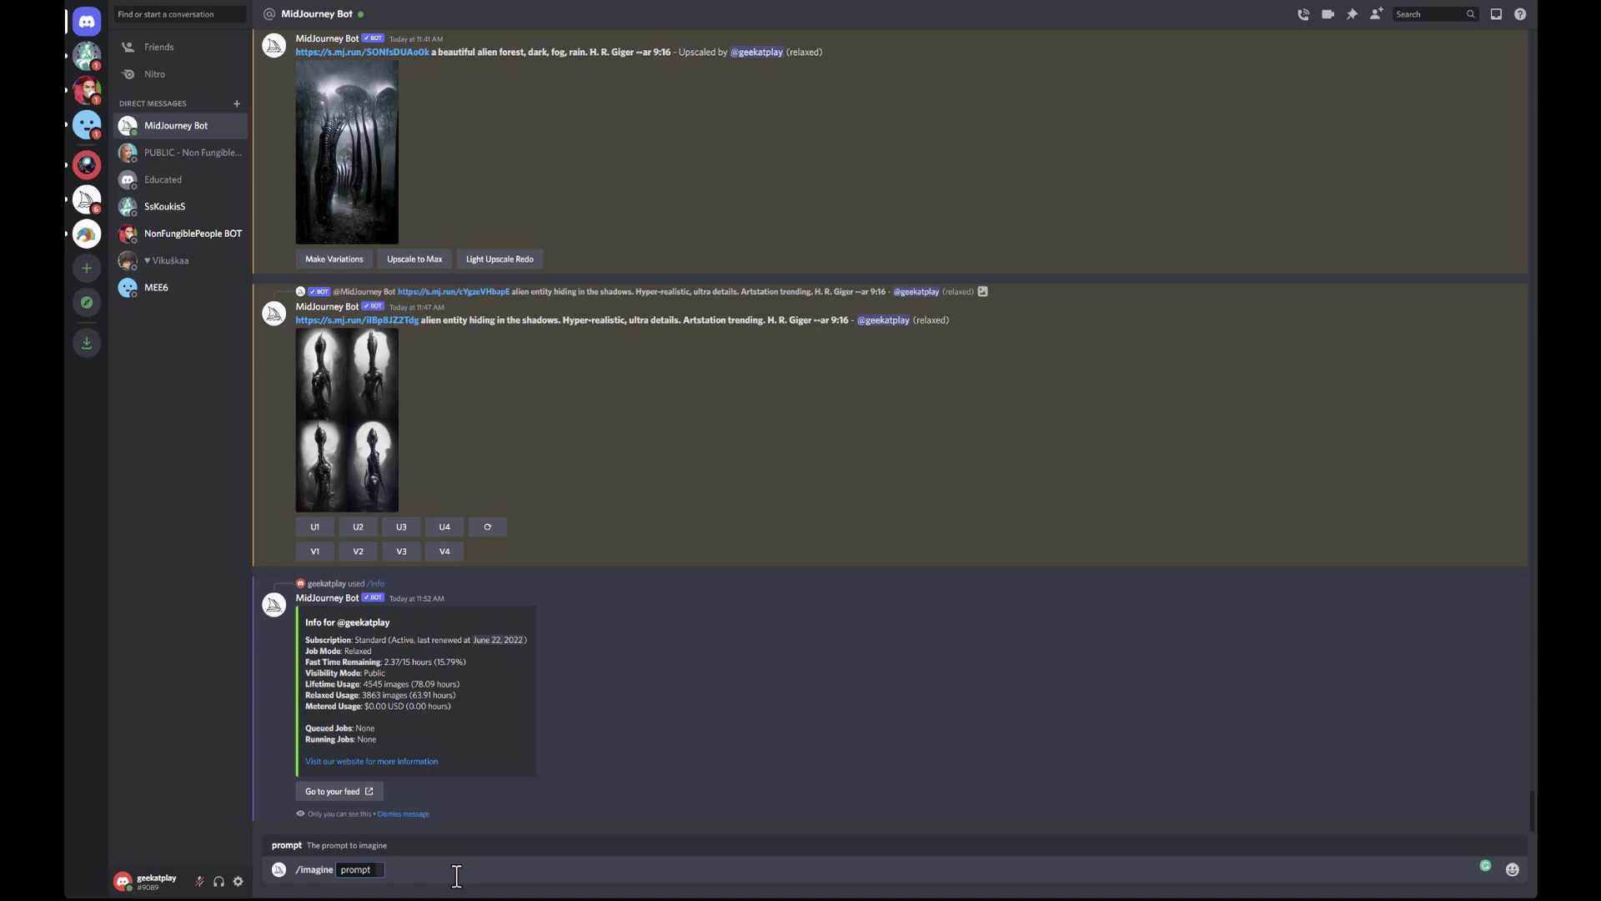
text(landscape forest, winter, falling snow)
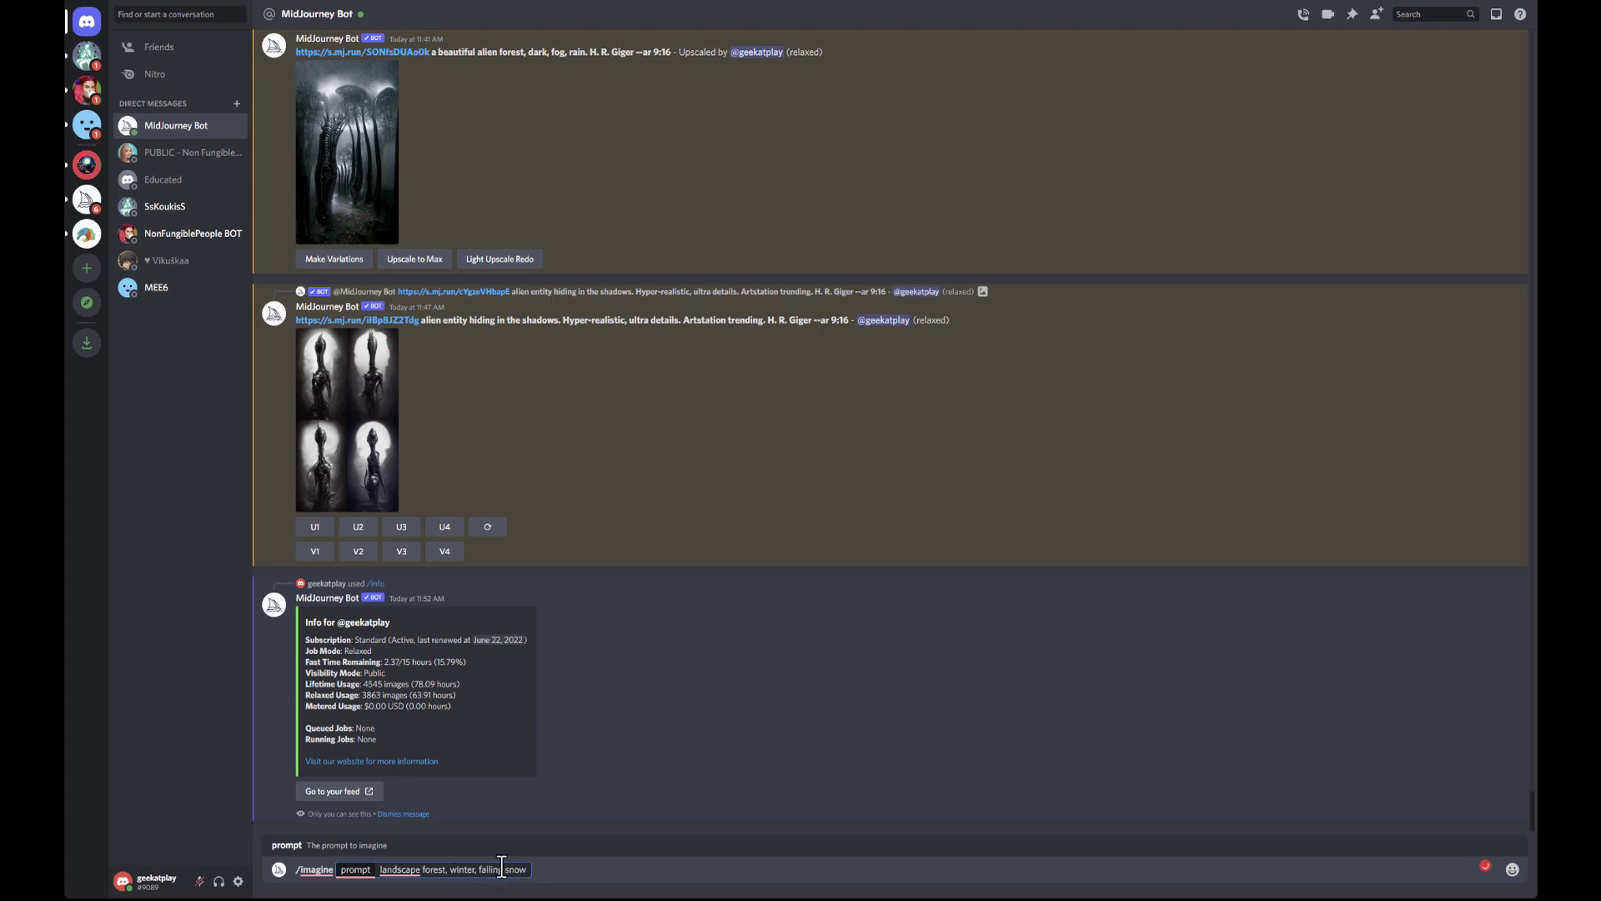
double_click(490, 870)
mouse_move(394, 874)
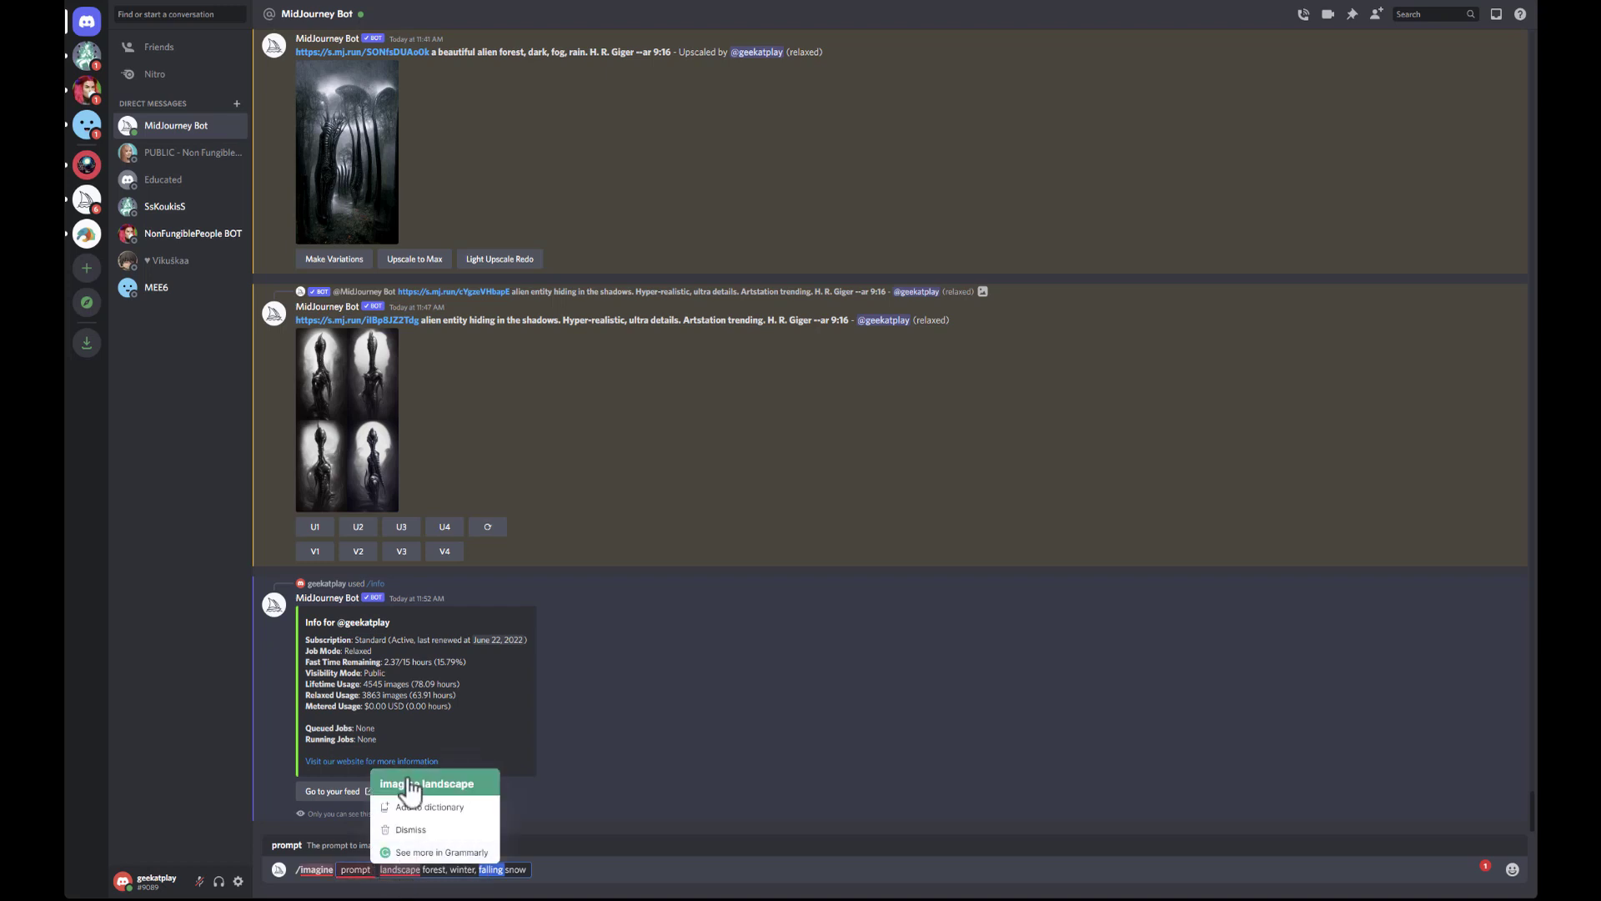
click(613, 870)
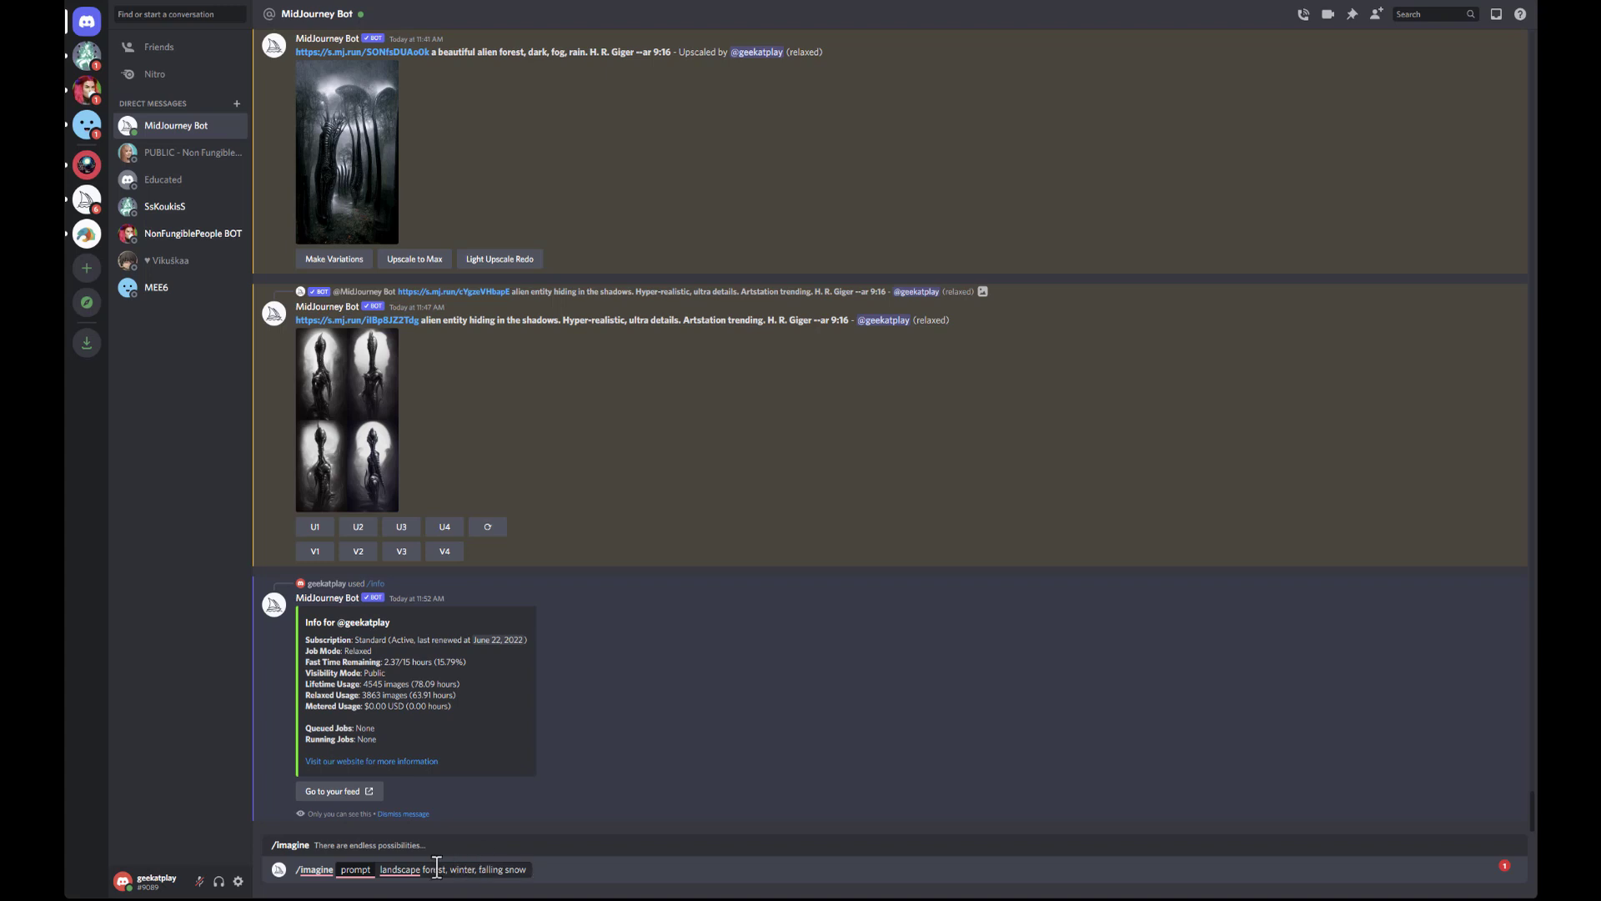
mouse_move(400, 871)
key(Left)
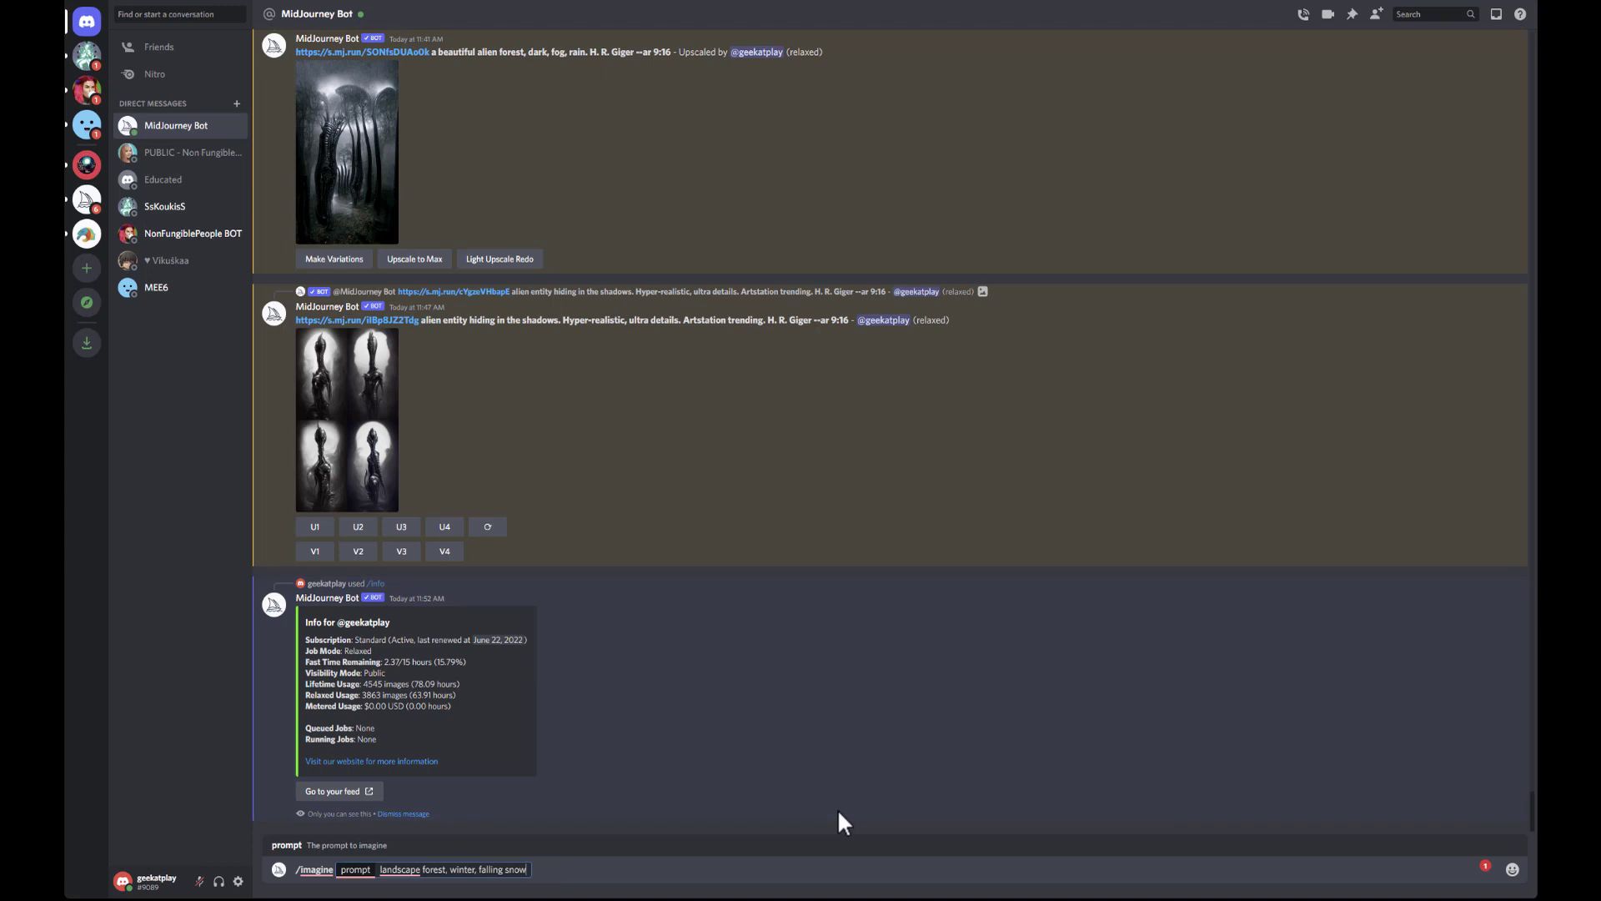
Step: Extend the winter forest prompt with "haze. high details, photorealistic"
text(, haze)
text(,)
text( haze. high)
text( details)
text(,)
text(photor)
text(ealis)
text(tic)
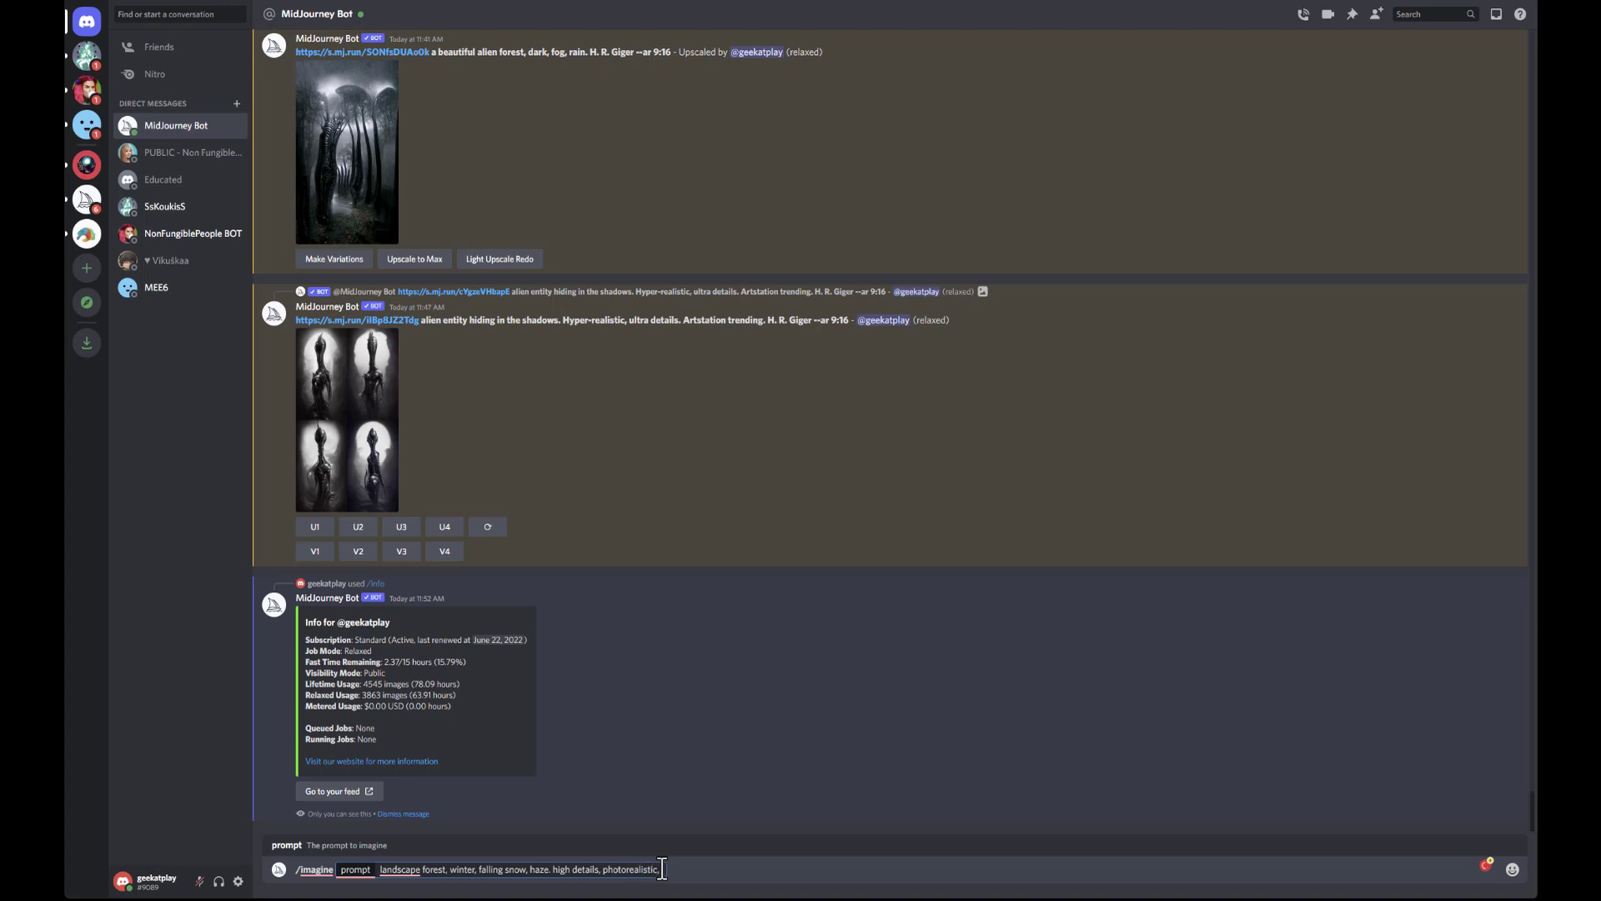
Step: Finish the prompt with "cinematic. --ar 16:9", copy its text for reuse and submit it
text(, cinematic)
key(BackSpace)
text(--ar 16:9)
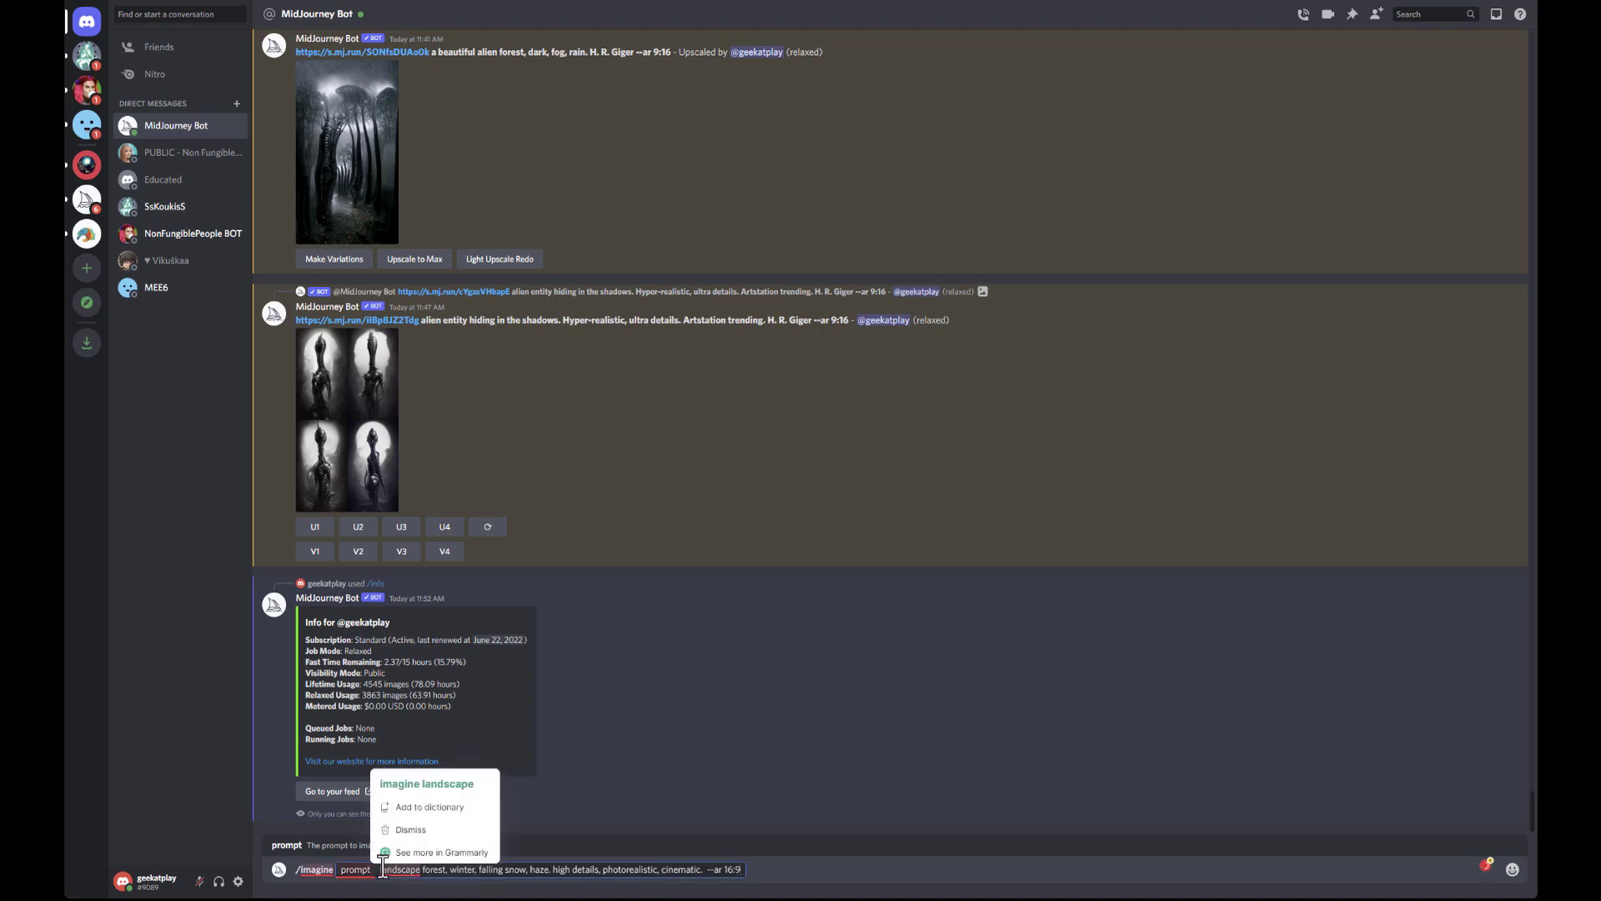
drag(380, 868, 752, 871)
key(ctrl+c)
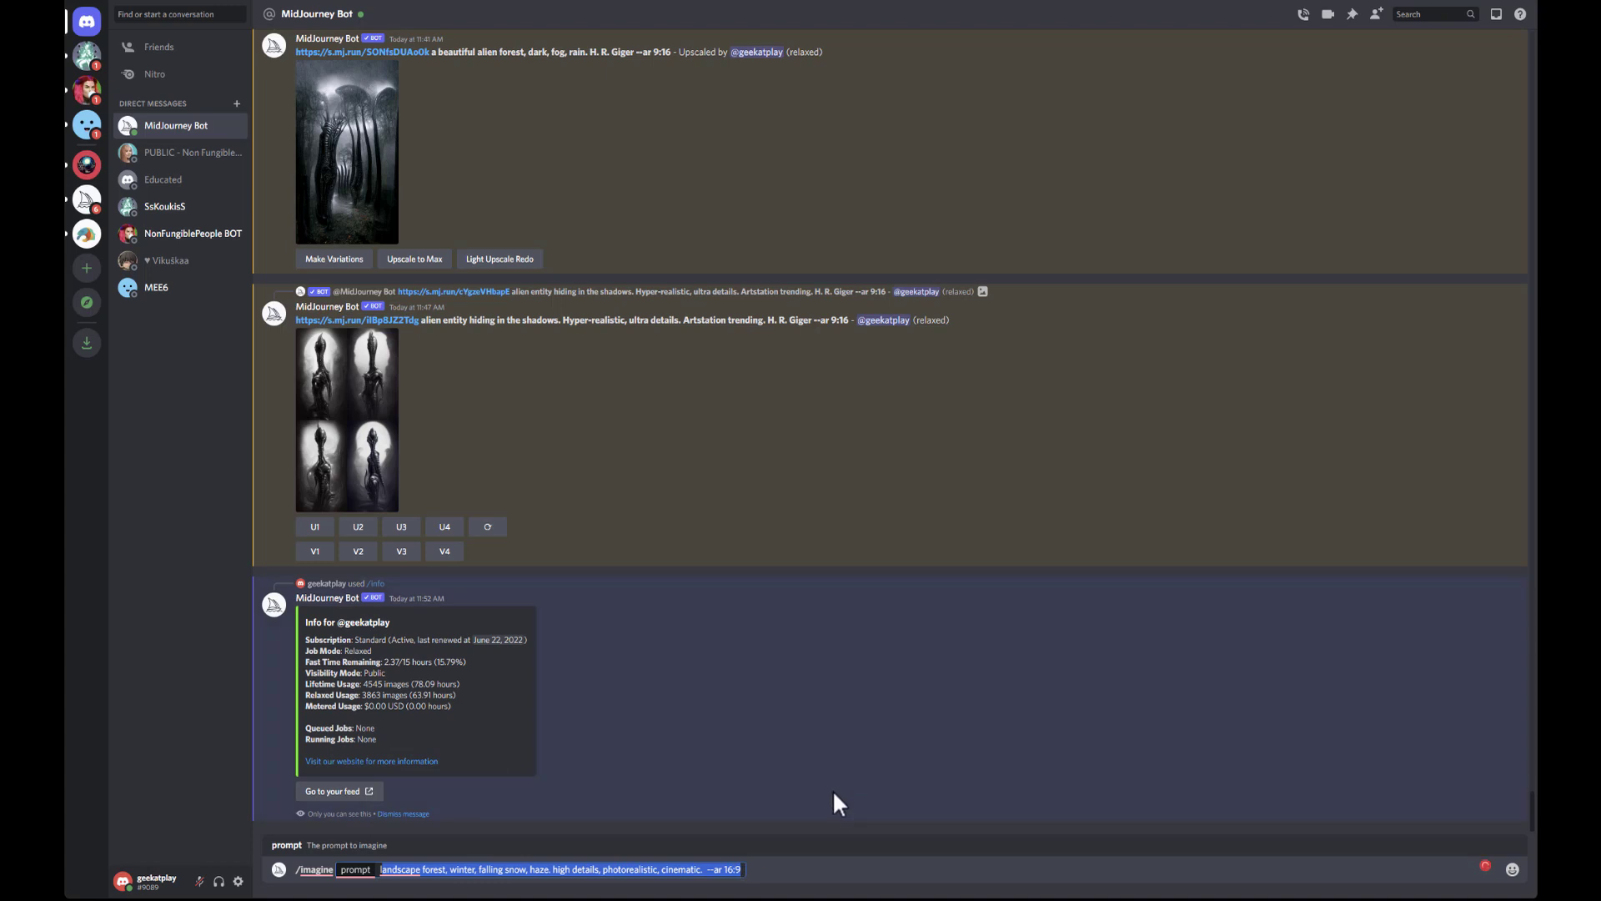
click(747, 872)
key(Return)
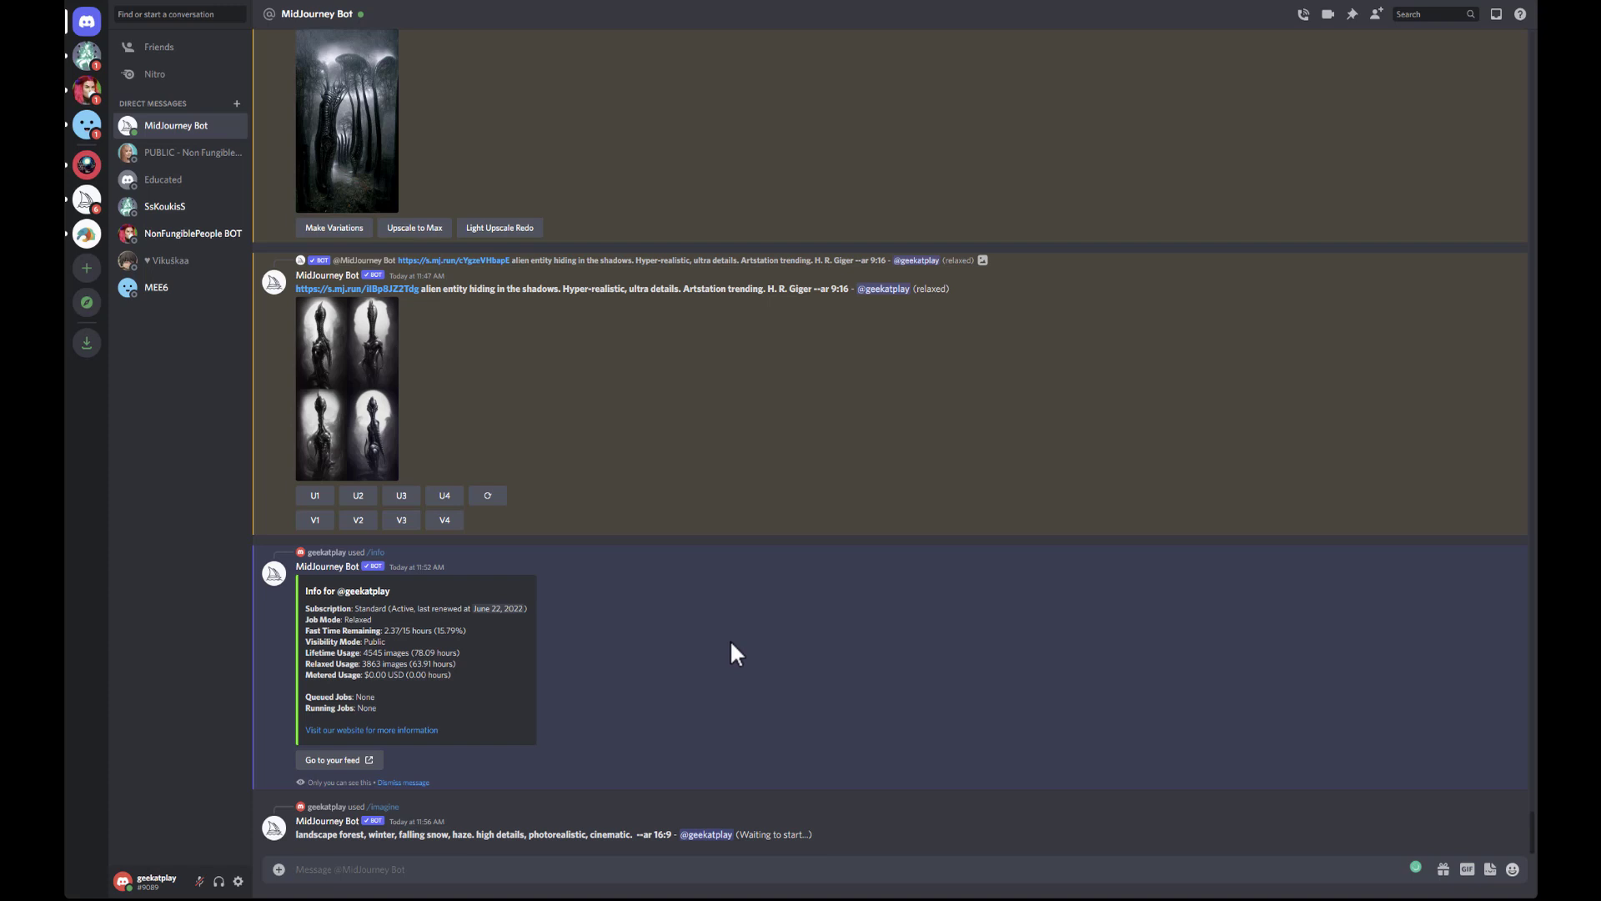
Step: Try to submit the copied prompt with "artstation trending" added before --ar 16:9, without the /imagine command
key(ctrl+v)
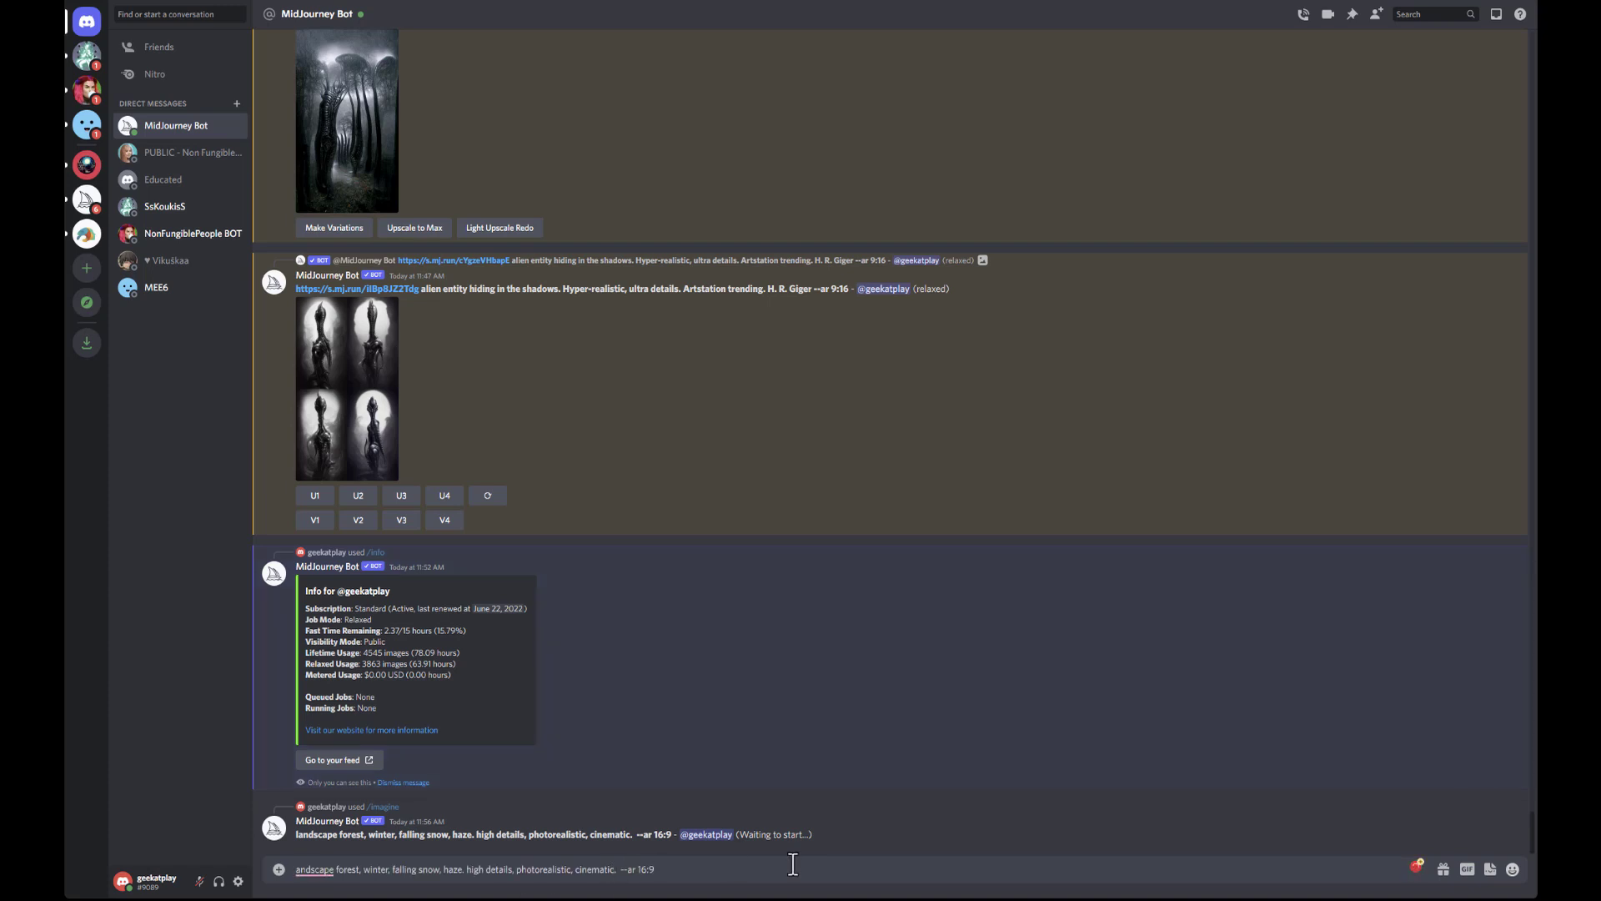
text(artstation trending)
mouse_move(645, 858)
click(780, 871)
key(Return)
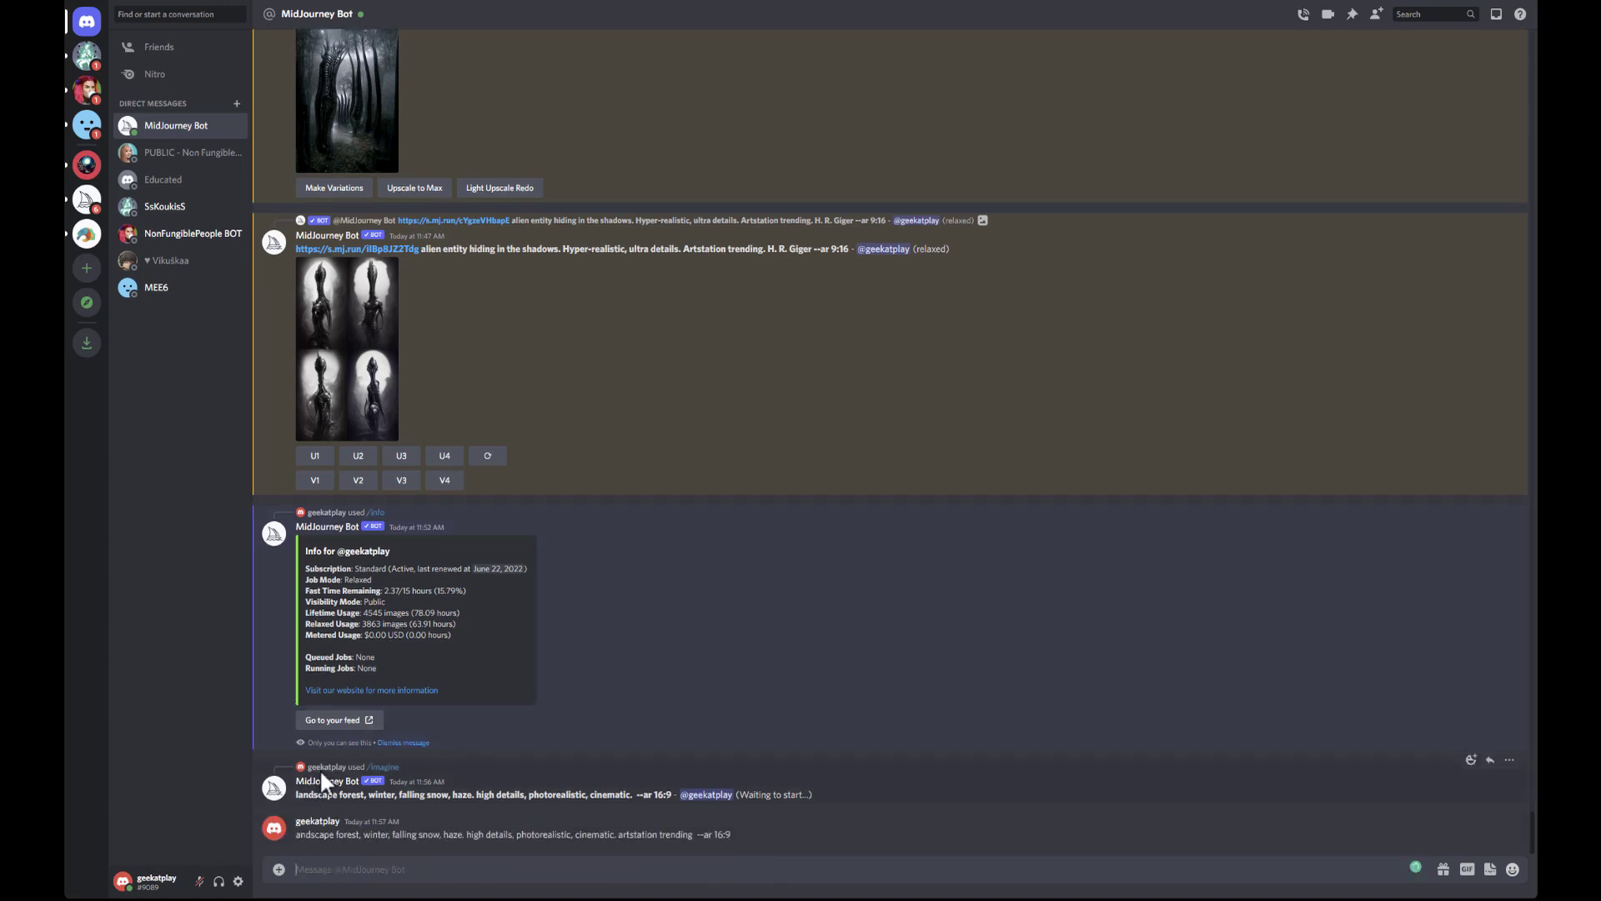
Step: Submit the copied prompt through /imagine, restoring the missing "l" of "landscape" and adding "artstation trending" before --ar 16:9
text(/im)
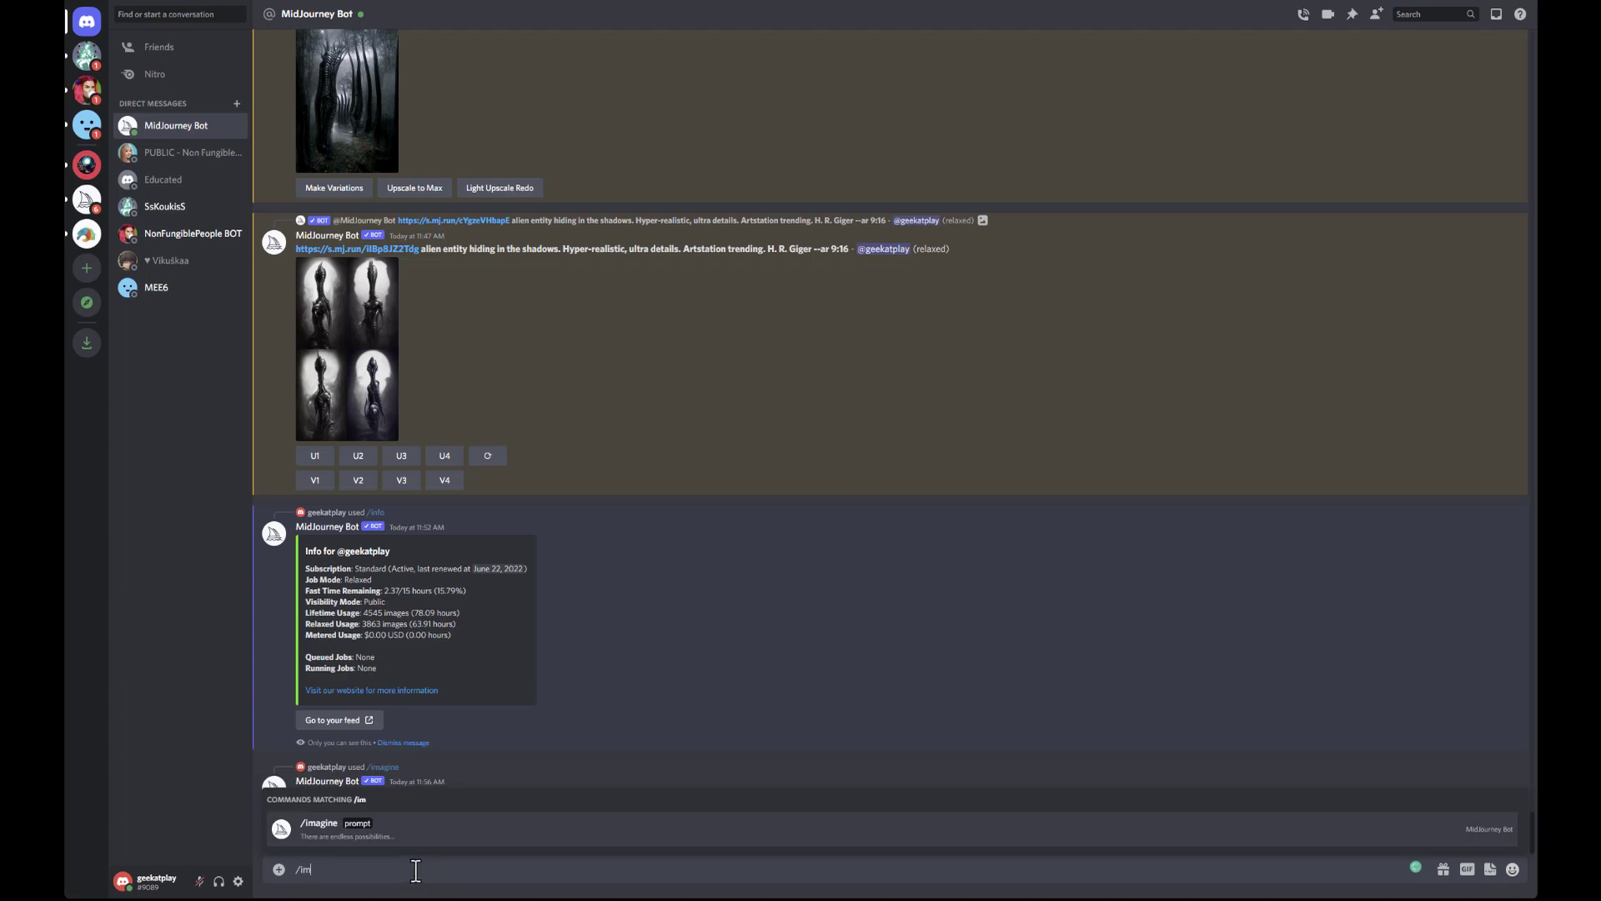
click(331, 830)
key(ctrl+v)
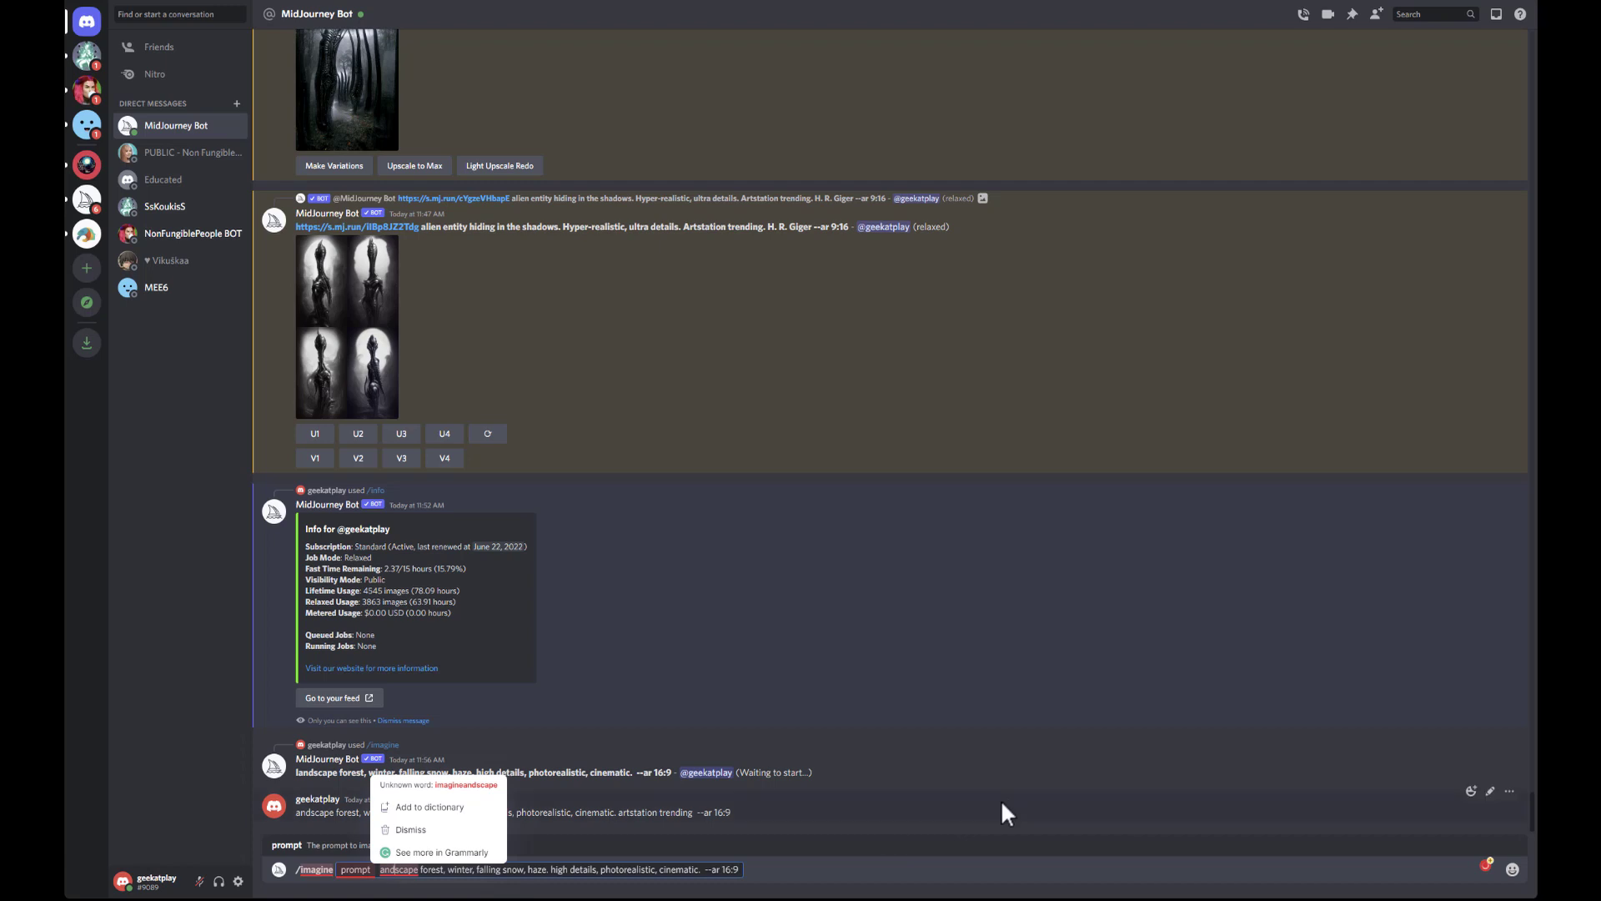
key(Left)
text(l)
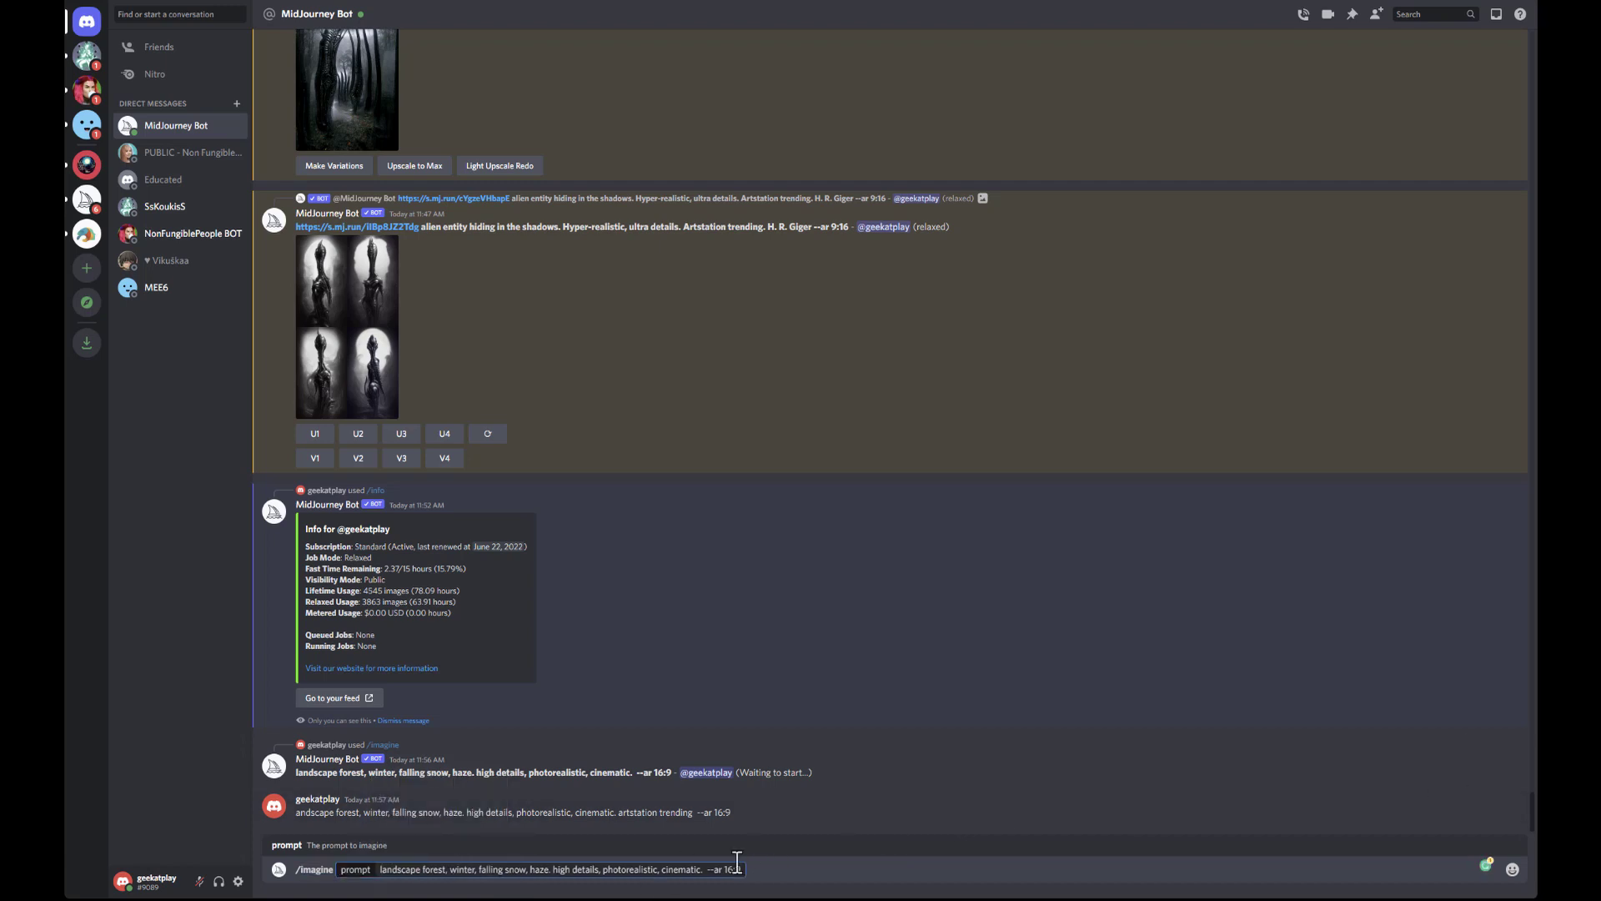
click(703, 869)
key(BackSpace)
text(. artstation trending)
key(Return)
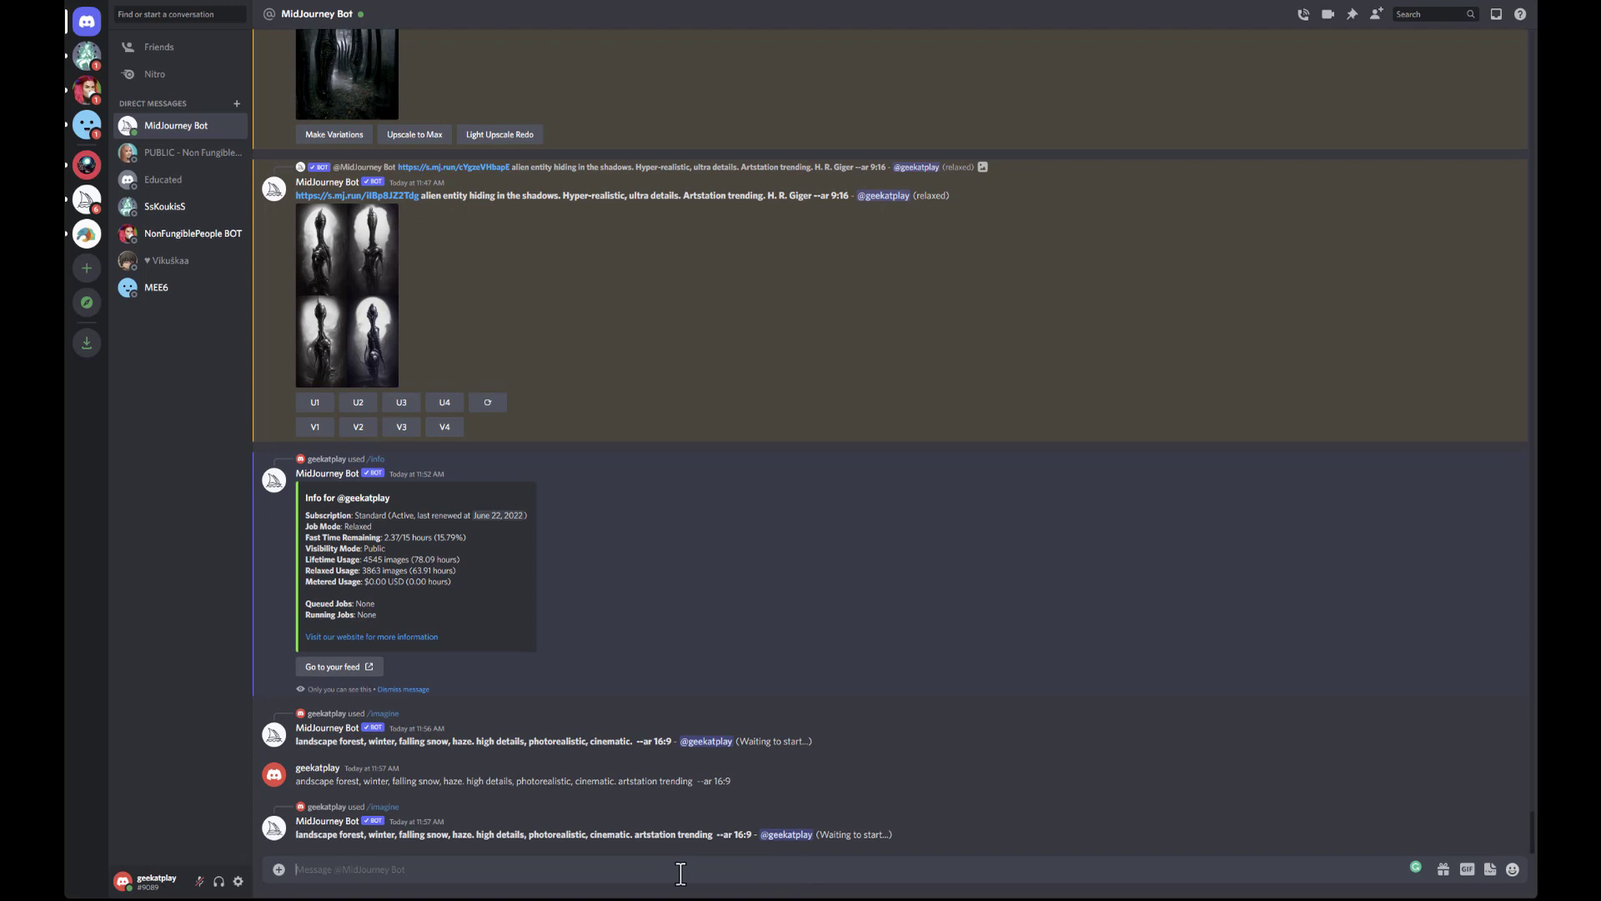
Step: Submit another /imagine version of the copied landscape prompt, correcting its first word and adding "H.R. Giger" before --ar 16:9
text(/im)
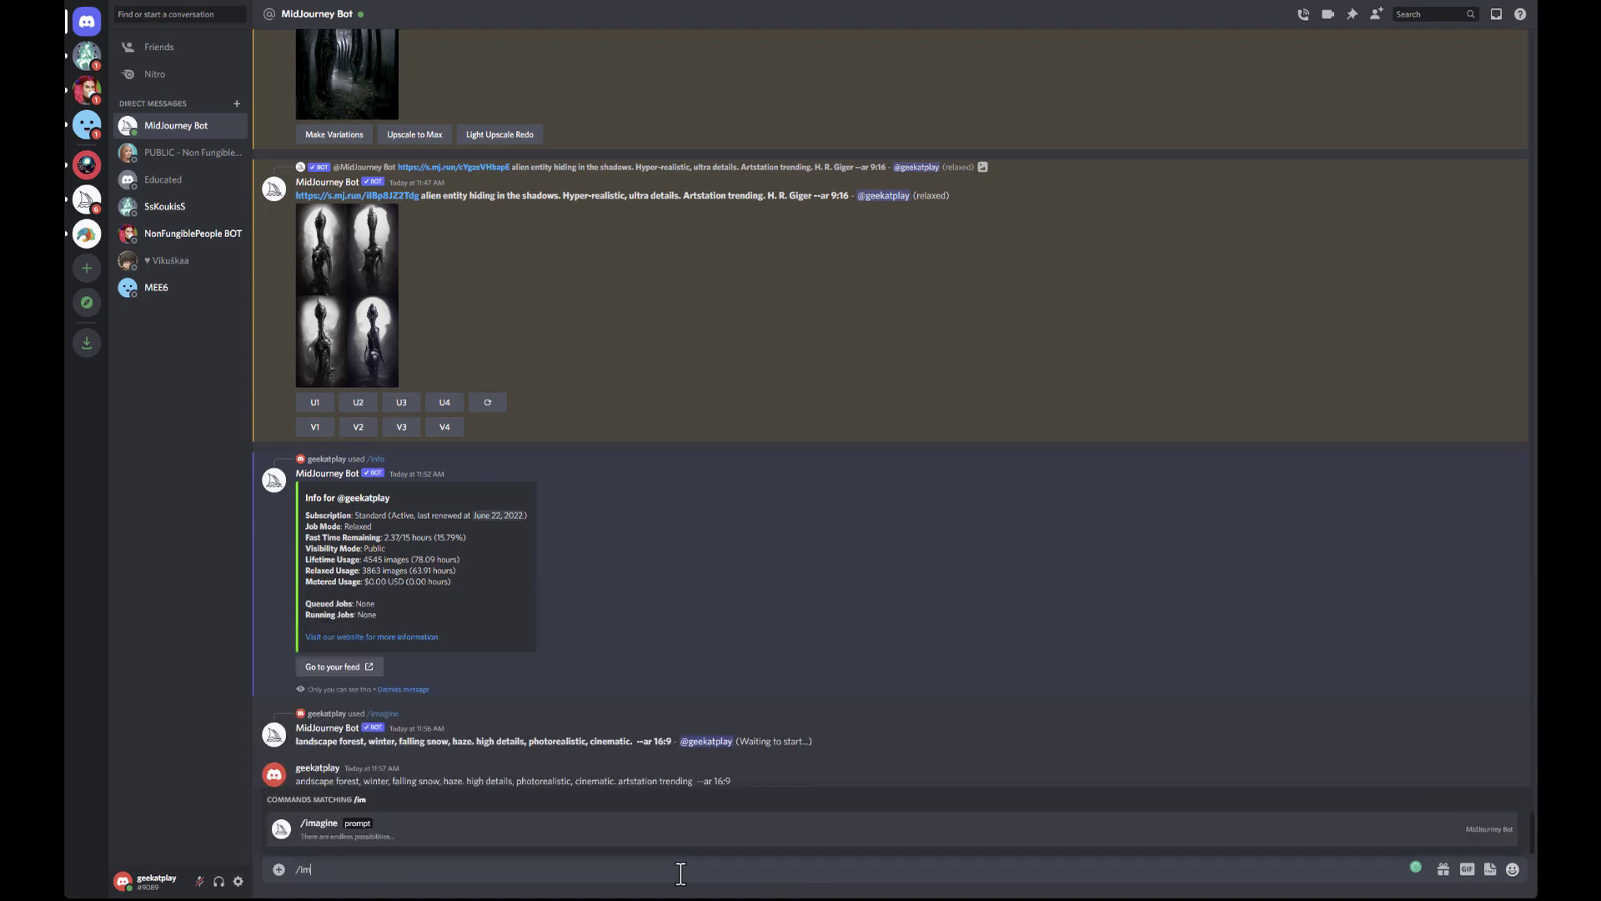
click(315, 826)
key(ctrl+v)
mouse_move(402, 871)
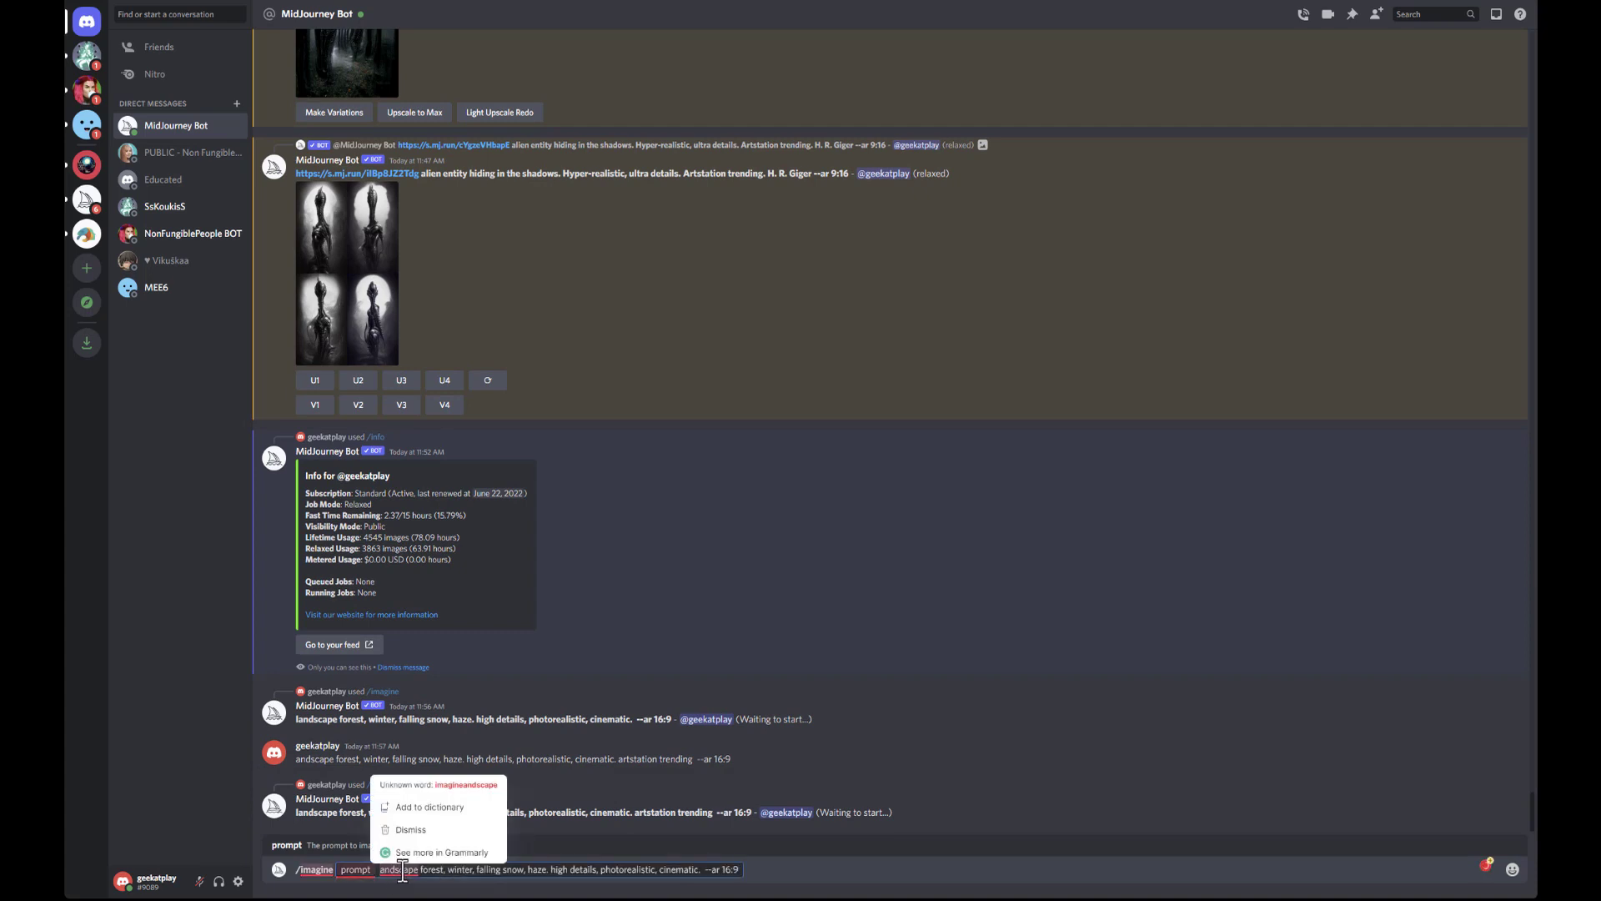
text(l)
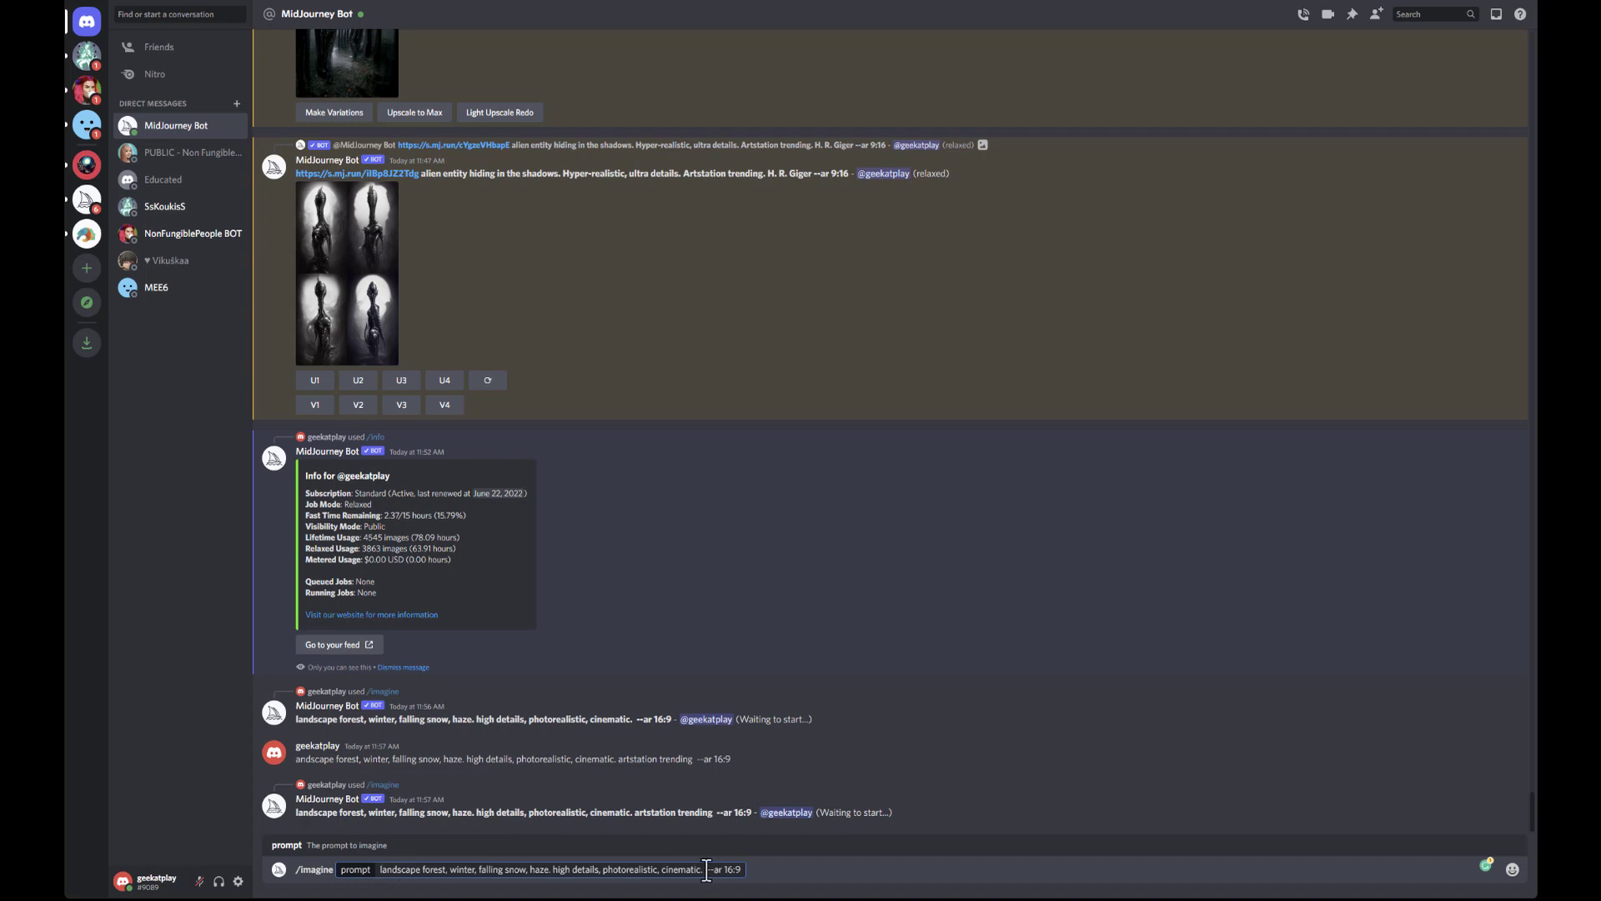
text(H.R. Giger)
key(Return)
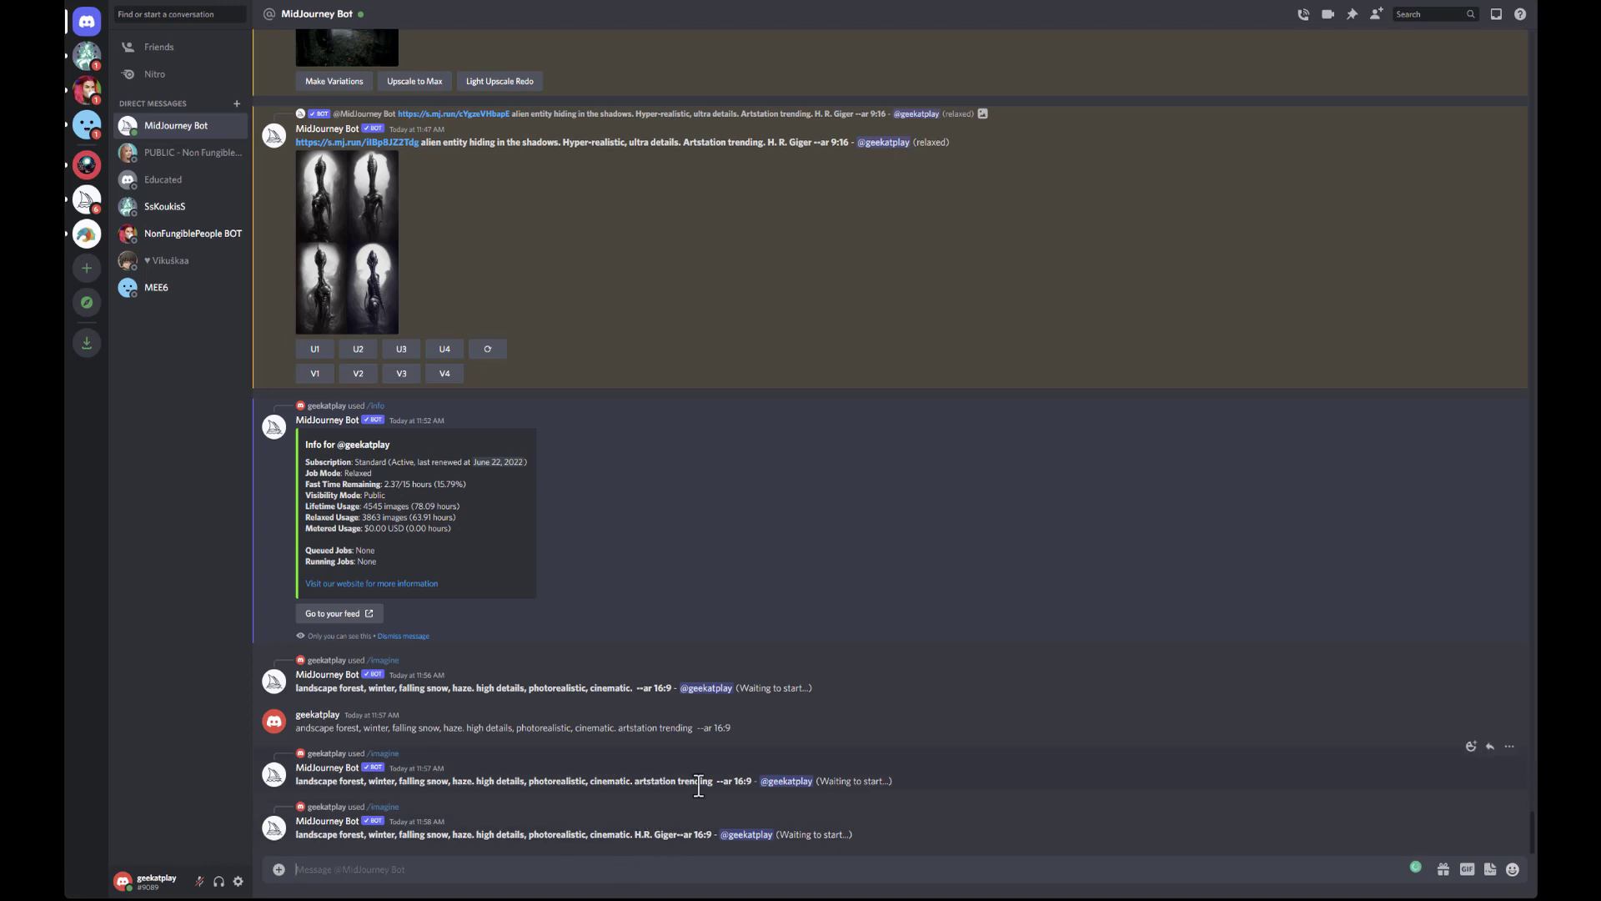
Step: Submit a further /imagine version of the corrected landscape prompt with "watercolor" added before --ar 16:9
click(680, 872)
text(/im)
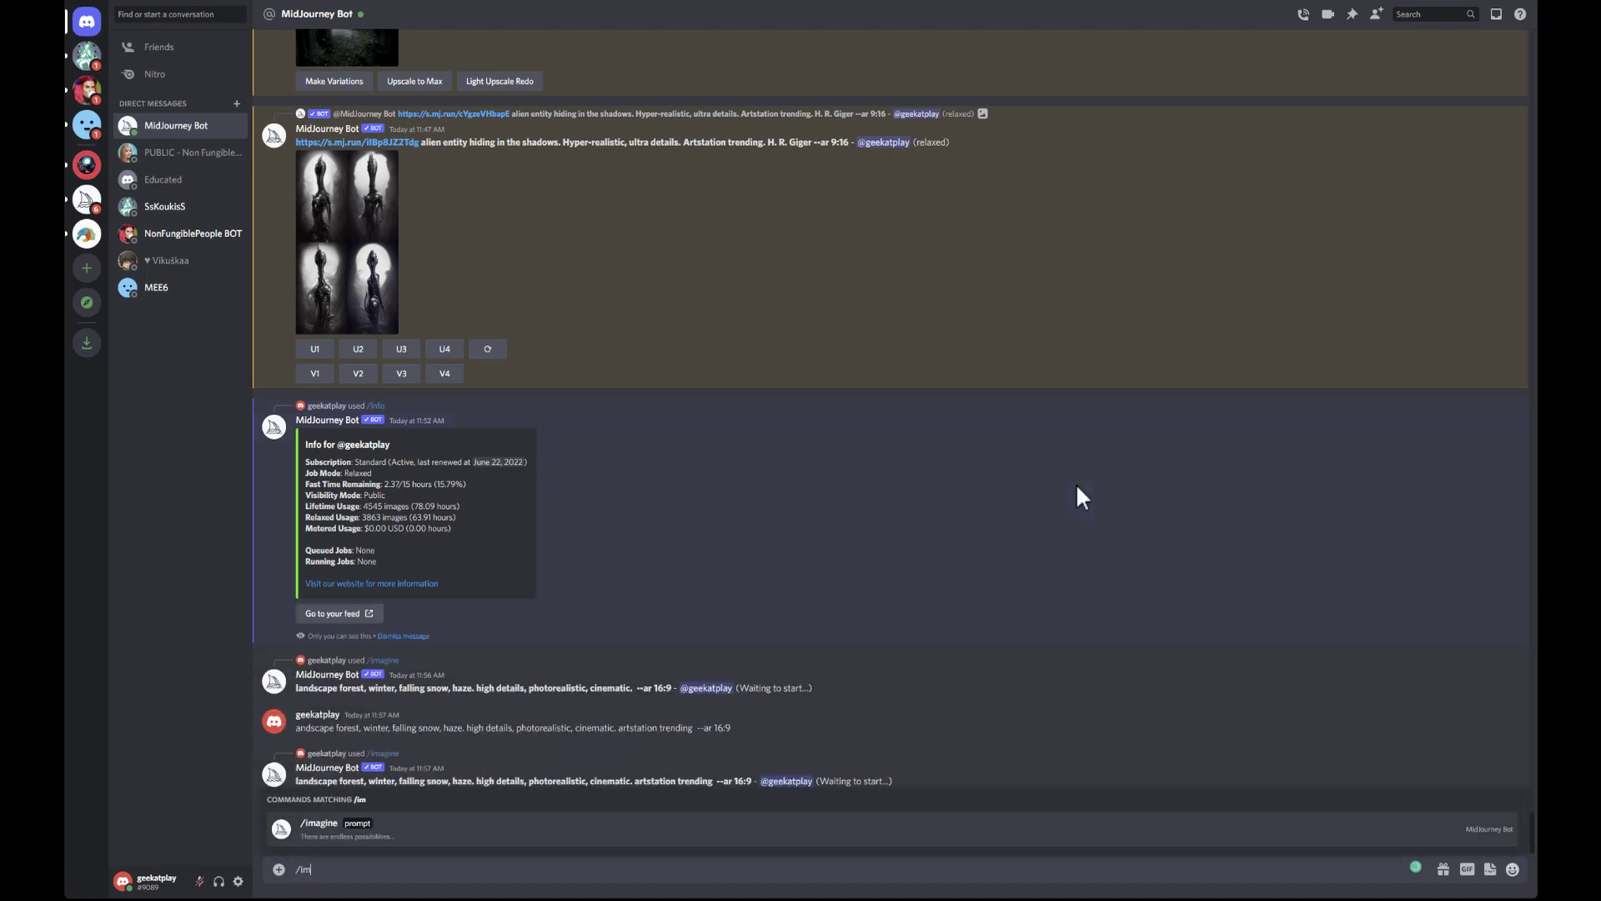
key(Tab)
key(ctrl+v)
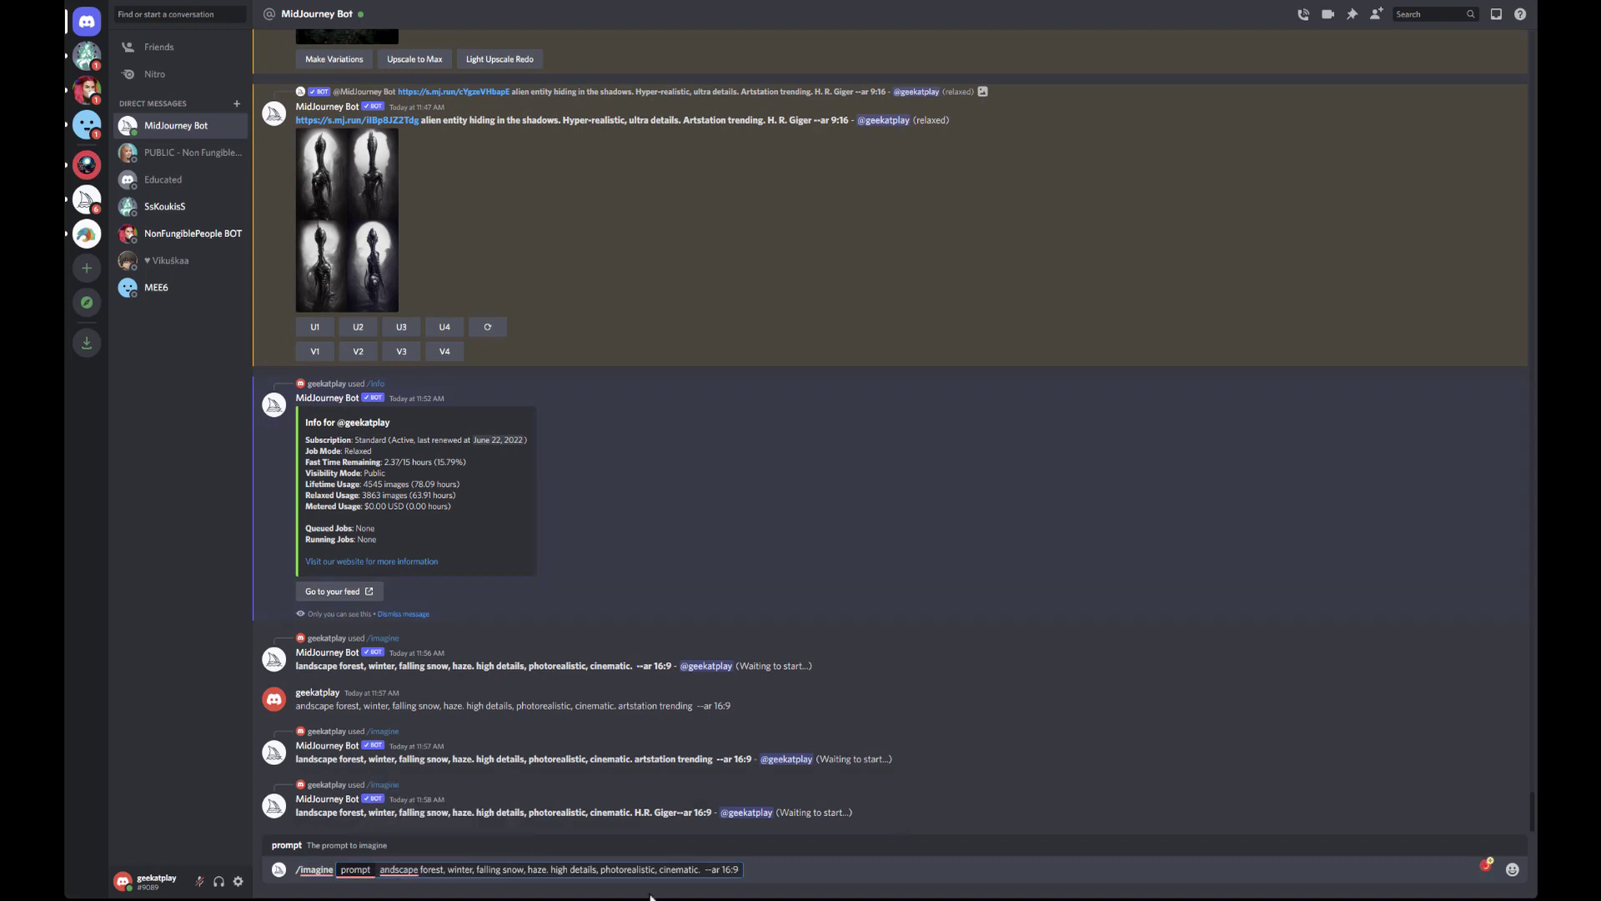
text(l)
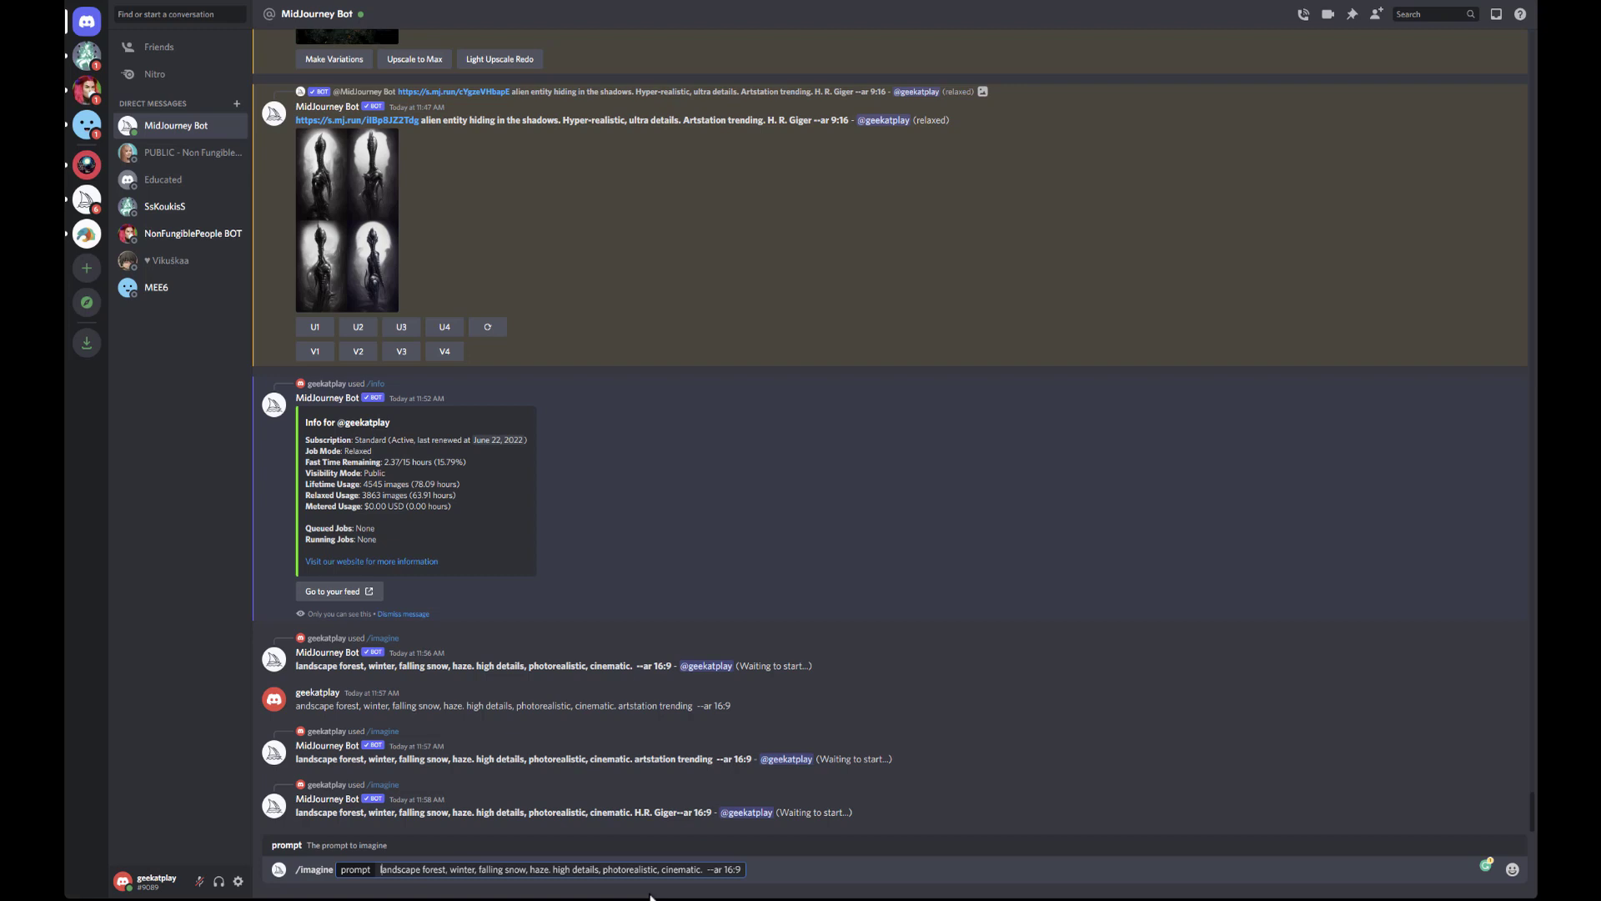
click(708, 872)
text(watercolor)
key(Return)
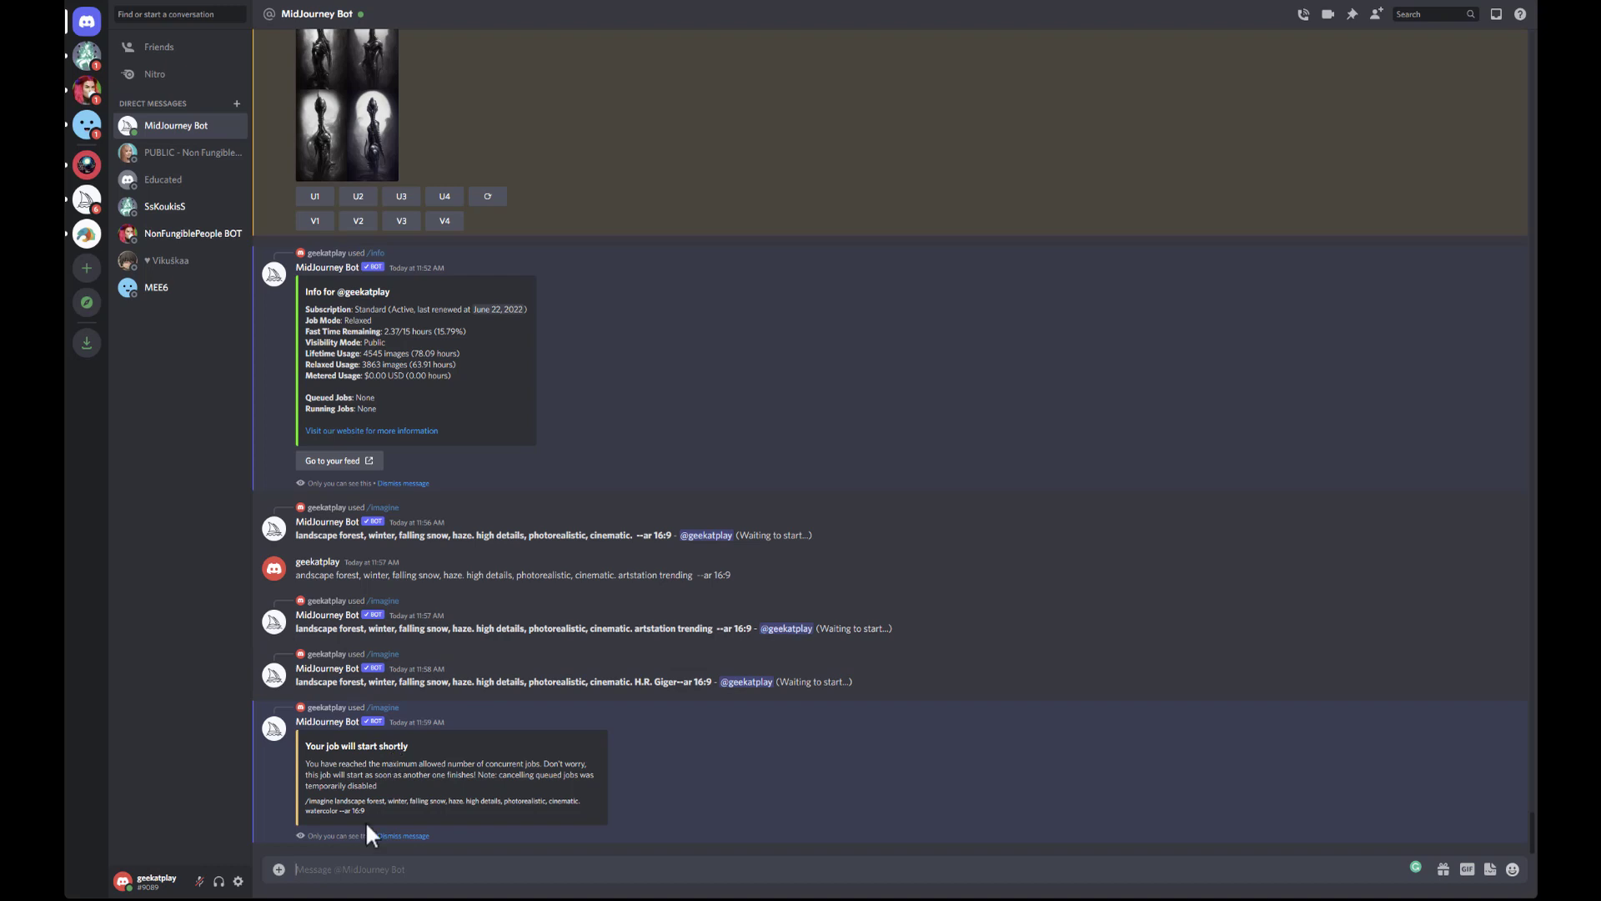
Step: Request the profile information again with /info and check the queued jobs and the job mode
text(/)
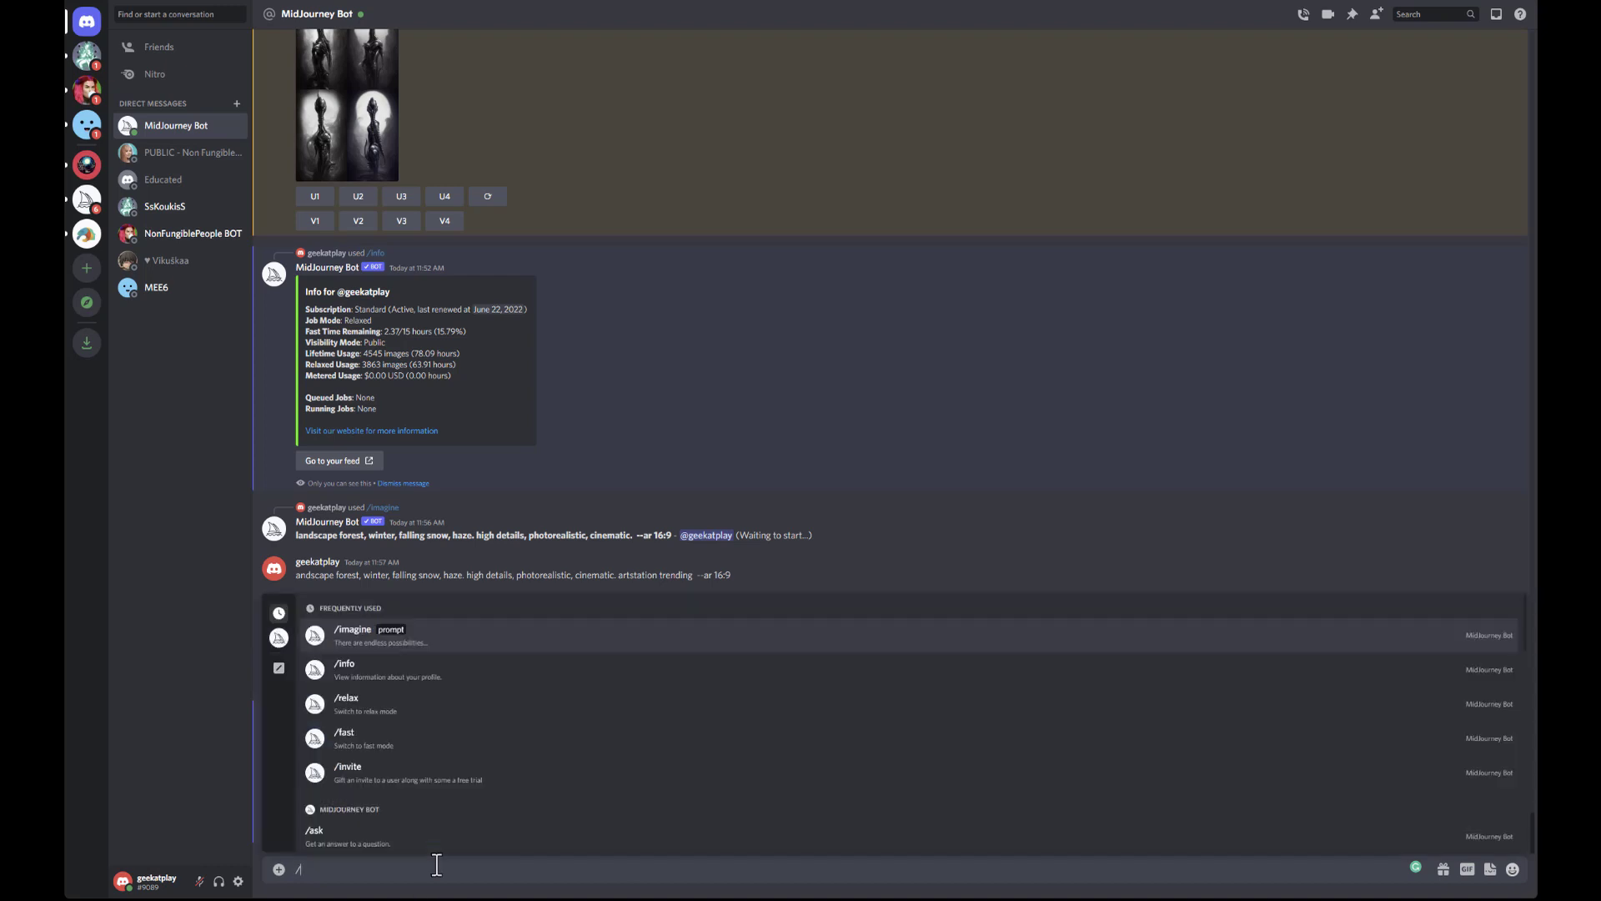
text(info)
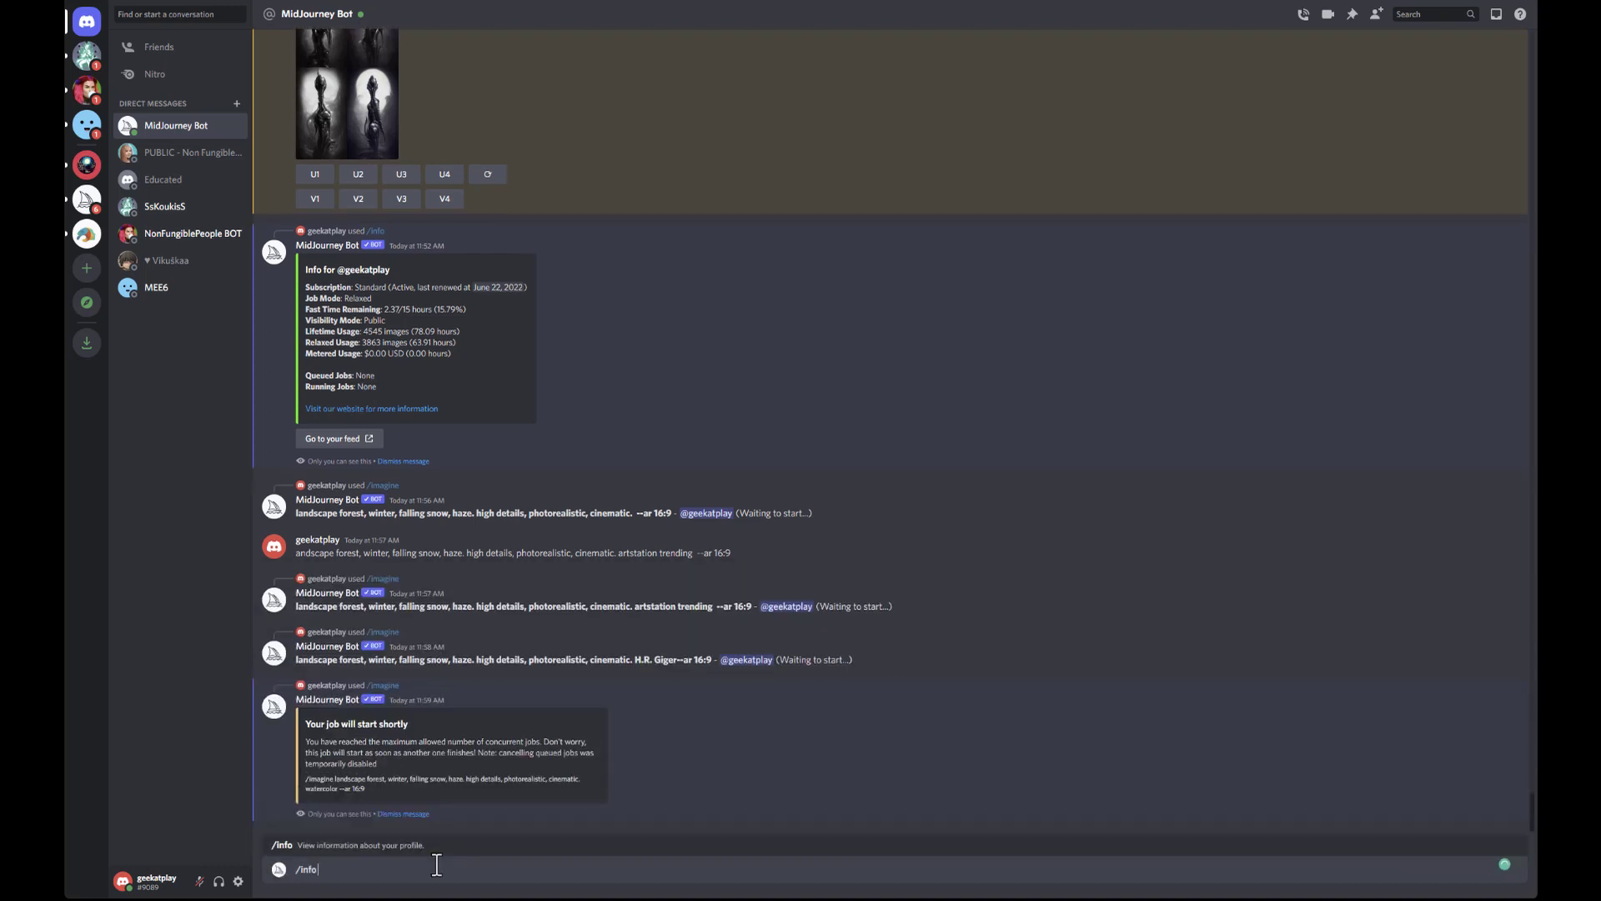
key(Return)
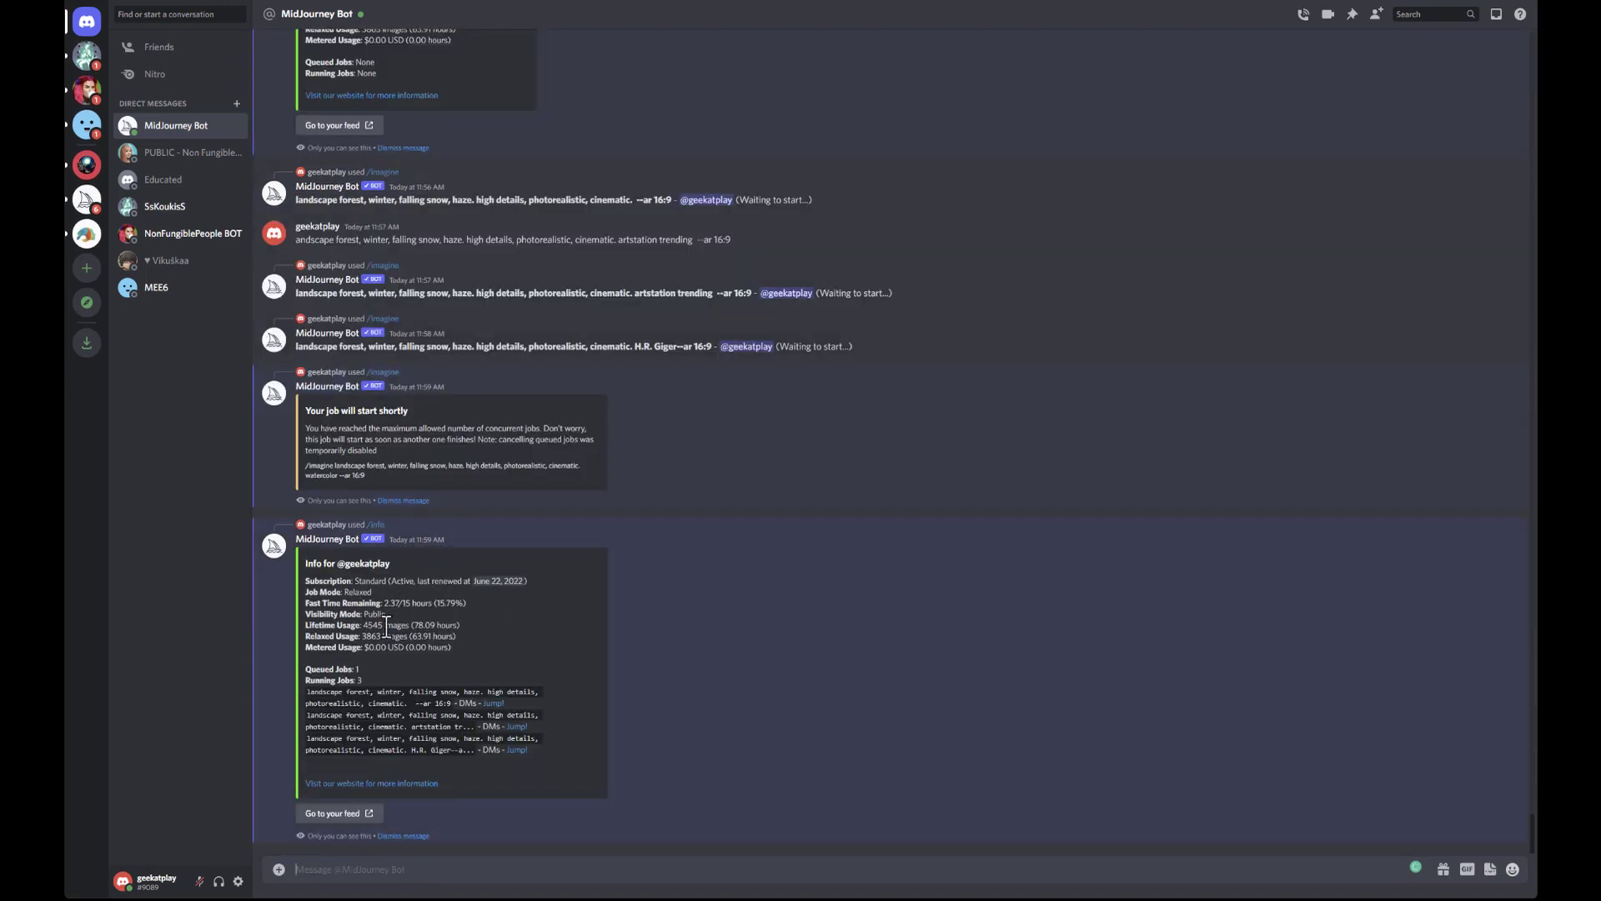
drag(365, 669, 295, 669)
click(547, 642)
drag(373, 592, 304, 593)
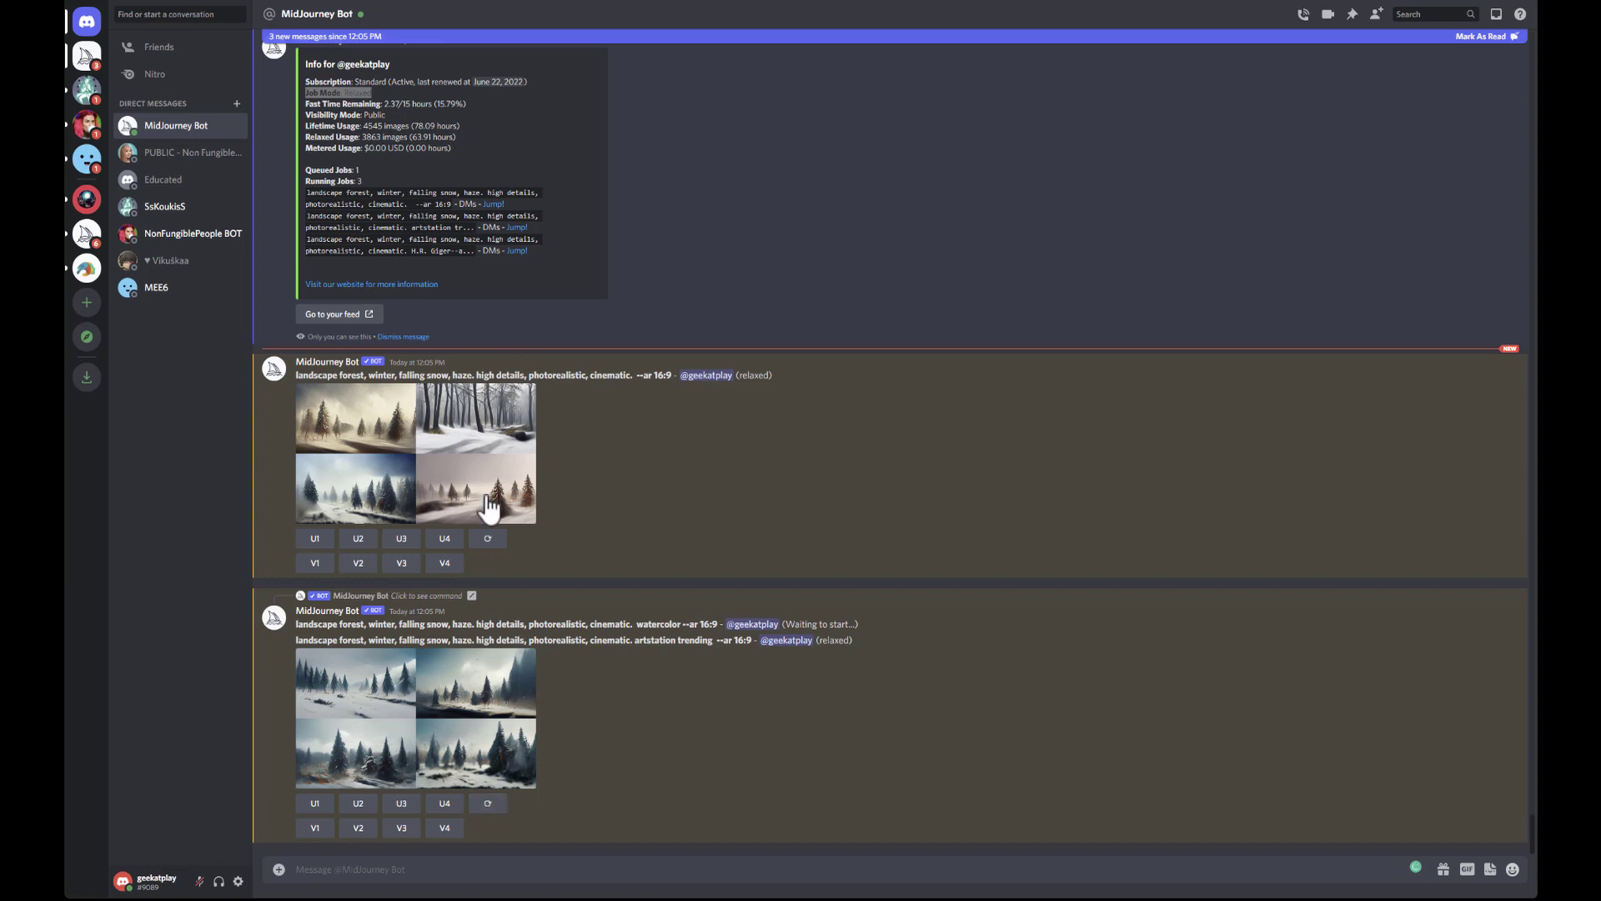
Step: View the four-image grid of the basic cinematic winter forest prompt enlarged, then close the preview
click(464, 458)
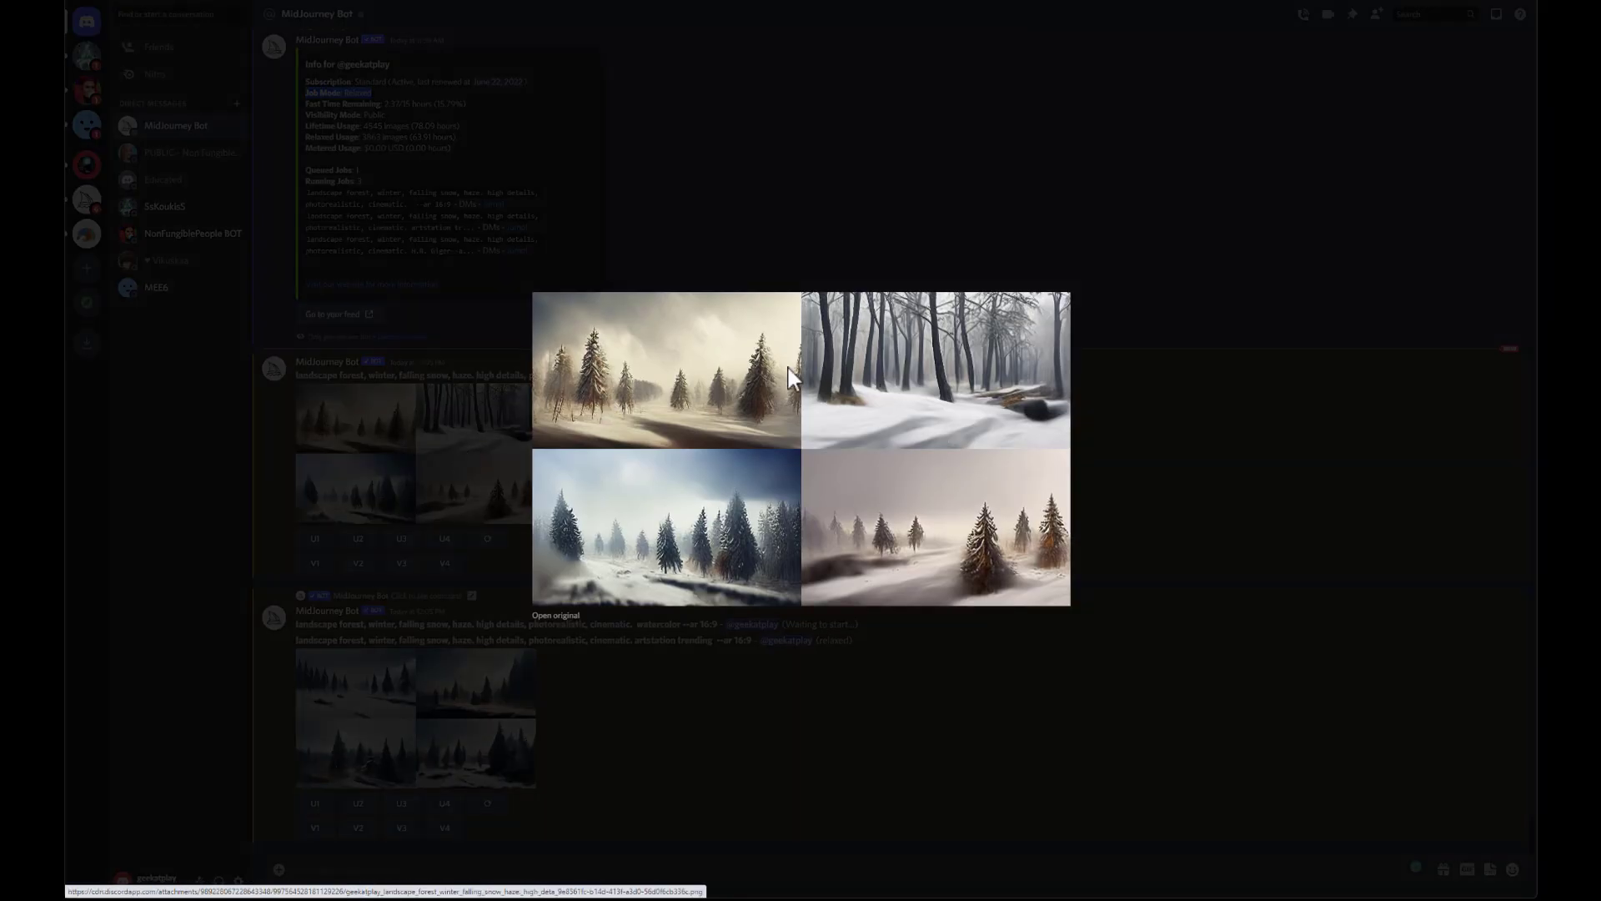
click(1187, 419)
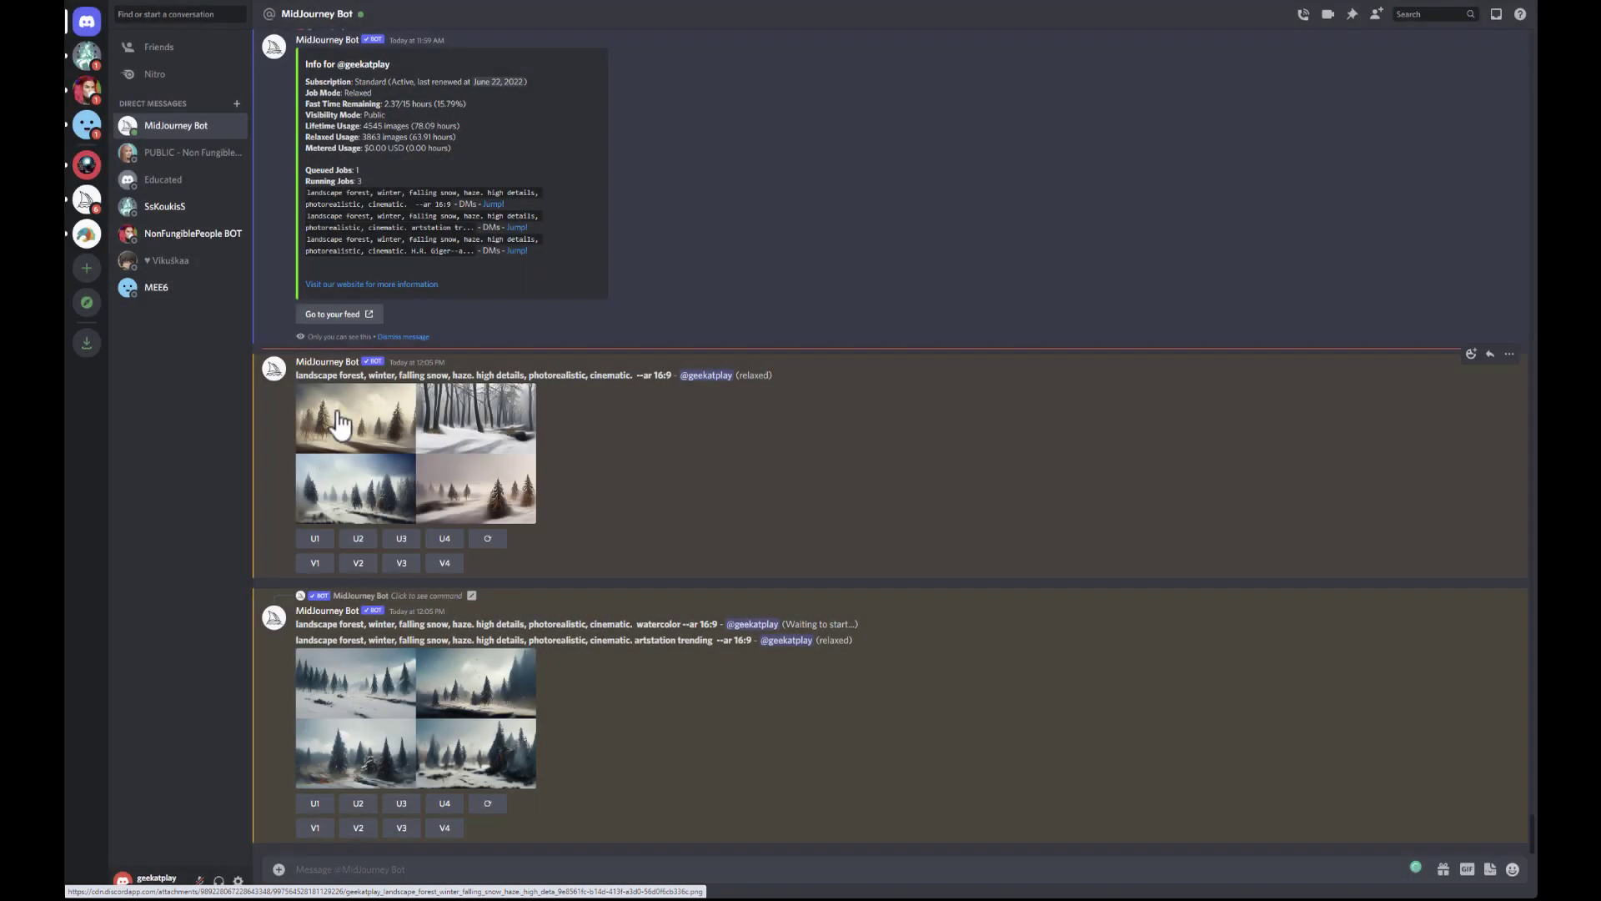
Step: Request an upscale and variations of the first image in the basic cinematic winter forest grid, and reroll its prompt
click(384, 442)
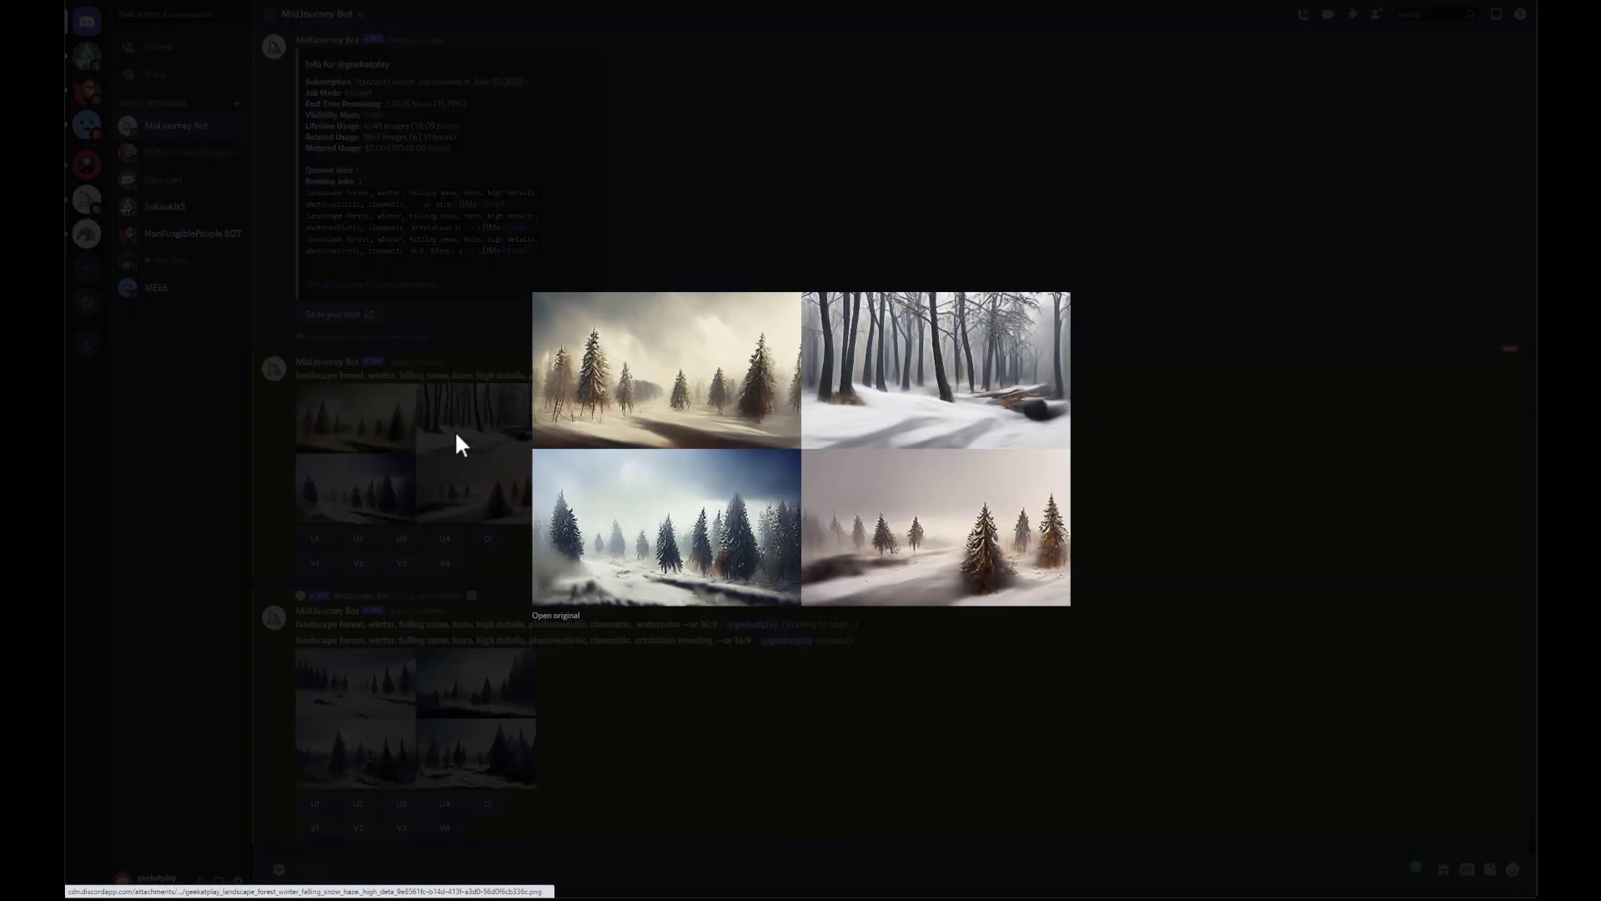
click(1132, 454)
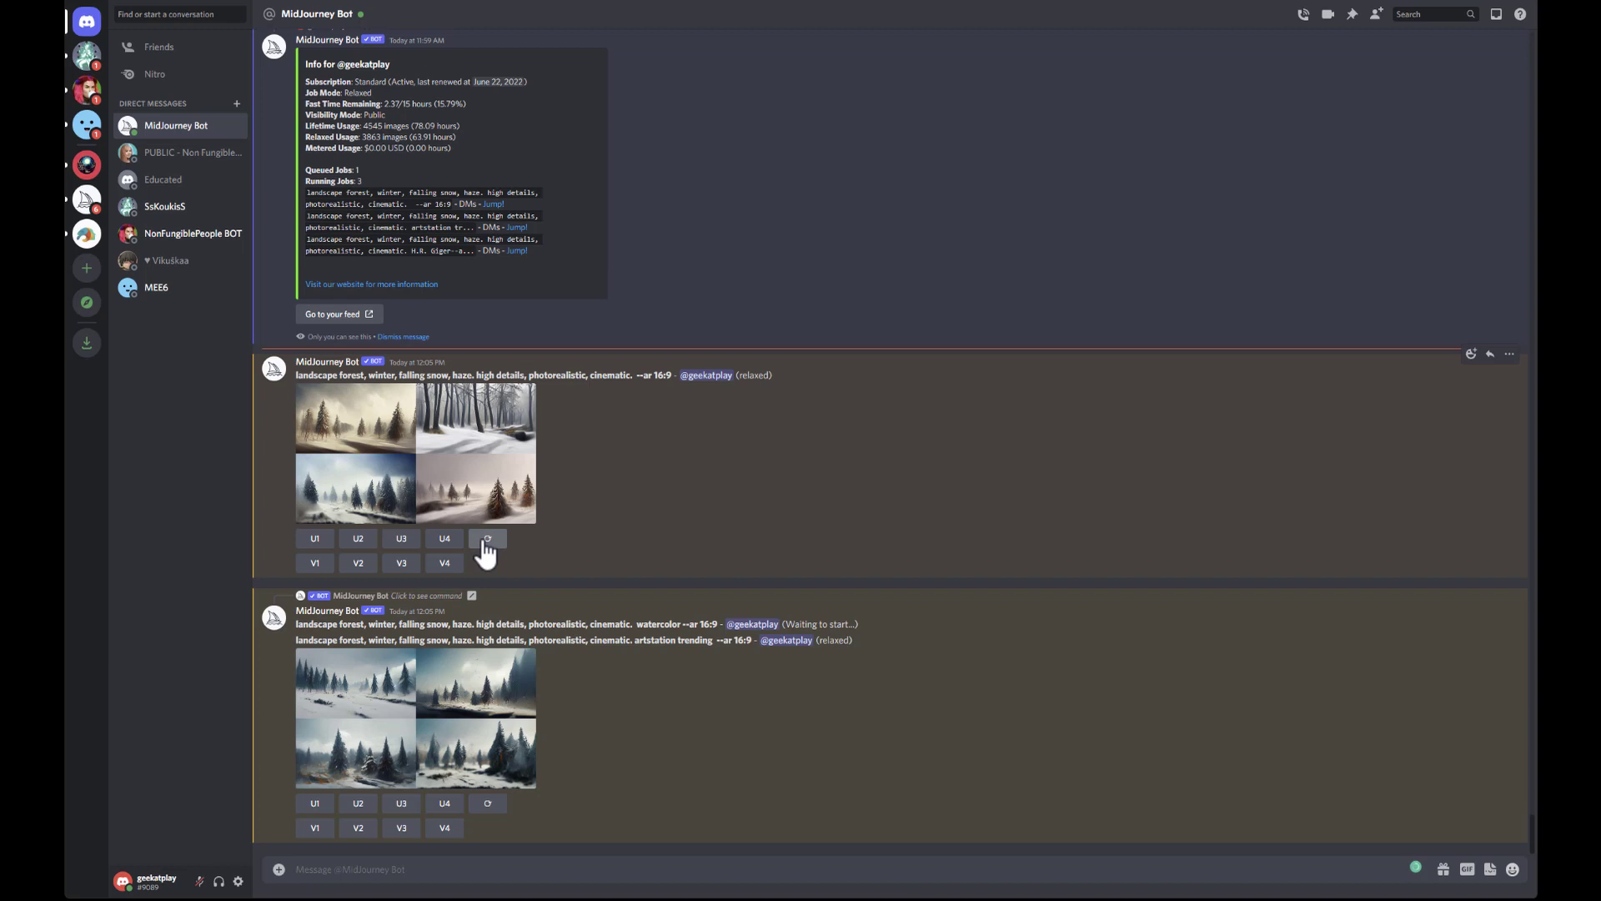
click(314, 540)
click(315, 510)
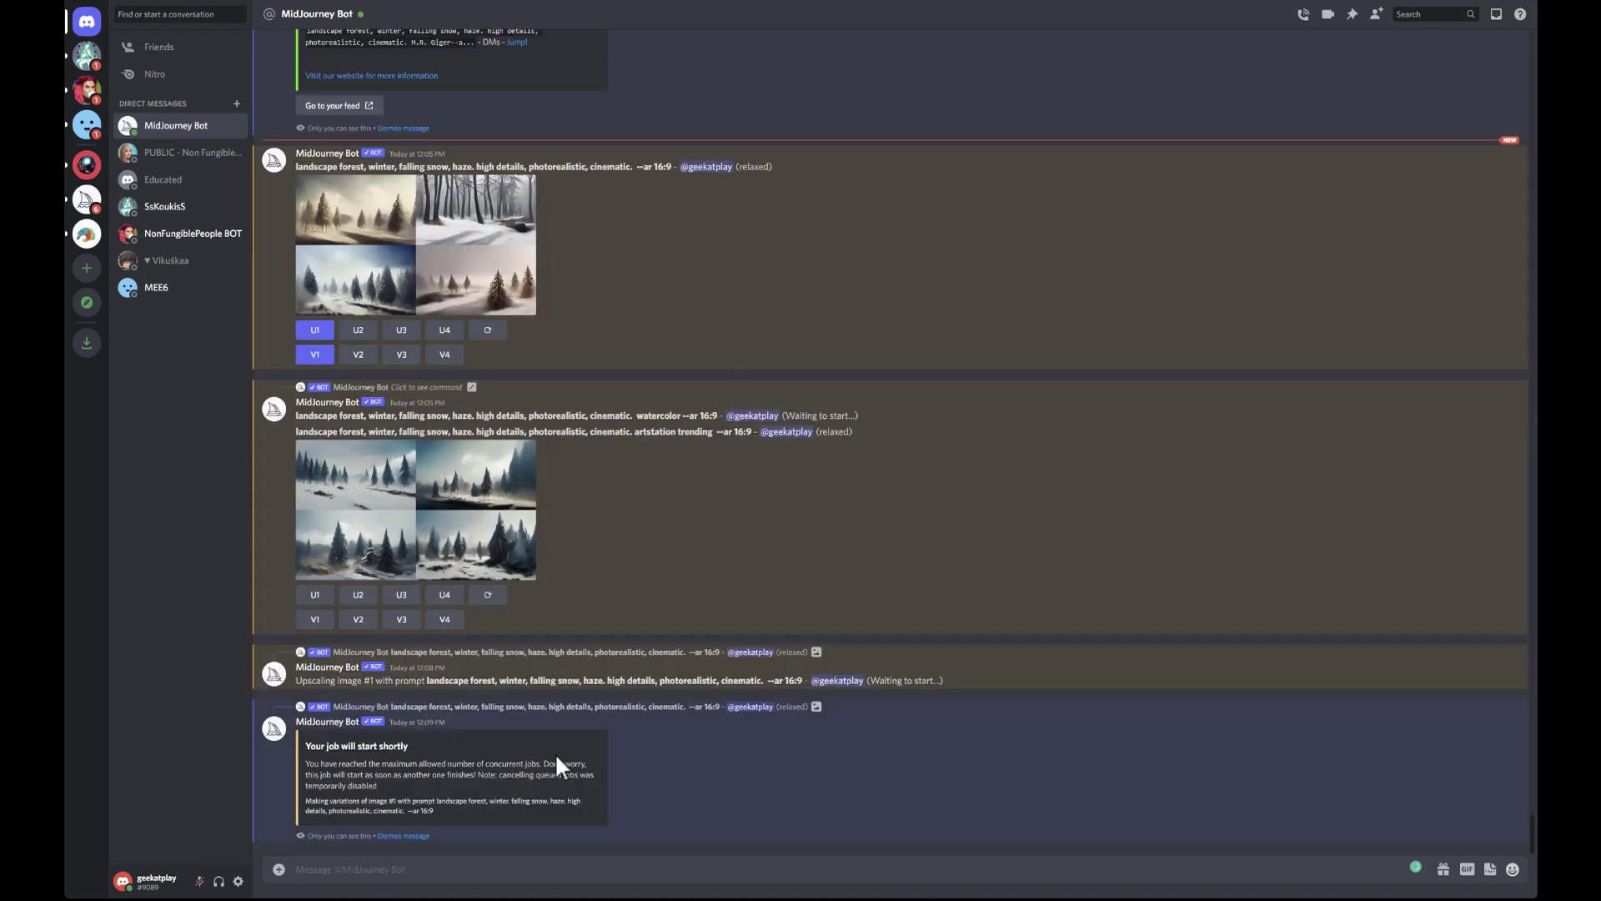
click(491, 329)
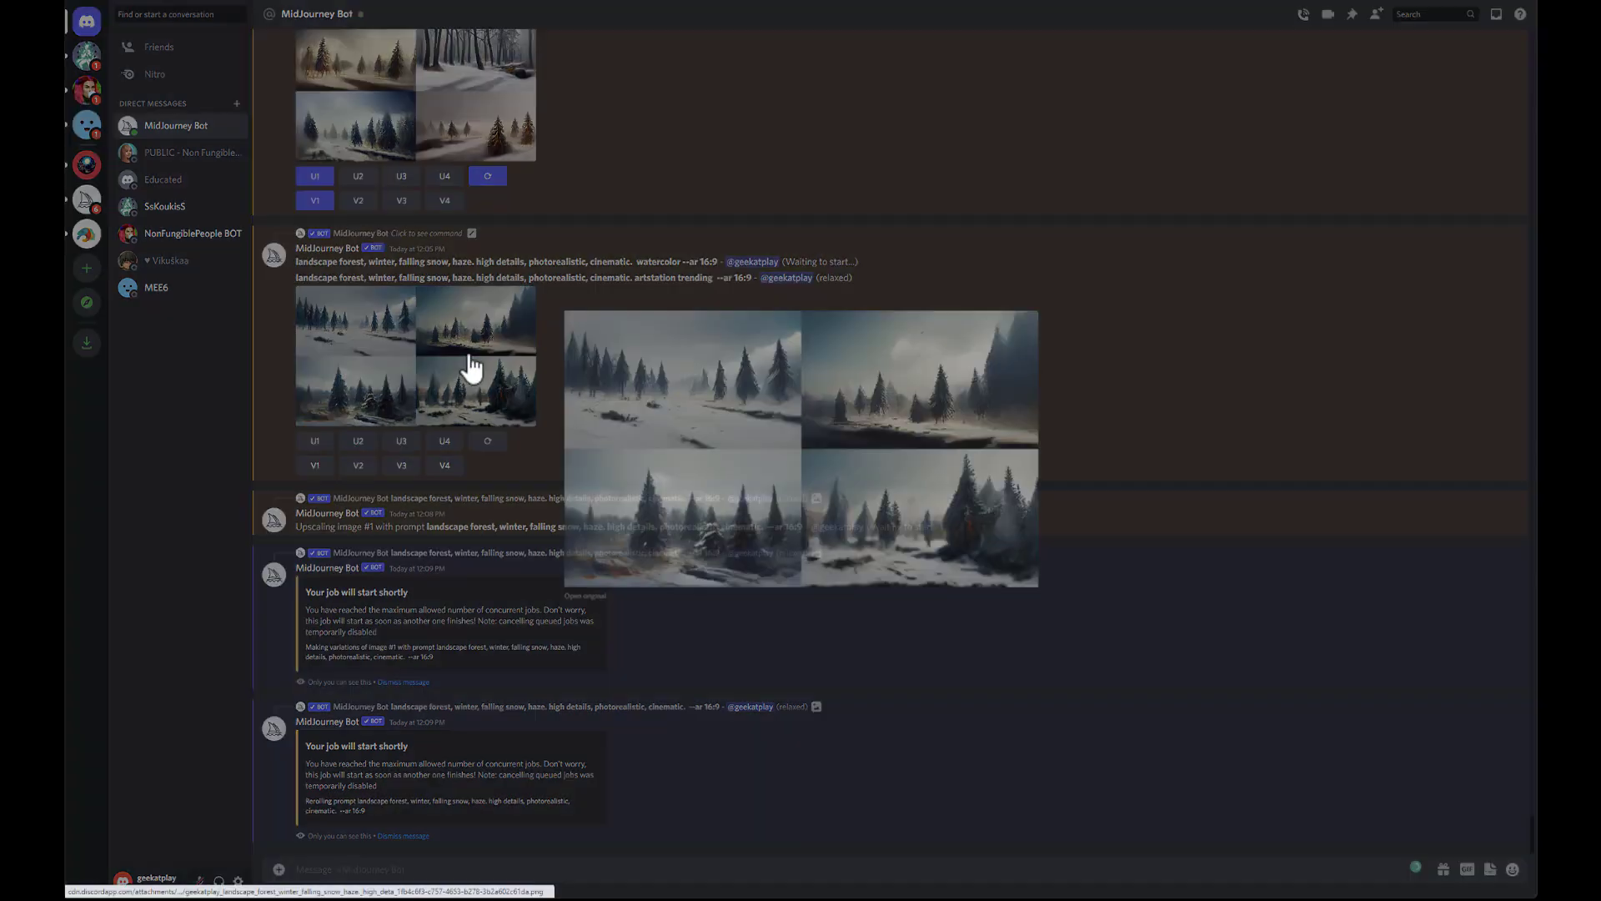
Step: Preview the "artstation trending" grid enlarged and request an upscale of its third image
click(468, 368)
click(1325, 410)
click(401, 447)
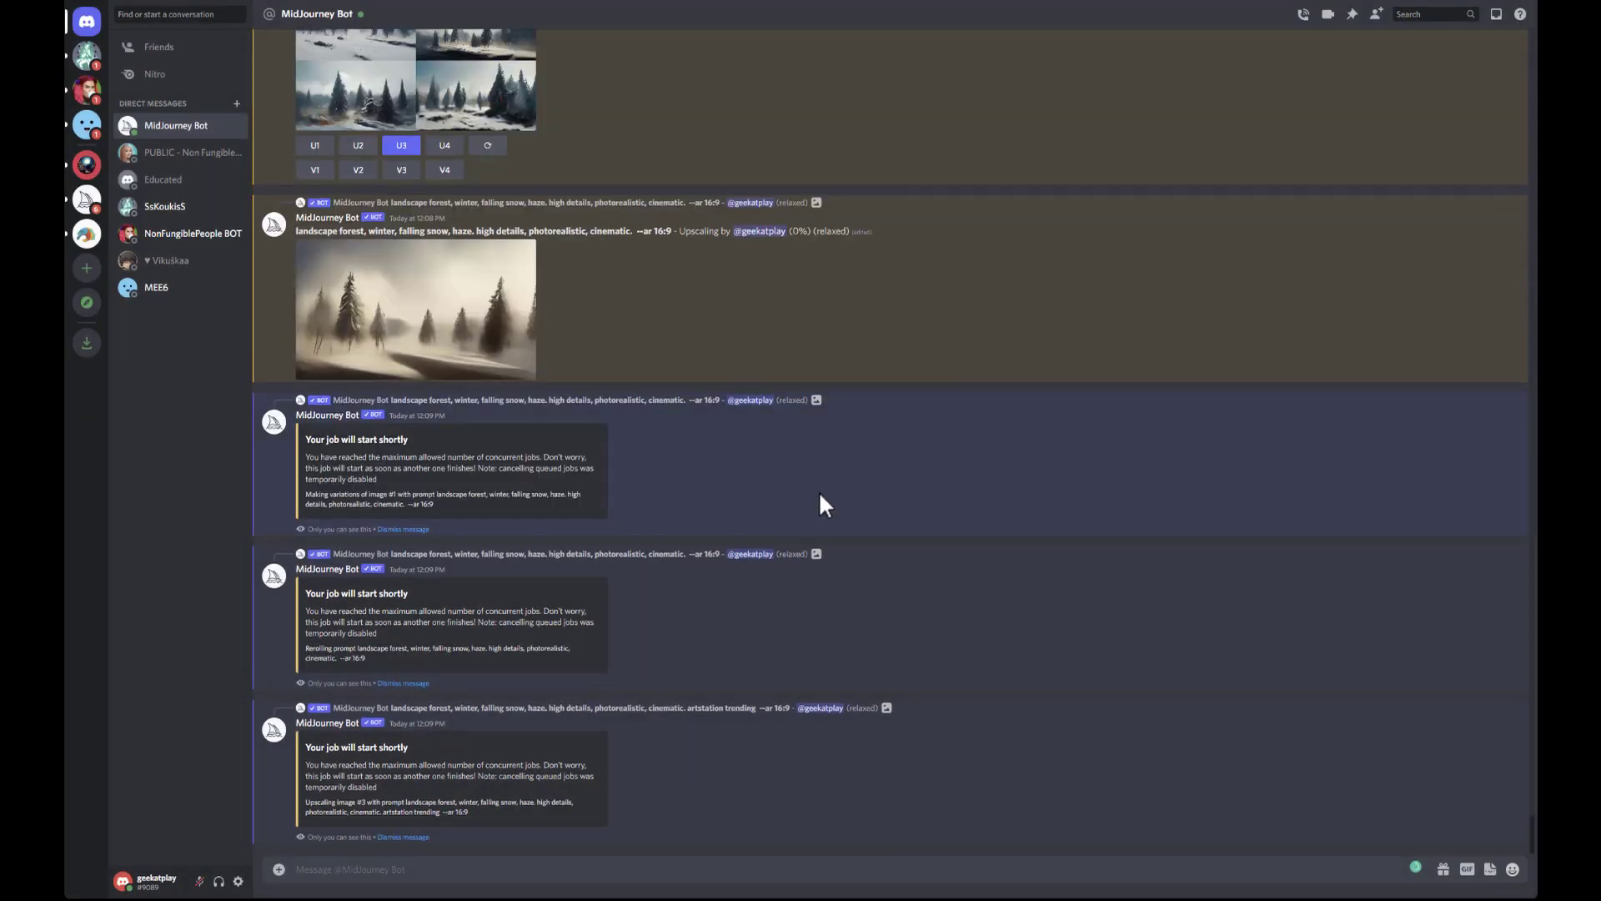
Step: Look back through the conversation to review the submitted jobs, account info and the first two winter forest grids
scroll(821, 498, up, 5)
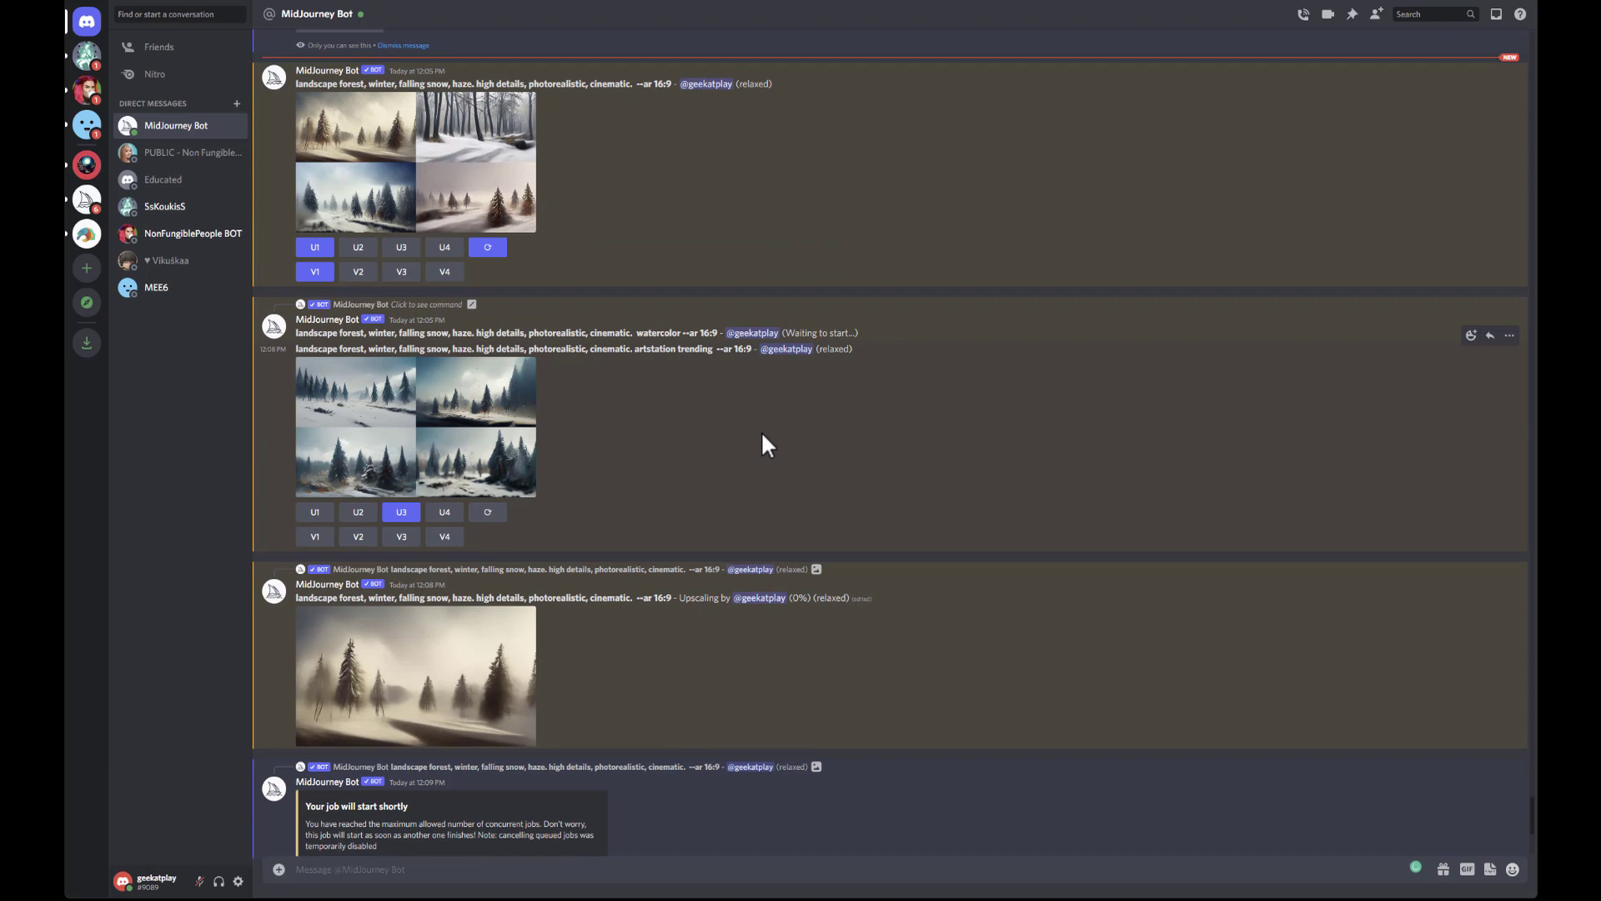
scroll(761, 430, down, 1)
scroll(761, 430, up, 2)
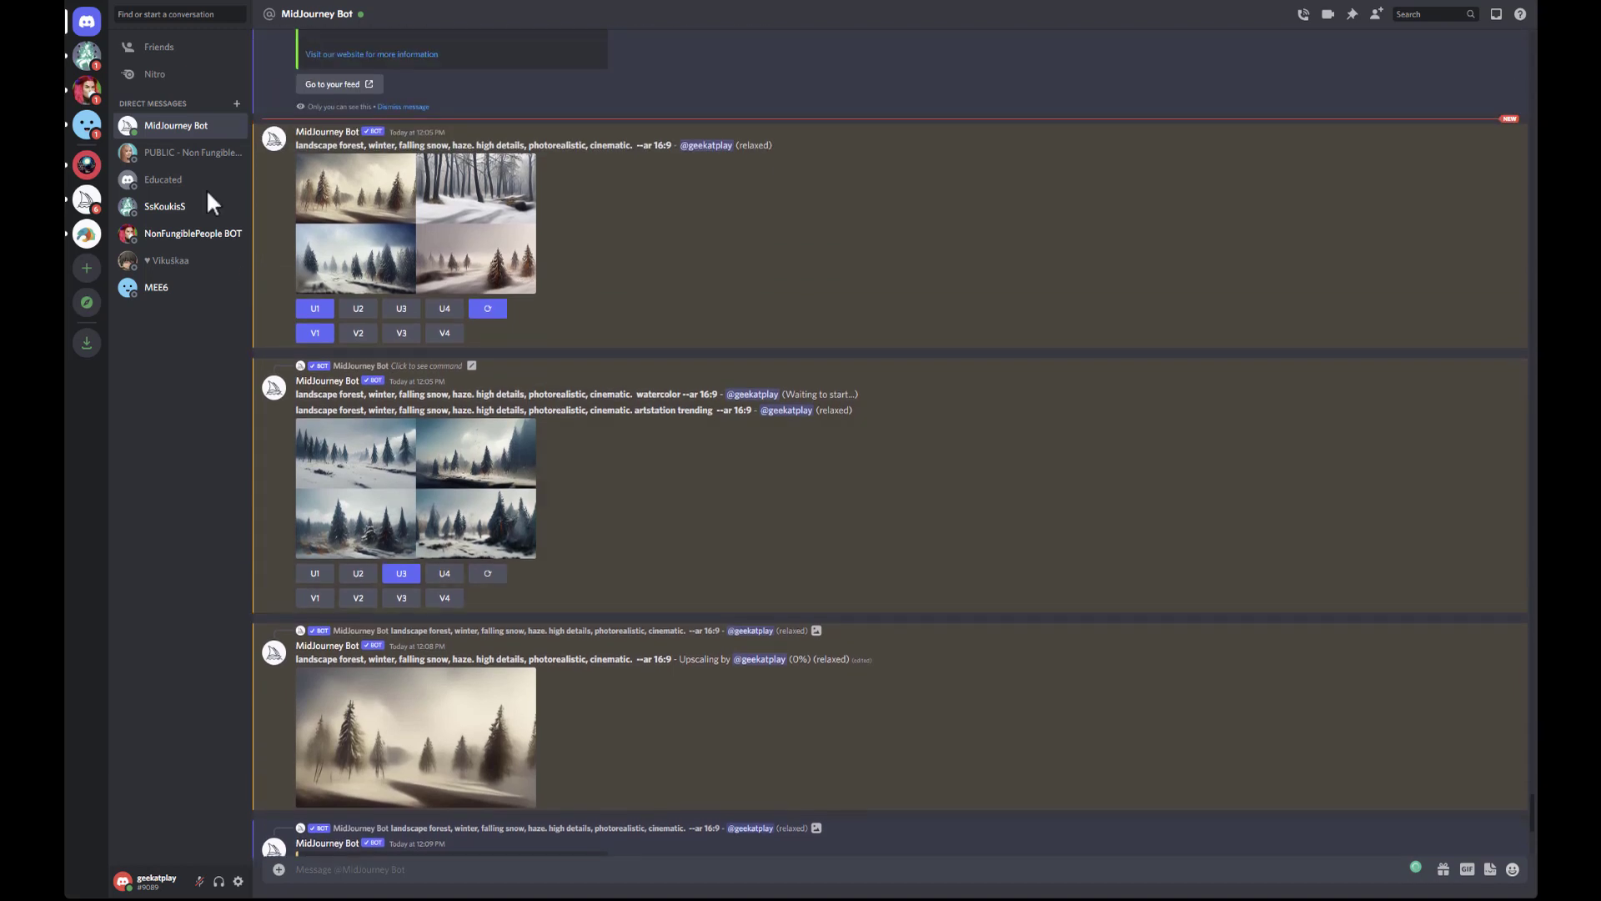
scroll(548, 239, up, 3)
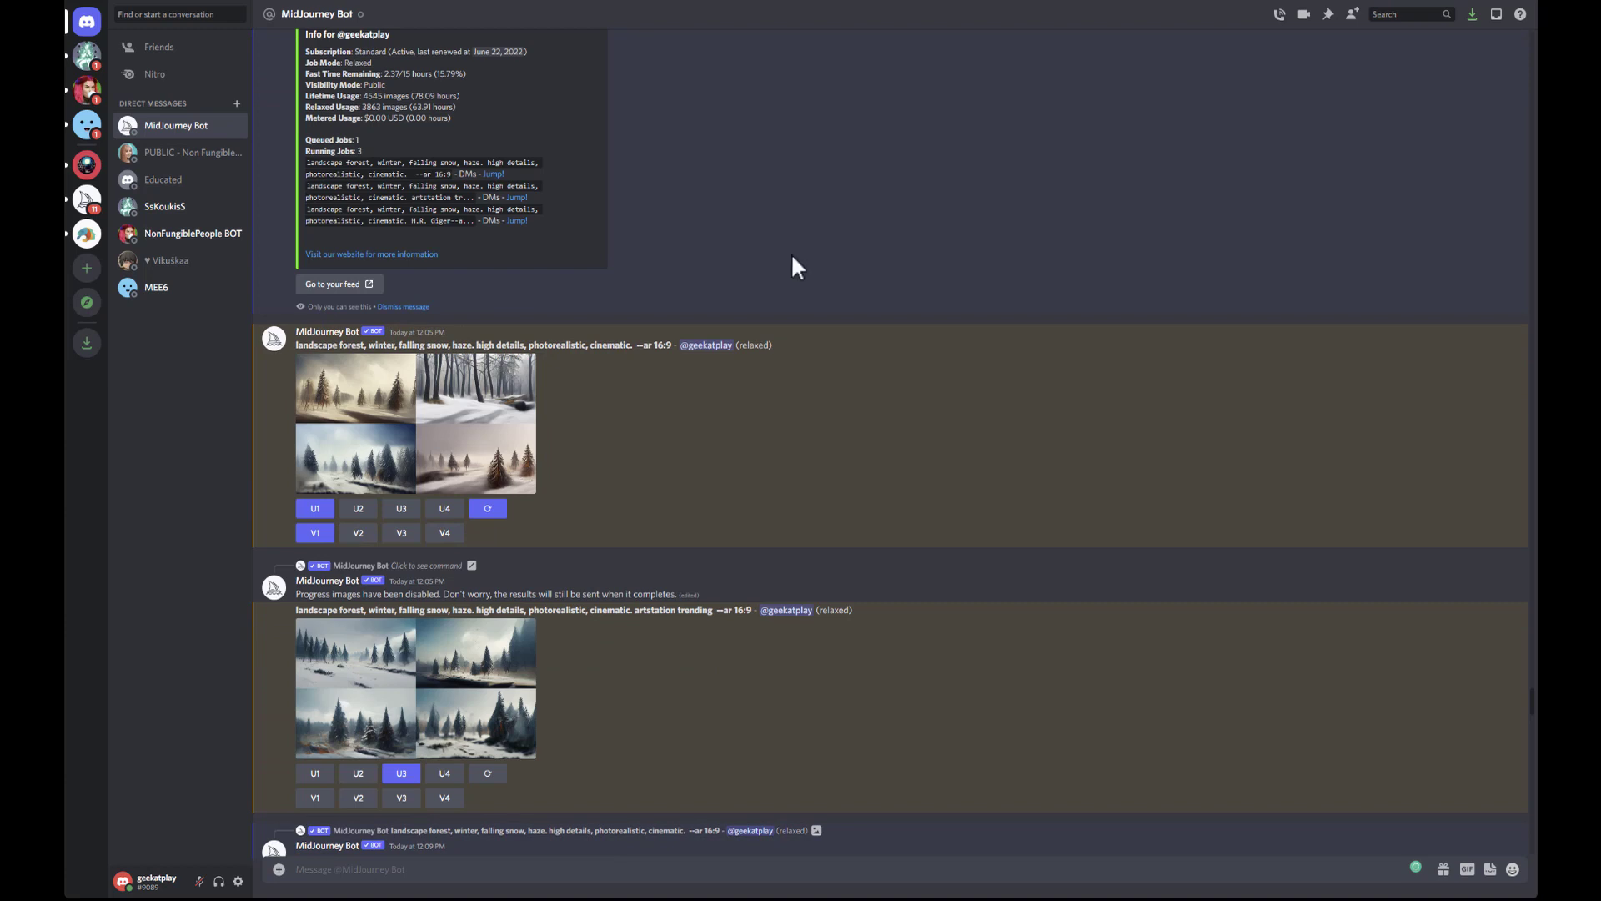
scroll(869, 532, down, 3)
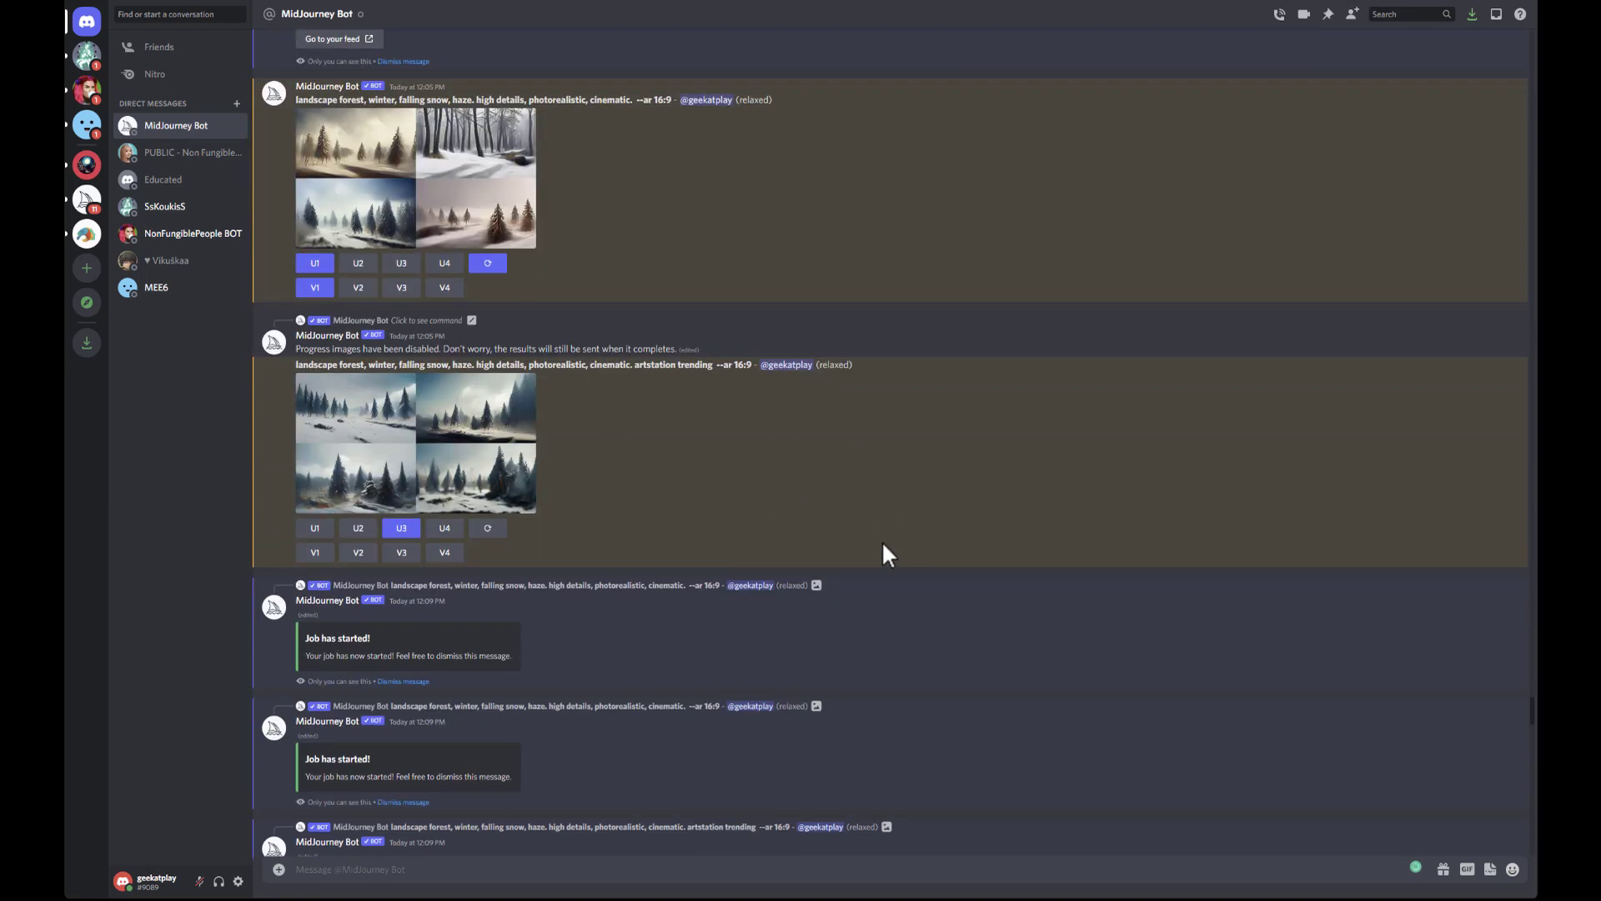
scroll(893, 484, up, 5)
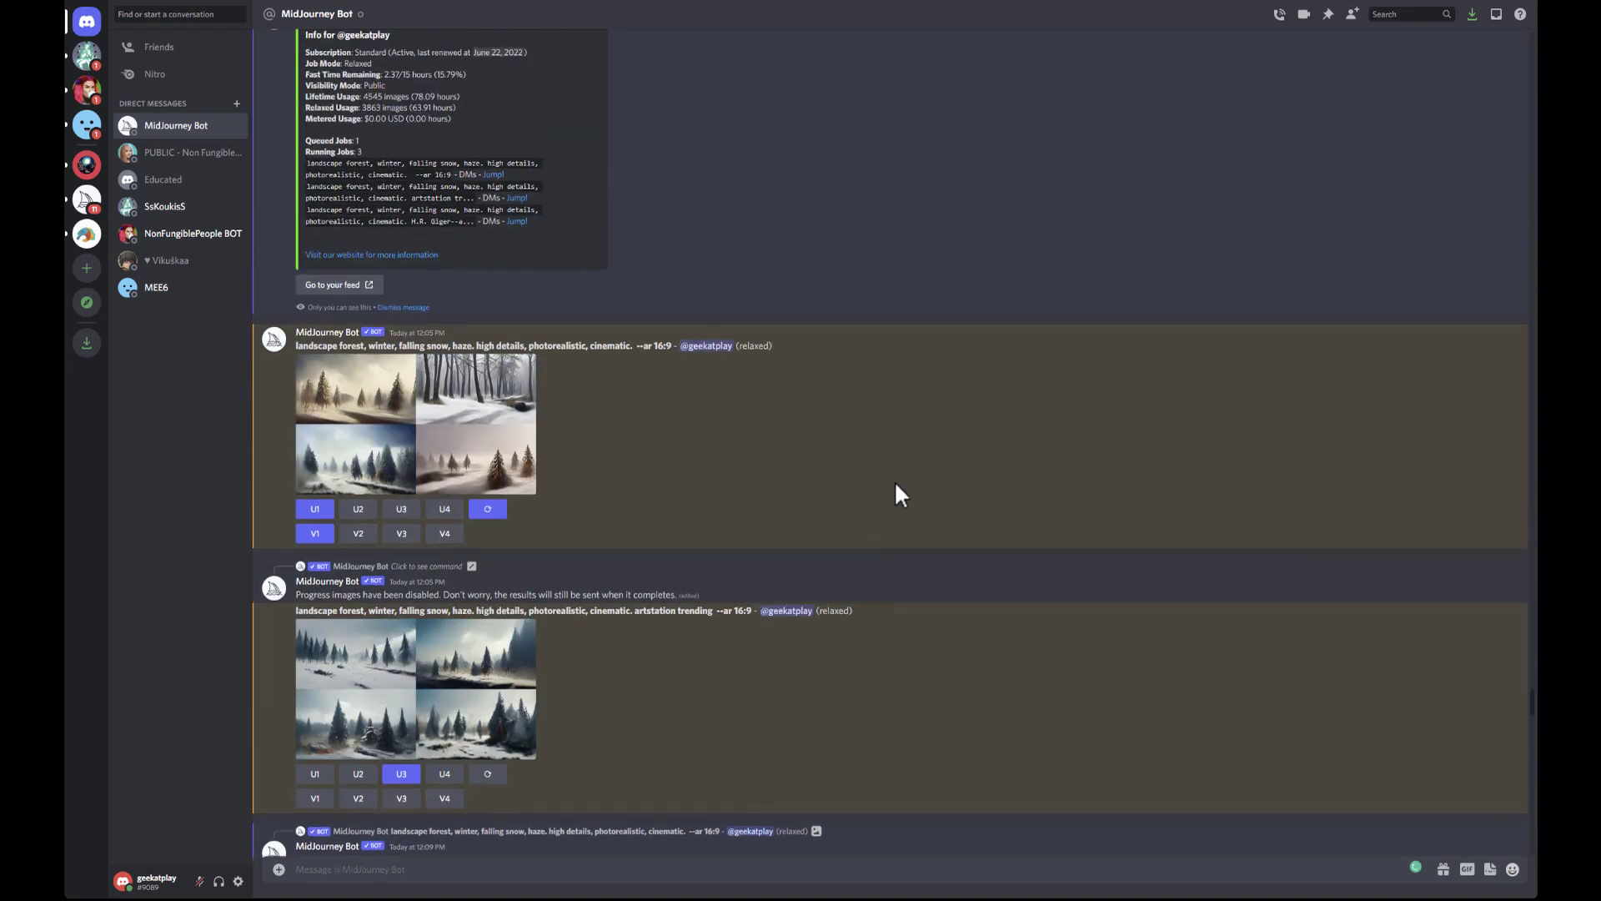
scroll(898, 482, up, 20)
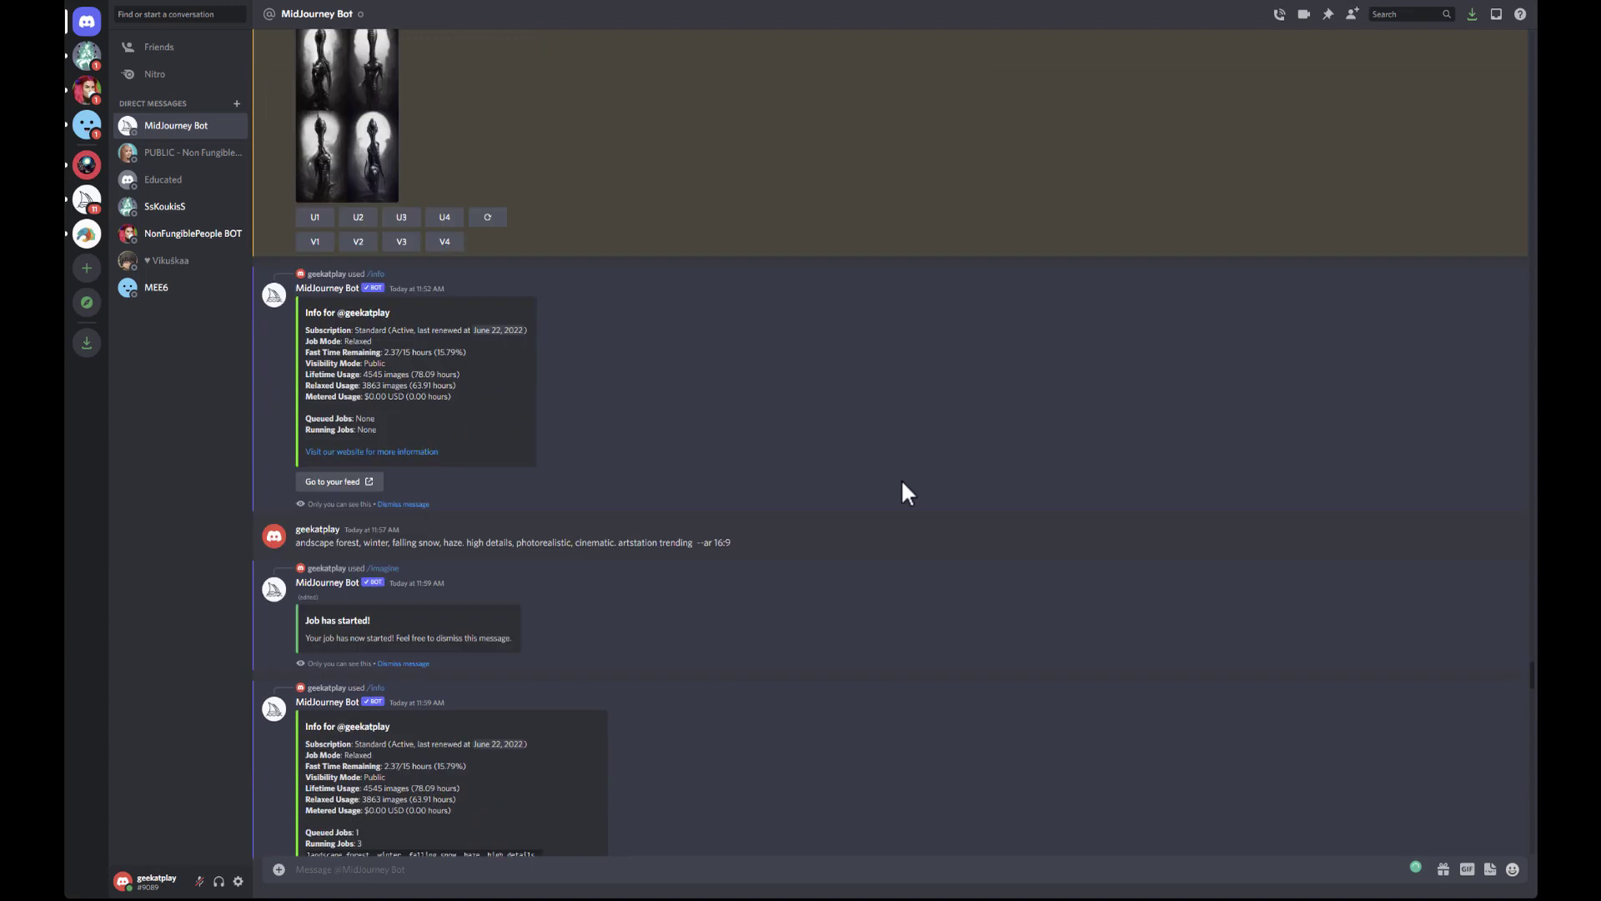
scroll(897, 492, down, 5)
scroll(895, 496, down, 5)
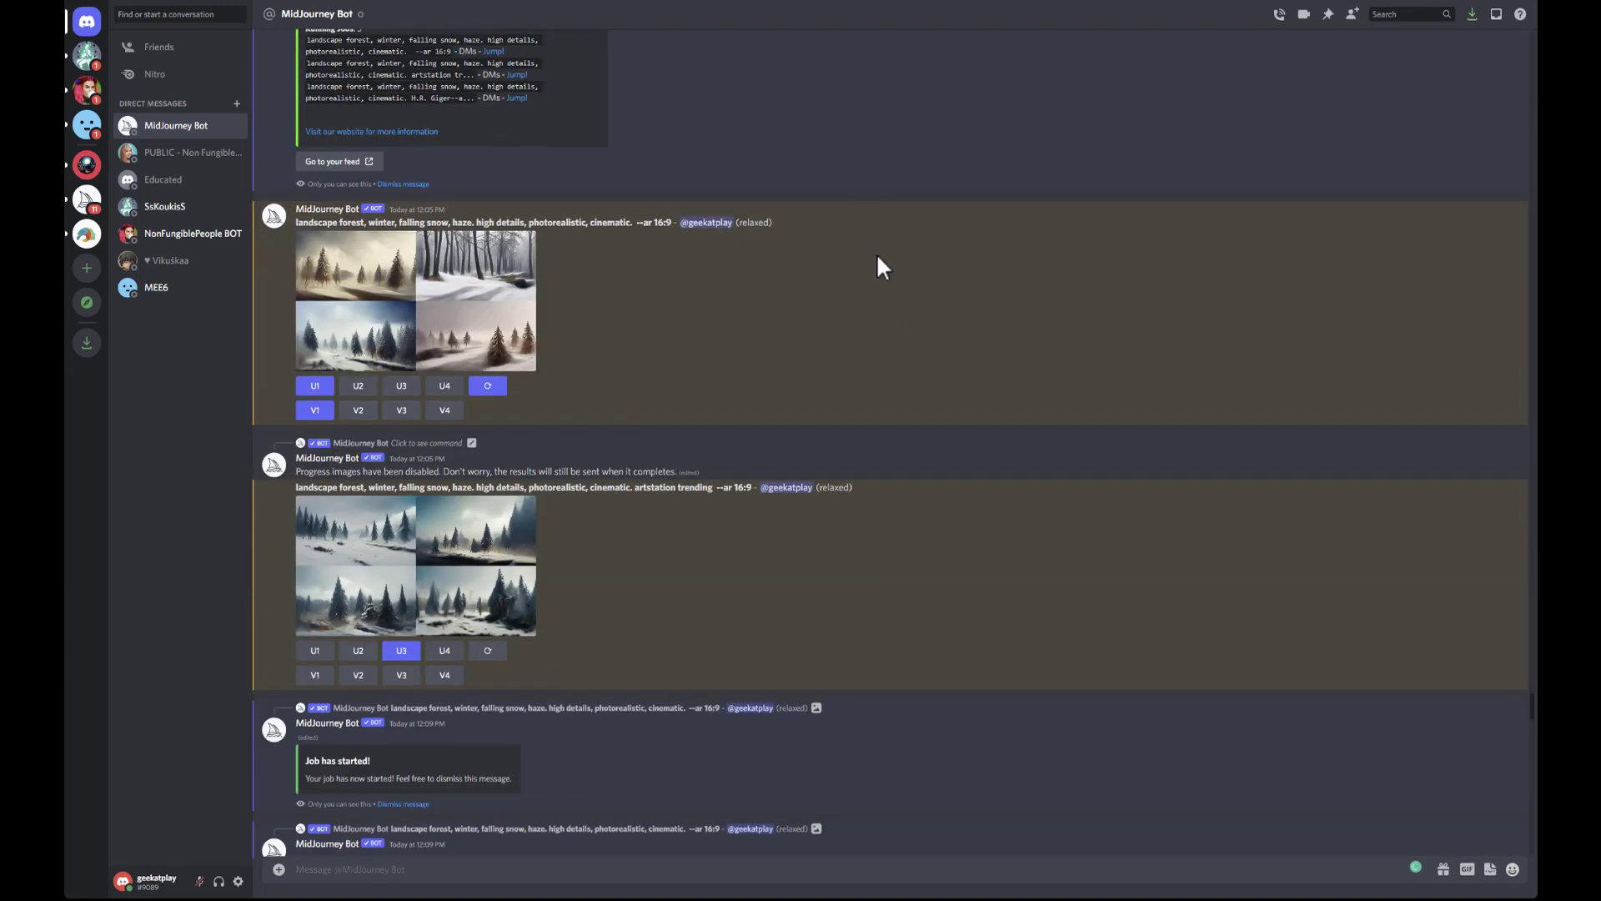
scroll(879, 269, down, 2)
scroll(878, 269, up, 1)
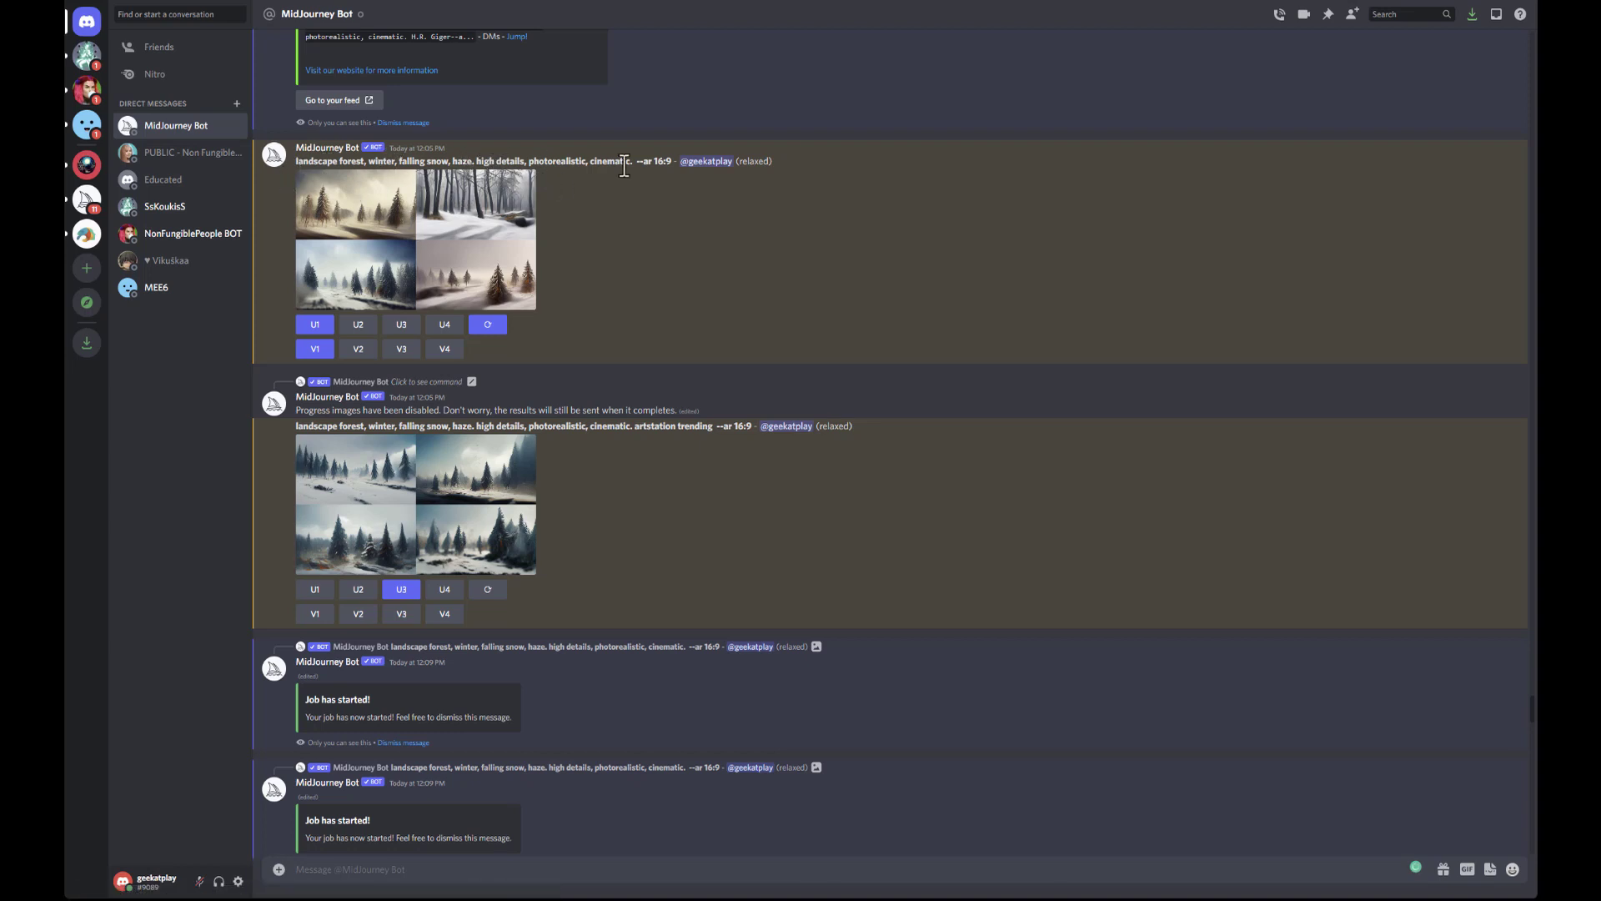
Step: Compare the basic cinematic grid with the "artstation trending" grid by viewing each one enlarged
click(484, 238)
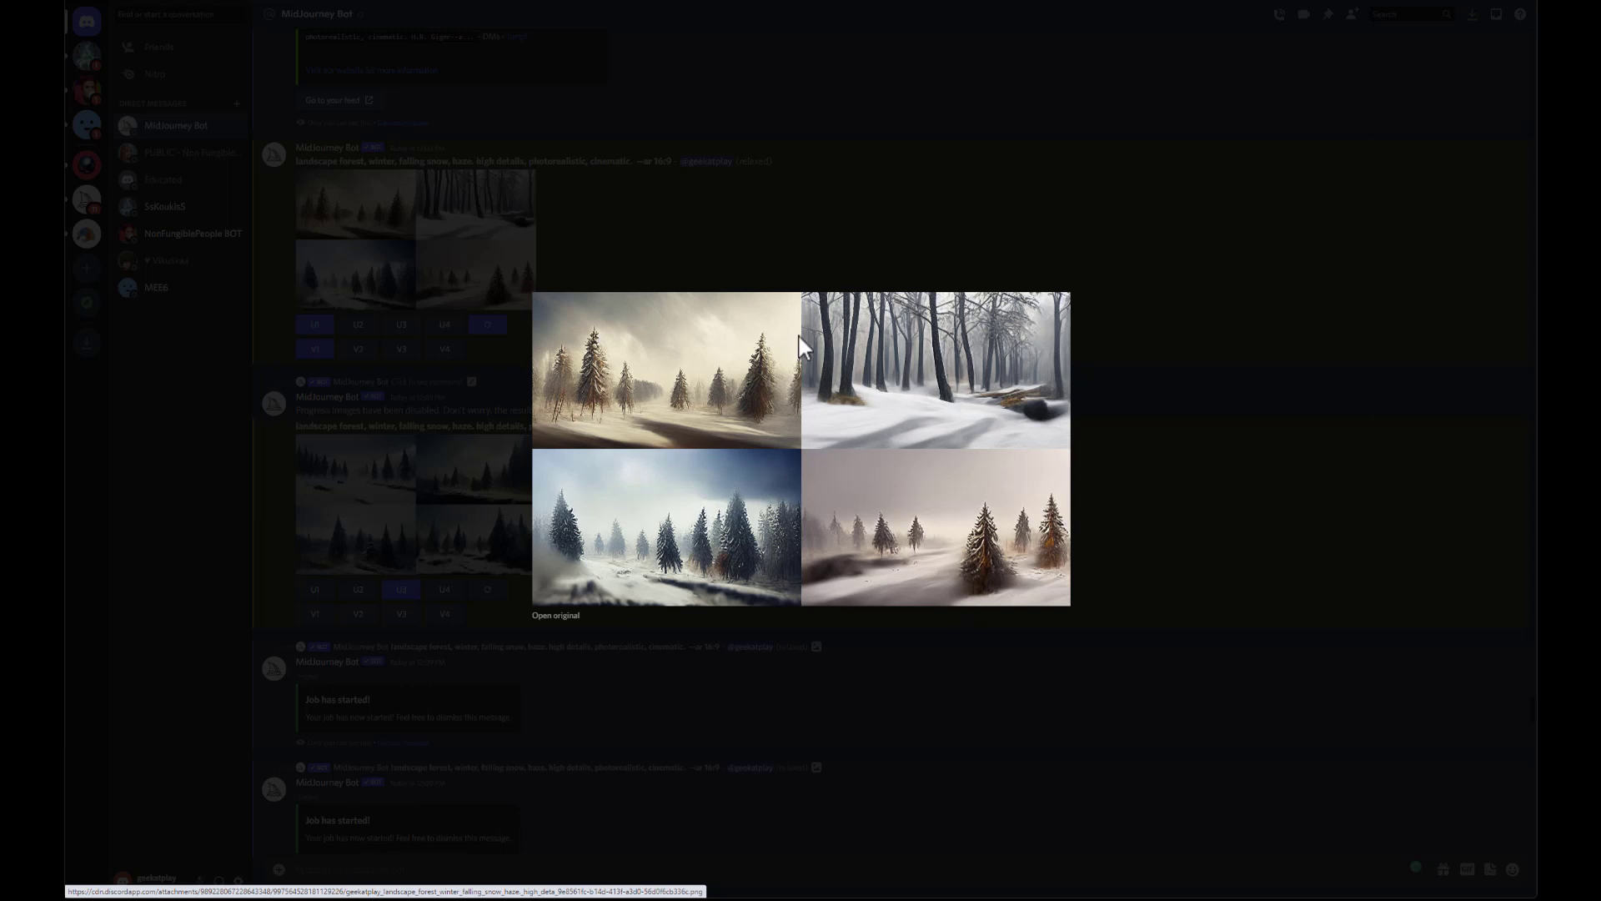
click(1220, 377)
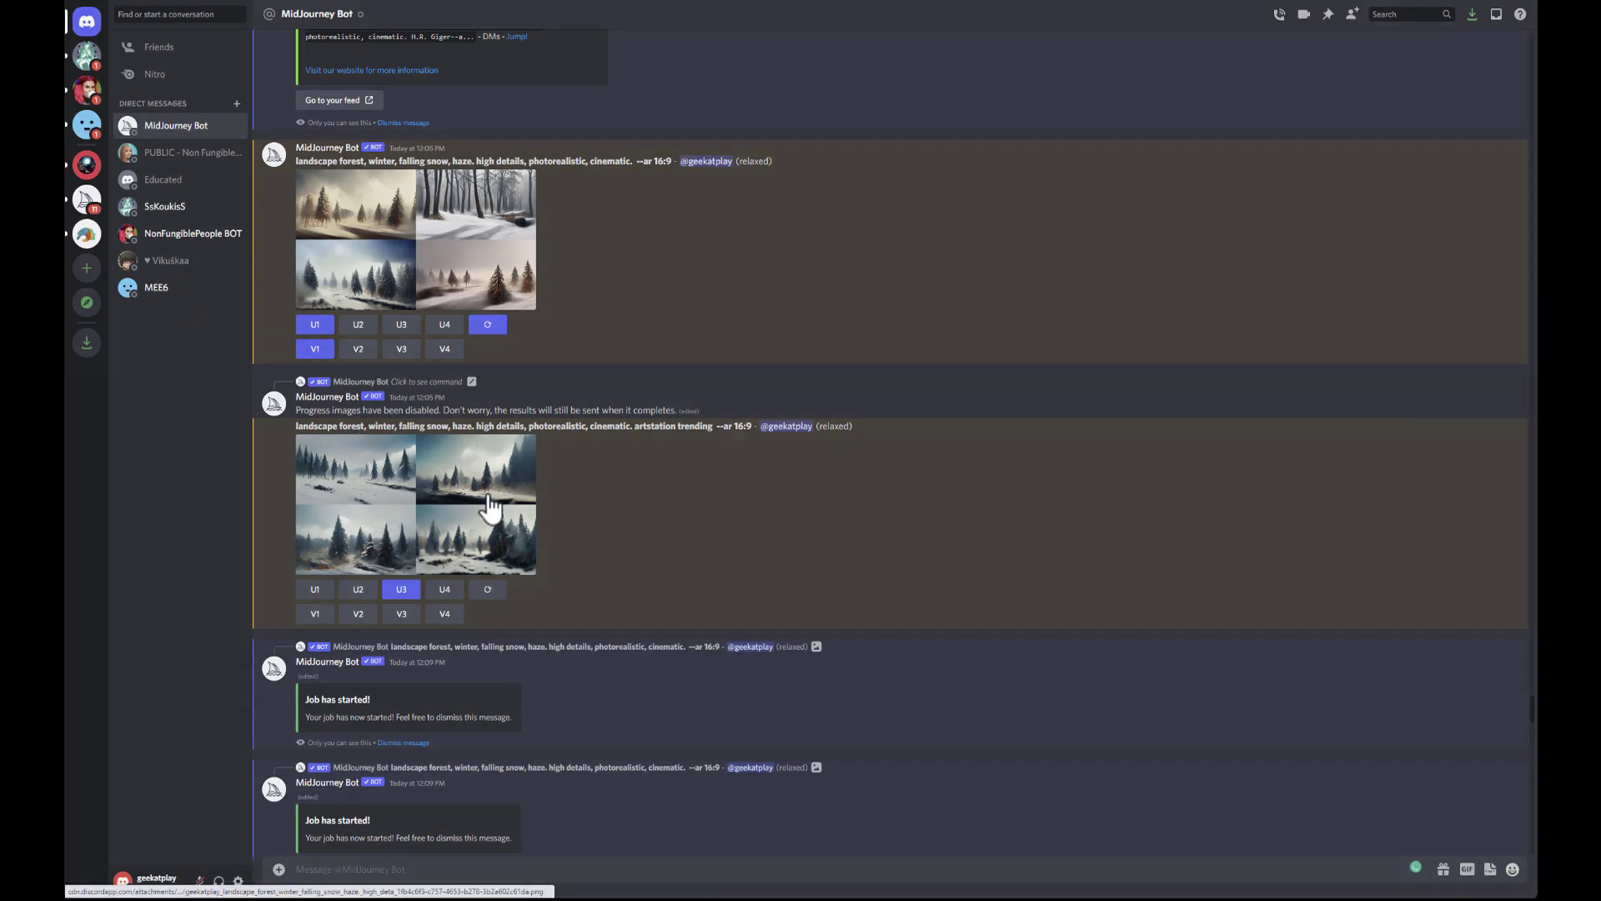
click(527, 488)
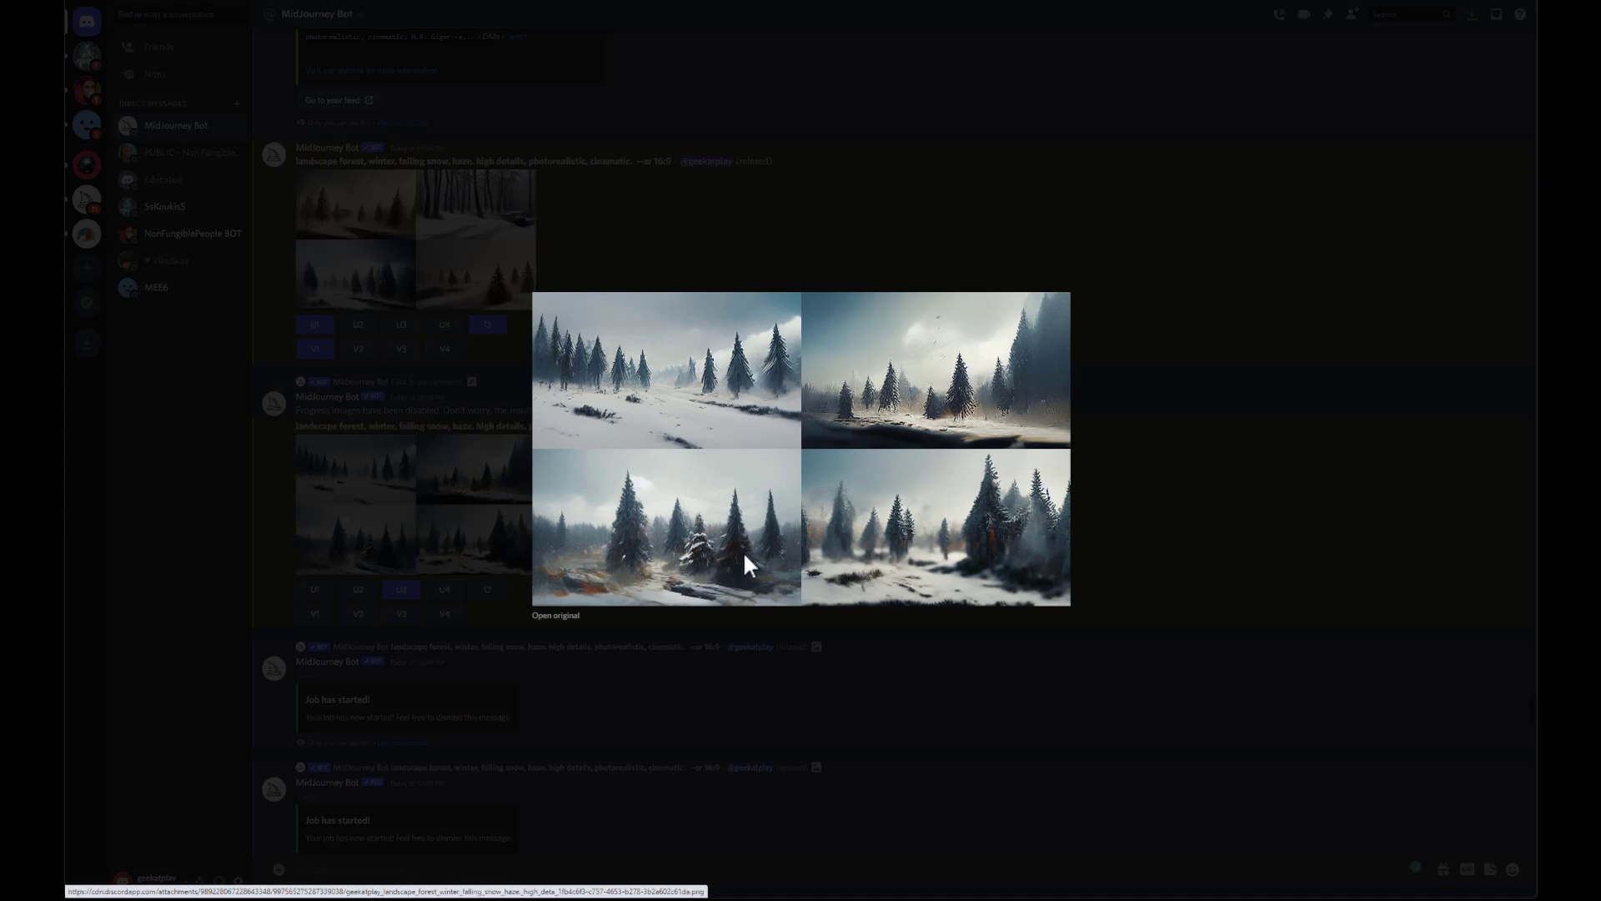
click(1180, 472)
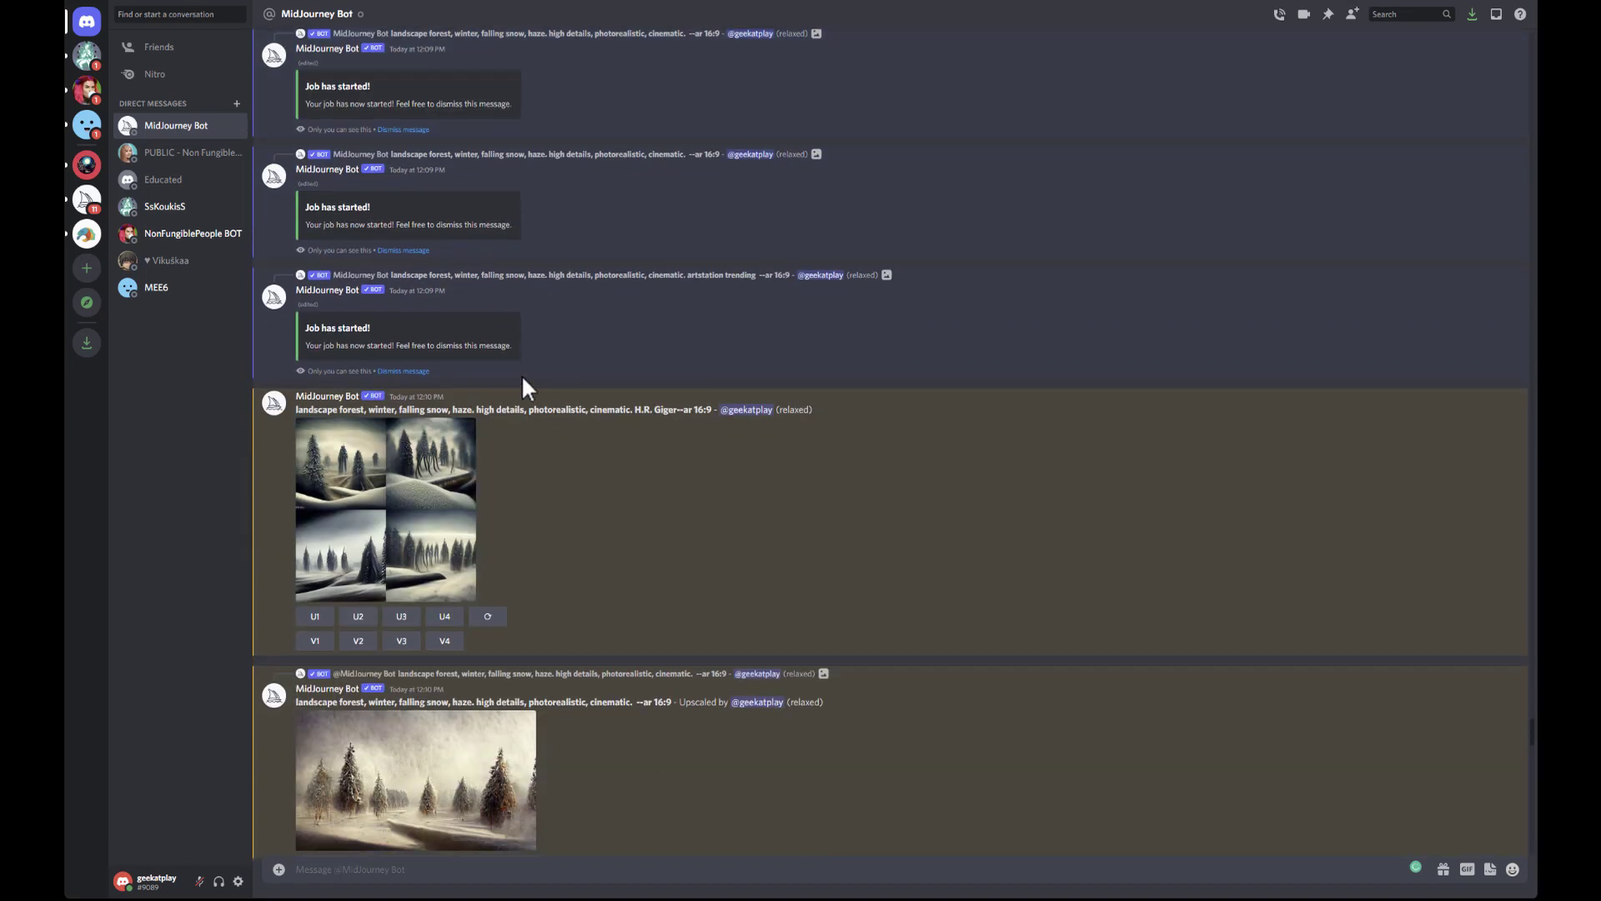
Step: Highlight "H.R. Giger--ar 16:9" in the Giger-style prompt and examine its image grid, then clear the highlight
drag(676, 410, 689, 411)
click(689, 411)
drag(717, 409, 631, 410)
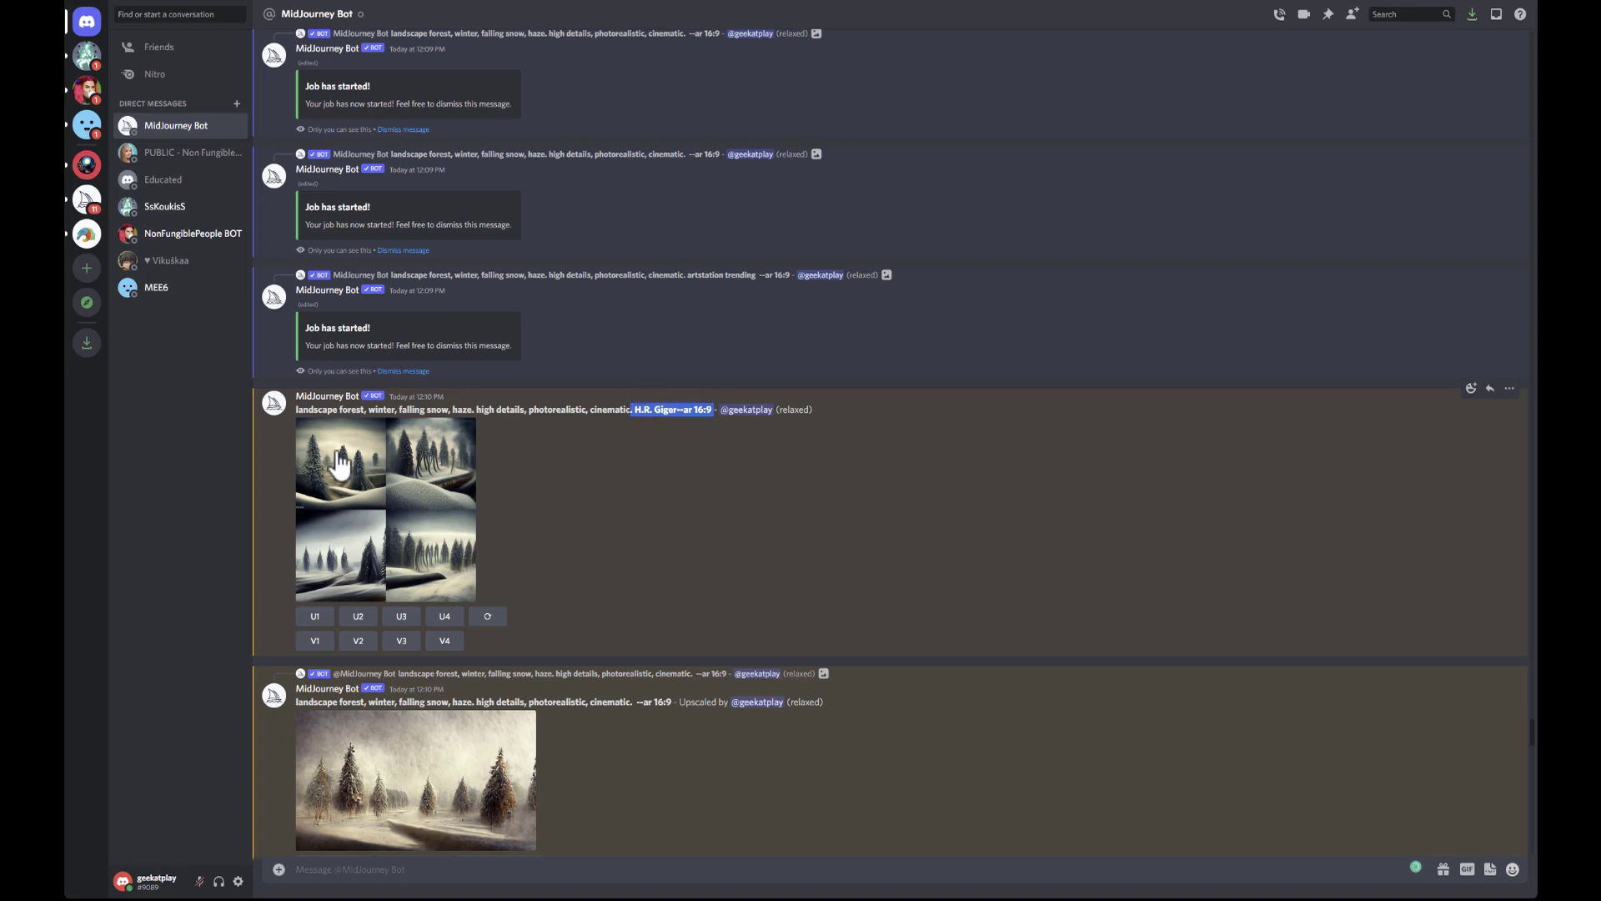
click(609, 526)
Step: Compare the basic grid's first image with its upscaled version, viewing the upscale enlarged
scroll(773, 454, down, 5)
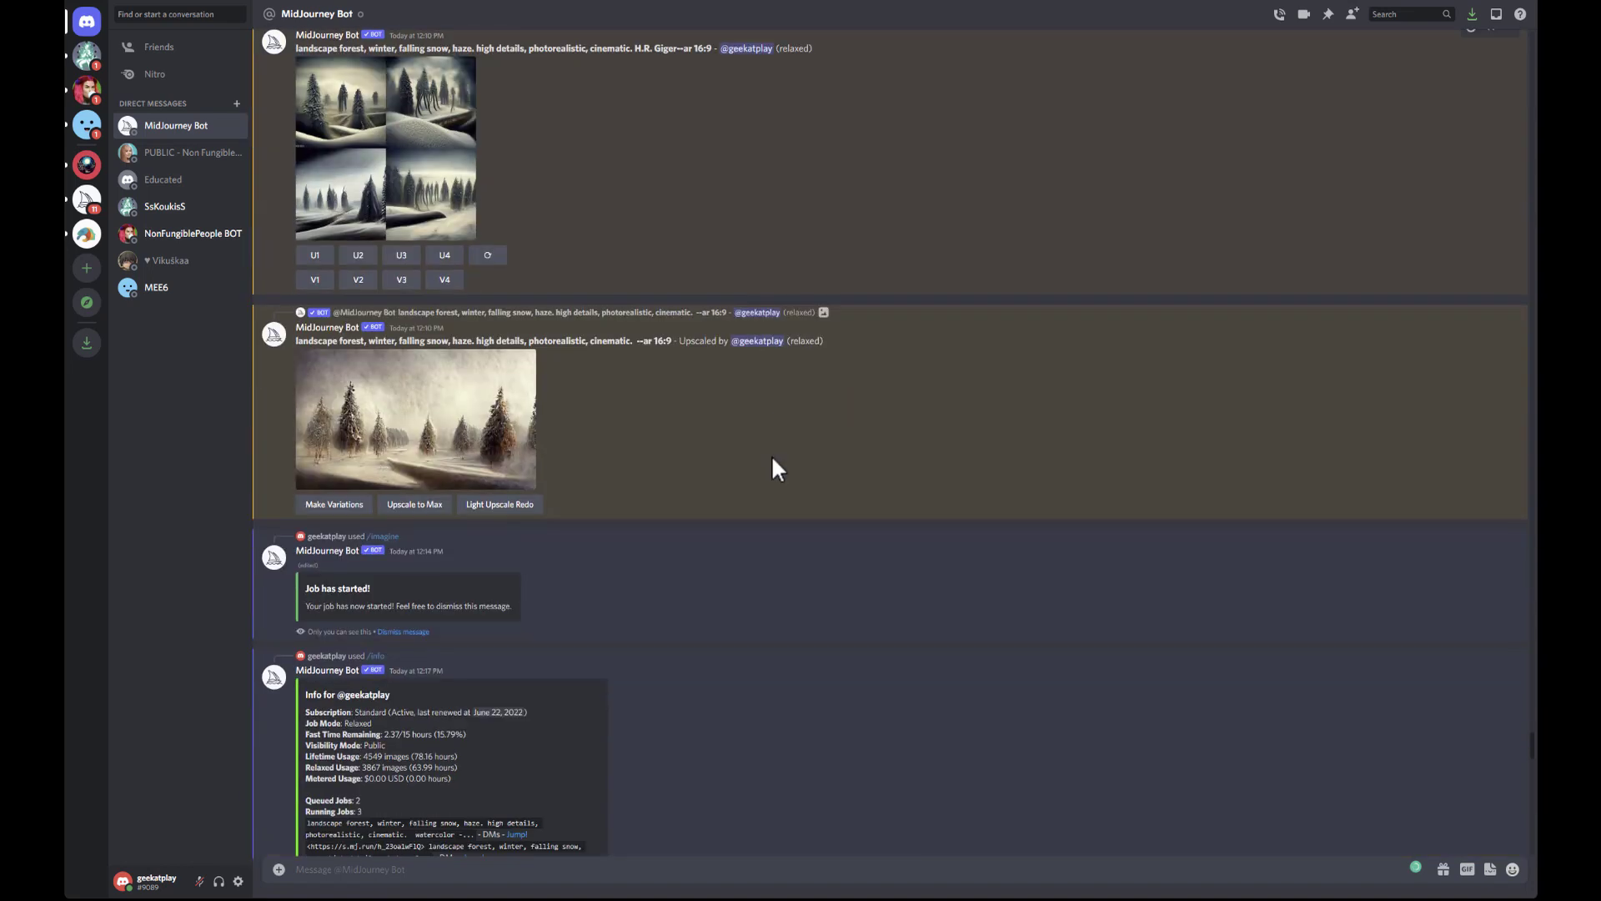
scroll(674, 509, up, 10)
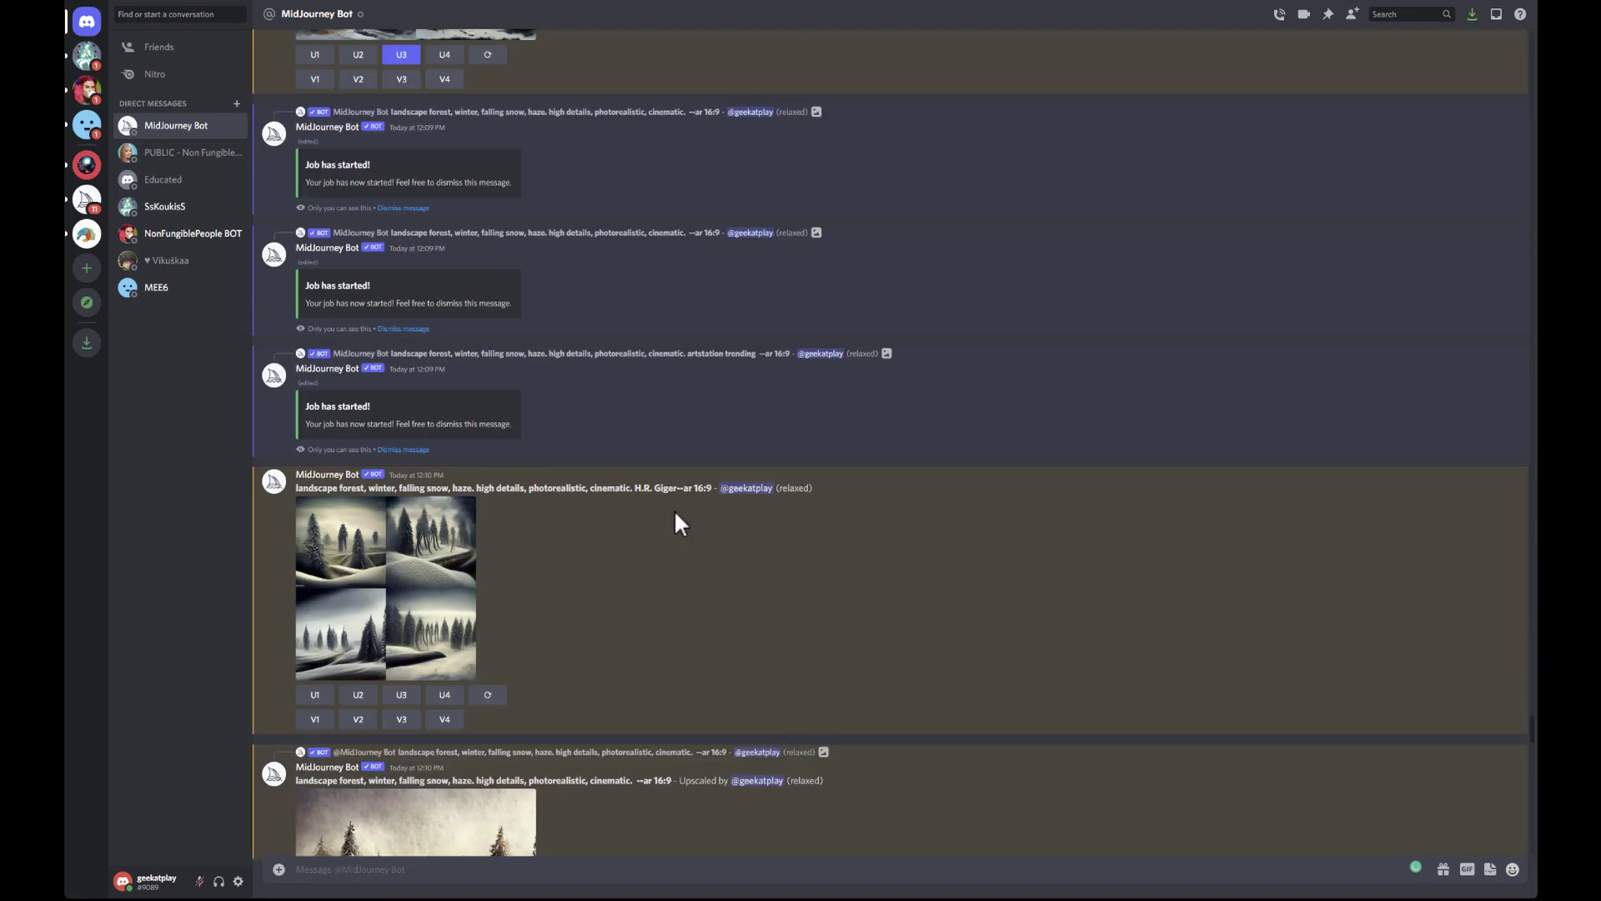
scroll(830, 300, up, 6)
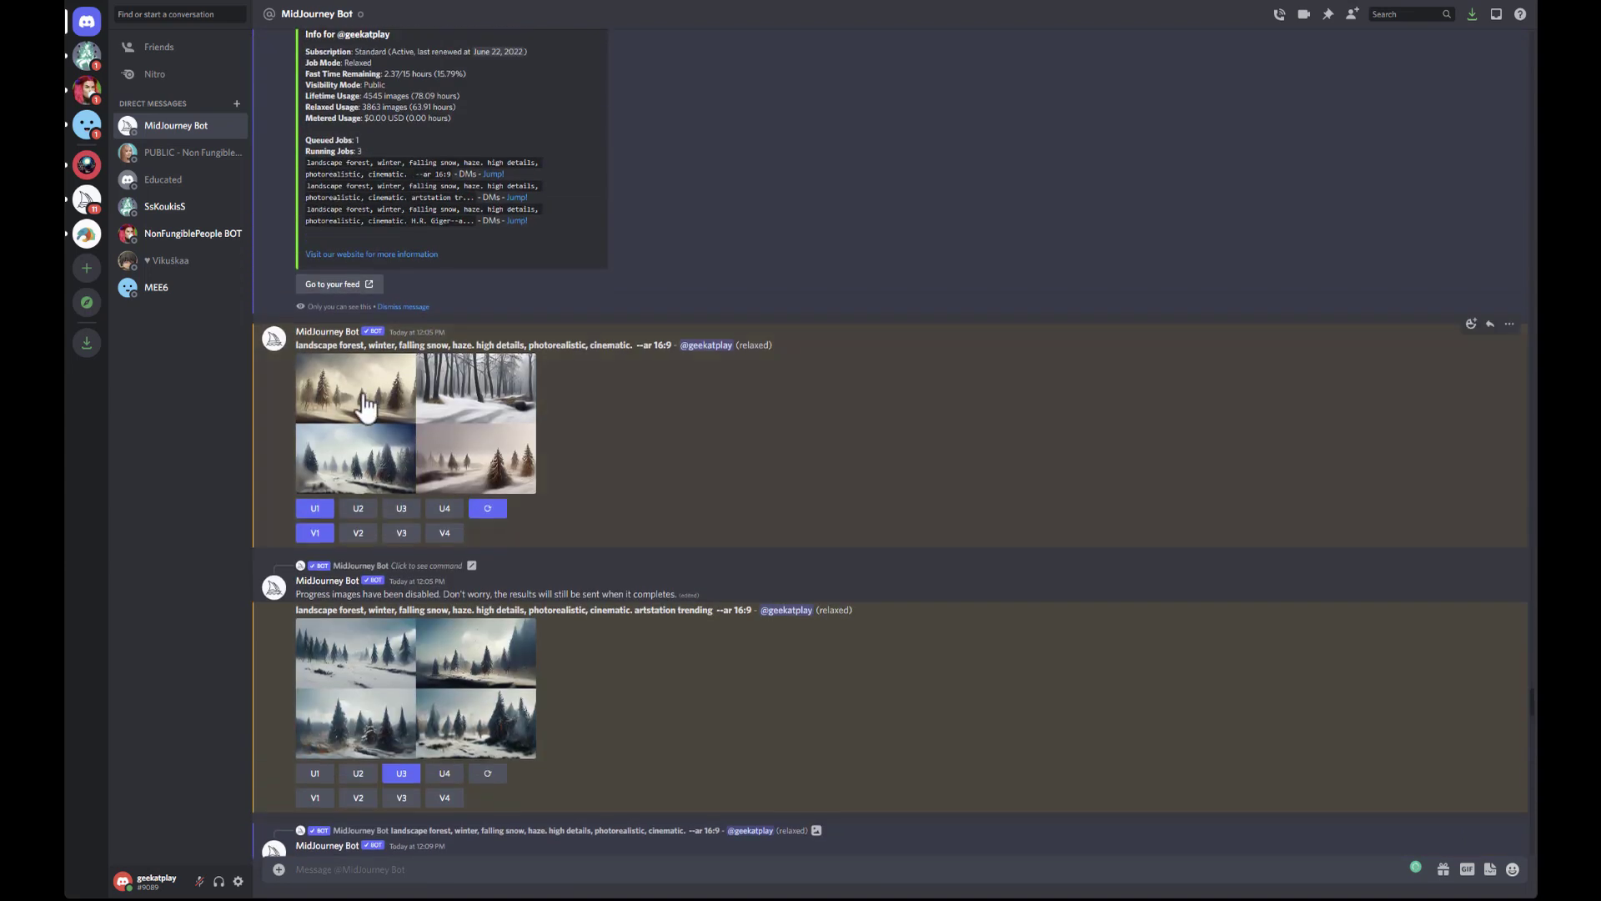
scroll(827, 617, down, 12)
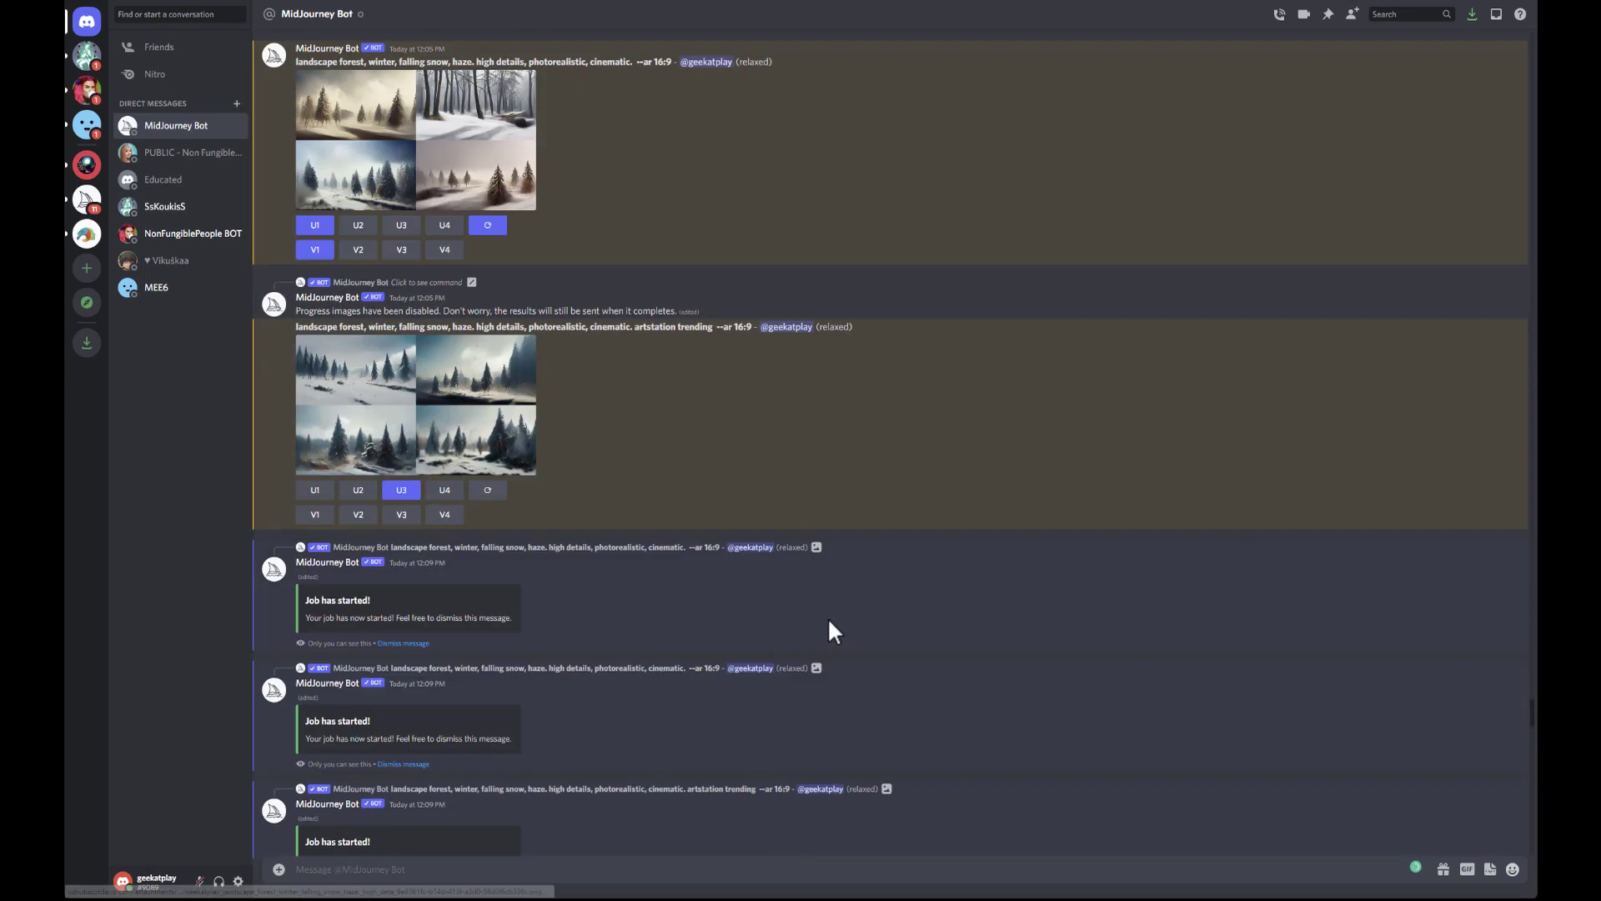
scroll(692, 540, down, 3)
click(417, 408)
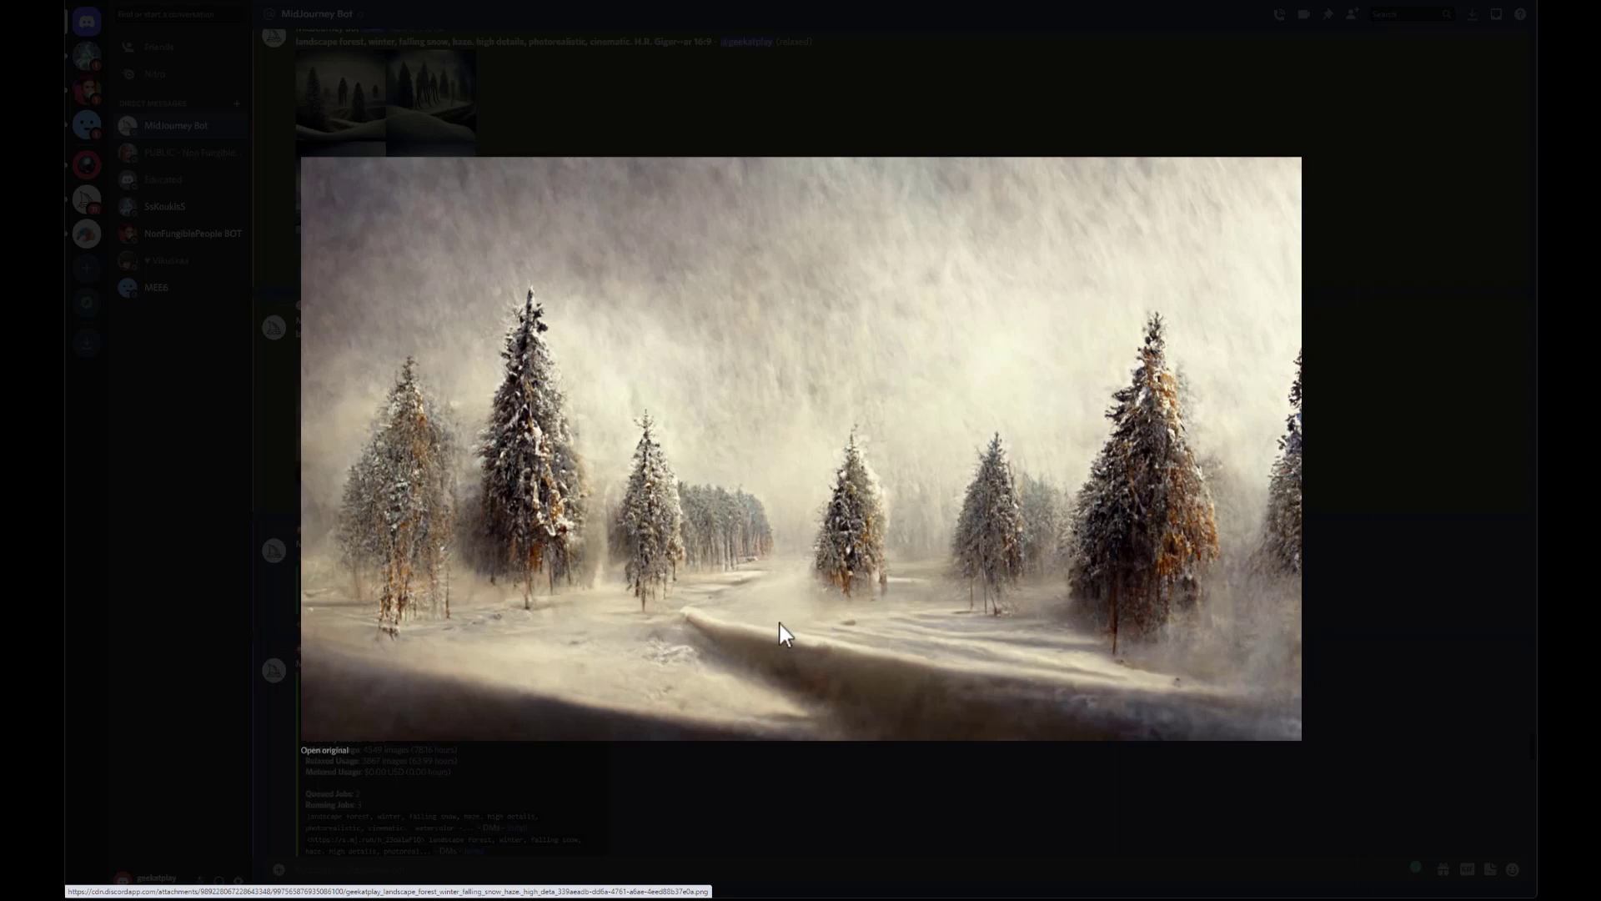
click(1335, 422)
Step: View the watercolor version's four-image grid enlarged, then close the preview
scroll(588, 405, down, 4)
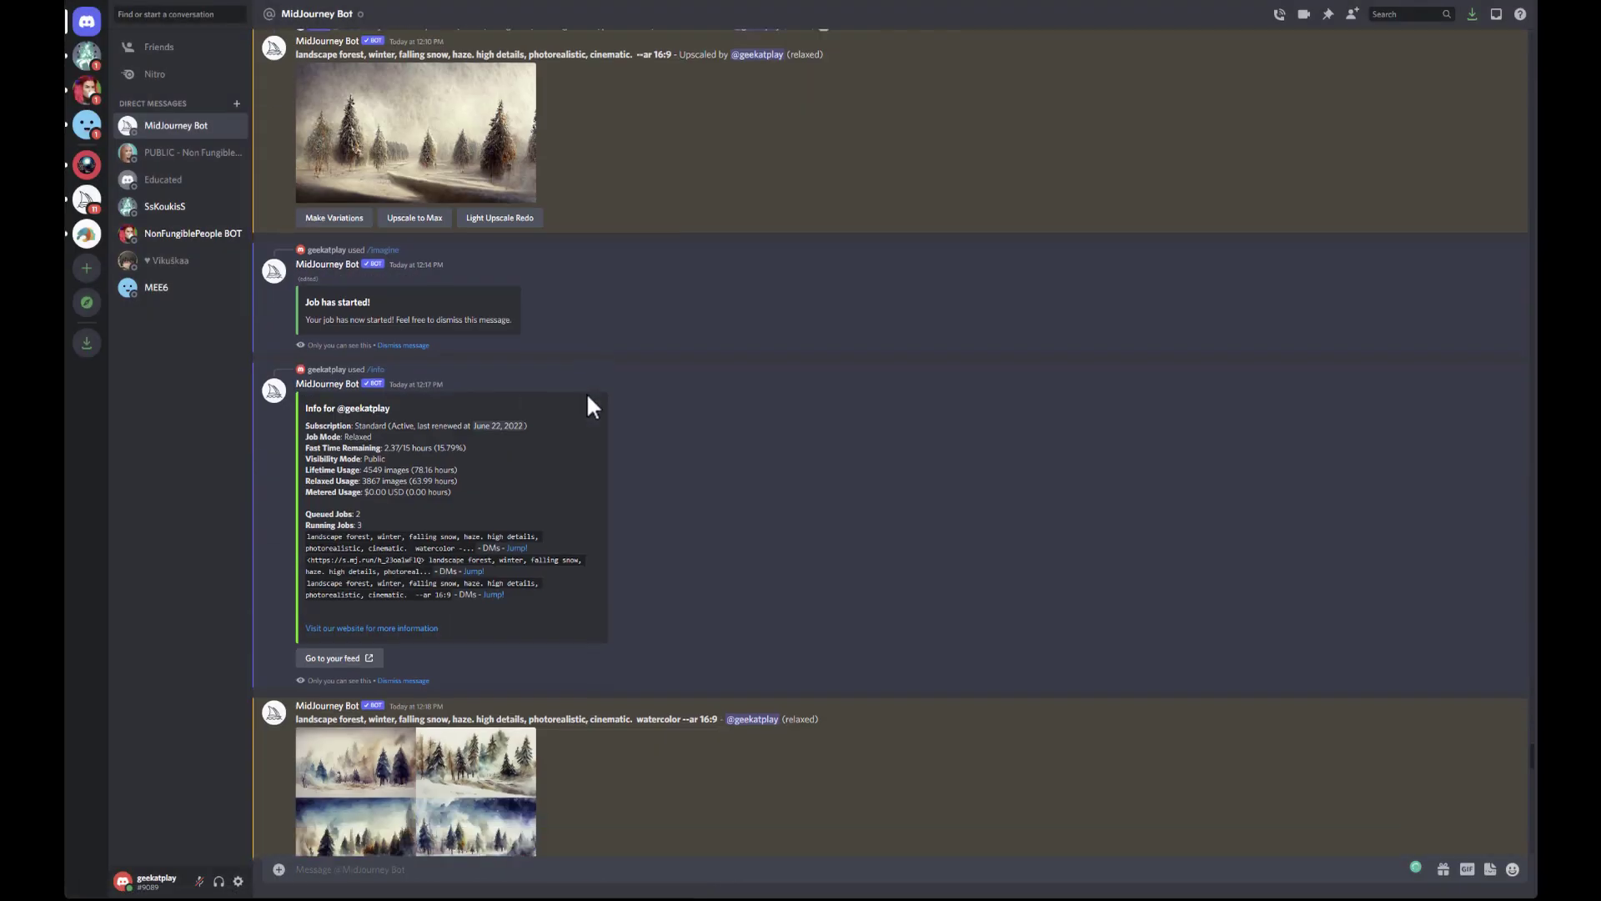
scroll(648, 550, down, 5)
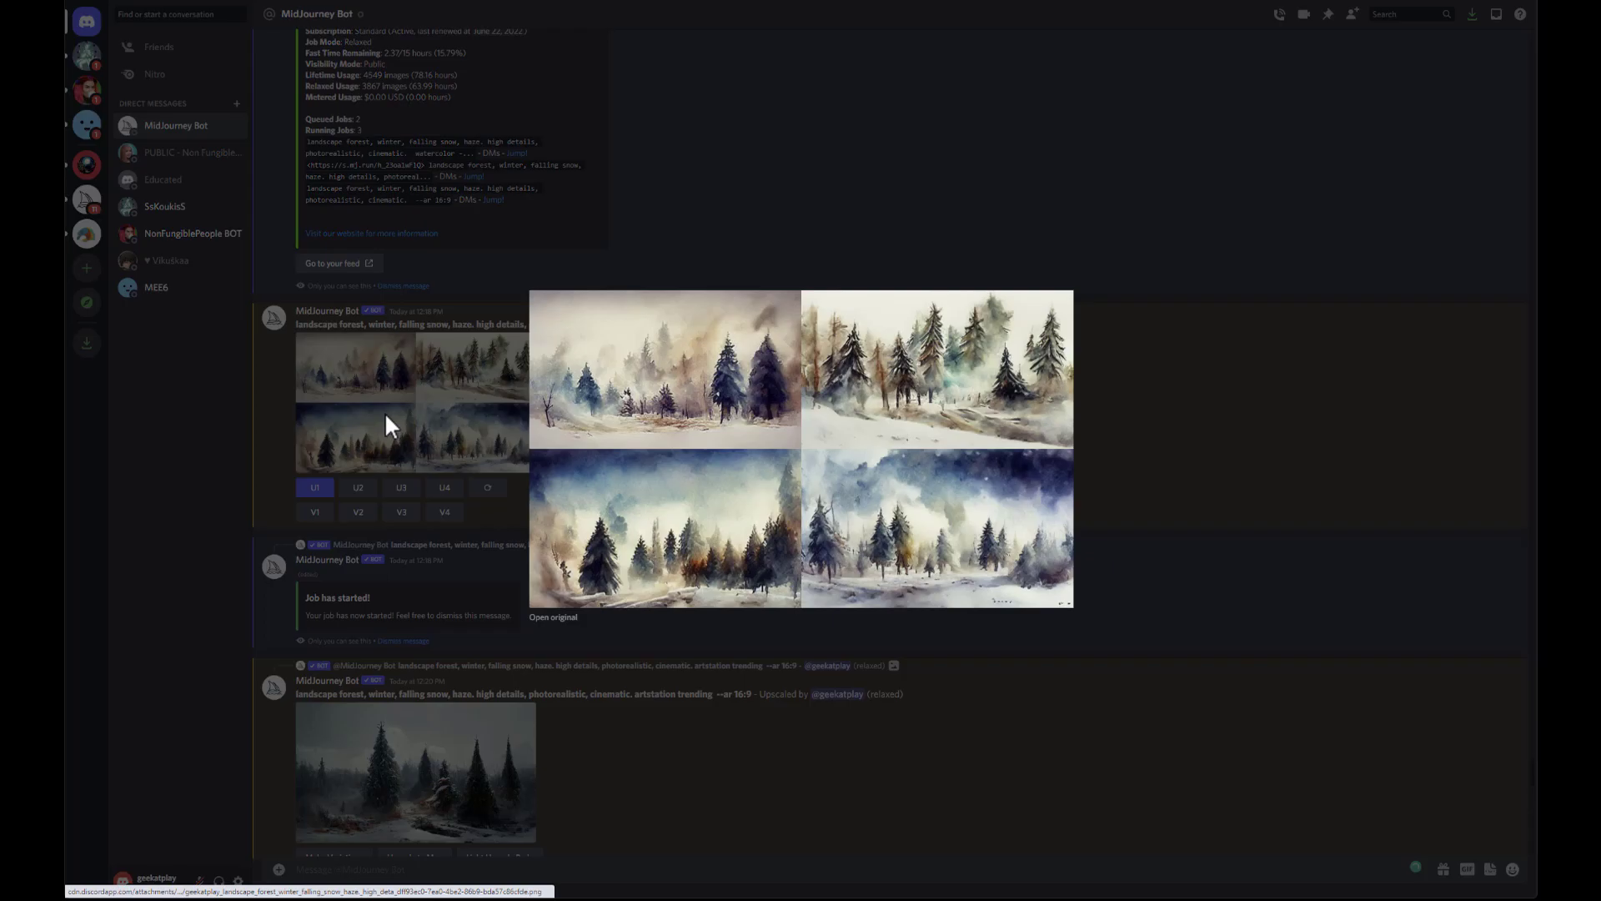
click(384, 417)
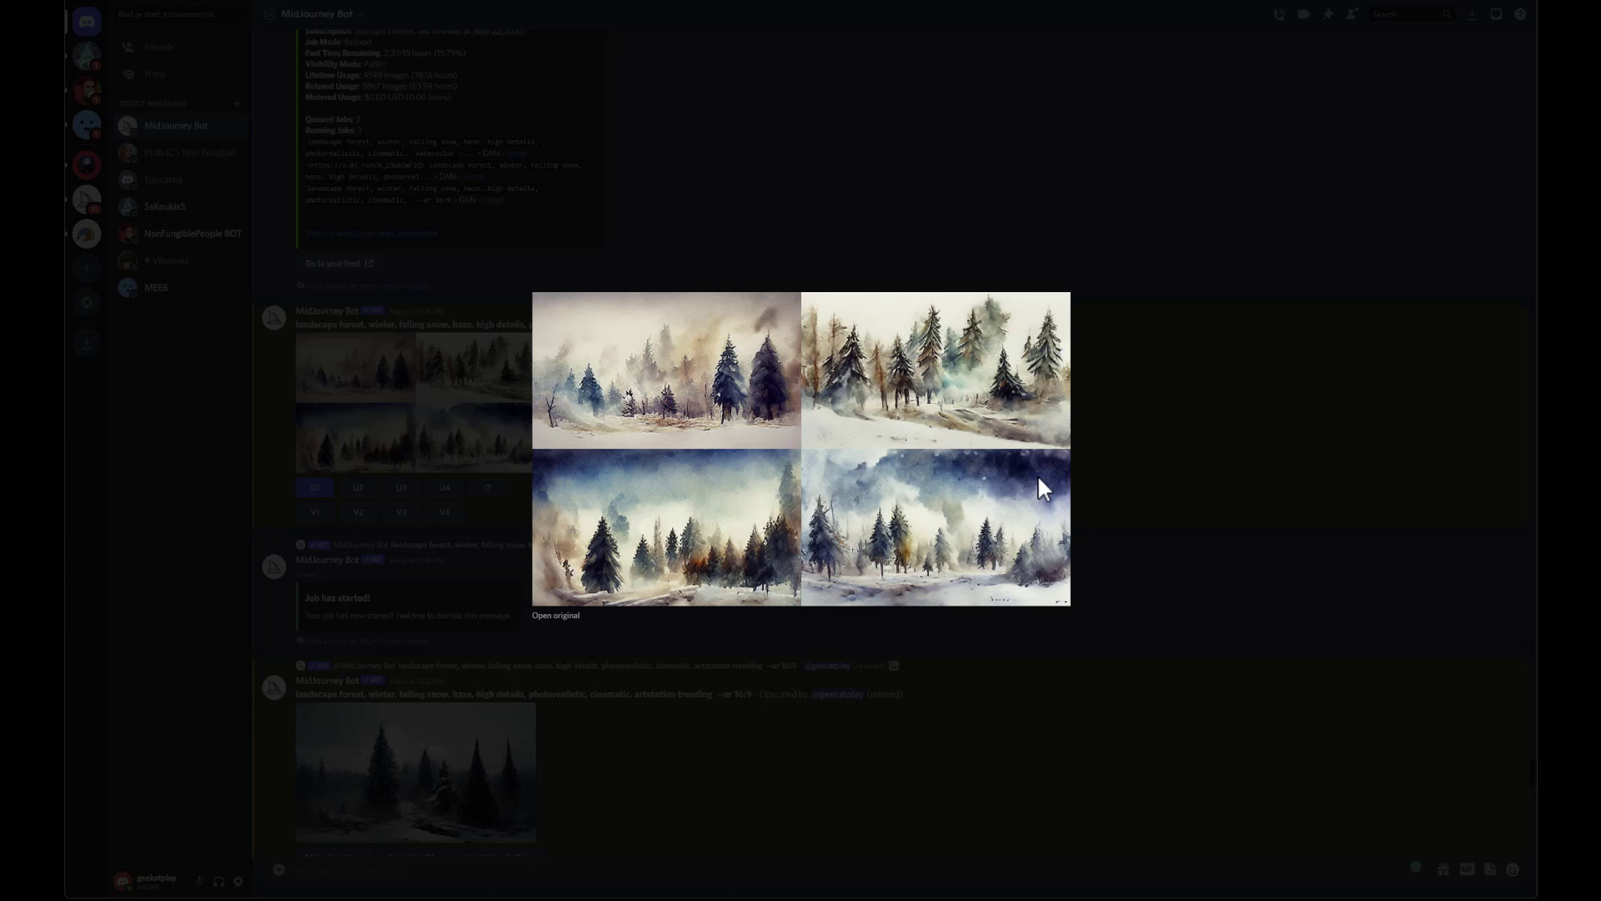
click(1168, 400)
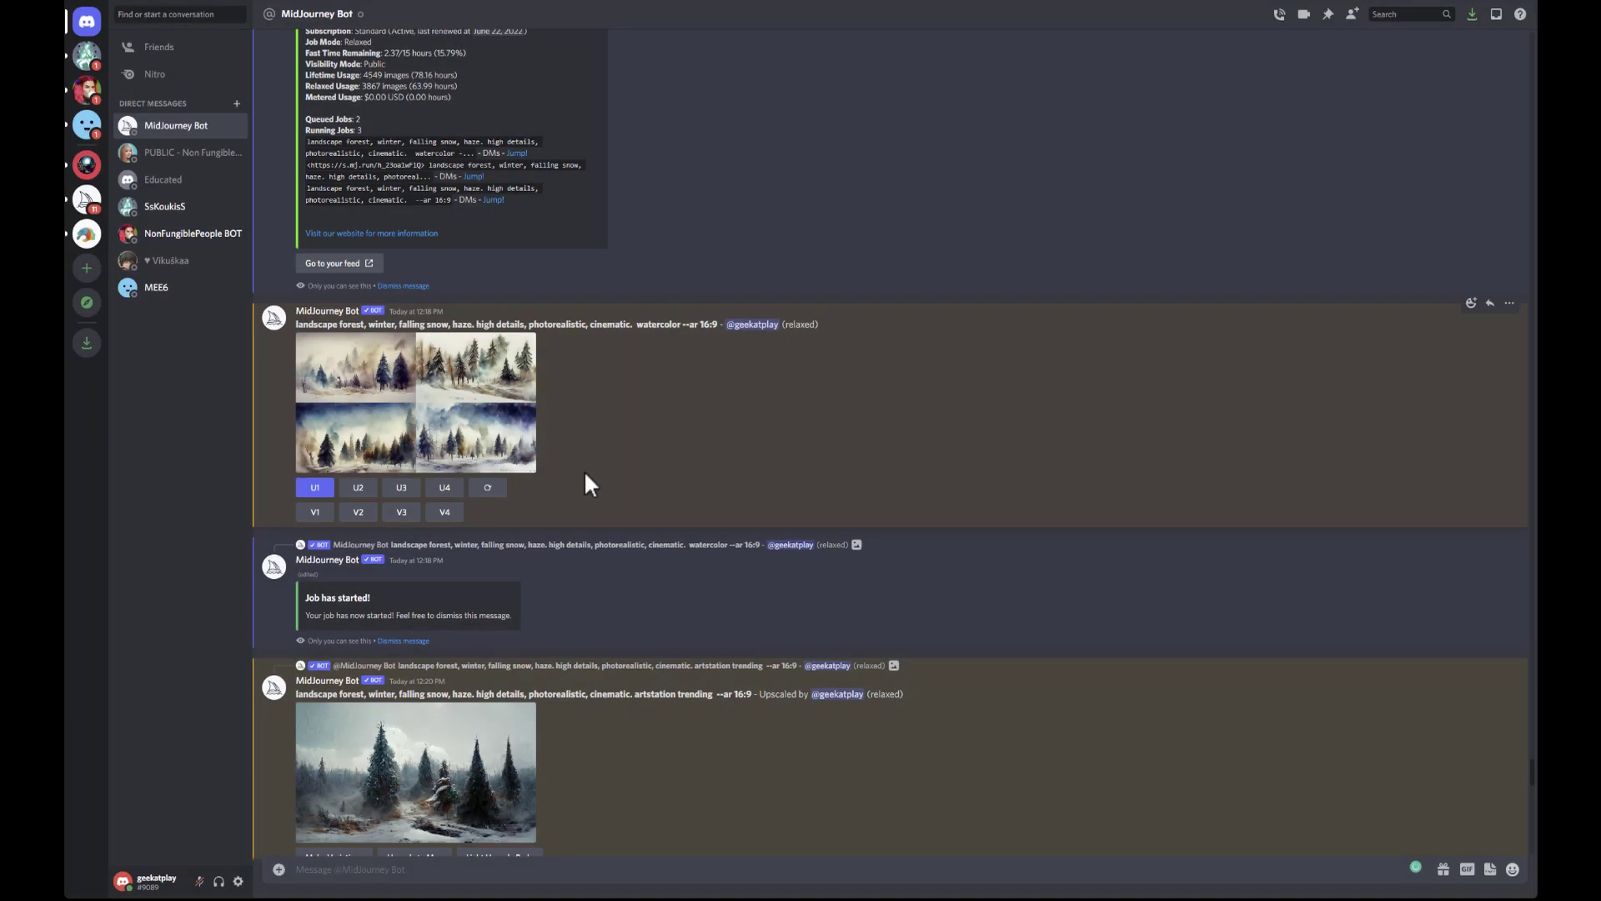
Step: View the upscaled "artstation trending" image enlarged, then close the preview
scroll(584, 469, down, 6)
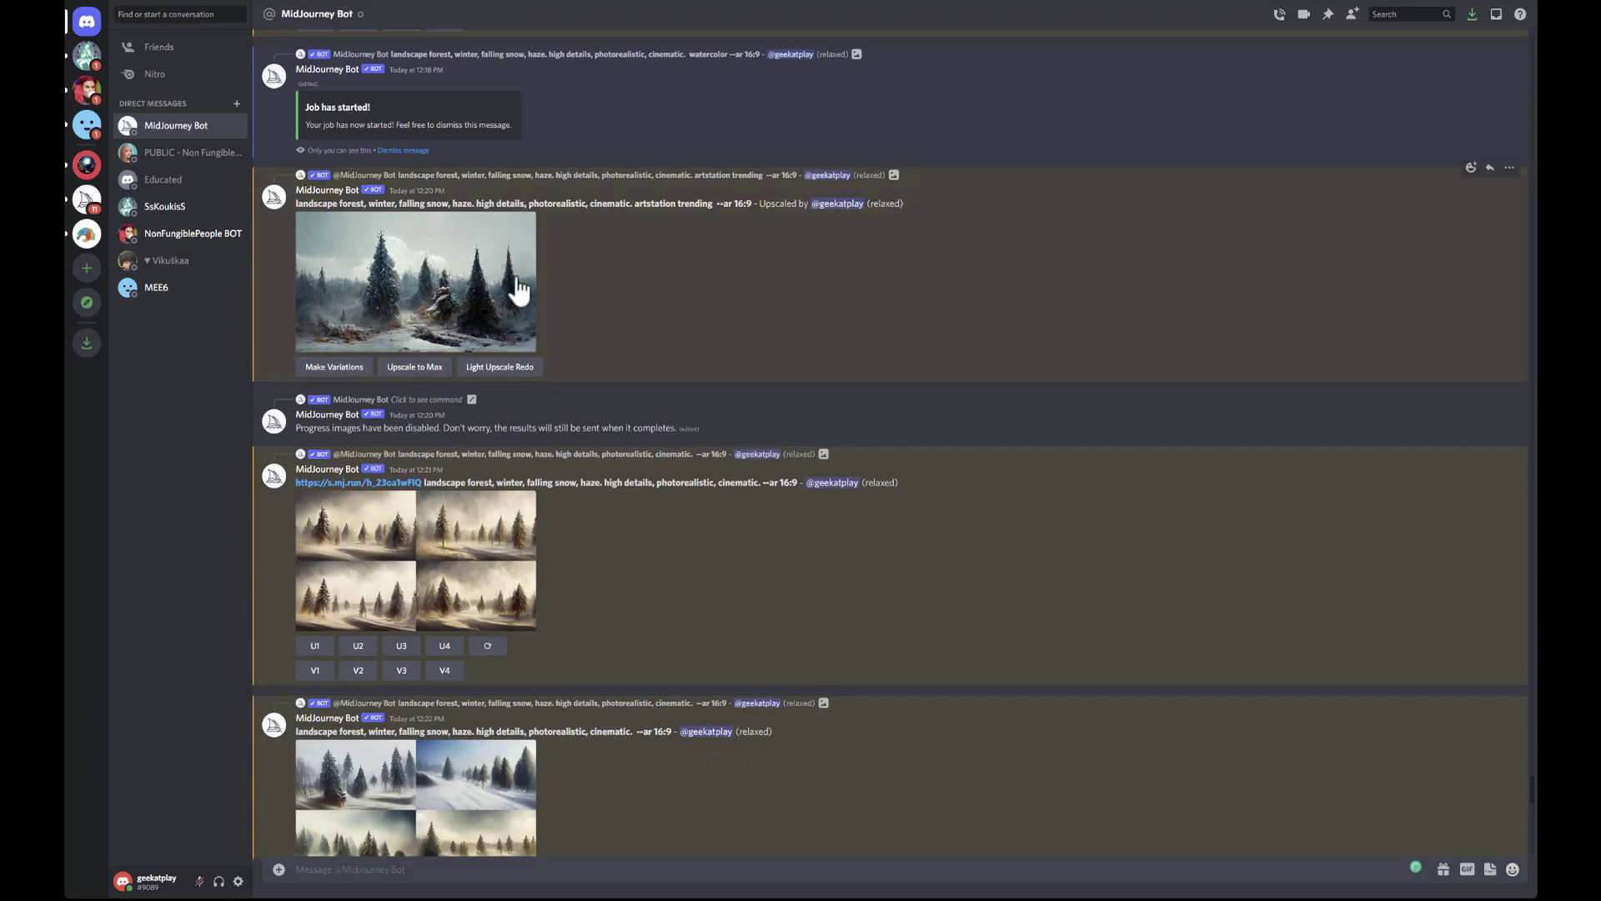
click(422, 314)
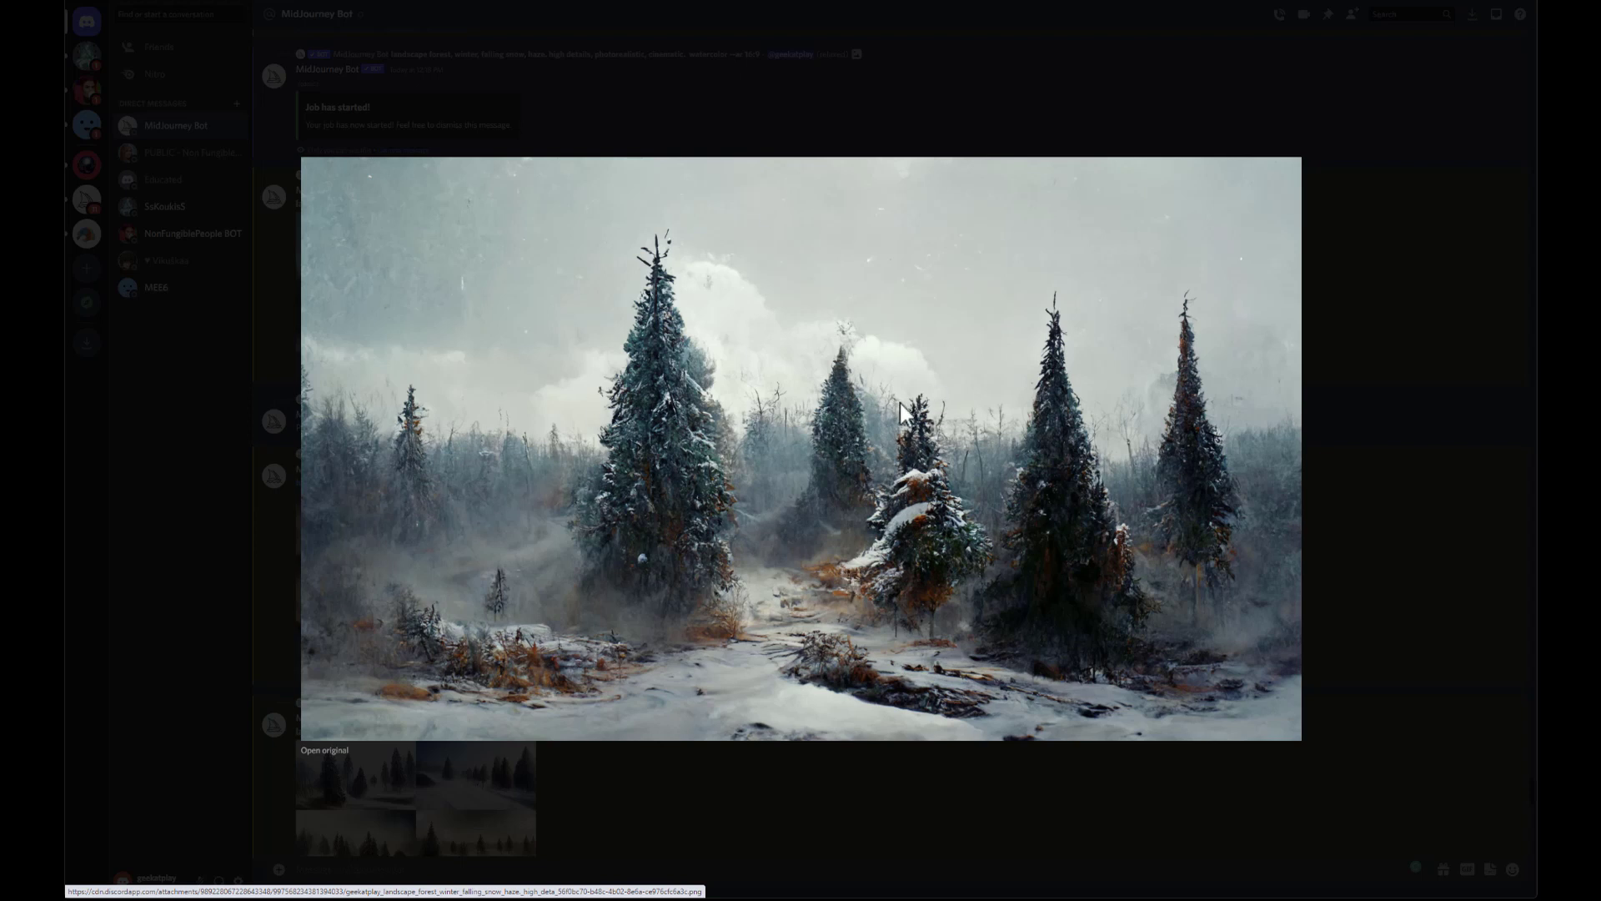
click(1358, 395)
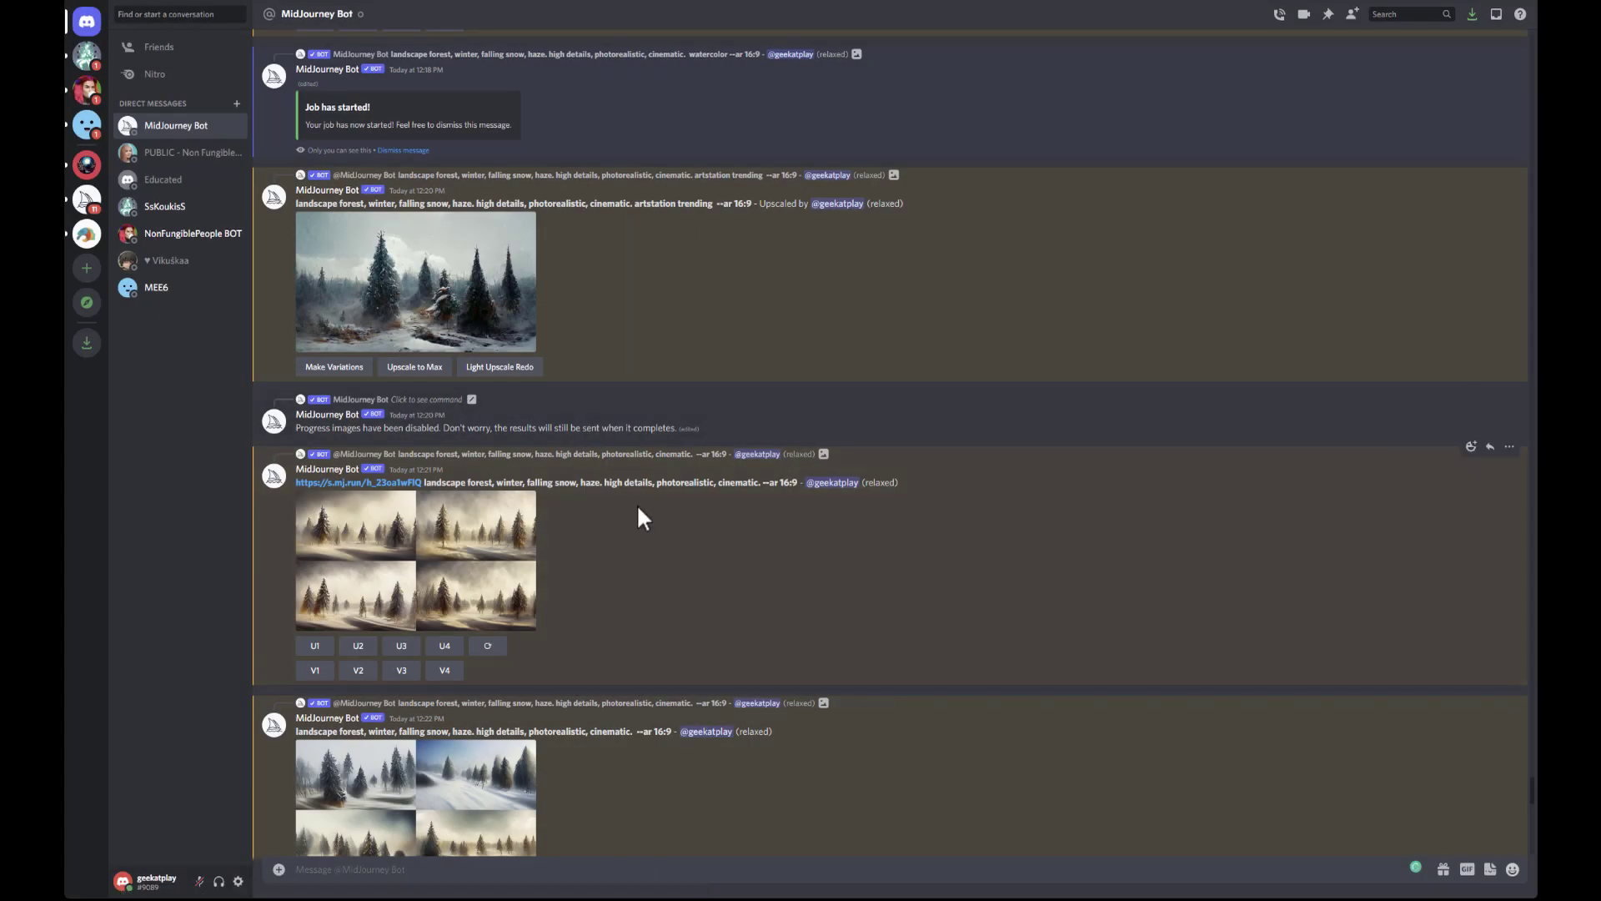
Step: Review the newer and earlier results again, then return to the basic cinematic grid and view it enlarged
scroll(732, 328, down, 2)
scroll(752, 348, up, 5)
scroll(753, 347, up, 15)
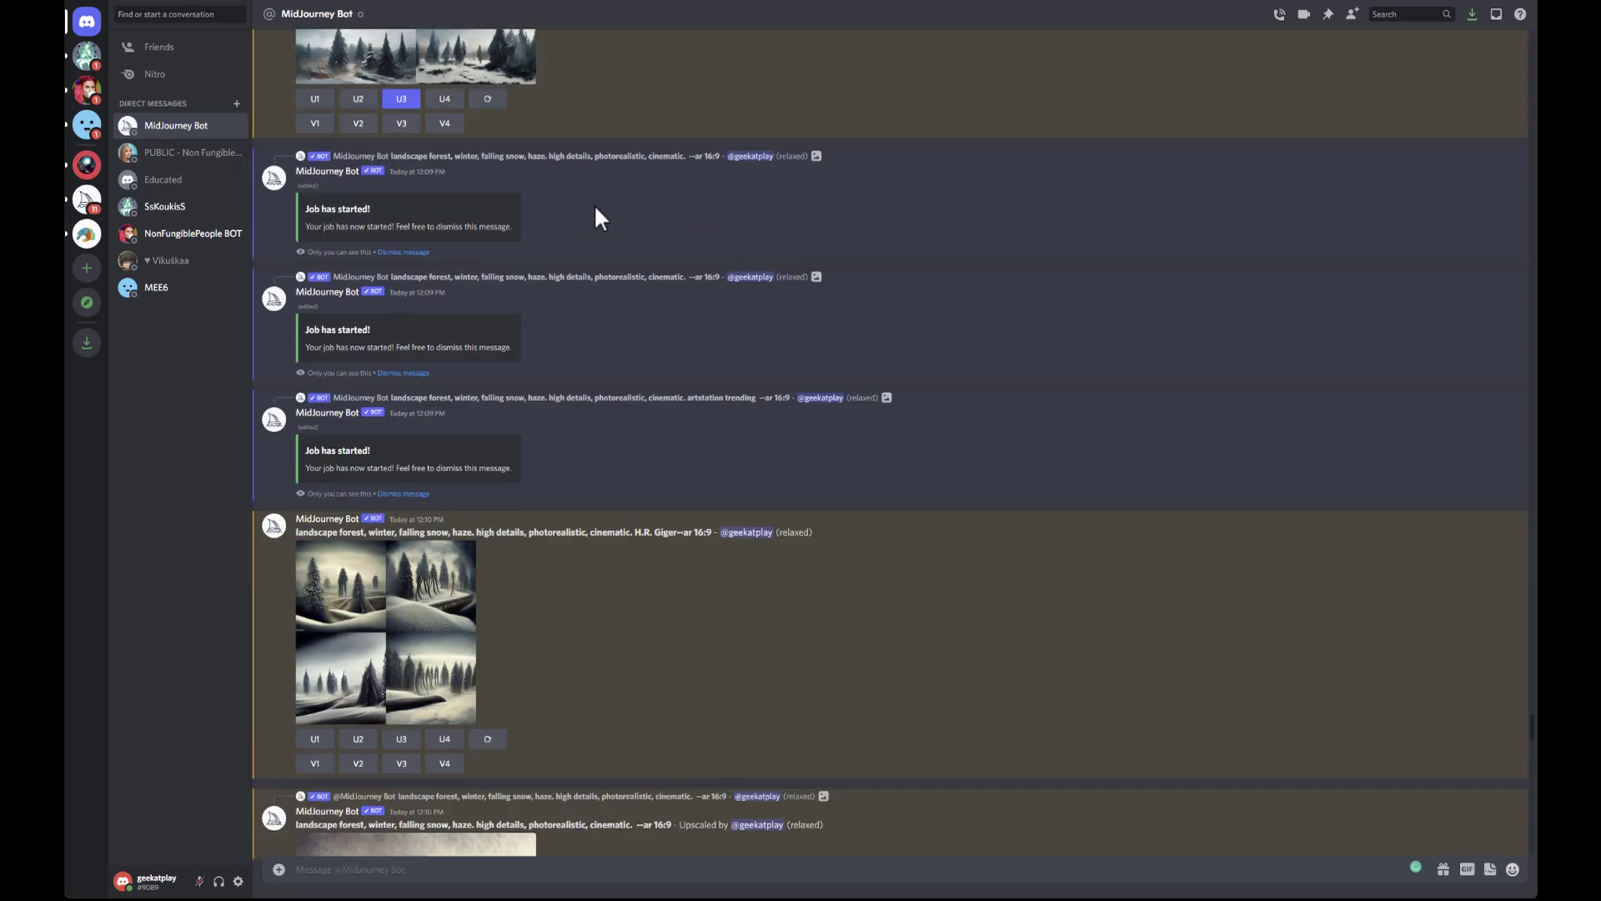
scroll(894, 313, up, 5)
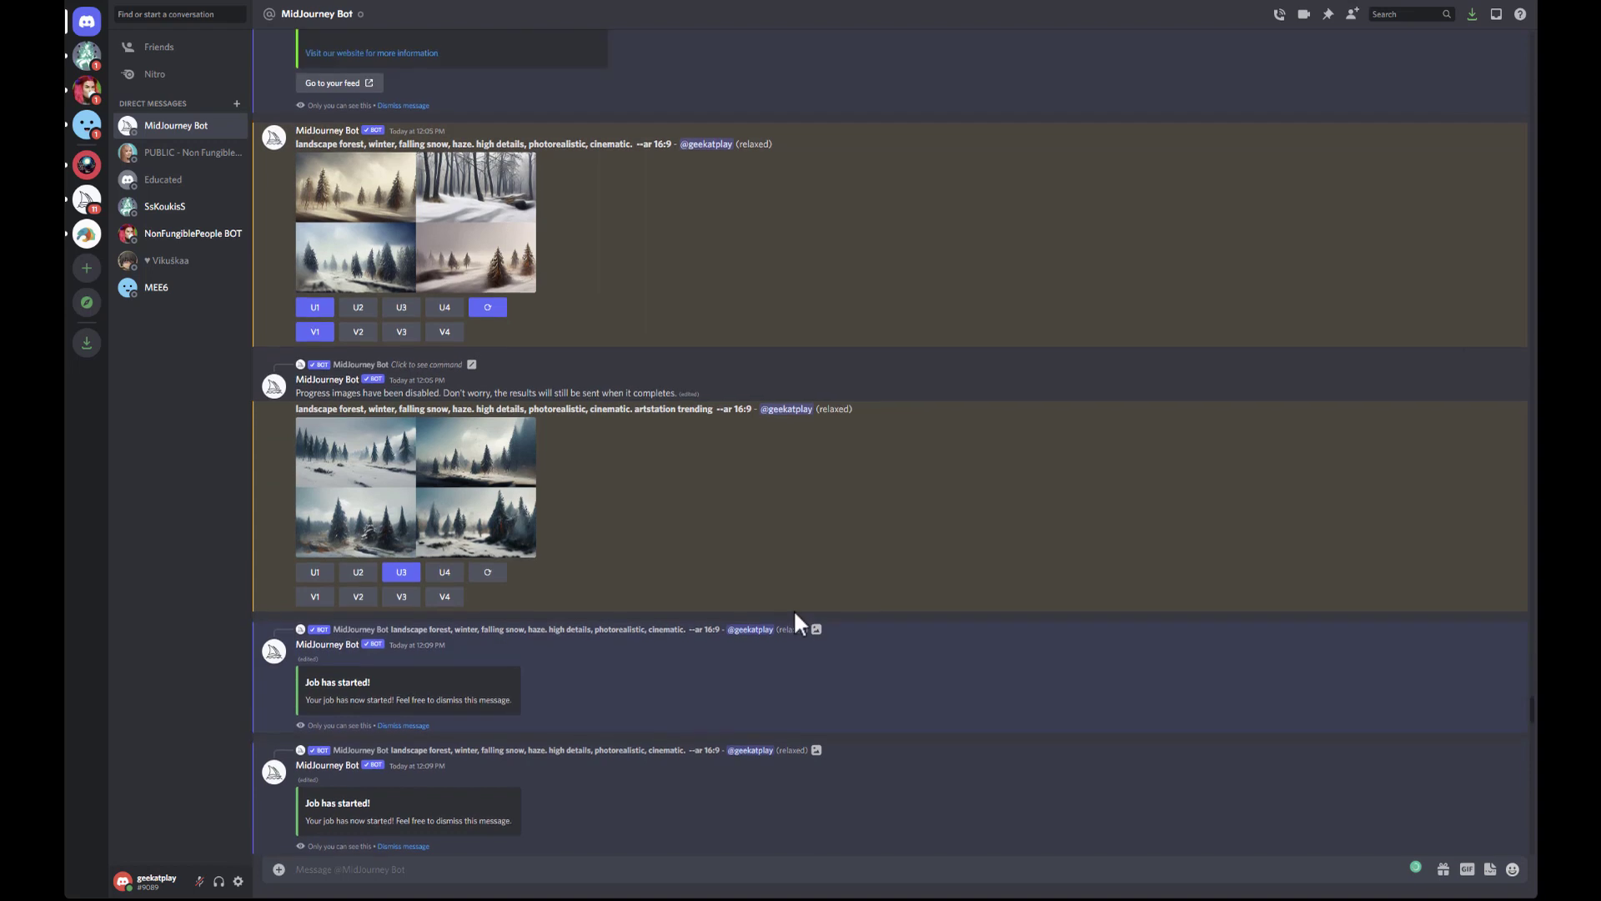
scroll(793, 609, down, 15)
scroll(781, 585, up, 15)
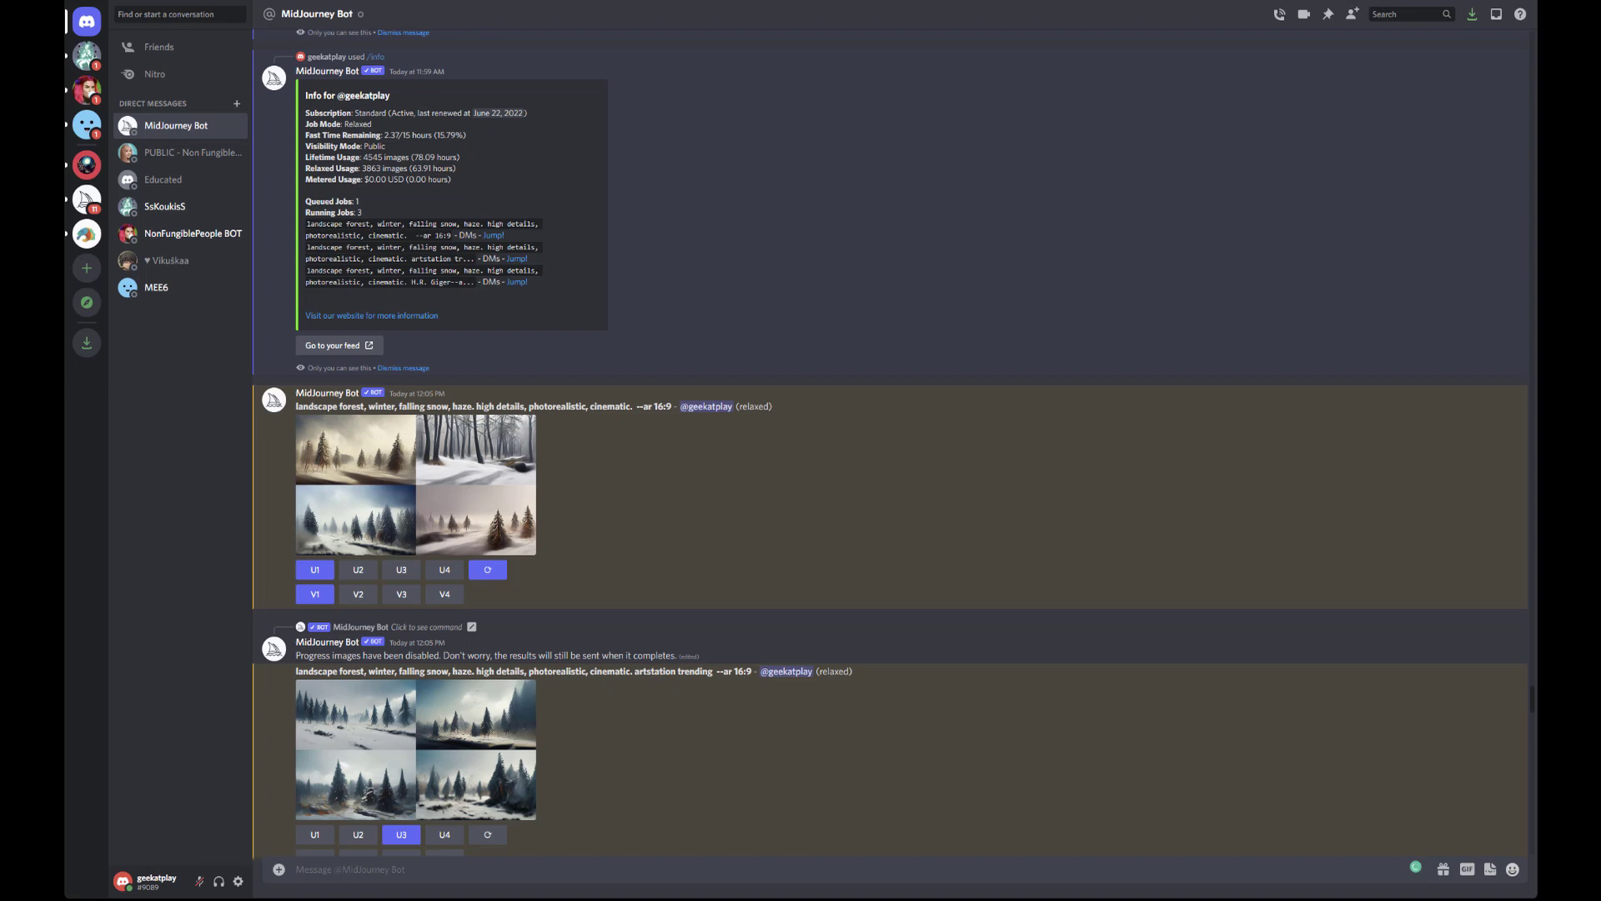
click(404, 463)
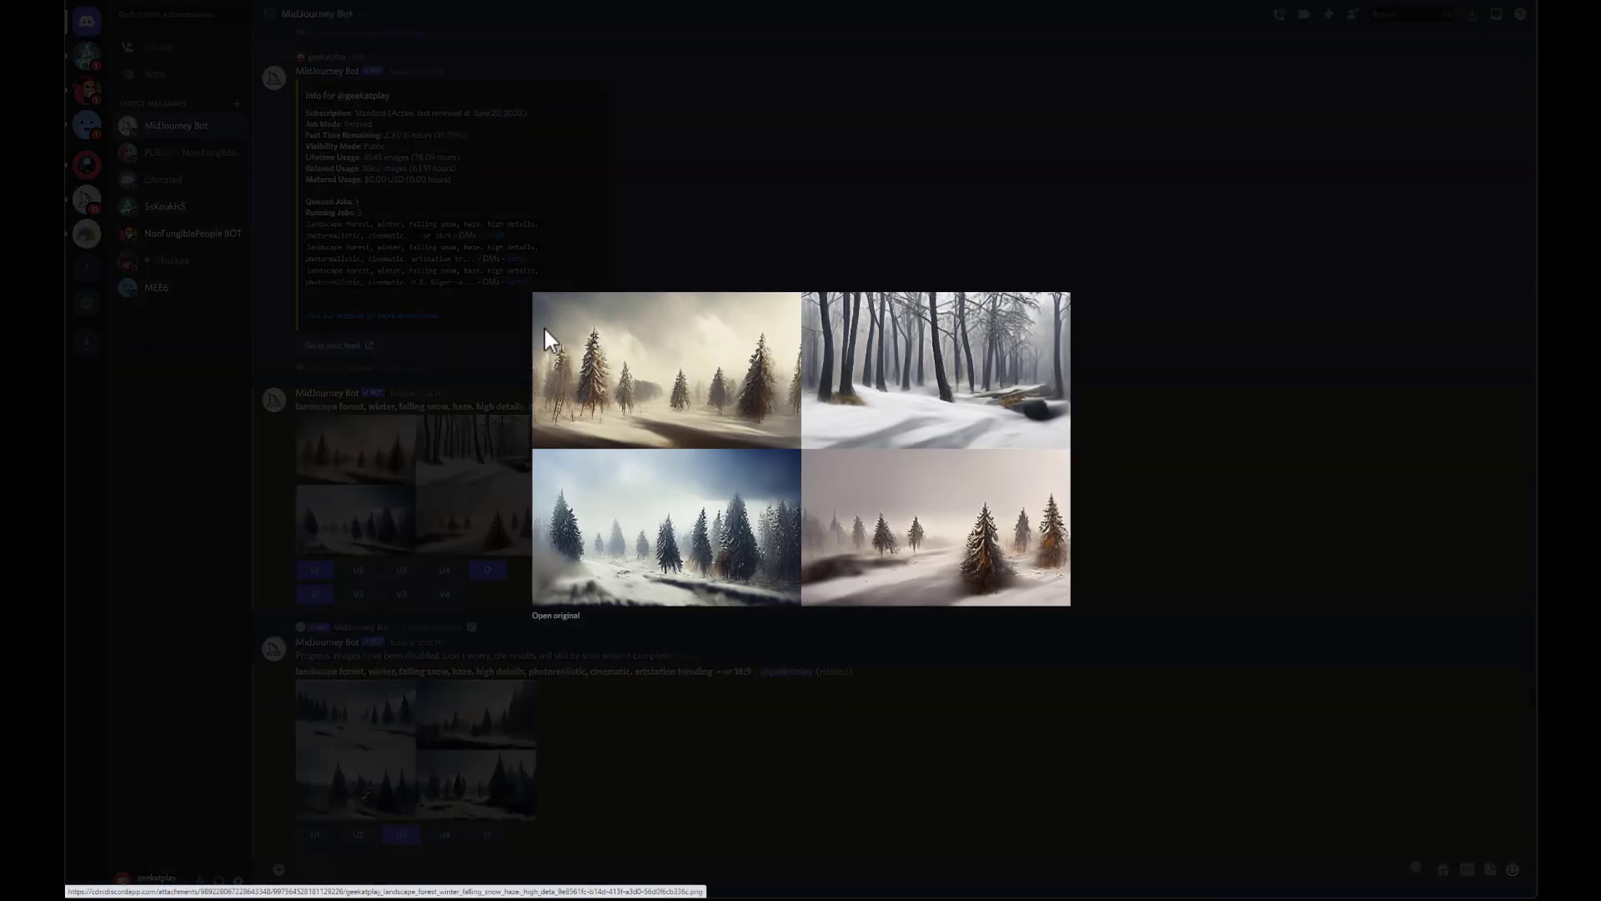
click(1191, 543)
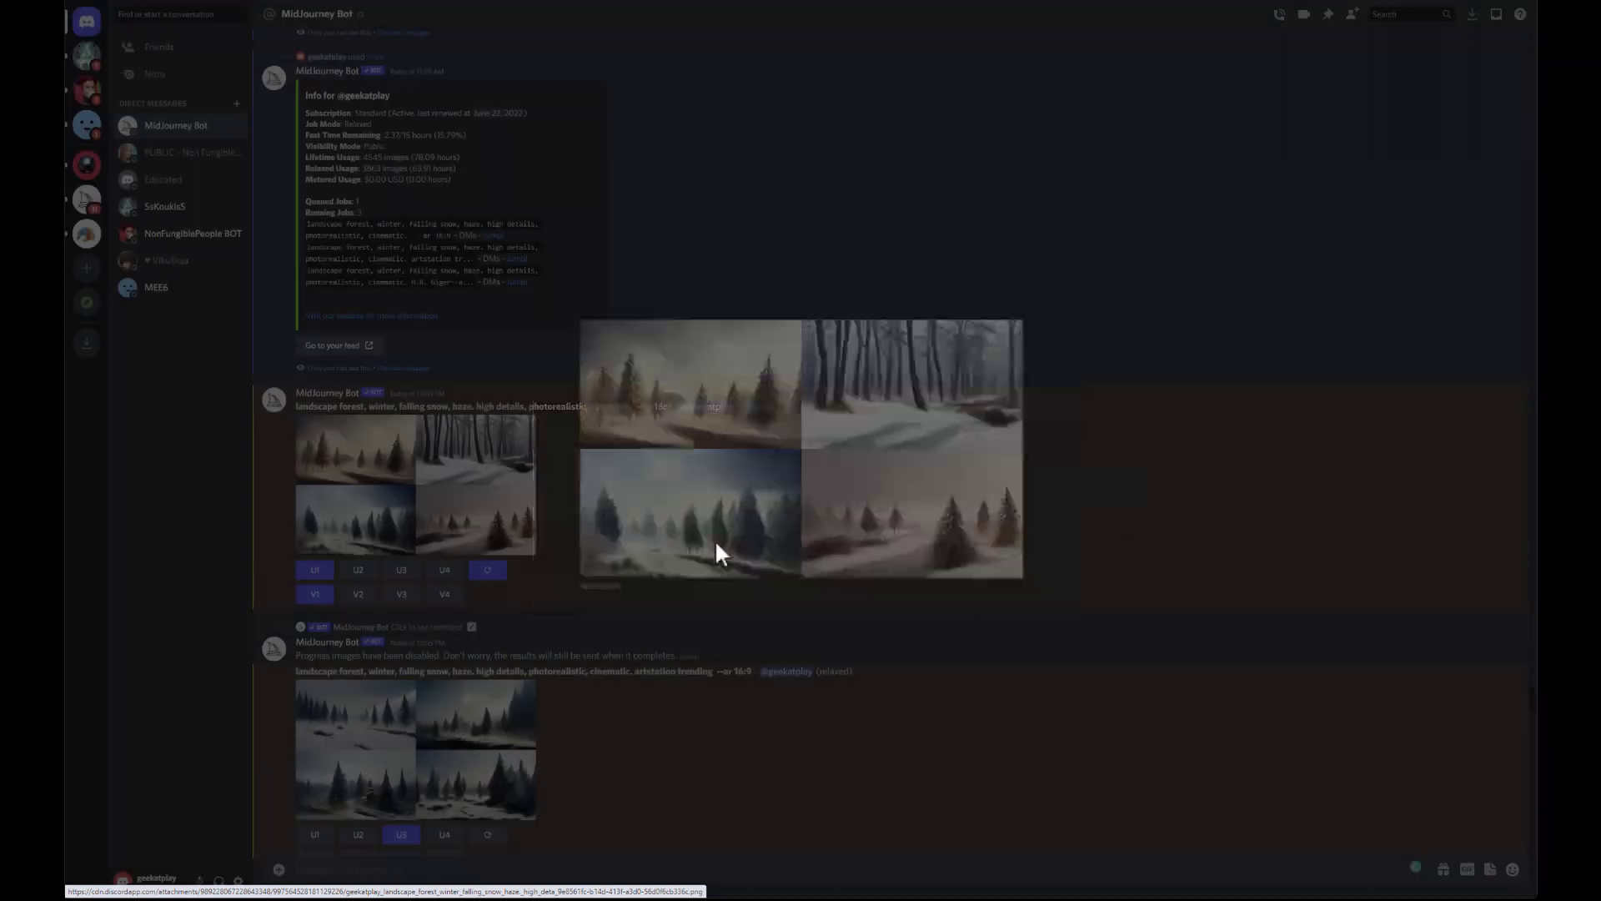
Step: View the four-image grid of the prompt that starts with an image link enlarged, and close the preview
scroll(583, 534, down, 15)
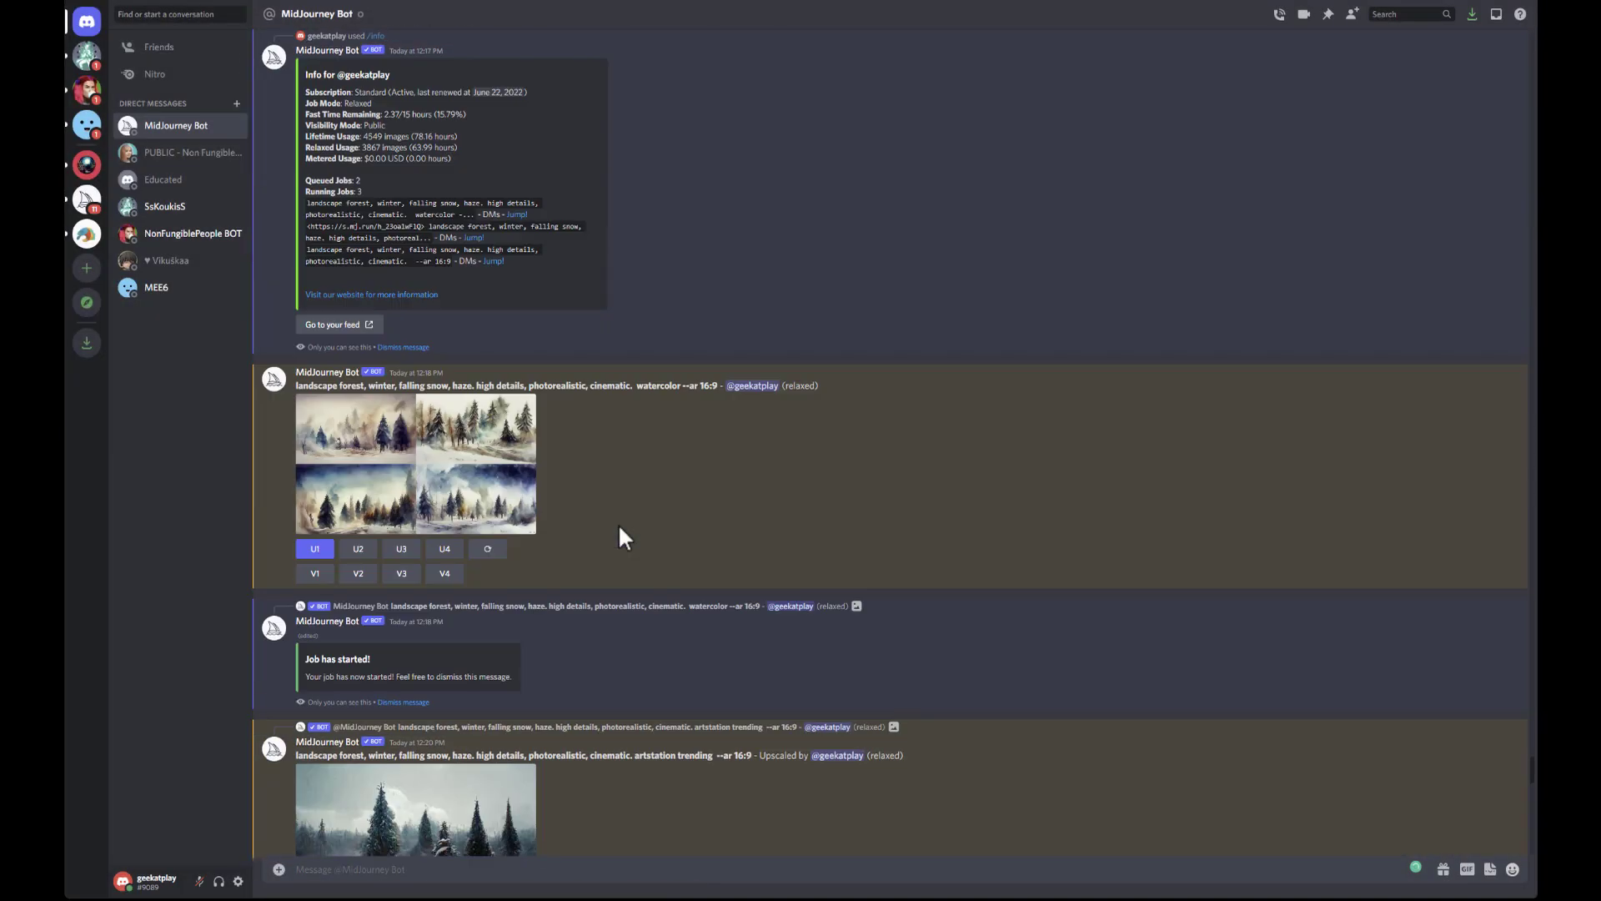
scroll(620, 528, down, 10)
click(447, 429)
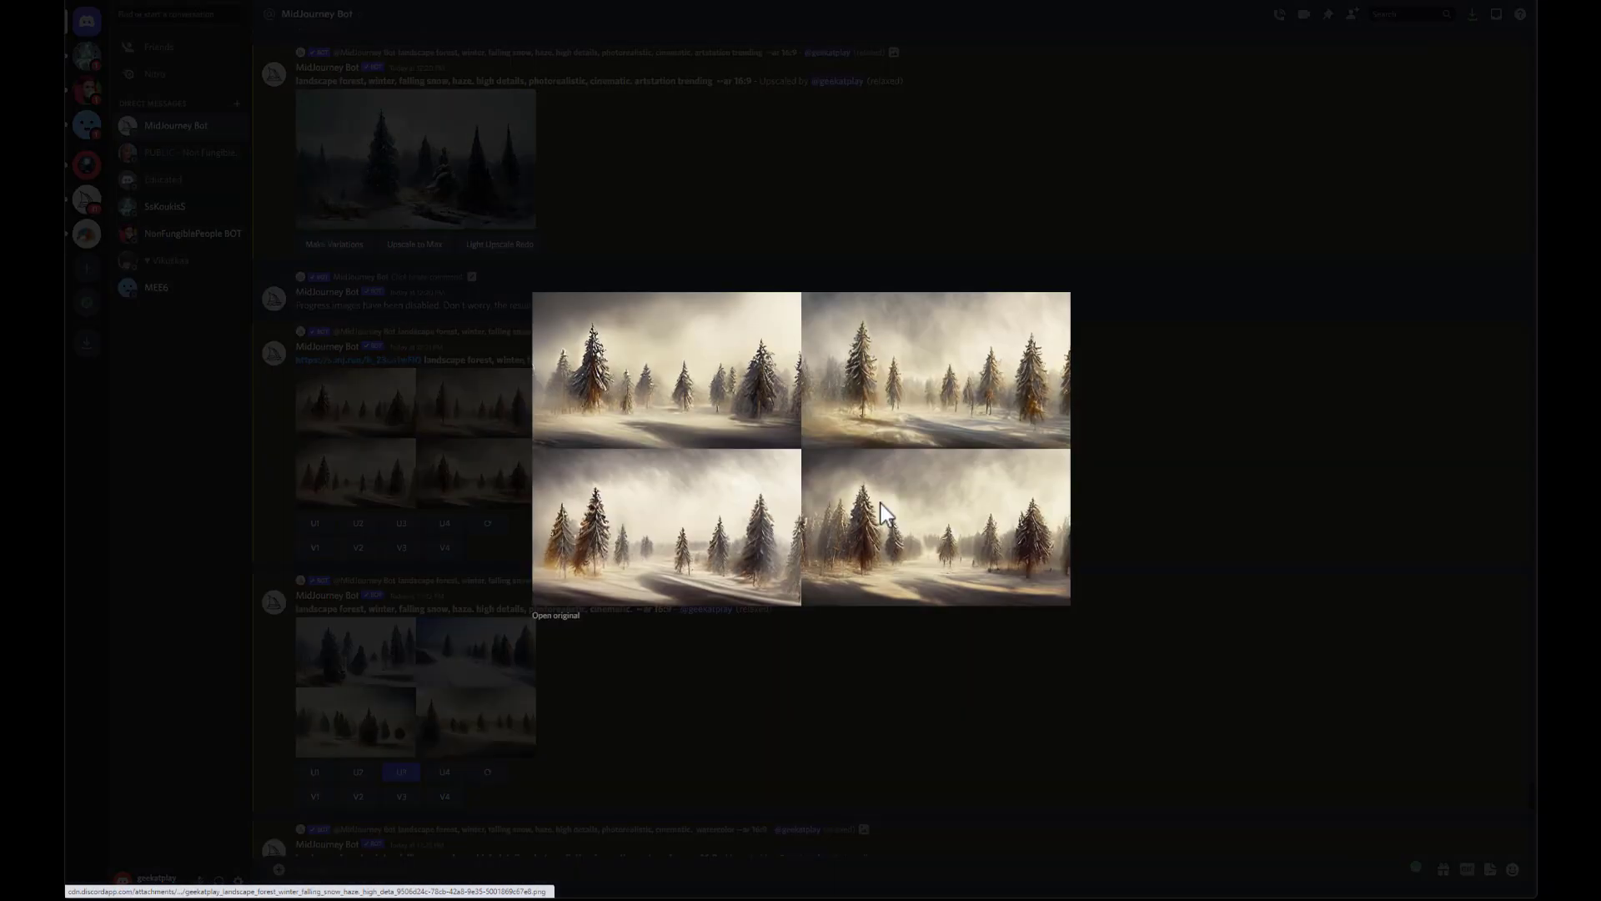
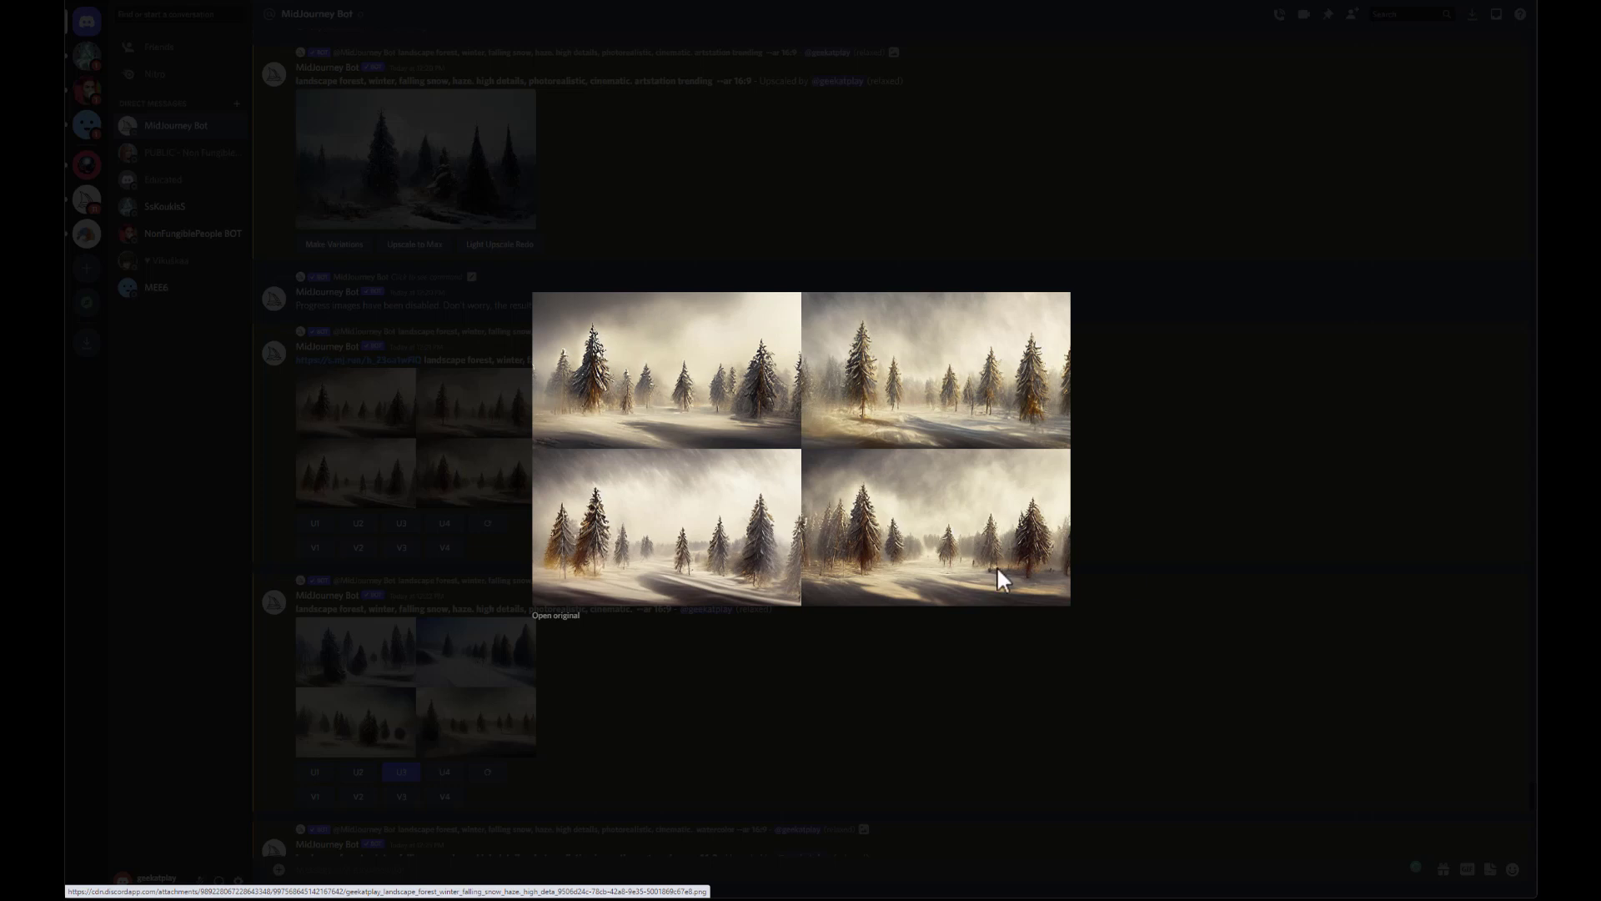
click(1131, 572)
Step: View the four-image grid of the plain cinematic prompt below the image-link grid enlarged, and close the preview
scroll(659, 442, down, 3)
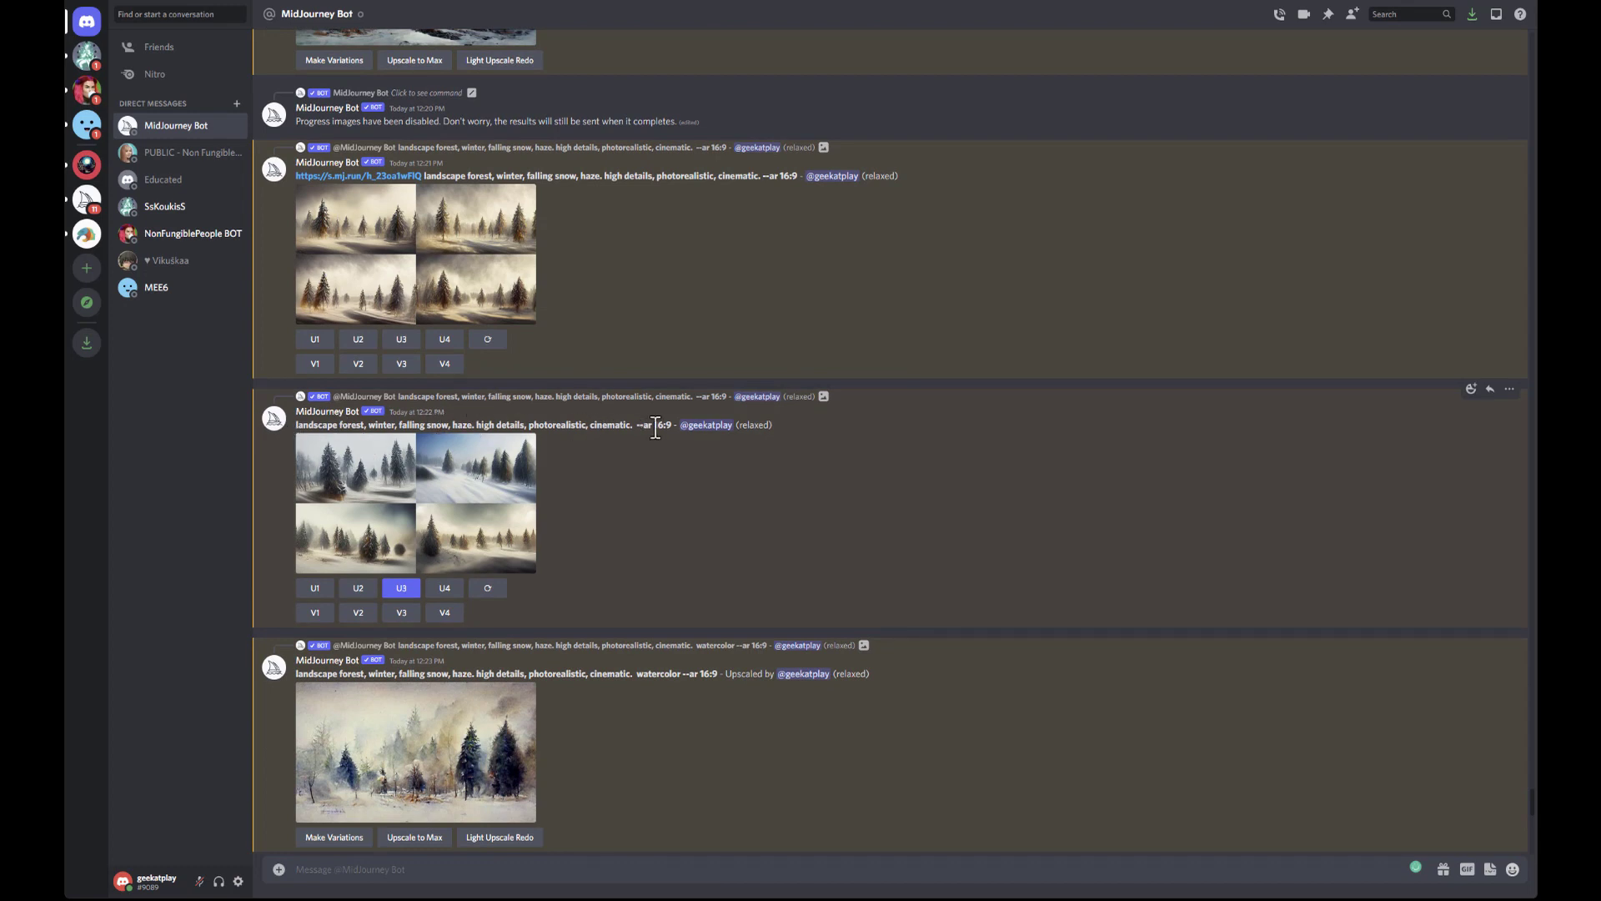
click(488, 511)
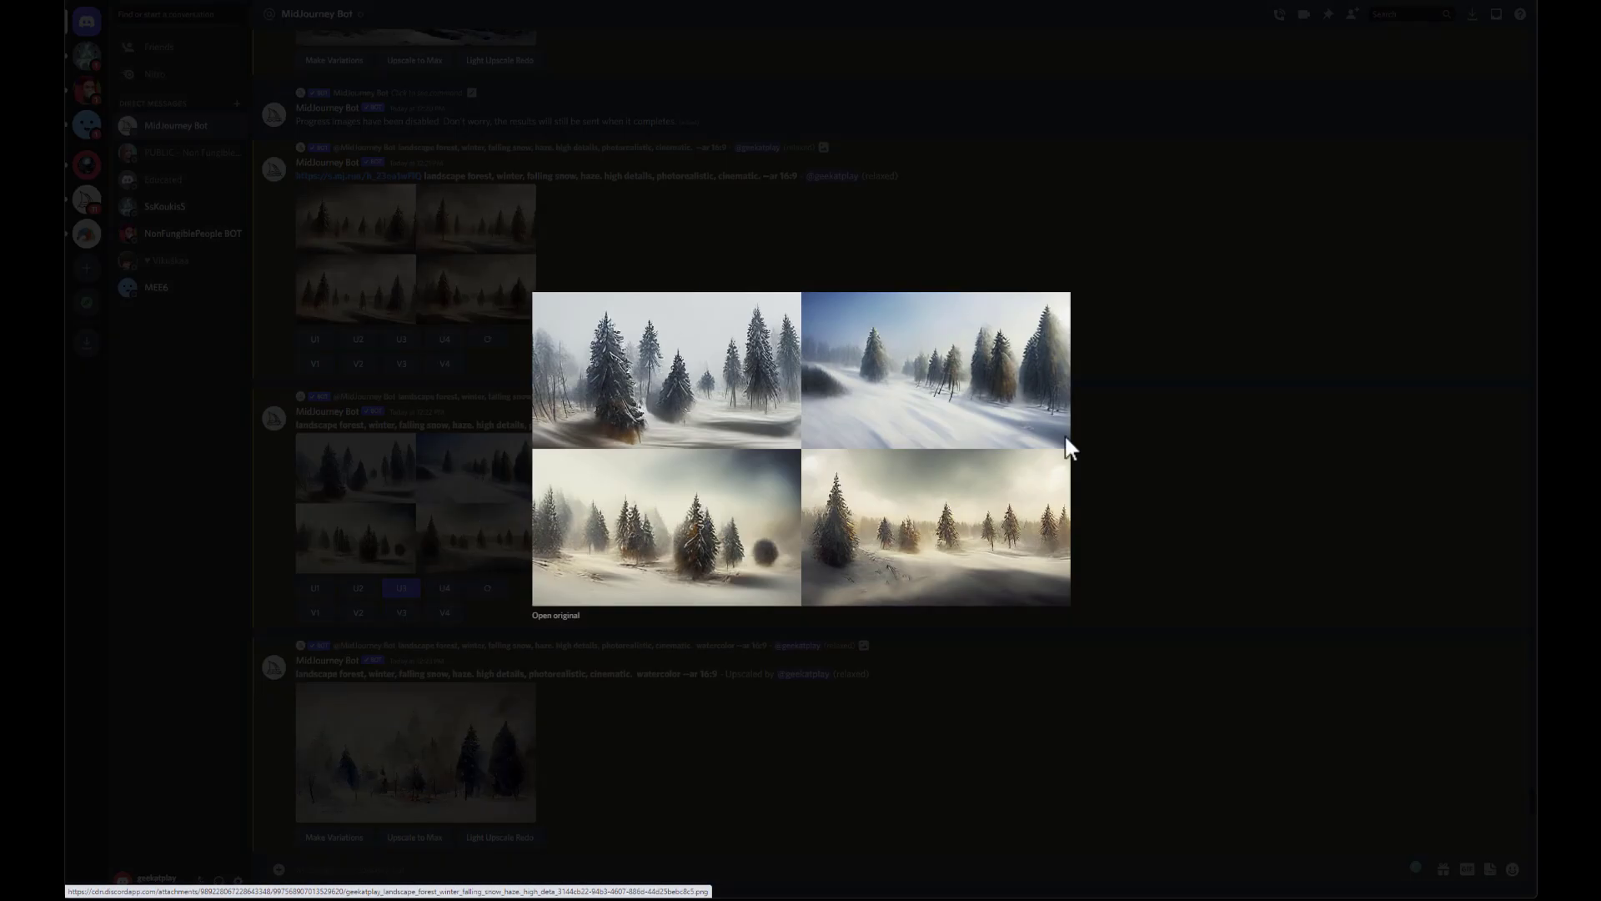
click(1183, 482)
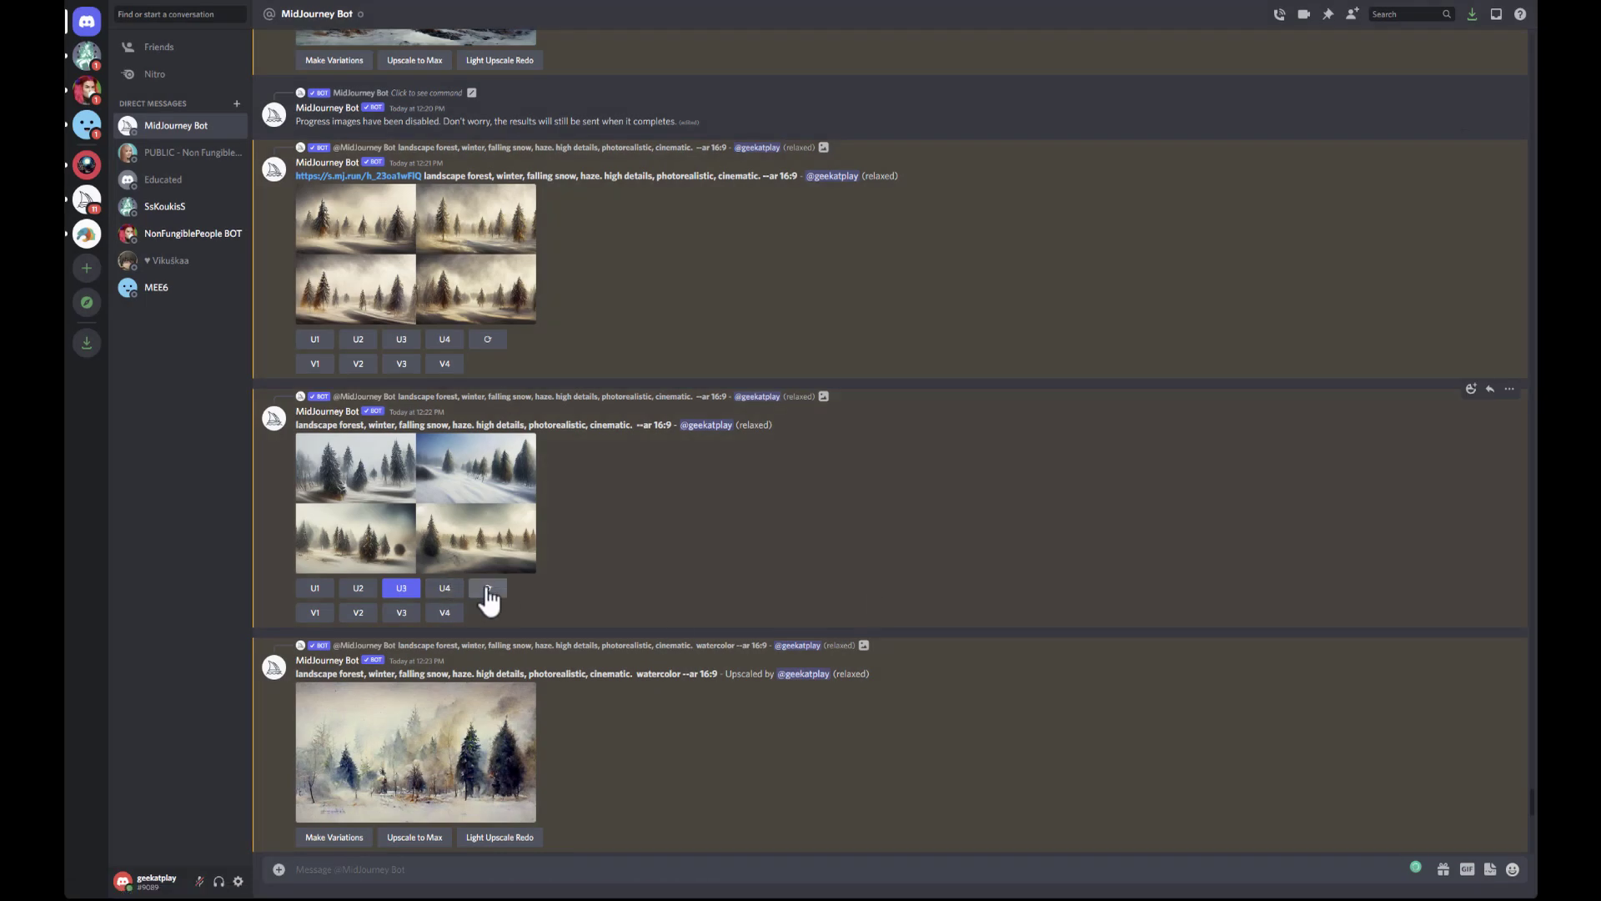
Step: View the upscaled watercolor image and the upscaled plain cinematic image enlarged, closing each preview
click(401, 437)
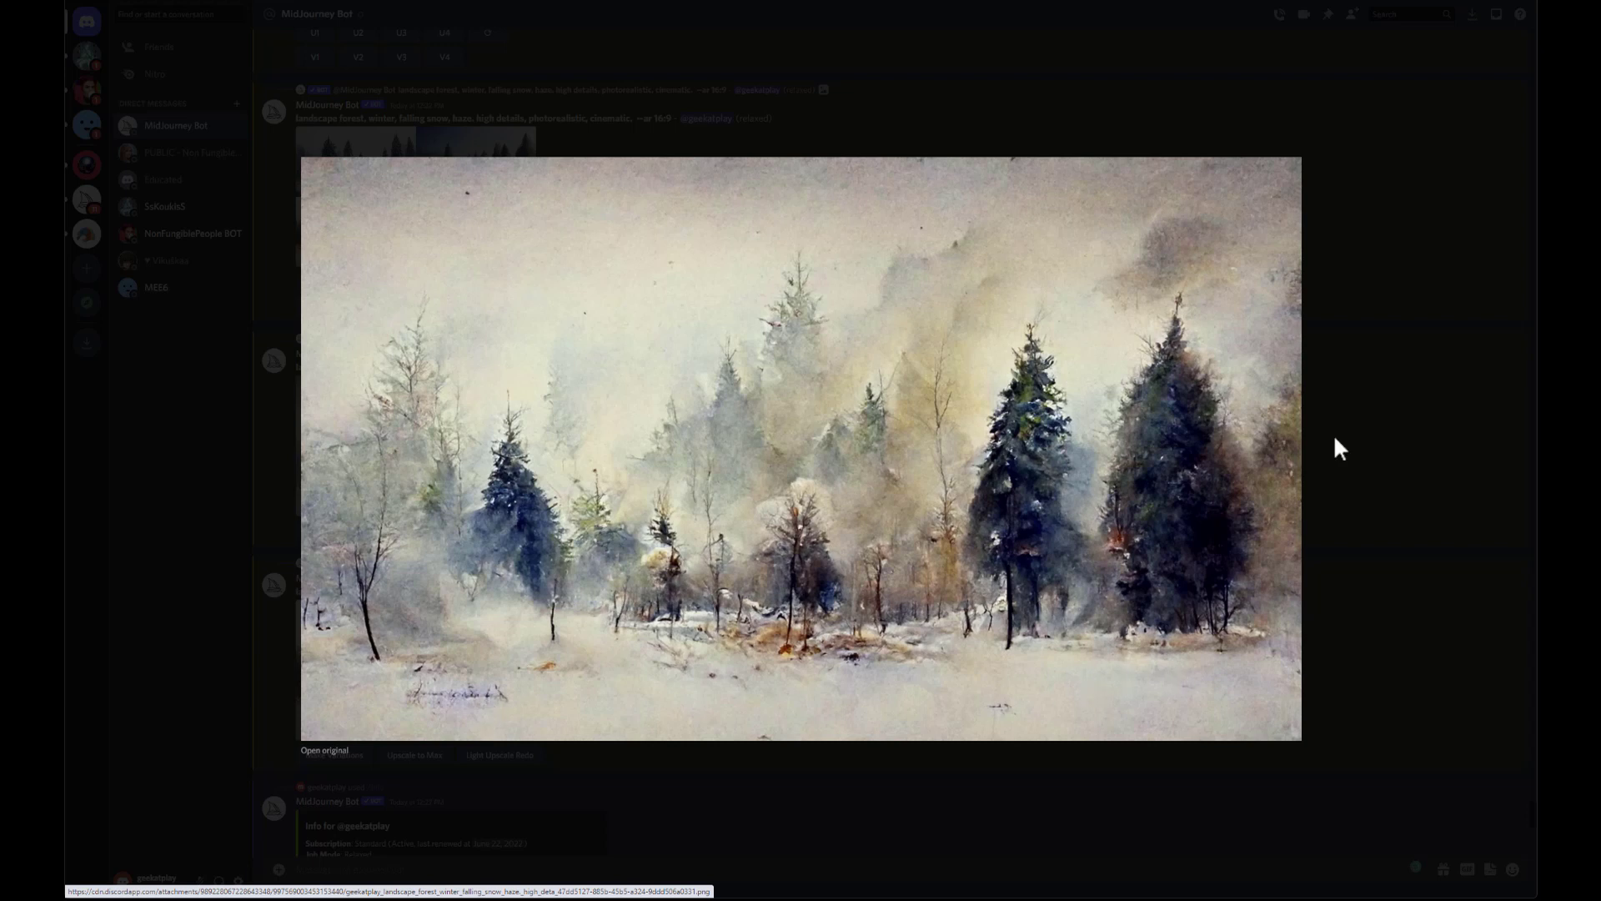
click(1469, 231)
scroll(542, 430, down, 5)
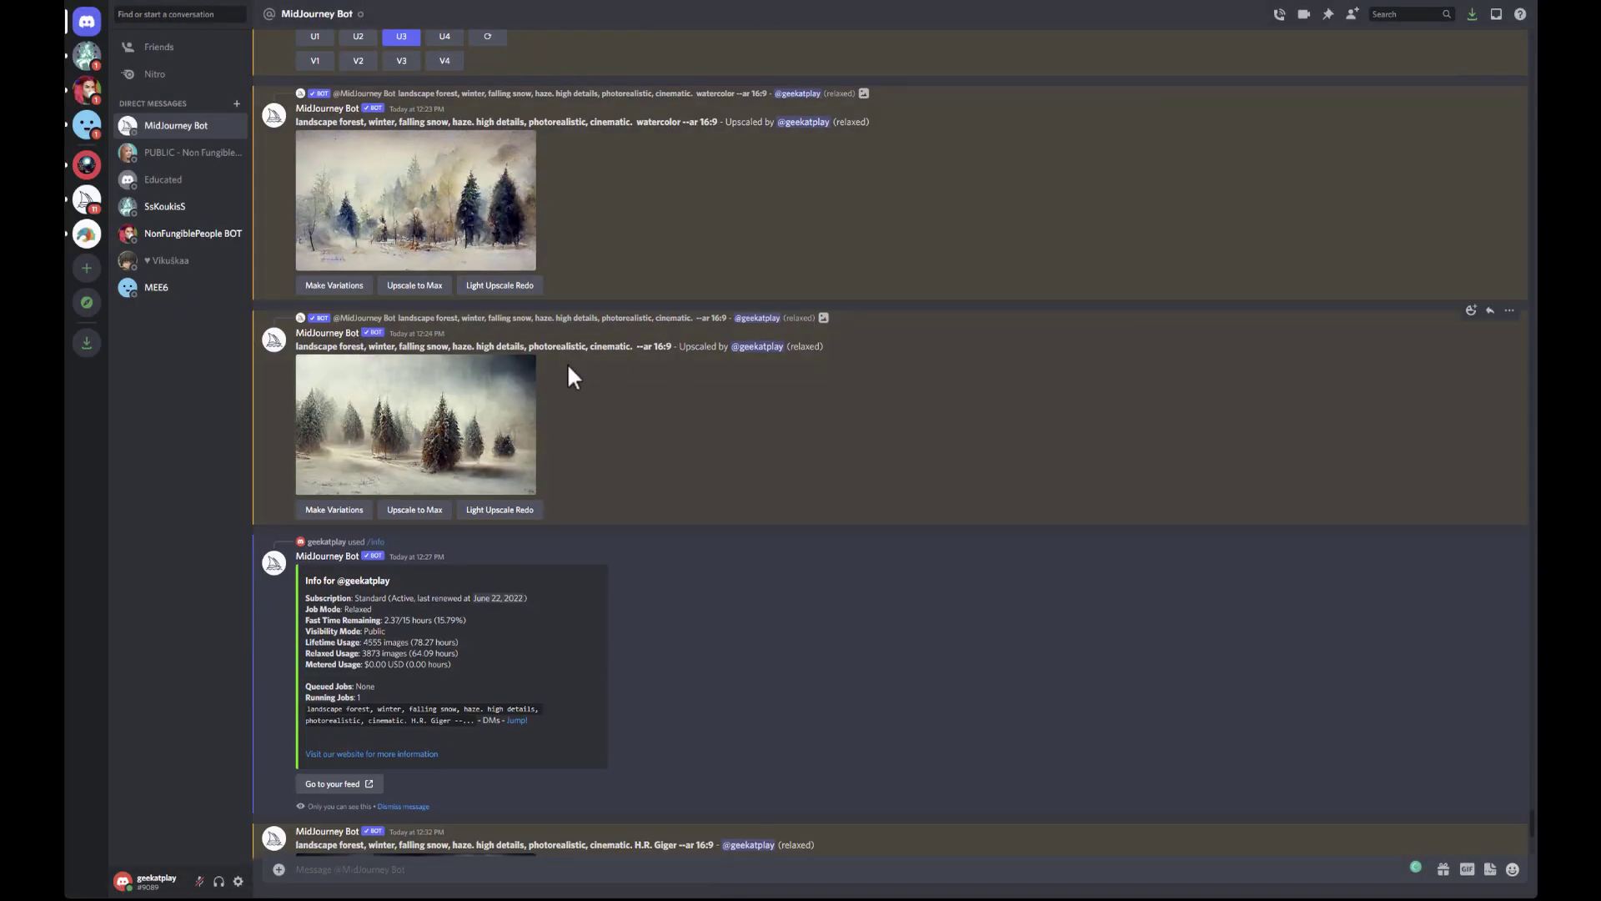
click(448, 439)
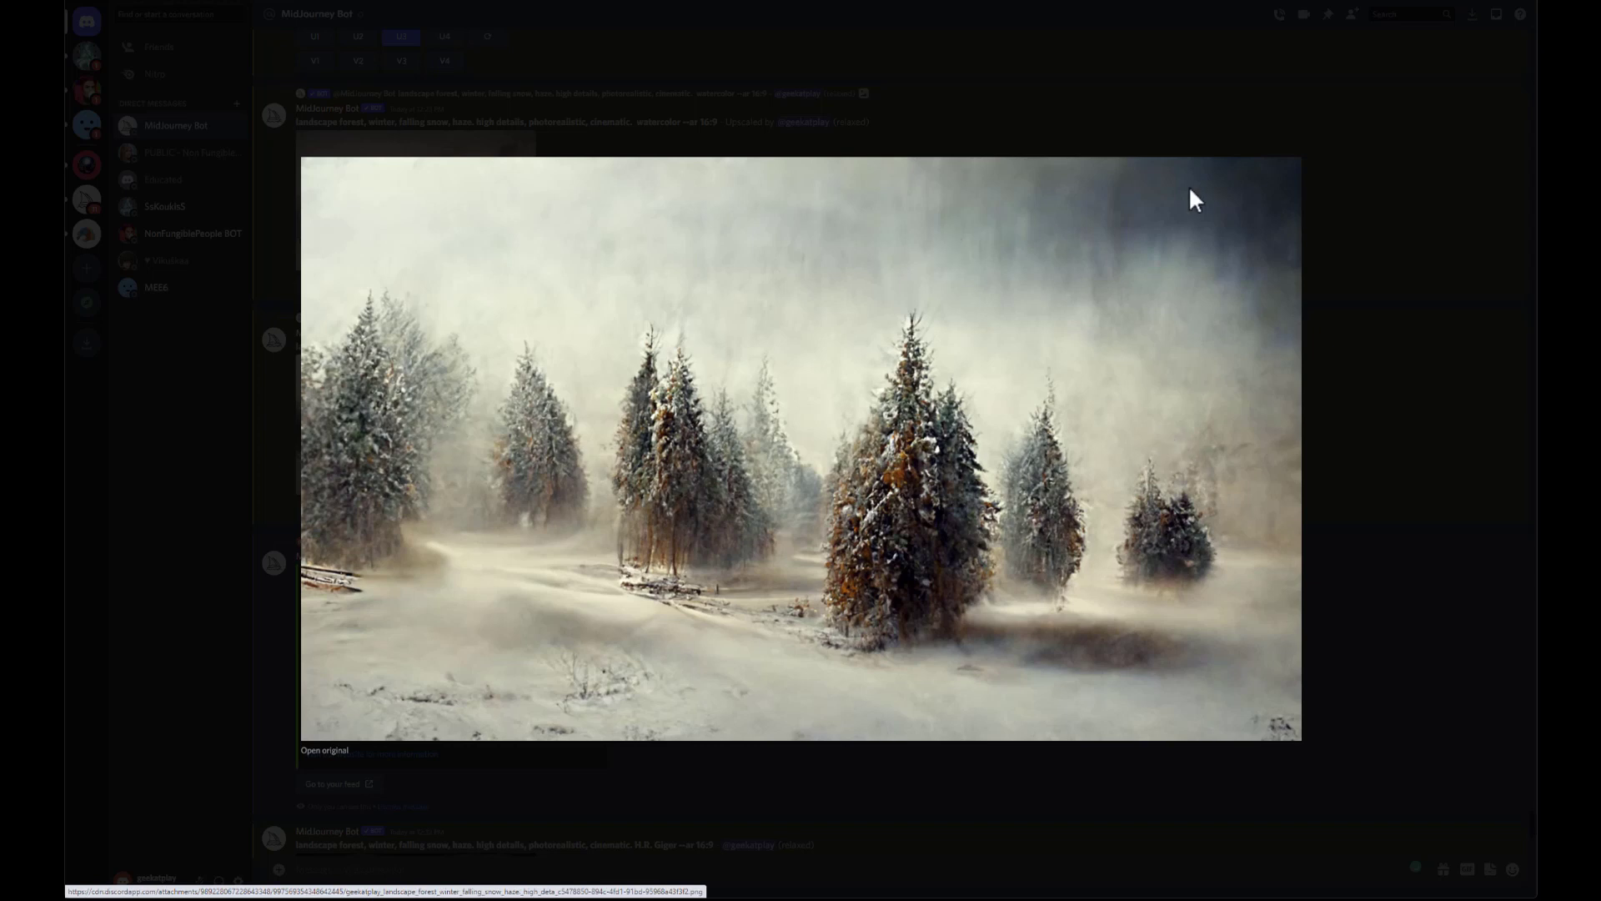
click(1387, 359)
Step: Go back to the earlier upscaled "artstation trending" image and view it enlarged for comparison
scroll(701, 275, up, 4)
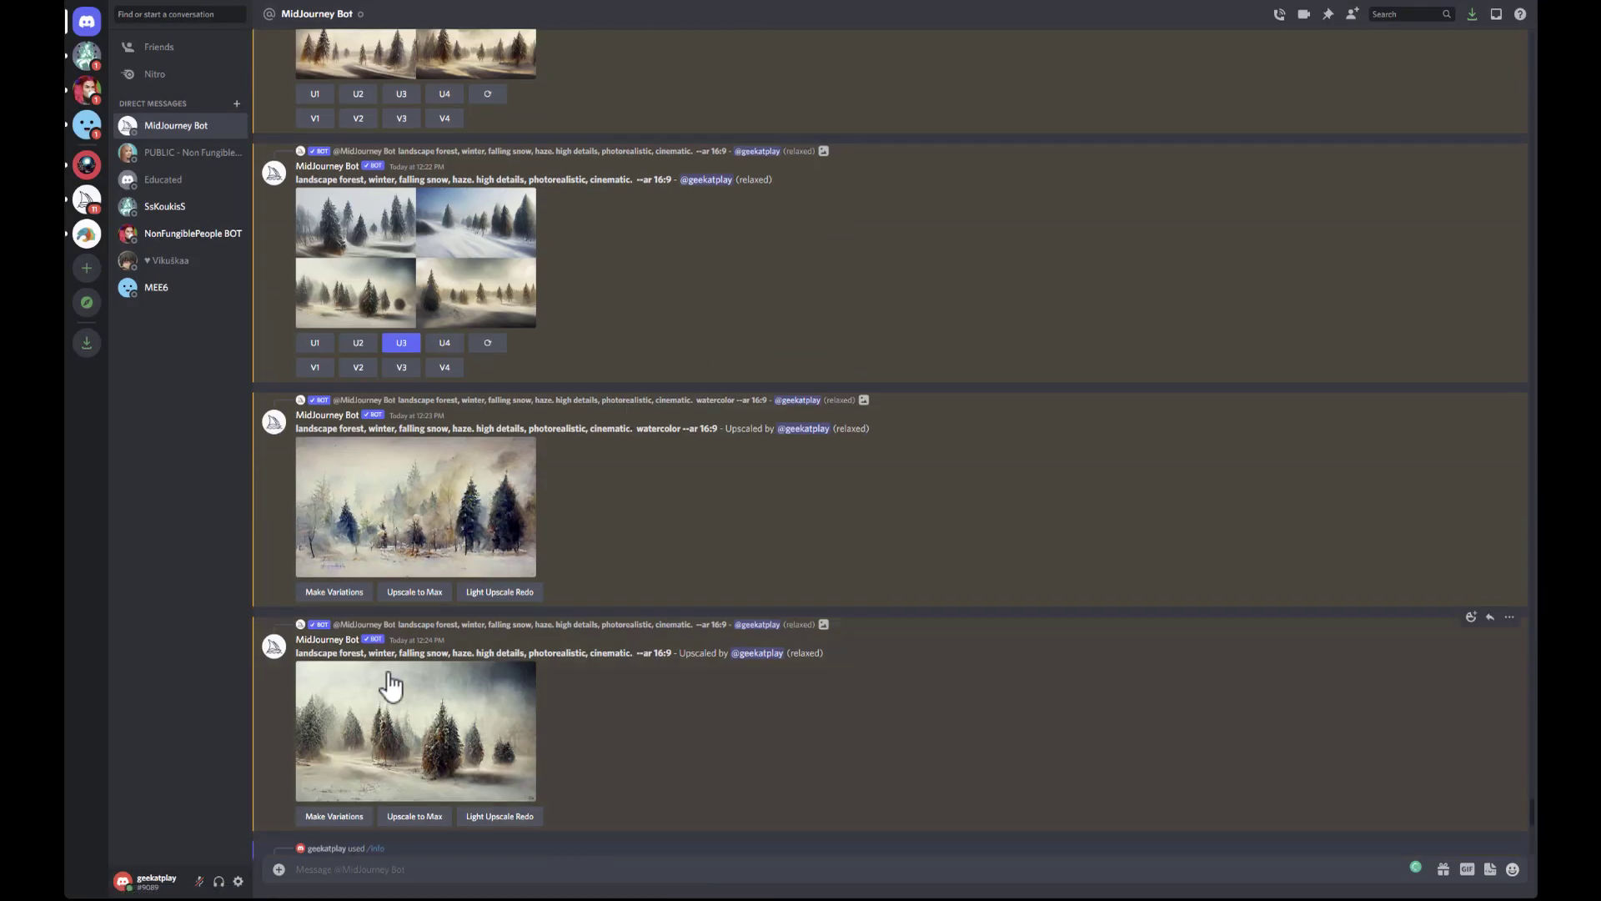
scroll(582, 612, up, 5)
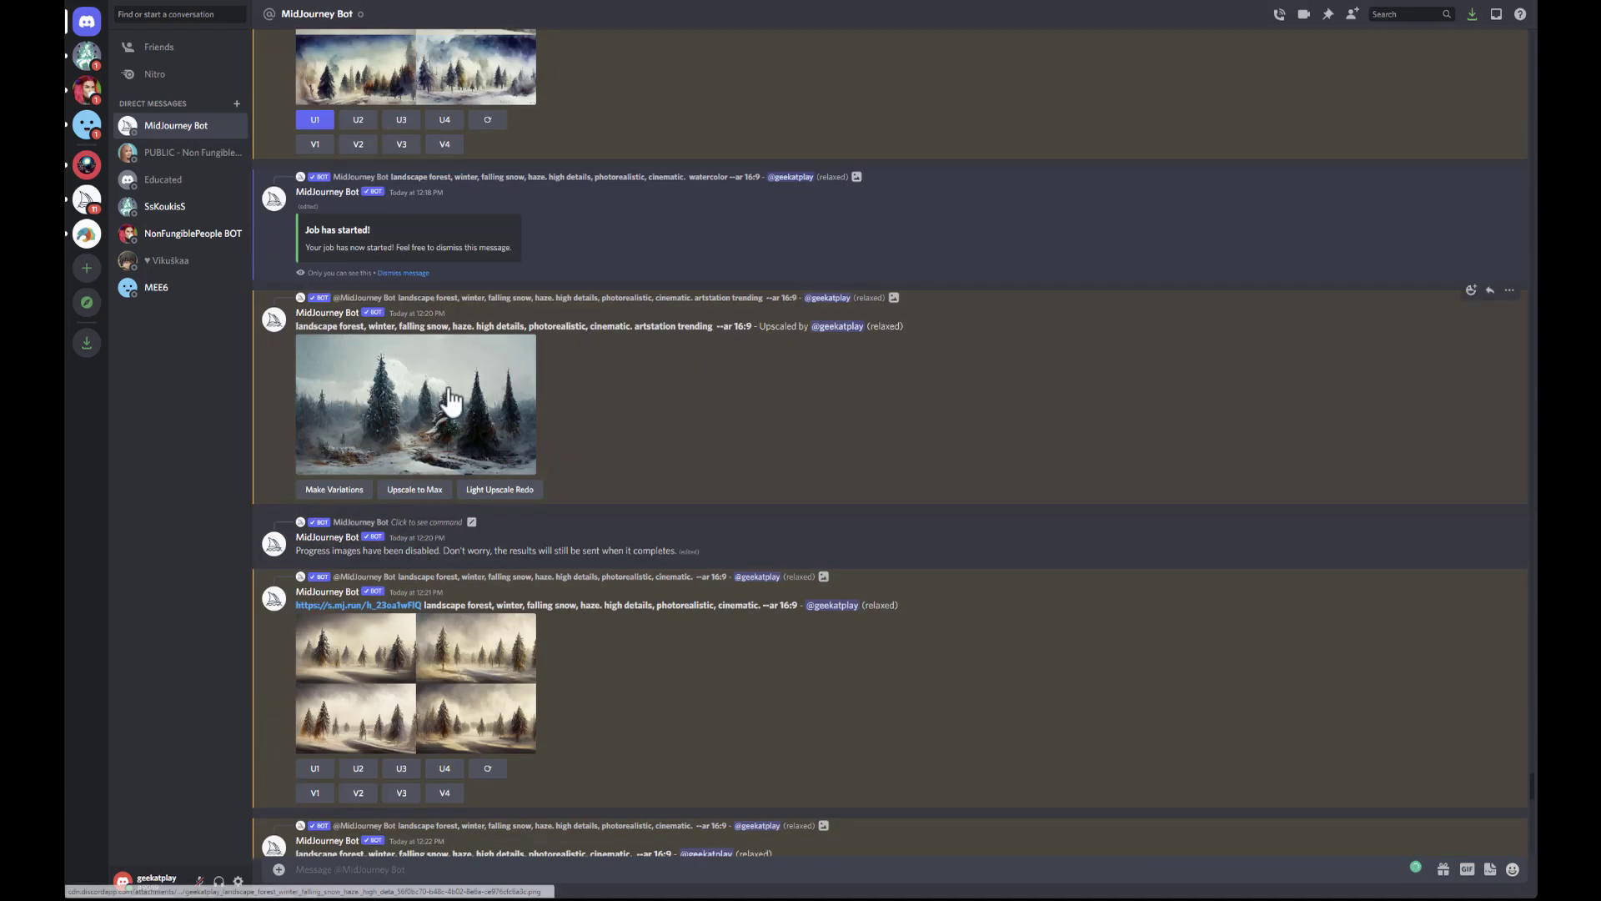
click(452, 400)
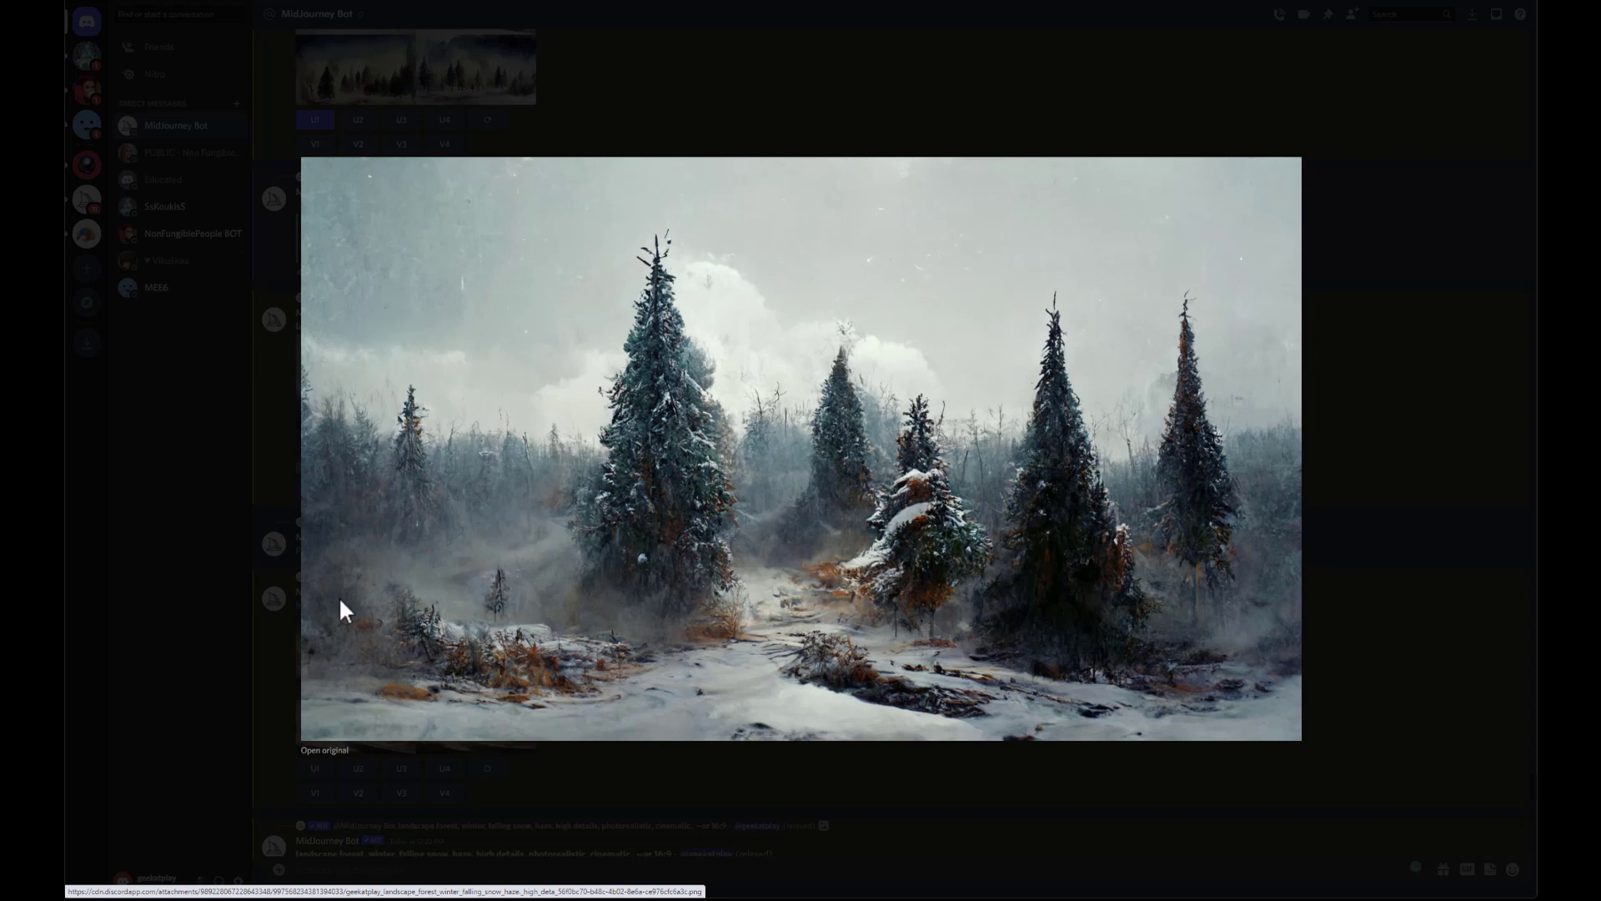
click(1361, 599)
Step: Examine the H.R. Giger version of the prompt, viewing its four-image grid and its upscaled image enlarged
scroll(833, 481, down, 10)
scroll(648, 456, down, 8)
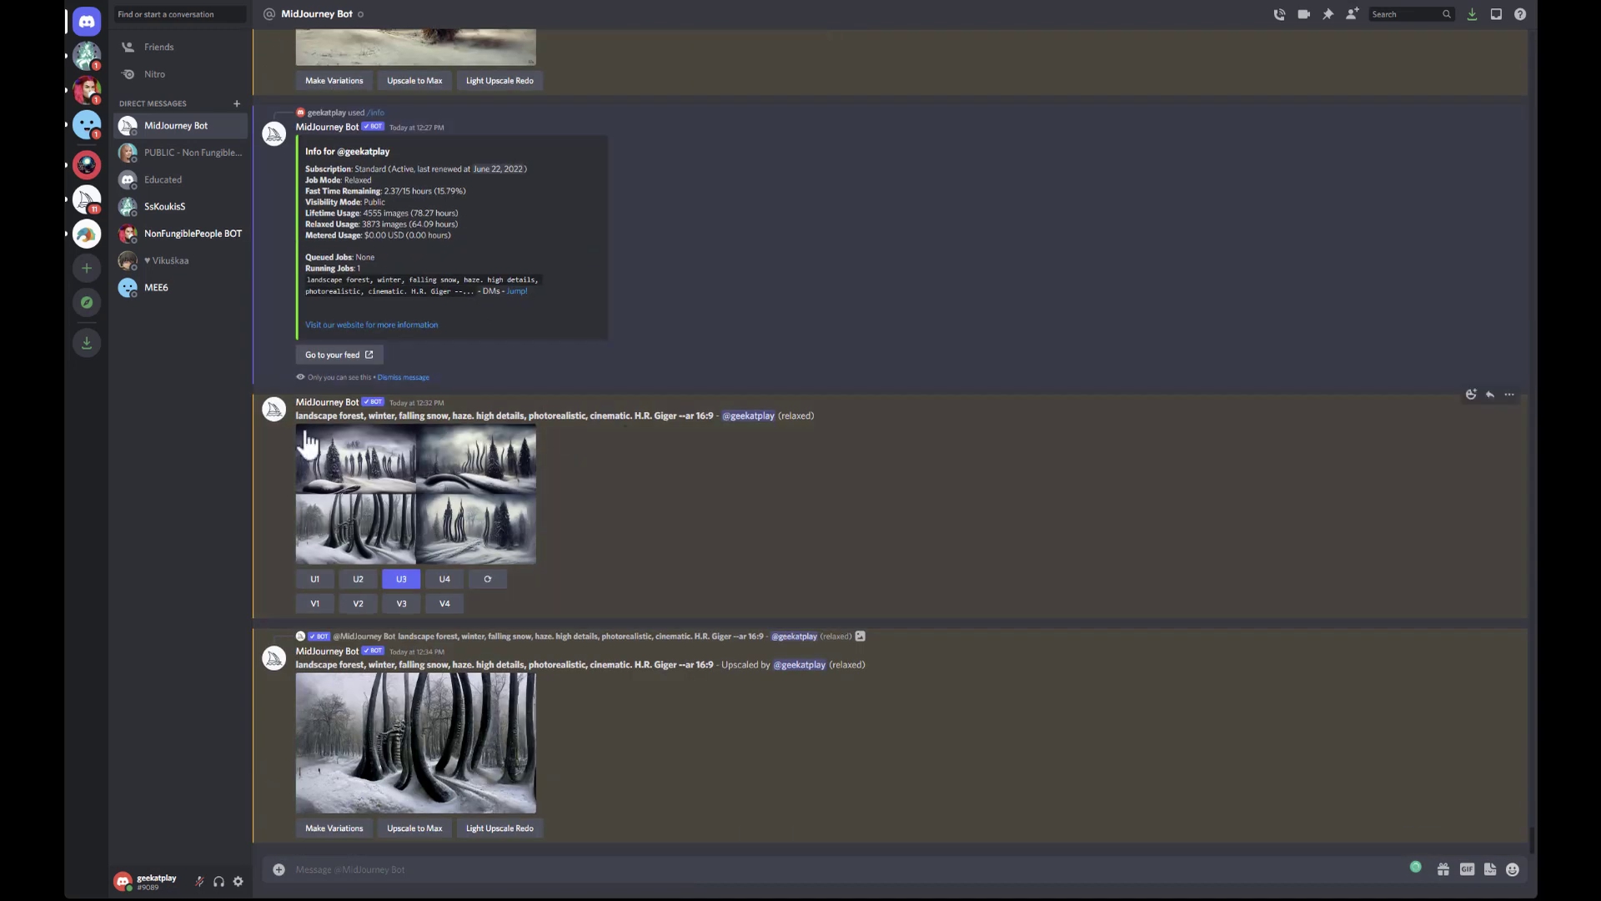
drag(631, 414, 678, 417)
click(650, 421)
click(471, 471)
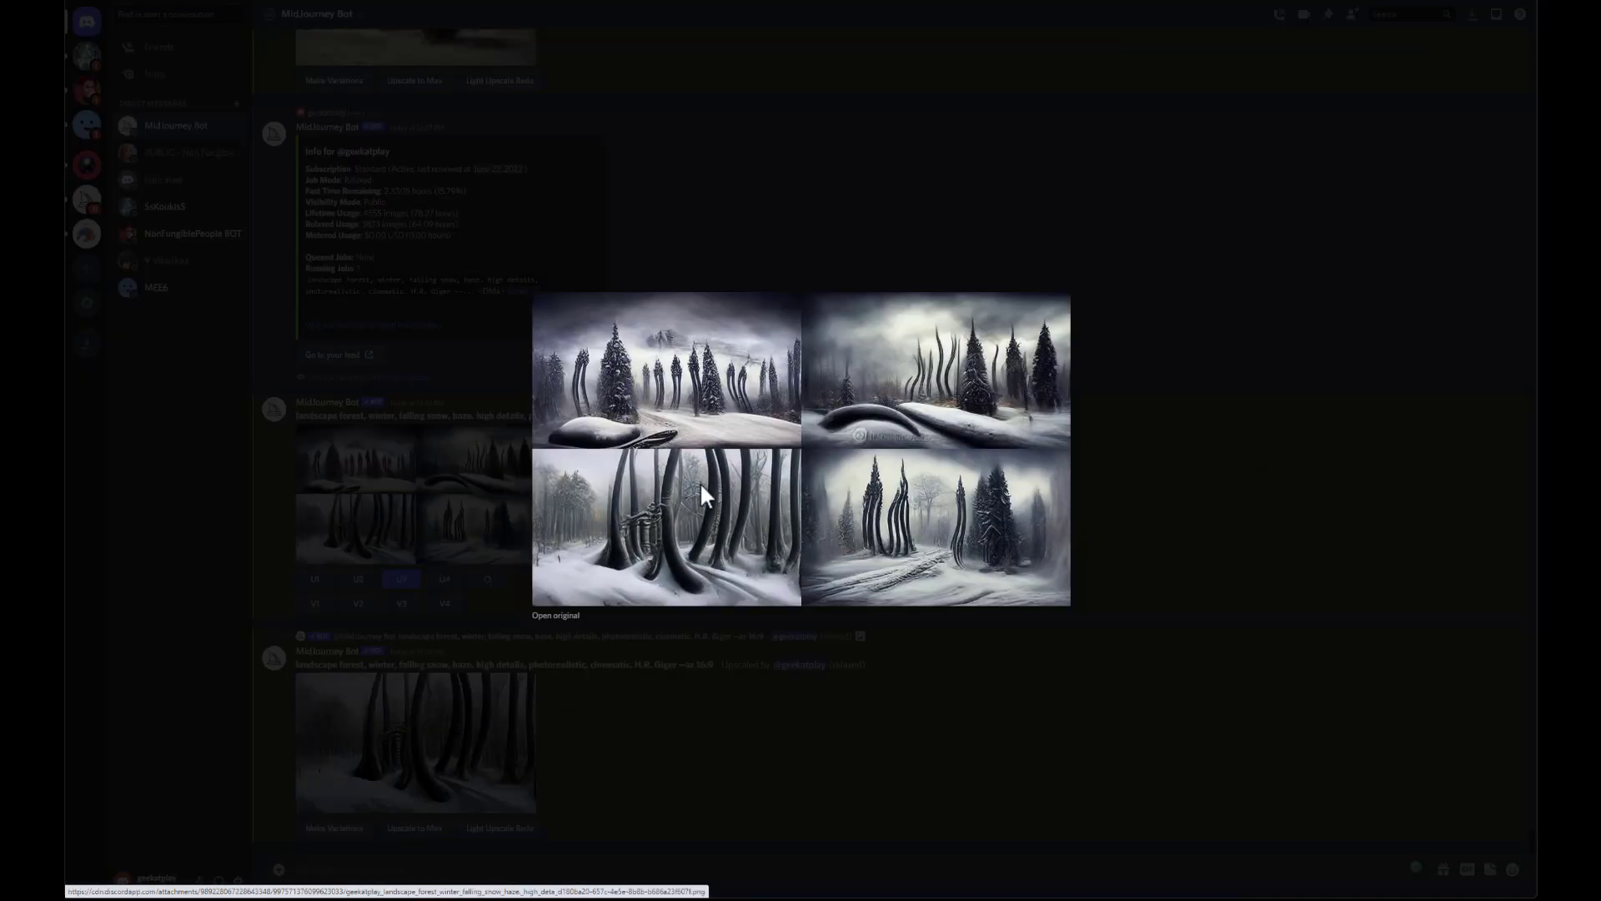
click(1258, 502)
click(415, 743)
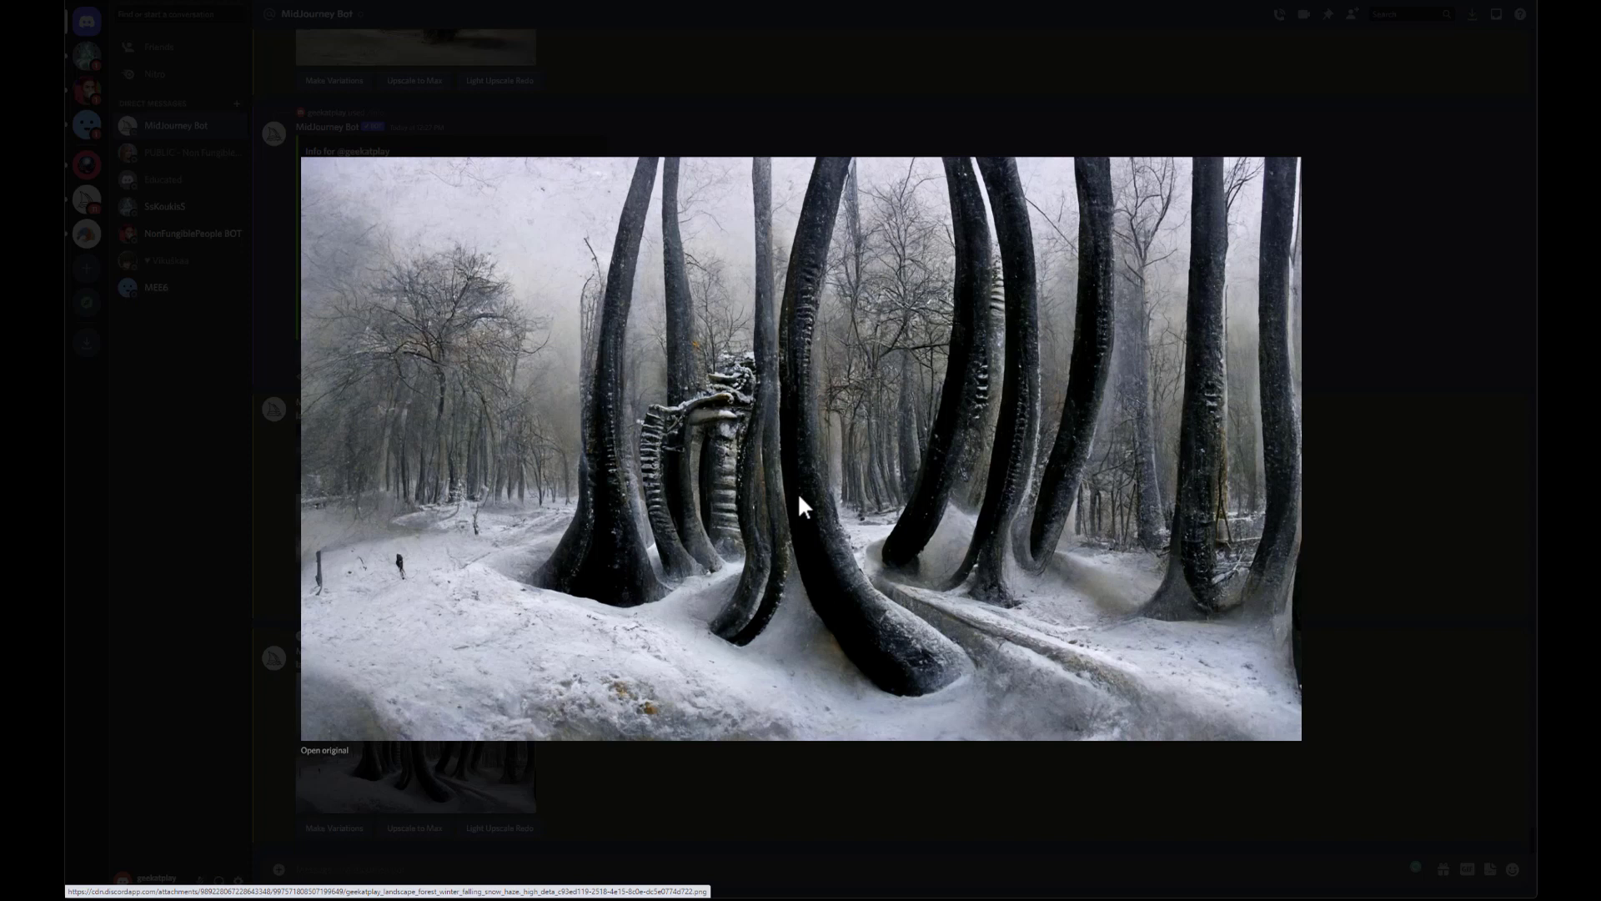
click(1399, 387)
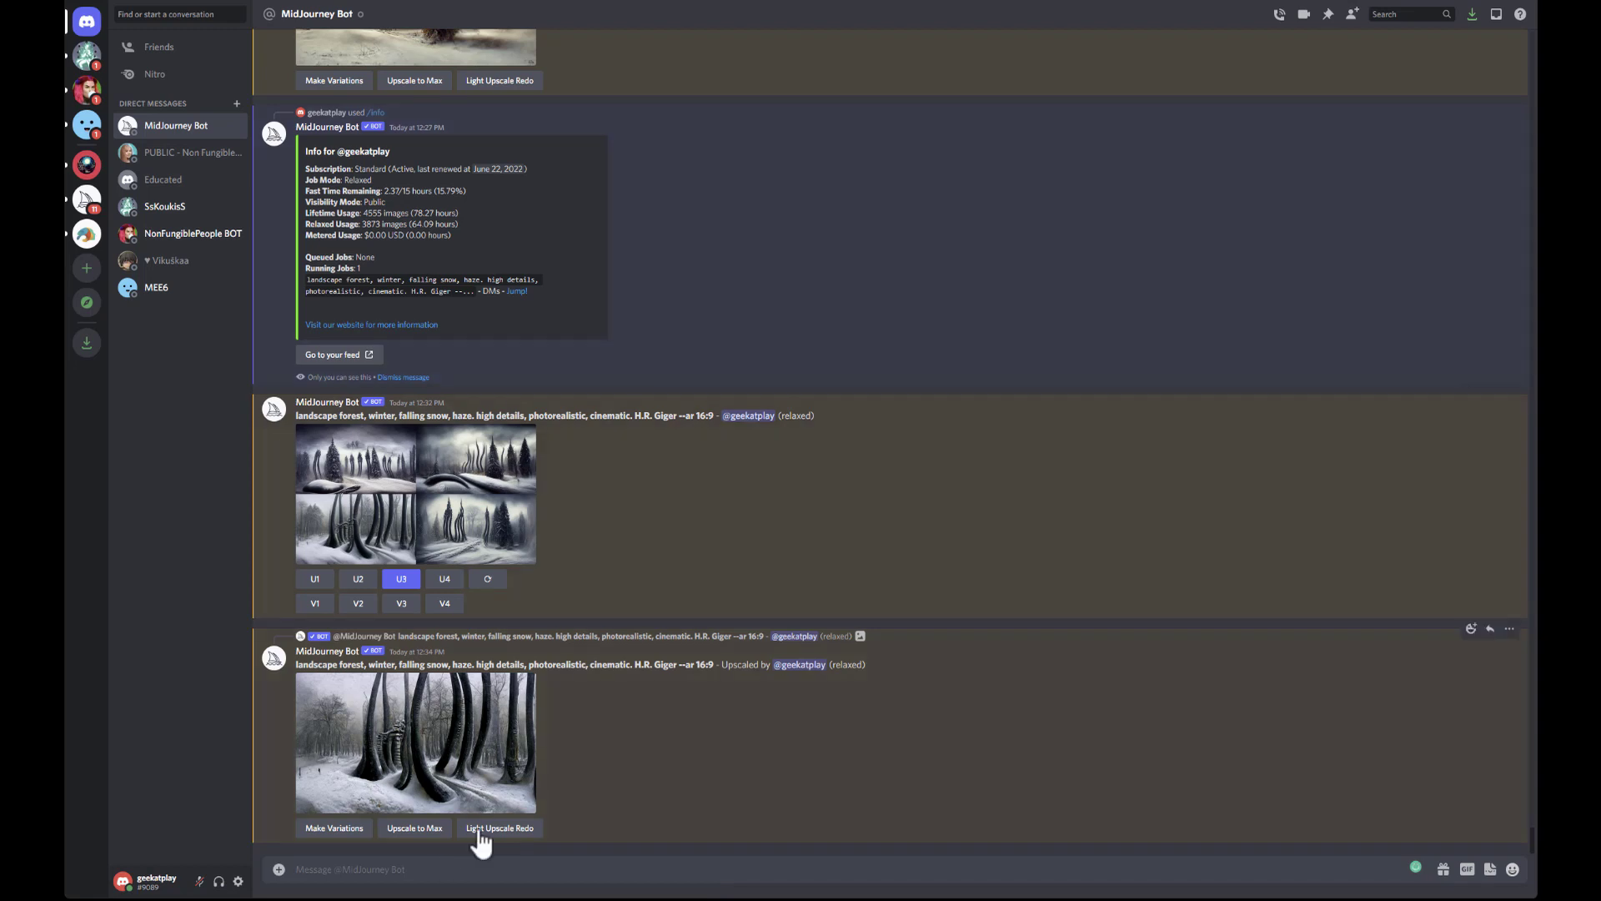
Step: Request the account information with /info and check the subscription and job mode lines
click(489, 871)
text(/info)
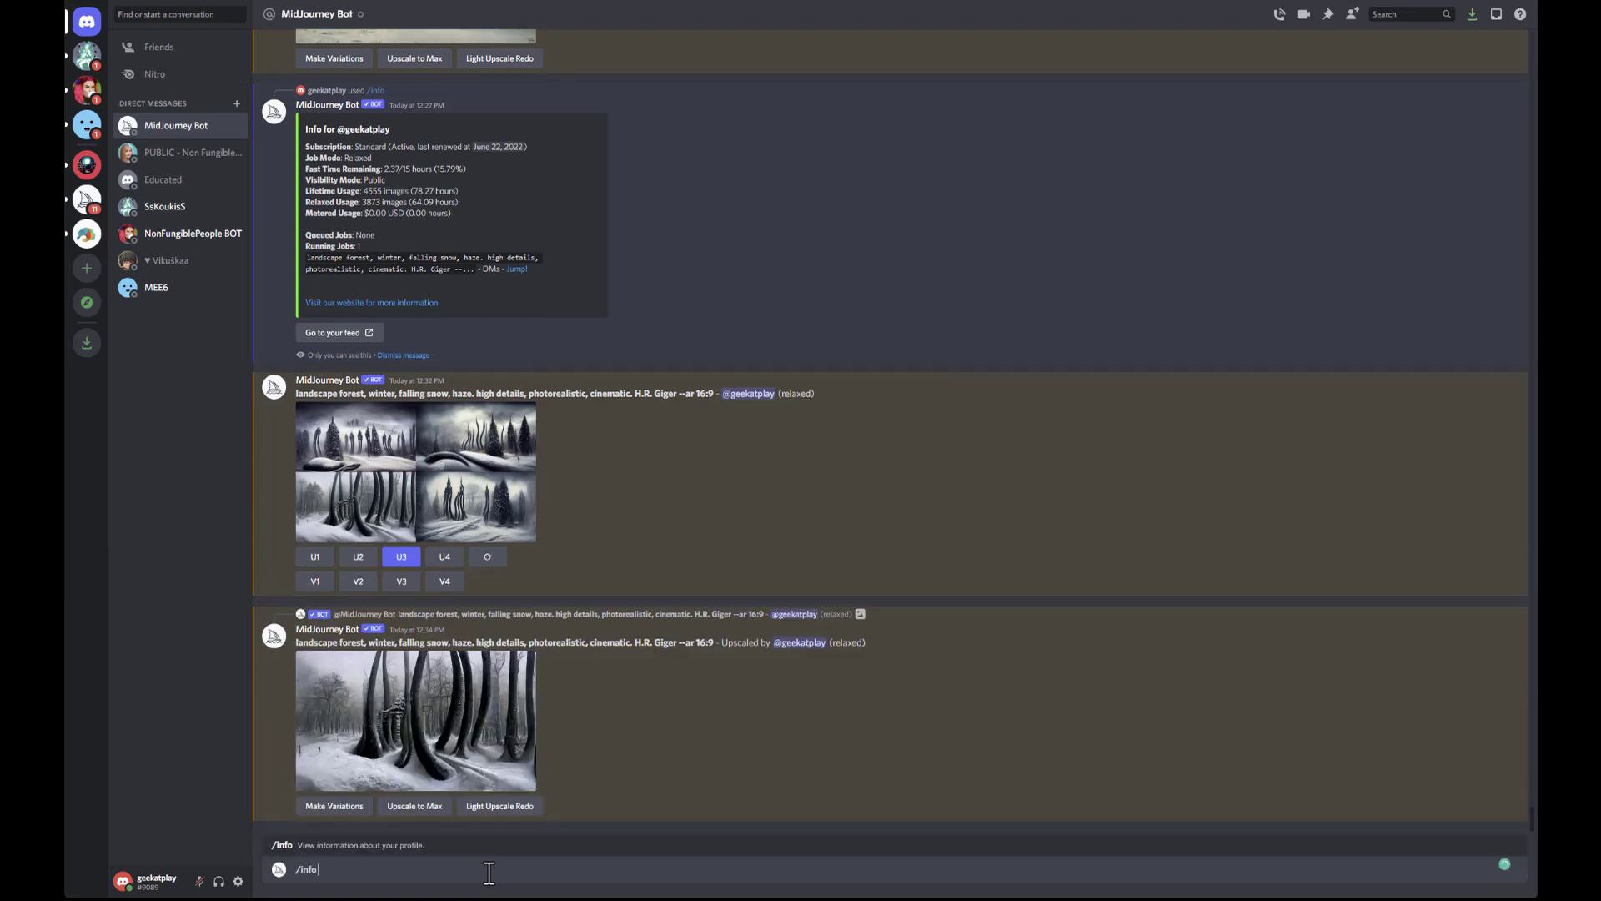
key(Return)
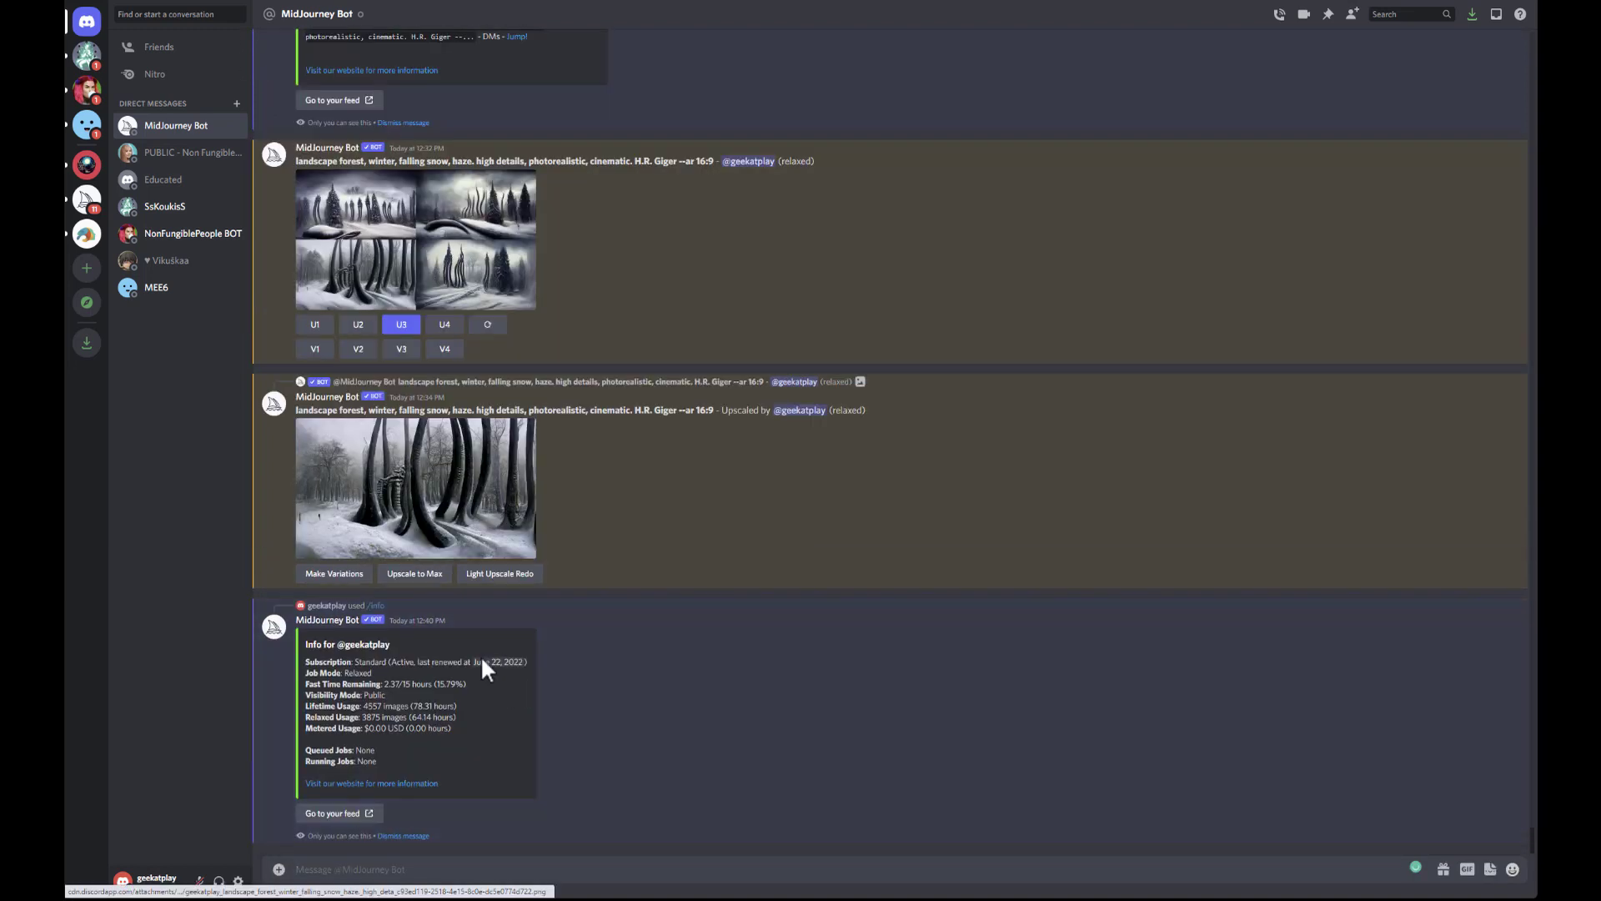
drag(380, 665, 293, 678)
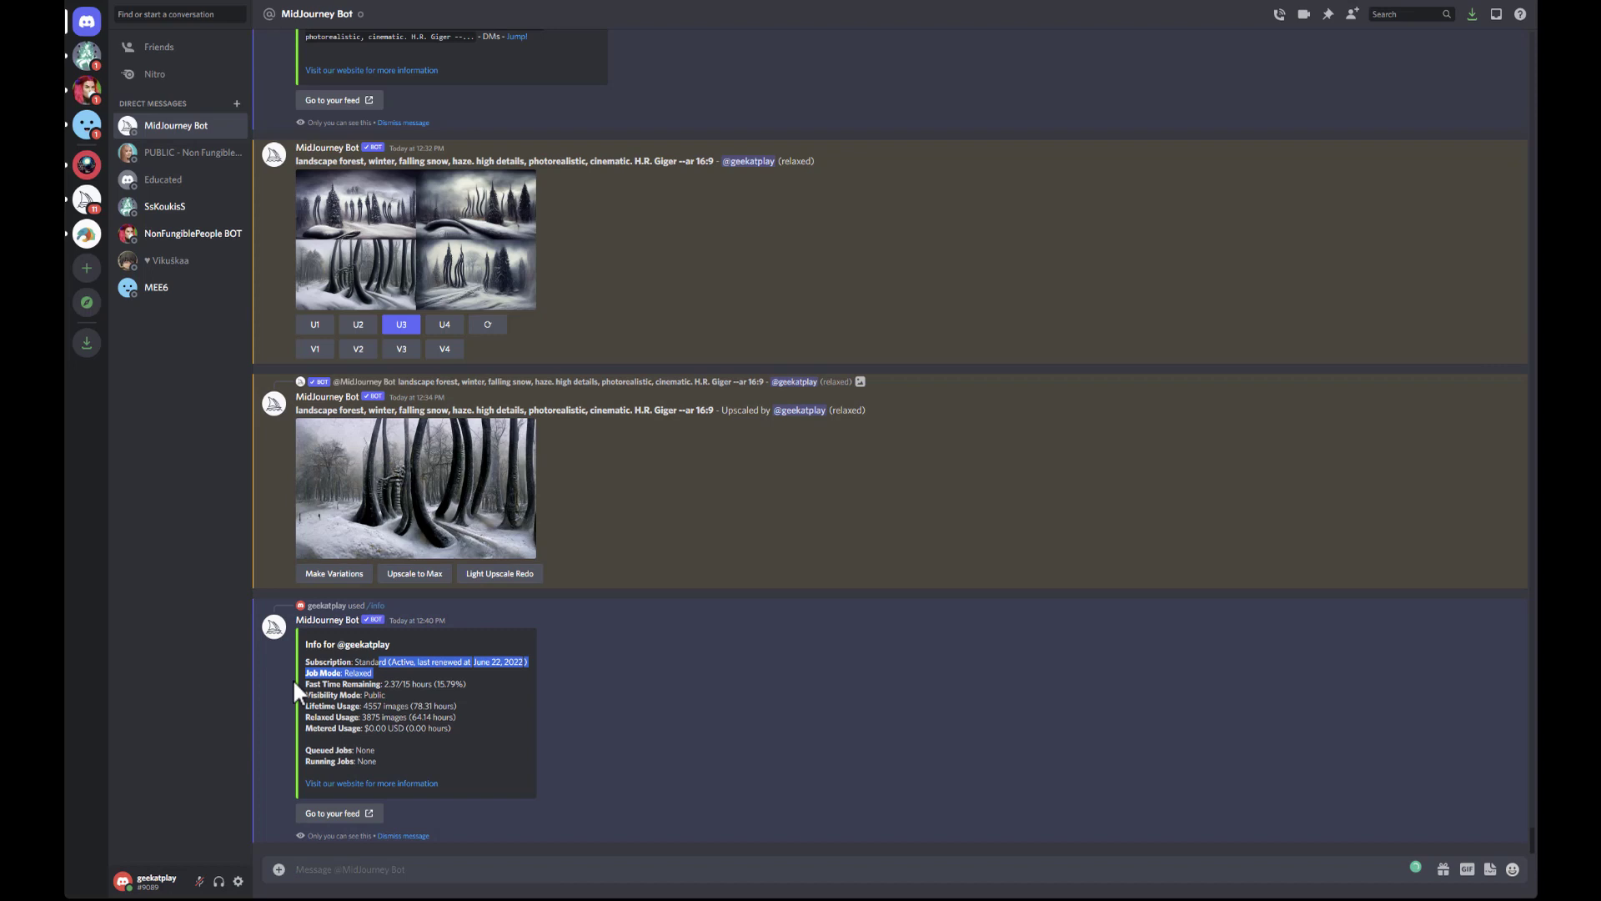
click(420, 661)
Step: Switch the bot to fast mode with the /fast command
click(433, 871)
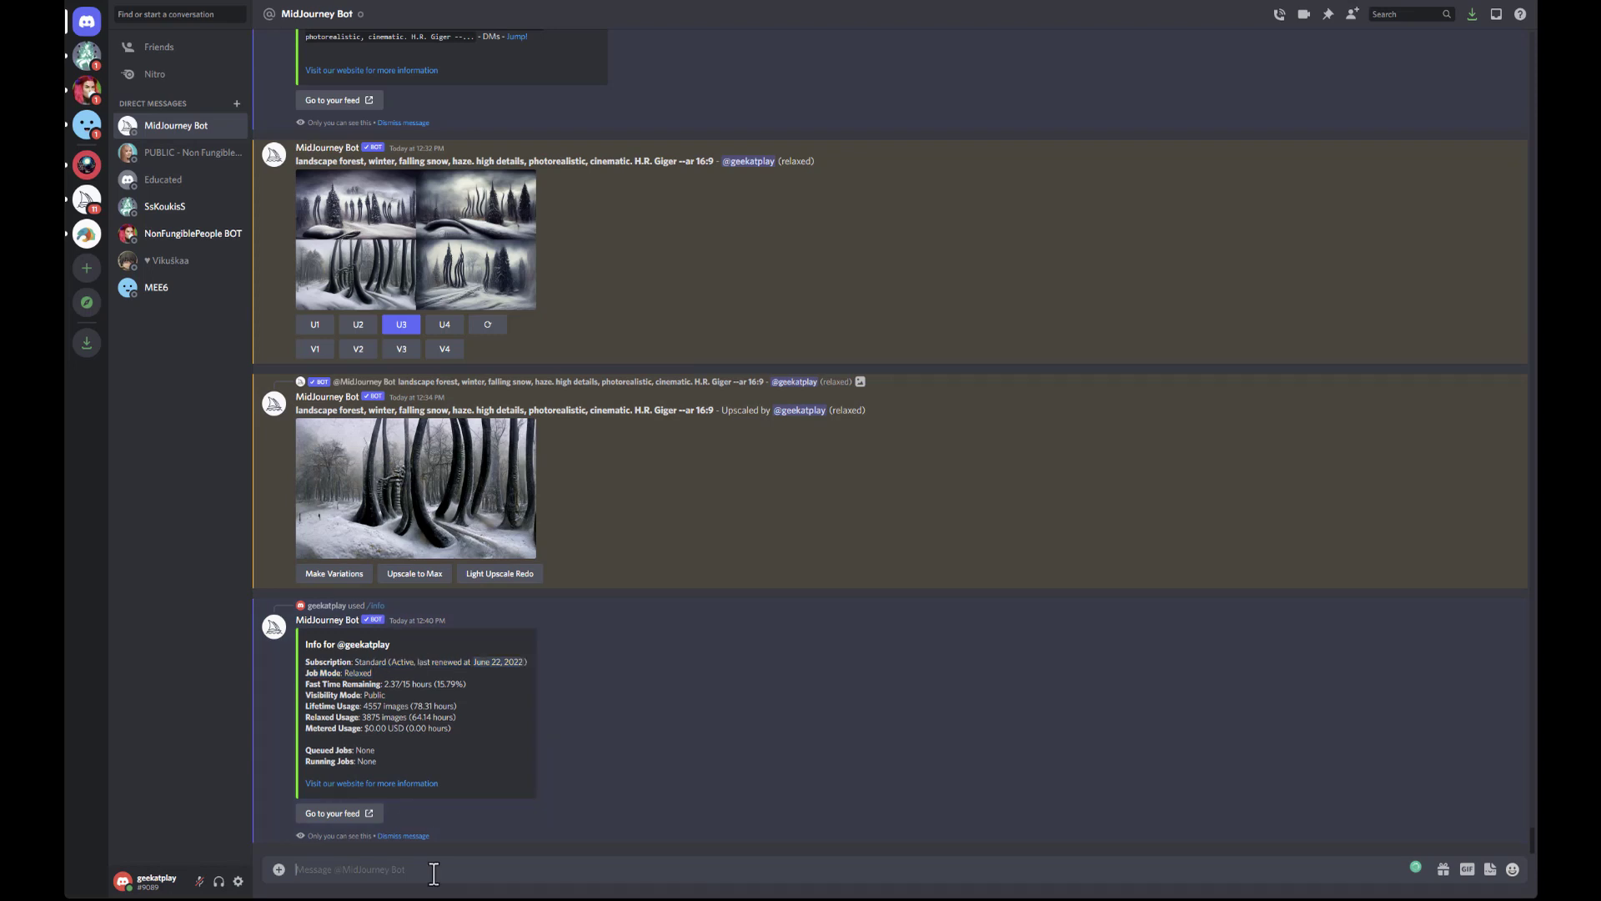
text(/fast)
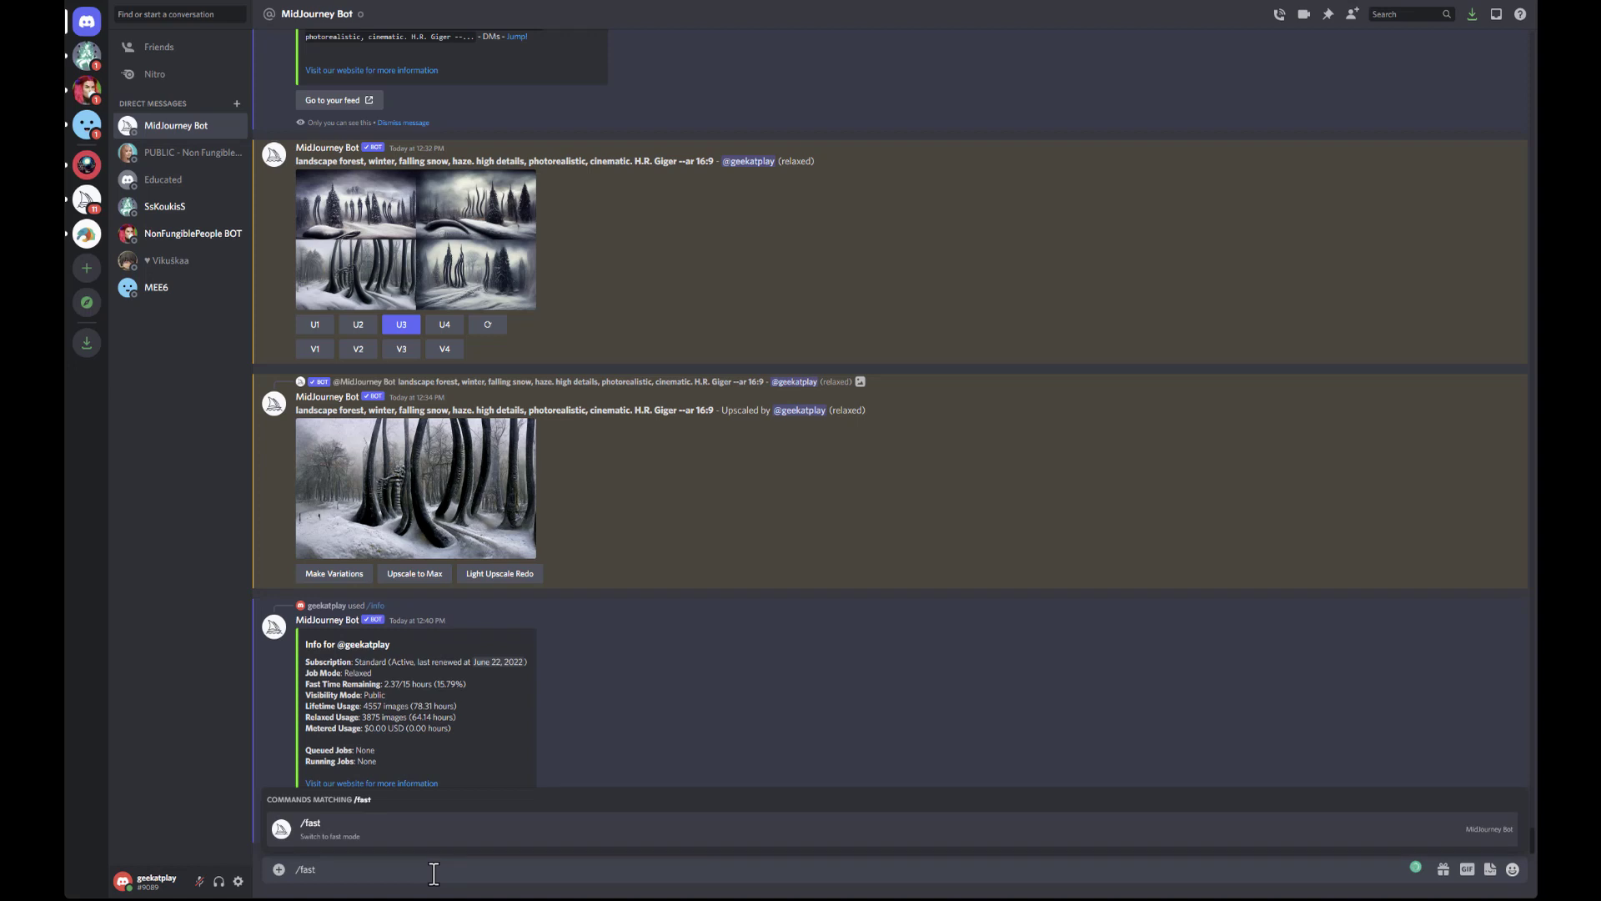
key(Return)
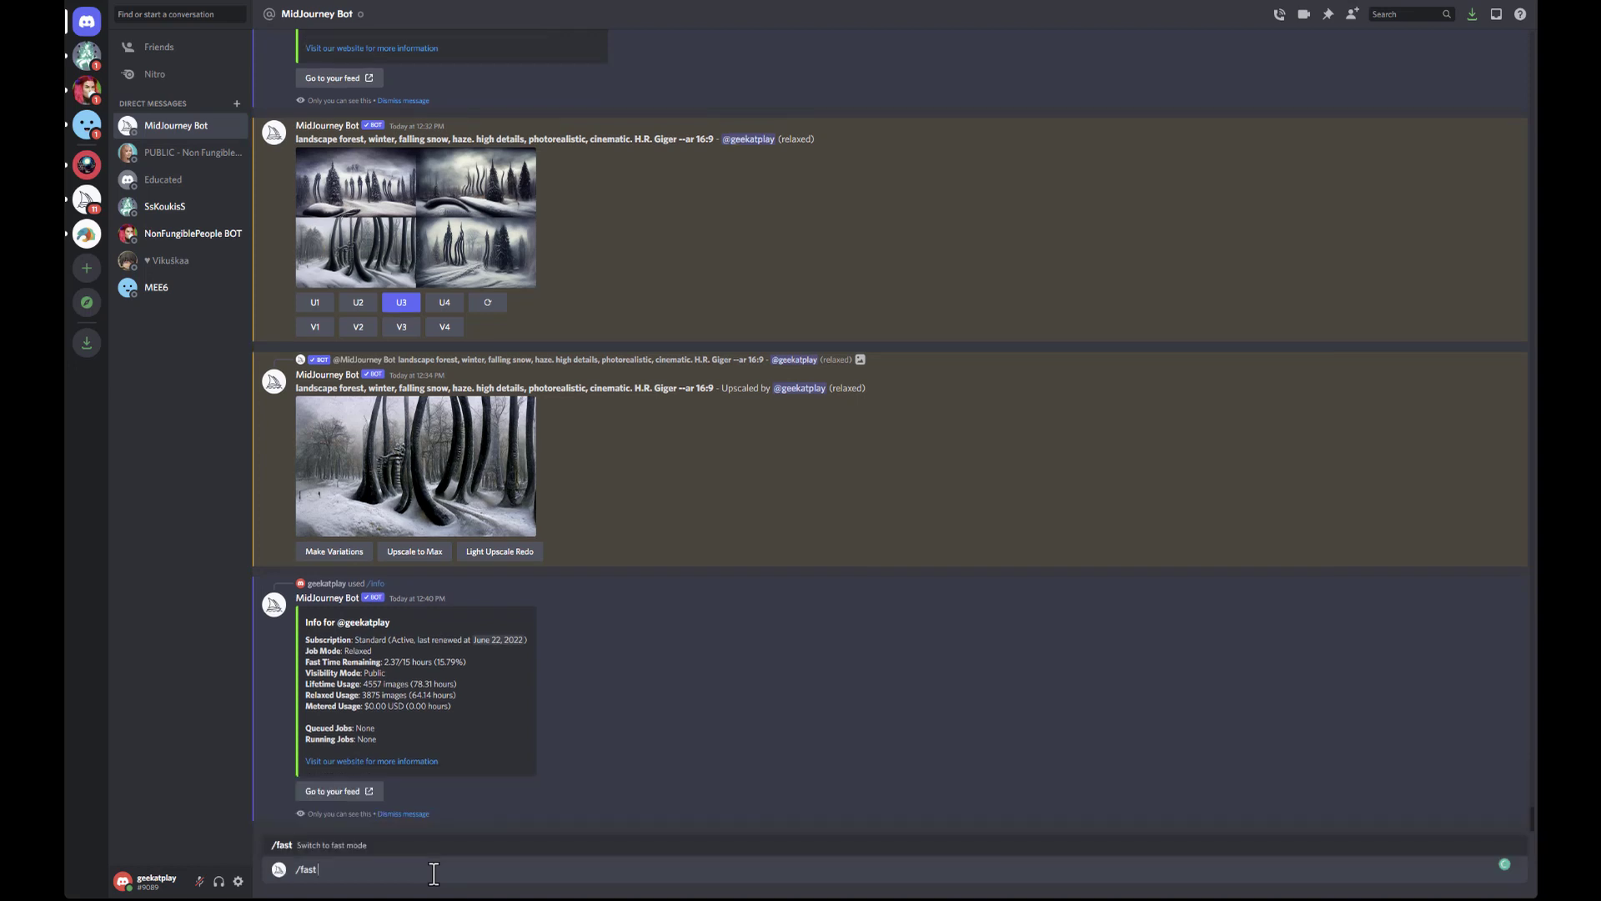
key(Return)
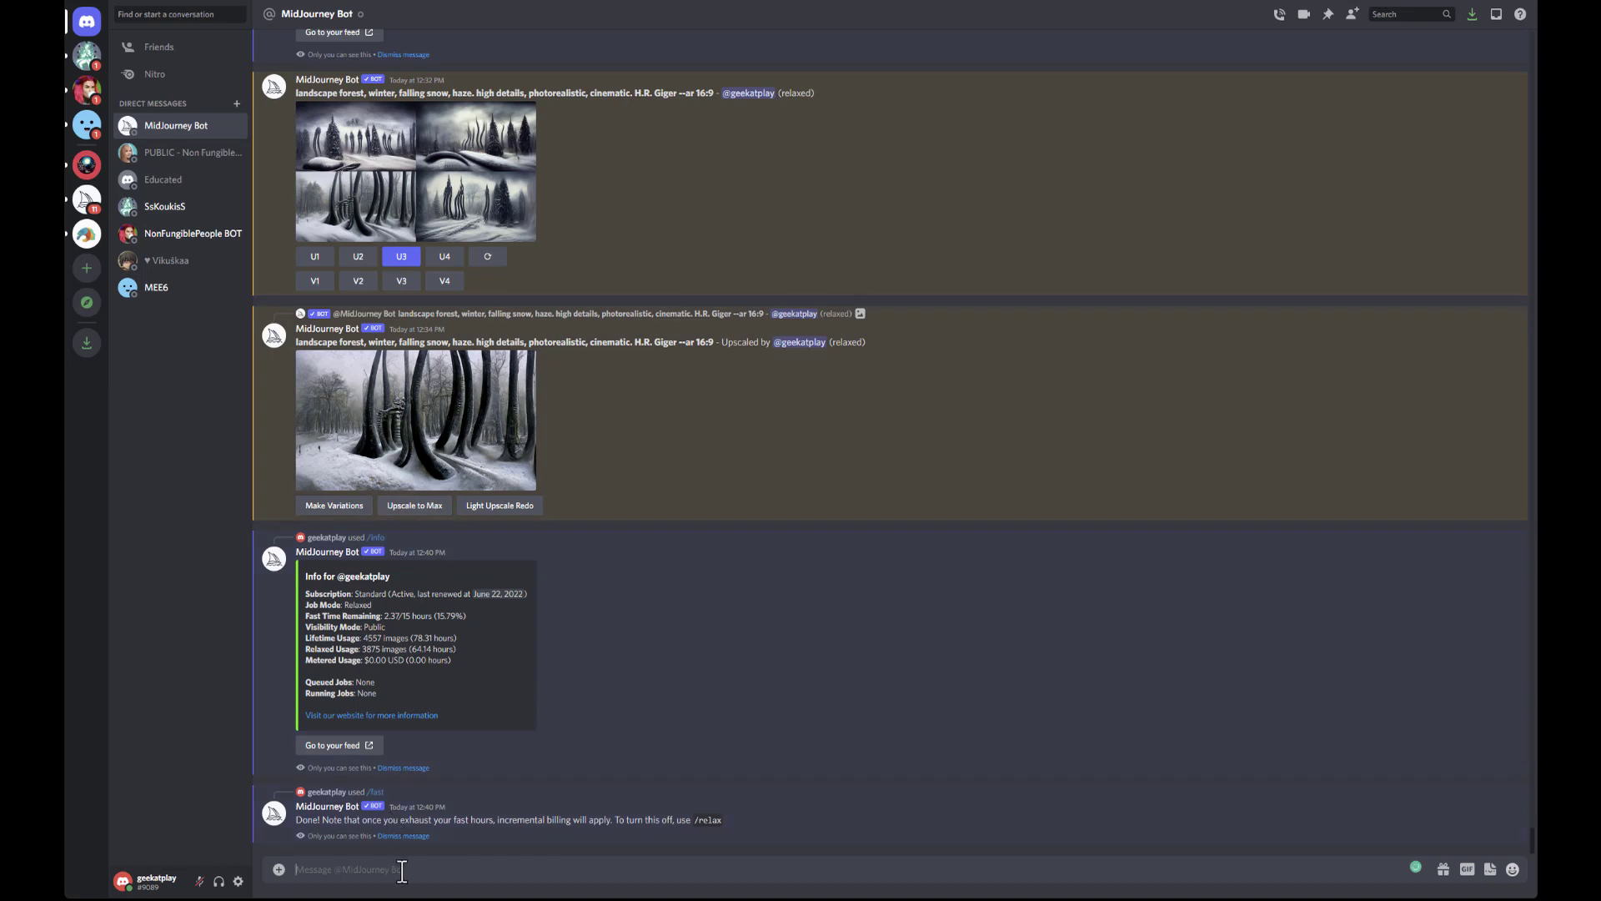
Step: Switch the bot back to relaxed mode with /relax and try Upscale to Max on the upscaled H.R. Giger image
text(/relax)
key(Return)
key(Return)
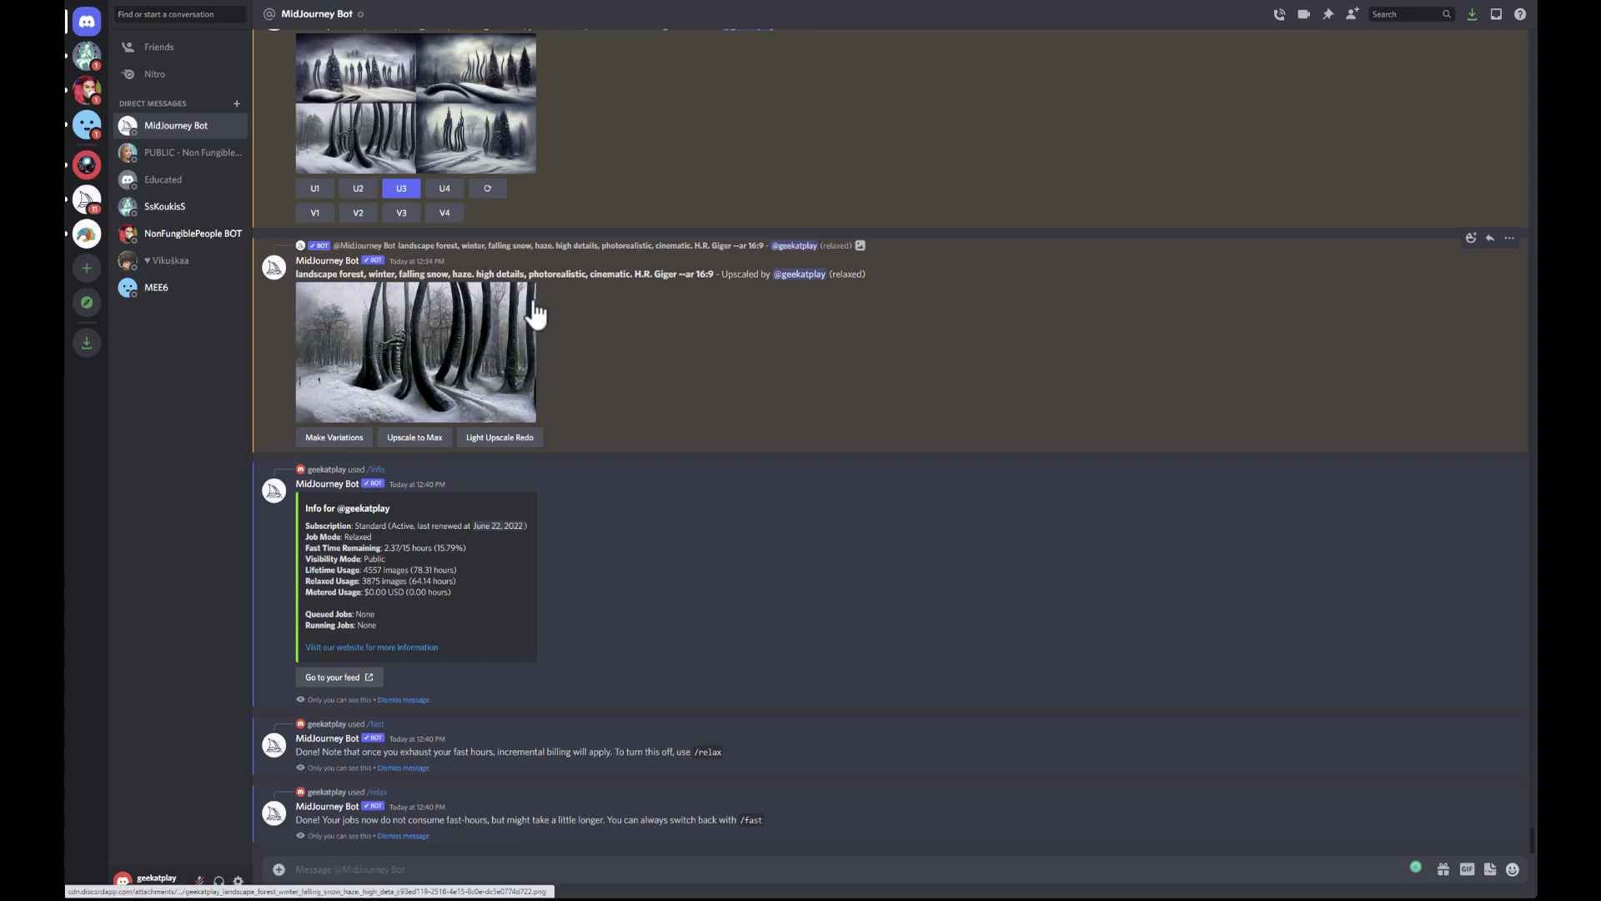
click(432, 440)
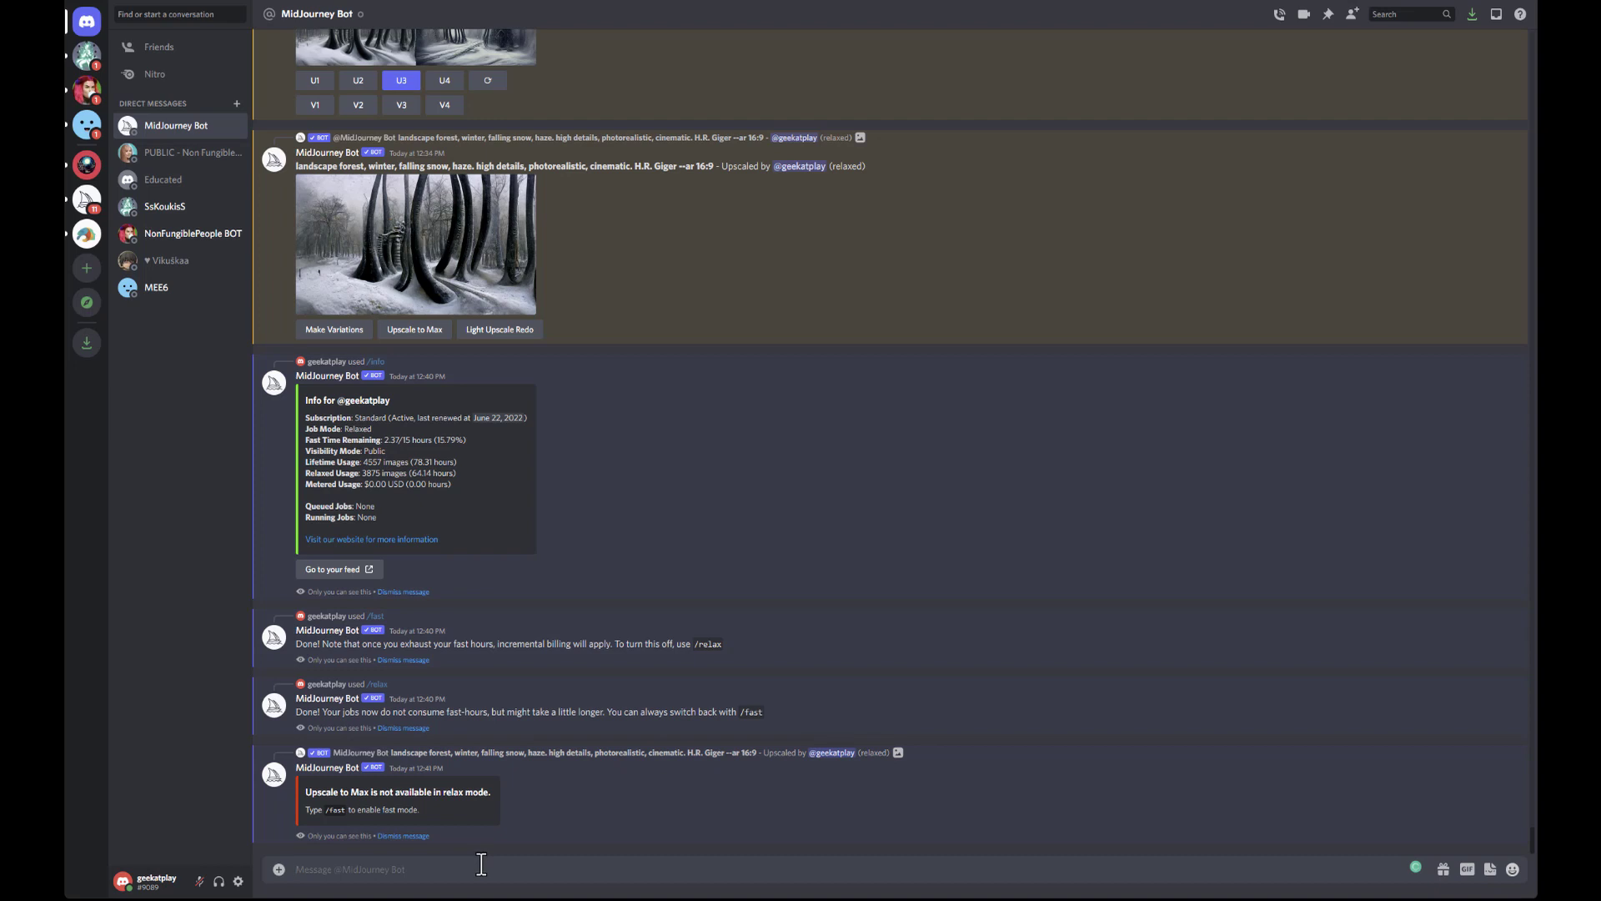
Step: Enable fast mode again by sending /fast, as Upscale to Max requires
text(/fasty)
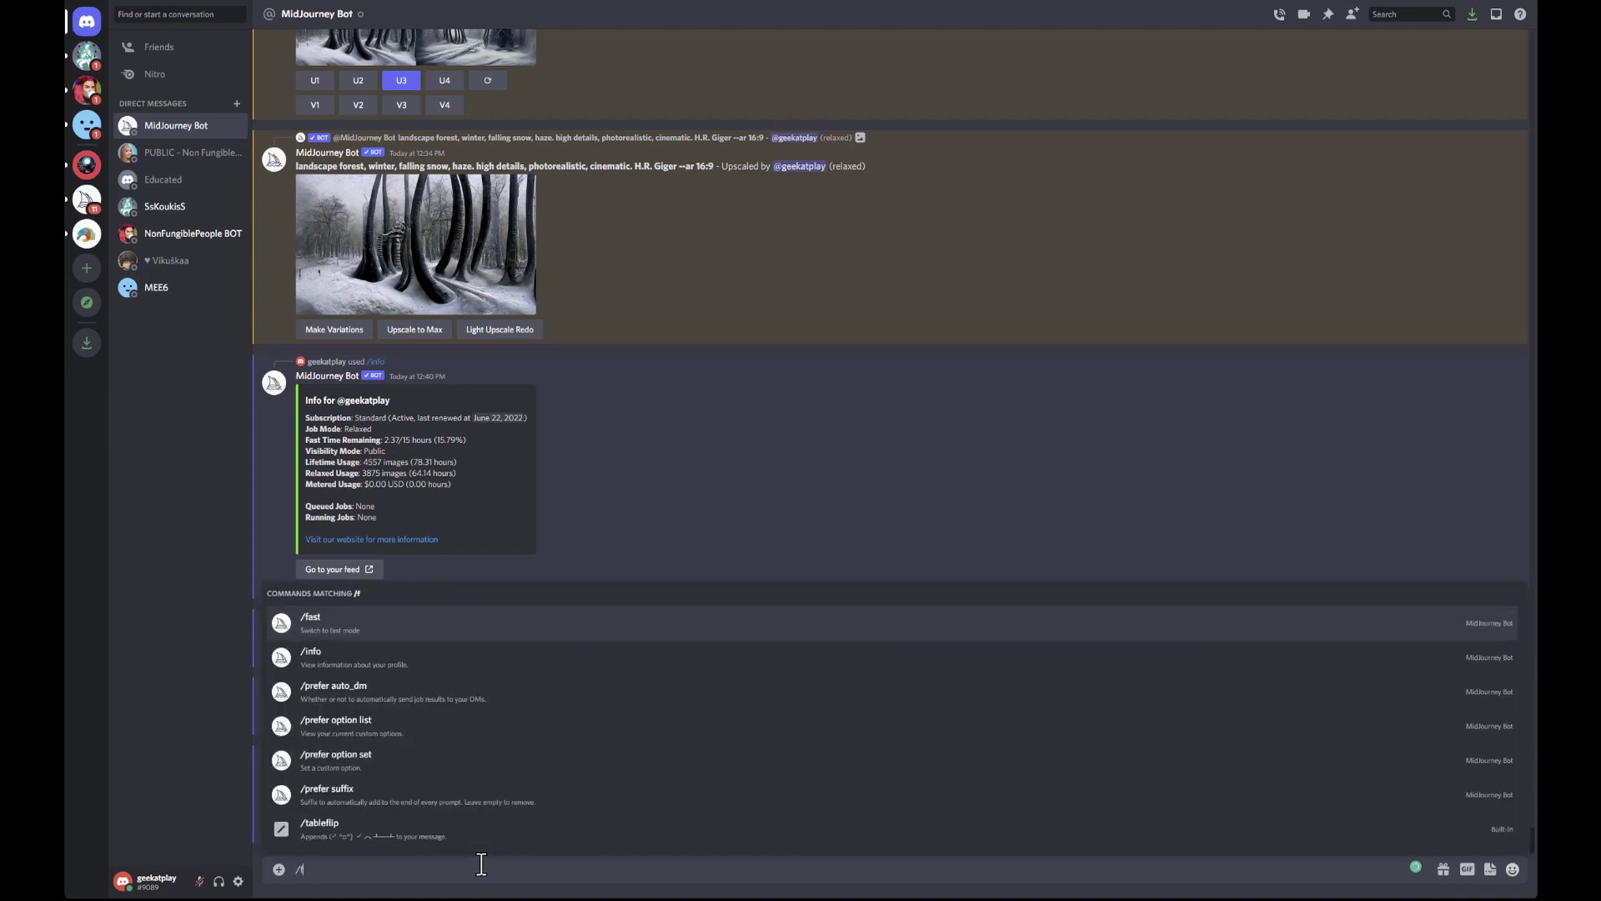
key(BackSpace)
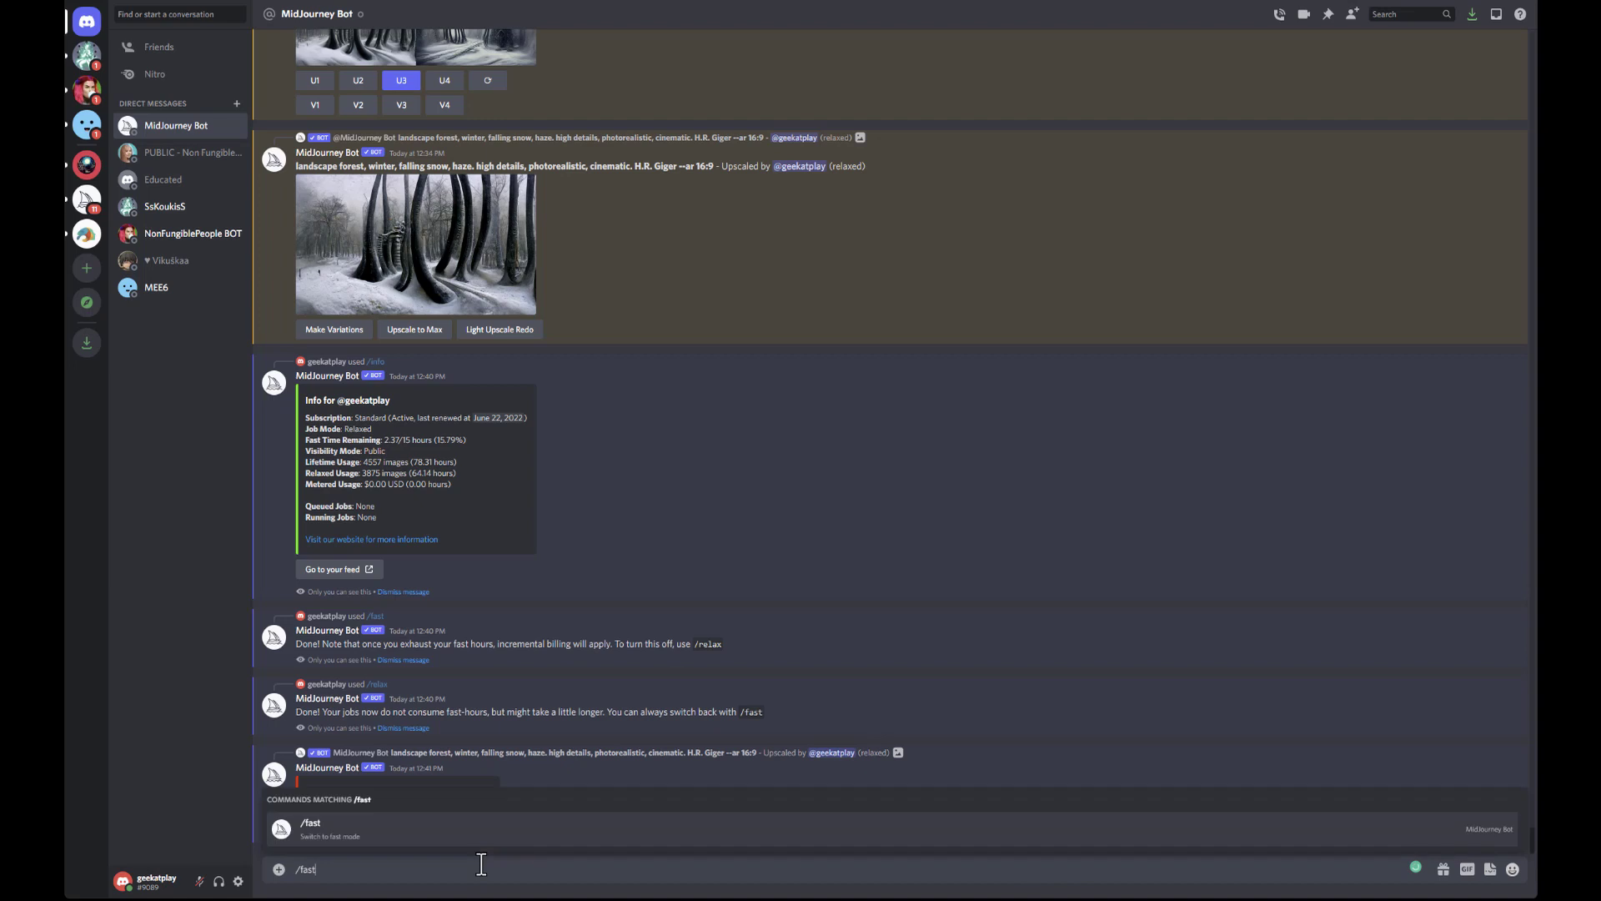
key(Return)
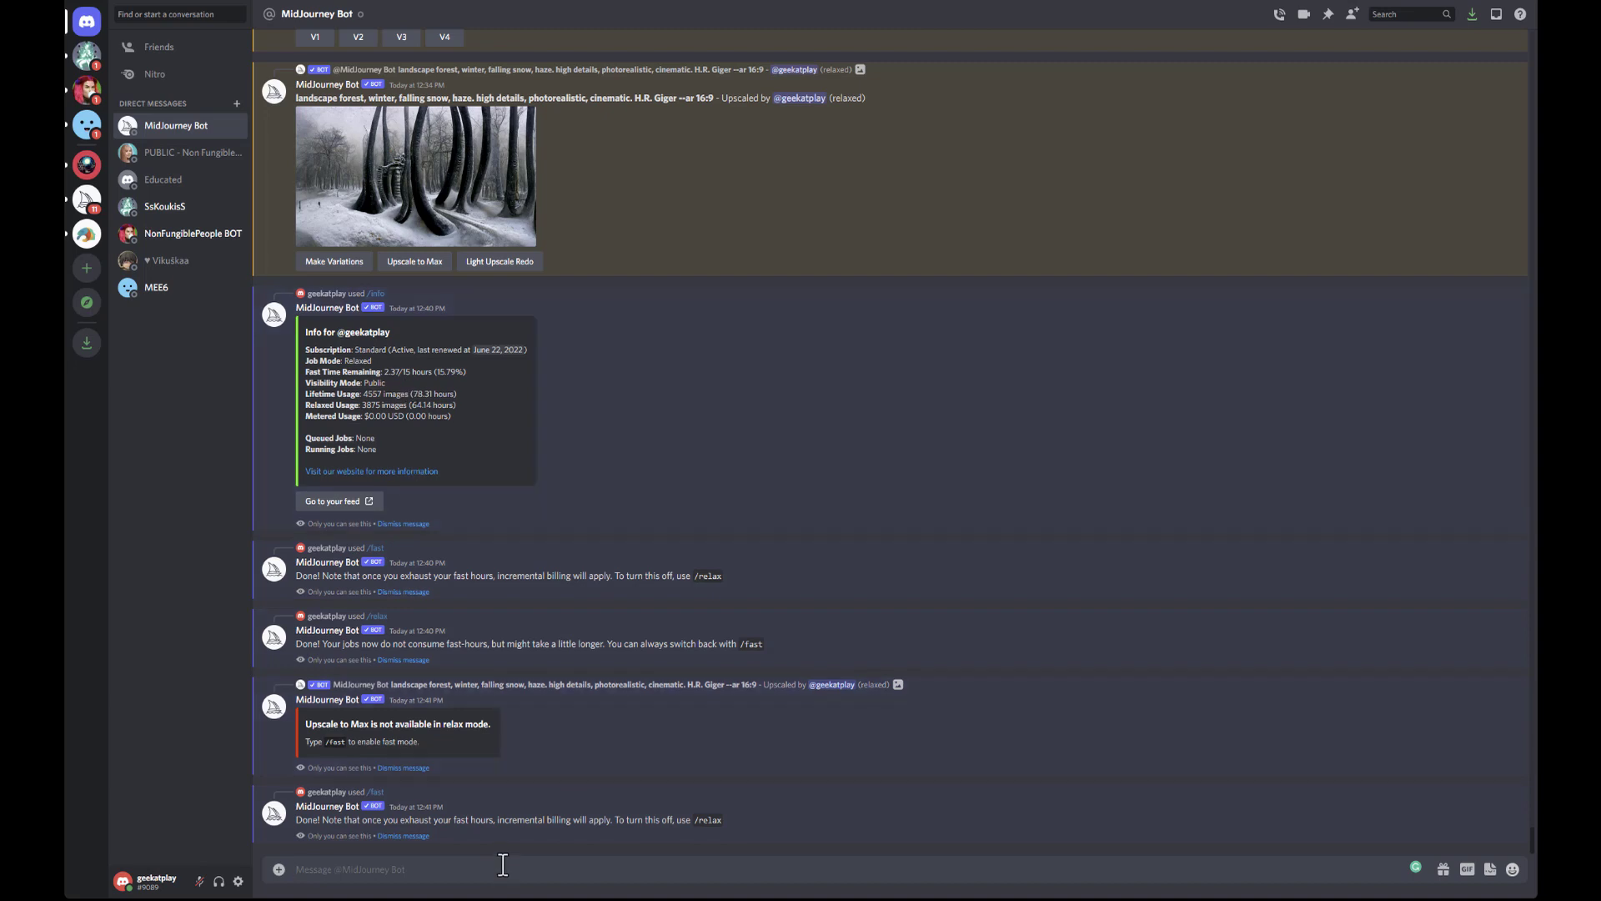
Step: Start an /imagine command and fill its prompt with the one copied from the anime girl illustration in the Midjourney website's community feed
text(/)
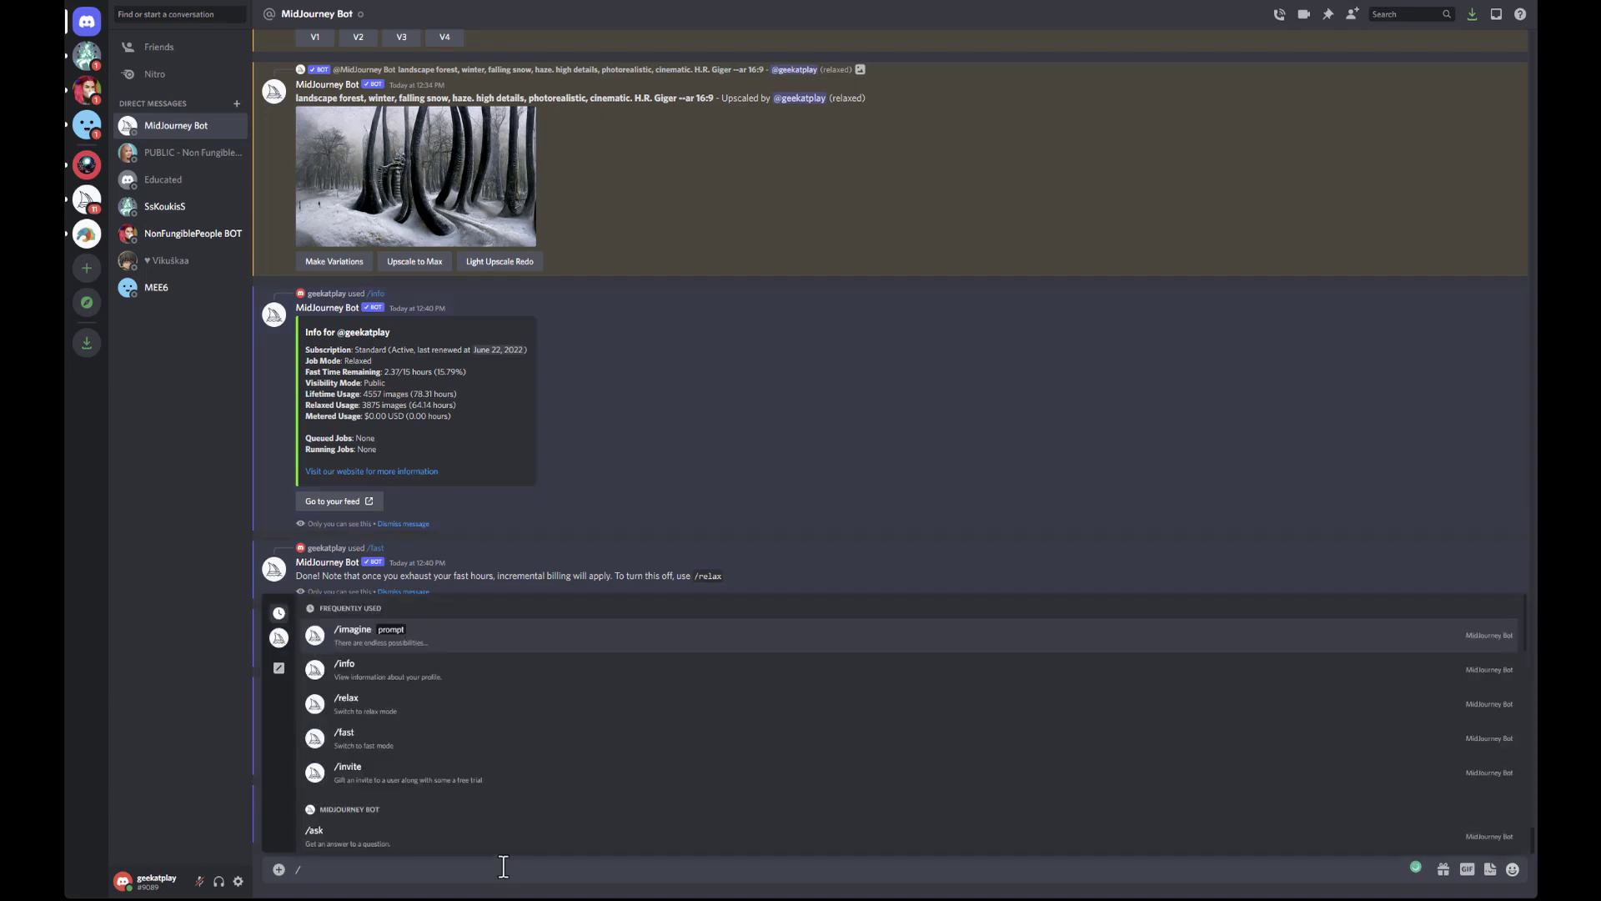
key(Return)
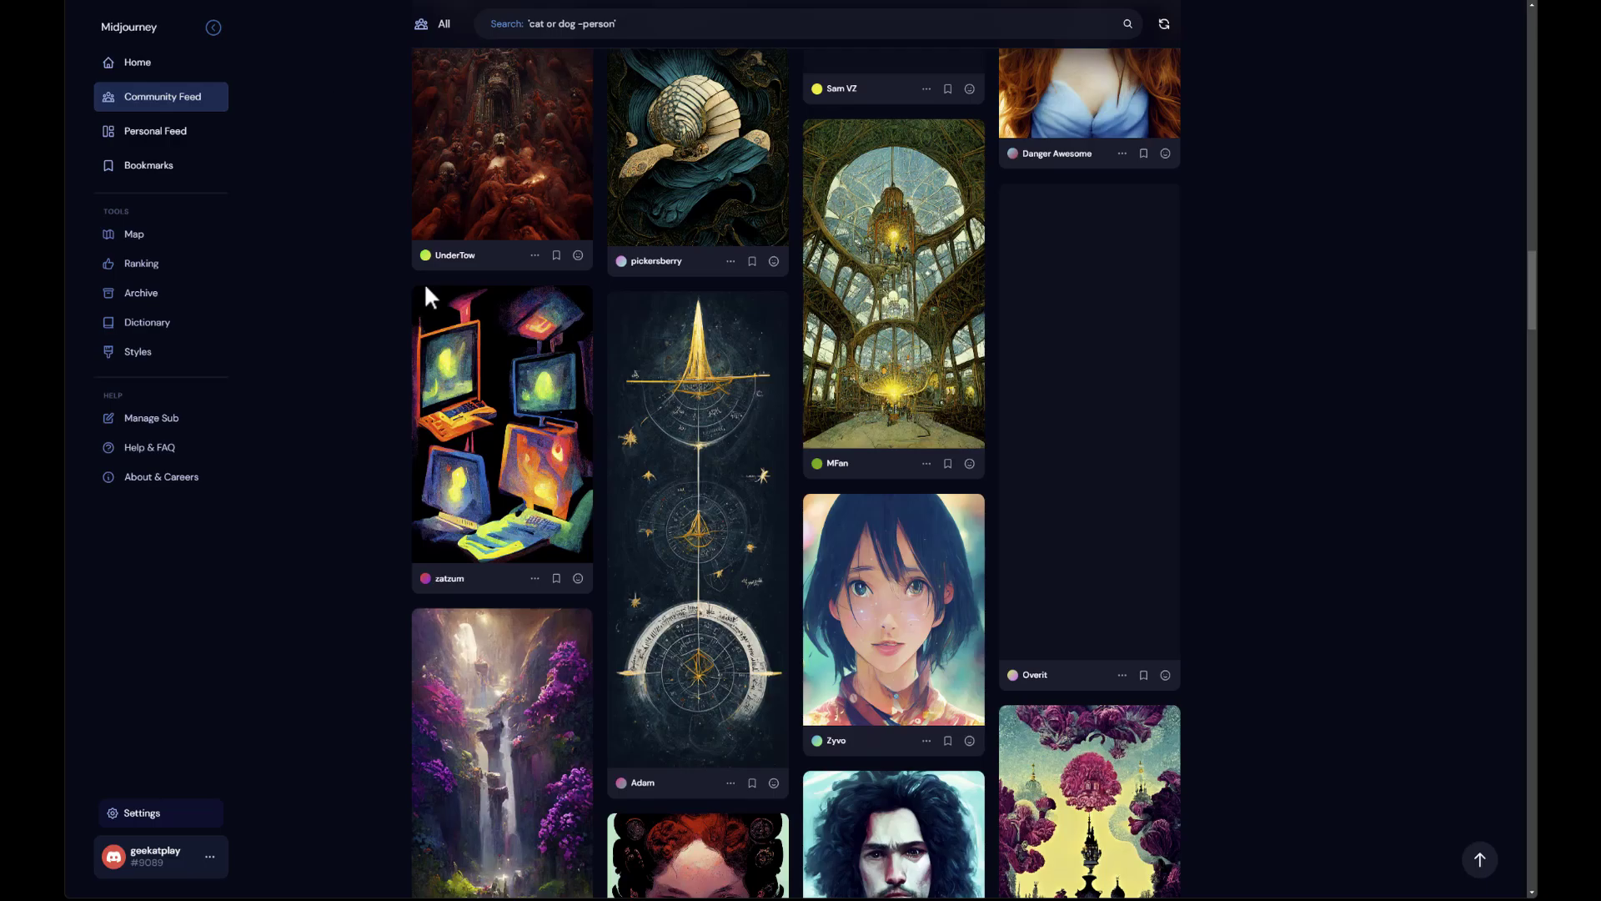
mouse_move(912, 619)
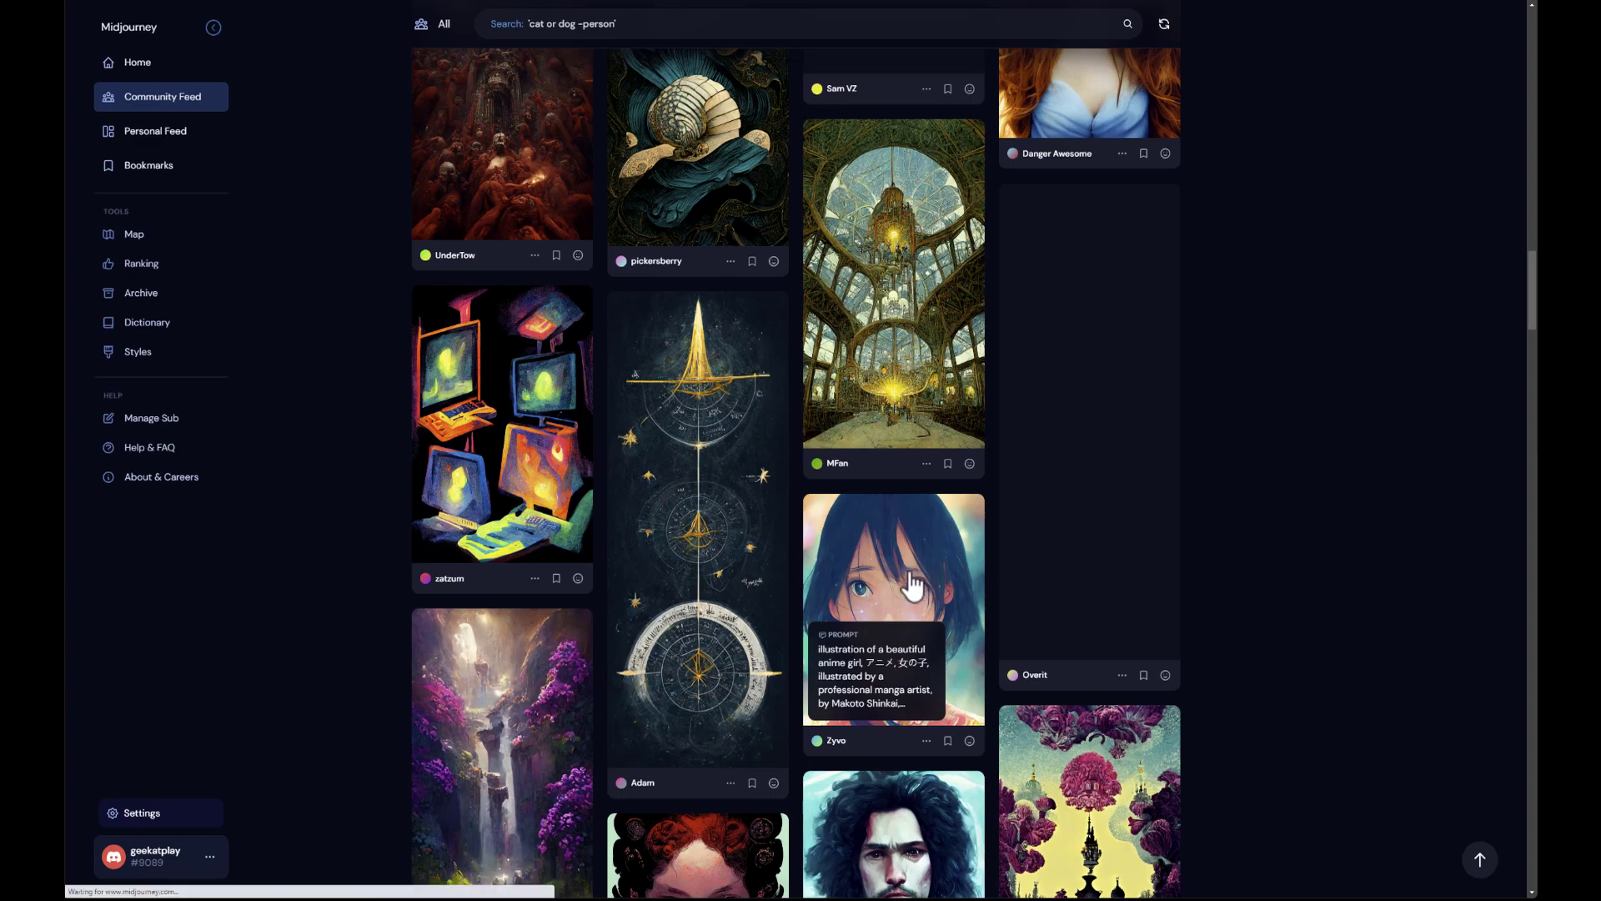
click(918, 584)
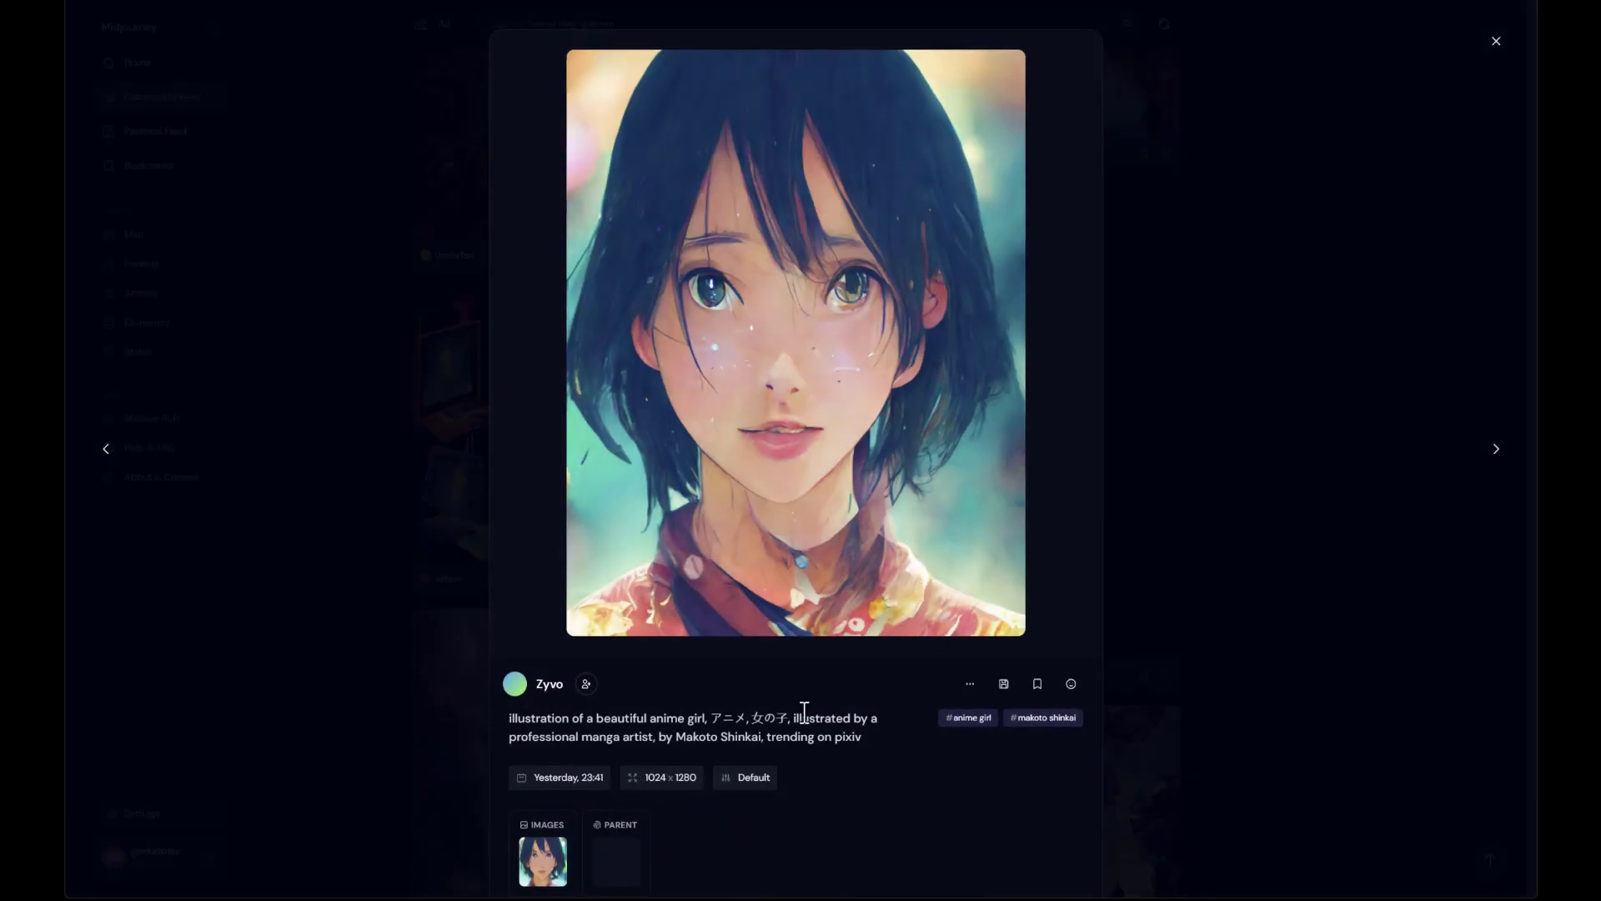
click(970, 686)
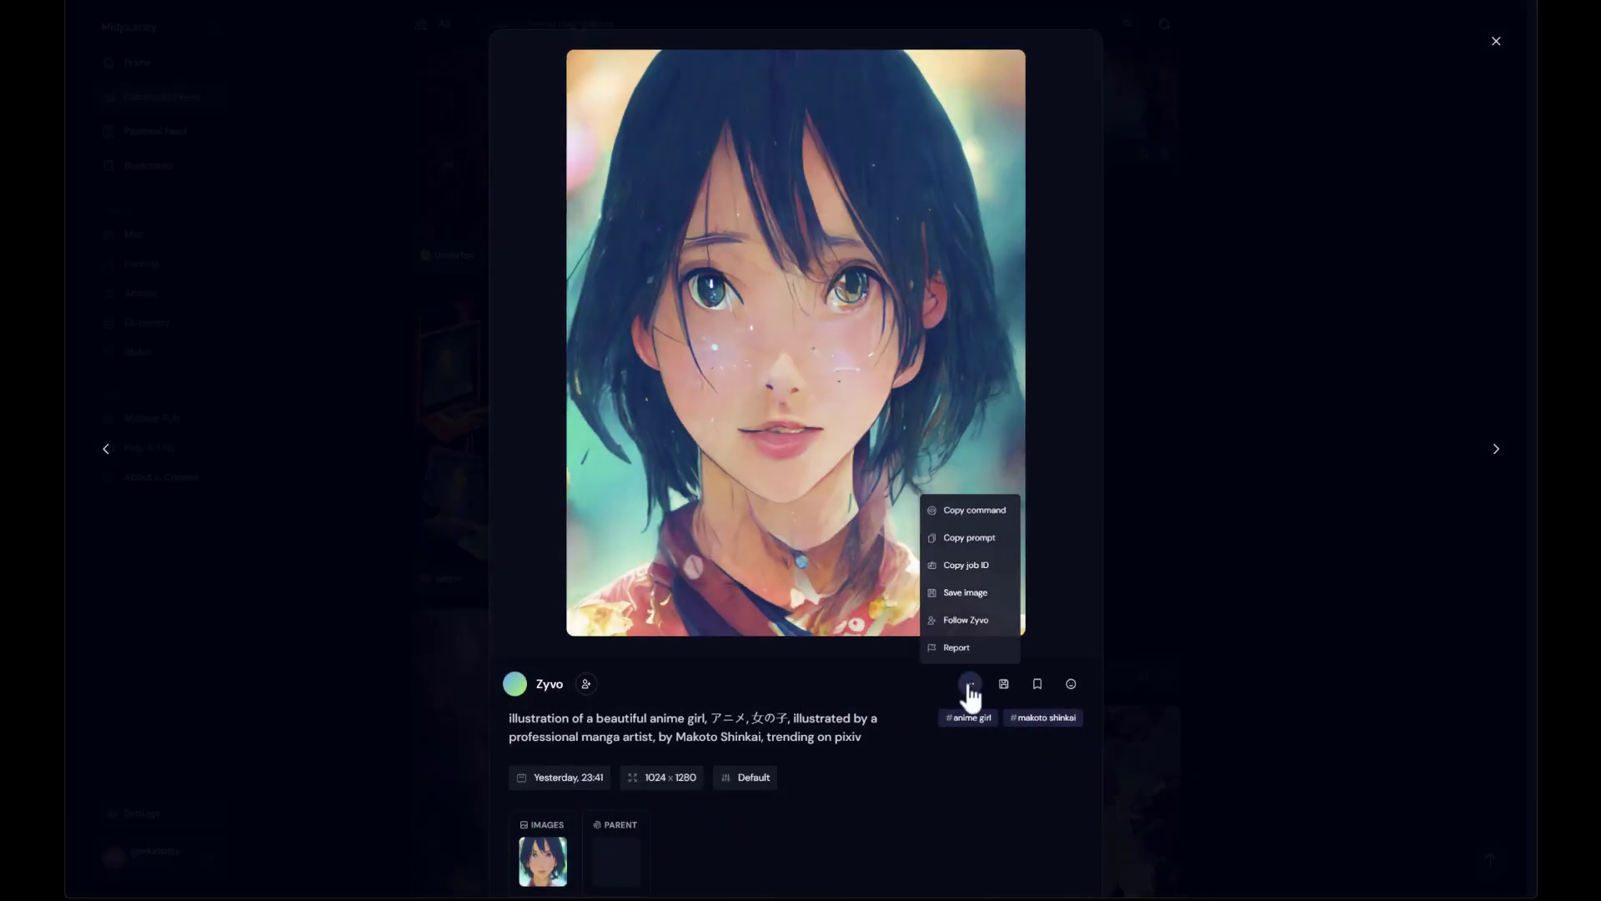
click(973, 541)
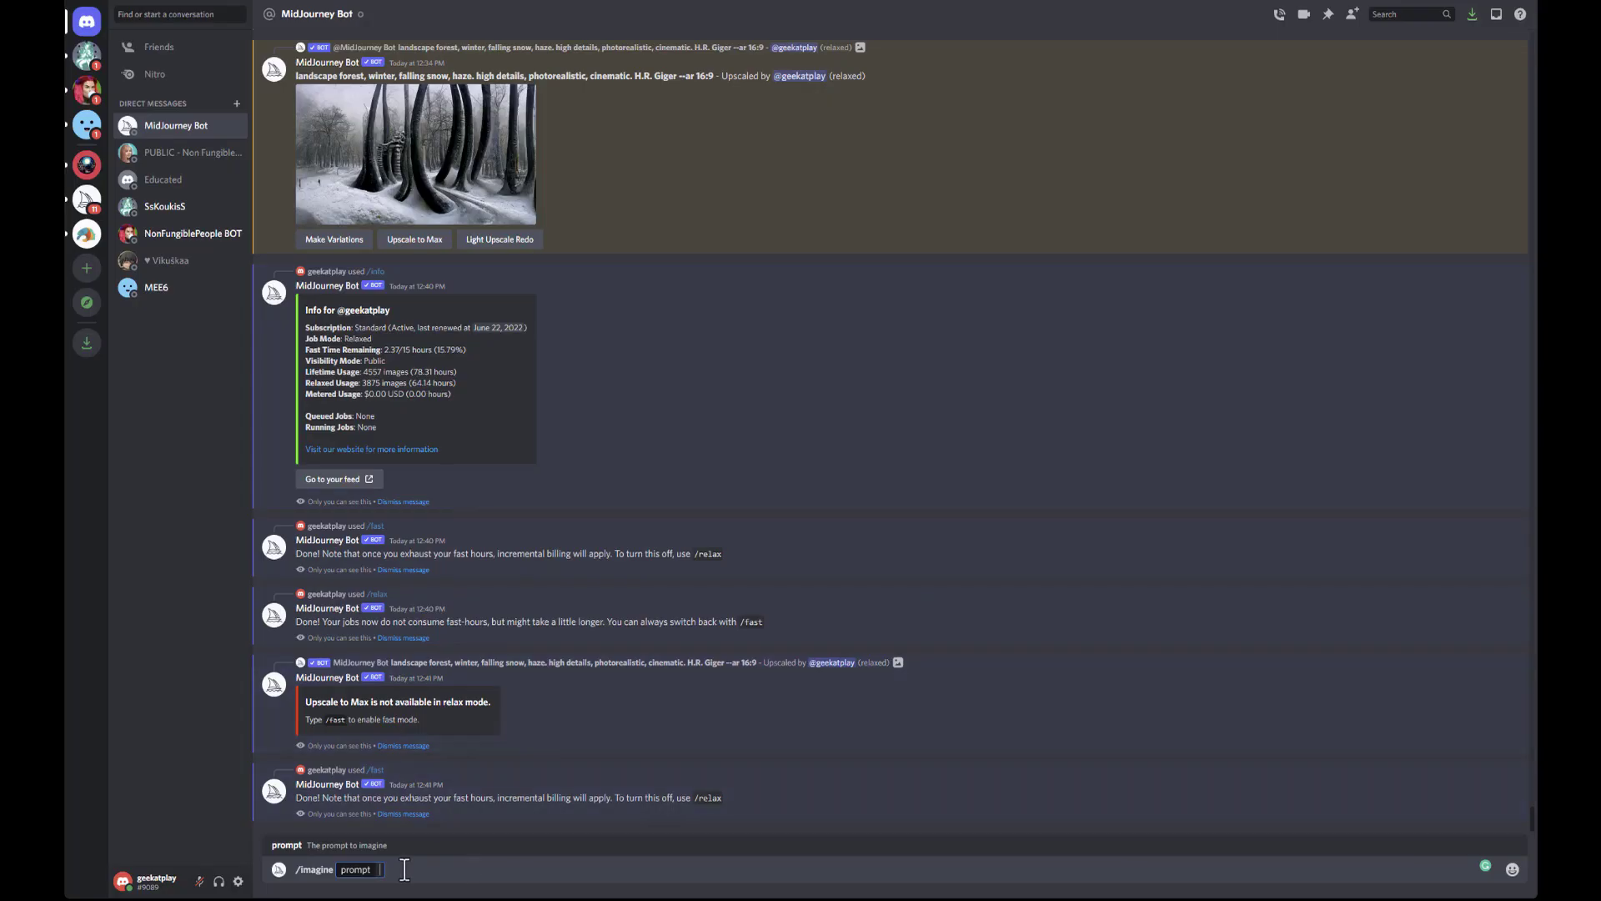
text(illustration of a beautiful anime girl, アニメ, 女の子, illustrated by a professional manga artist, by Makoto Shinkai, trending on pixiv)
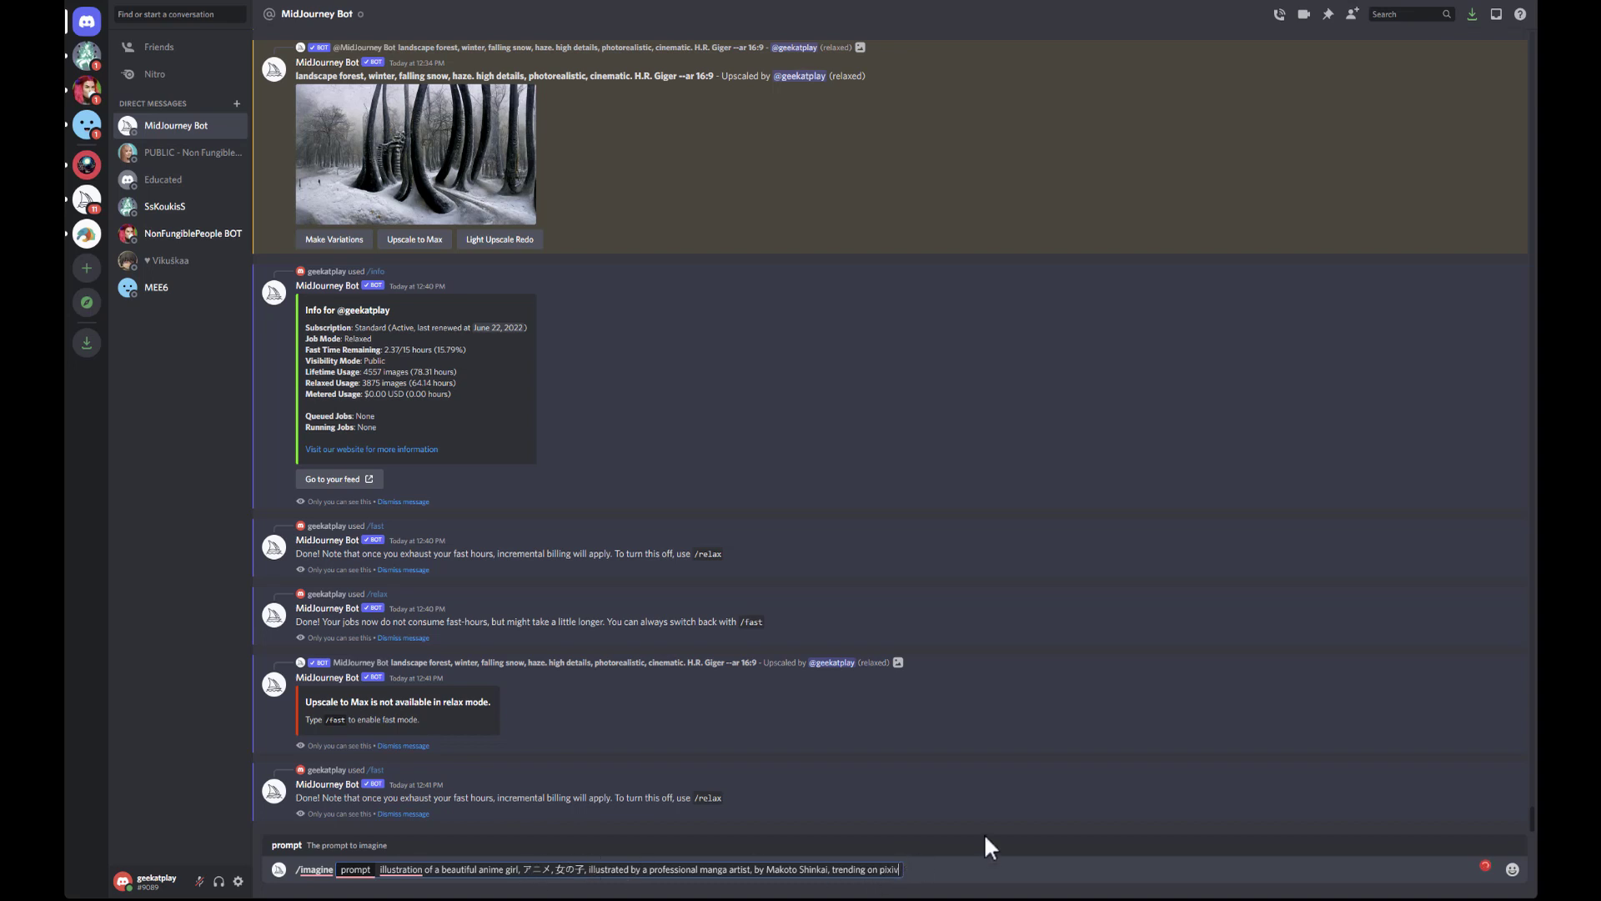
Step: Submit the anime girl prompt with --ar 1:2 added, and generate variations of the fourth image in its enlarged grid
text(--ar 1:2)
key(Return)
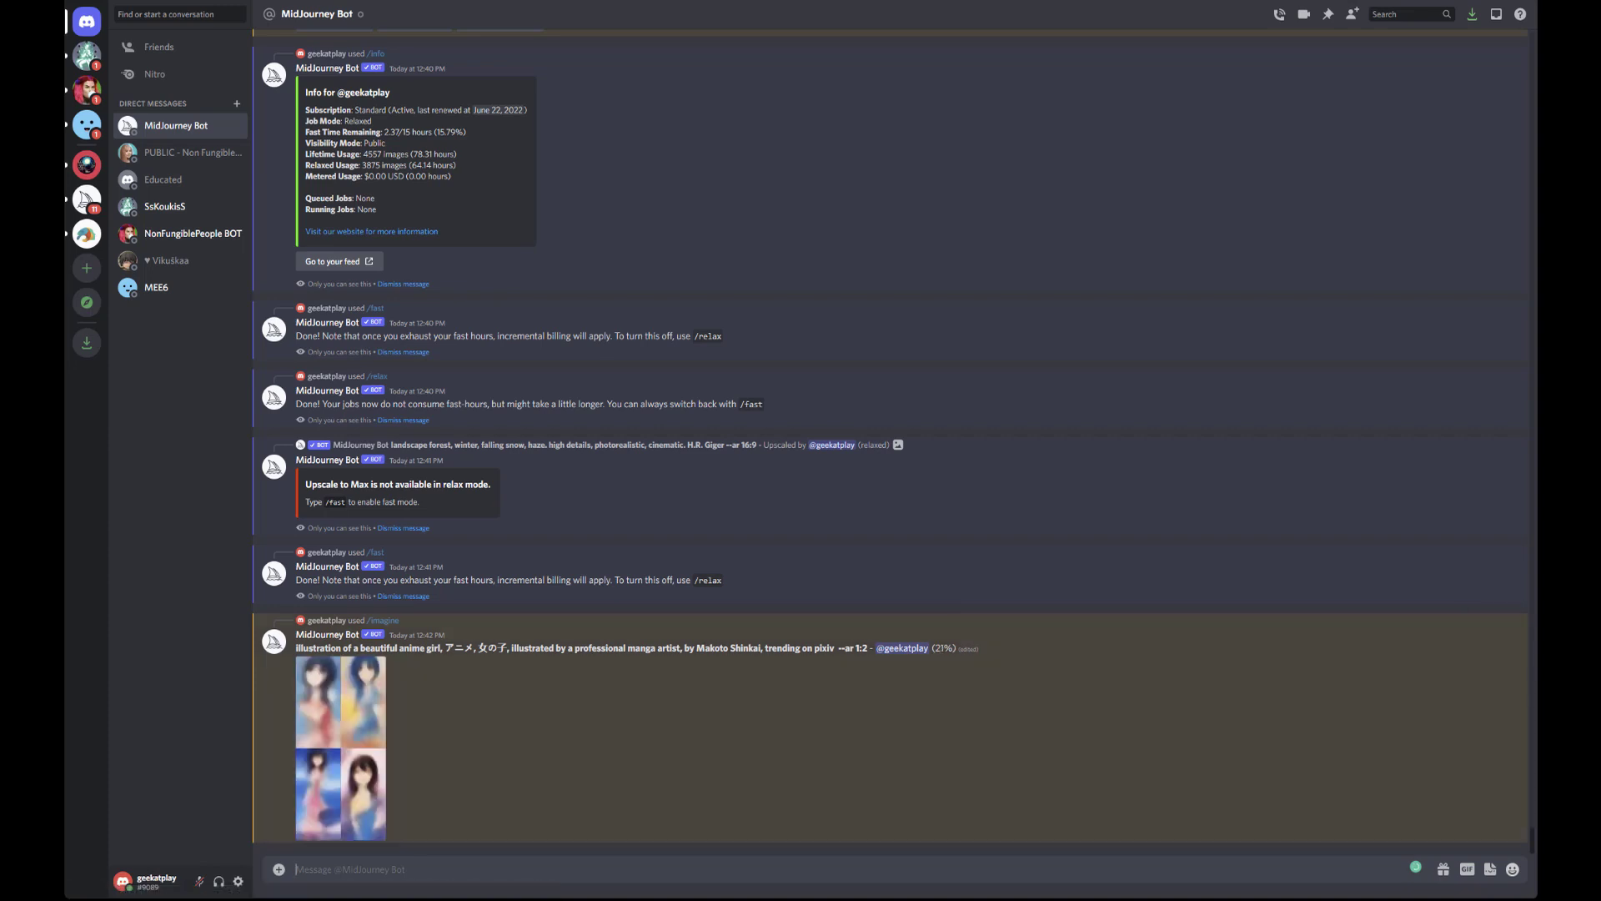
click(328, 670)
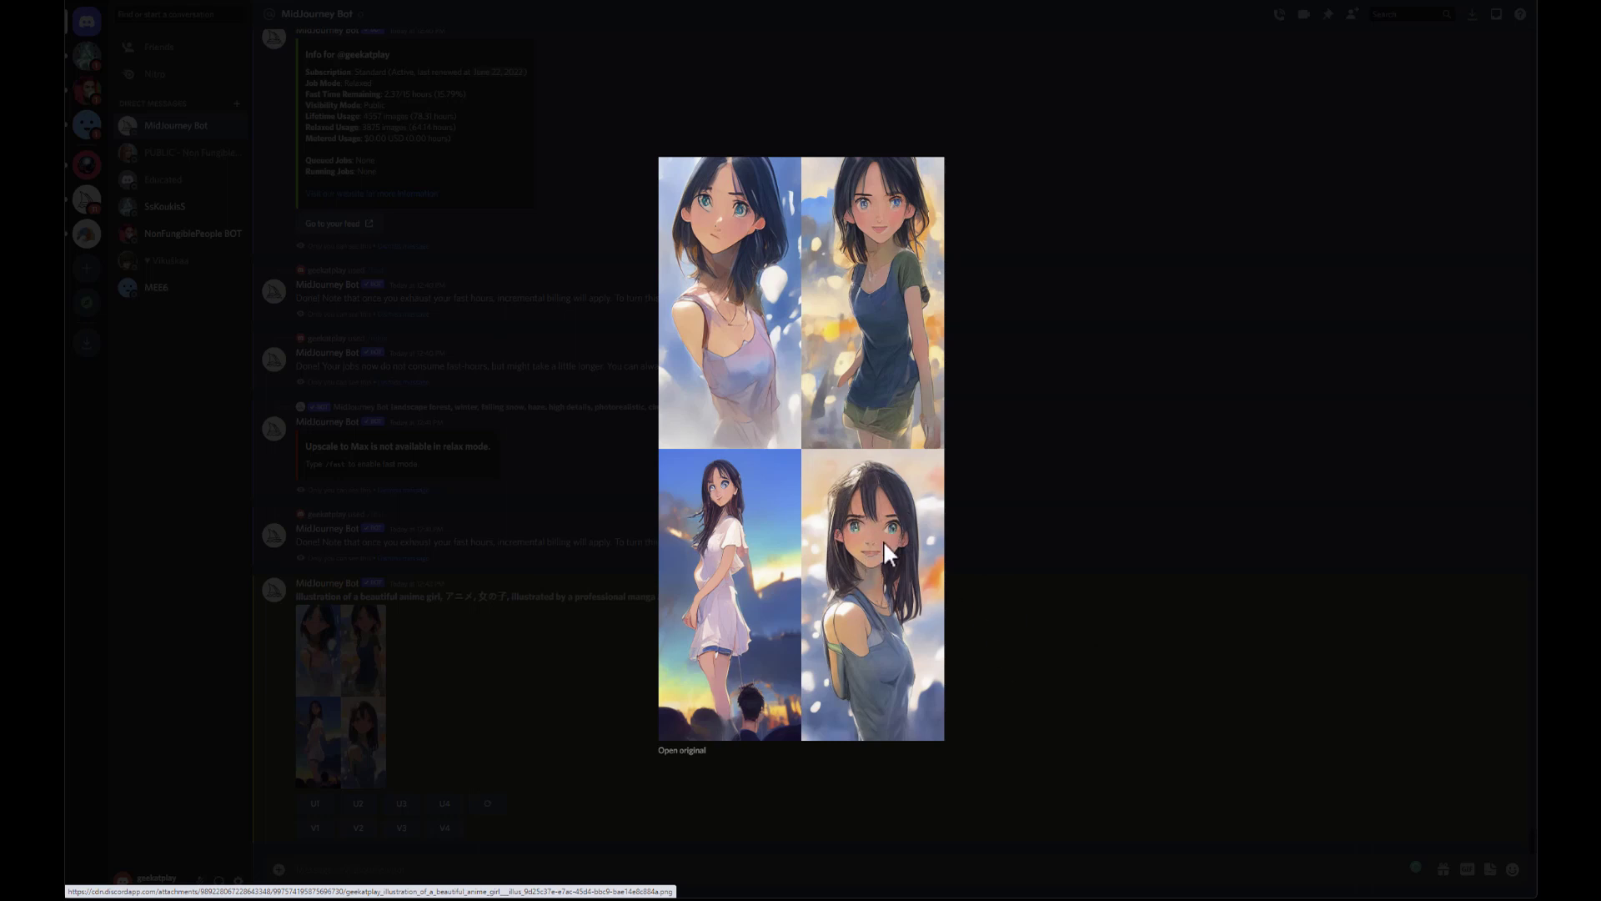
click(244, 756)
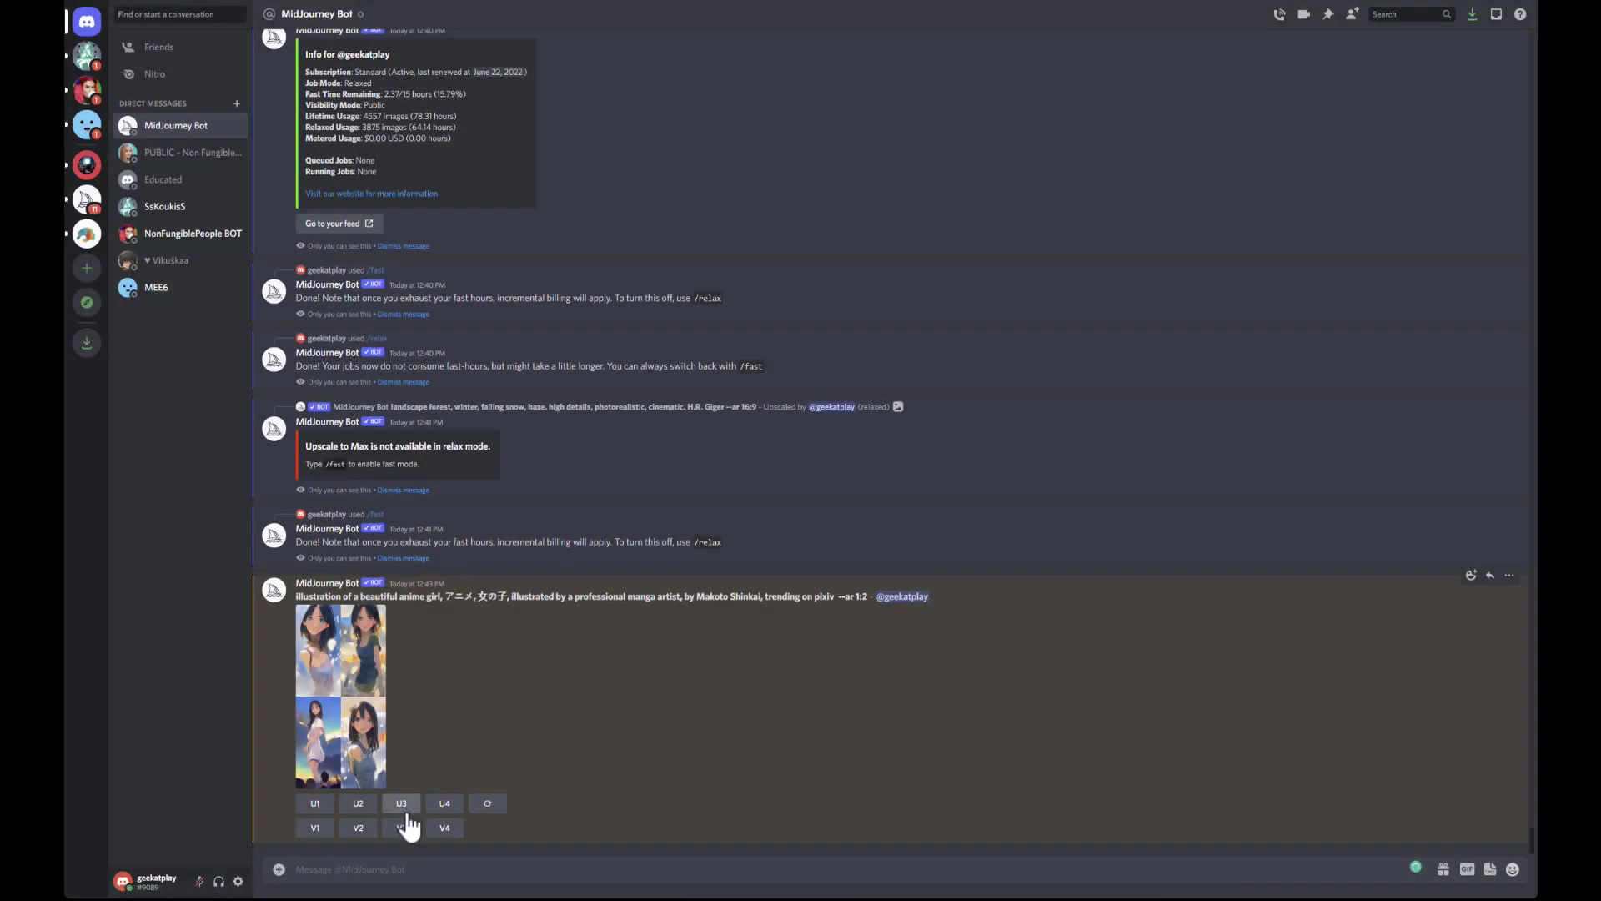
click(444, 828)
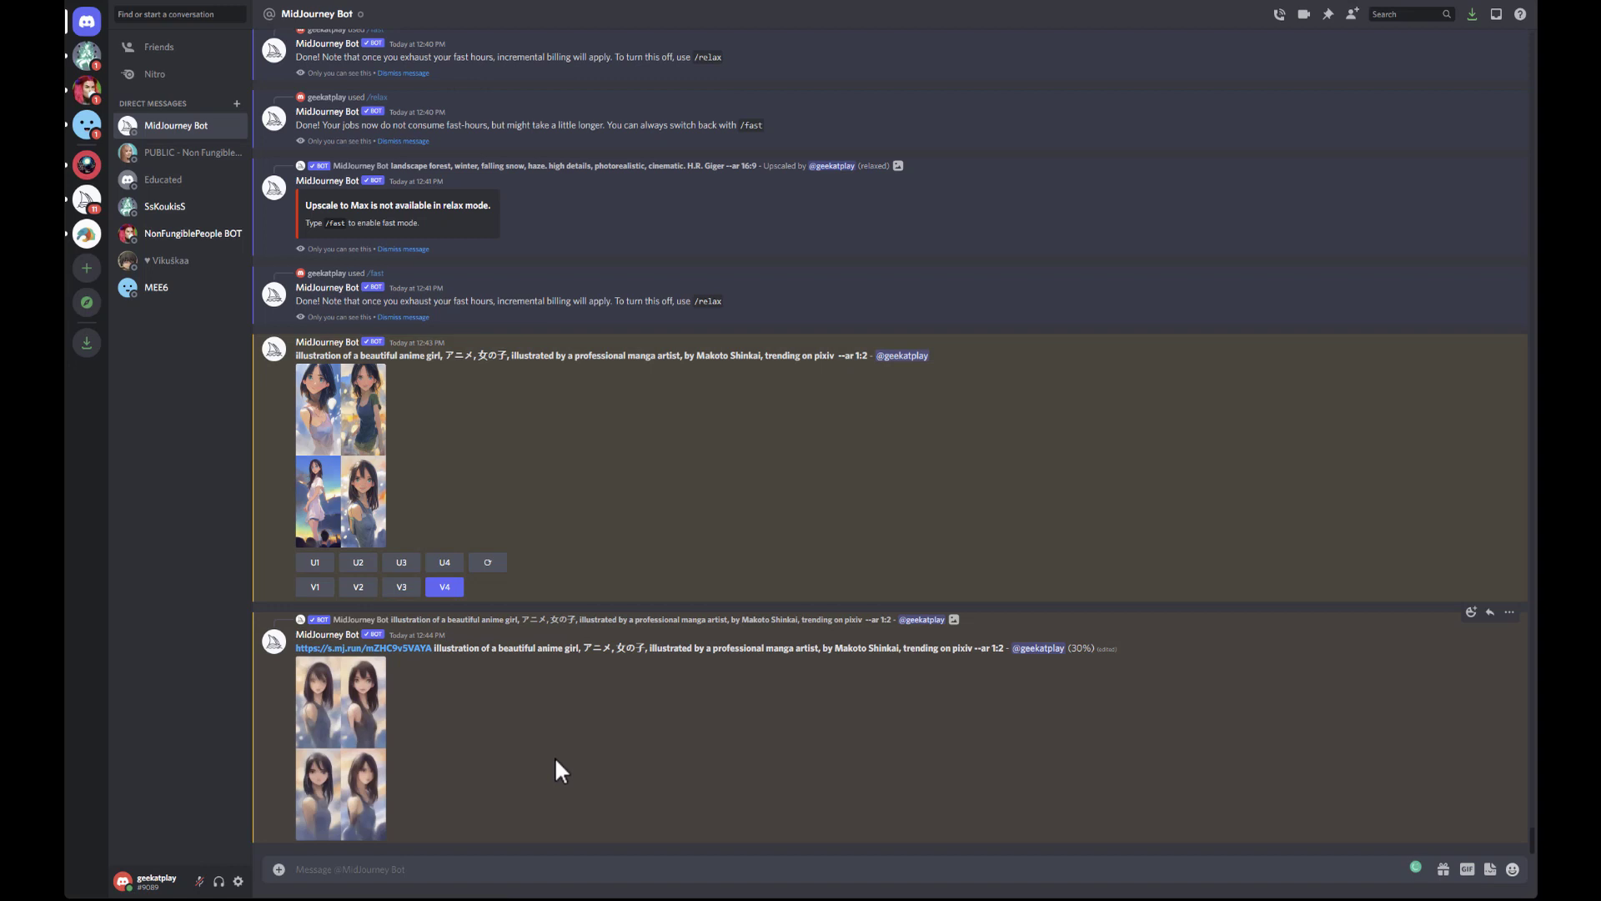
Step: Start an /imagine command with the prompt "beautiful portrait of the lady in rococo time. symetrical. high details. ultra realistic."
click(557, 861)
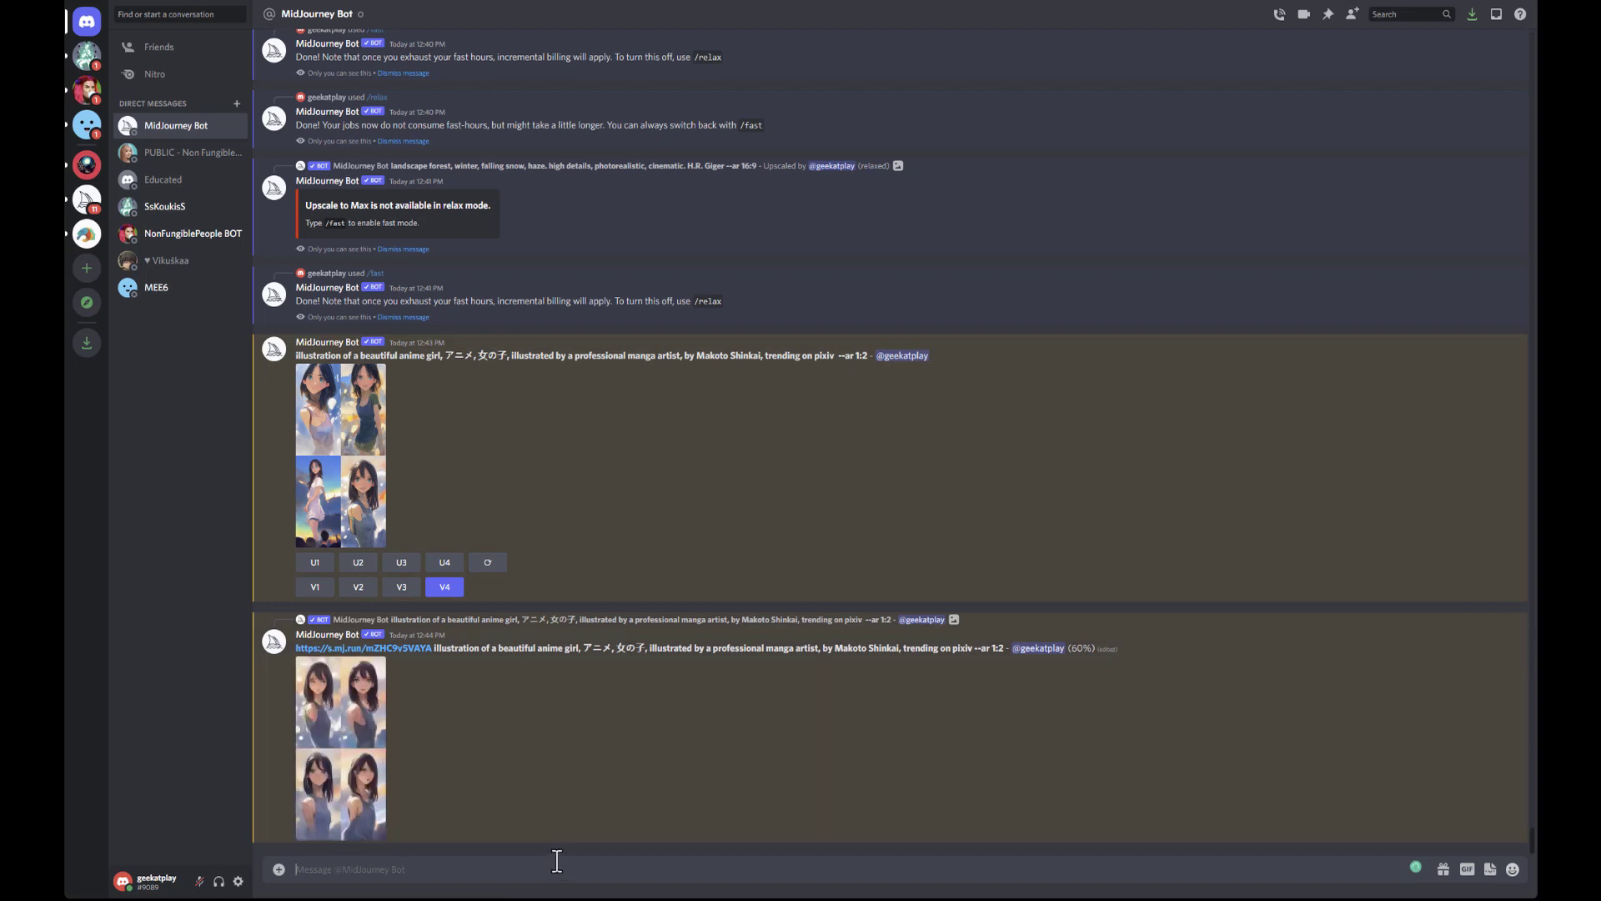
text(/)
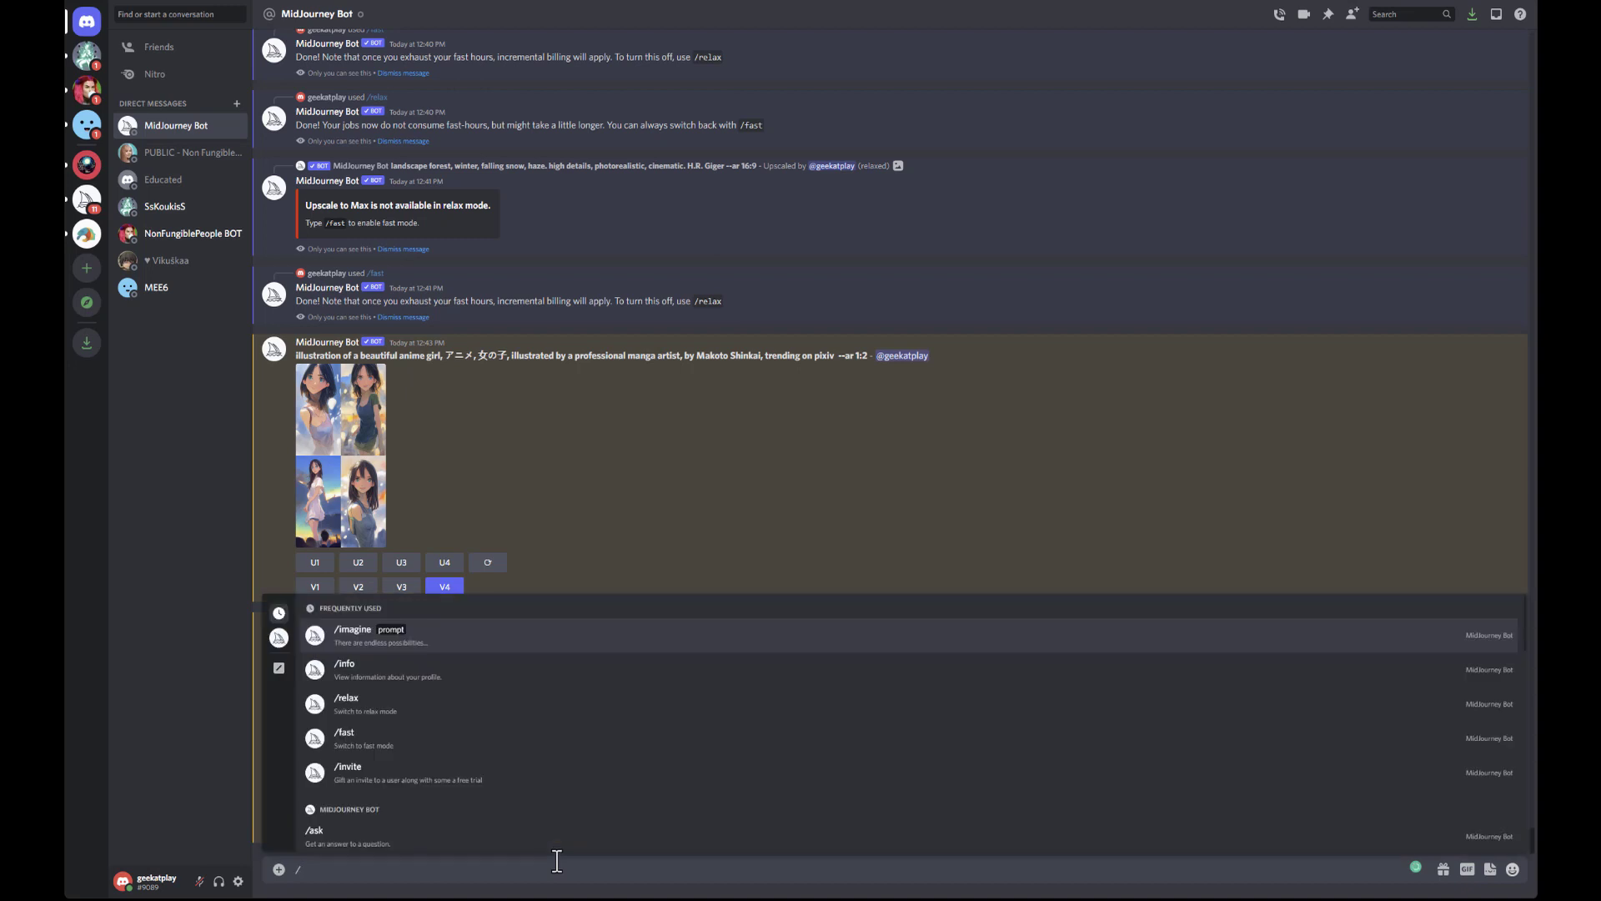
text(ima)
key(Tab)
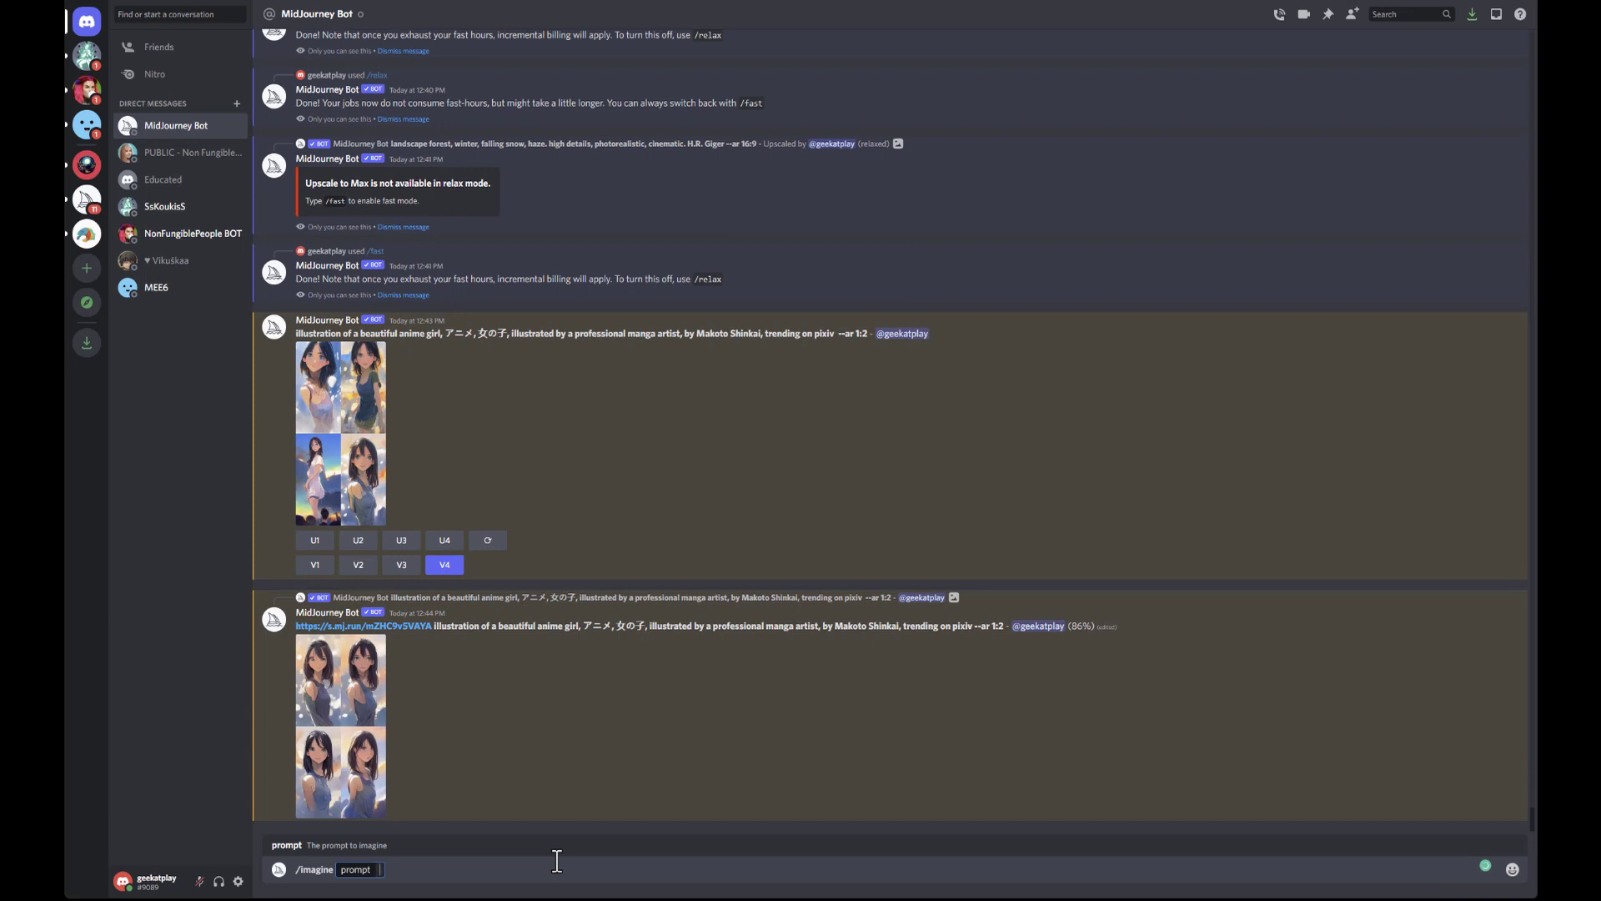
text(beau)
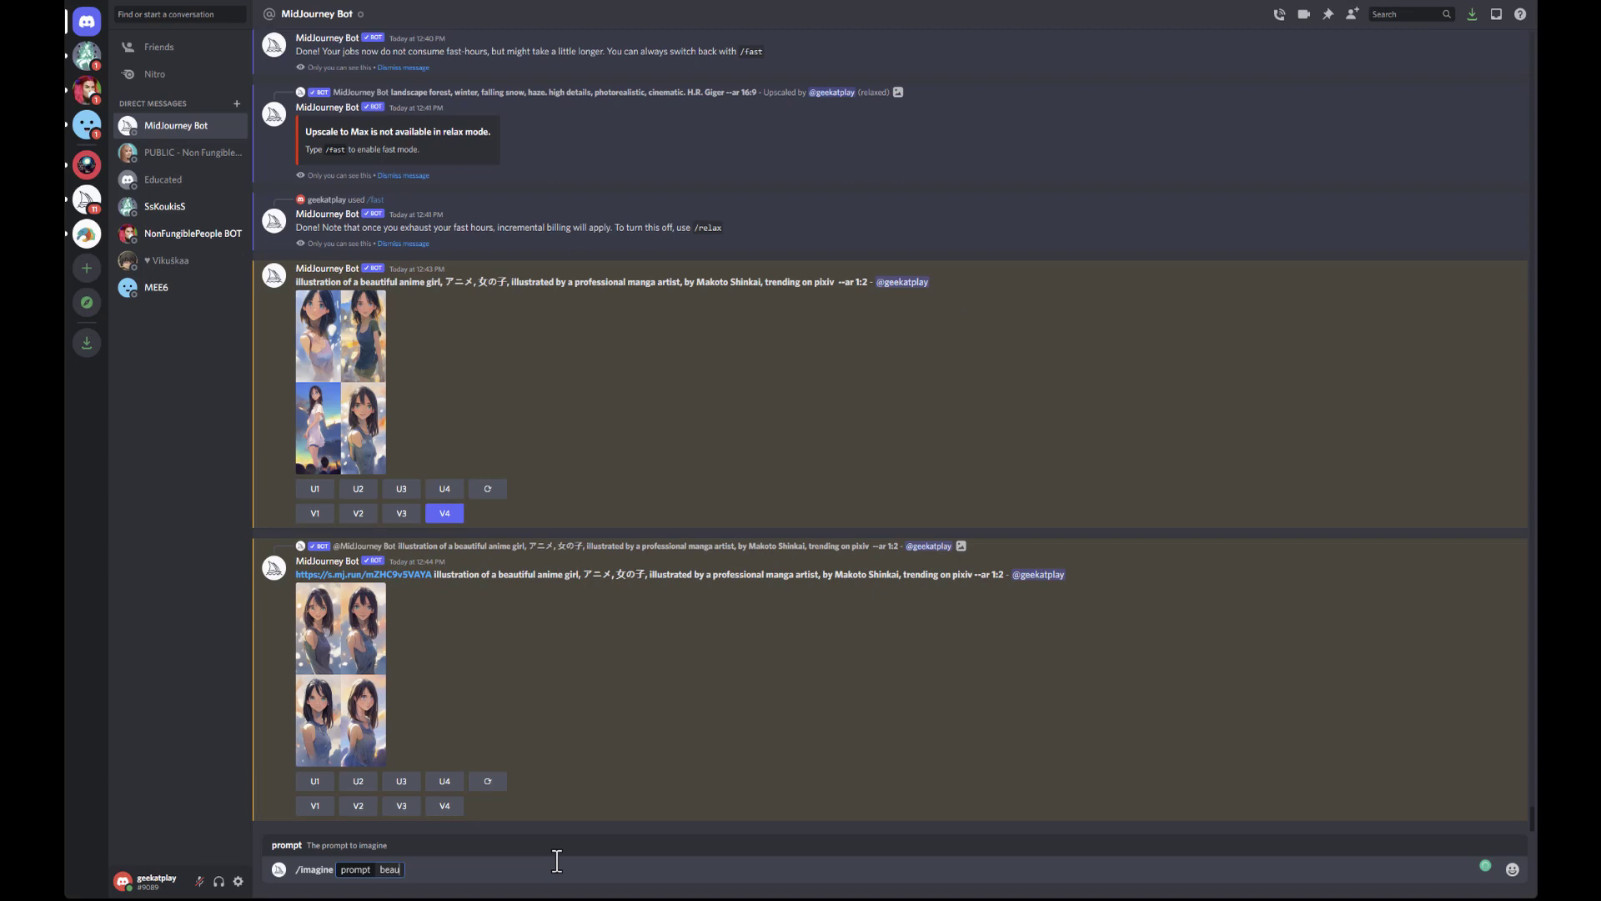
text(tiful)
text(portrait of the lad)
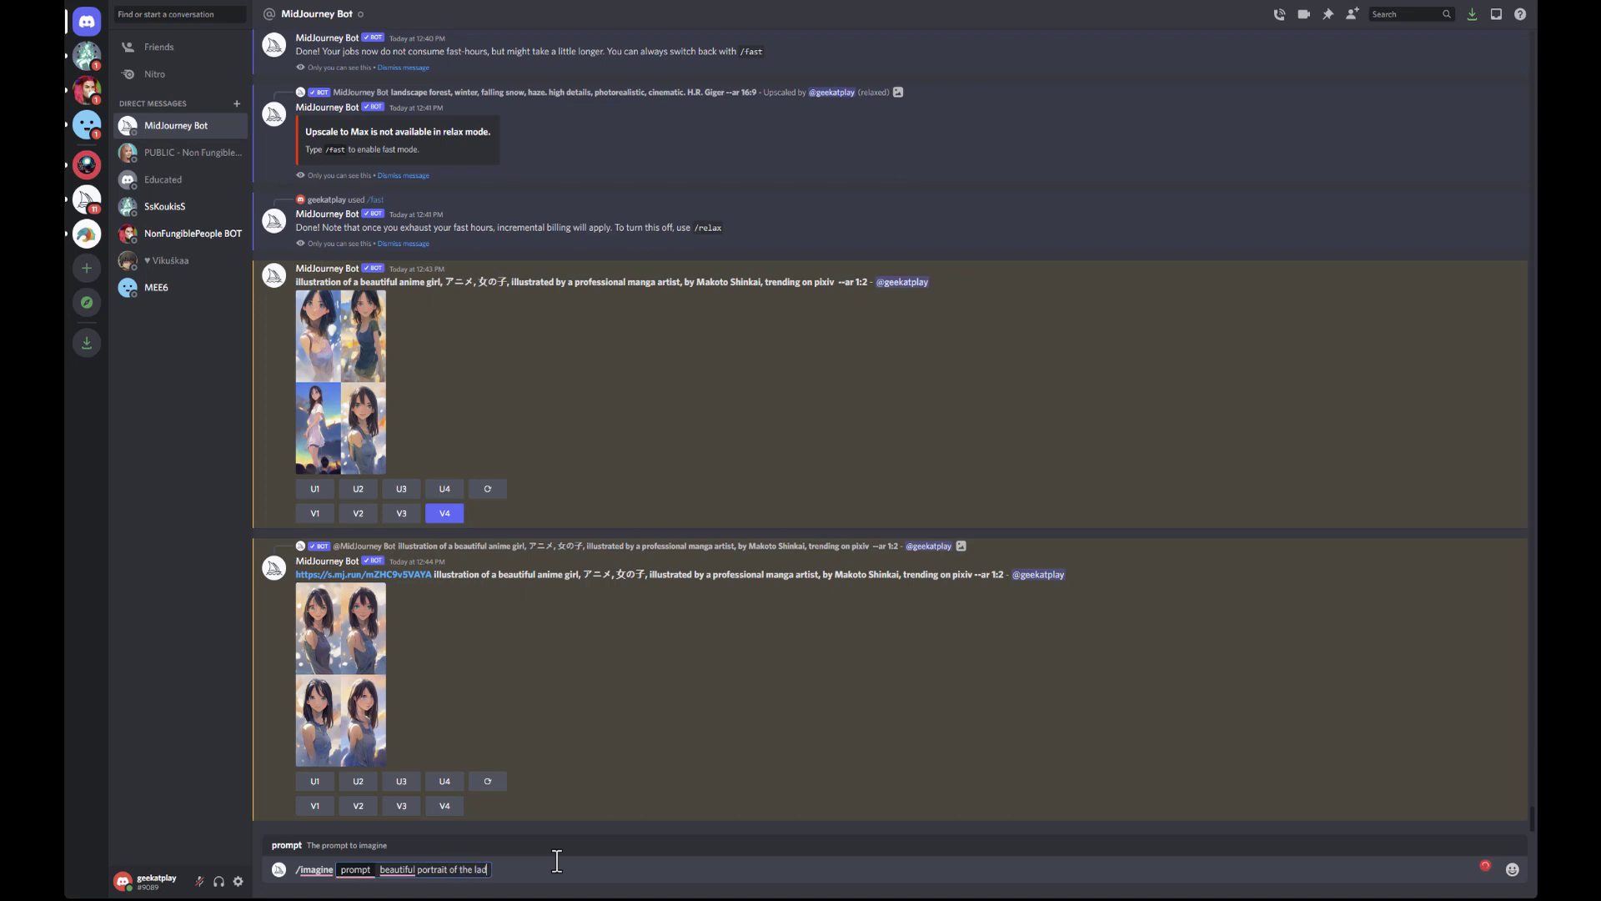
text(y in re)
key(BackSpace)
text(ococo time.)
text(symetrical)
text(. high details. ultra realistic.)
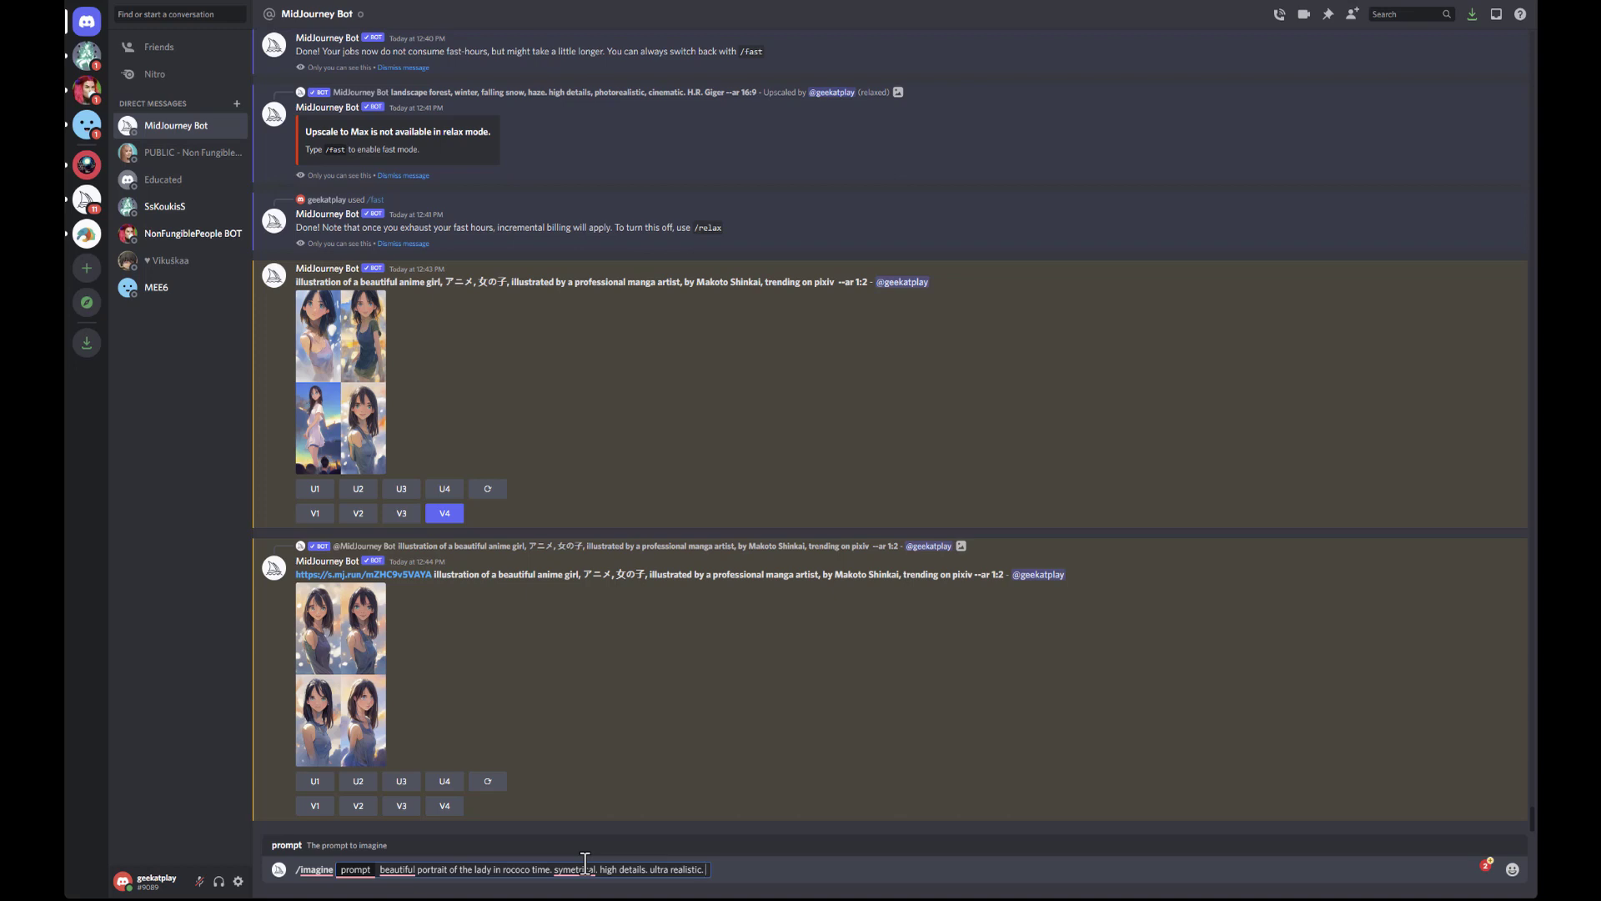
Step: Correct the spelling to "symmetrical" and extend the rococo lady prompt with "trending on pixiv --ar 9:16"
mouse_move(578, 869)
click(579, 790)
text(trending on pi)
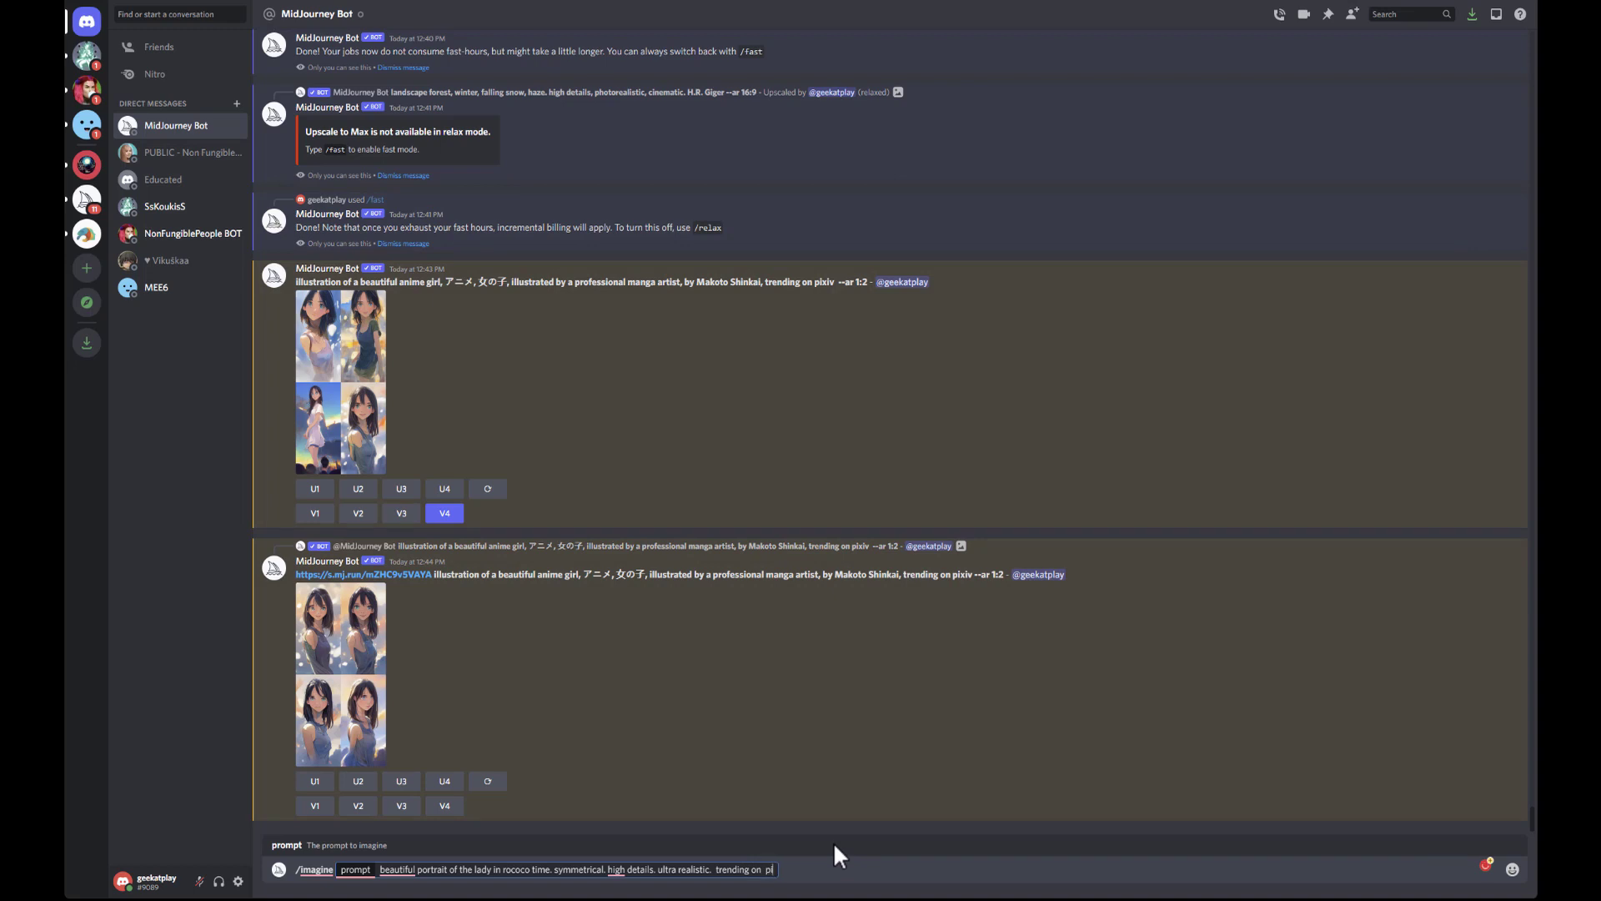
text(xiv --ar 9:16)
Step: Copy the whole rococo lady prompt for reuse and send the /imagine command
drag(822, 869, 376, 874)
key(ctrl+c)
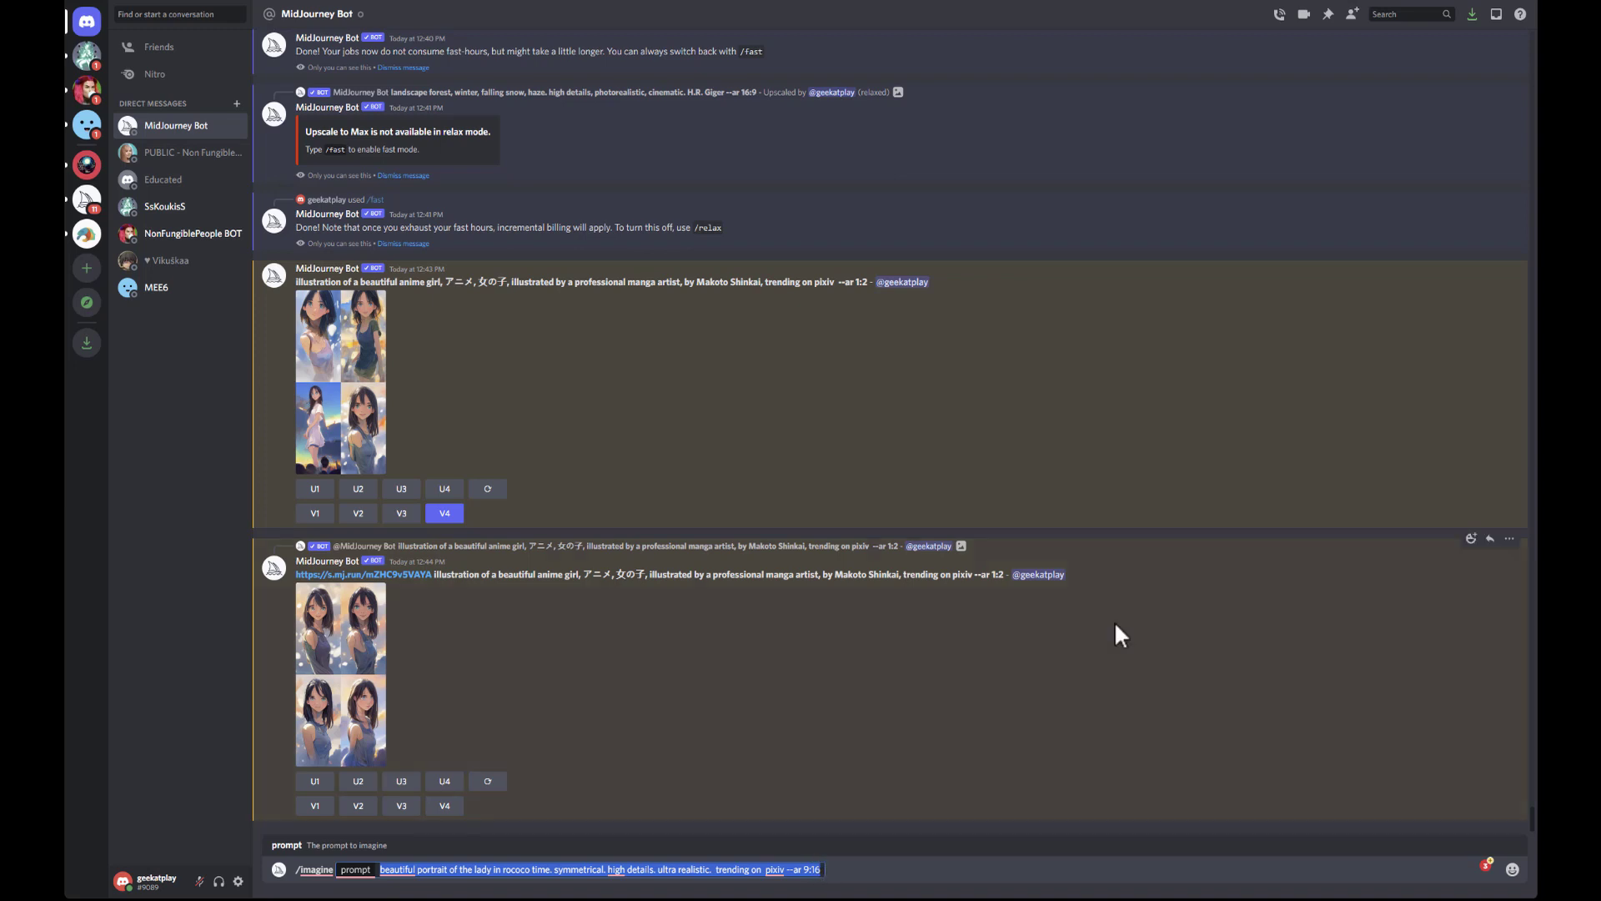
click(886, 869)
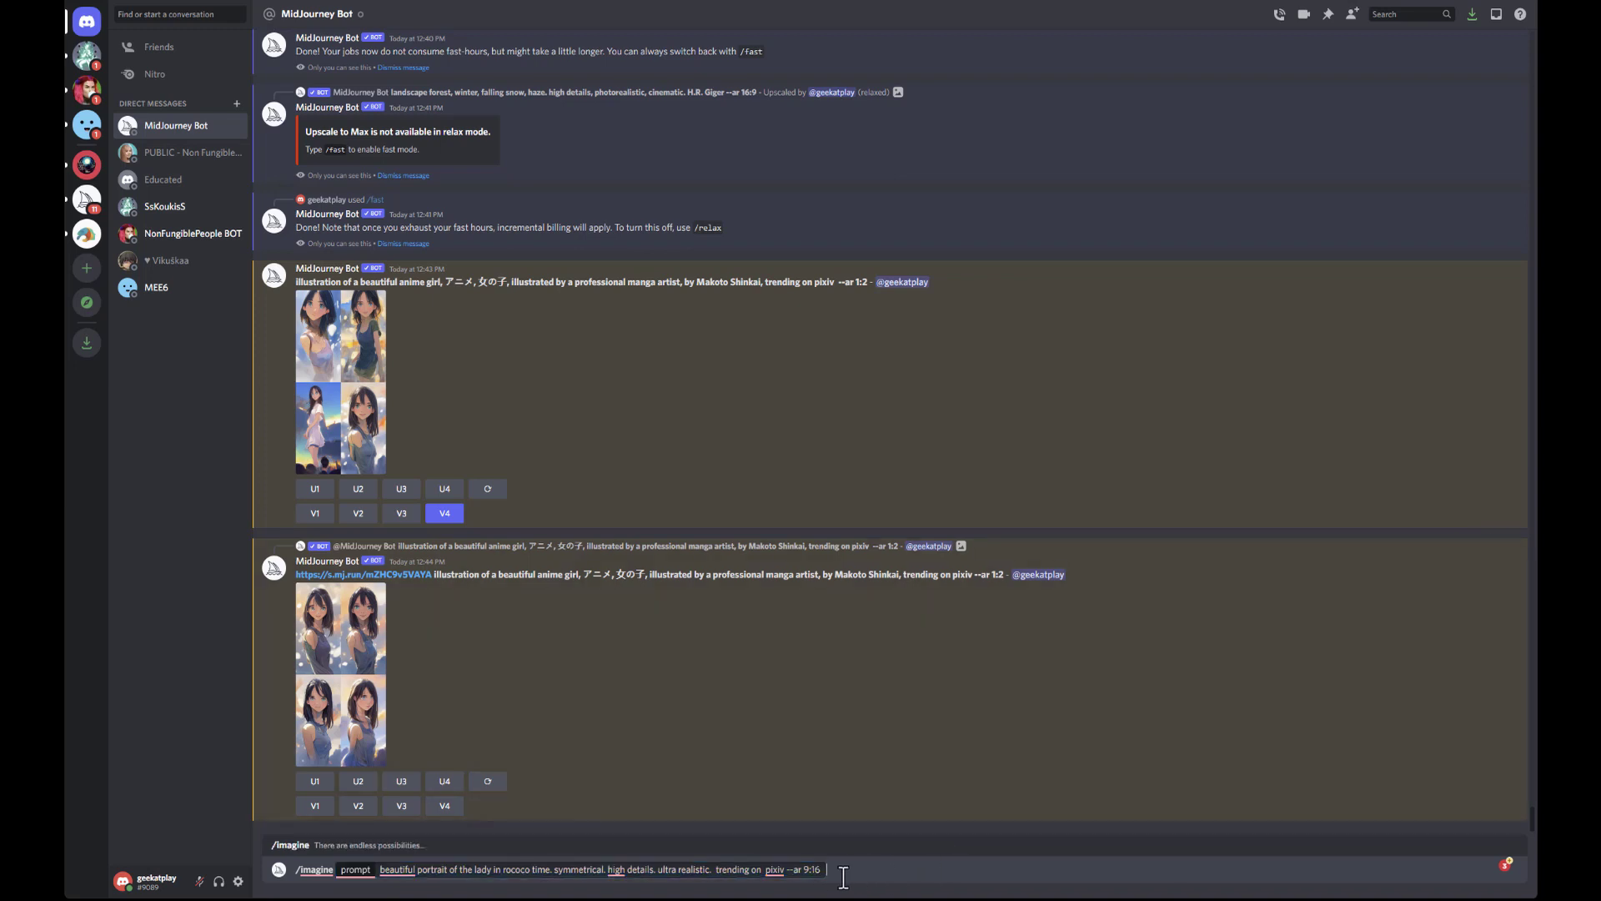
key(Return)
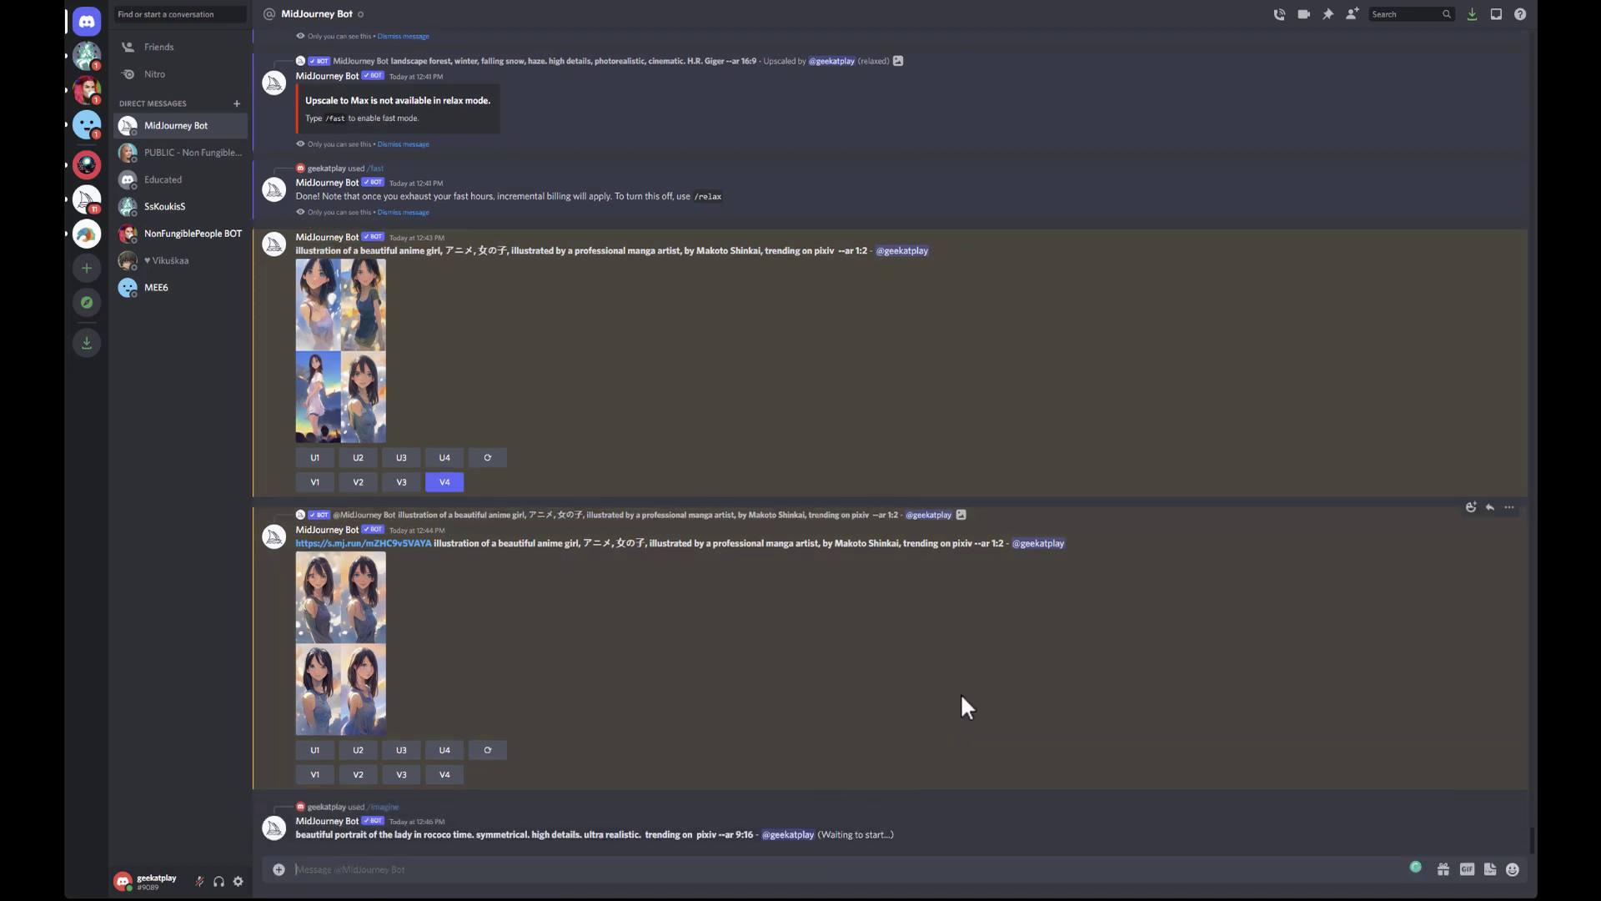
Step: Send another /imagine command with the copied rococo lady prompt, adding ", cyberpunk" after "rococo time"
text(/im)
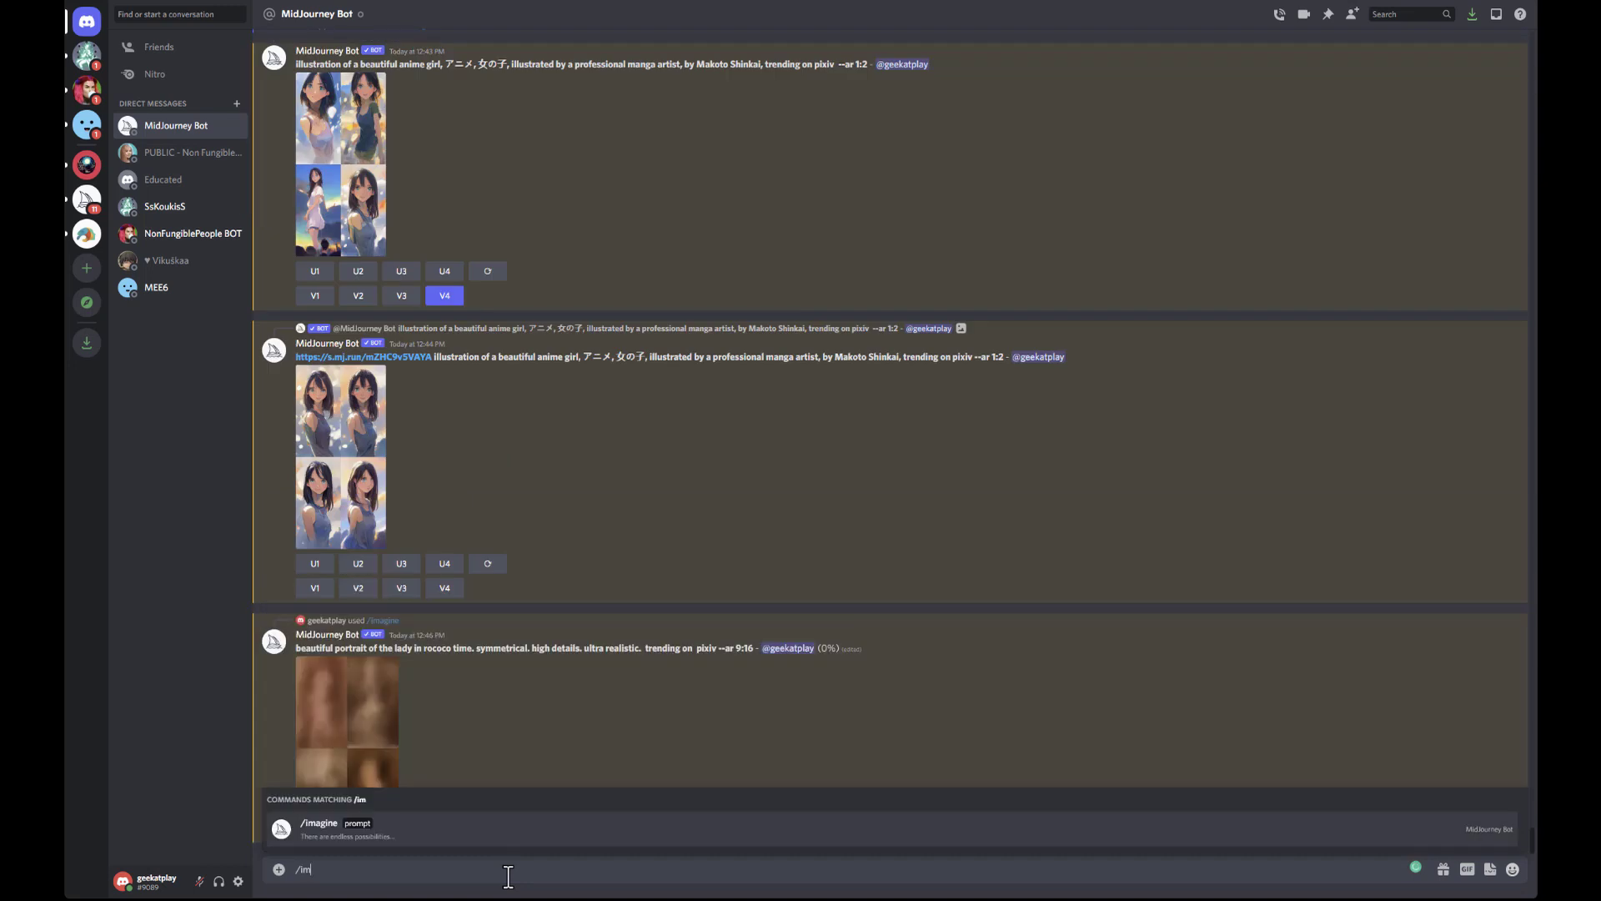
key(Tab)
key(ctrl+v)
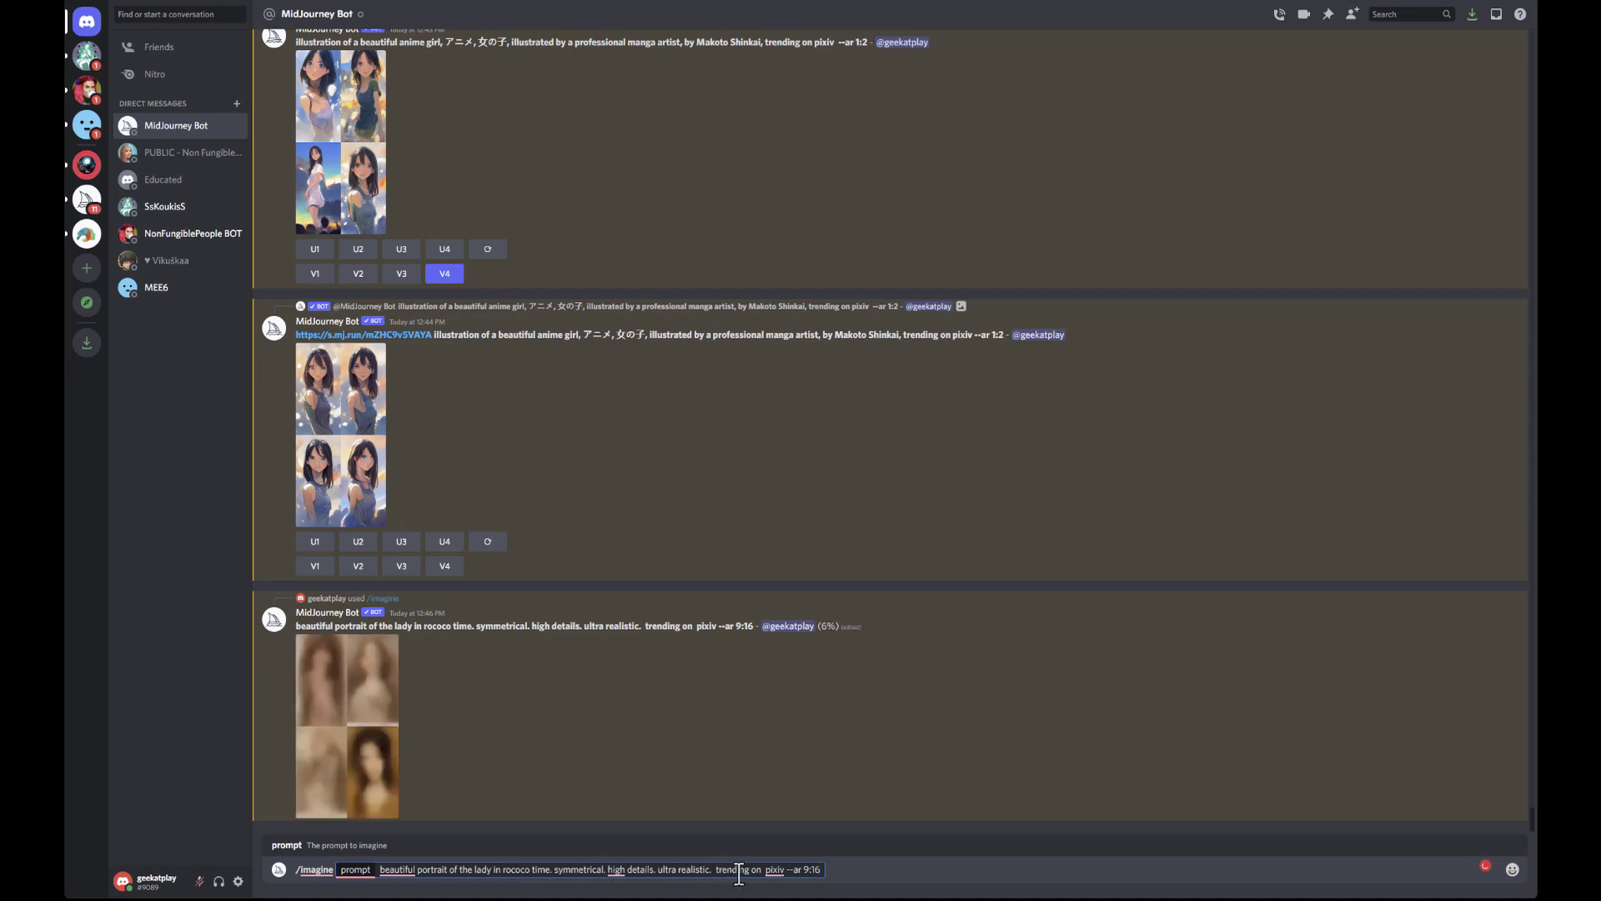
click(553, 876)
key(BackSpace)
text(, cyberp)
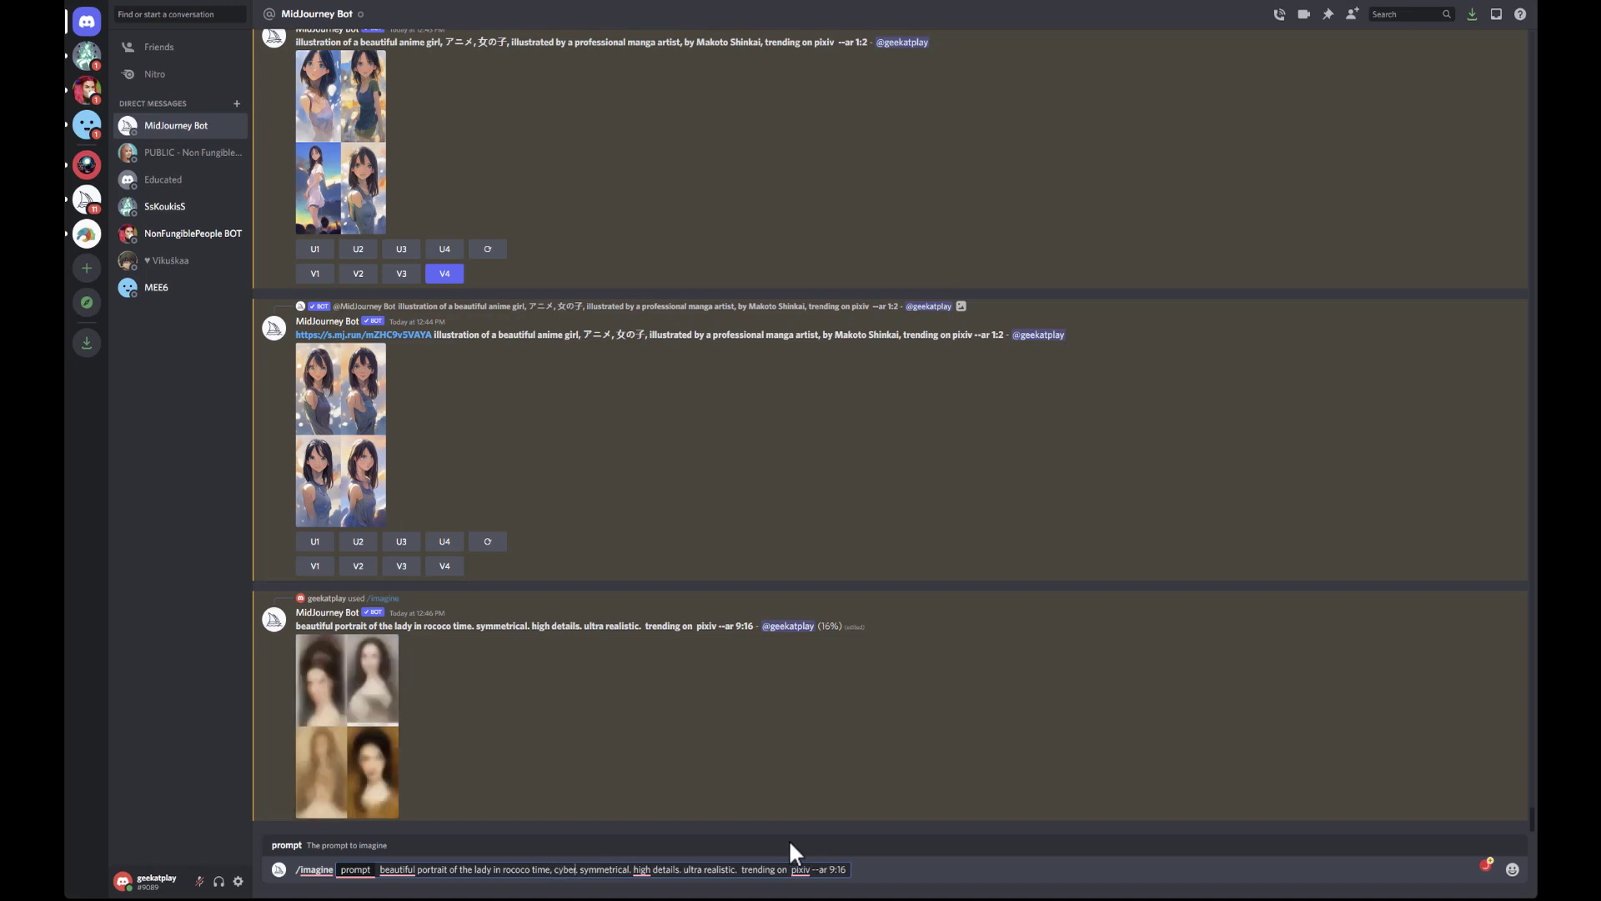
text(unk)
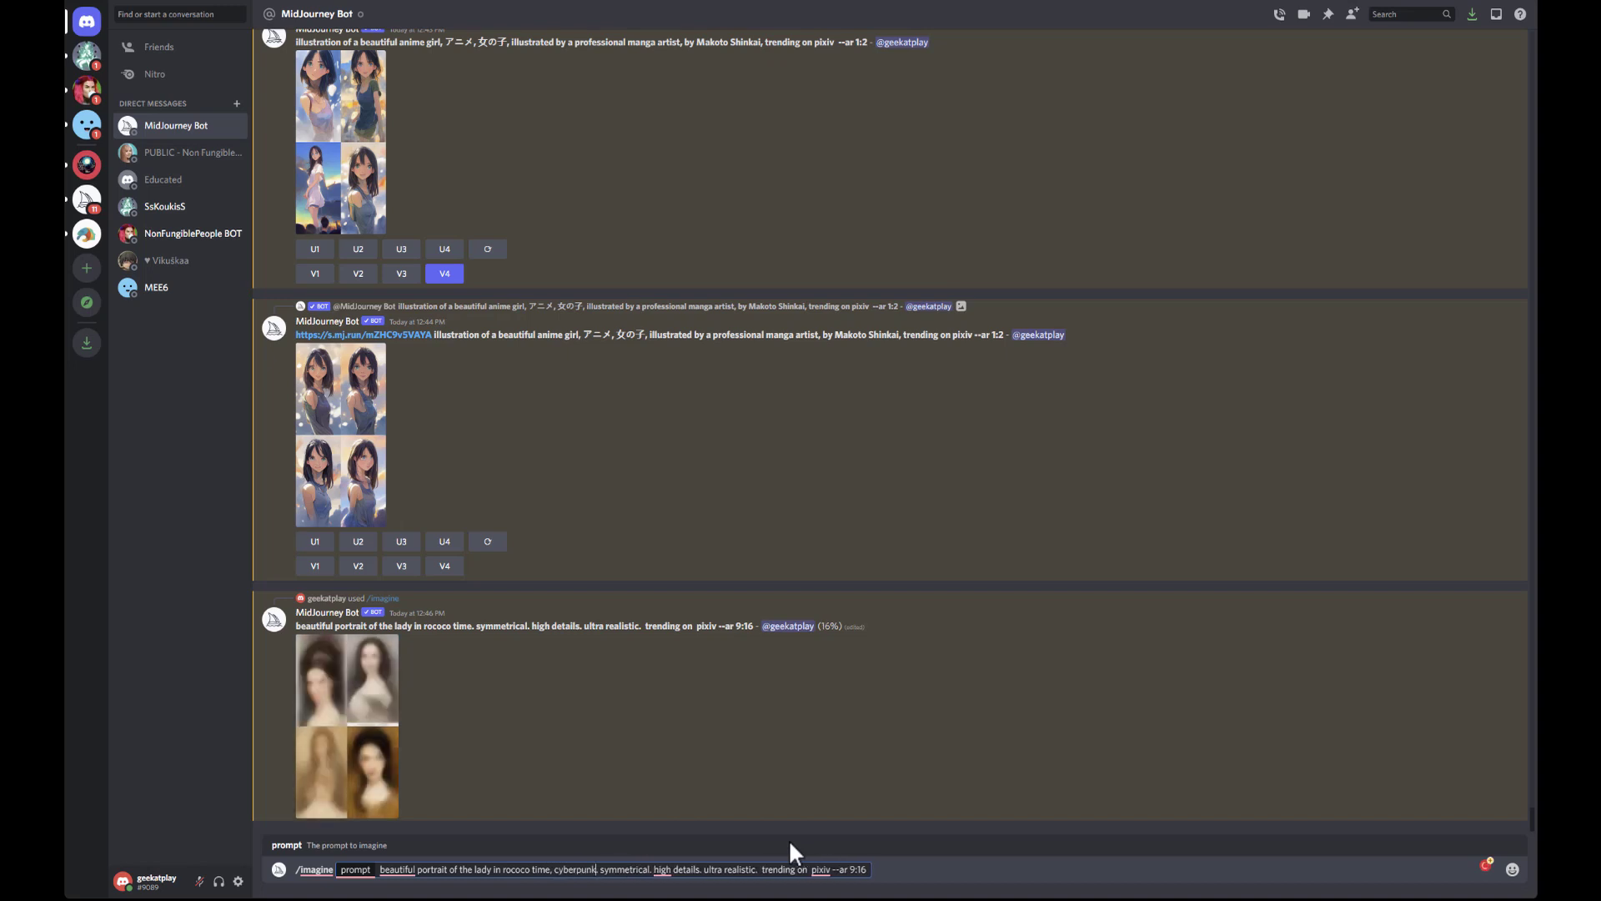
click(869, 868)
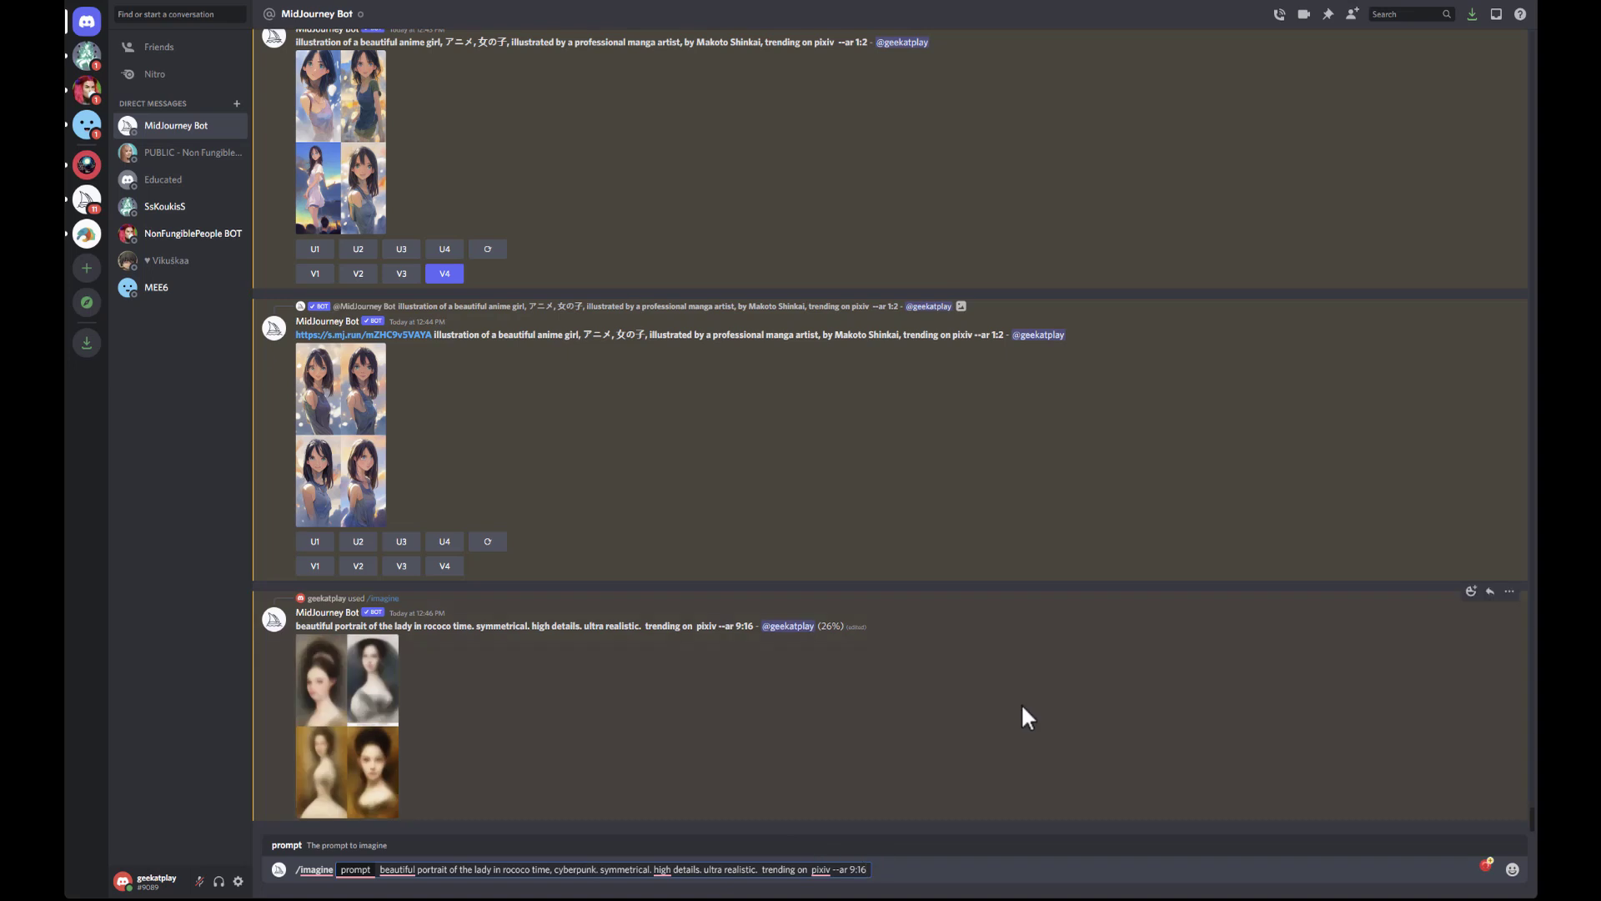
key(Return)
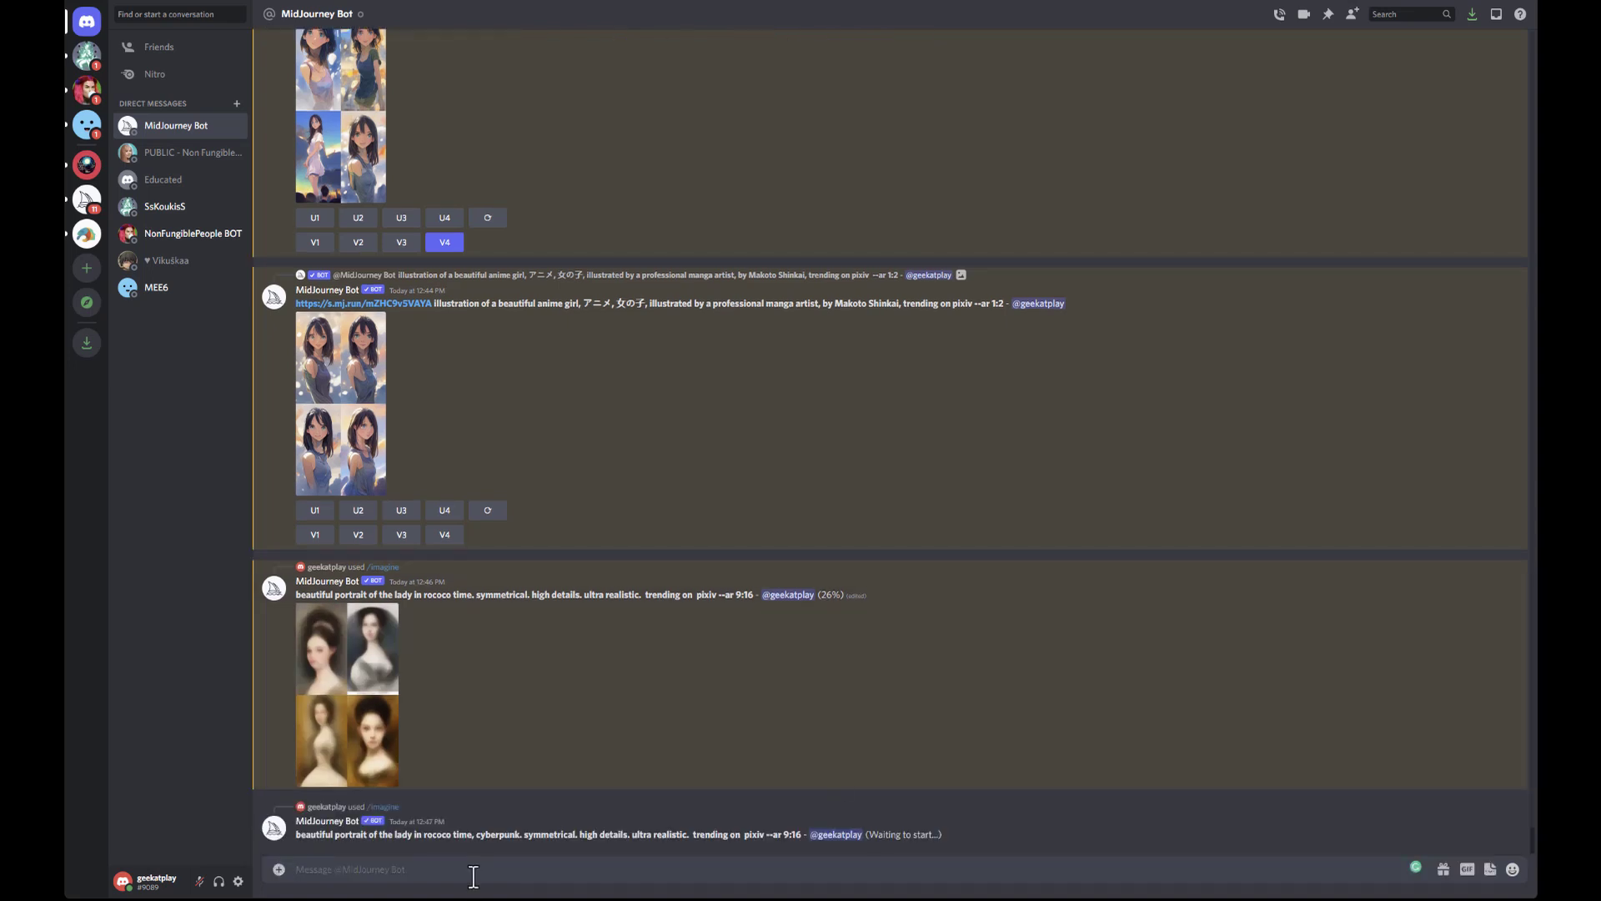
Step: Start a new /imagine prompt reading "furry, fuzzy terminator, with Godzilla head", with the spelling of Godzilla corrected
text(/imagin)
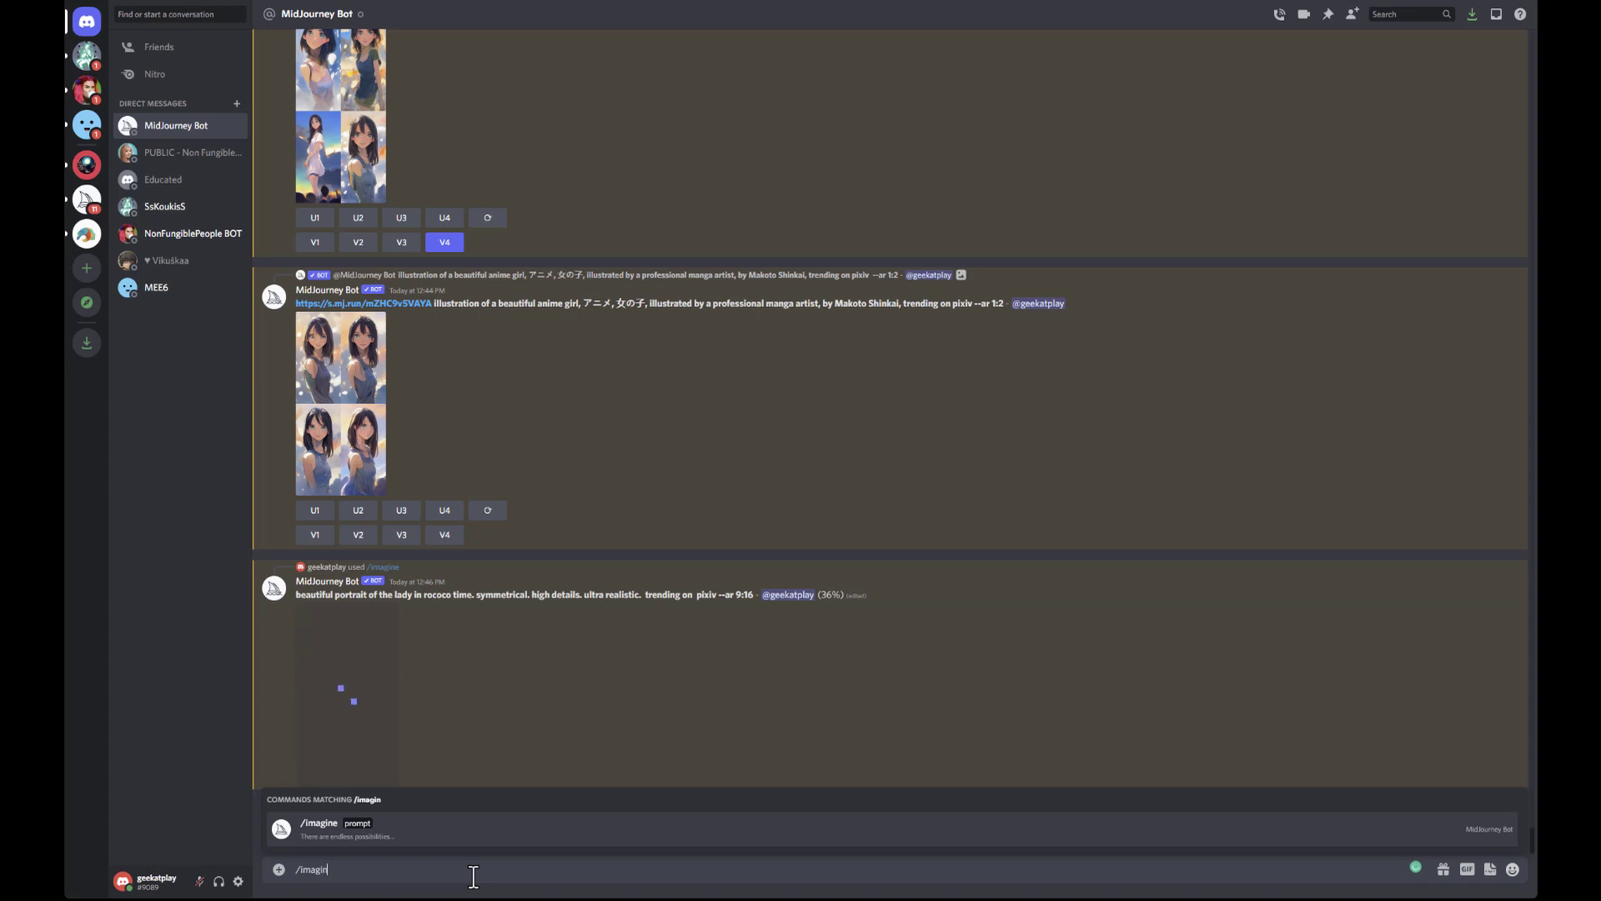
key(Tab)
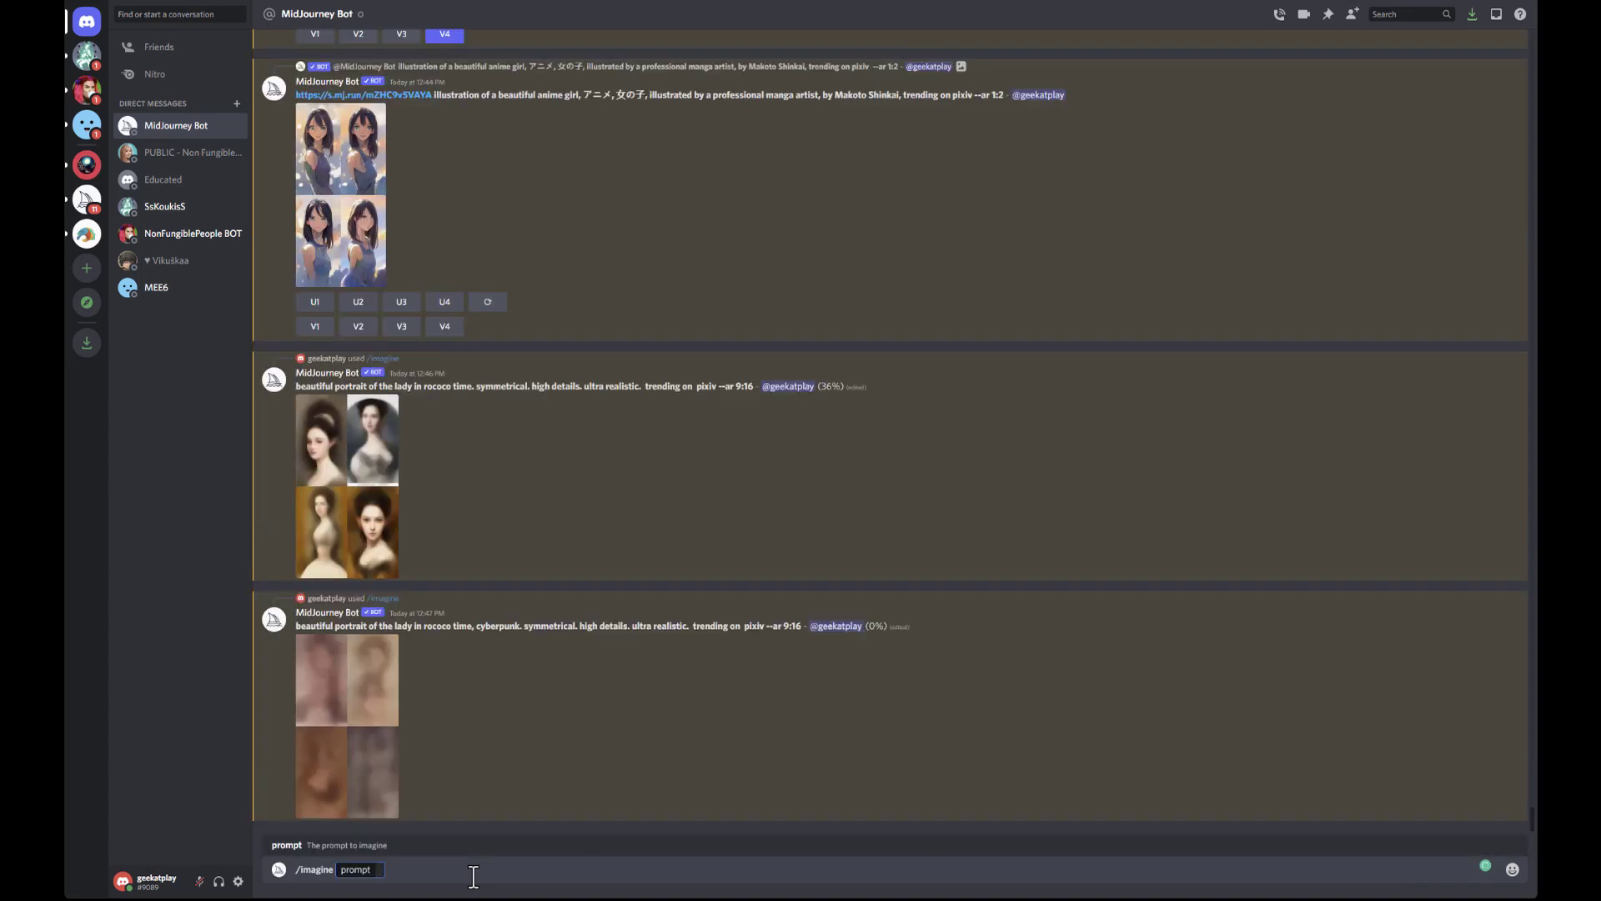
text(fur)
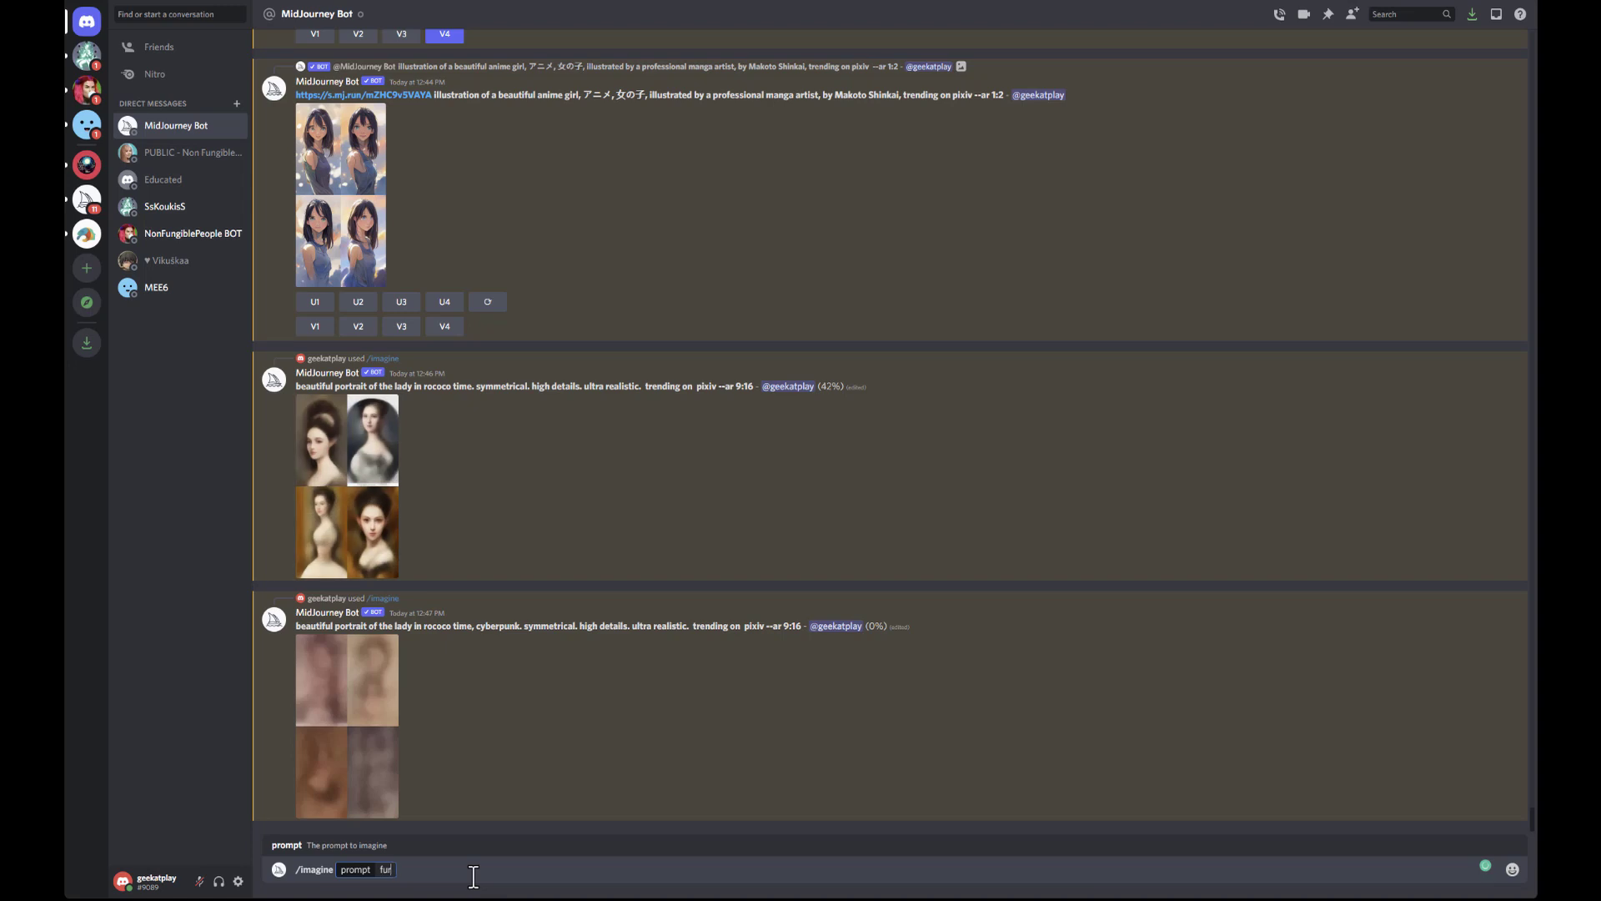
text(ry, fuzzy)
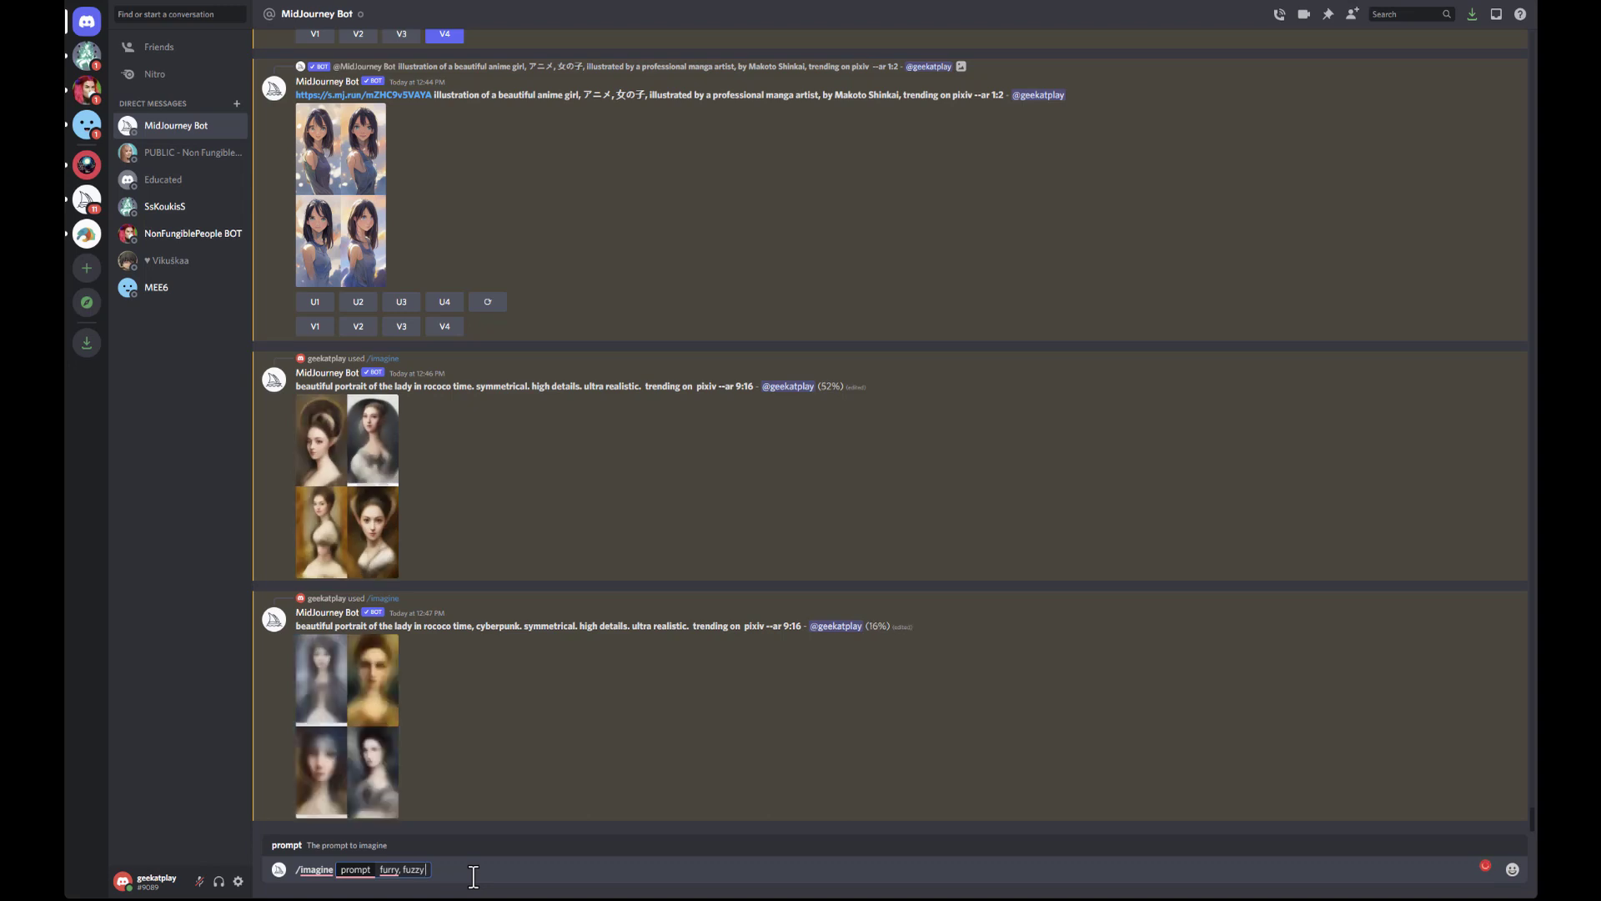
text( terminator)
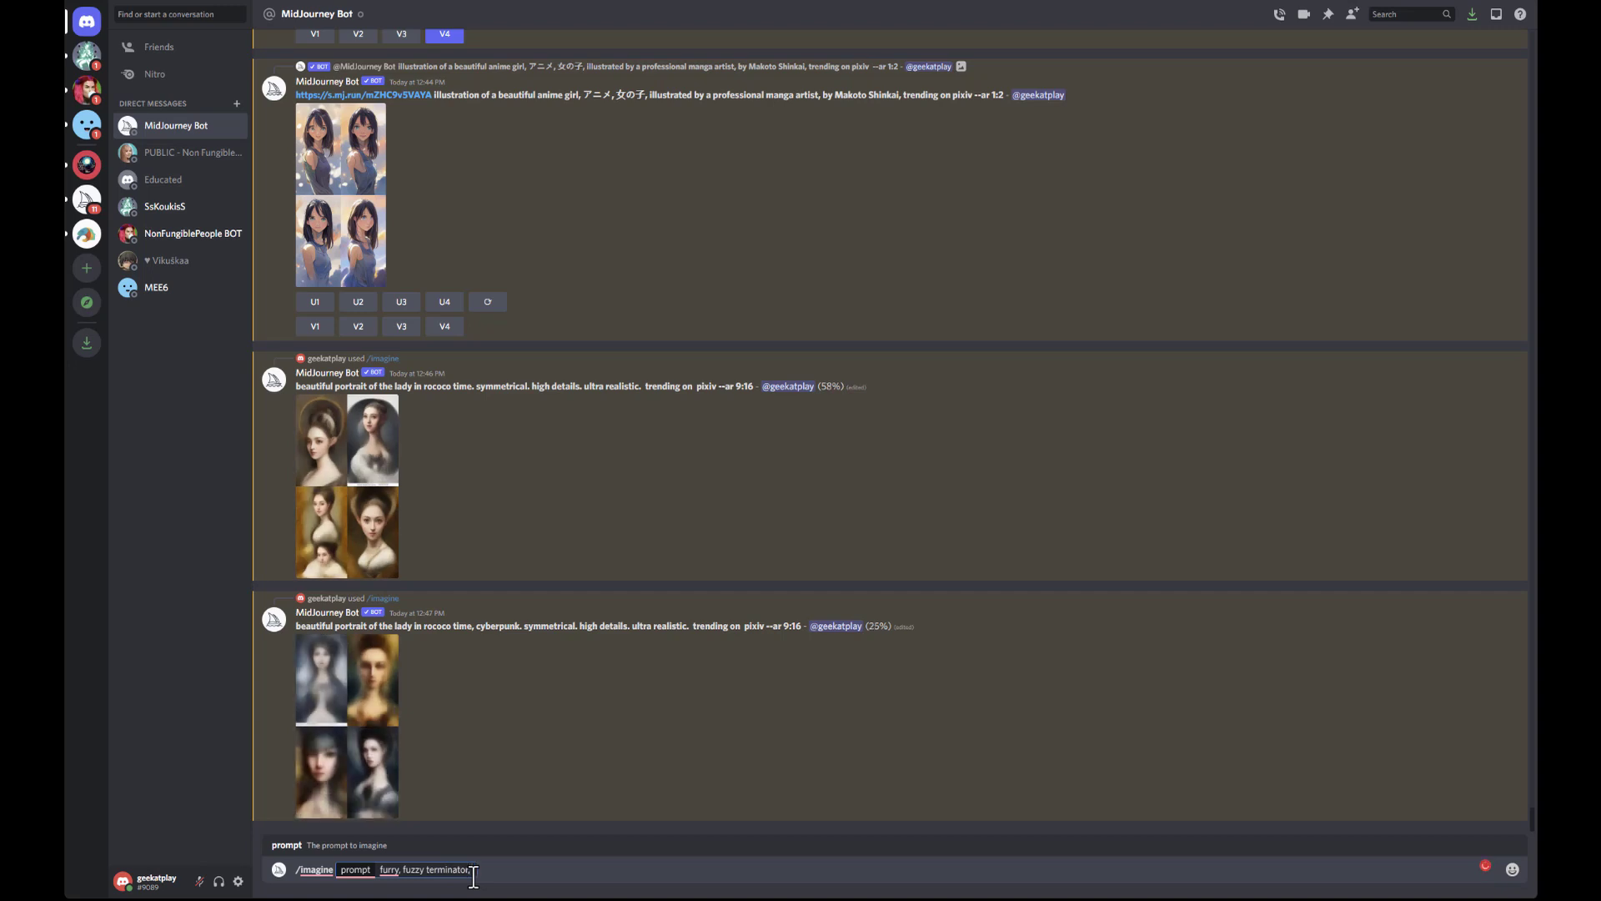
text(, with godzila head)
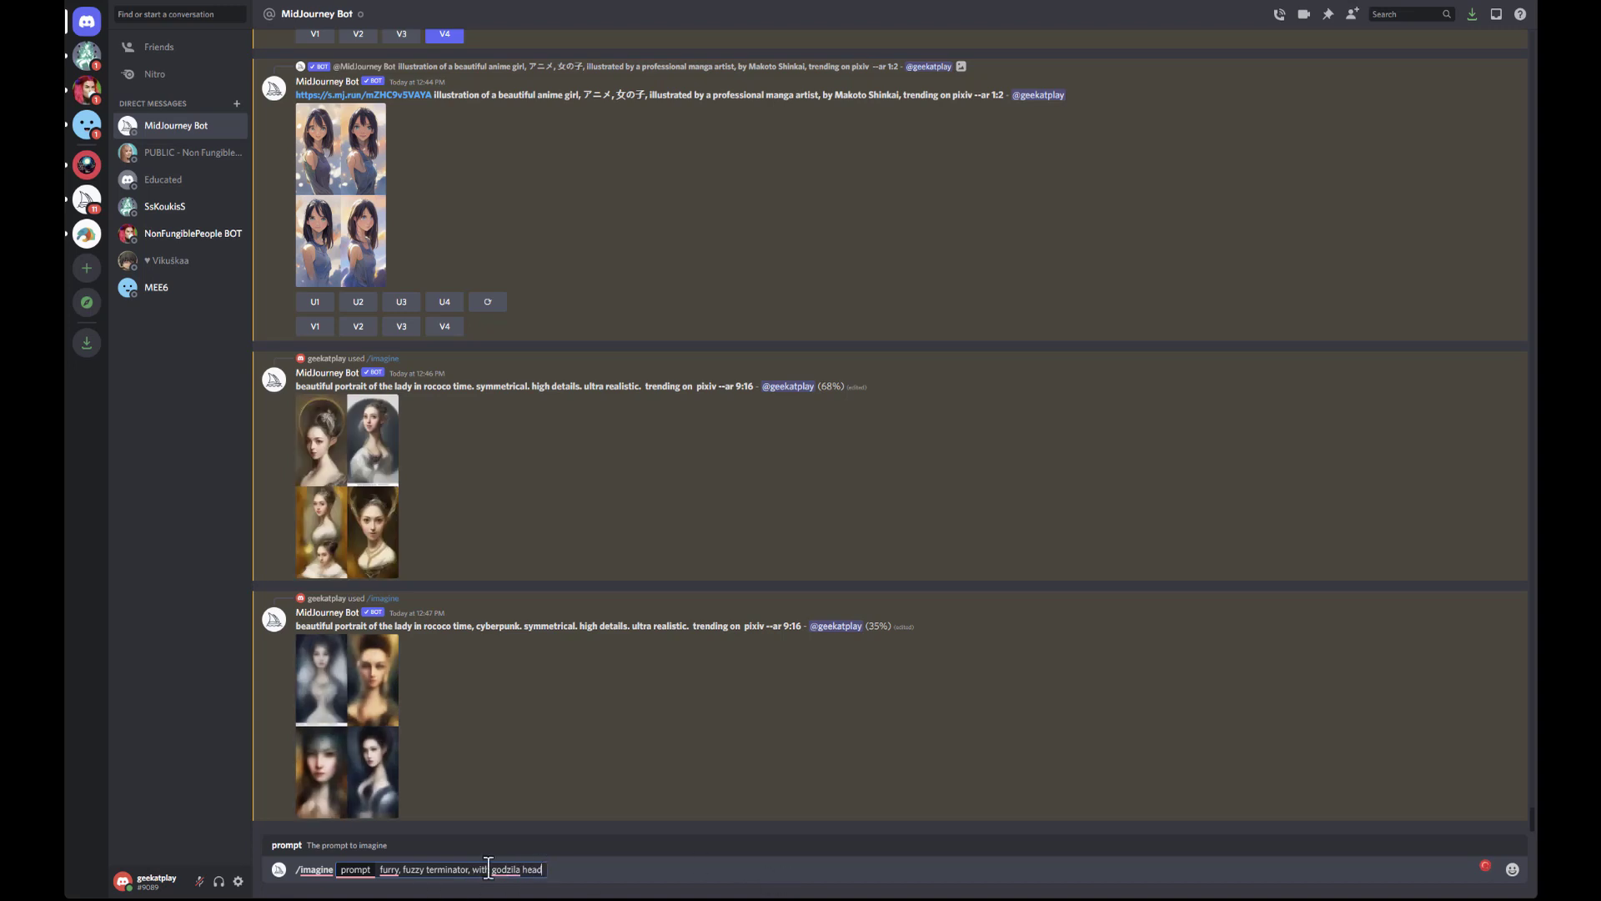
right_click(514, 869)
click(547, 762)
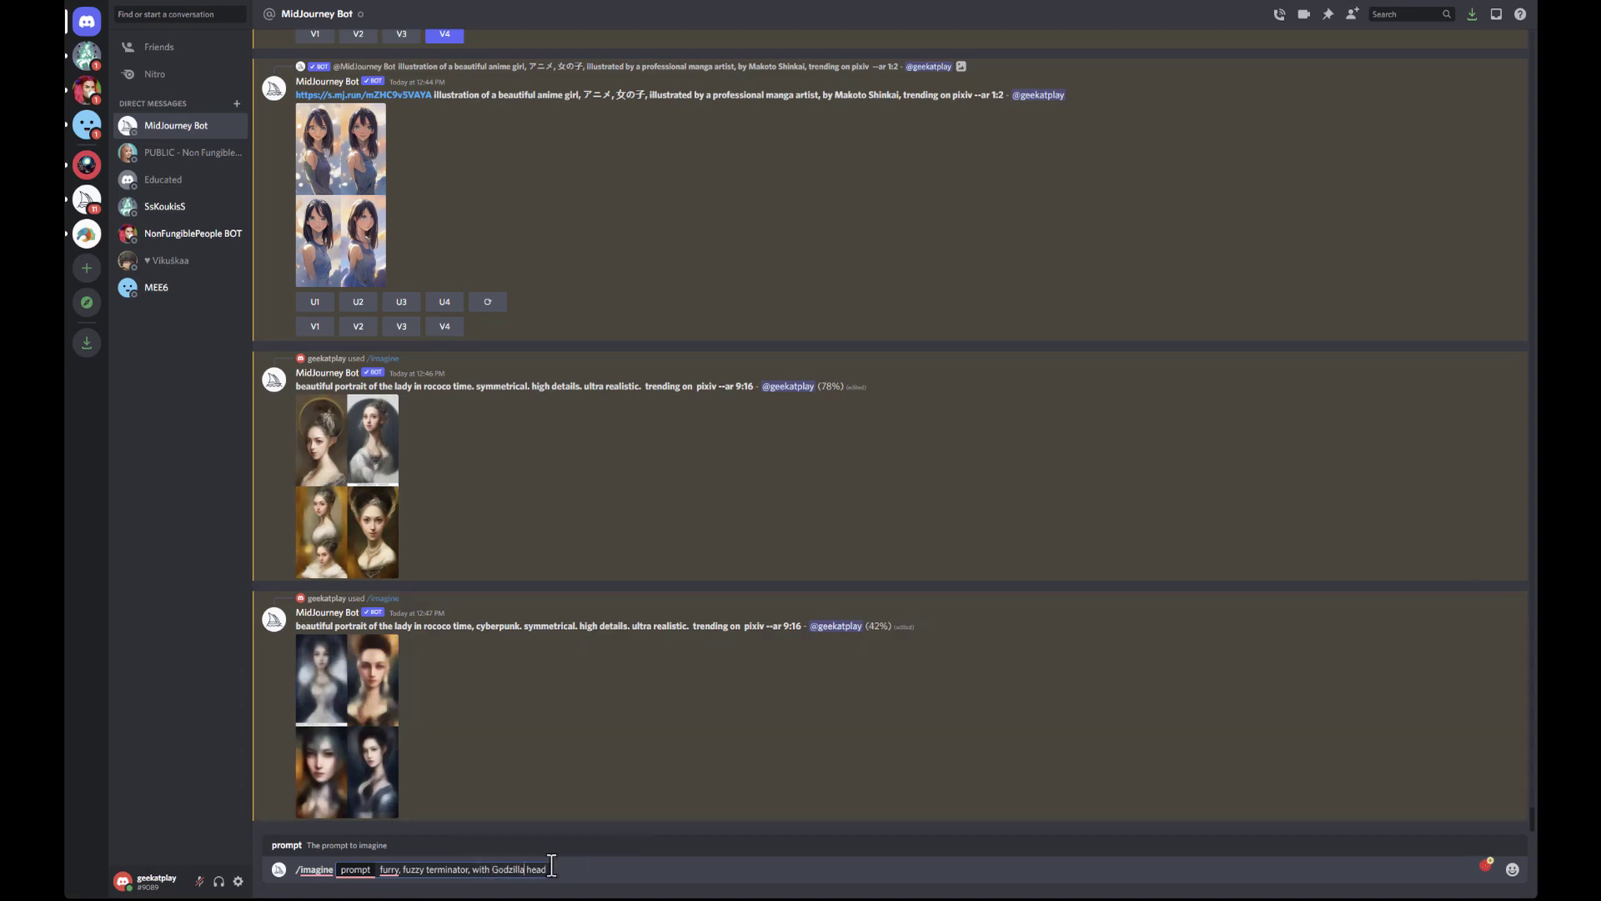
Step: Extend the terminator prompt with ". Standing in the middle of destroyed city, with explotion around. Depth of Field"
text(.)
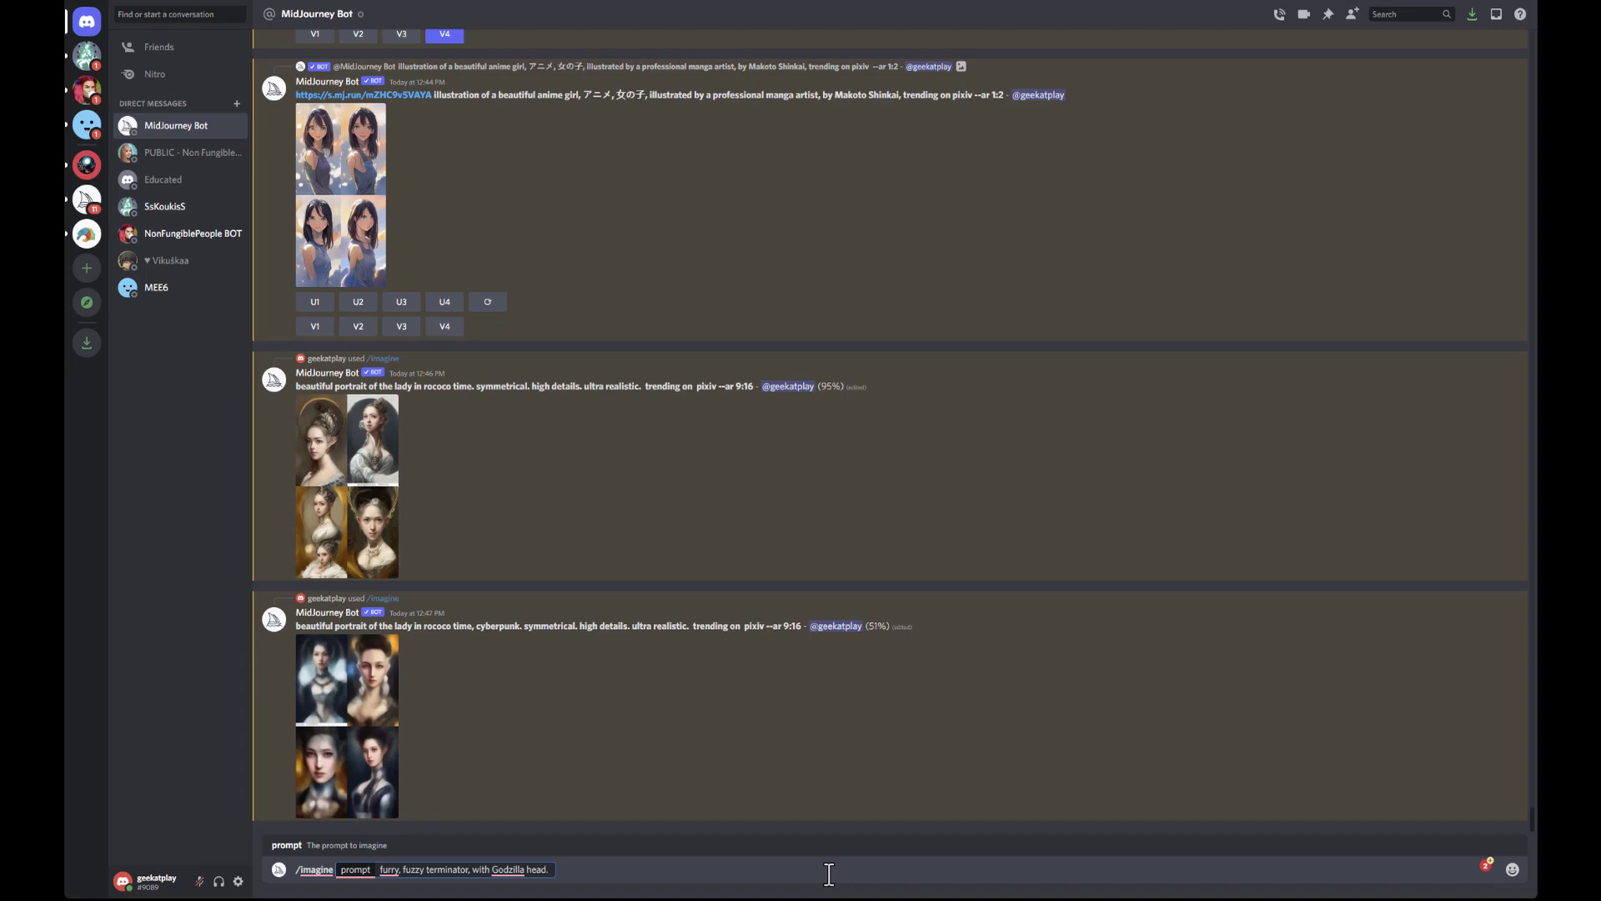
text(Standing in the middle of destroyed city)
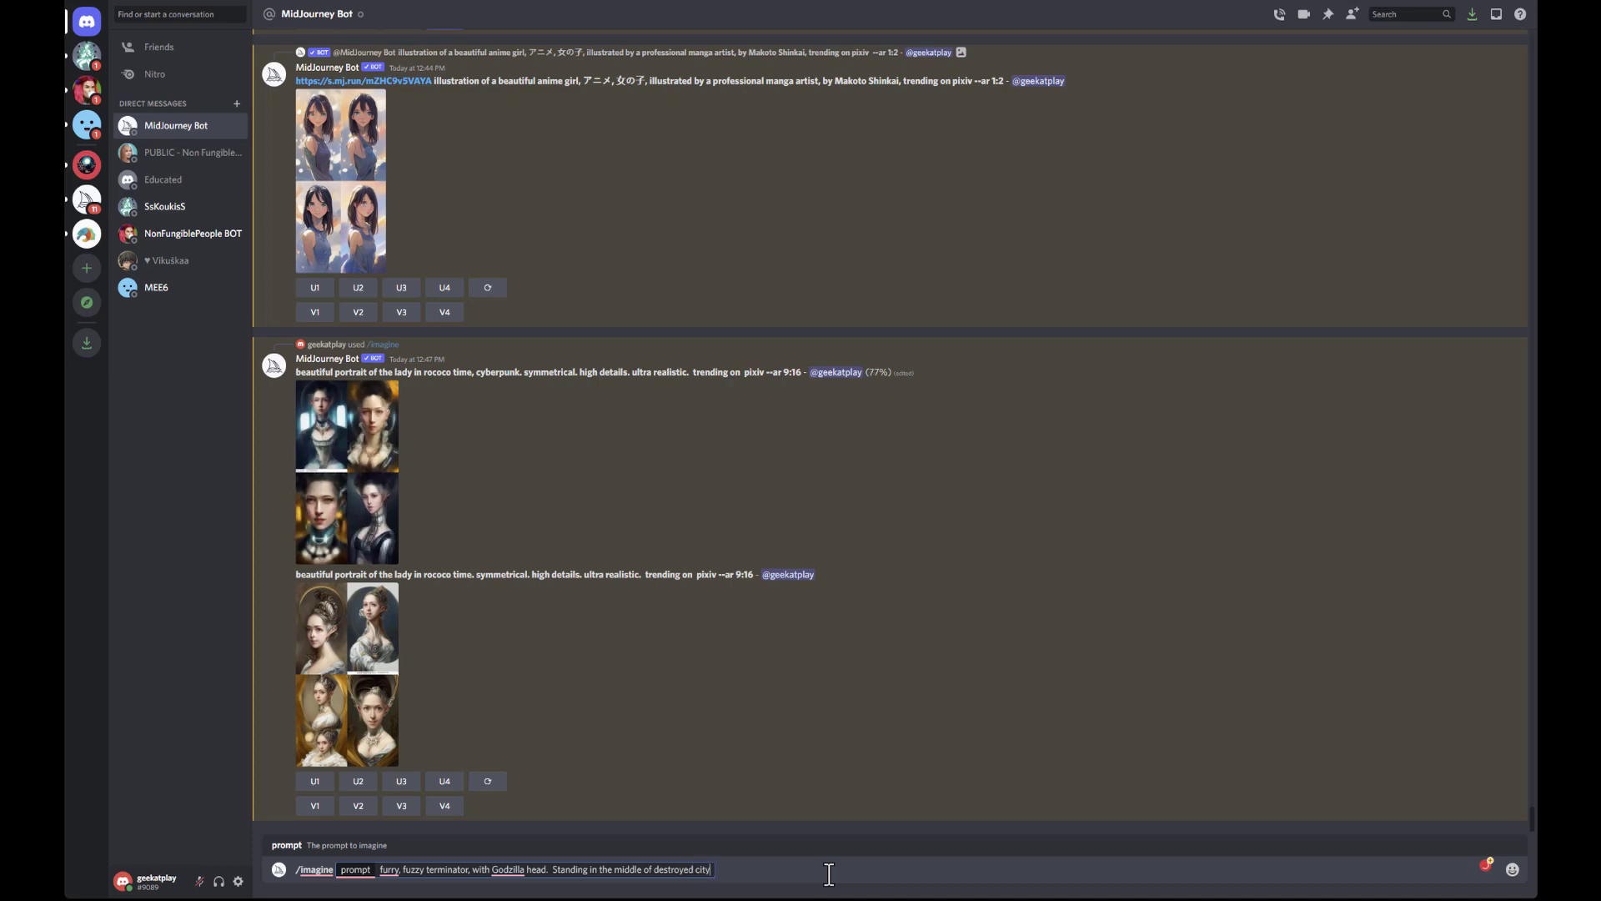
text(, with explotion around)
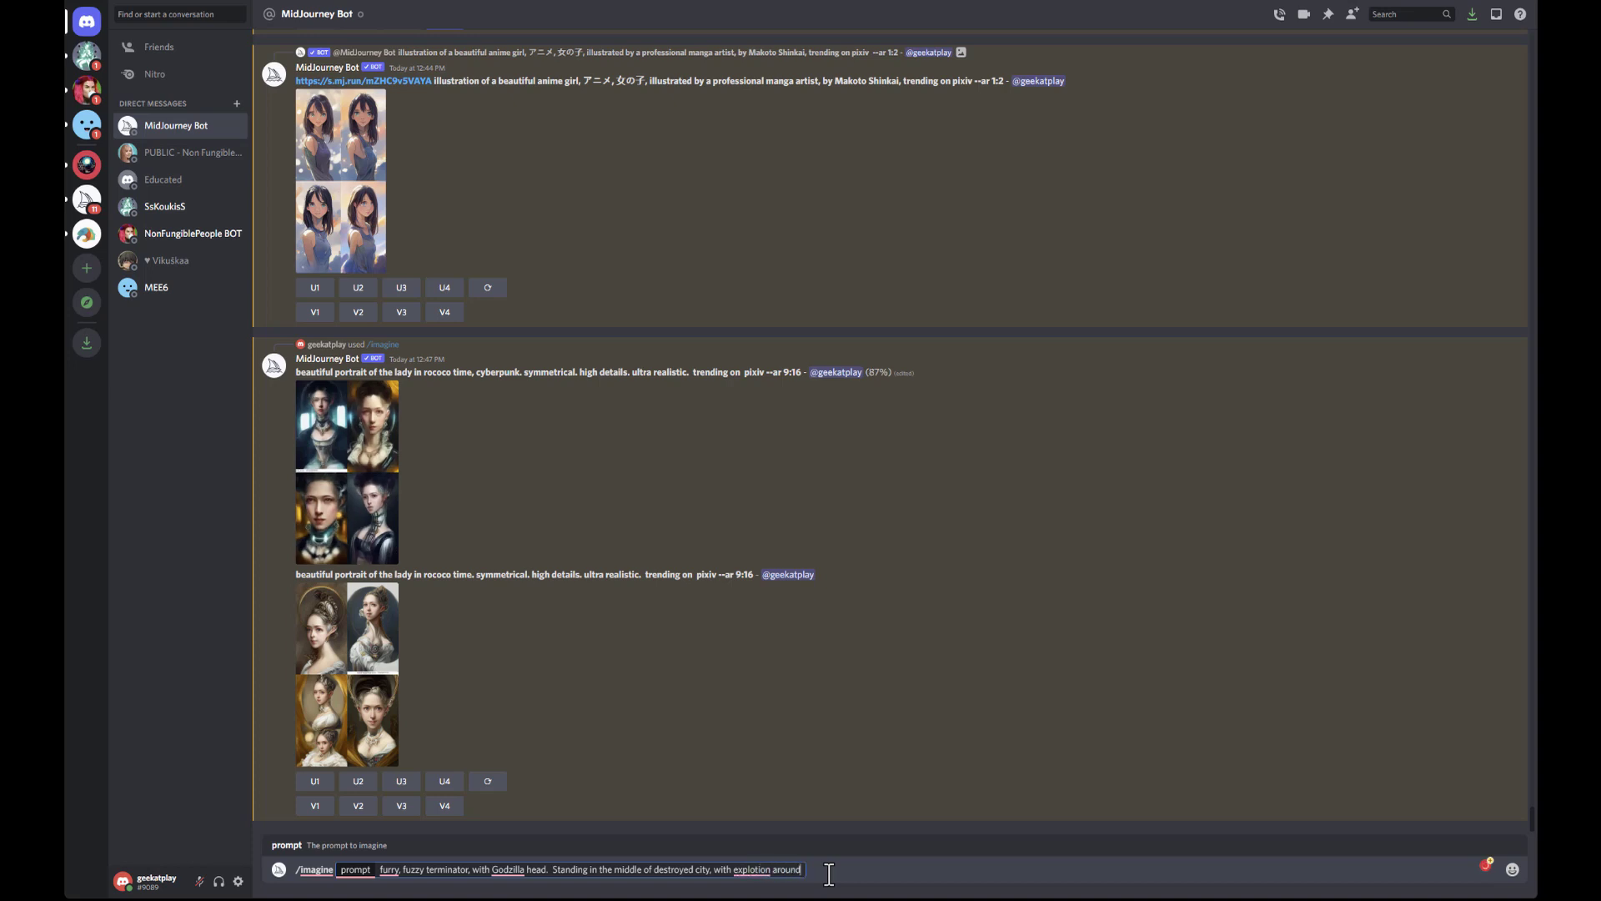
text(. Depth of Field)
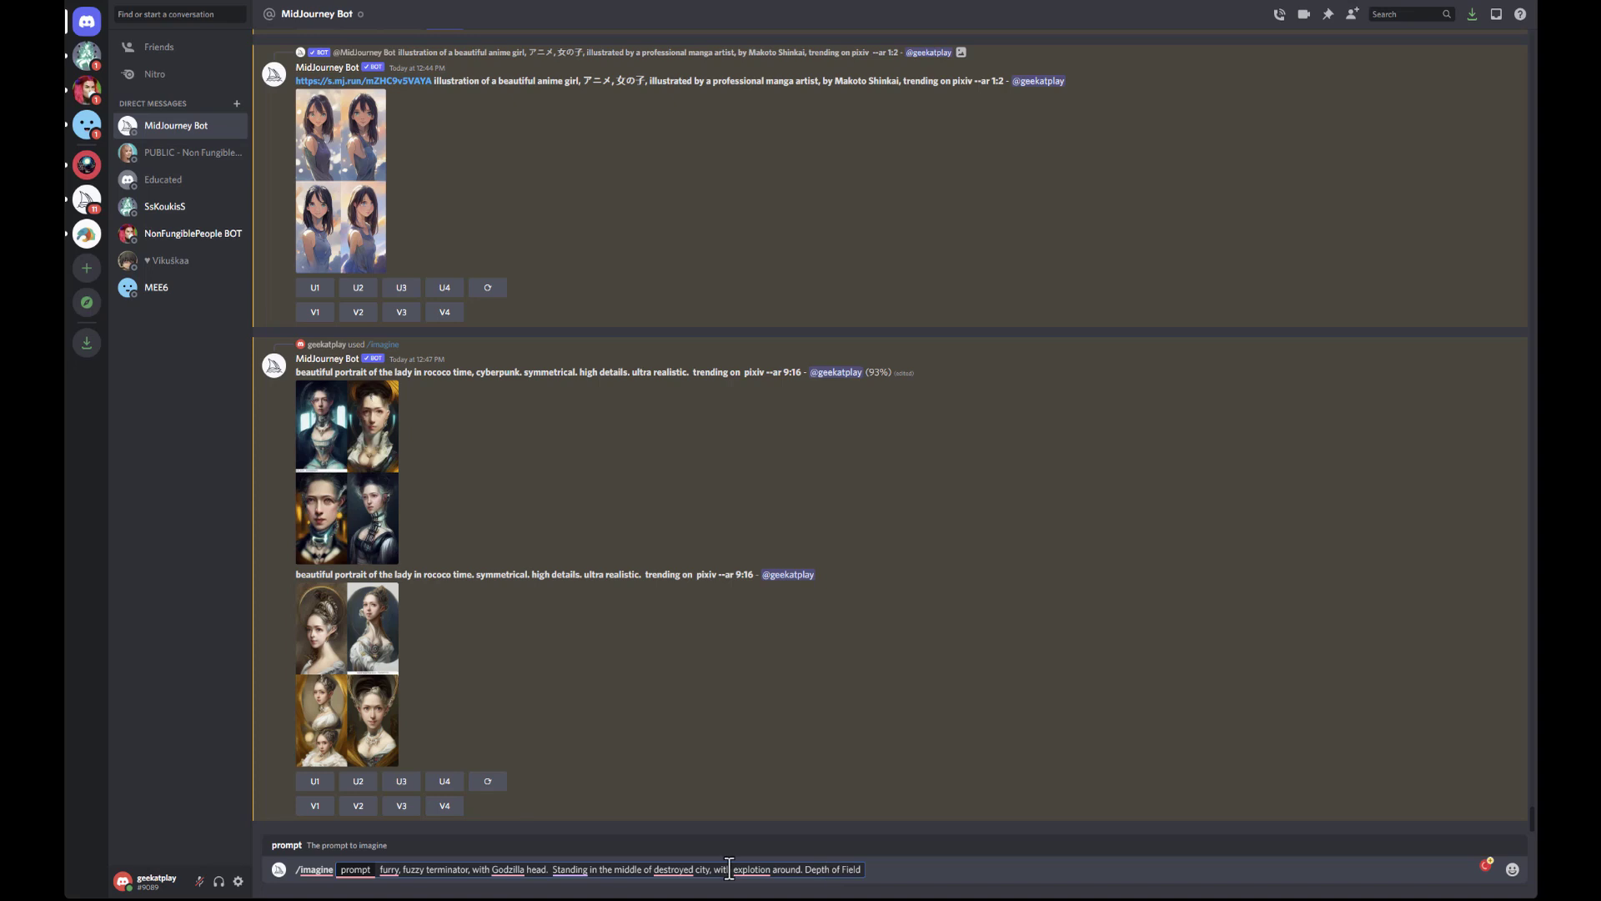
Step: Correct the terminator prompt's wording to "a destroyed city" and "explosions" using the suggested corrections
mouse_move(751, 870)
click(759, 784)
mouse_move(667, 869)
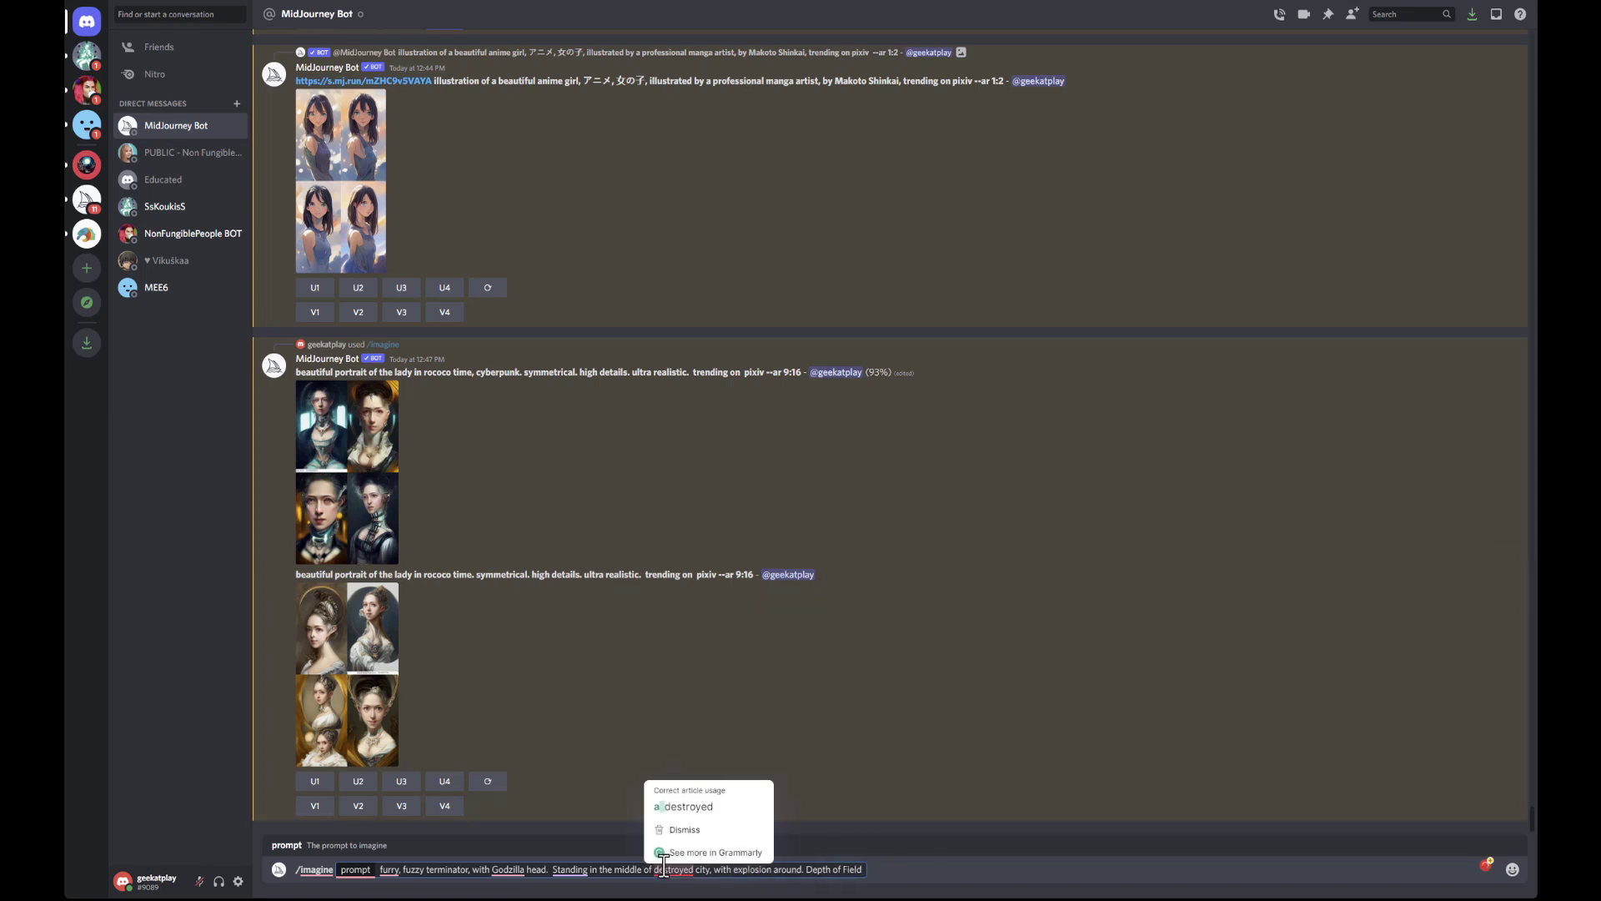
click(700, 801)
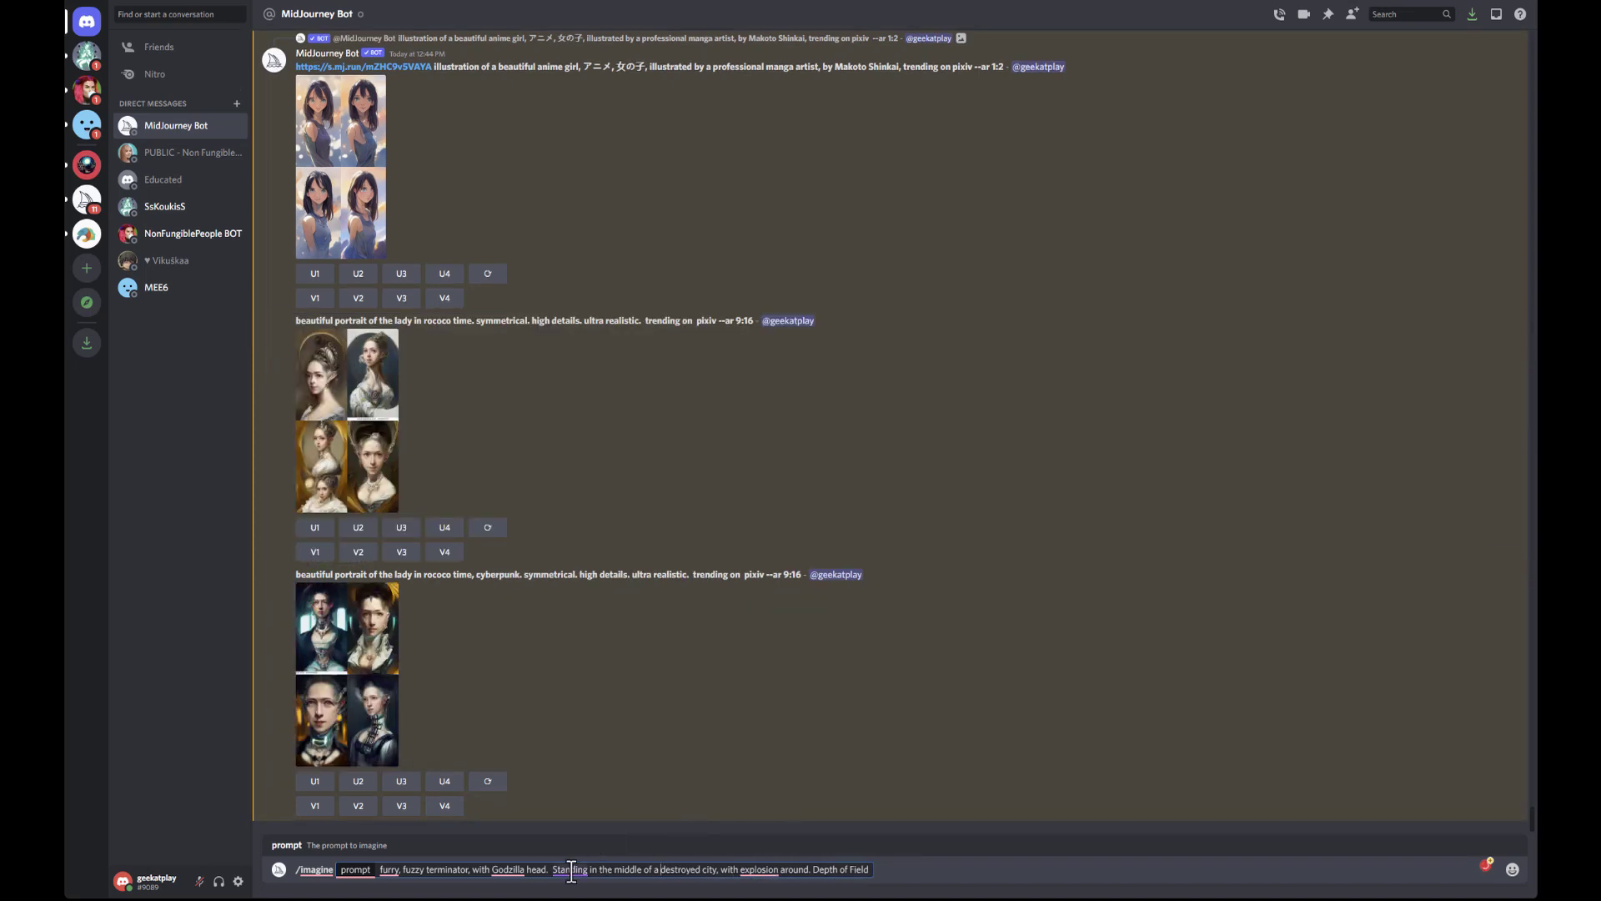
mouse_move(571, 869)
mouse_move(755, 870)
click(782, 807)
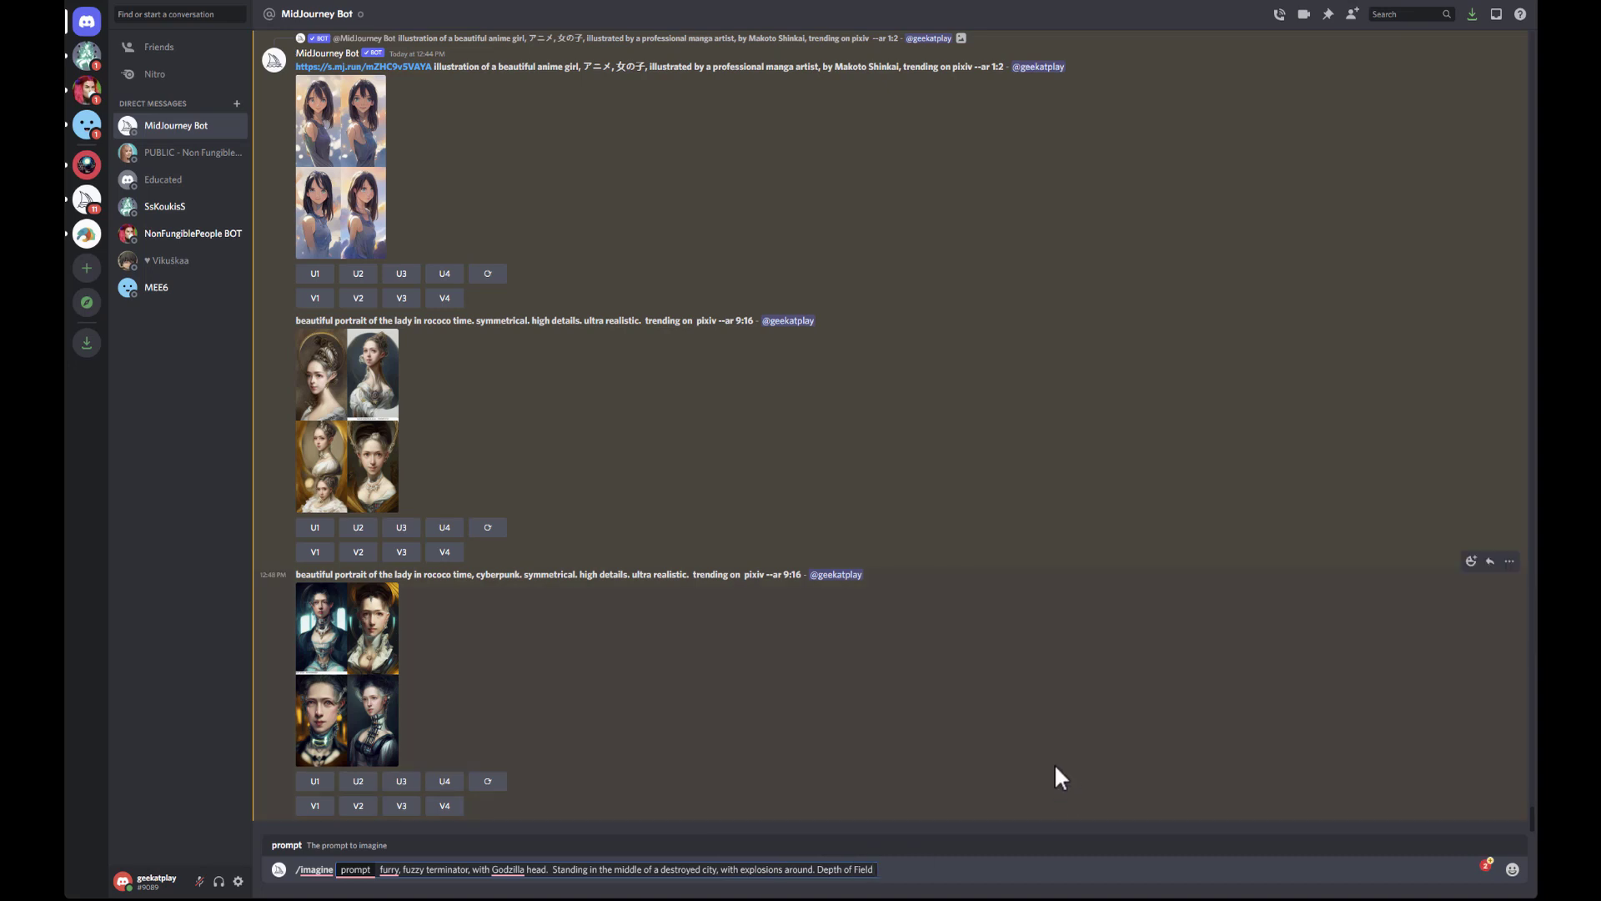
Step: Complete the furry terminator prompt with ". ultra details, retro, photoreal --ar 16:9"
text(. ultra details,)
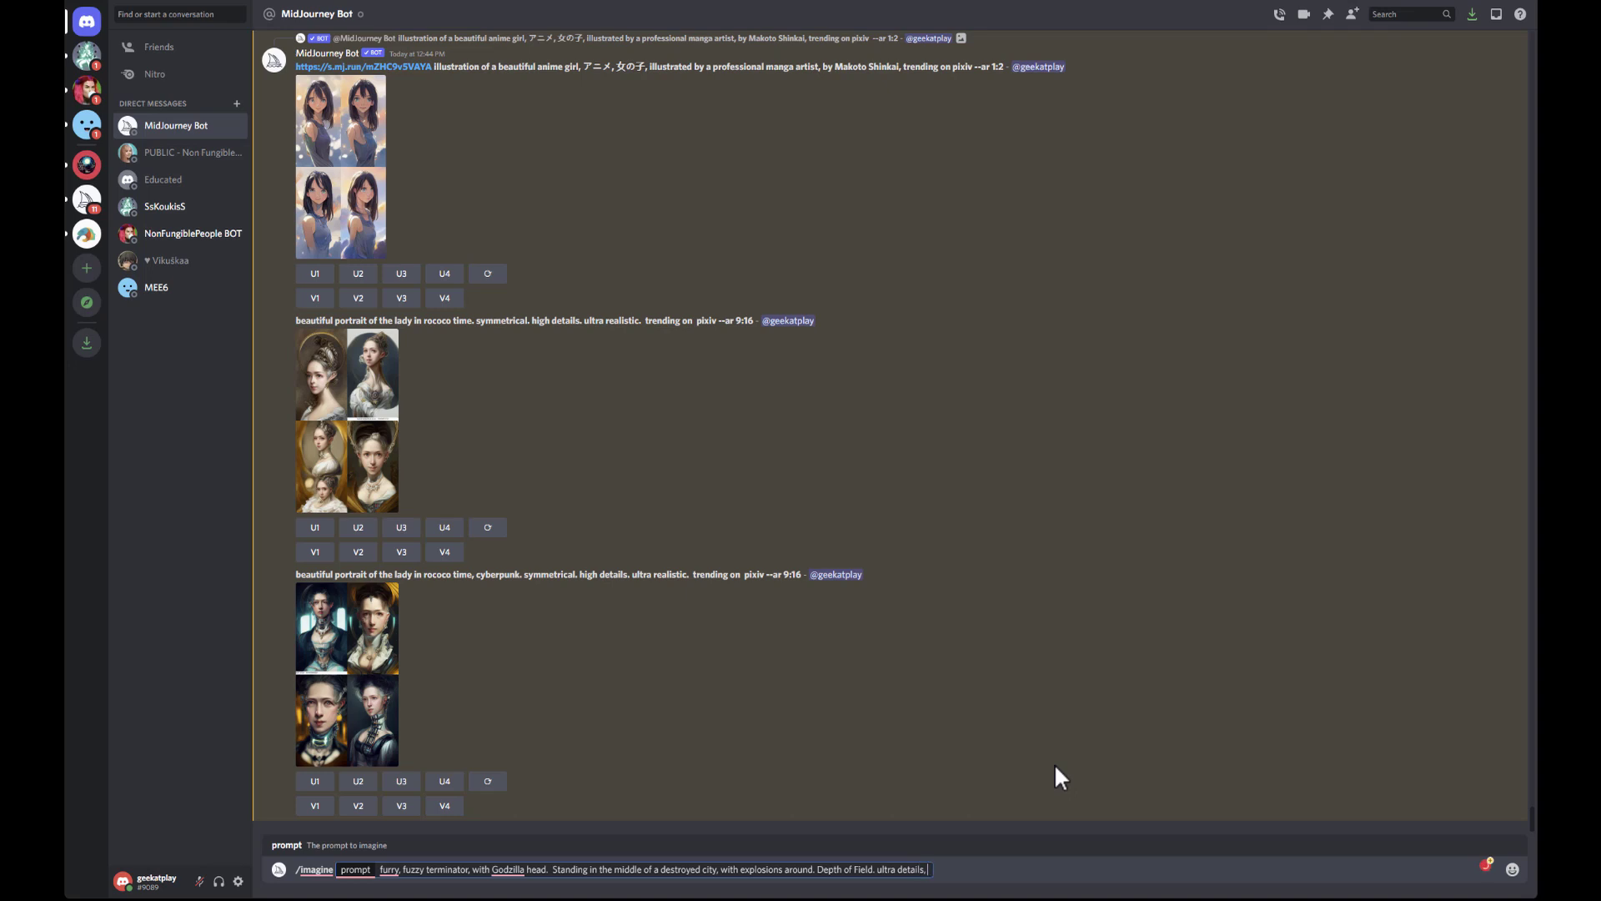
text( photor)
key(BackSpace)
key(BackSpace)
key(BackSpace)
key(BackSpace)
key(BackSpace)
key(BackSpace)
key(BackSpace)
text(retro)
text(, photoreal --ar 16:9)
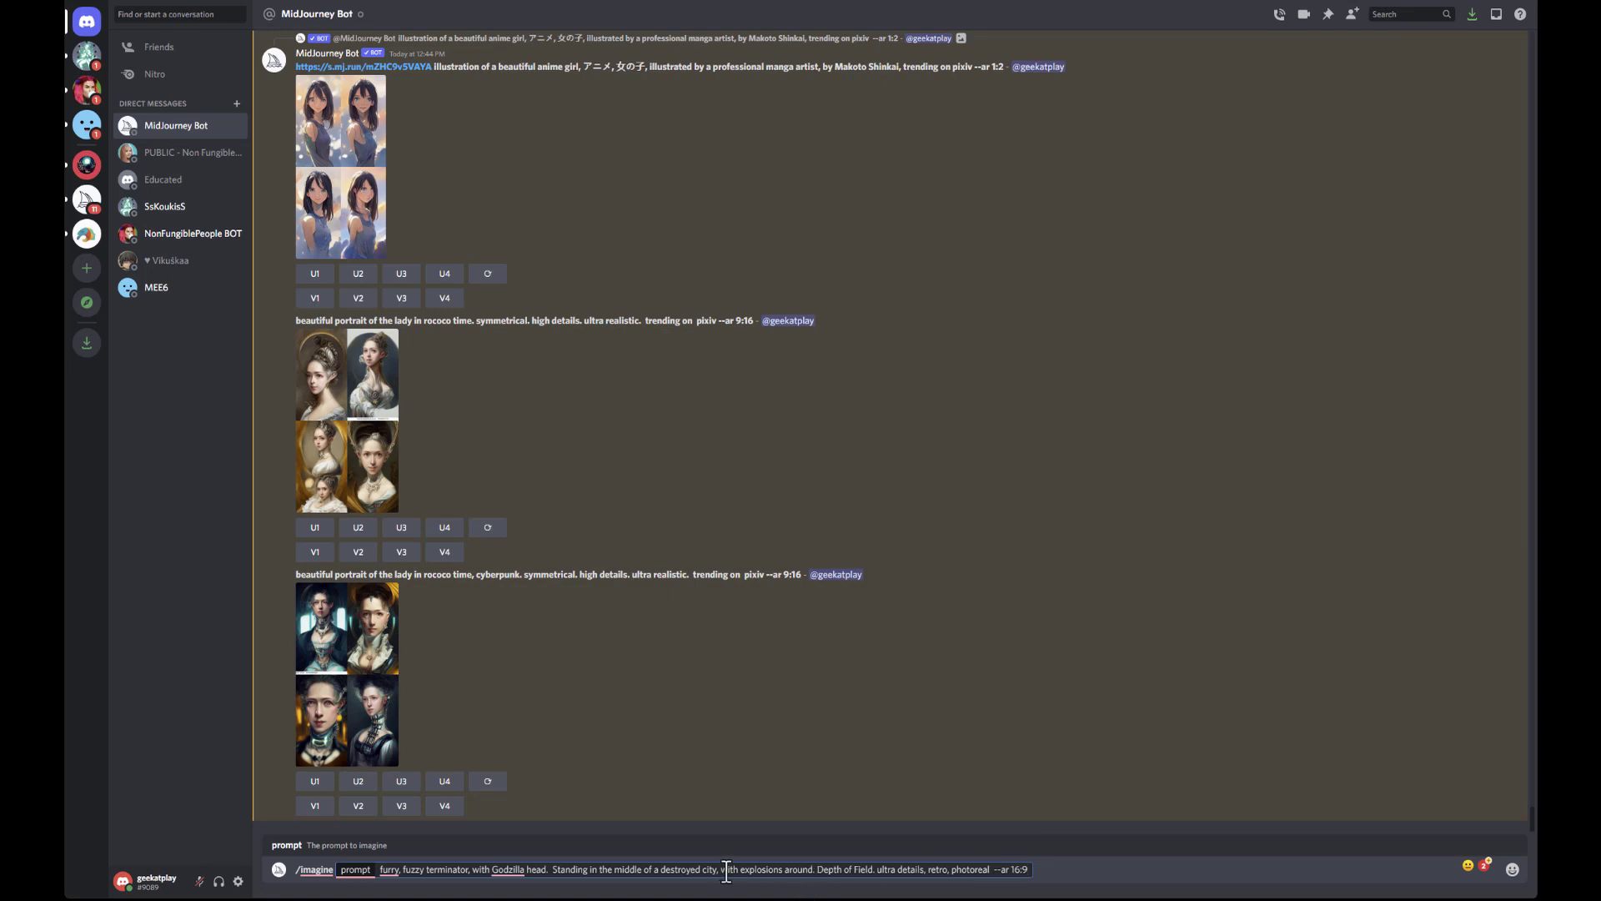
Step: Change the prompt's explosions phrase to "with explosions and sparks, smoke around" and submit the prompt
click(785, 870)
text(and spar)
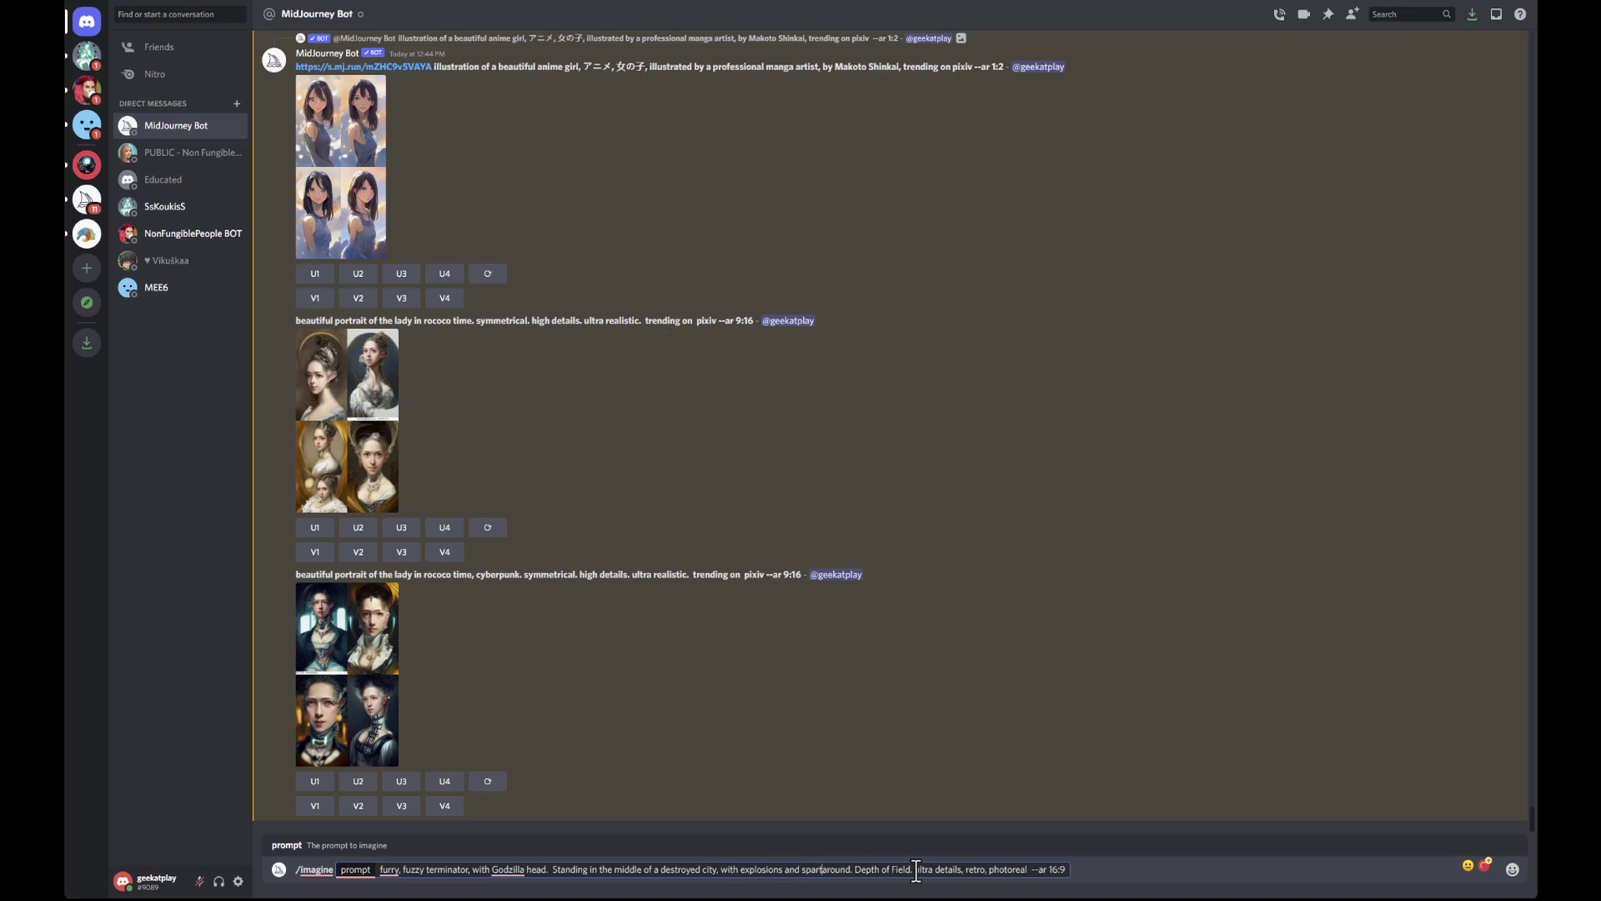
text(ks. smoke)
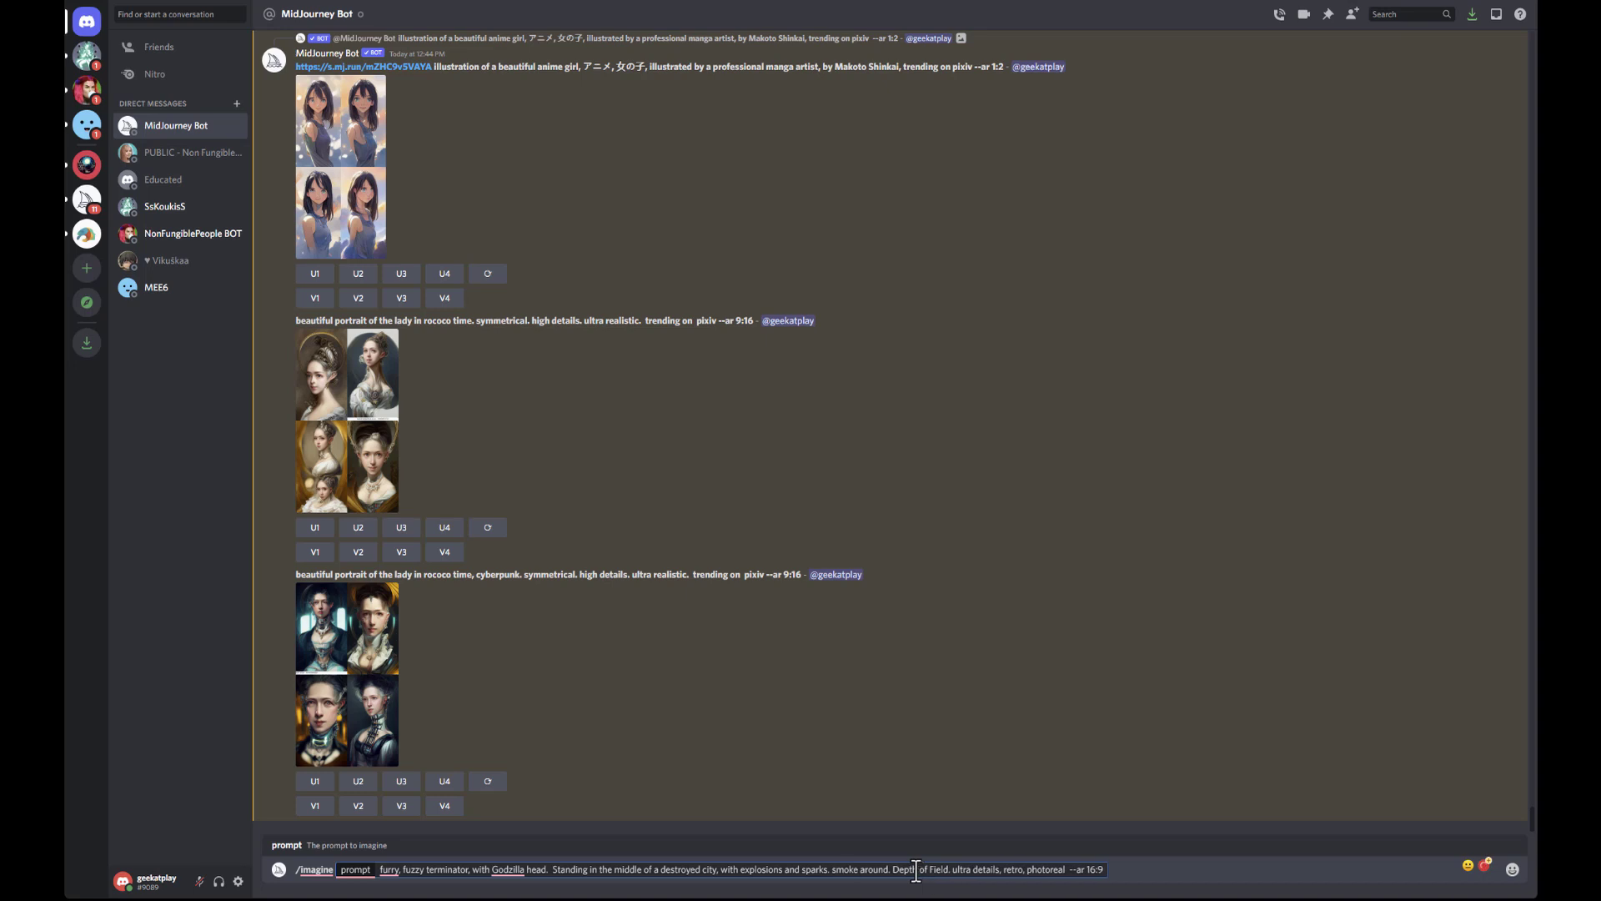
click(830, 870)
key(BackSpace)
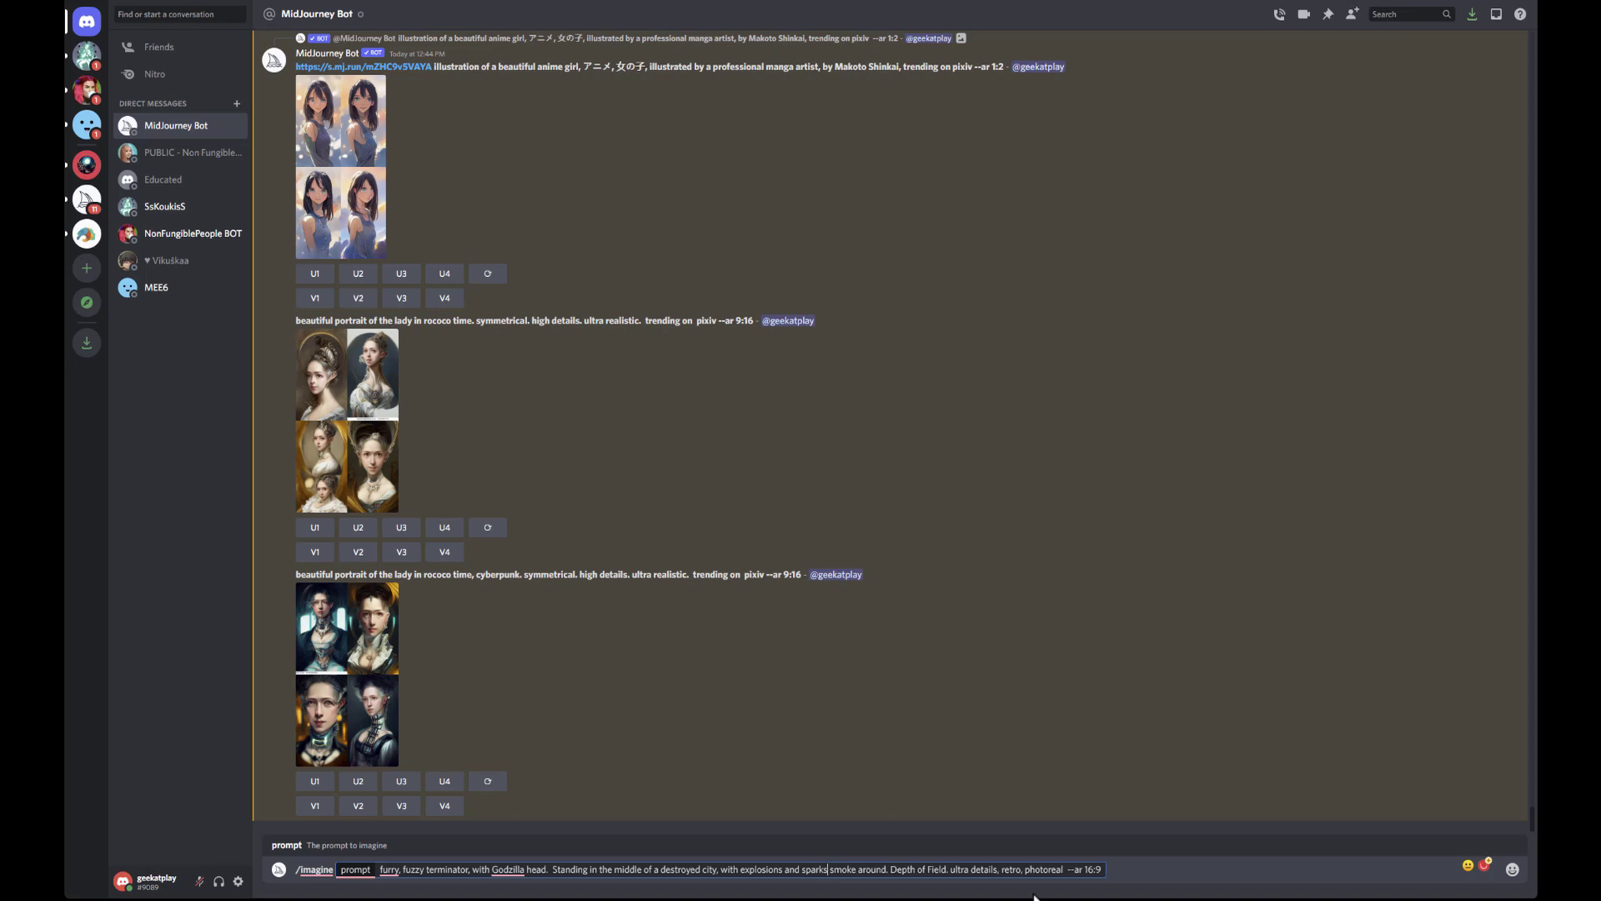
click(1109, 869)
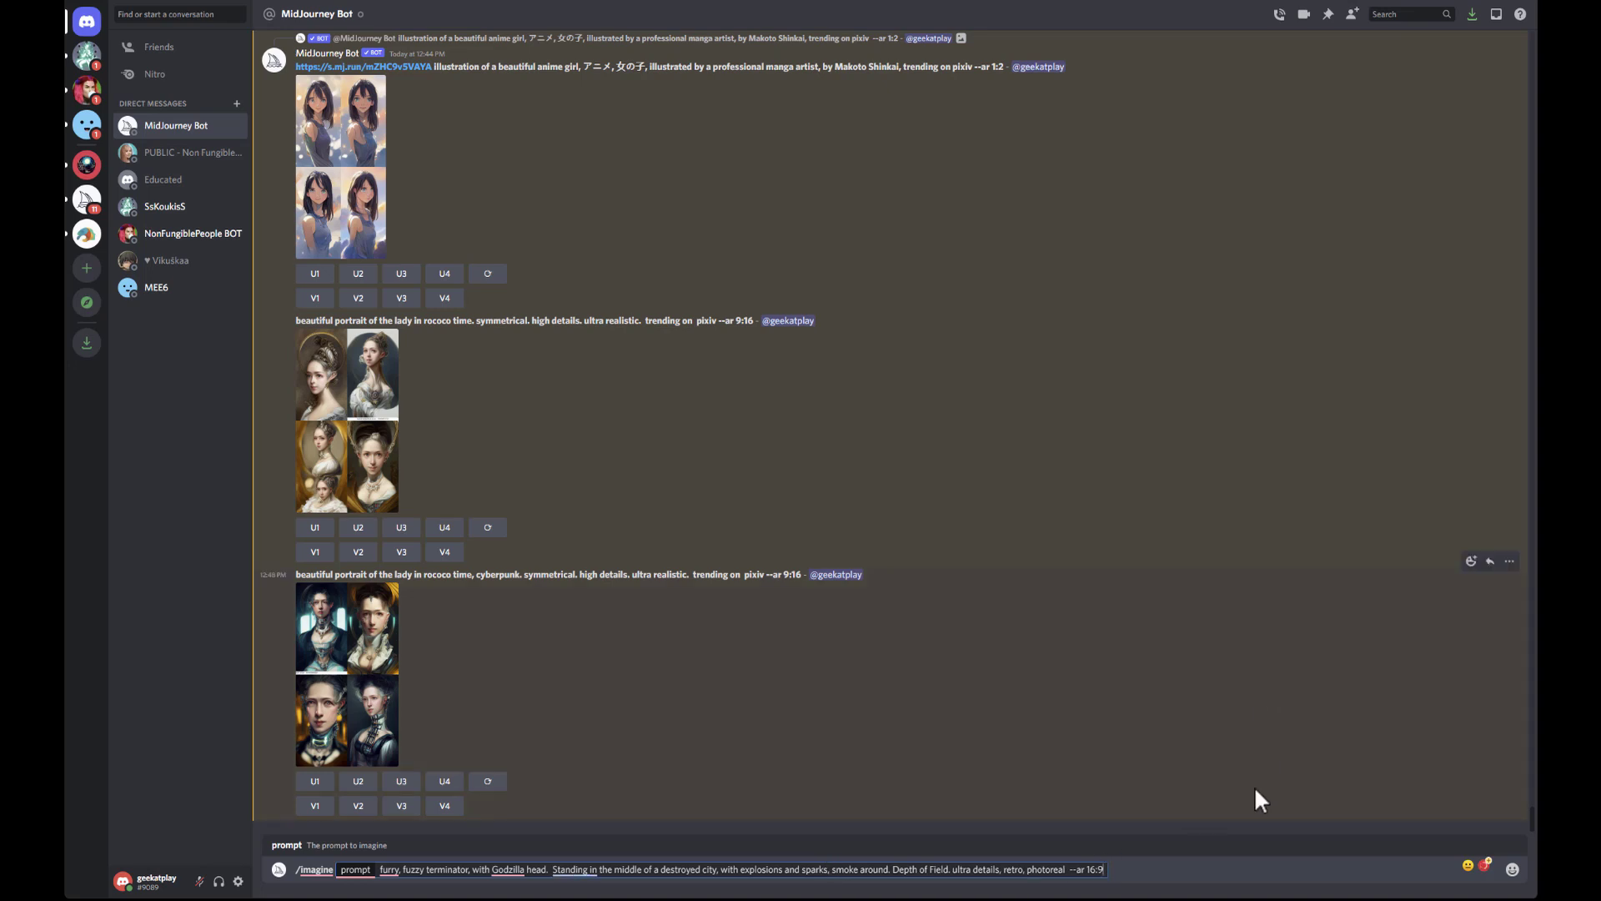
key(Return)
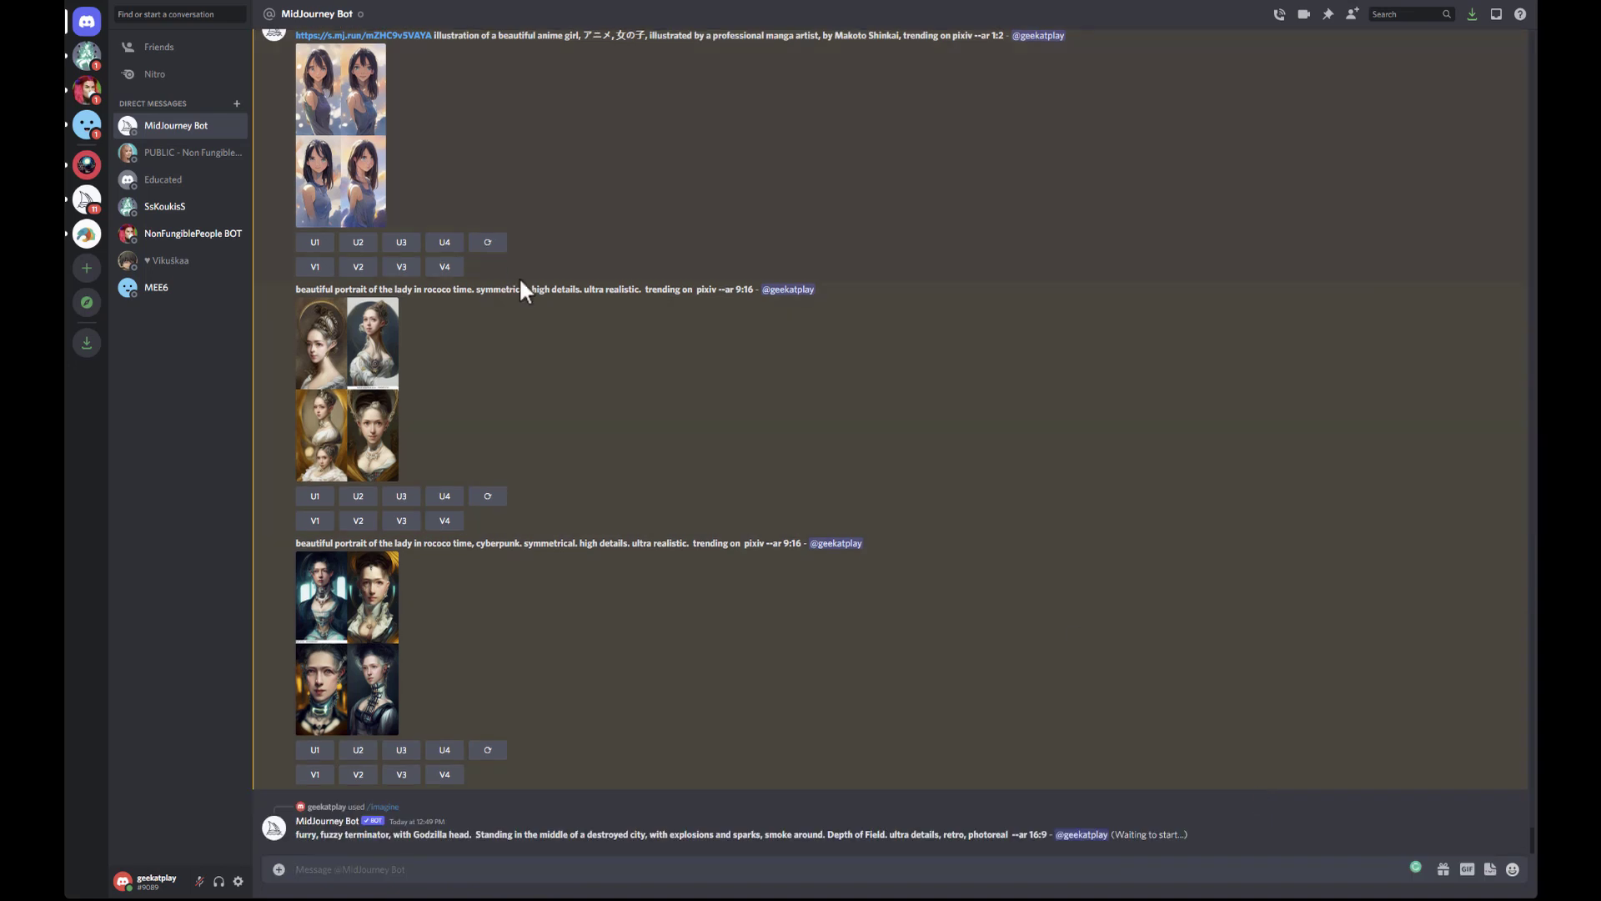
Step: Enlarge the anime girl image grid to inspect its four variants, and close the preview
scroll(524, 334, up, 3)
click(357, 371)
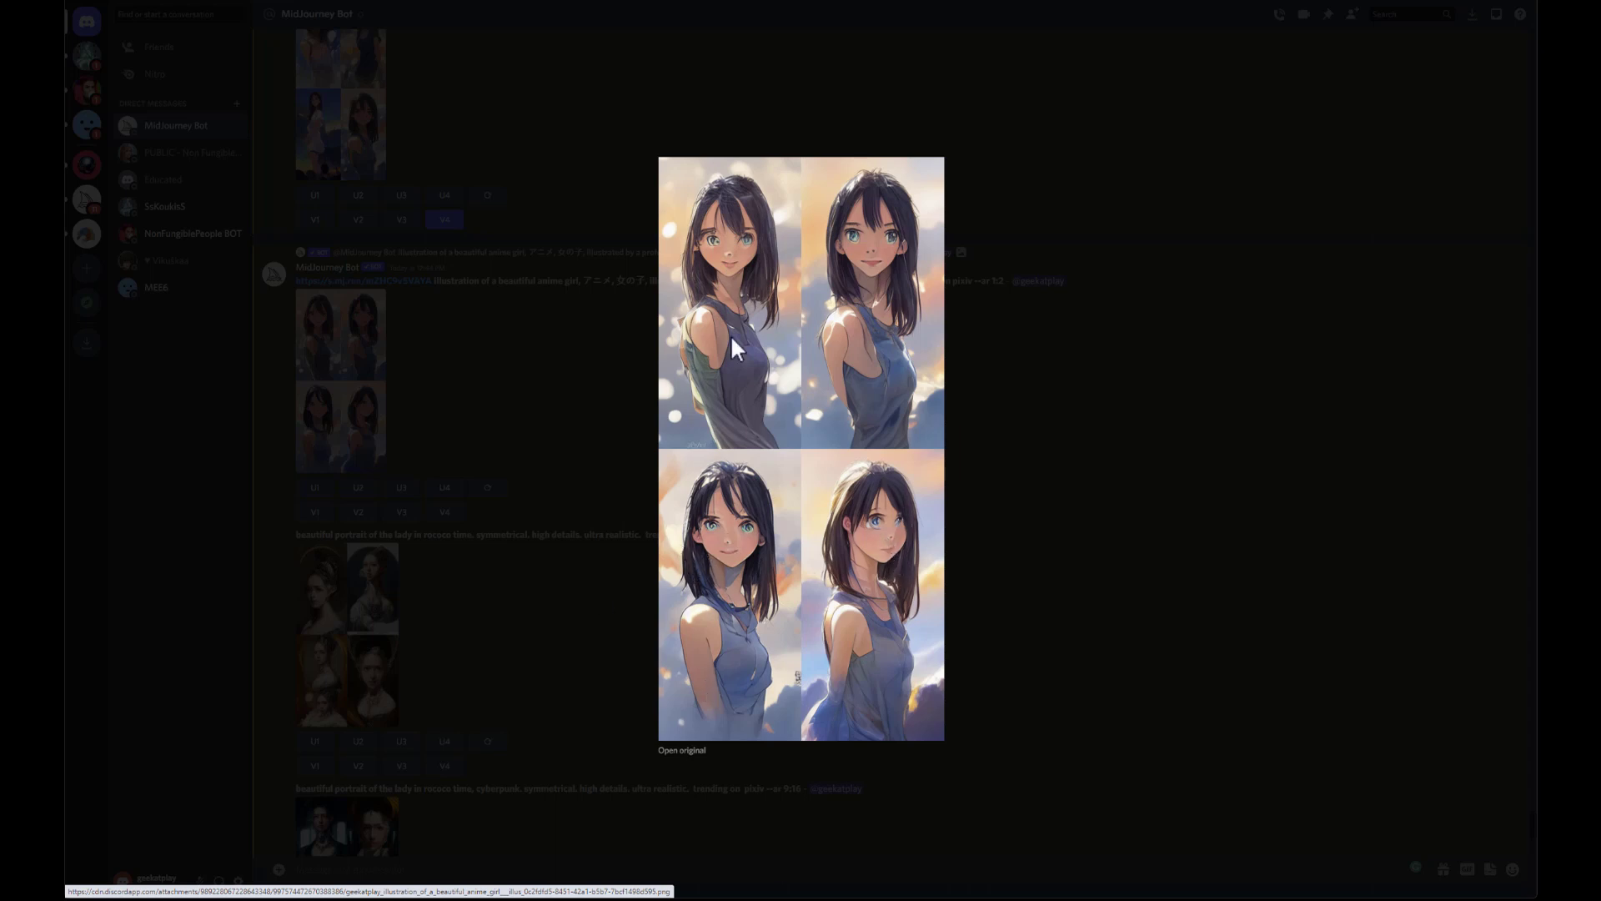
click(527, 399)
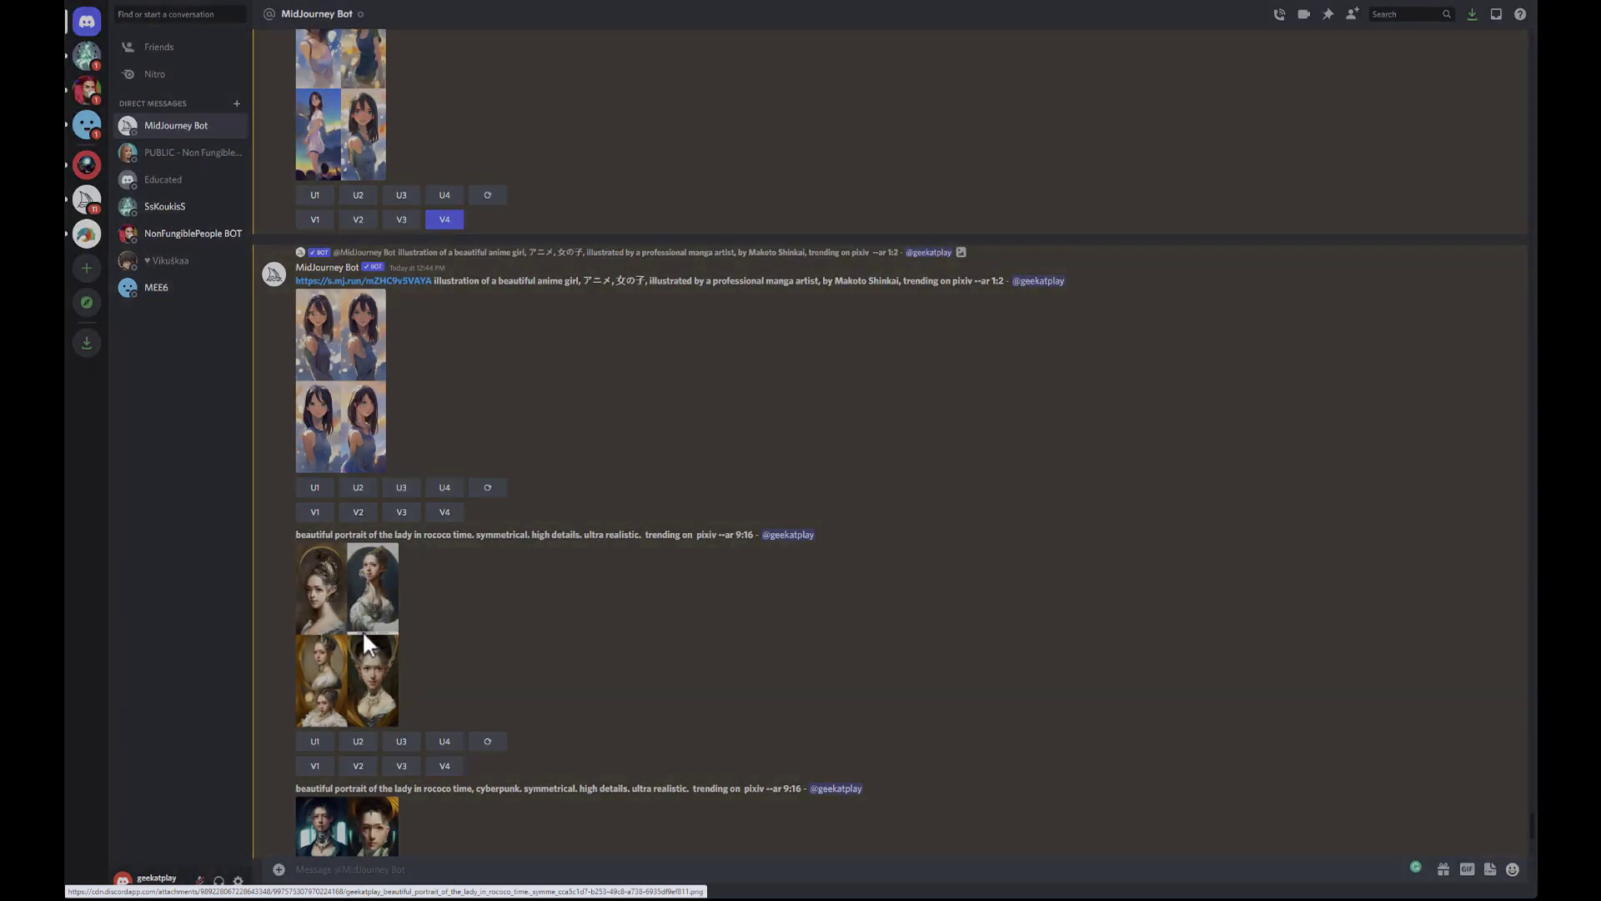
Step: Inspect the enlarged rococo lady portrait grid and request an upscale of its fourth image
click(362, 629)
click(1034, 520)
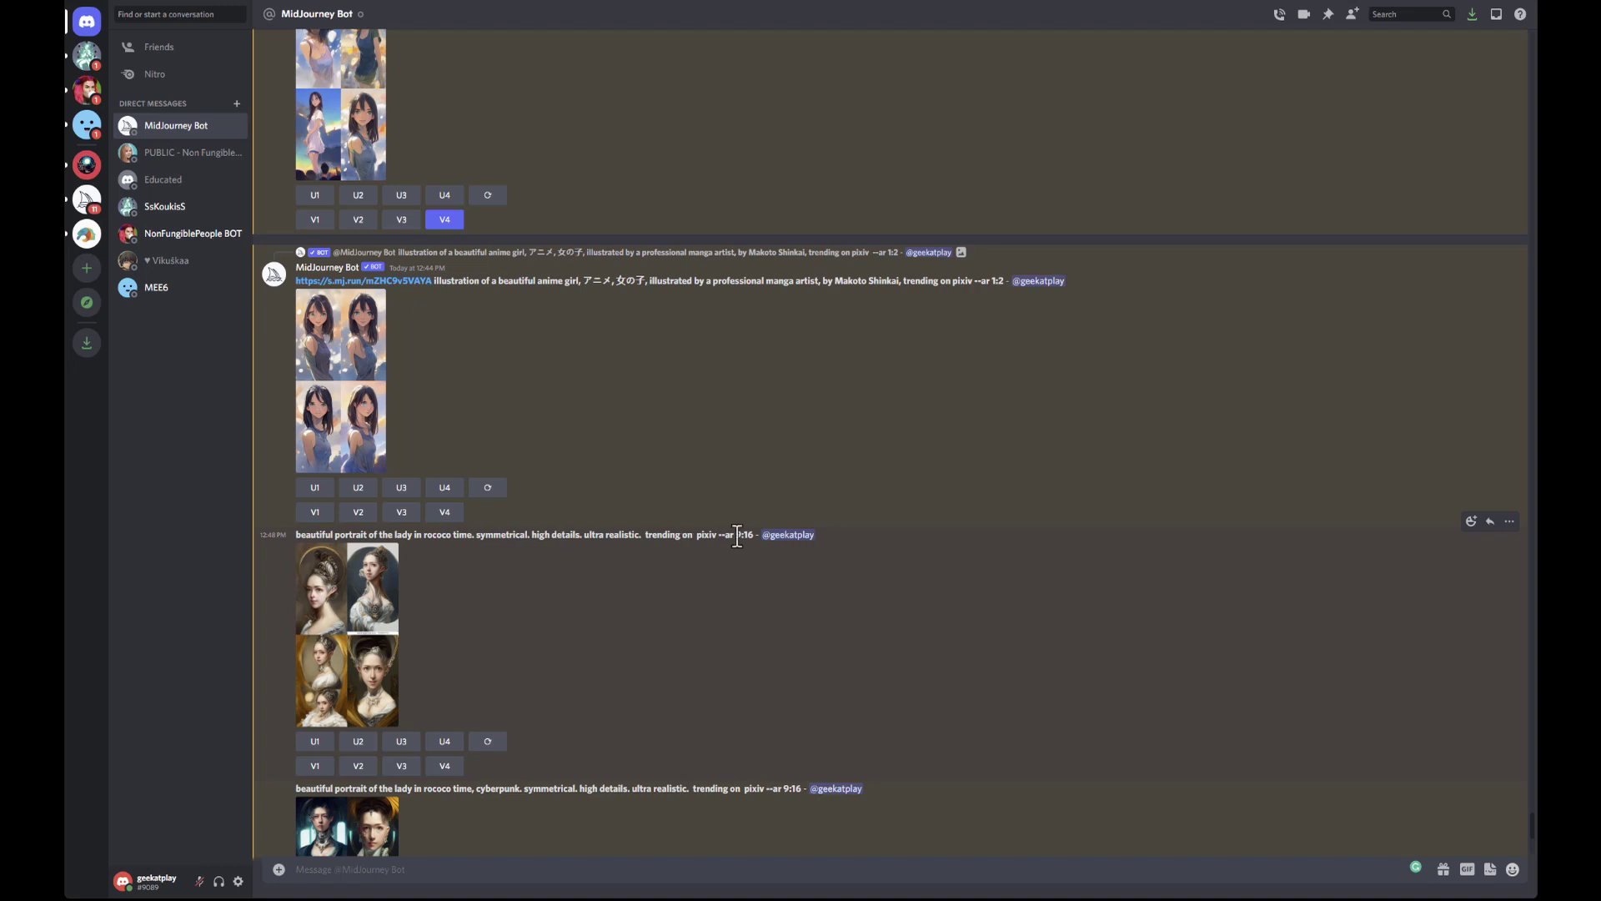
click(385, 659)
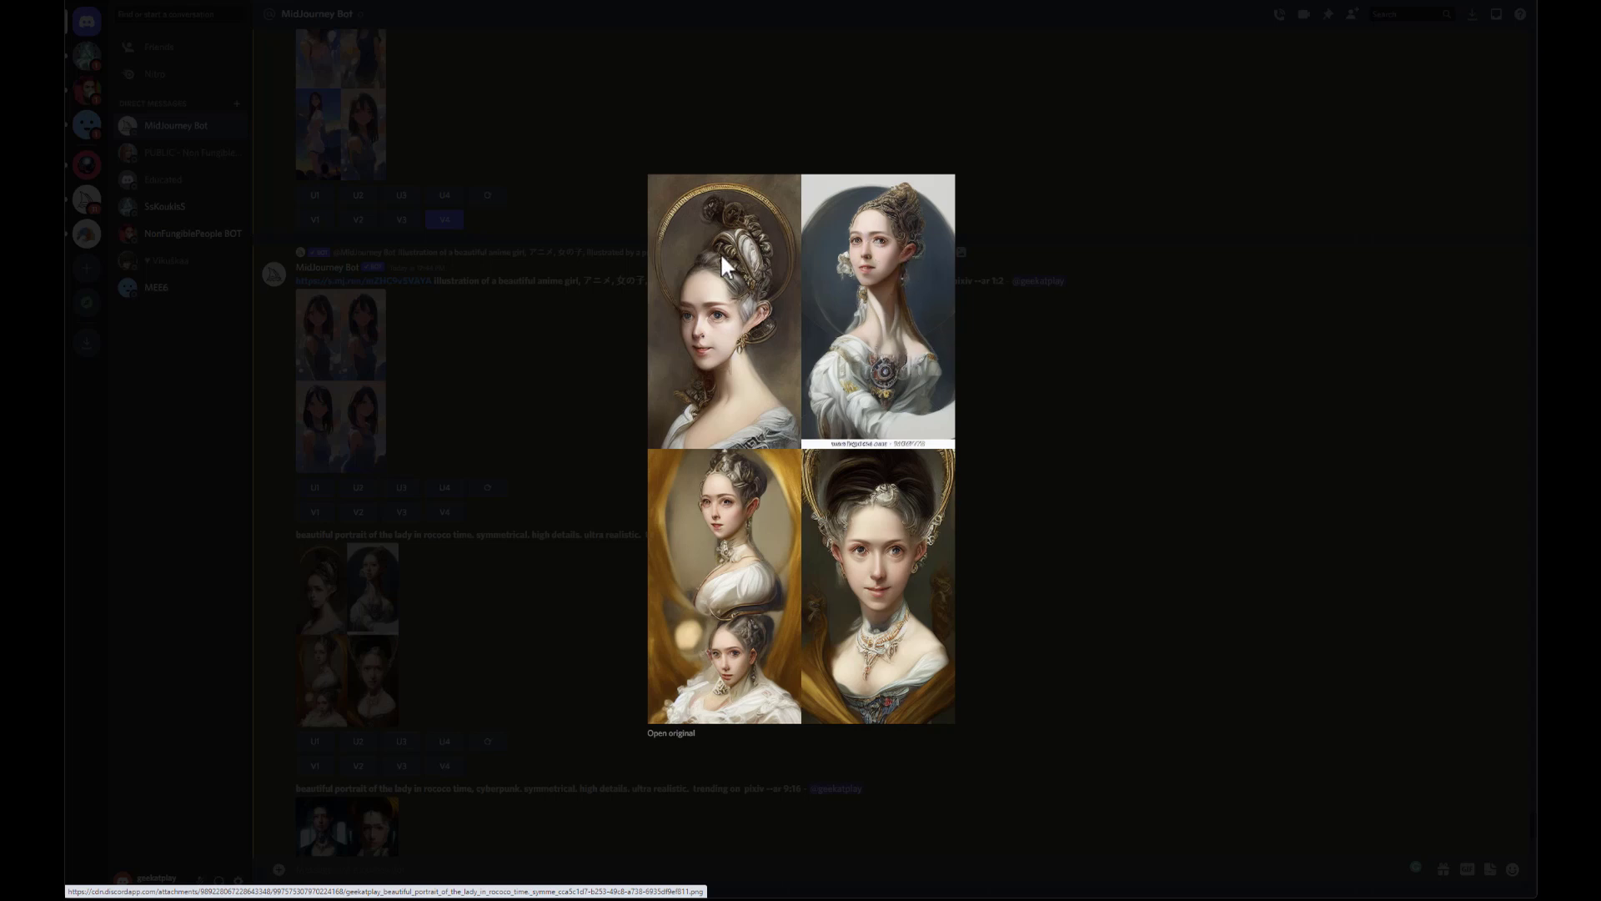
click(1098, 599)
scroll(484, 674, down, 1)
click(444, 680)
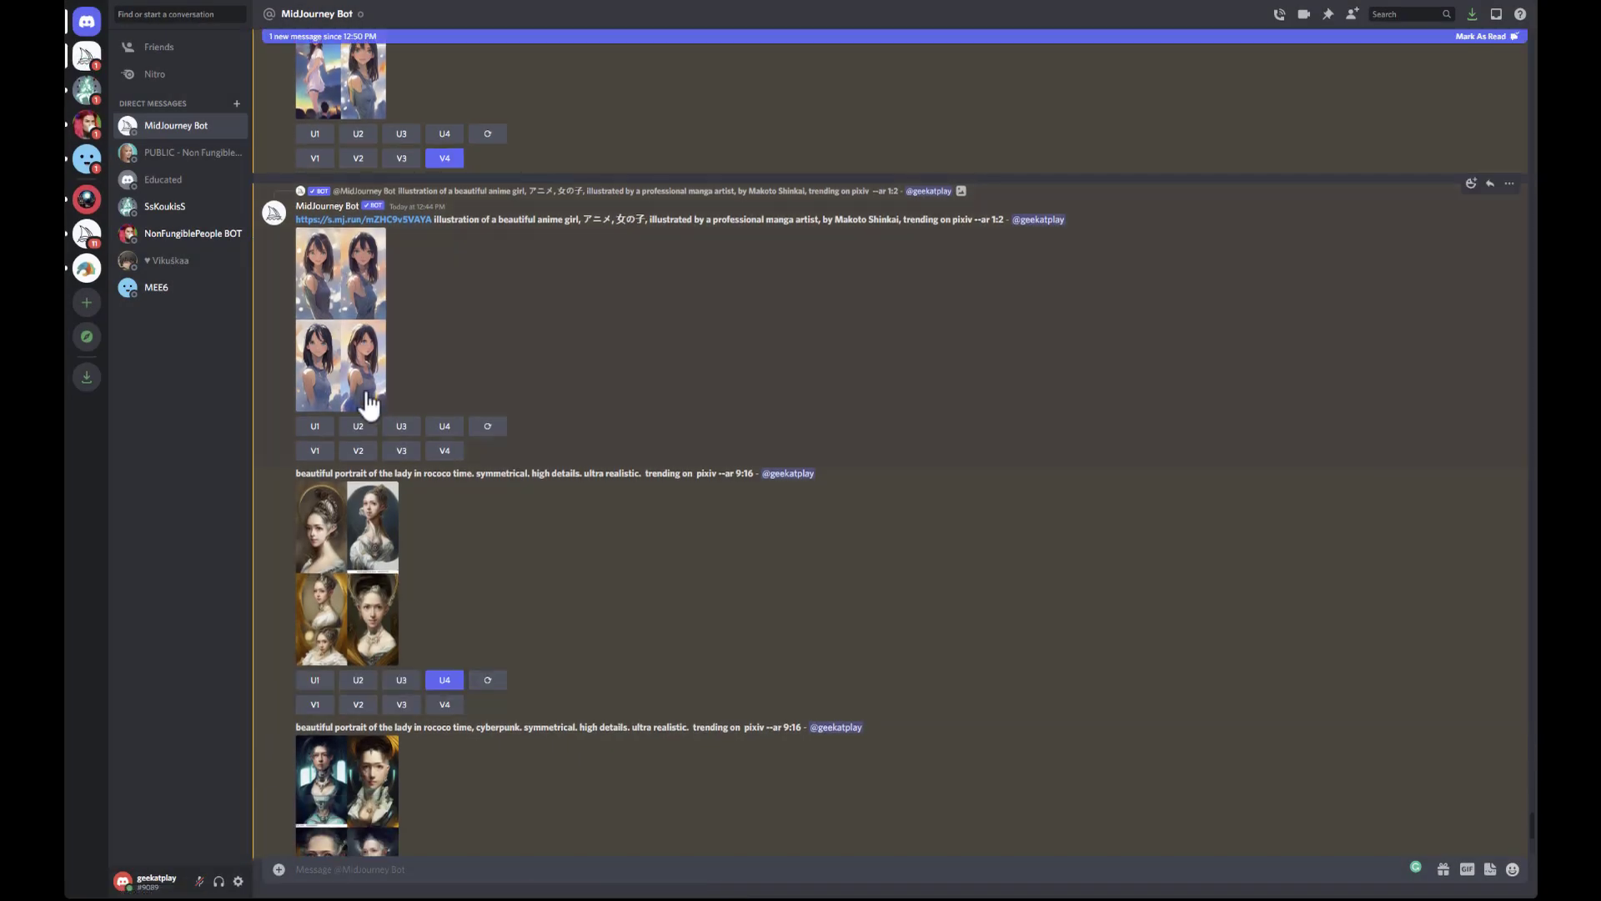
Step: Review the anime girl grid at larger size and request an upscale of its second image
click(367, 359)
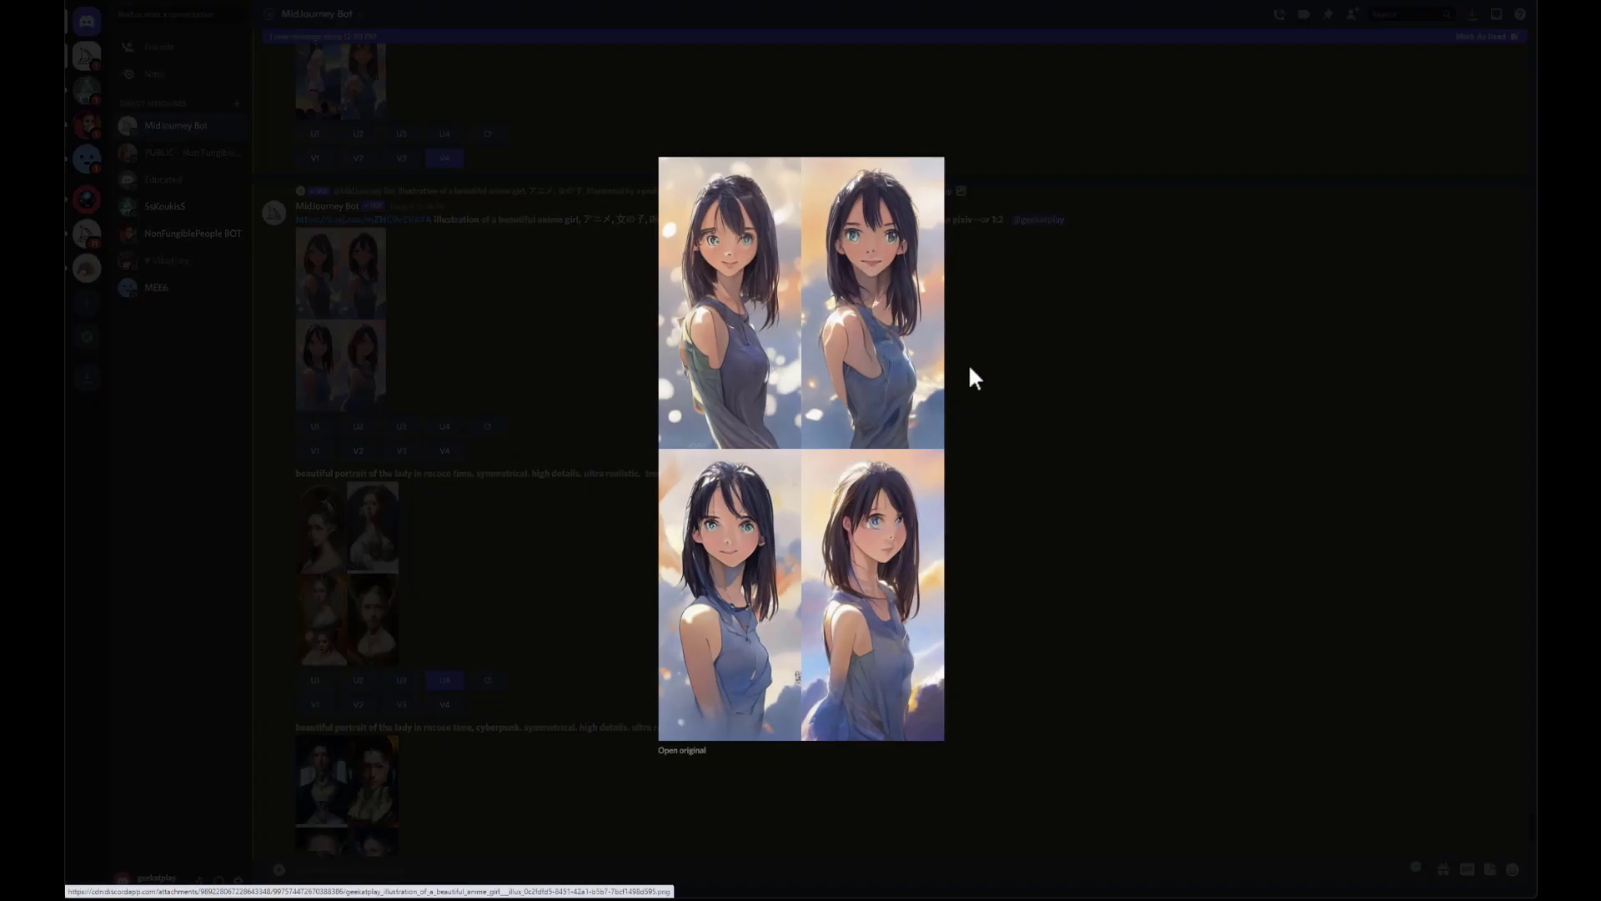
click(1047, 382)
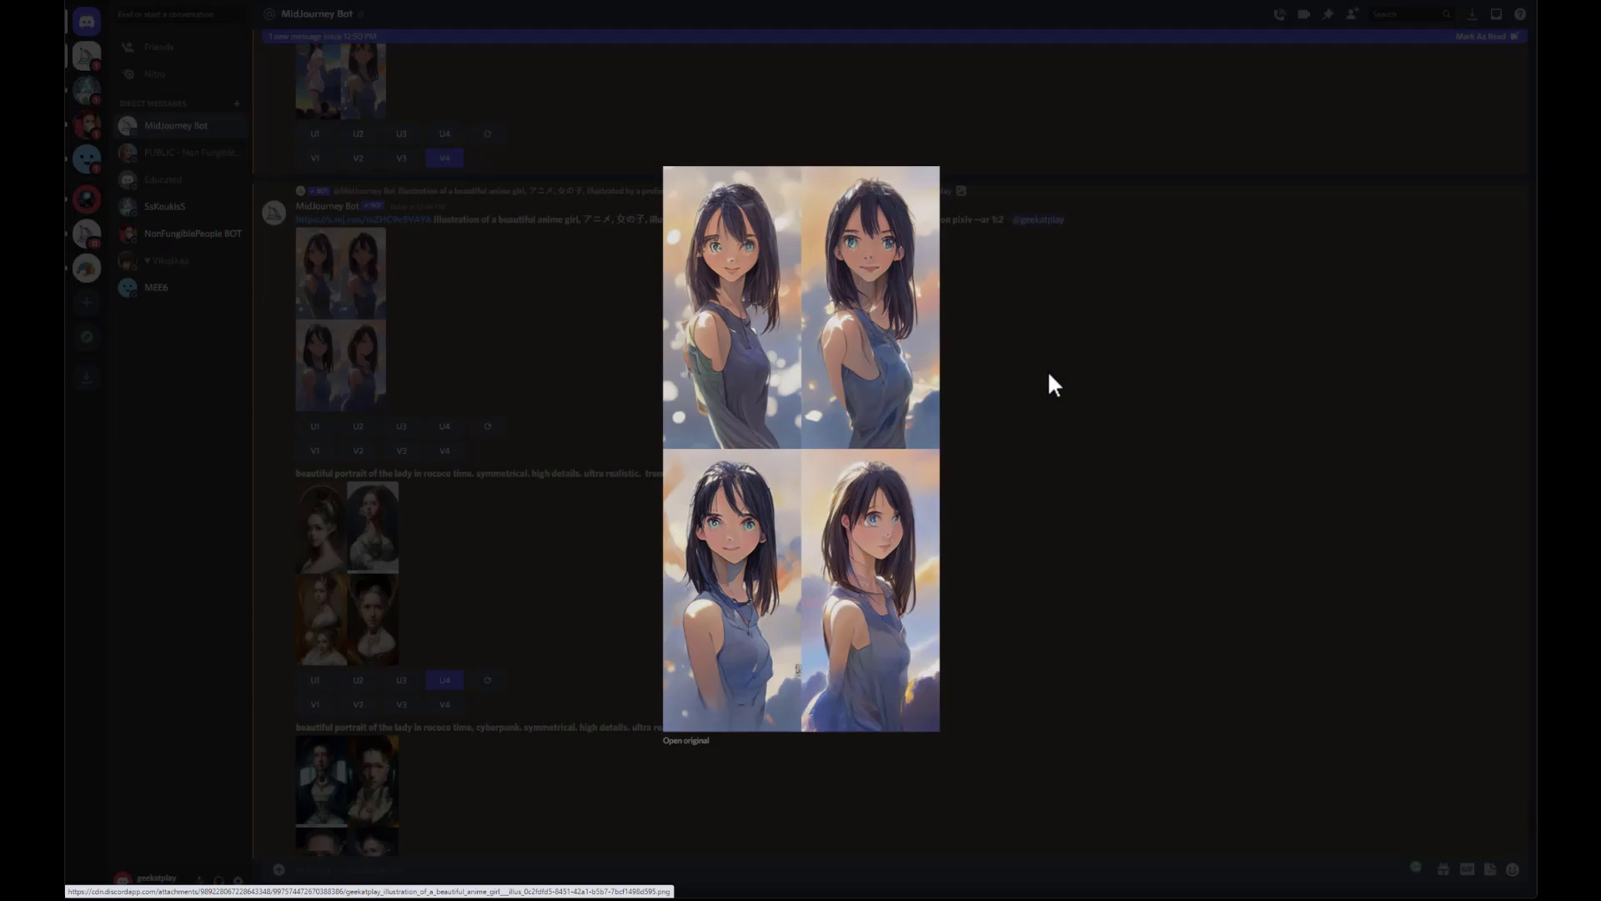
click(373, 429)
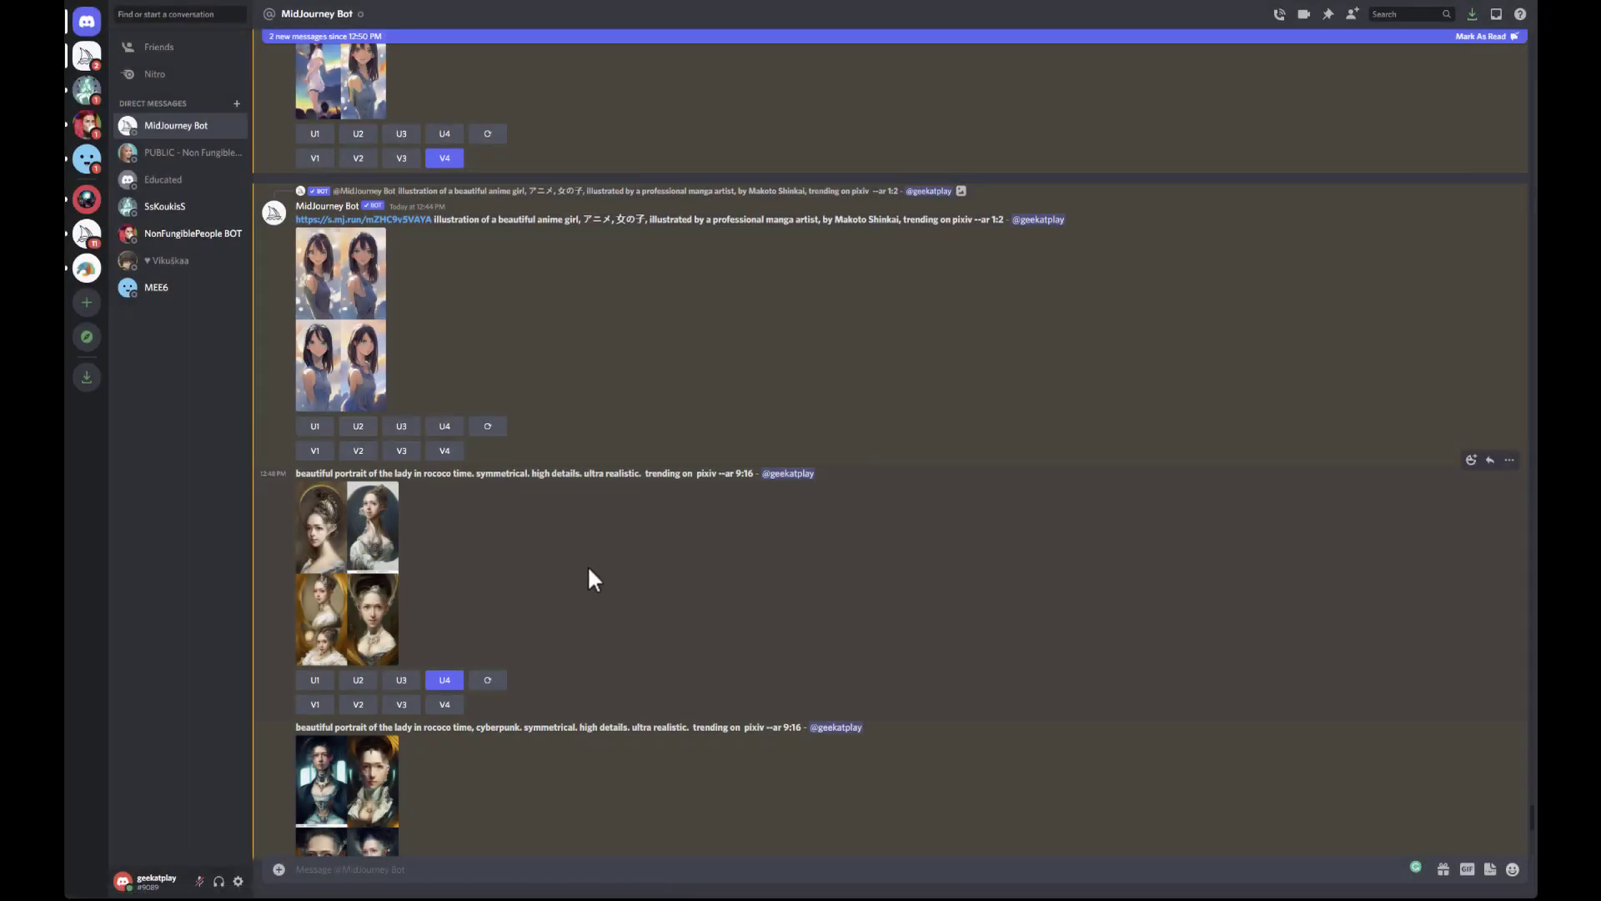
Step: Compare the cyberpunk and plain rococo portrait grids at larger size and request an upscale of the third cyberpunk image
scroll(587, 562, down, 5)
click(348, 450)
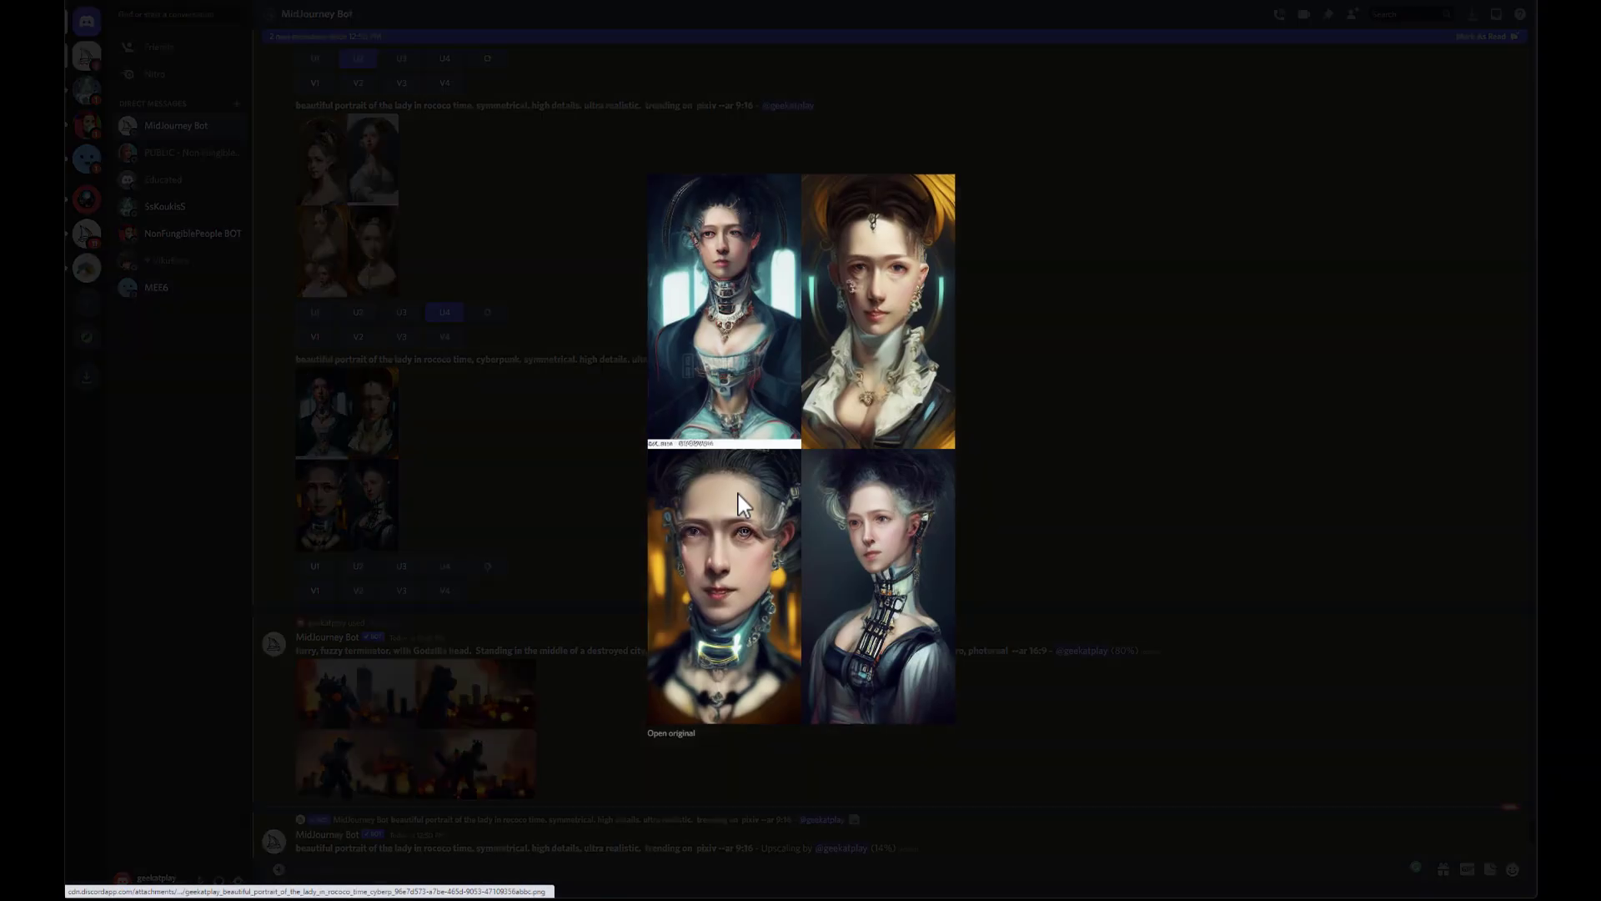
click(528, 258)
click(377, 190)
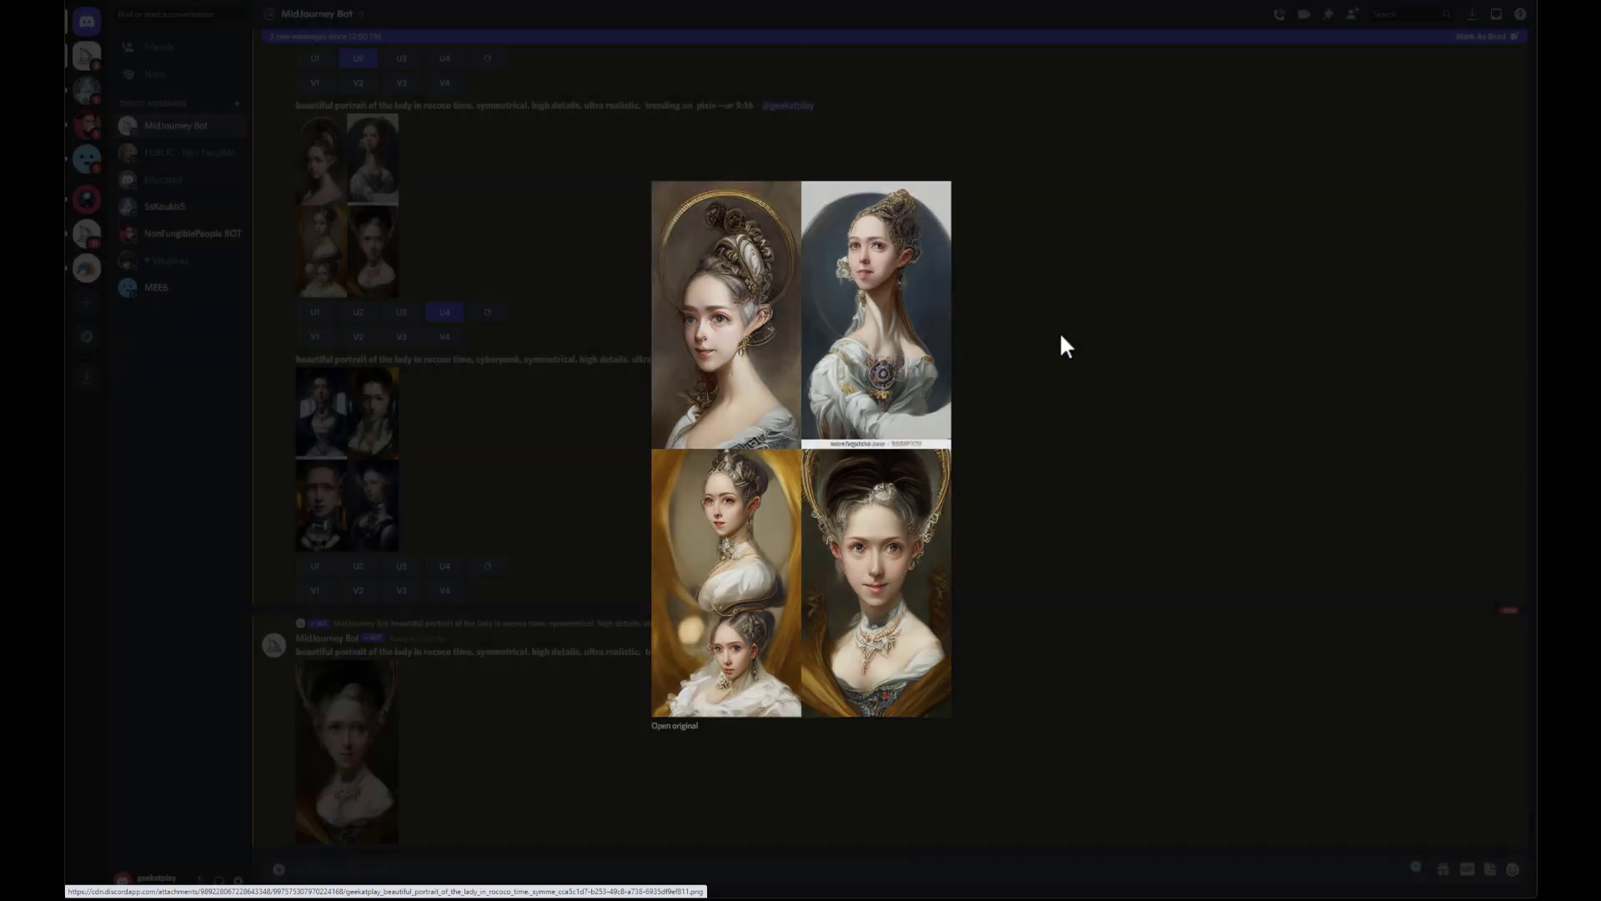
click(1059, 332)
click(473, 519)
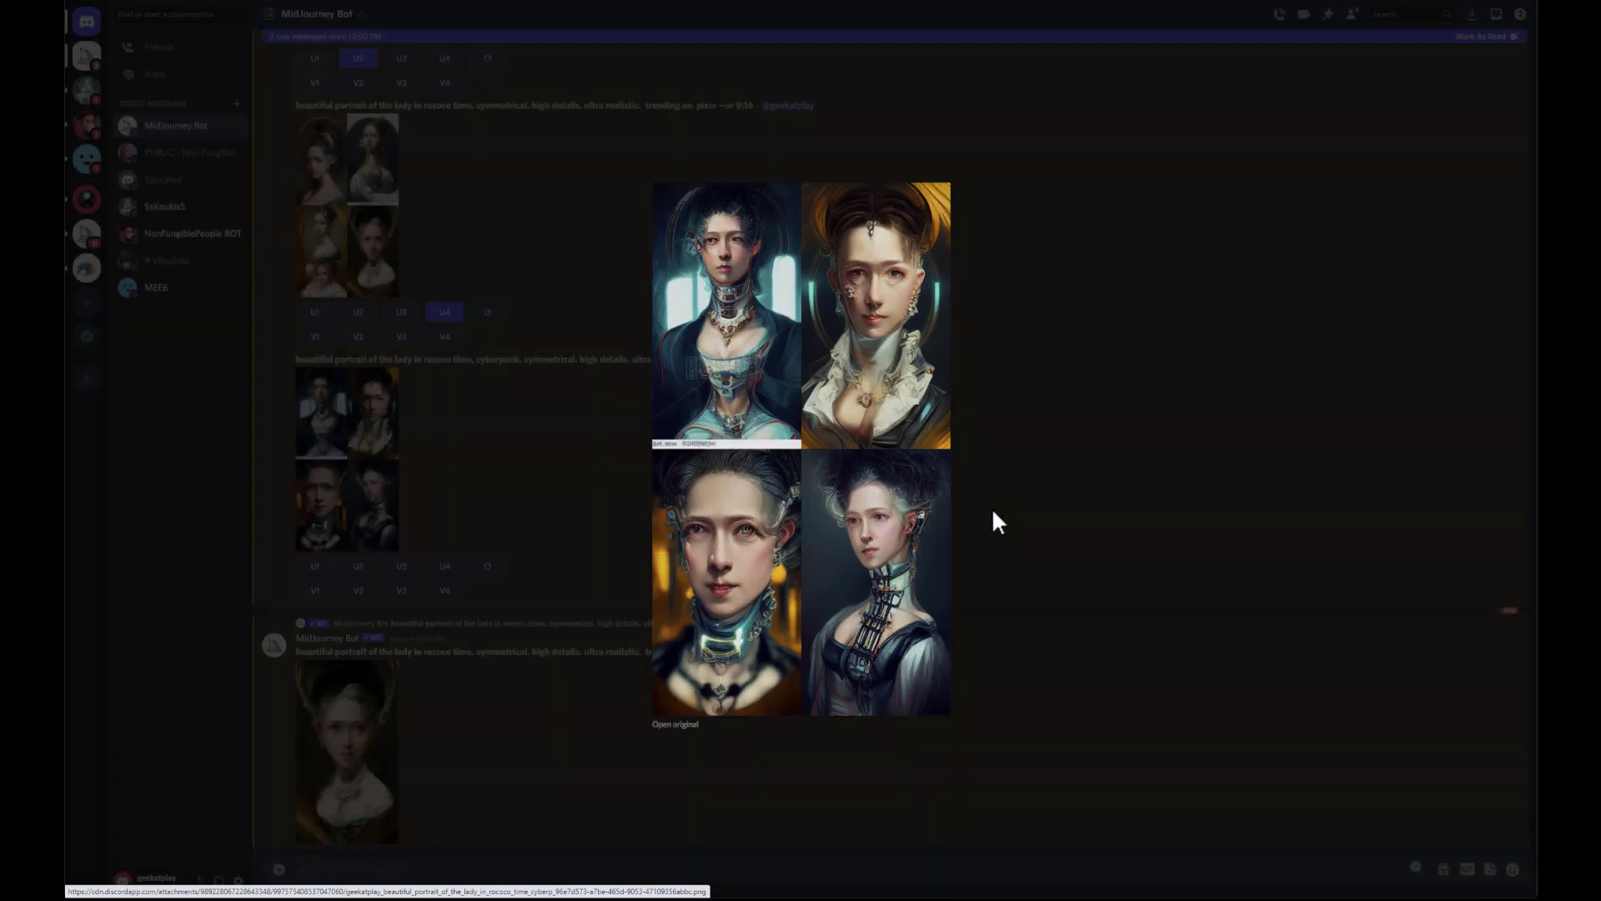
click(994, 523)
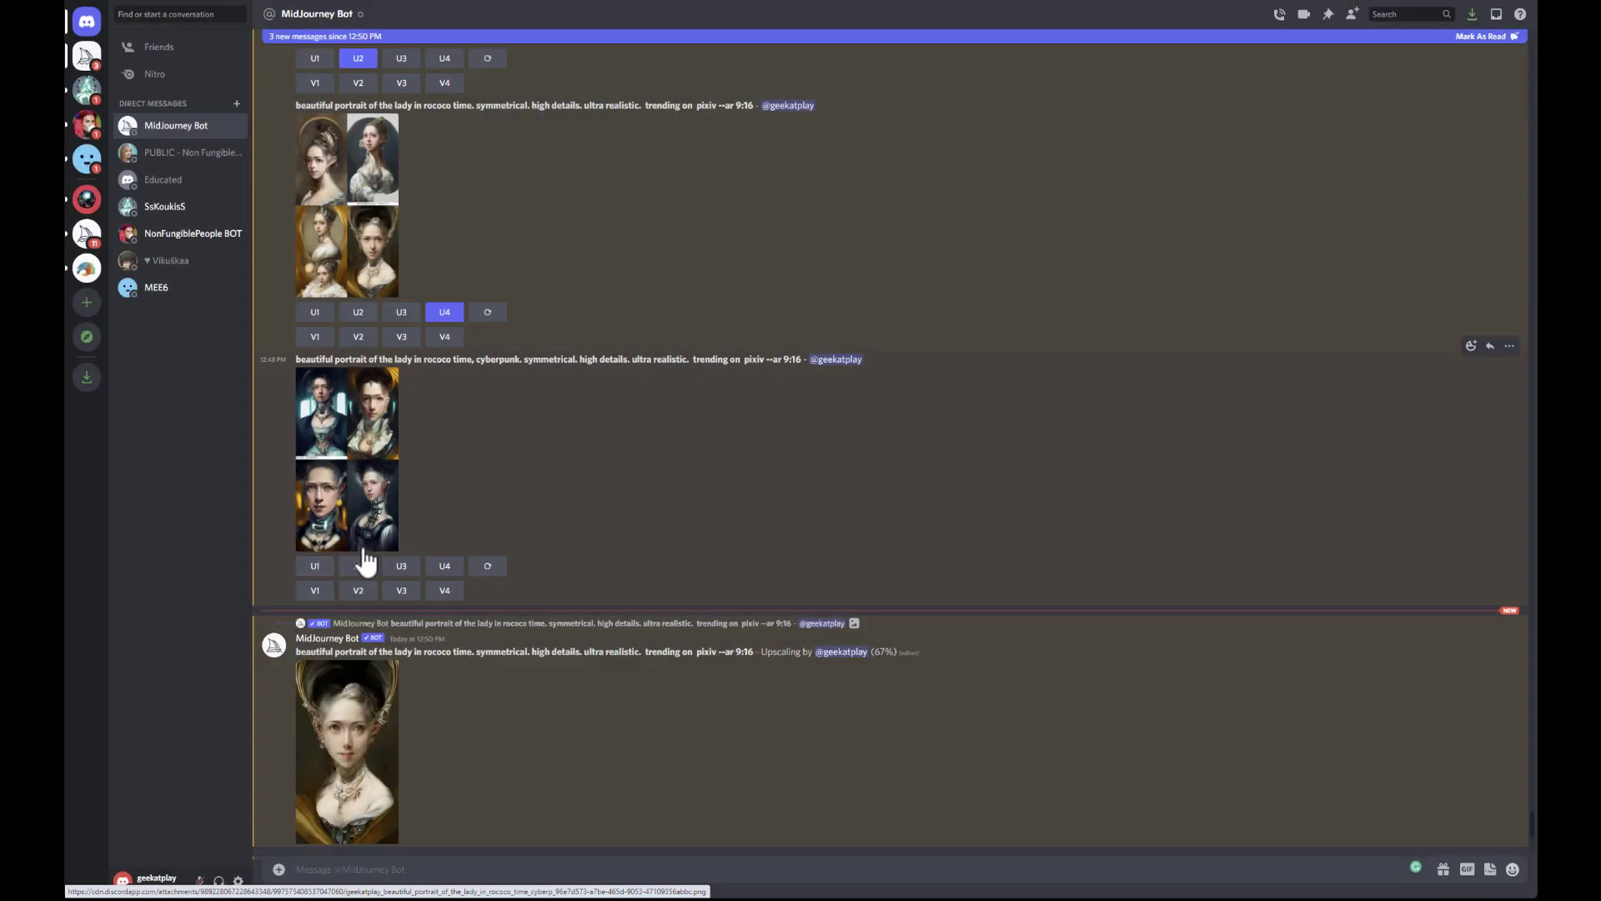
click(399, 567)
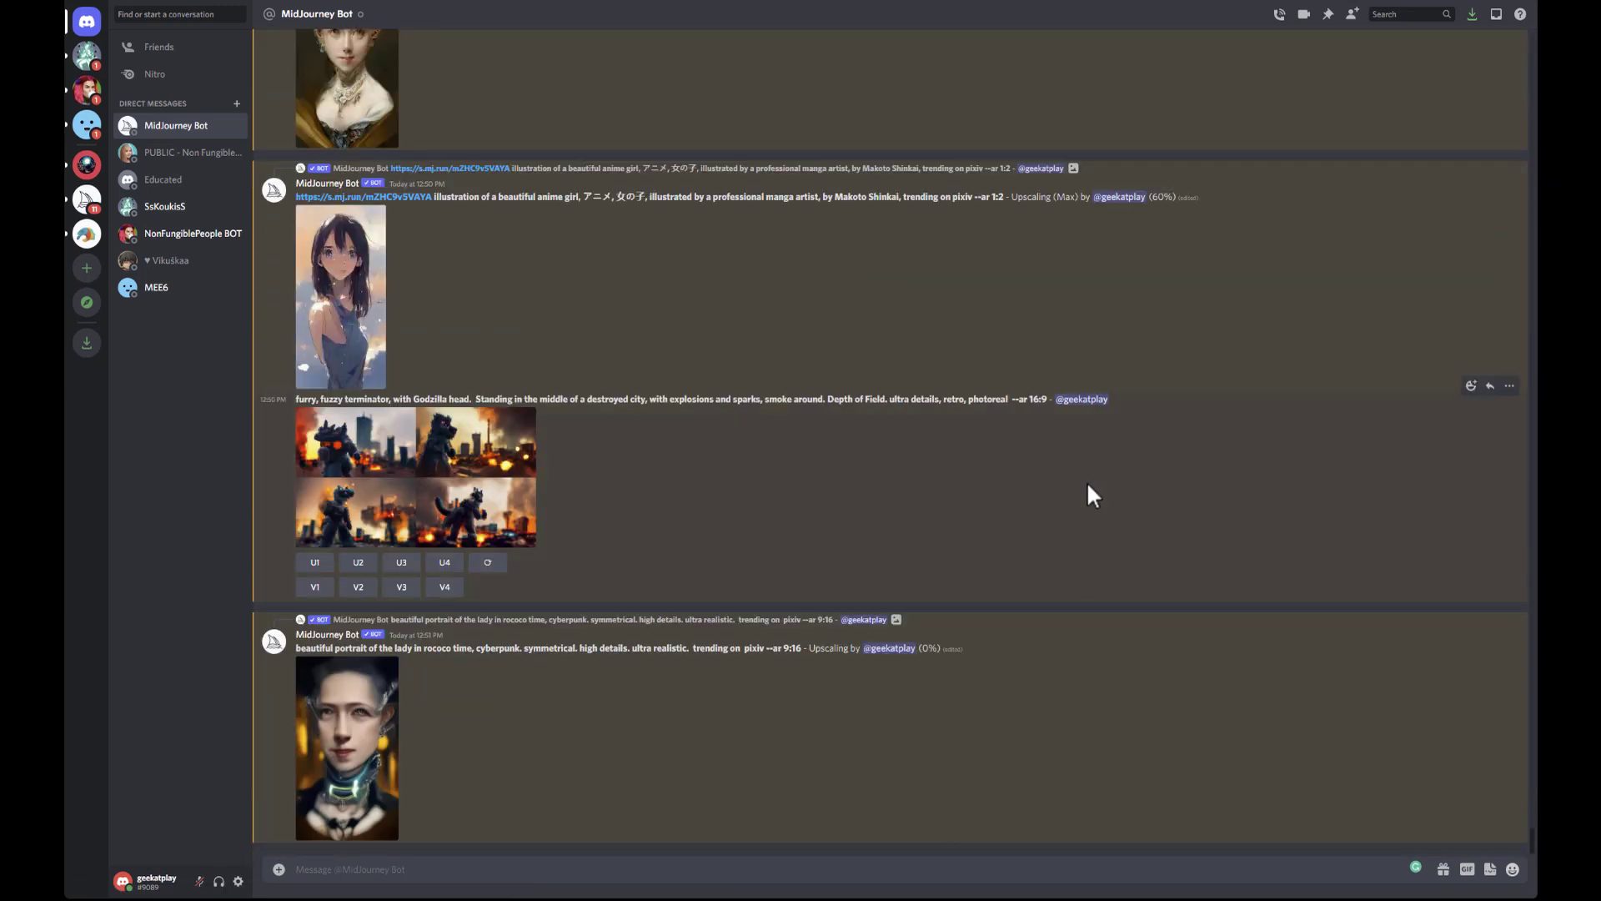
Step: Enlarge the furry terminator with Godzilla head grid to examine its four images, and close the preview
click(447, 488)
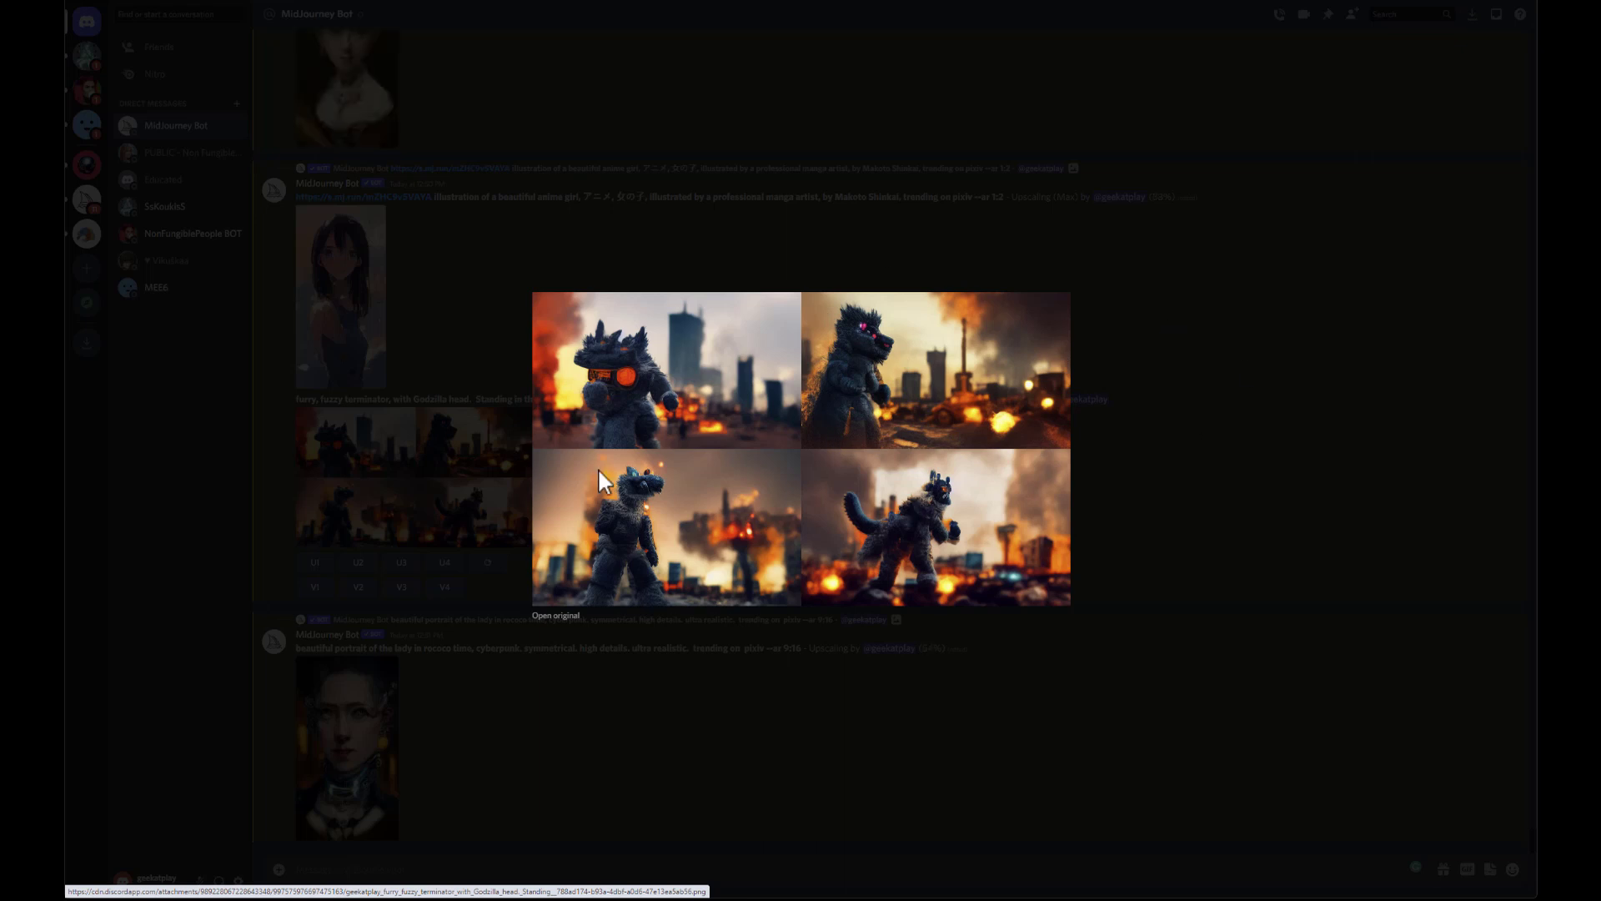
click(1329, 510)
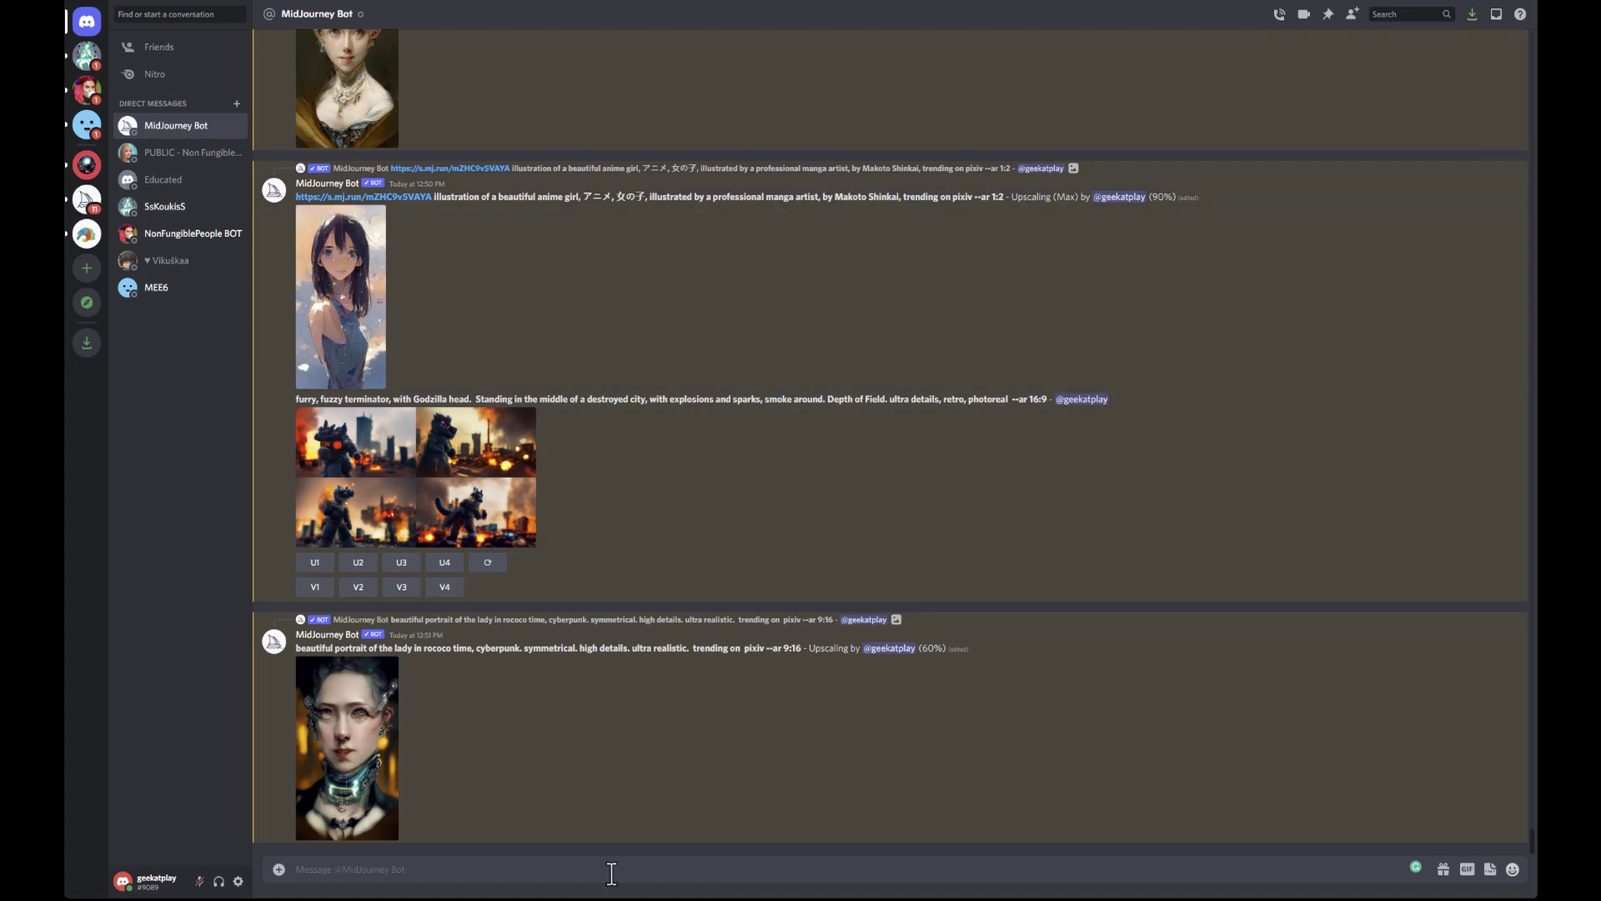
Step: Start a new /imagine prompt reading "godzzila destroying futurist city"
text(/imagine)
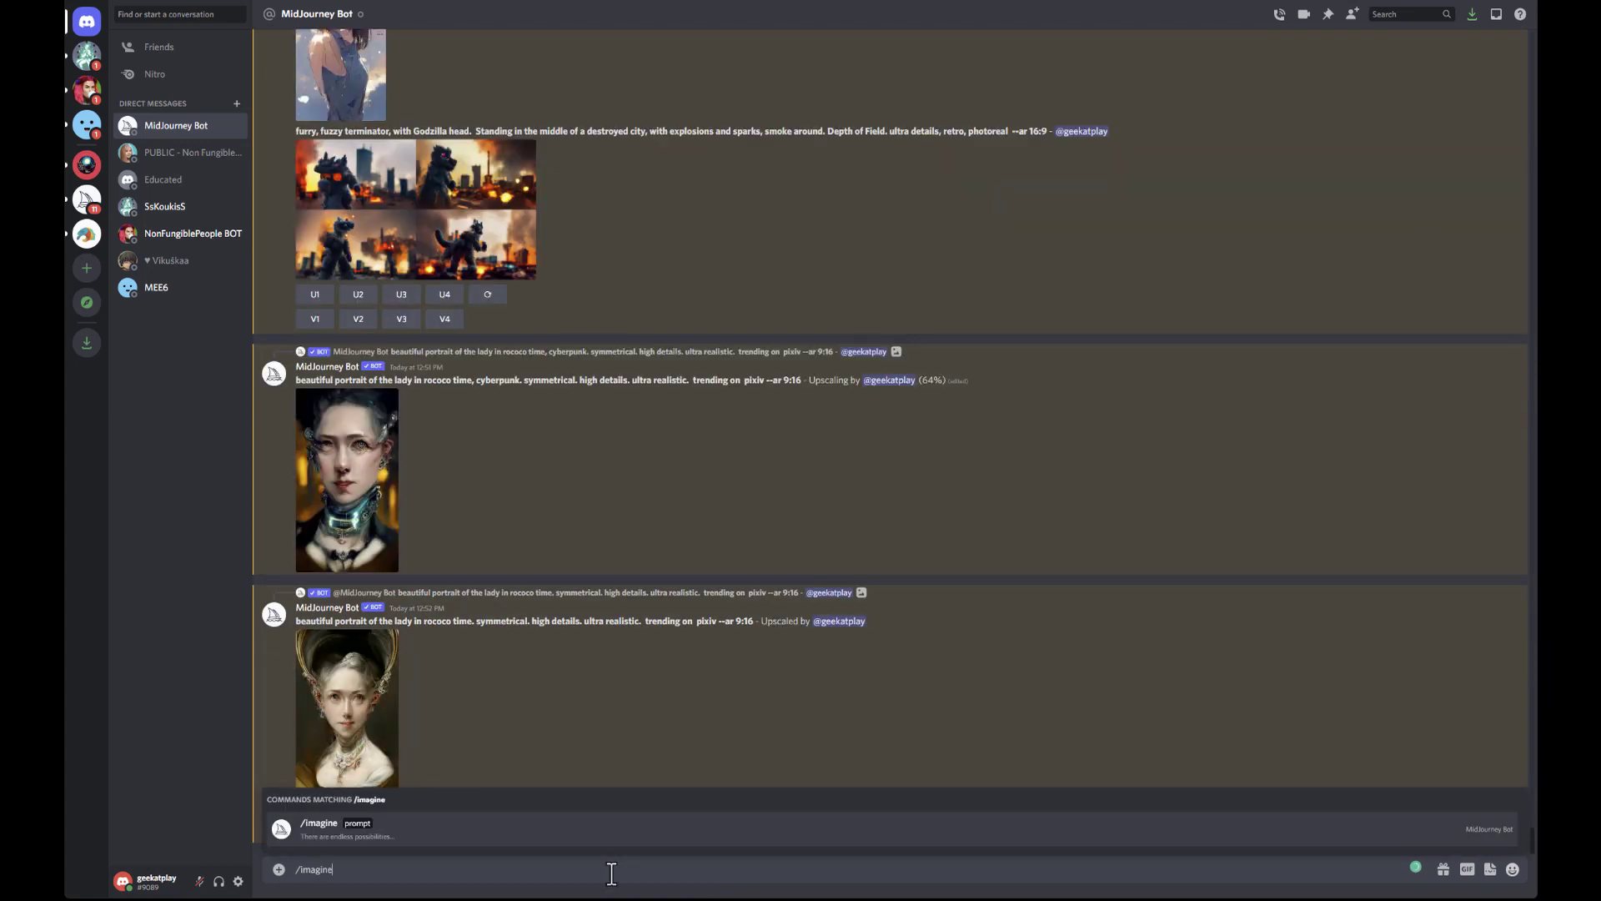
key(Tab)
text(godzi)
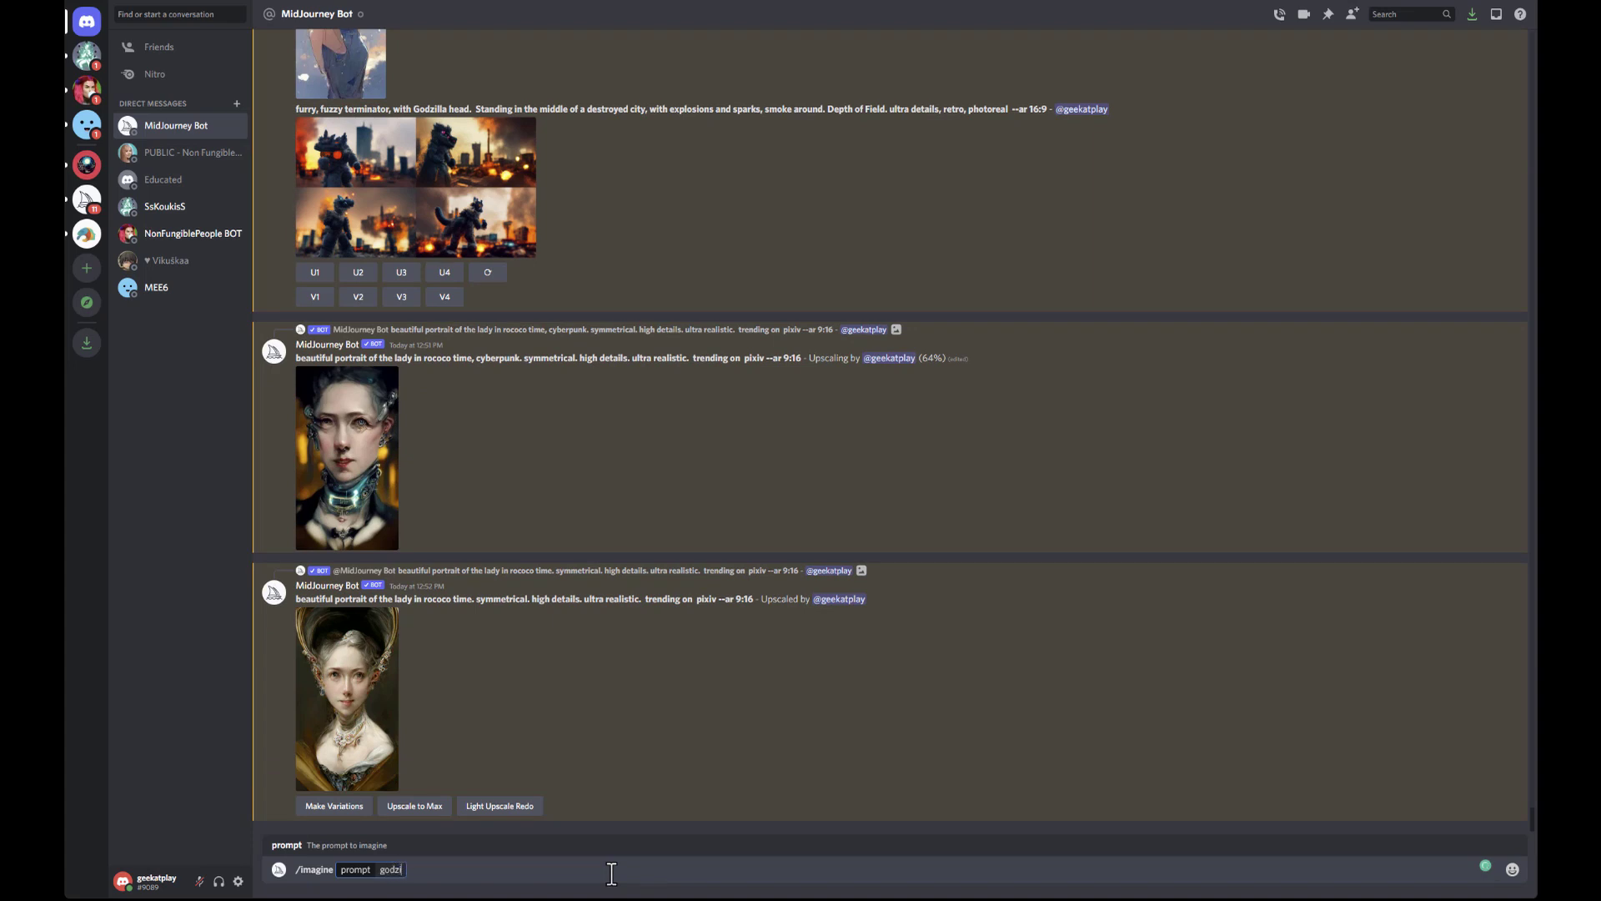
key(BackSpace)
text(zila destroying fu)
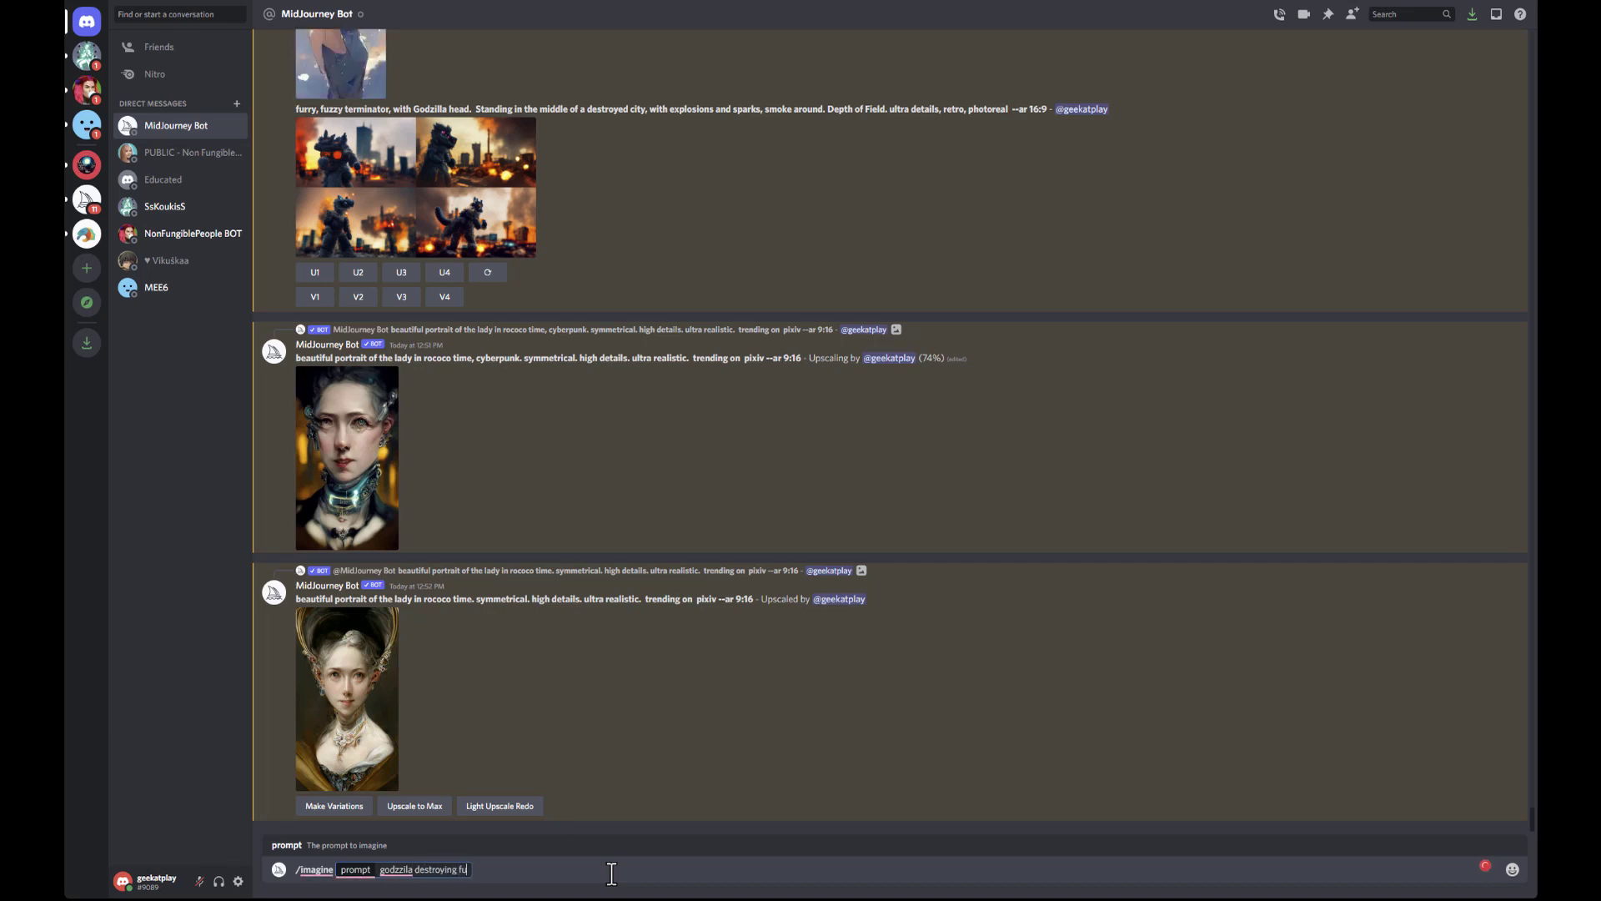
text(turist city)
Step: Correct the prompt's wording to "godzilla destroying the futurist city"
click(399, 870)
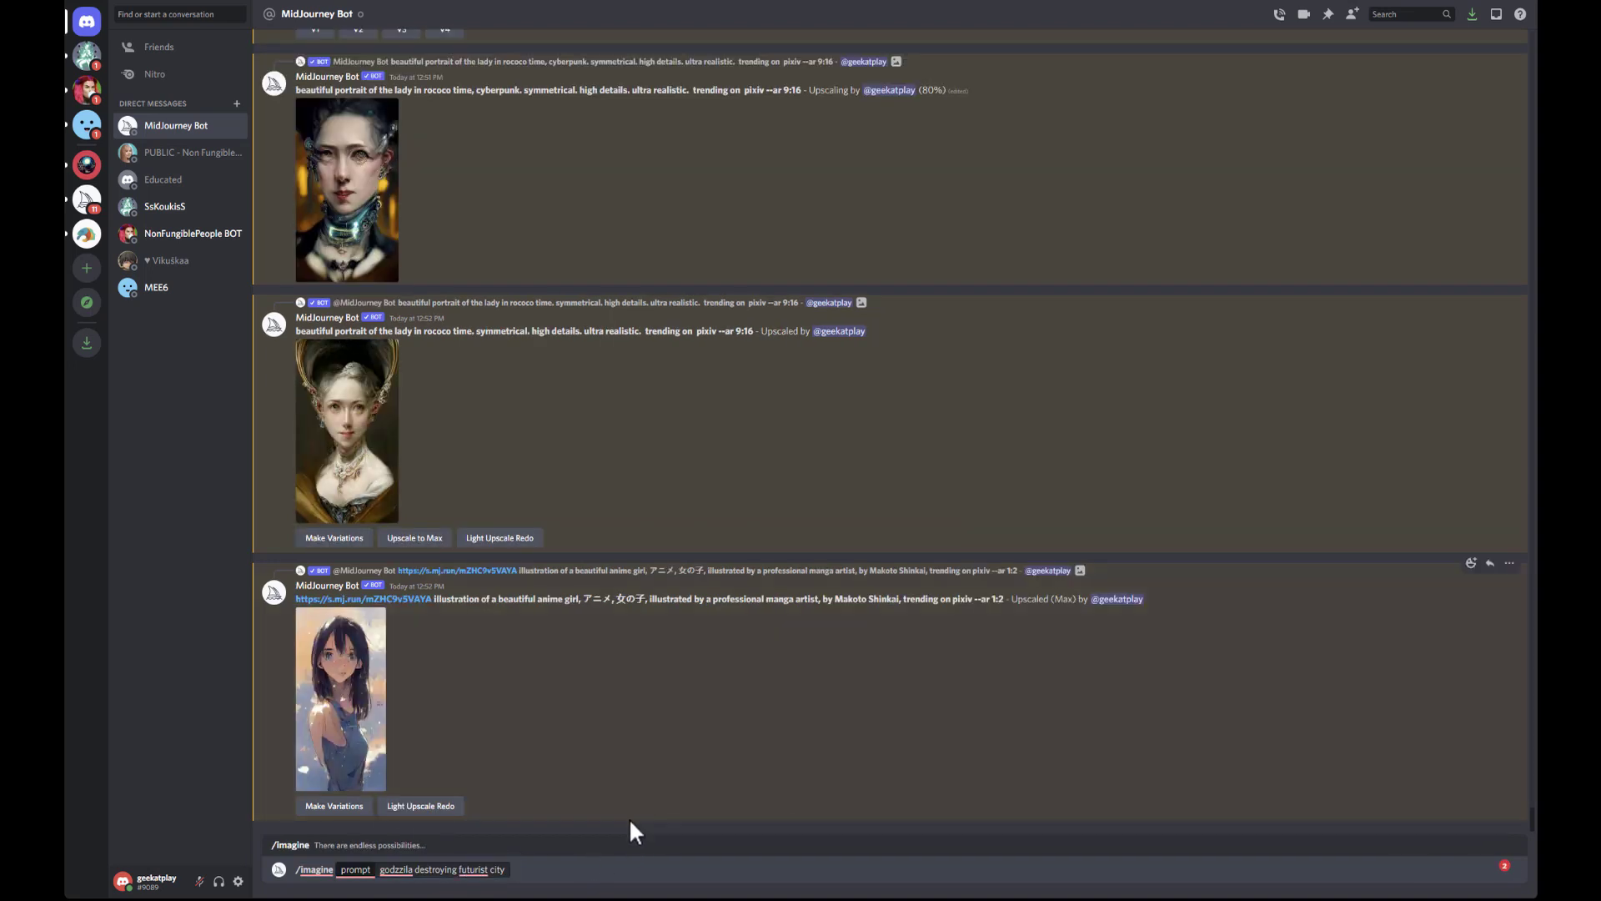
mouse_move(475, 870)
click(513, 784)
scroll(607, 824, up, 5)
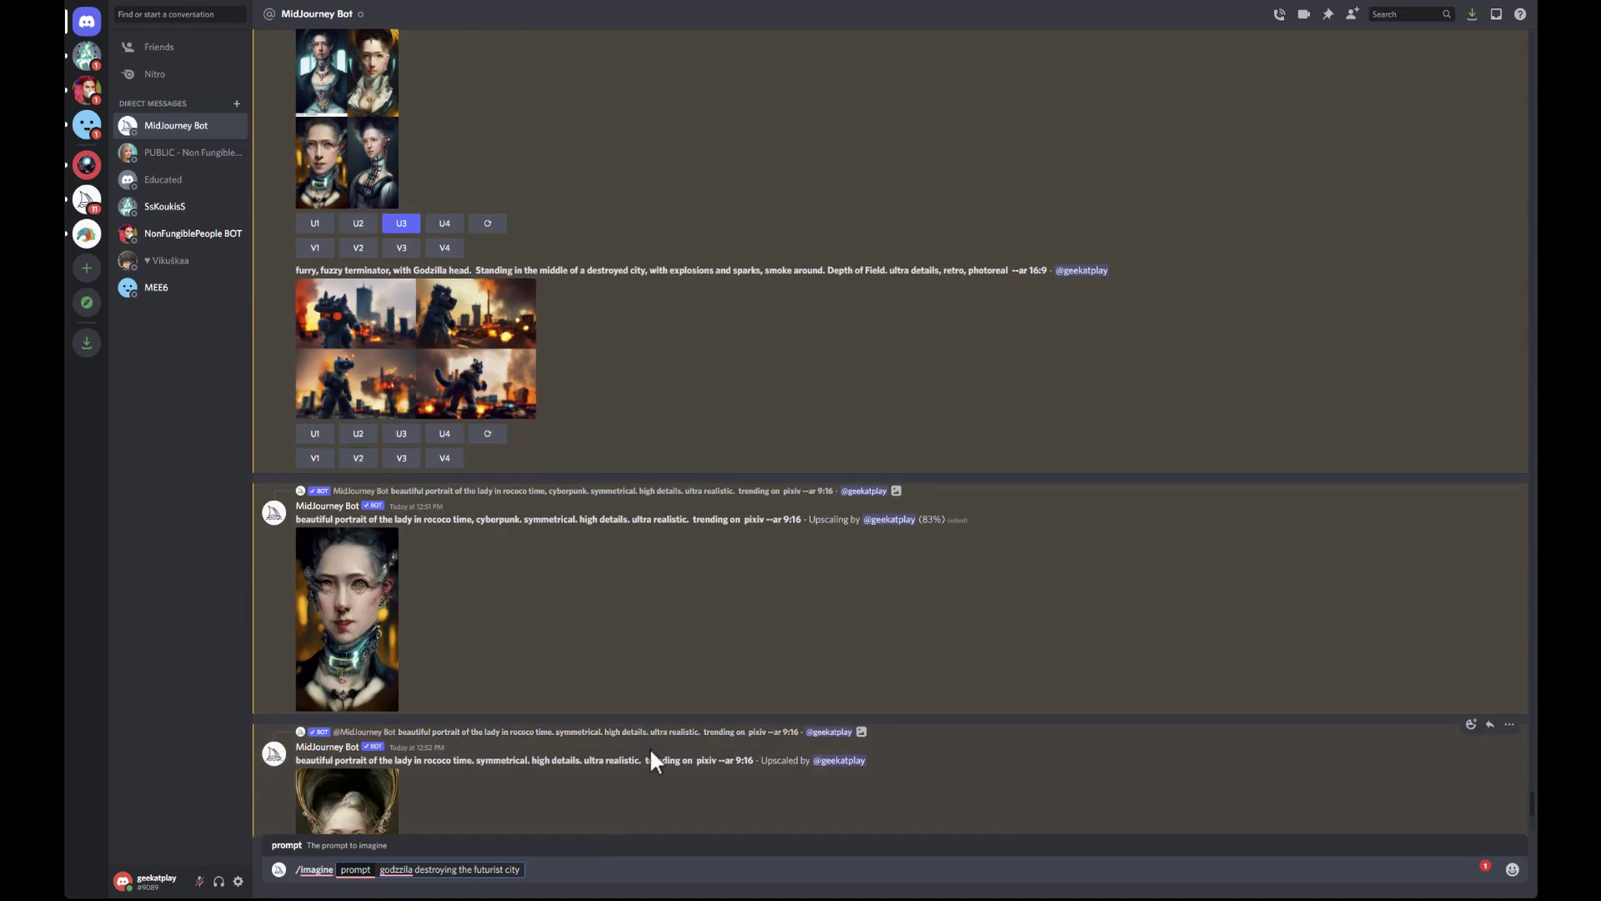
scroll(667, 674, down, 5)
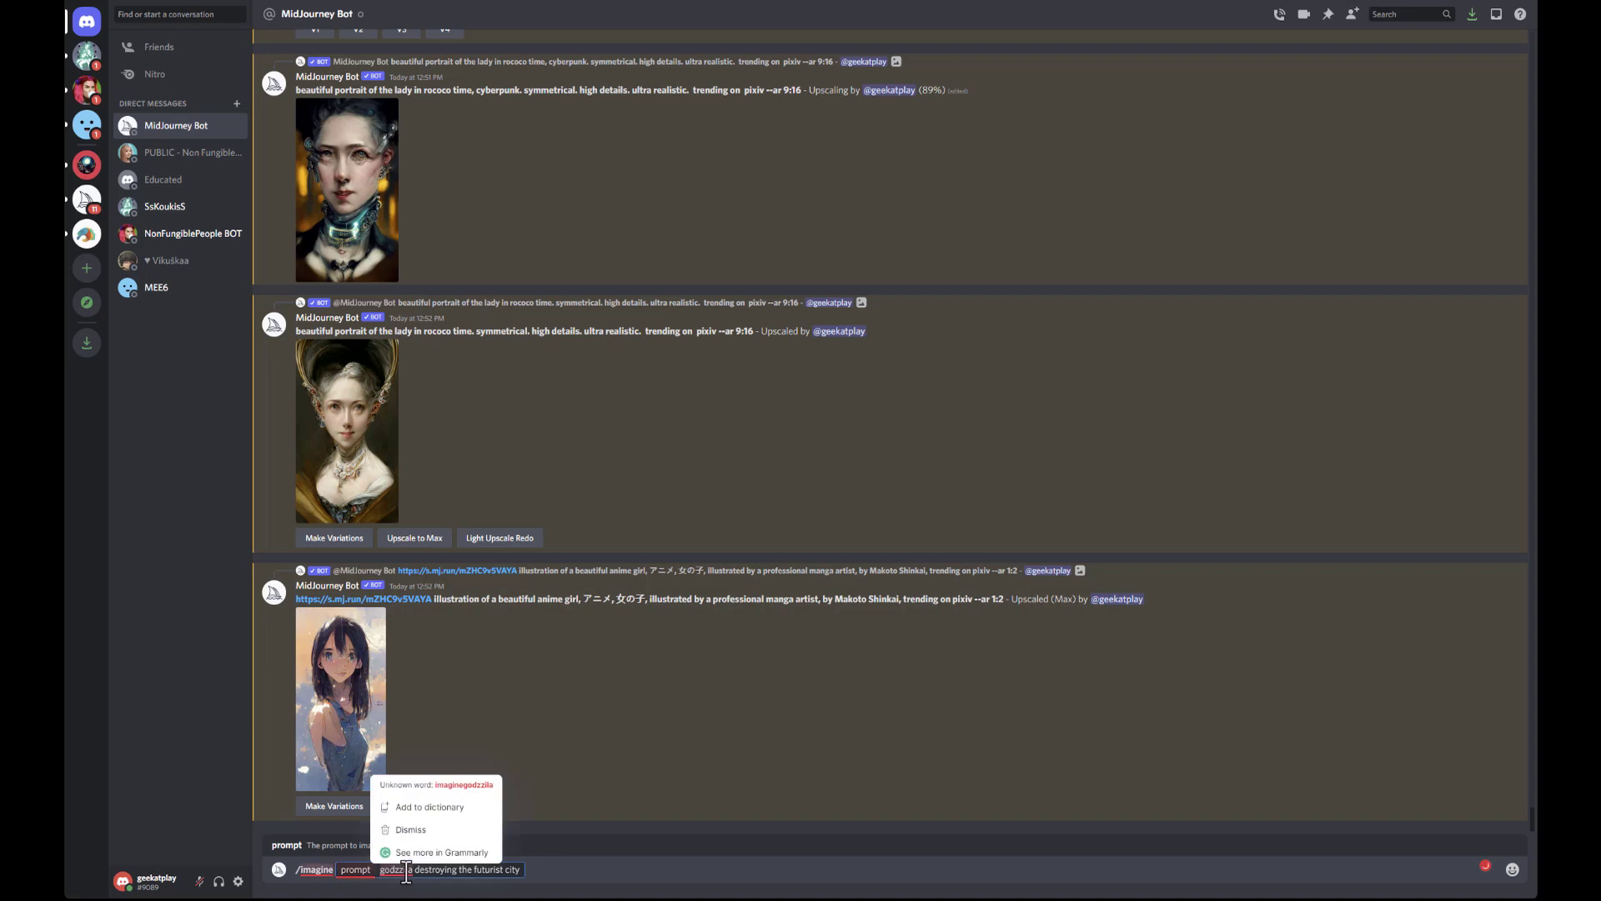
key(BackSpace)
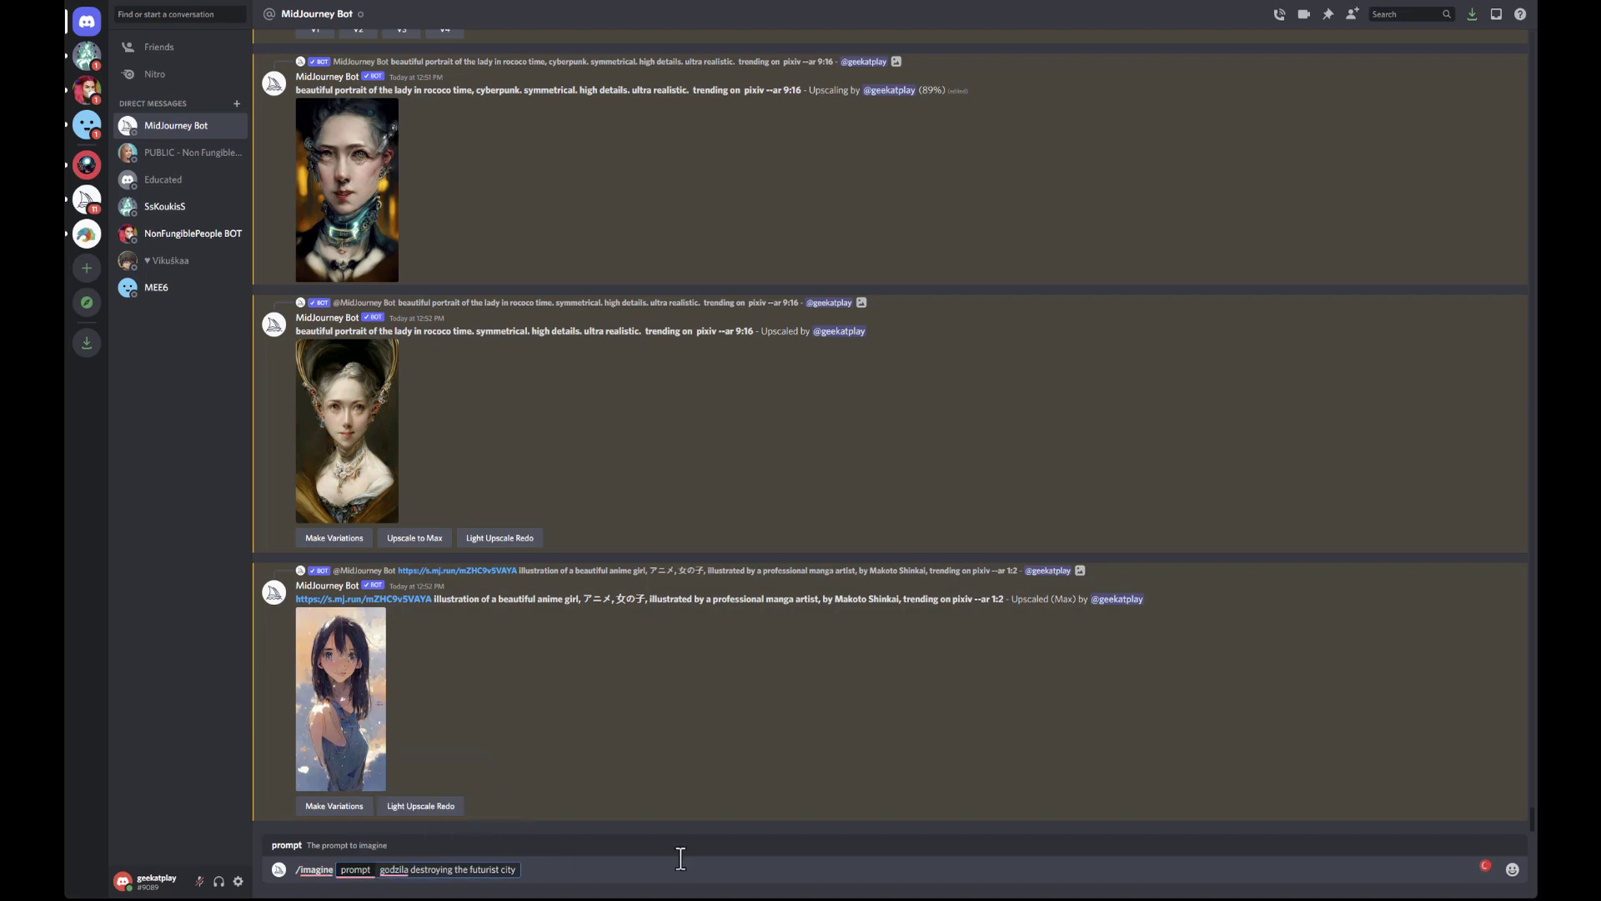
text(l)
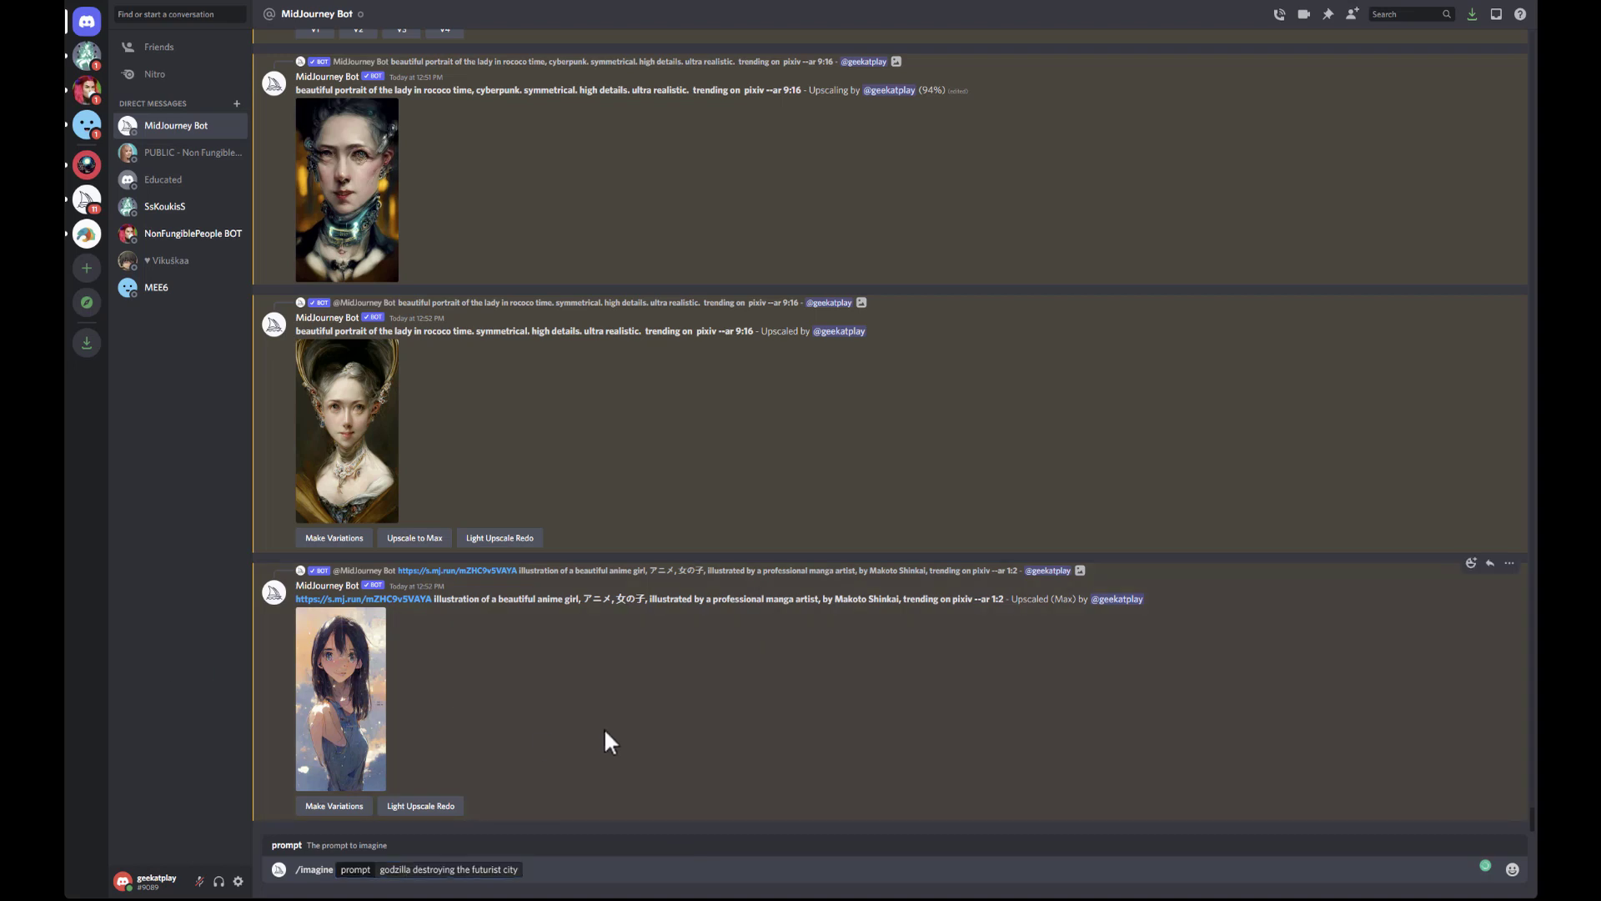
Step: Append ". depth of field." to the Godzilla prompt
scroll(604, 728, up, 5)
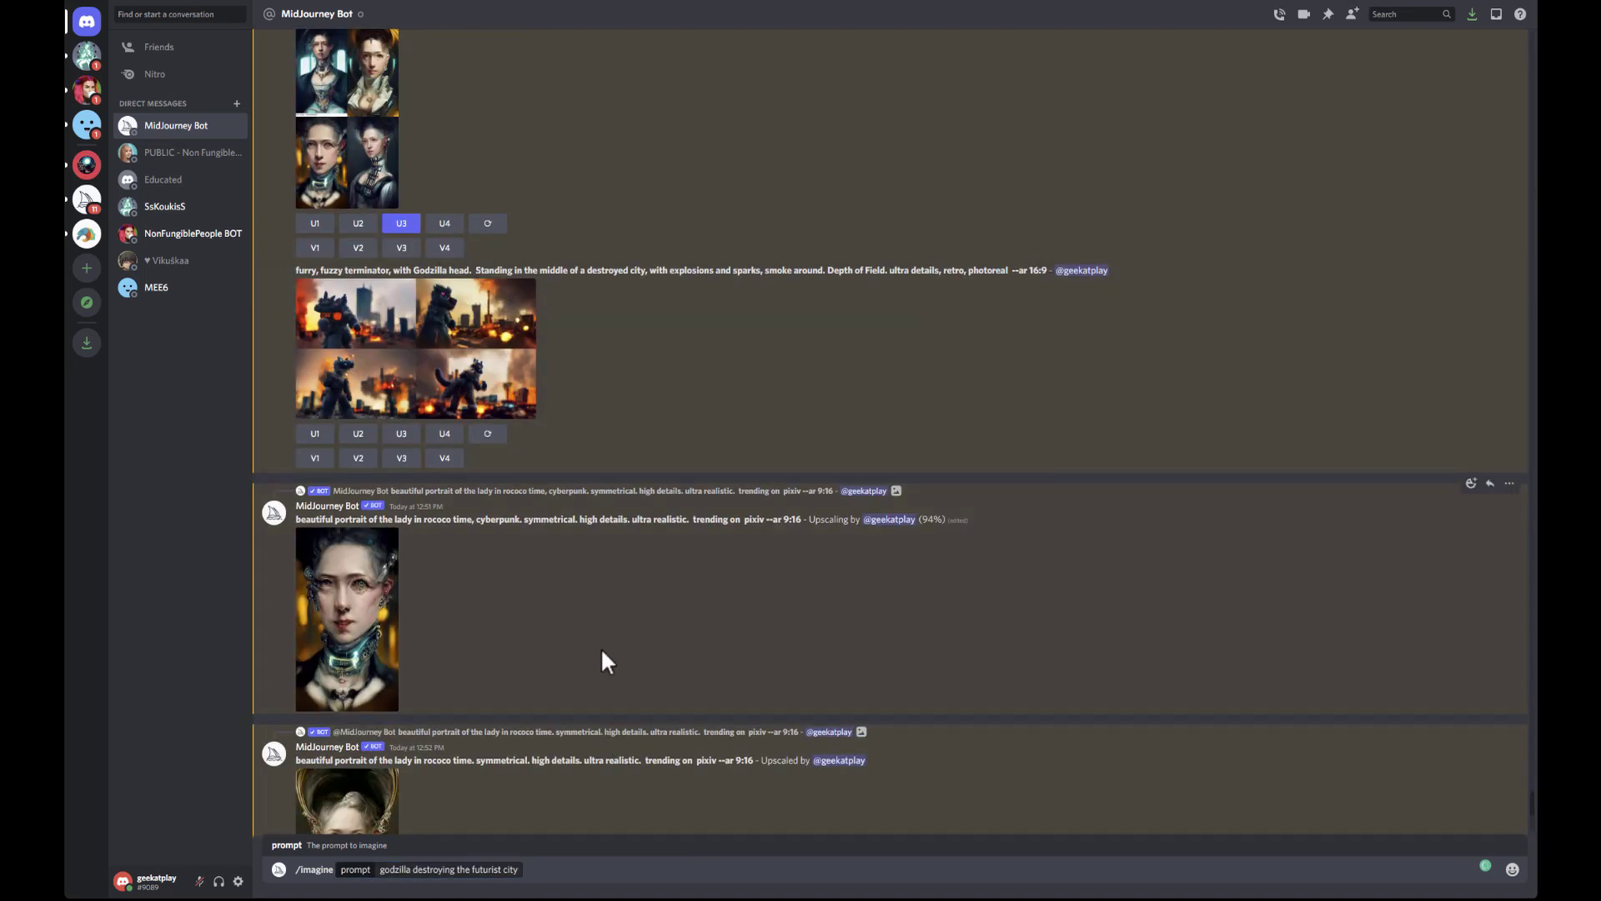
scroll(601, 650, down, 5)
click(522, 871)
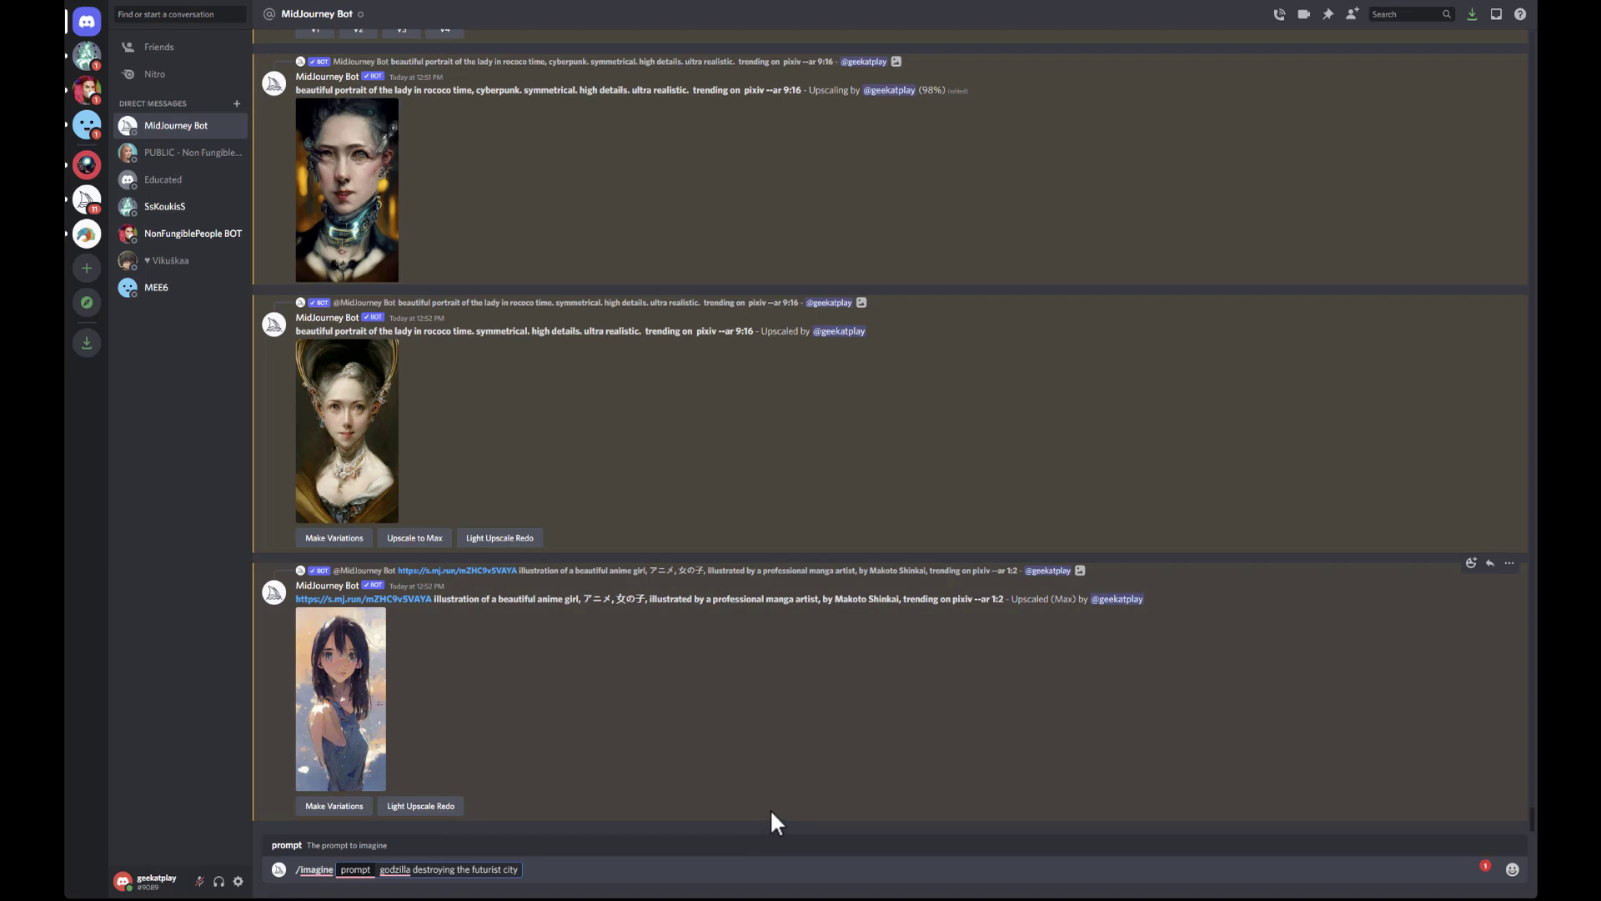
text(. depth of field)
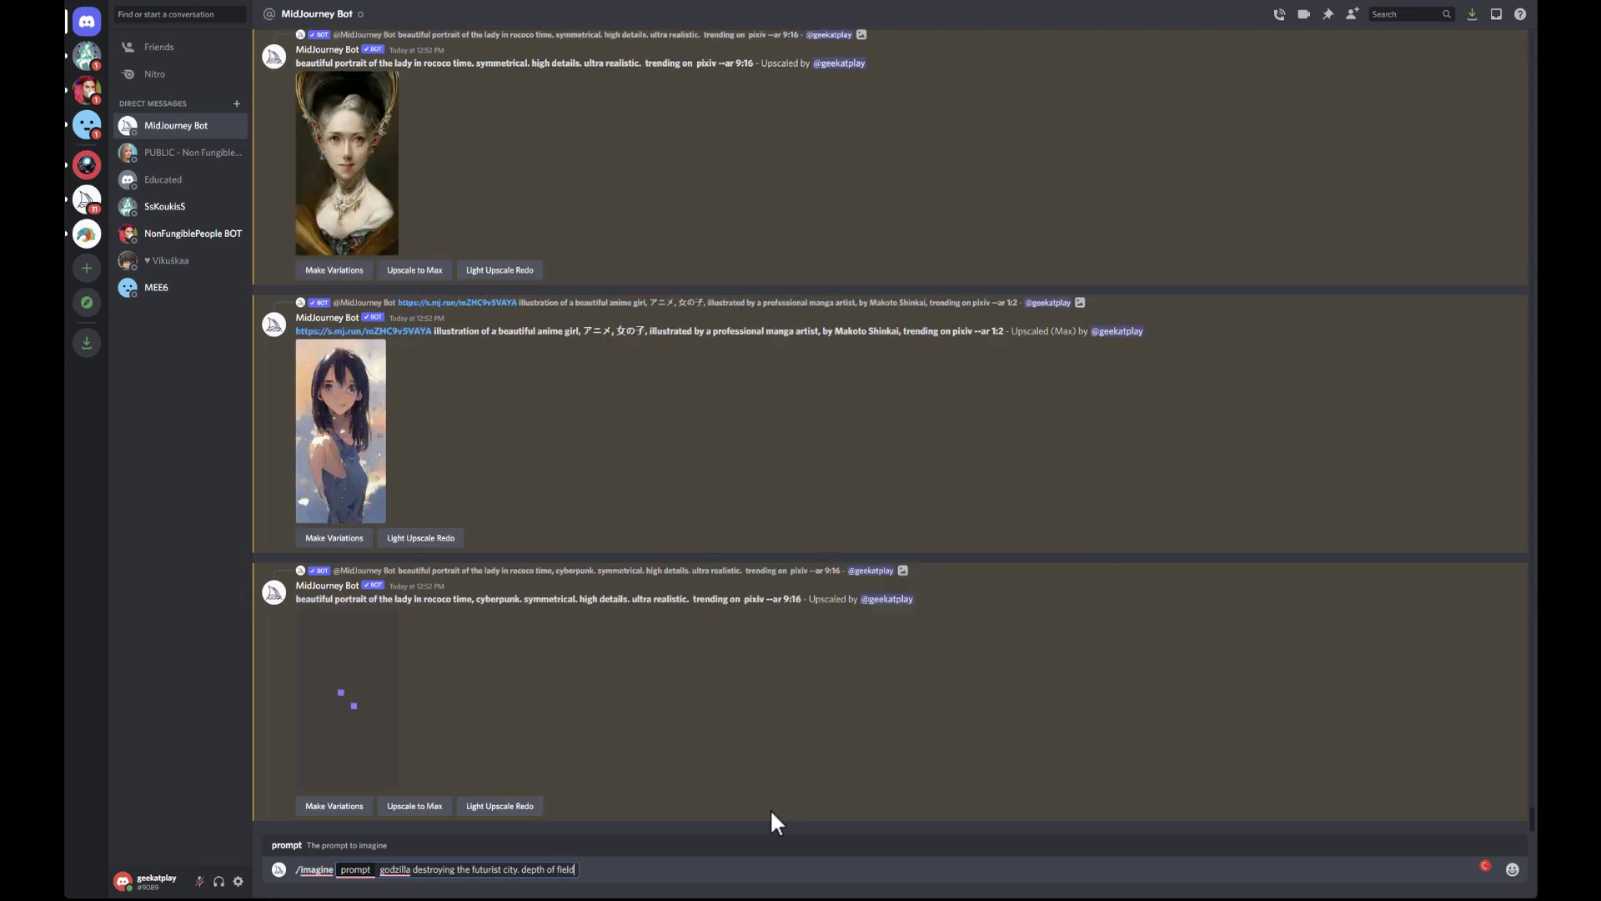
text(.)
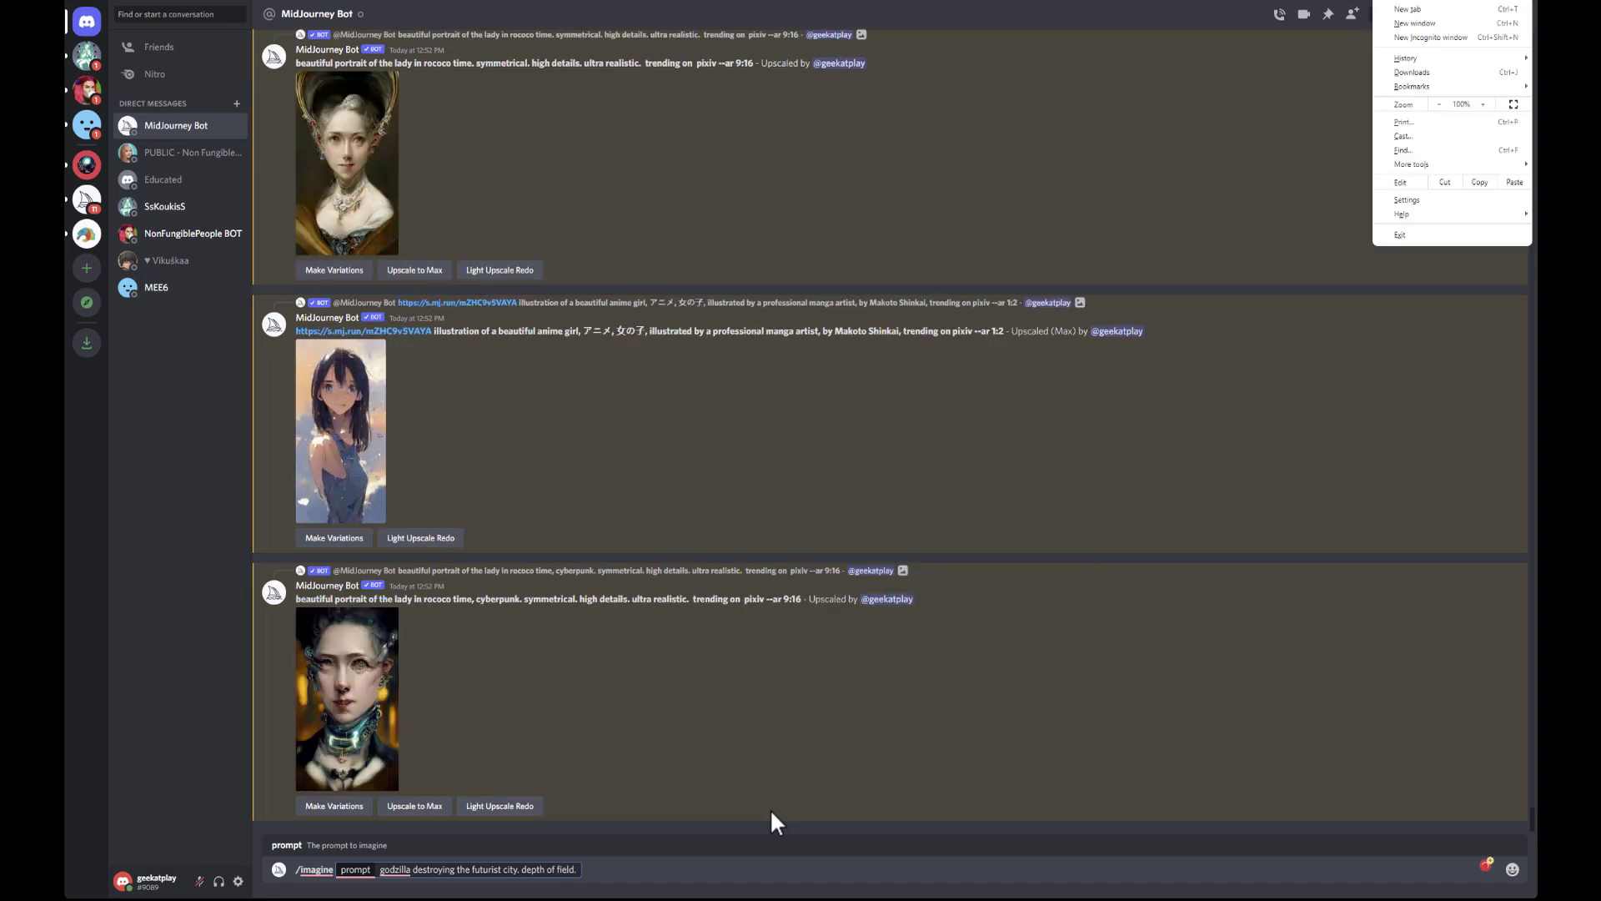
Step: Complete the prompt with "high details. photorealistic. artstation trending --ar 16:9" and submit it
click(1013, 587)
click(579, 872)
text(high d)
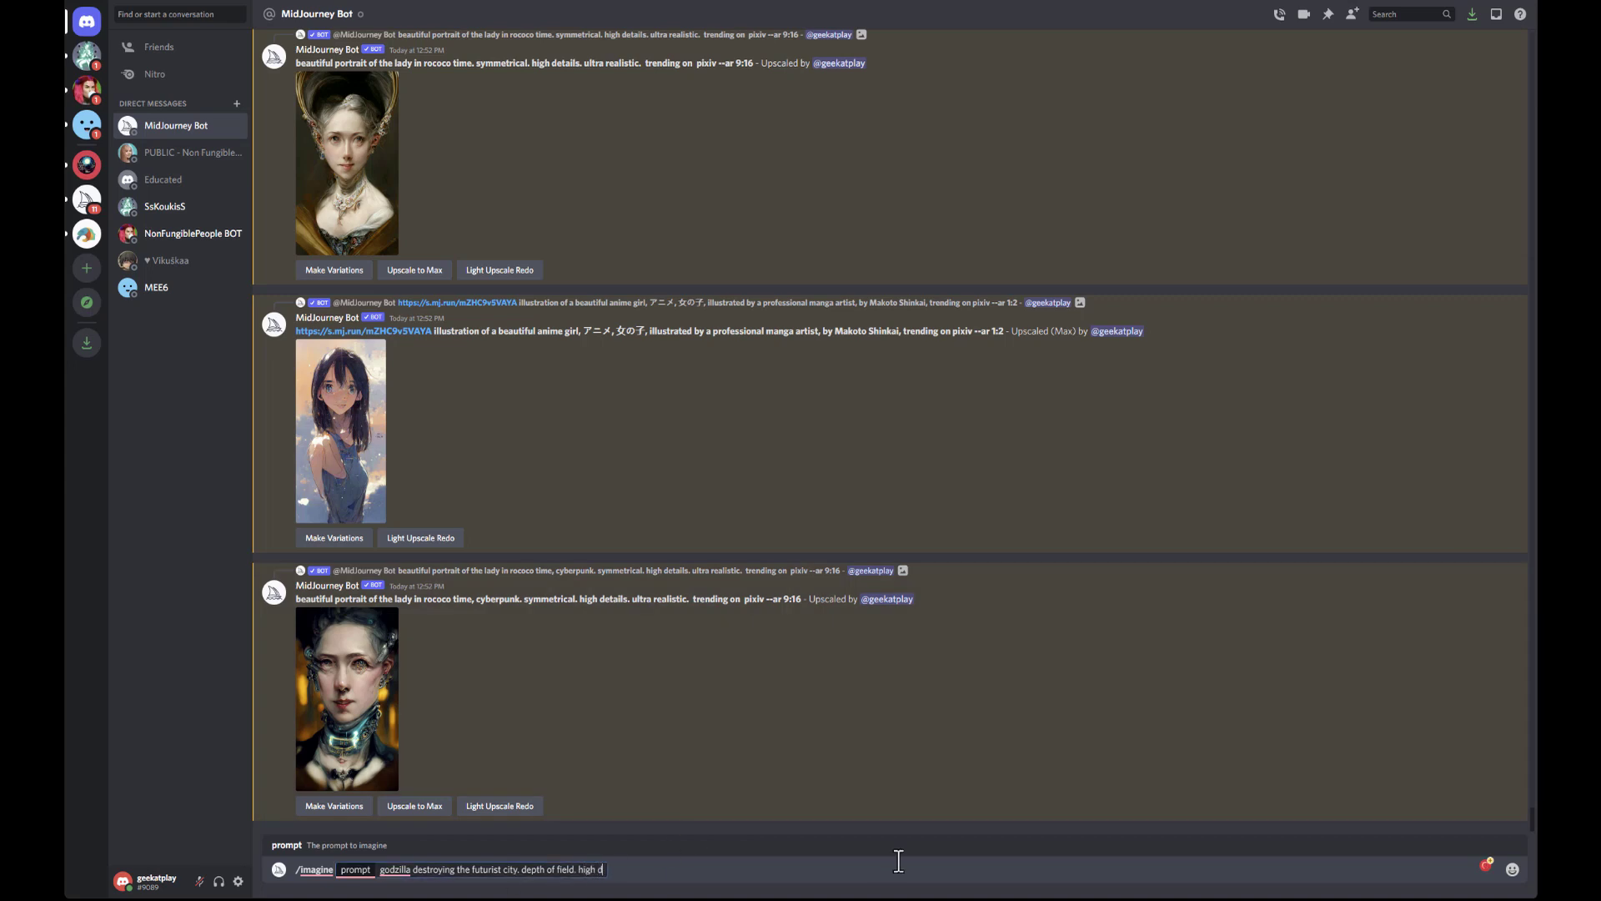
text(etails. photorealistic. t)
key(BackSpace)
text(artstation trending --ar 1)
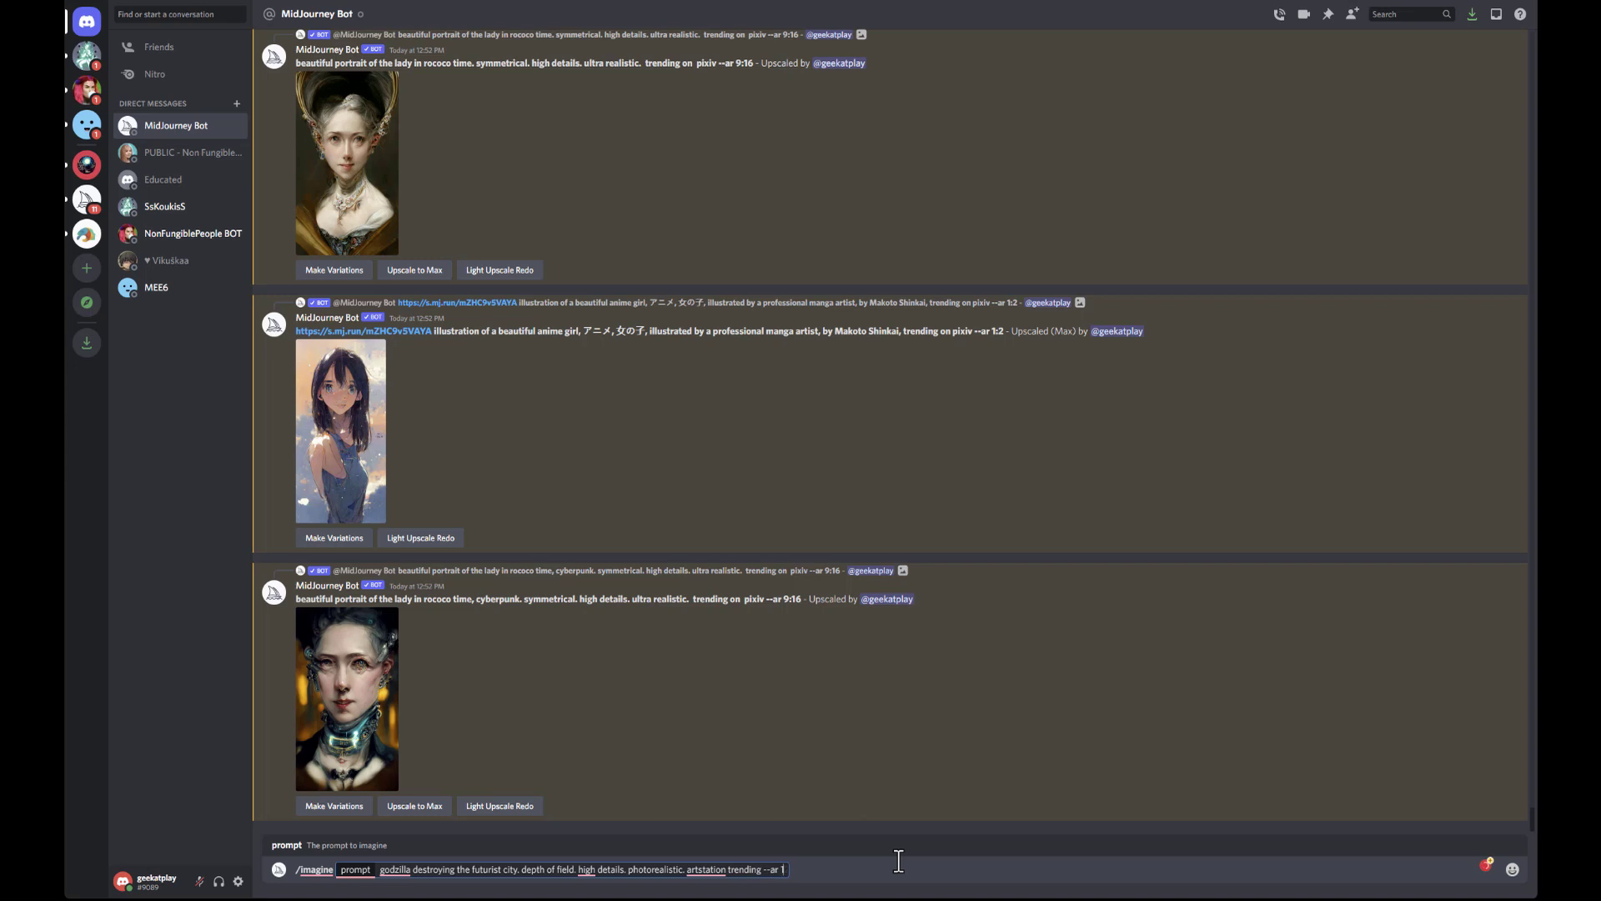
text(6:9)
key(Return)
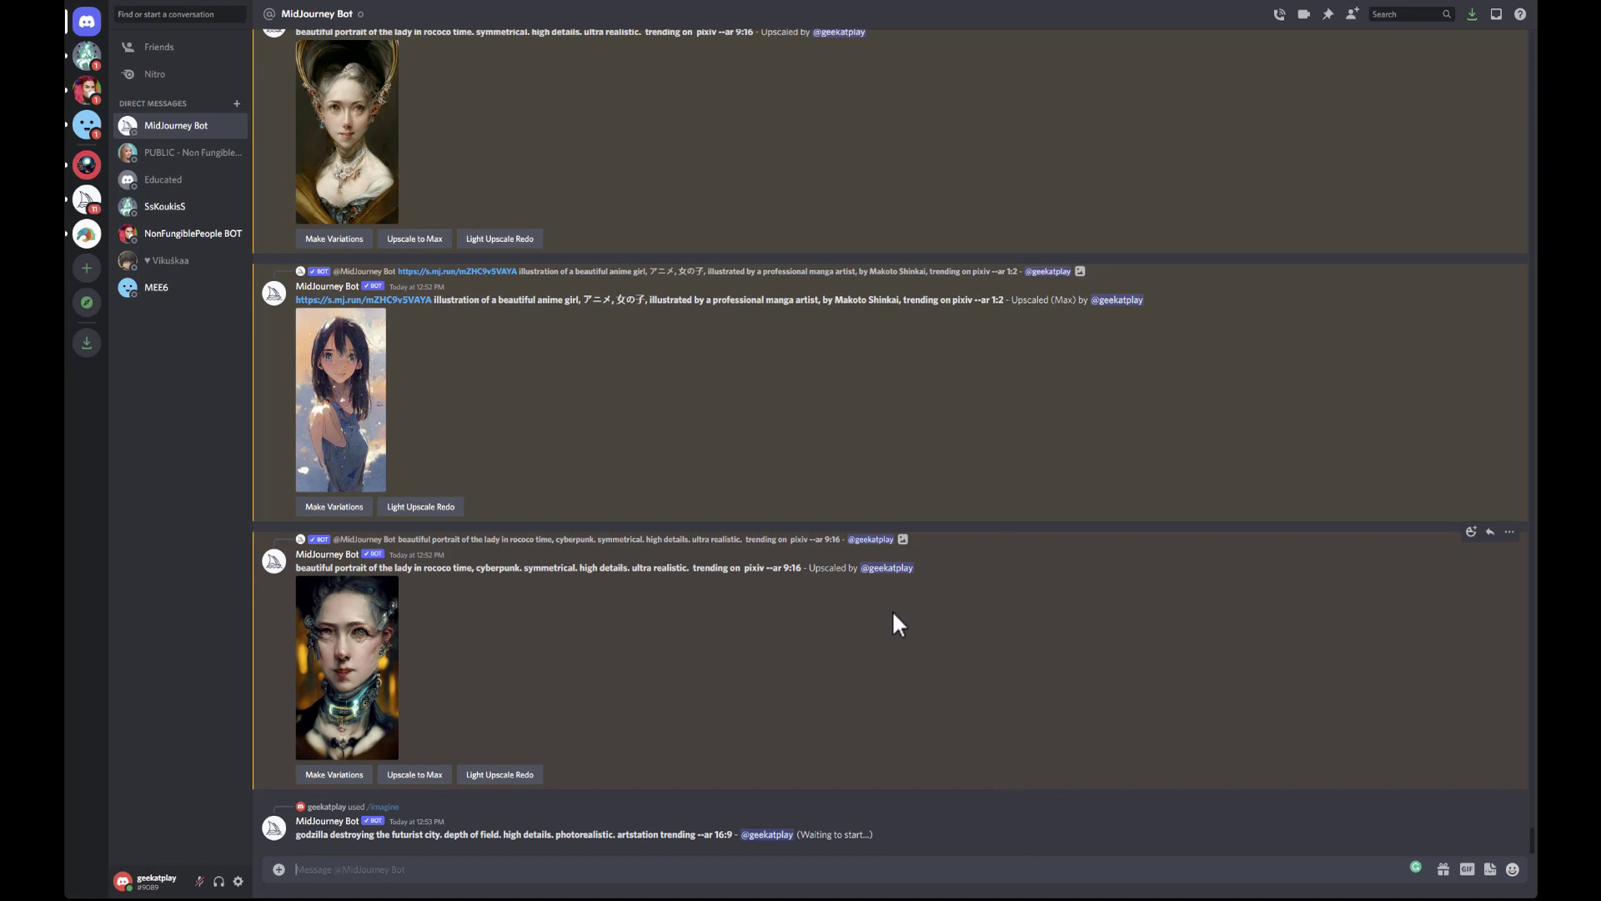
Step: Enlarge the upscaled plain rococo lady portrait to examine its details, and close the preview
scroll(458, 329, up, 2)
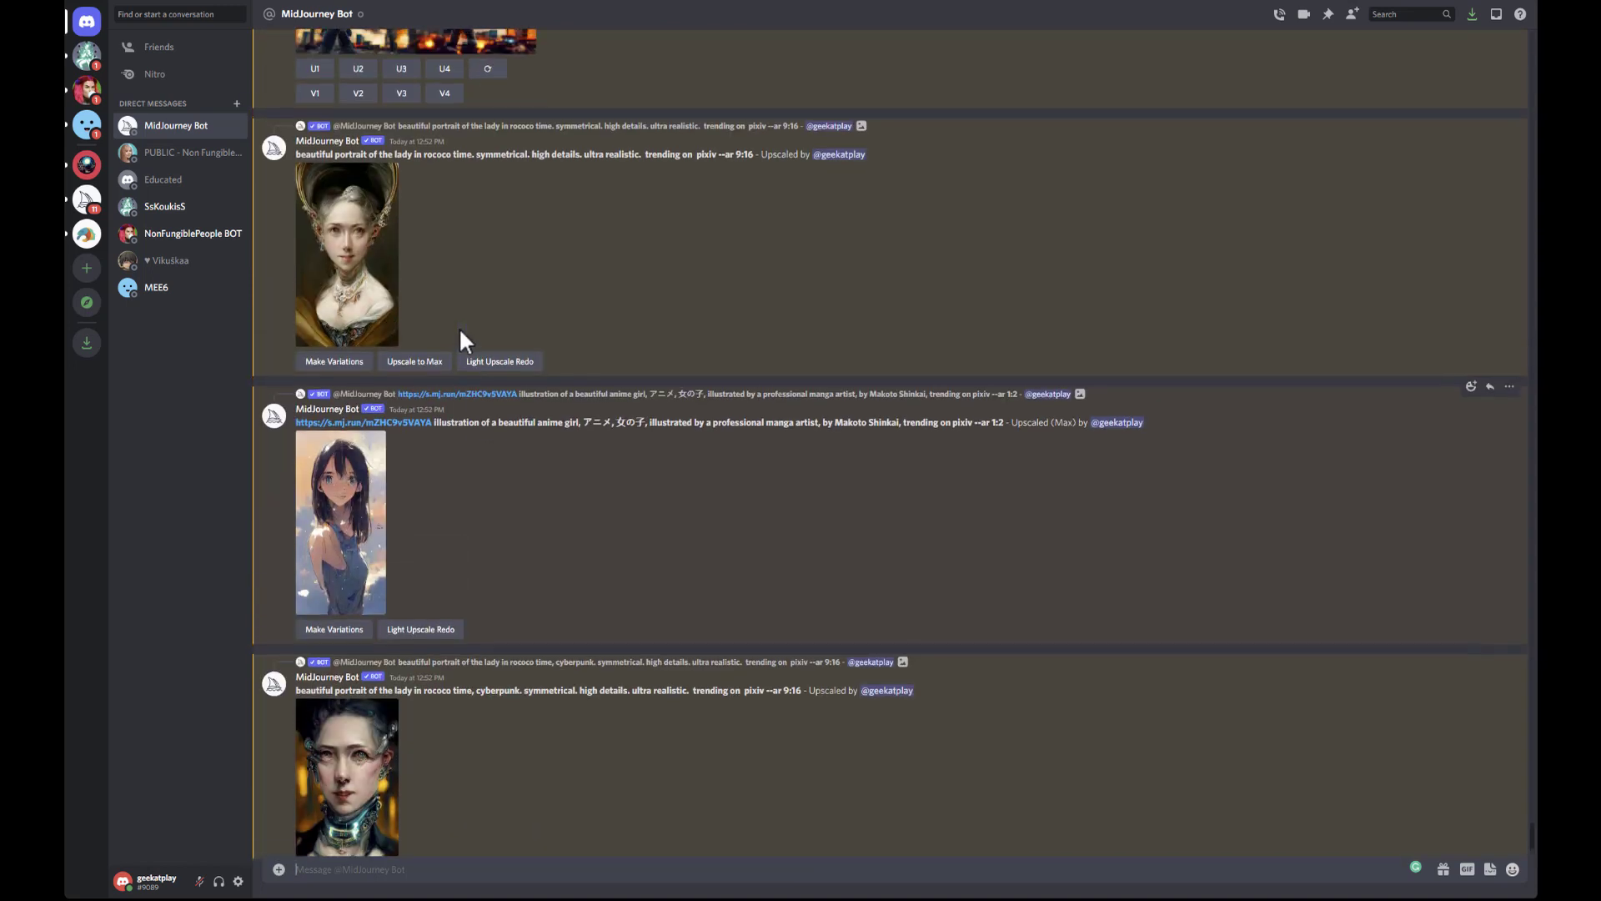
scroll(458, 338, up, 5)
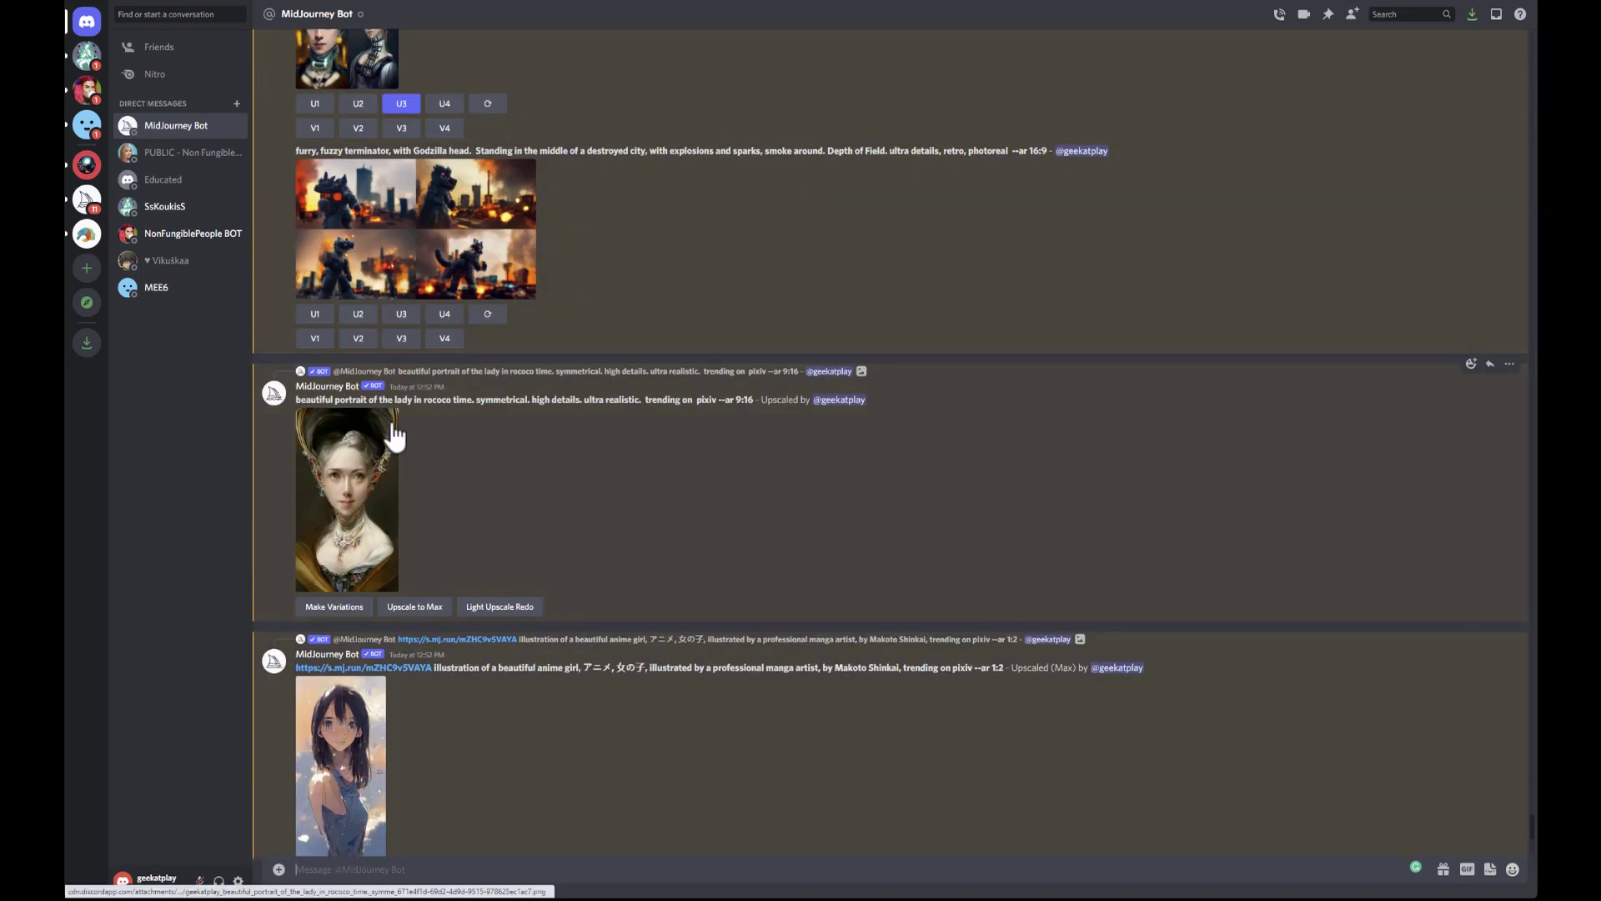
scroll(393, 429, up, 4)
scroll(435, 513, down, 4)
click(367, 479)
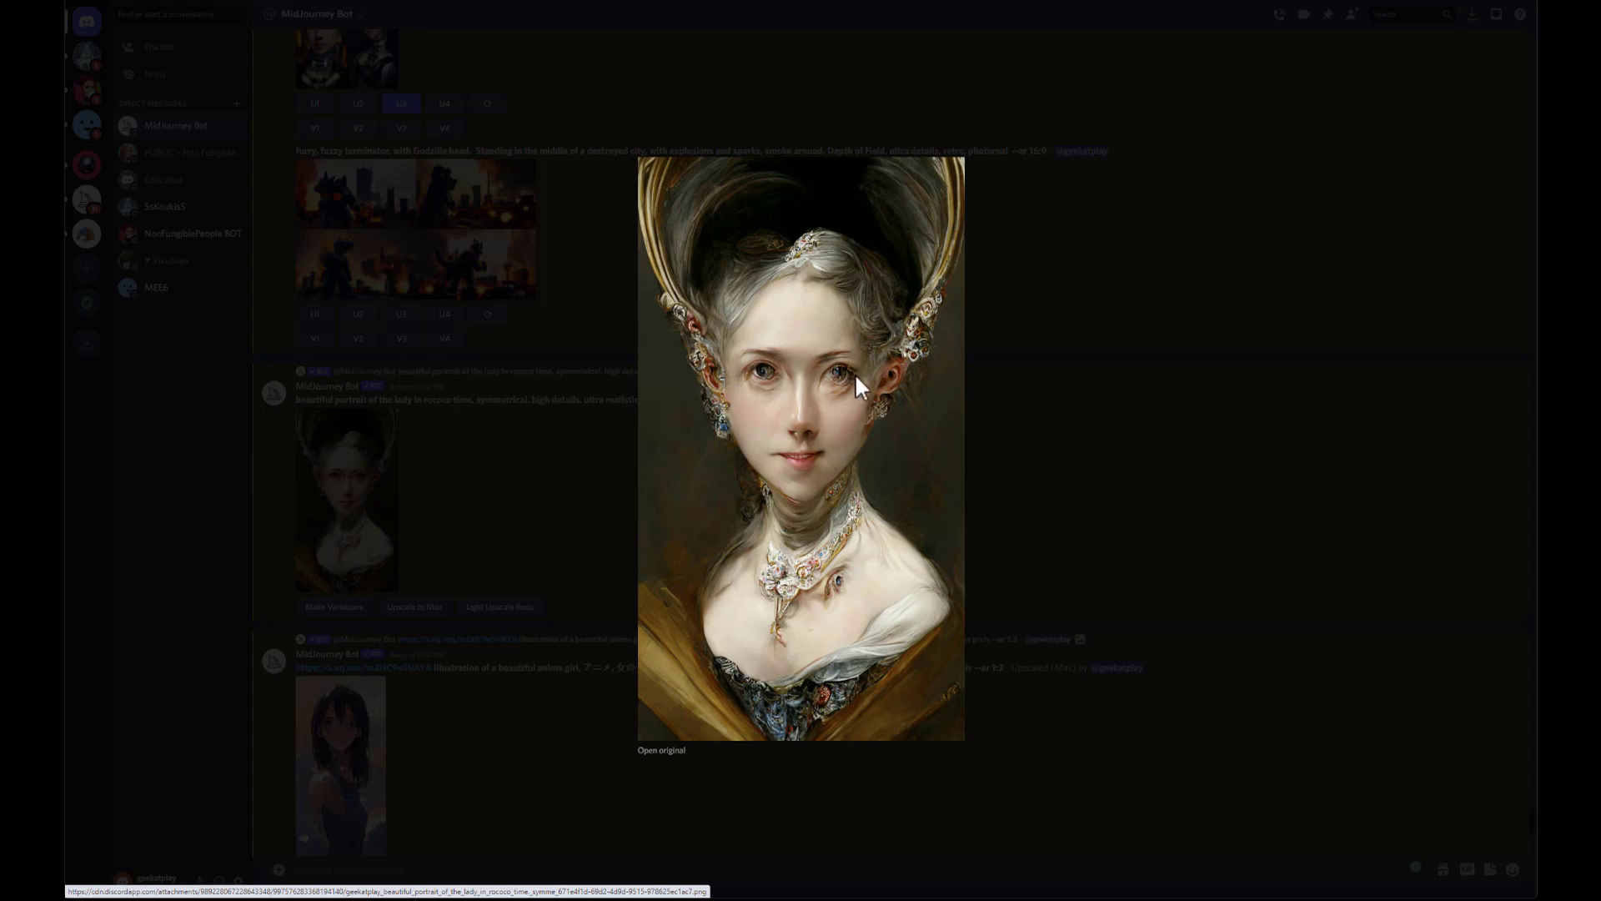
click(1046, 439)
Step: Examine the upscaled anime girl and the upscaled cyberpunk rococo portrait at larger size, closing each preview
scroll(426, 427, down, 4)
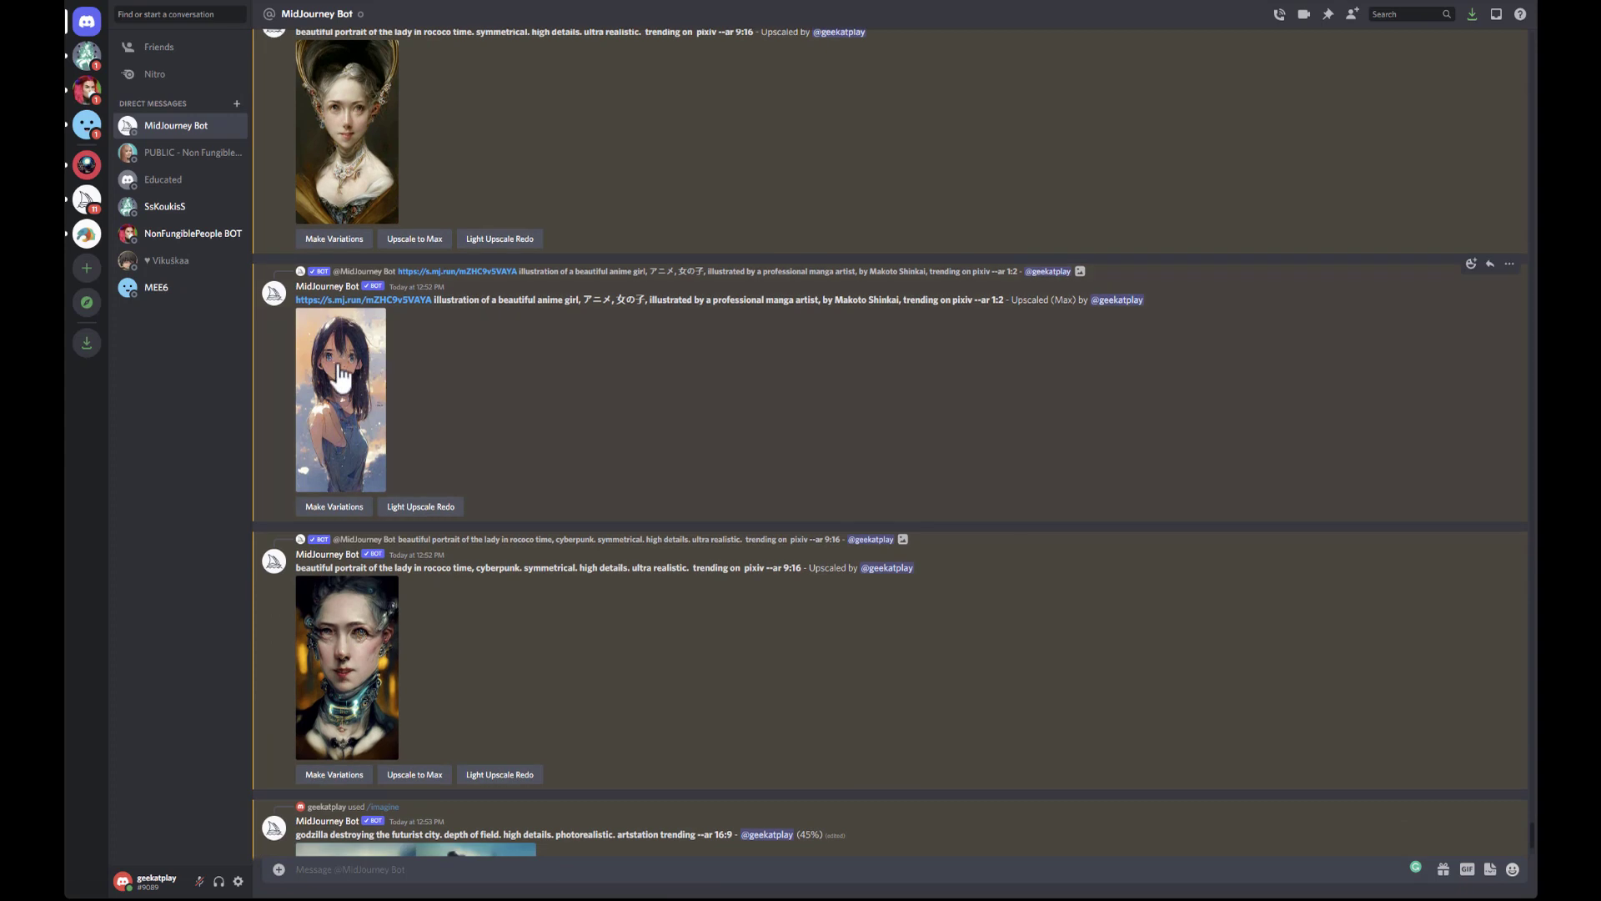
click(342, 400)
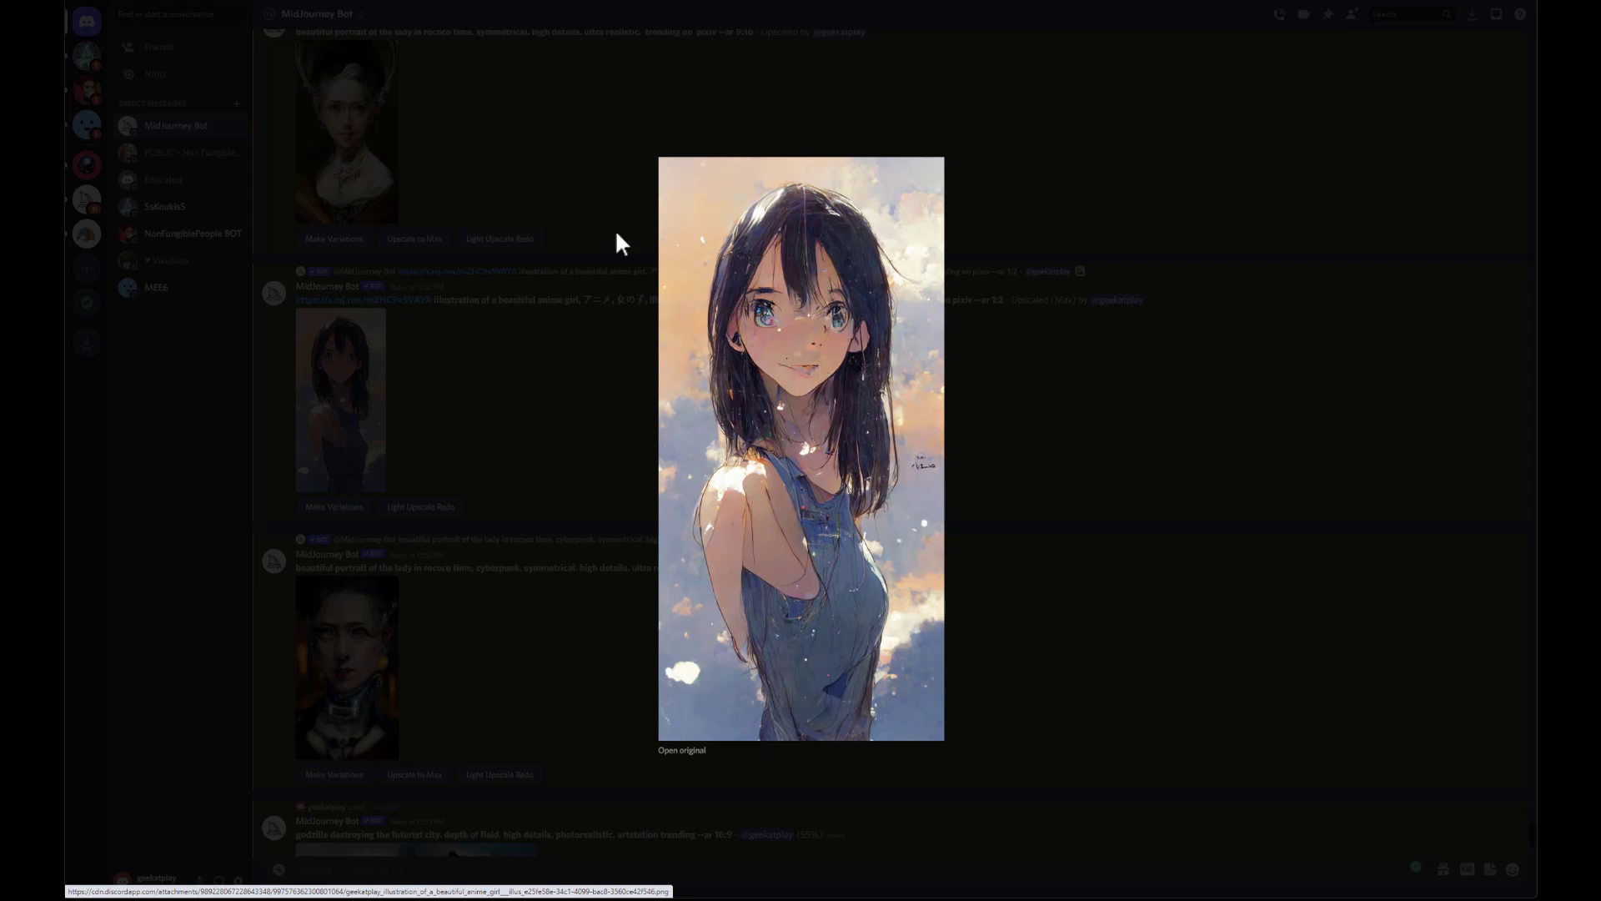
click(1137, 424)
click(367, 672)
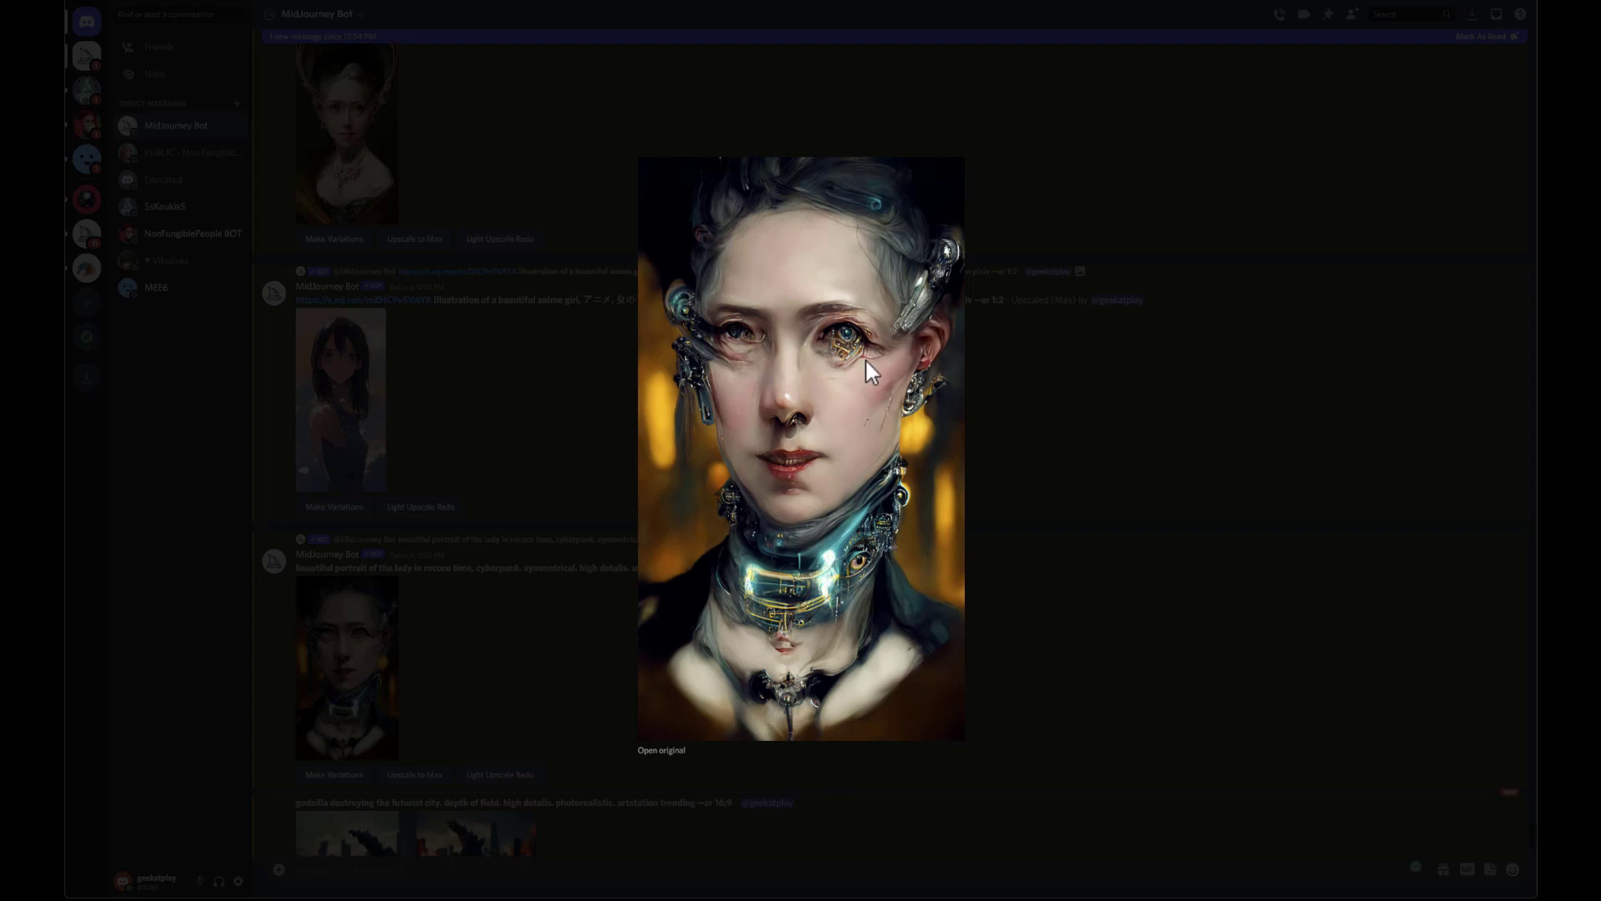
click(1035, 439)
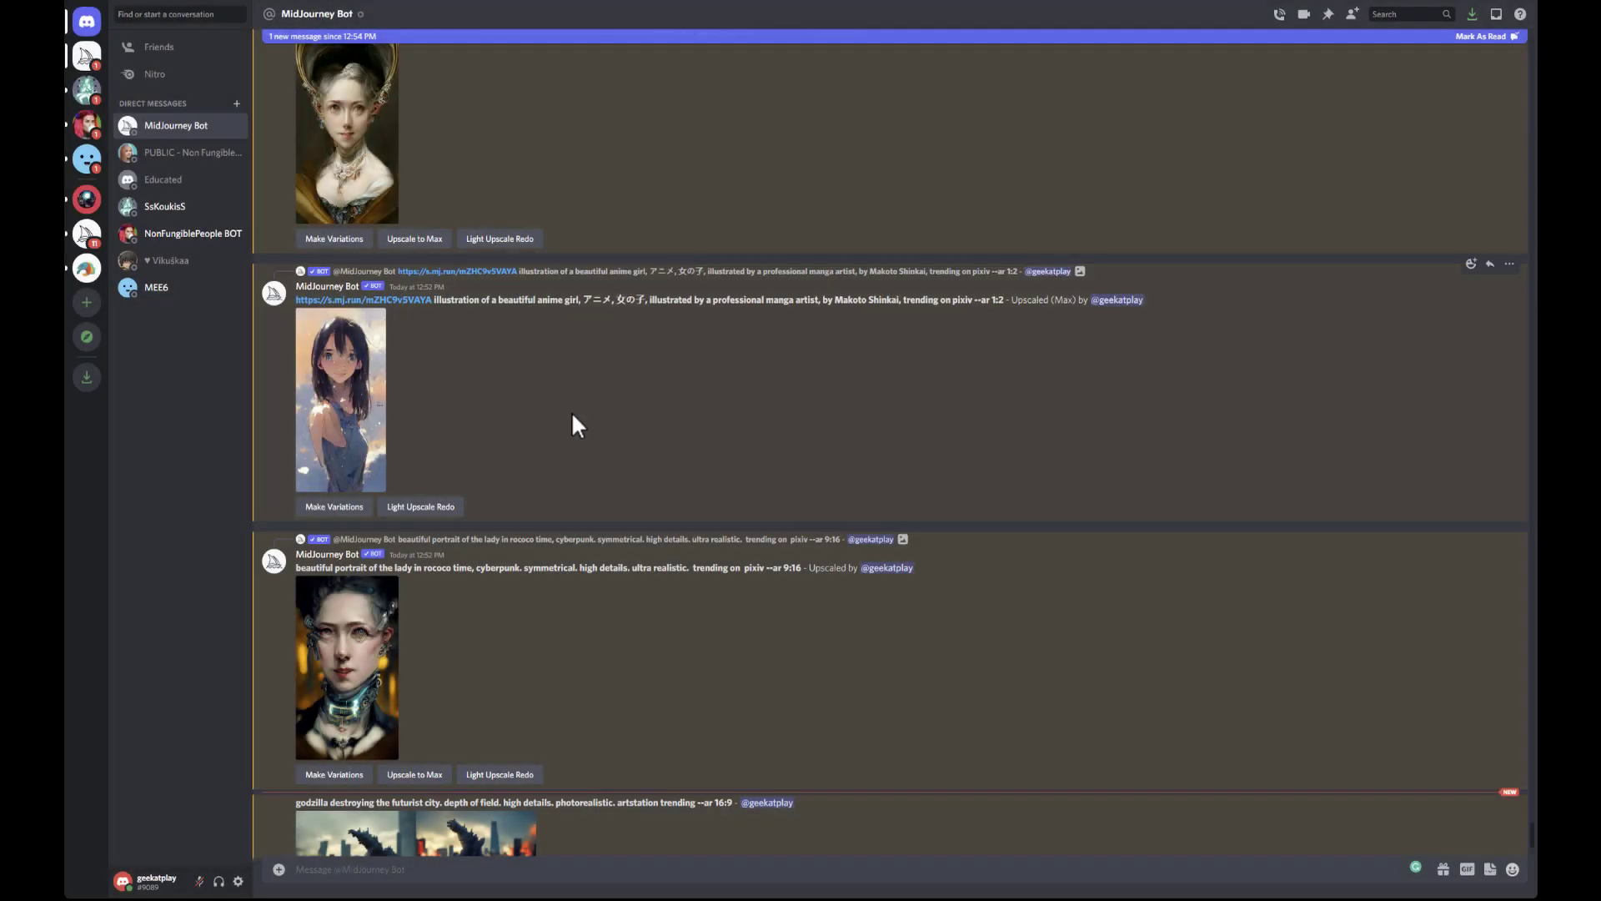
Step: Inspect the four Godzilla city images at larger size and request an upscale of the second one
scroll(627, 412, down, 2)
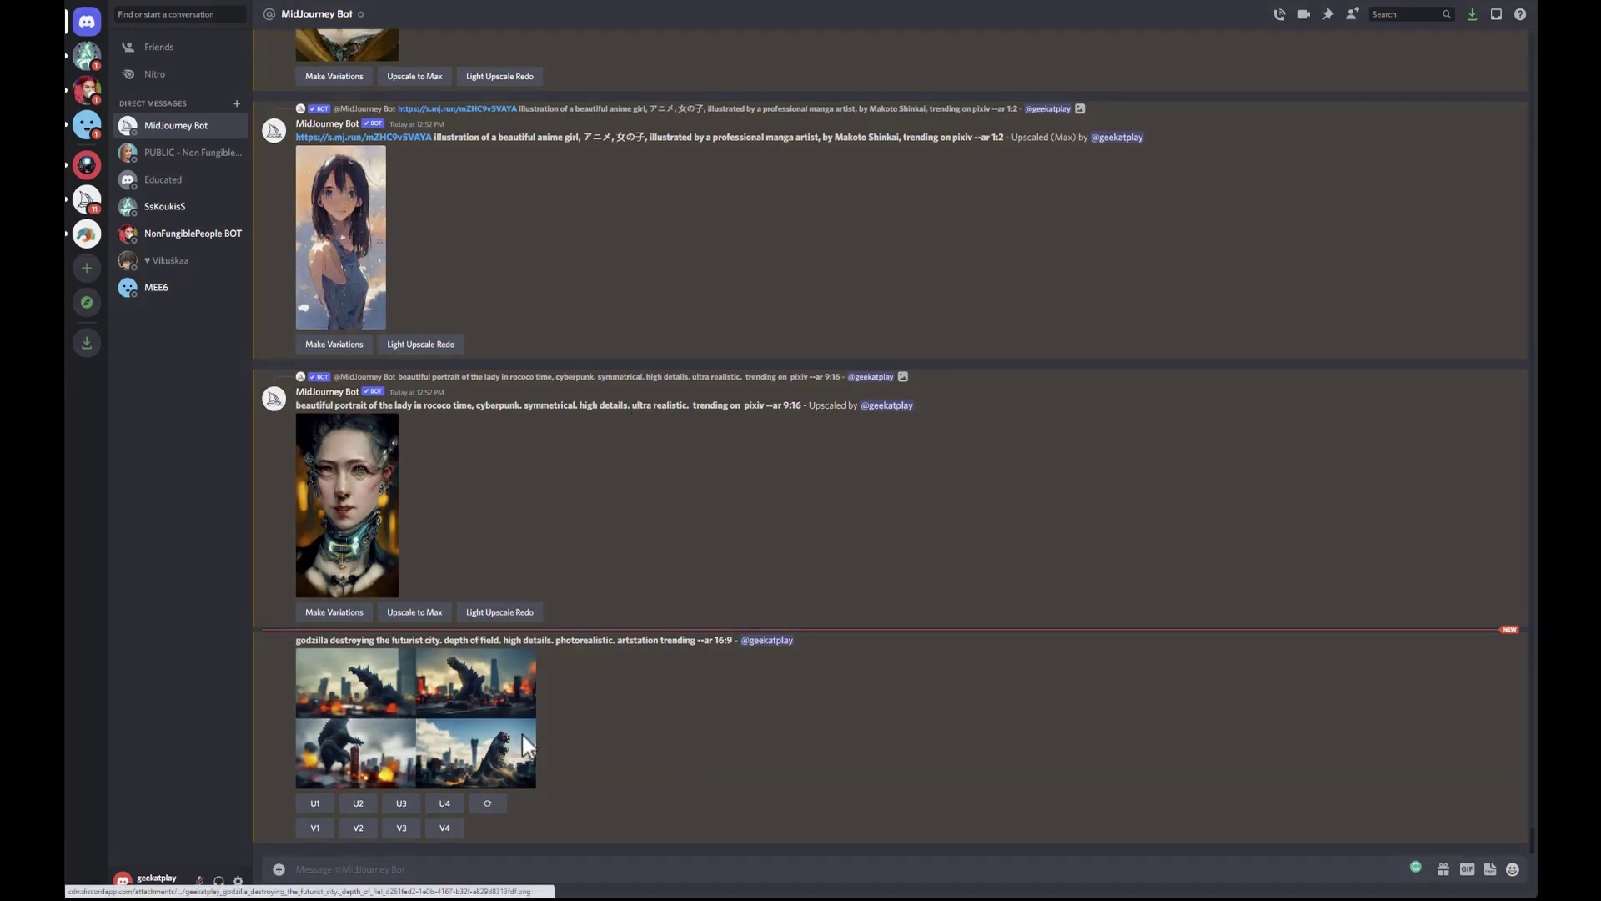
click(523, 737)
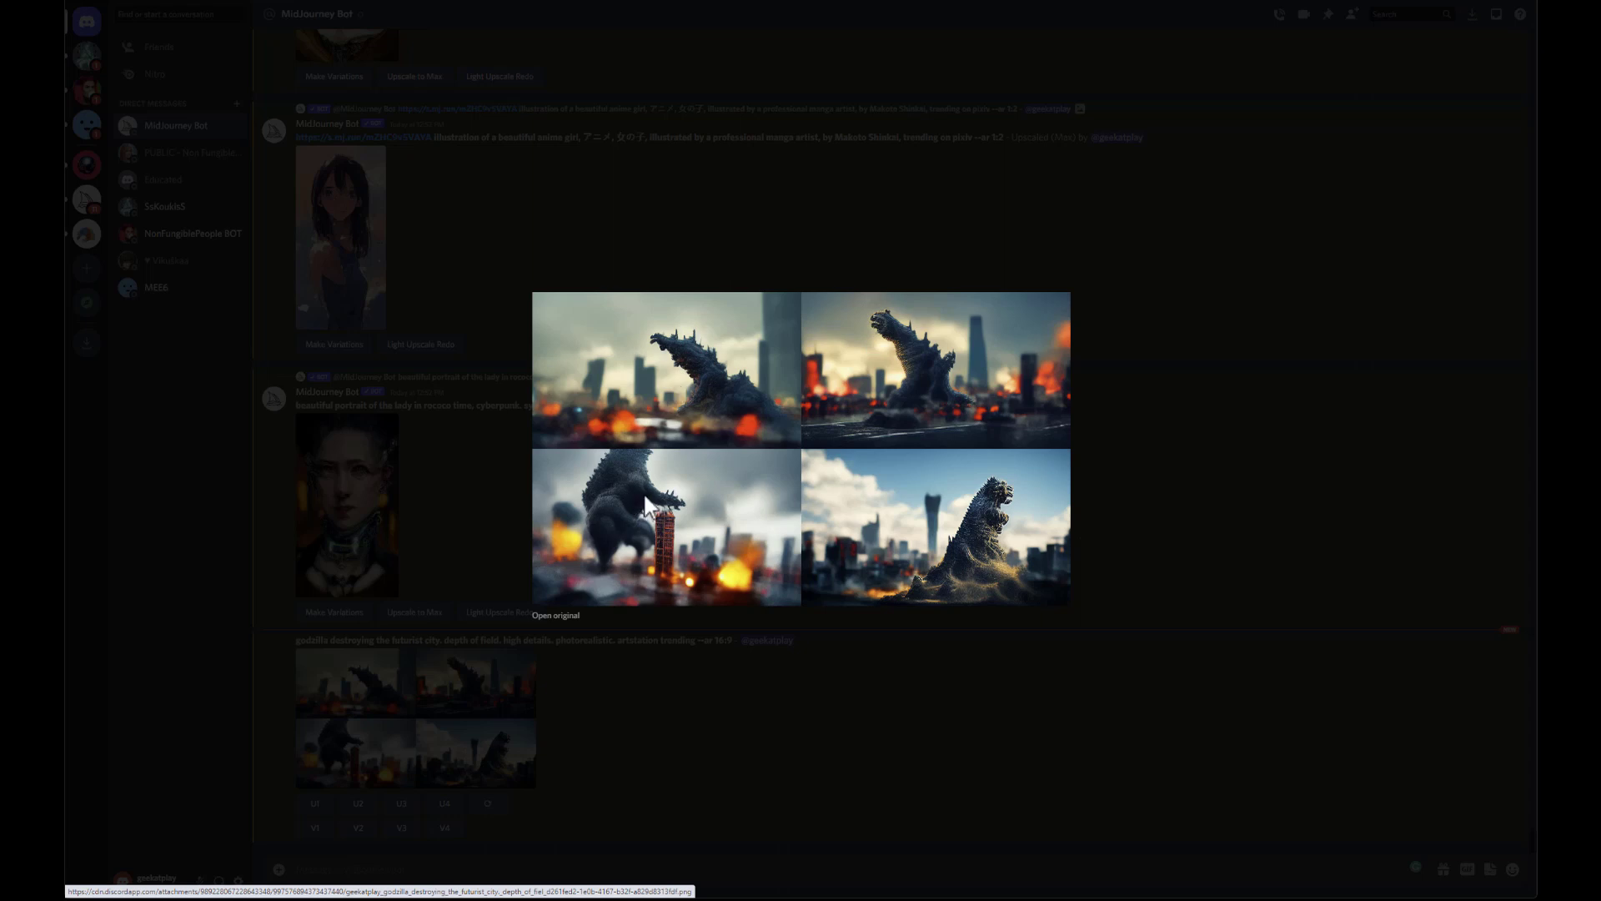
click(1145, 550)
click(358, 804)
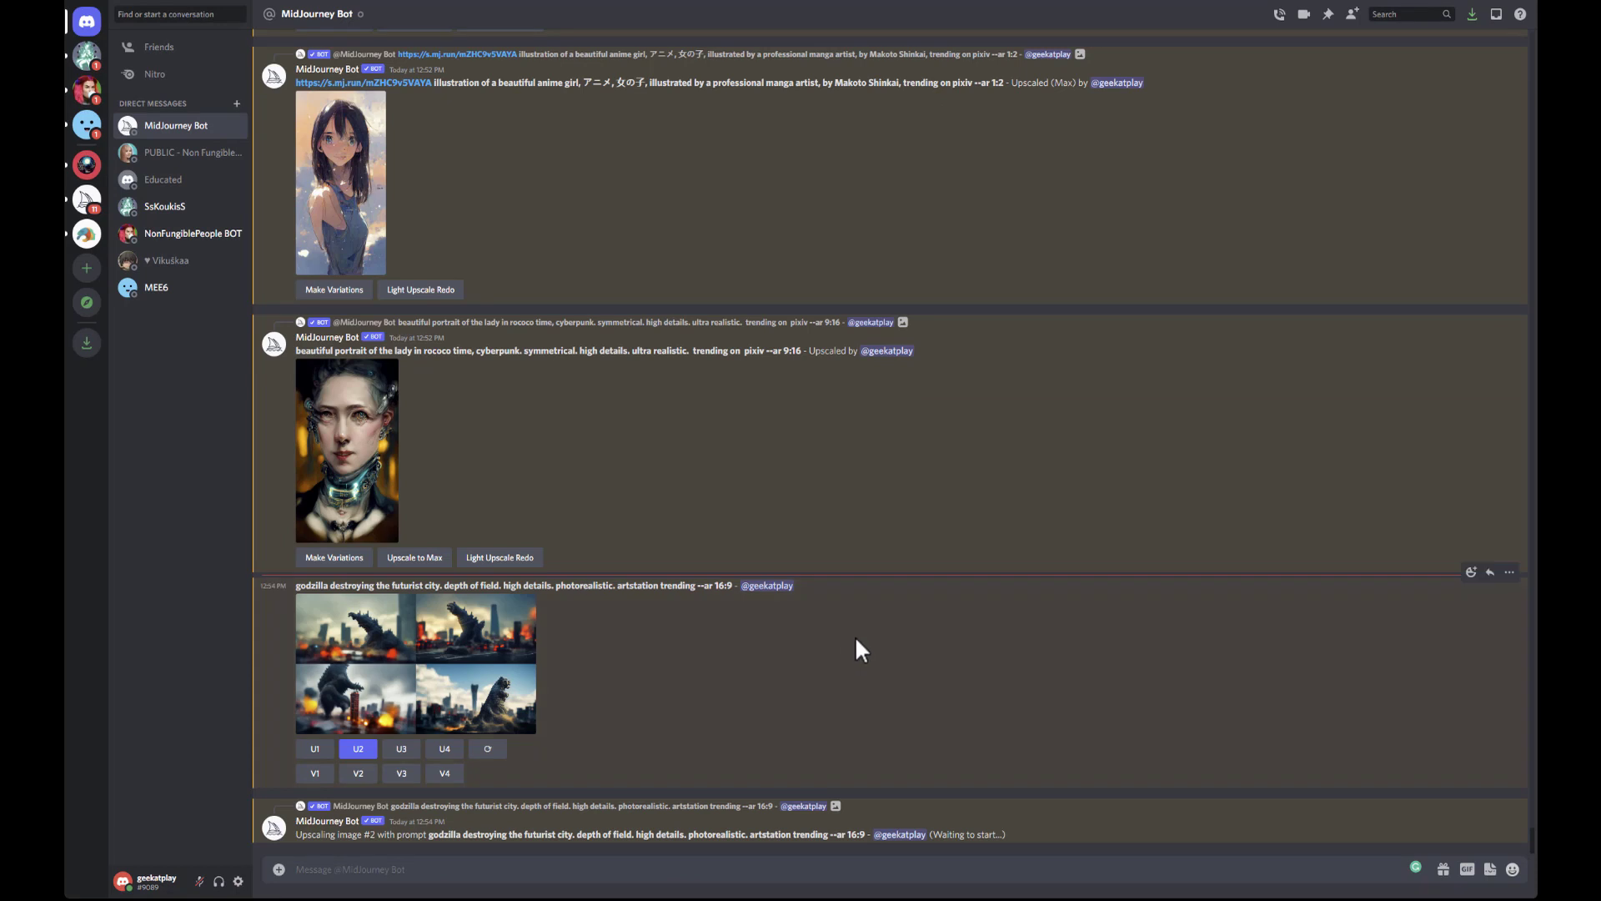
Step: Check the fast time remaining in the earlier account info message and return to the newest messages
scroll(658, 546, up, 7)
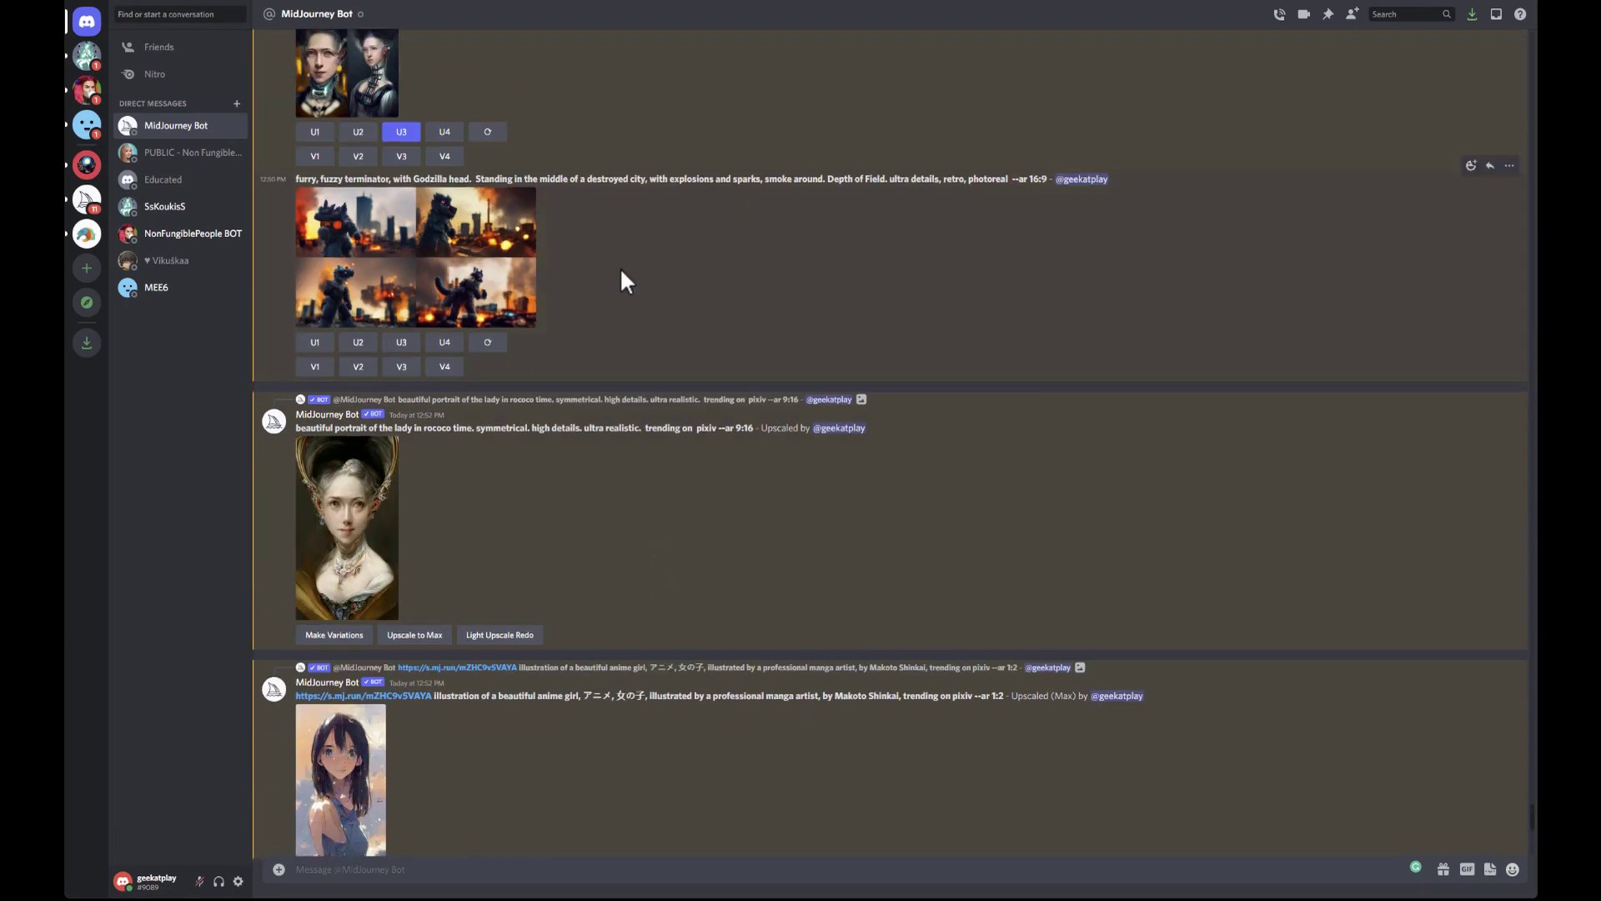
scroll(622, 272, up, 15)
scroll(740, 397, up, 7)
scroll(740, 396, down, 7)
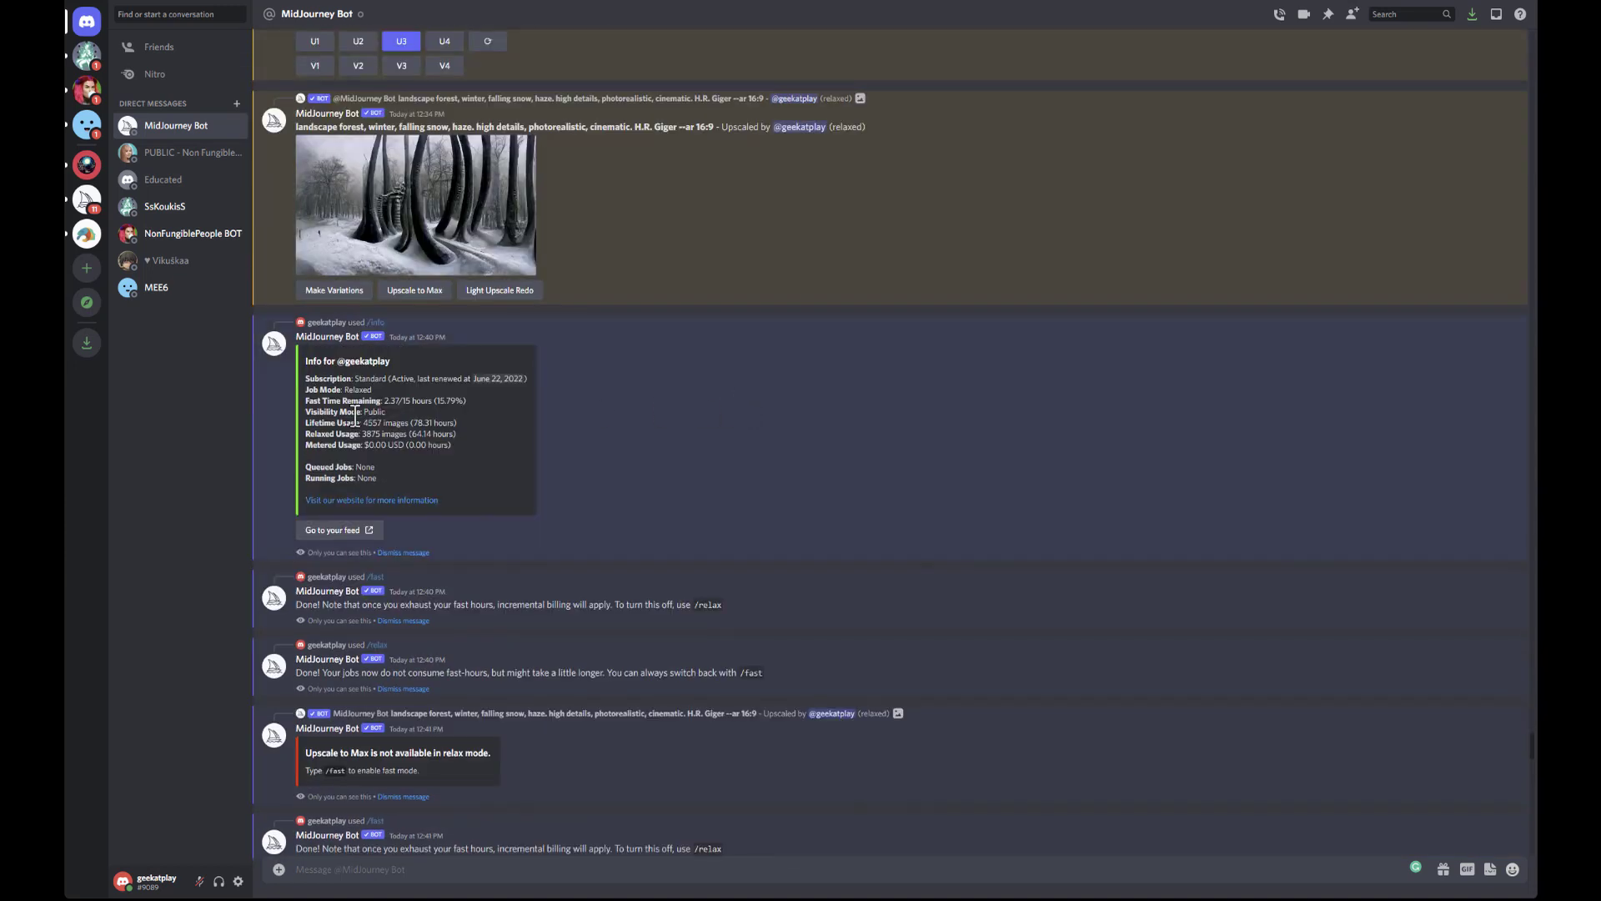
drag(382, 404, 400, 402)
scroll(765, 652, down, 20)
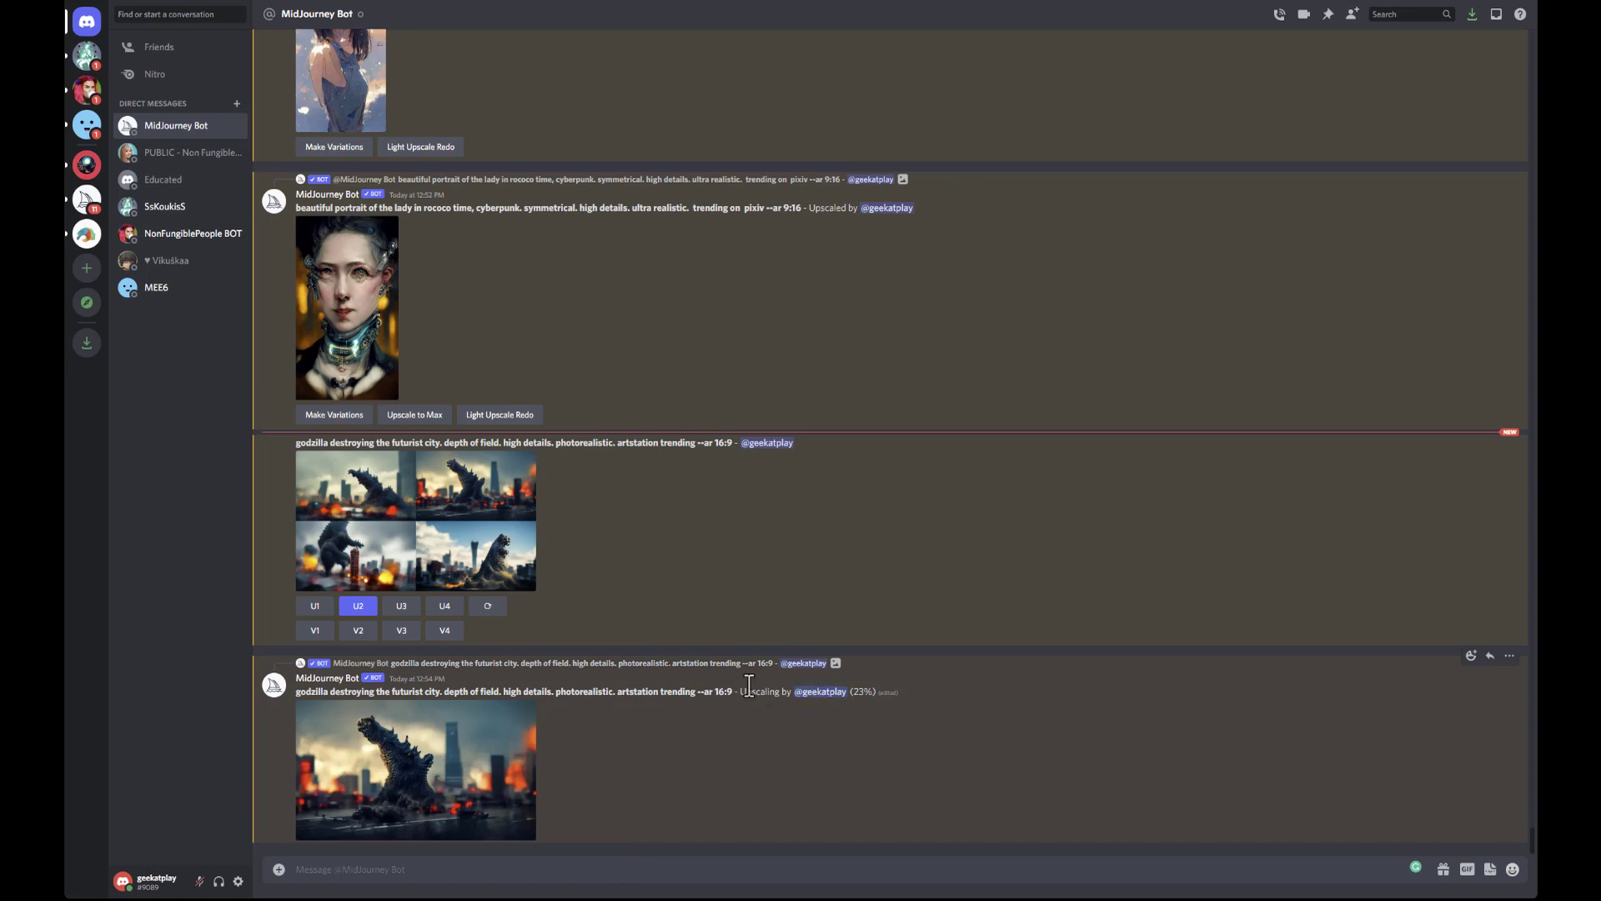
Step: Review the earlier anime girl grids and their variations, and return to the upscaled Godzilla image
scroll(597, 512, up, 15)
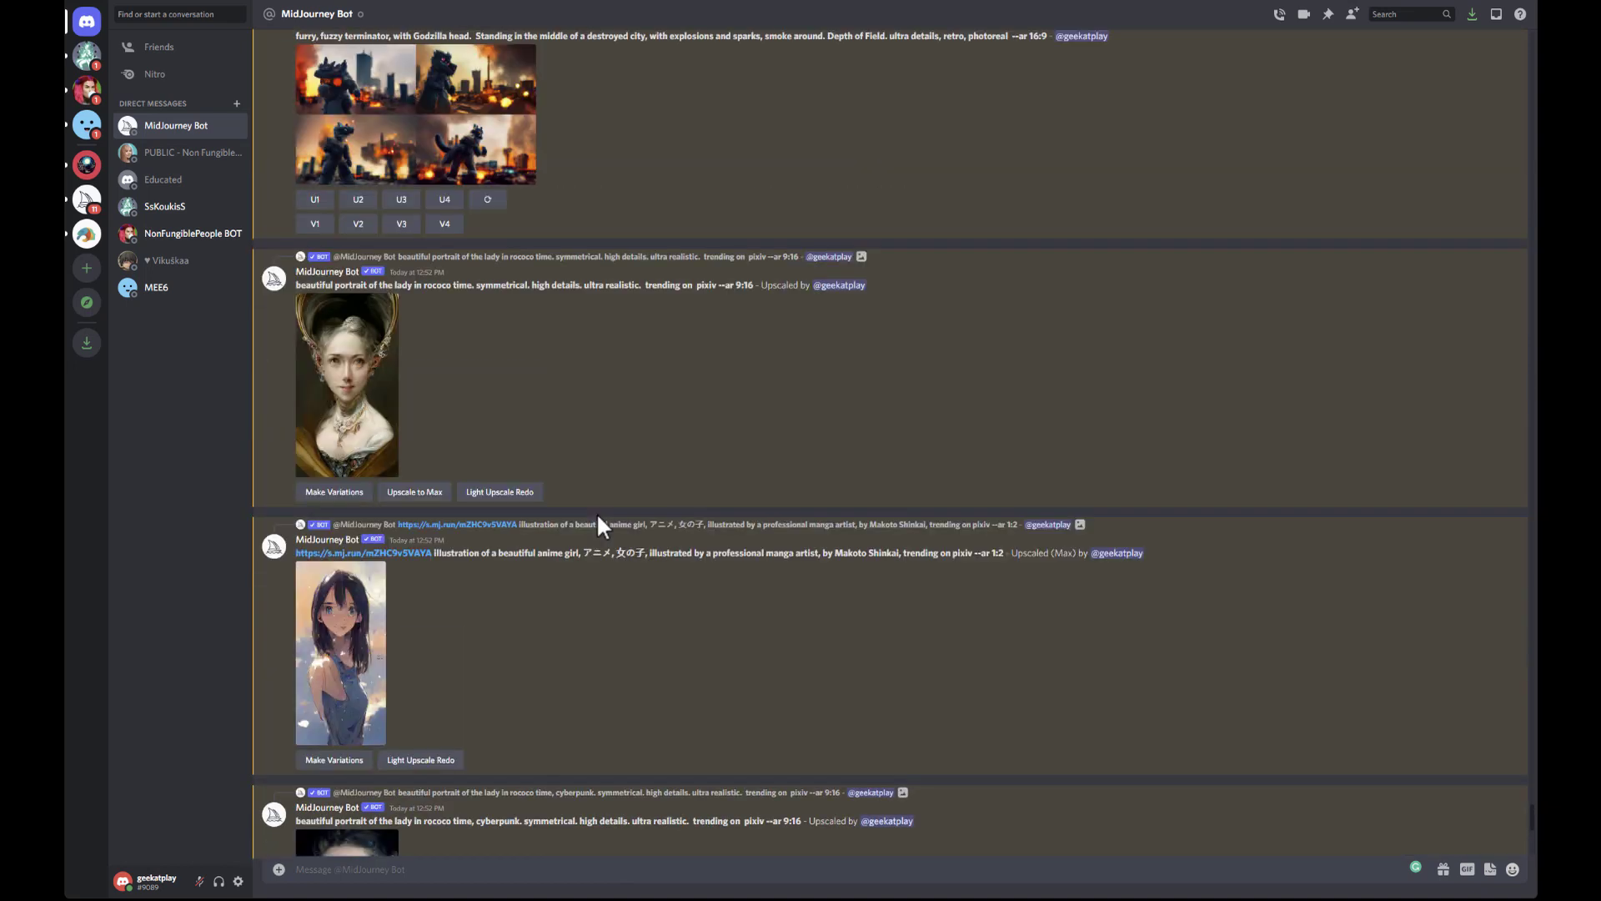
scroll(452, 403, up, 5)
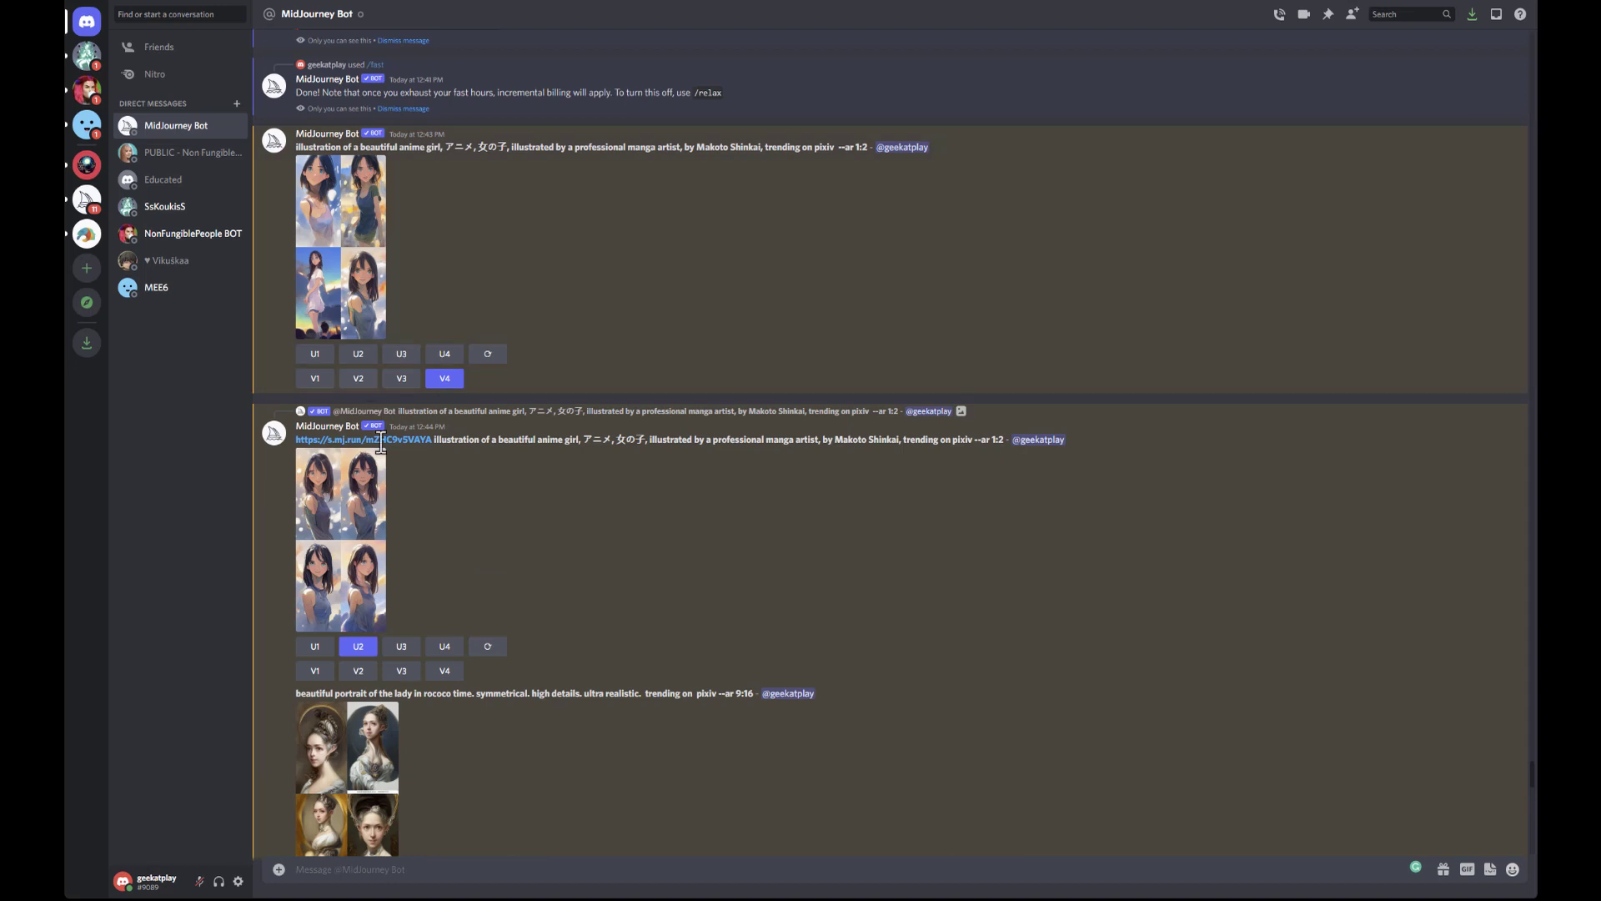
scroll(404, 451, up, 6)
scroll(470, 613, down, 5)
scroll(470, 614, down, 15)
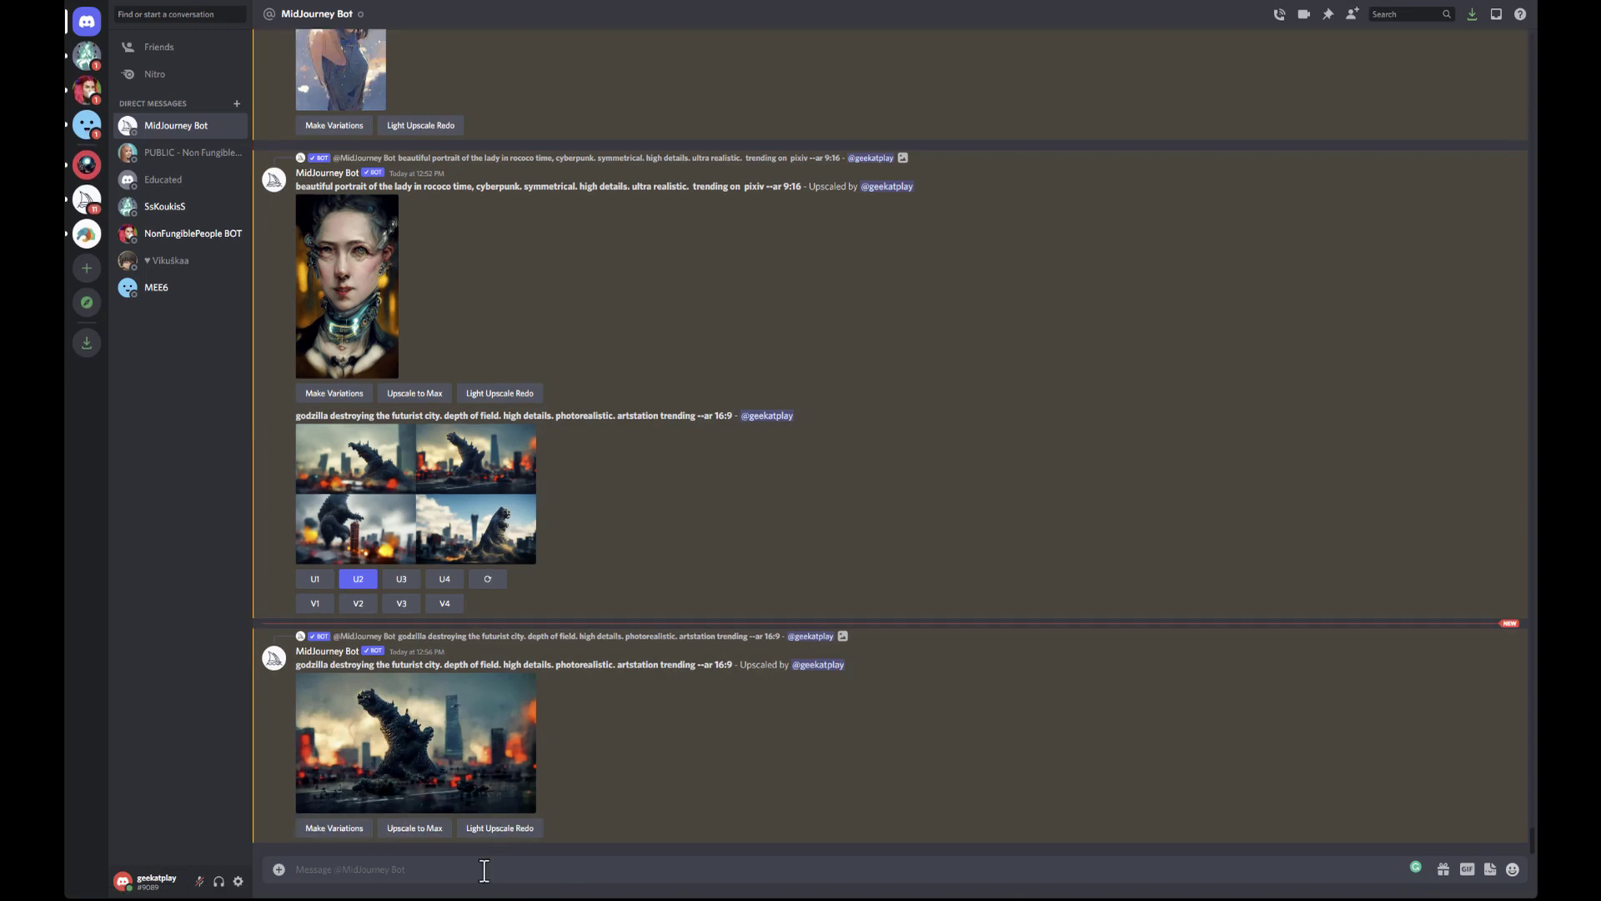
Step: Request the current account information with the /info command
text(/info)
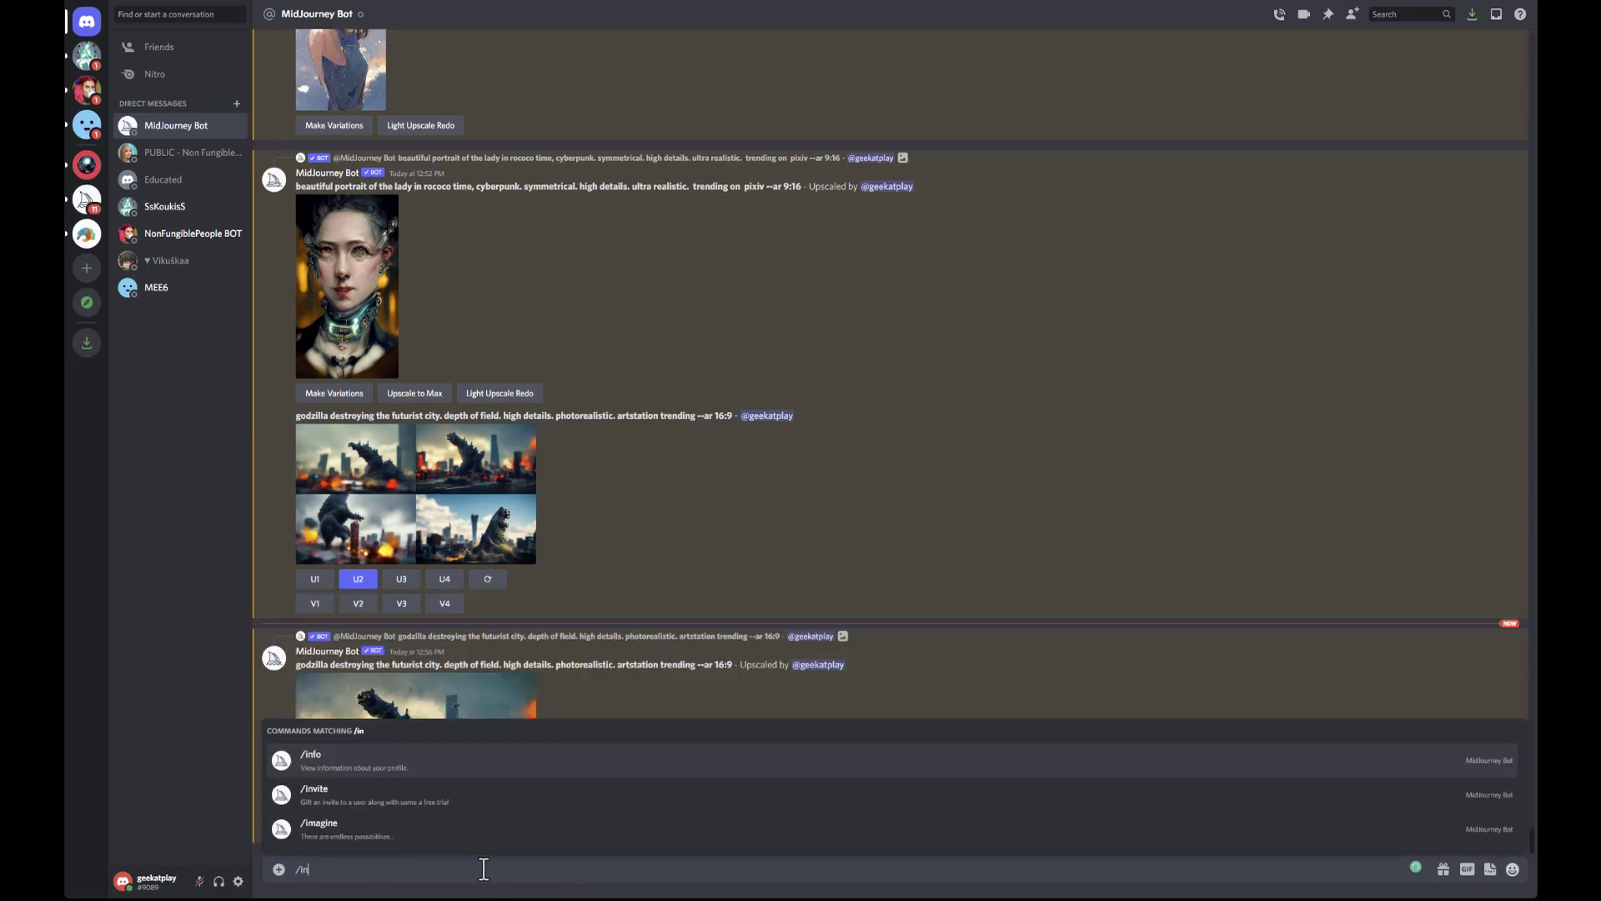
key(Return)
key(Return)
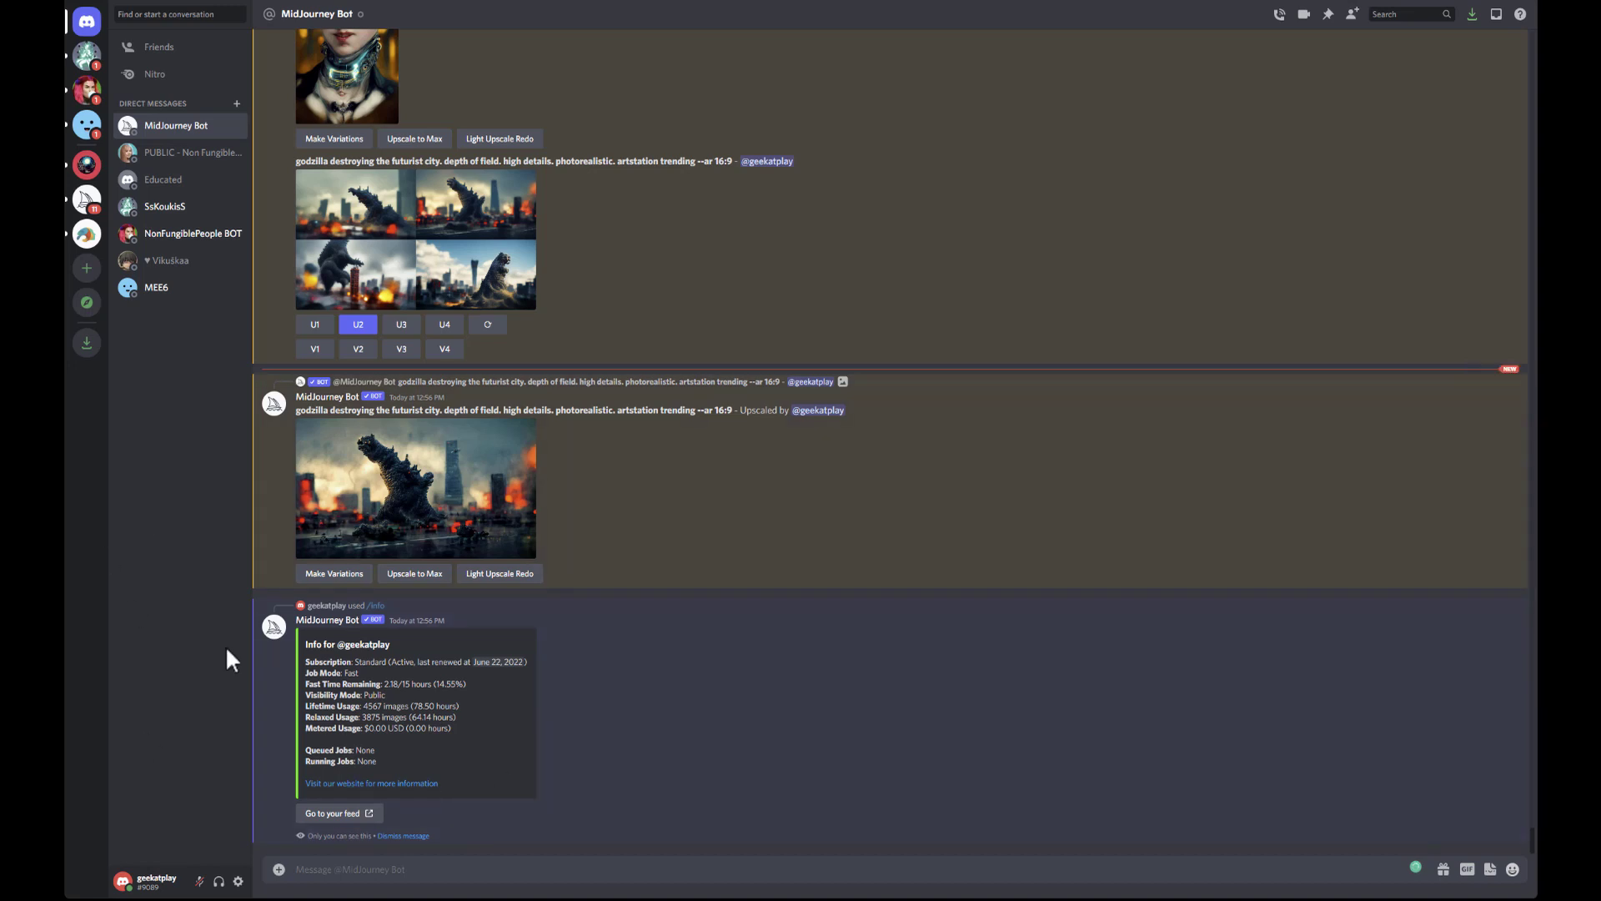
Step: Switch the job mode to relaxed with the /relax command
click(562, 862)
text(/relax)
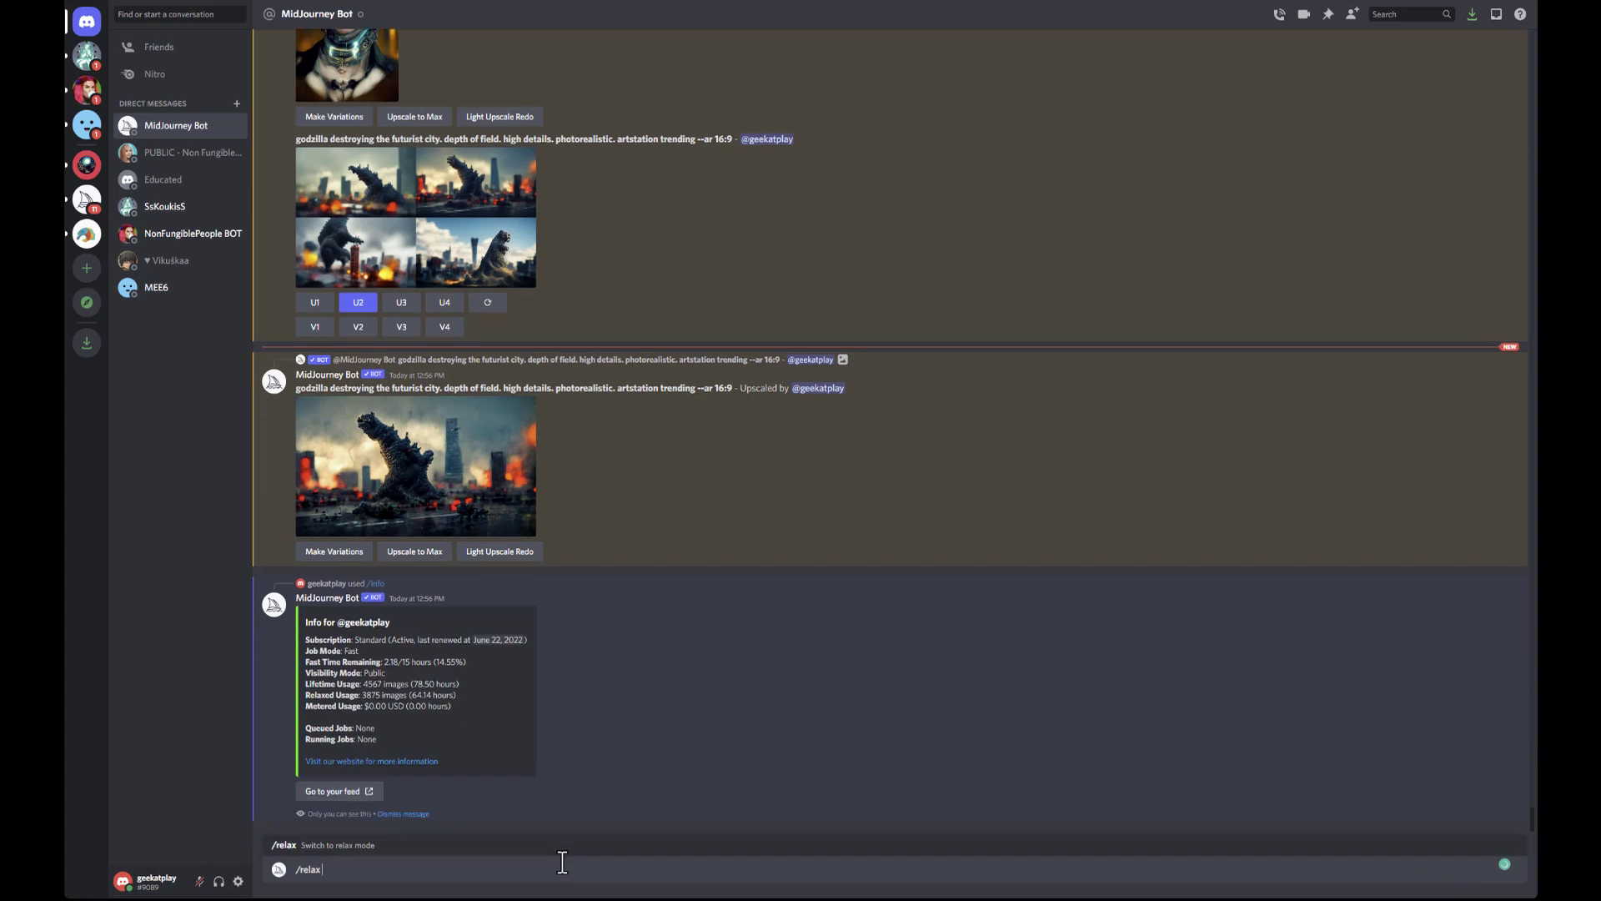
key(Return)
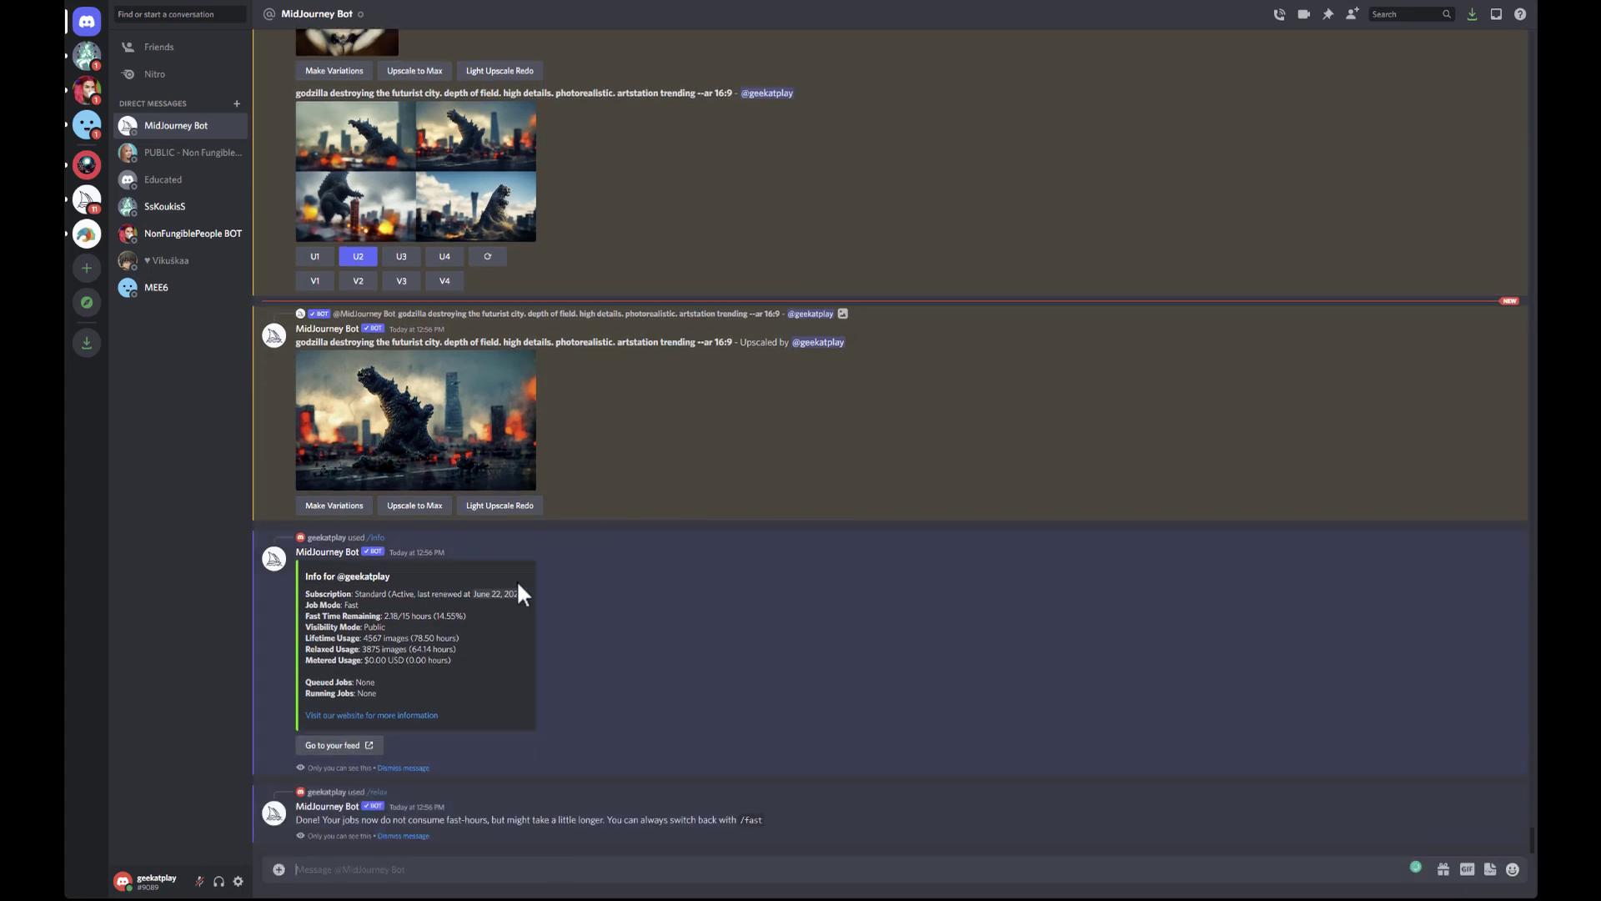
Step: Compare the upscaled Godzilla image with its four-image grid at larger size, and highlight the descriptive prompt text above the upscale
click(463, 410)
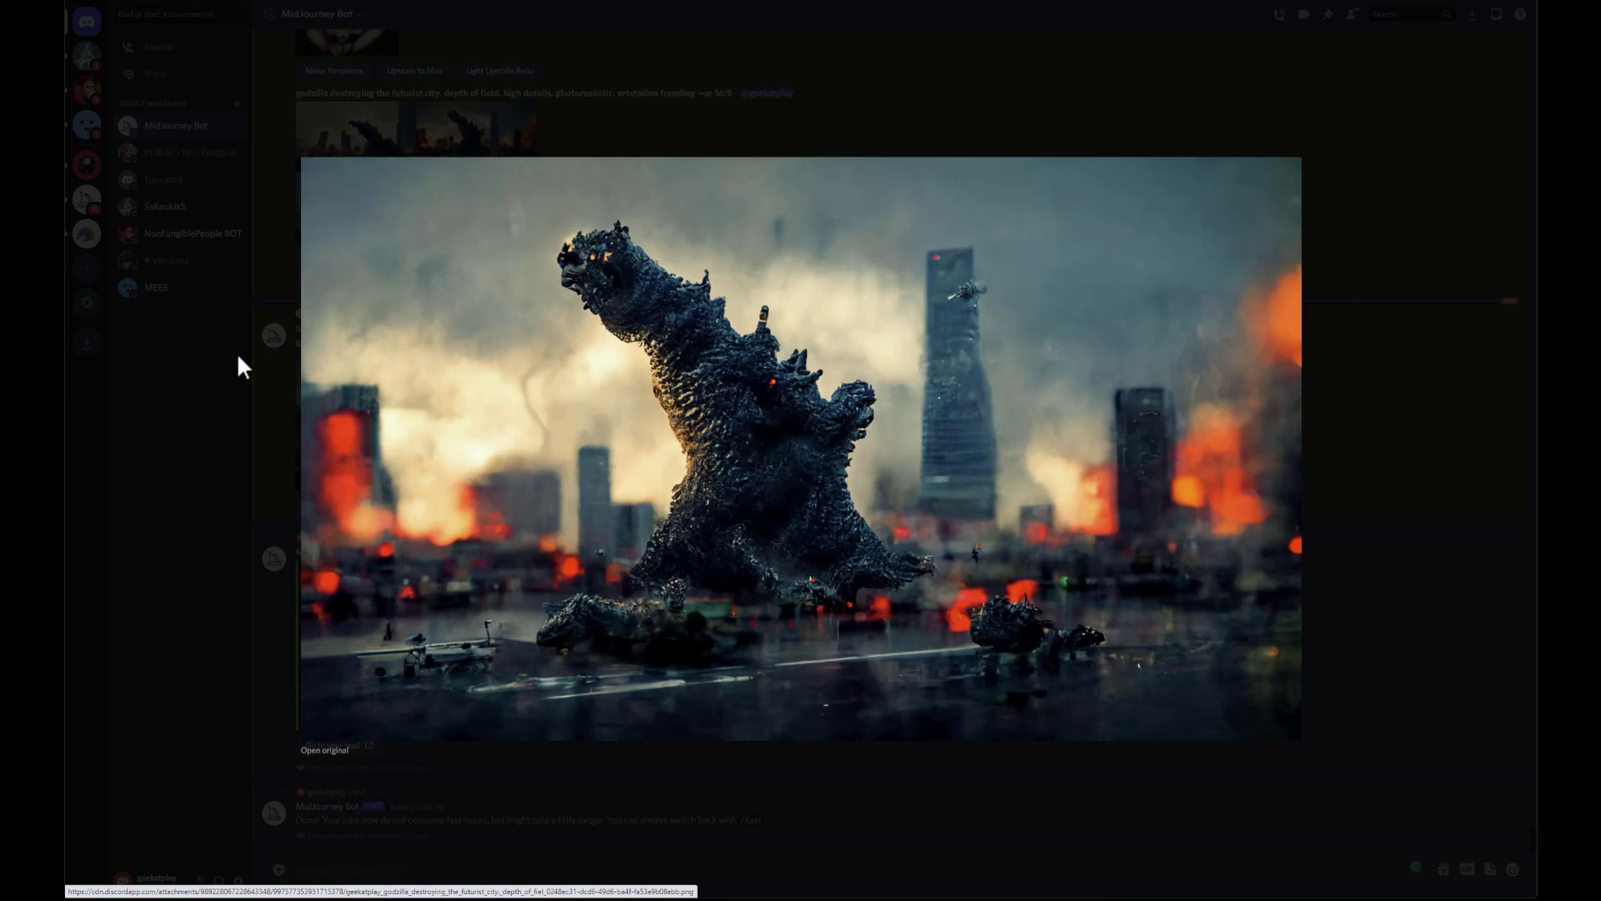
click(1384, 483)
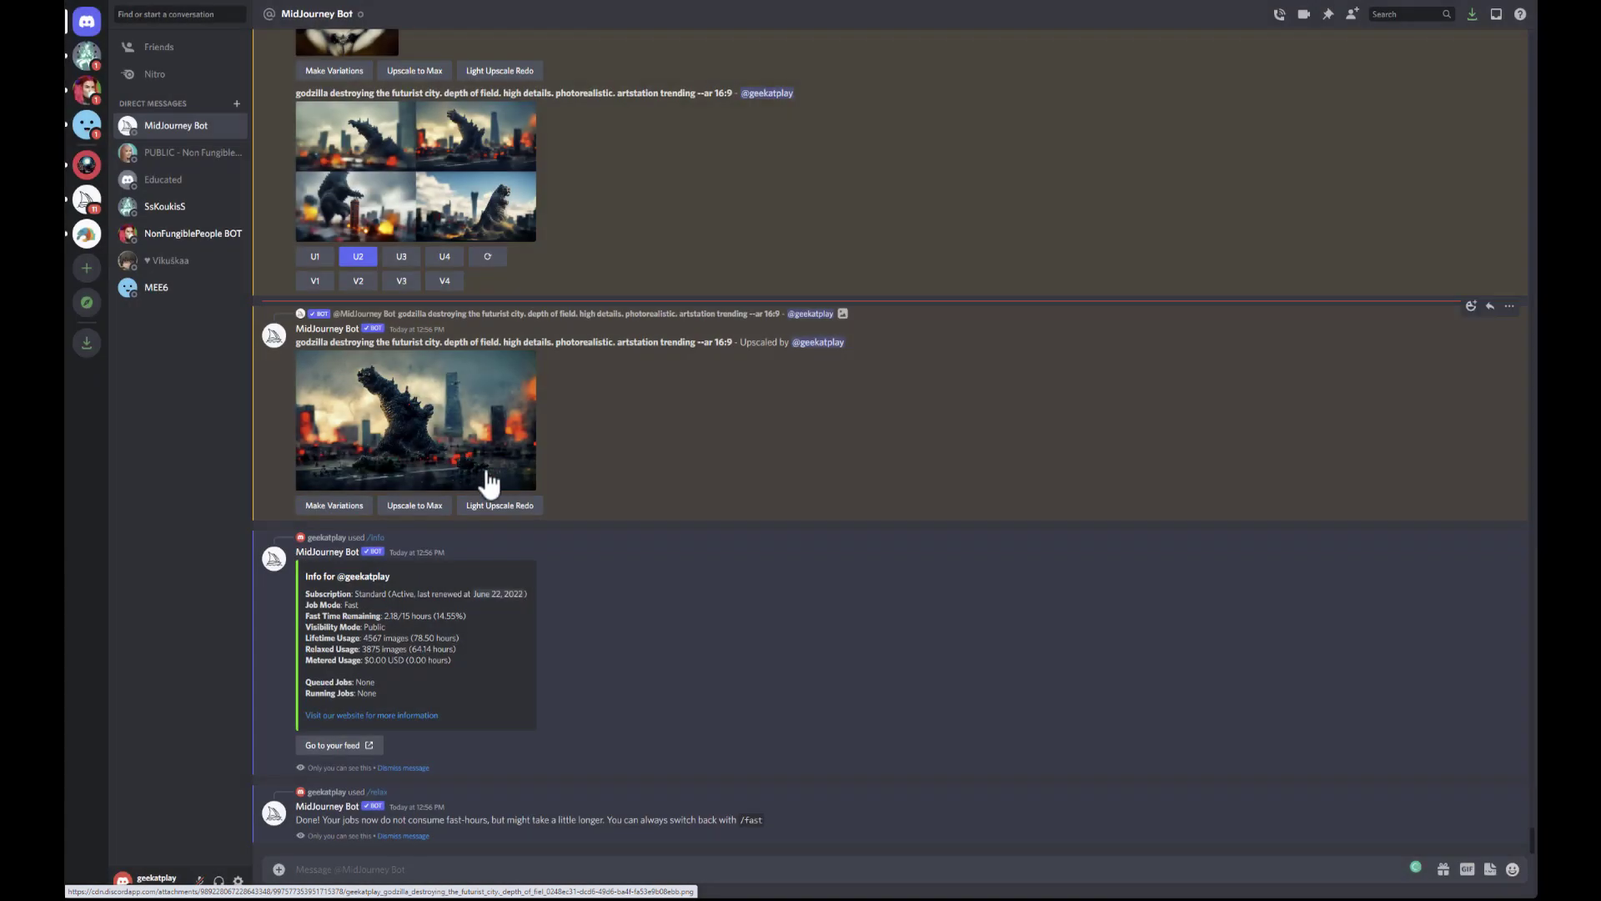
scroll(476, 476, up, 3)
click(453, 329)
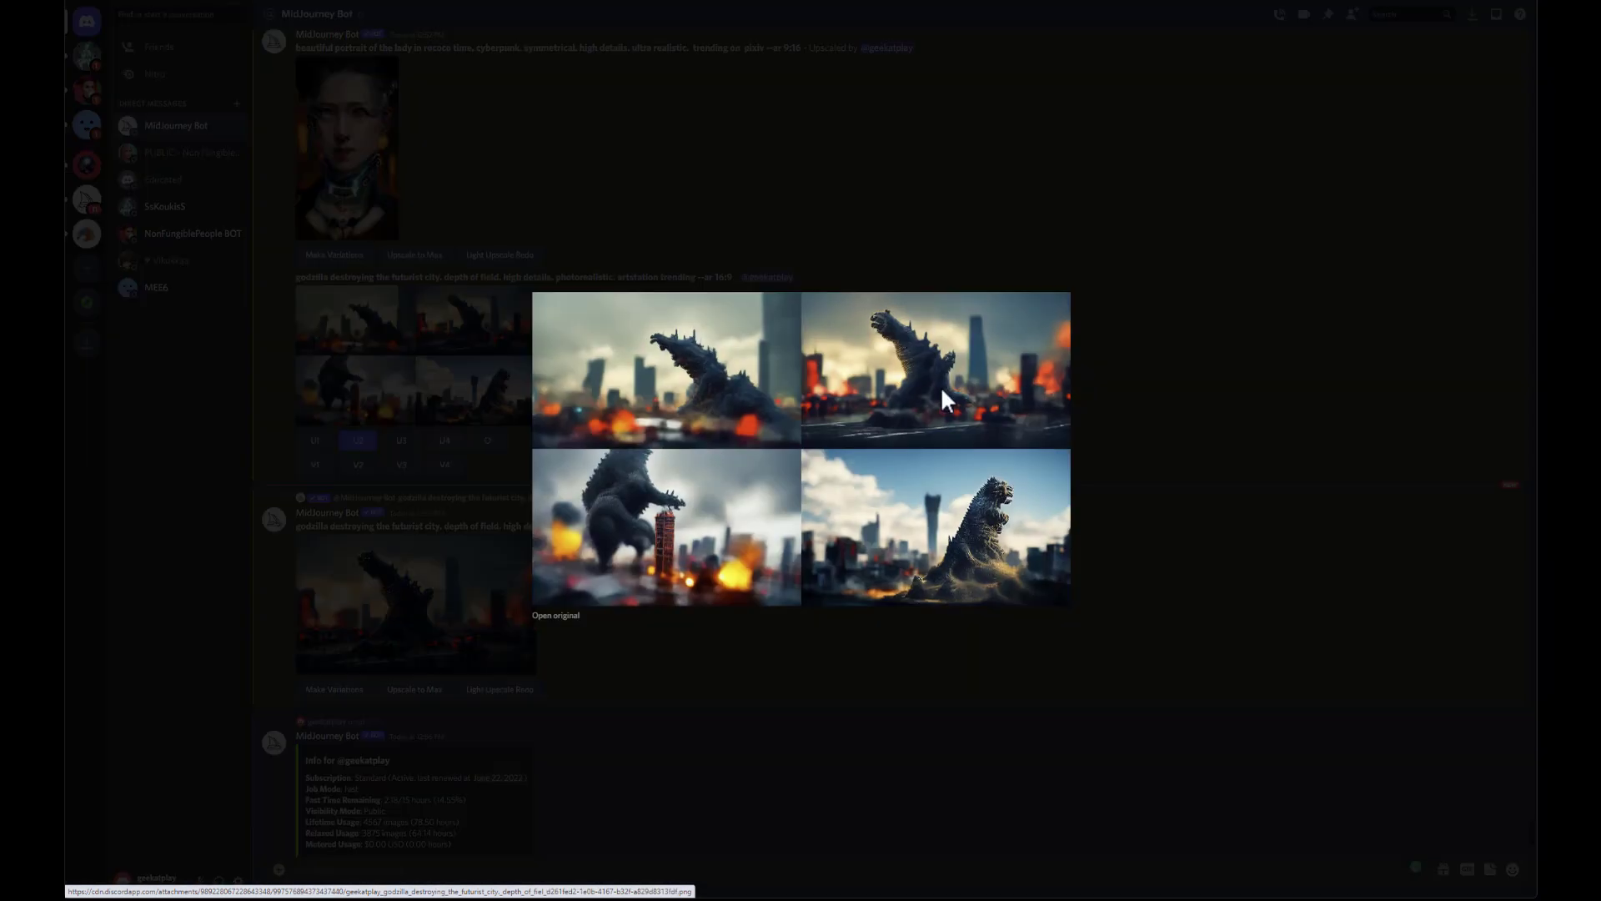
click(1209, 537)
click(501, 634)
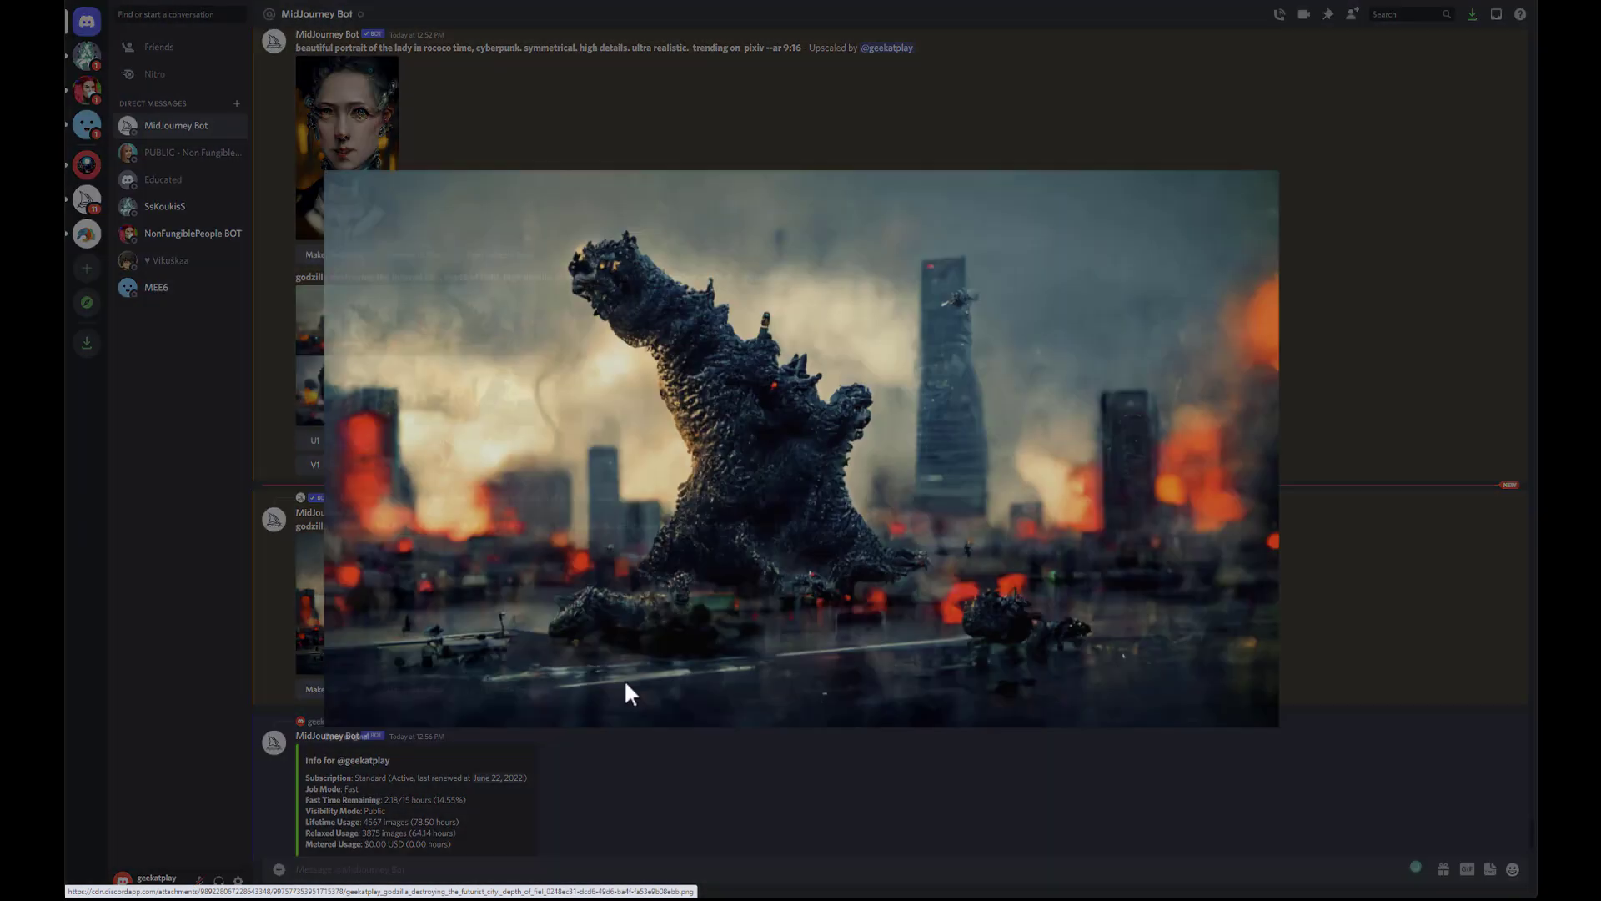
click(1388, 603)
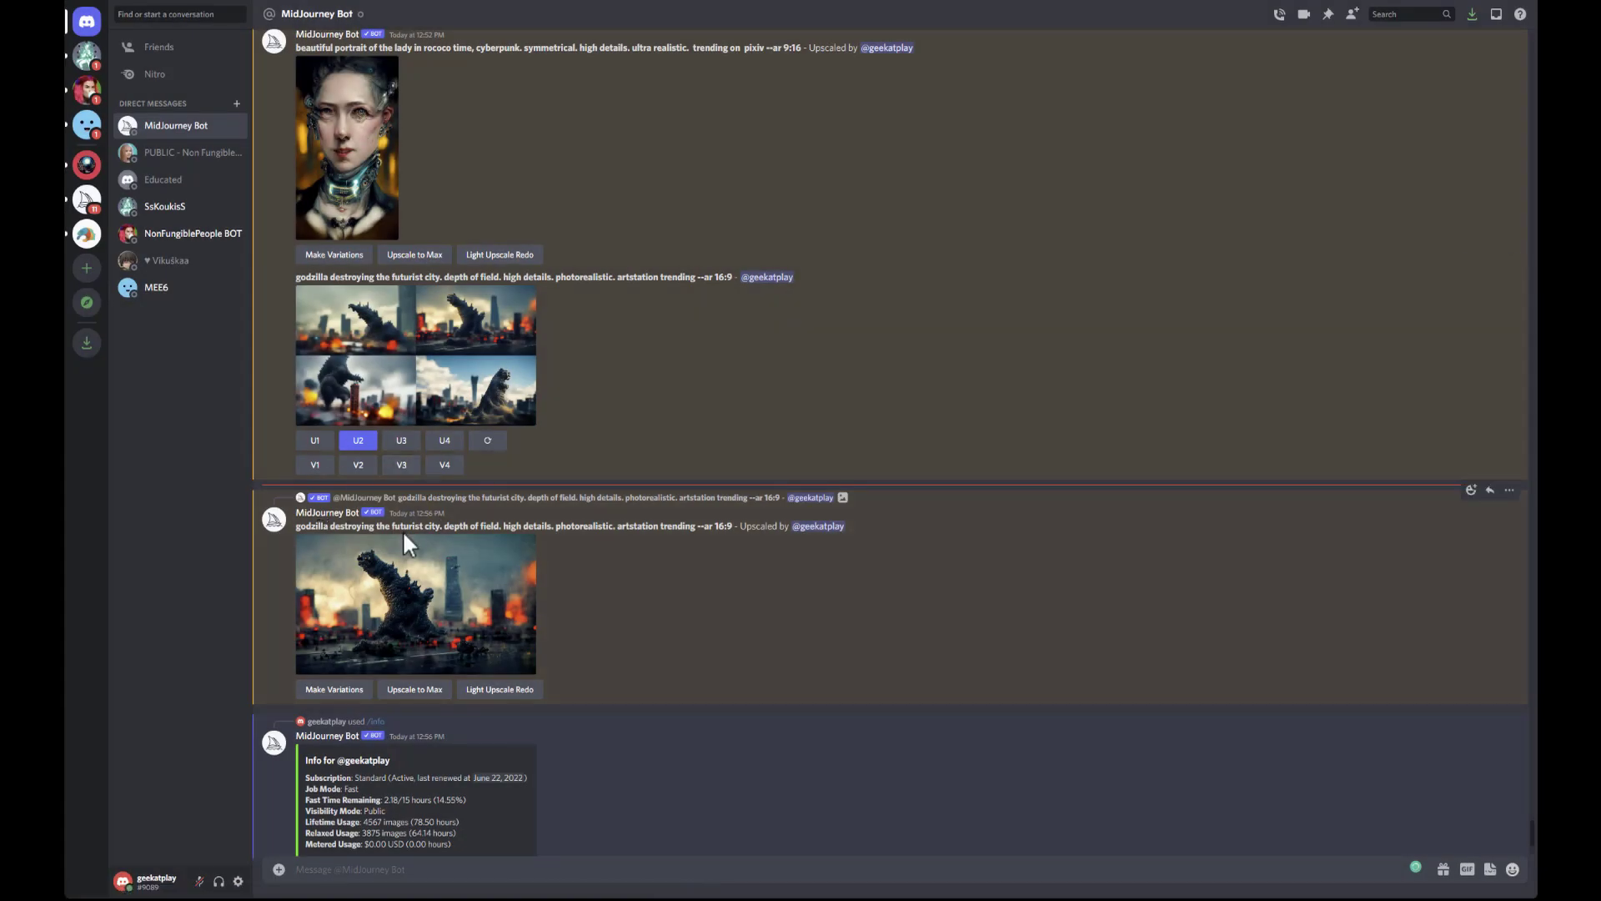
drag(296, 526, 701, 532)
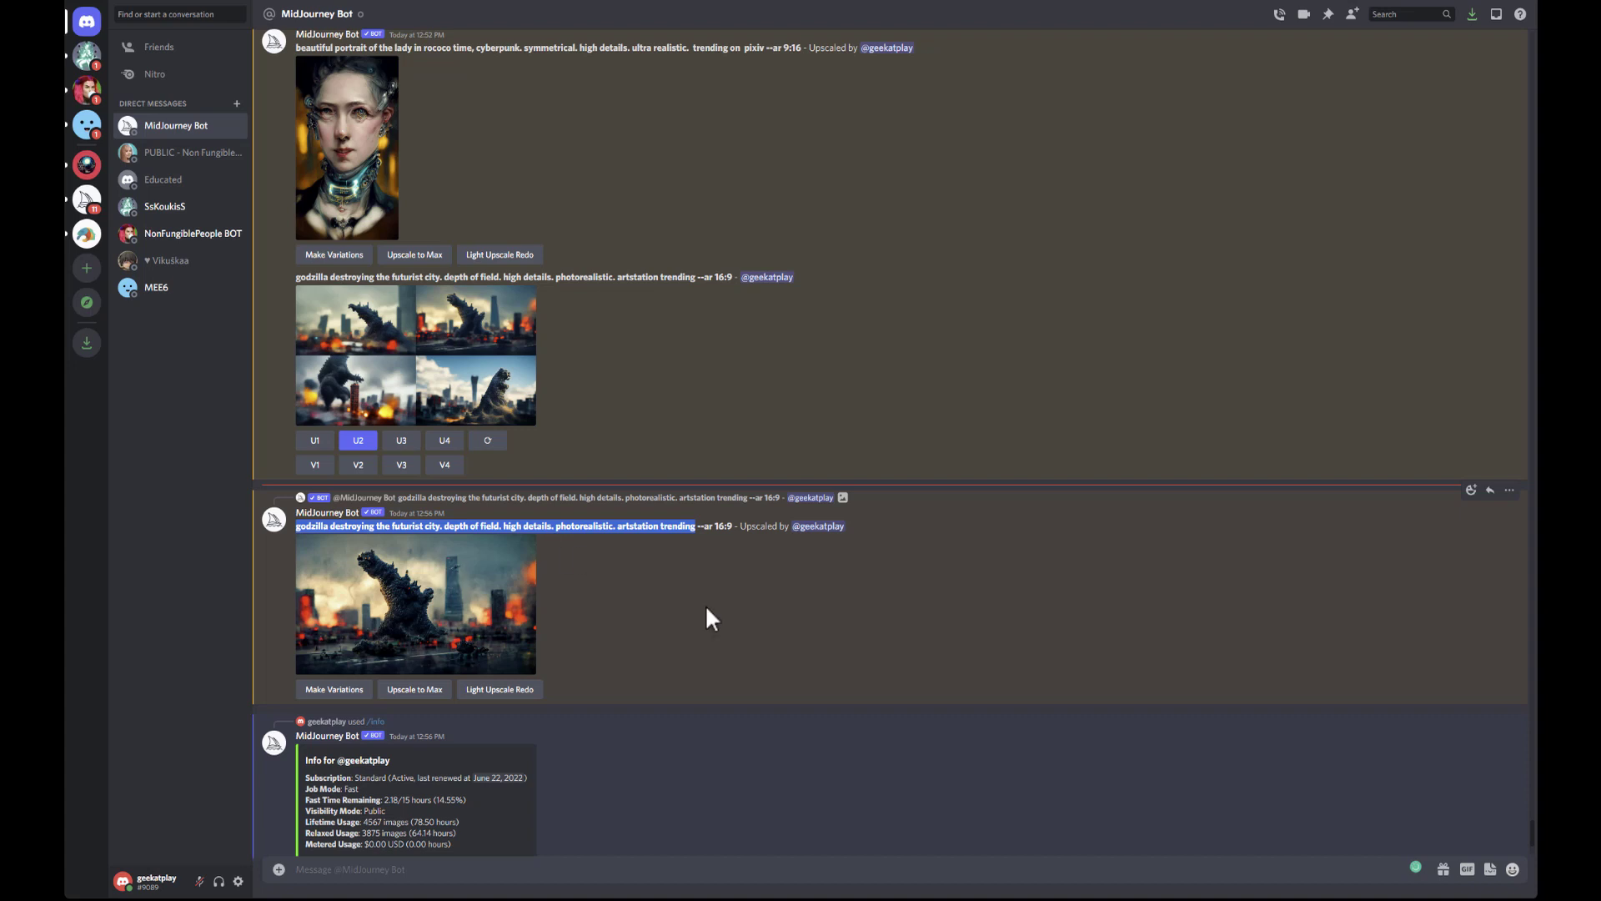
click(762, 629)
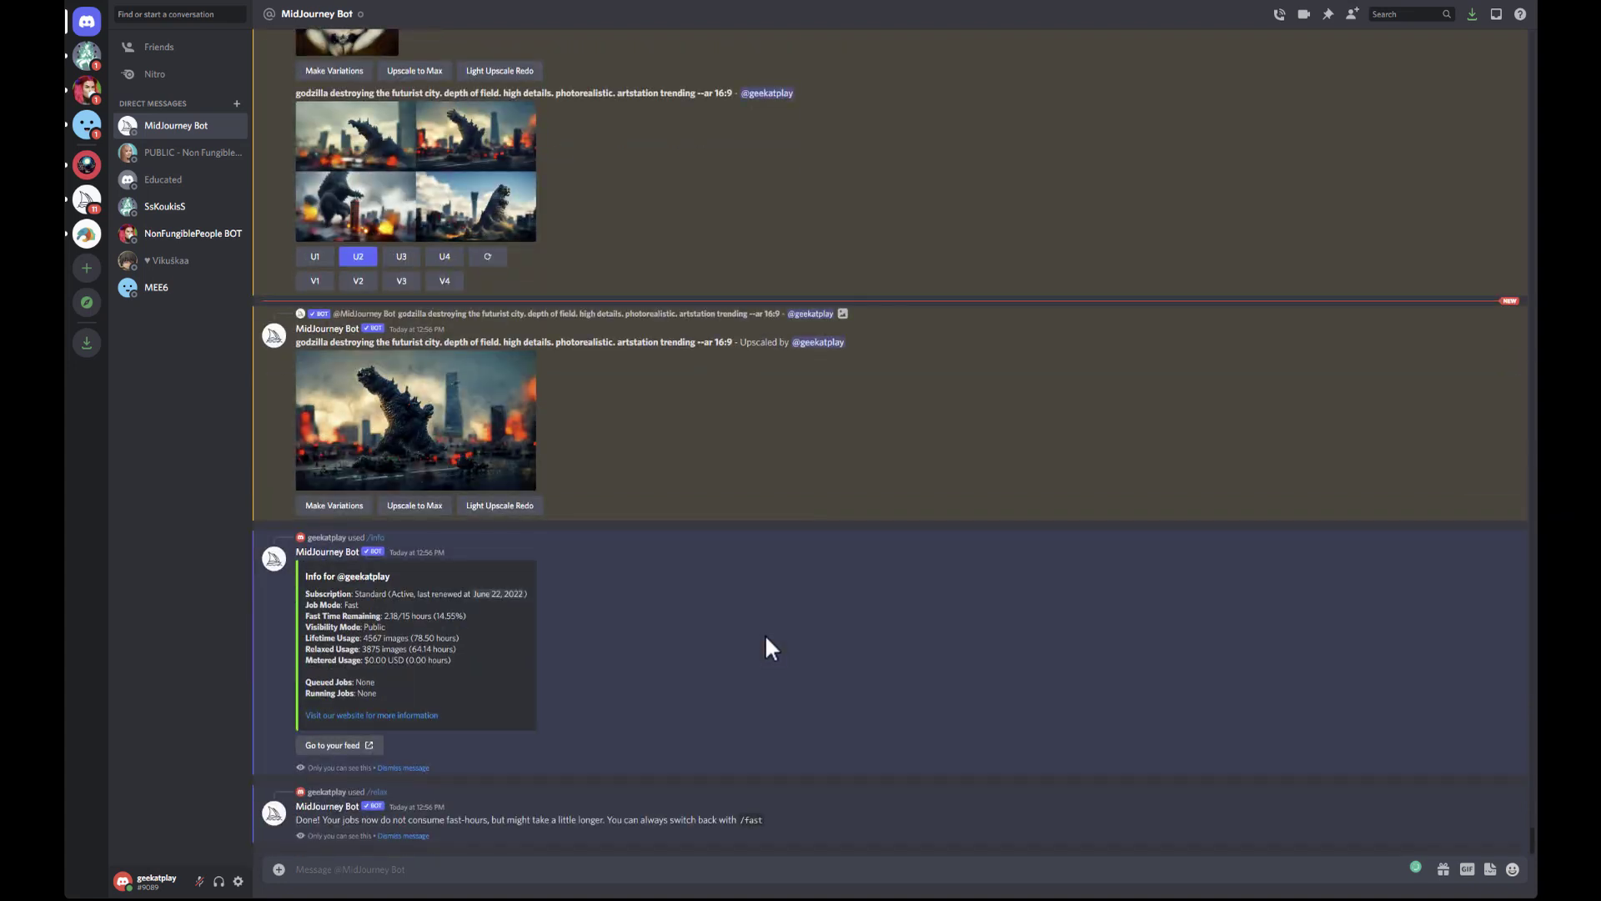
Step: Review the earlier winter forest landscape grids and their upscaled versions, including the watercolor one
scroll(765, 636, up, 15)
scroll(766, 637, up, 20)
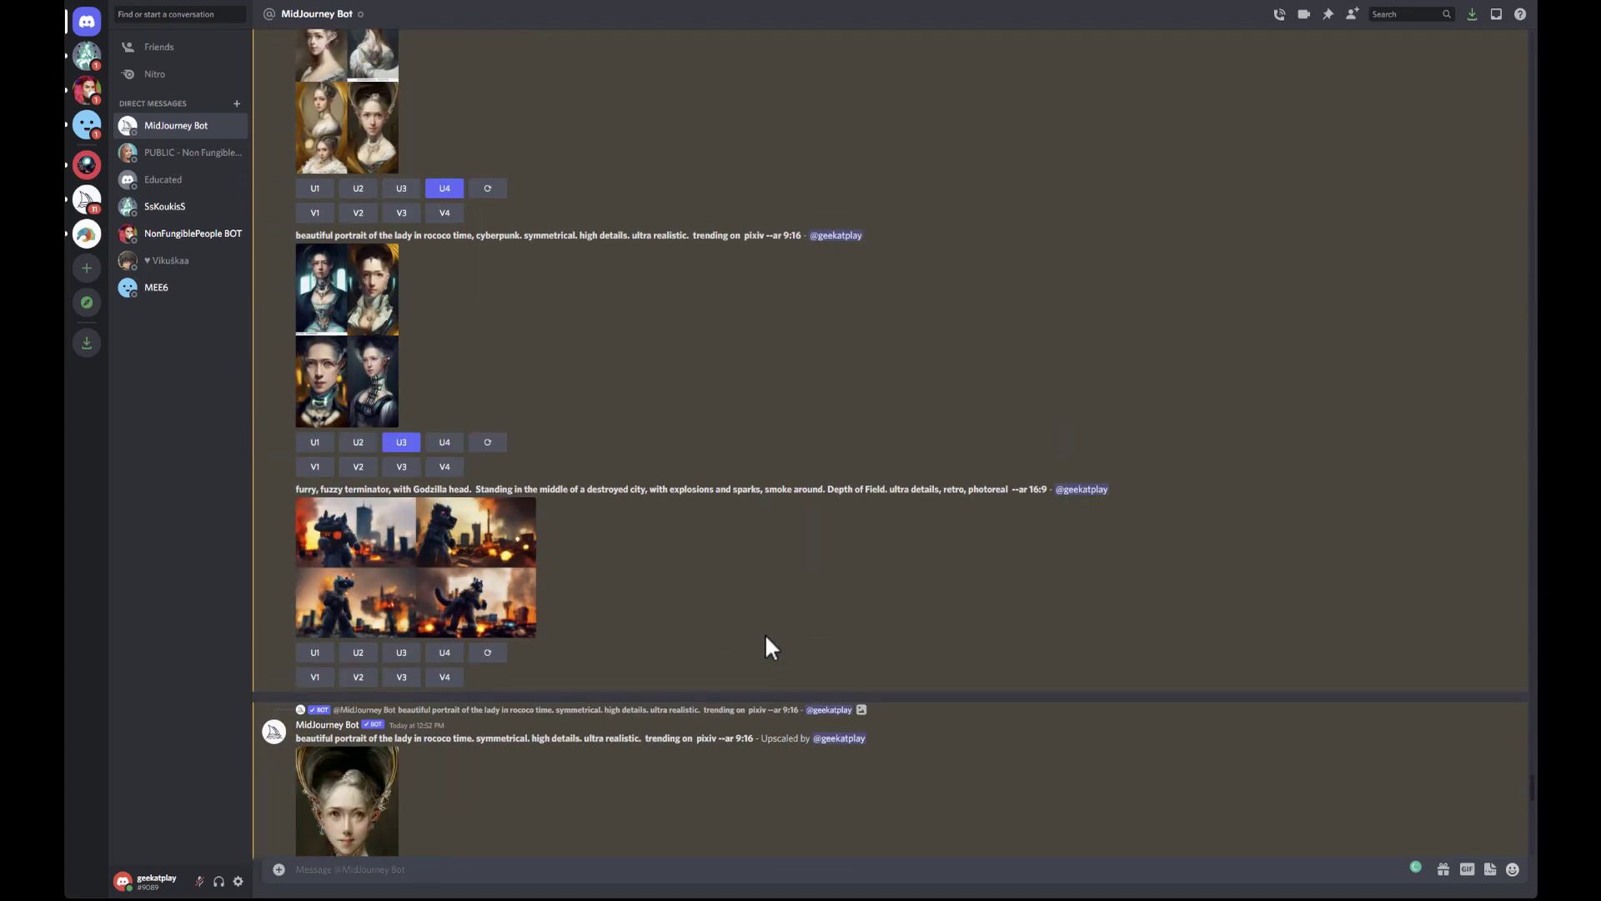
scroll(764, 633, up, 20)
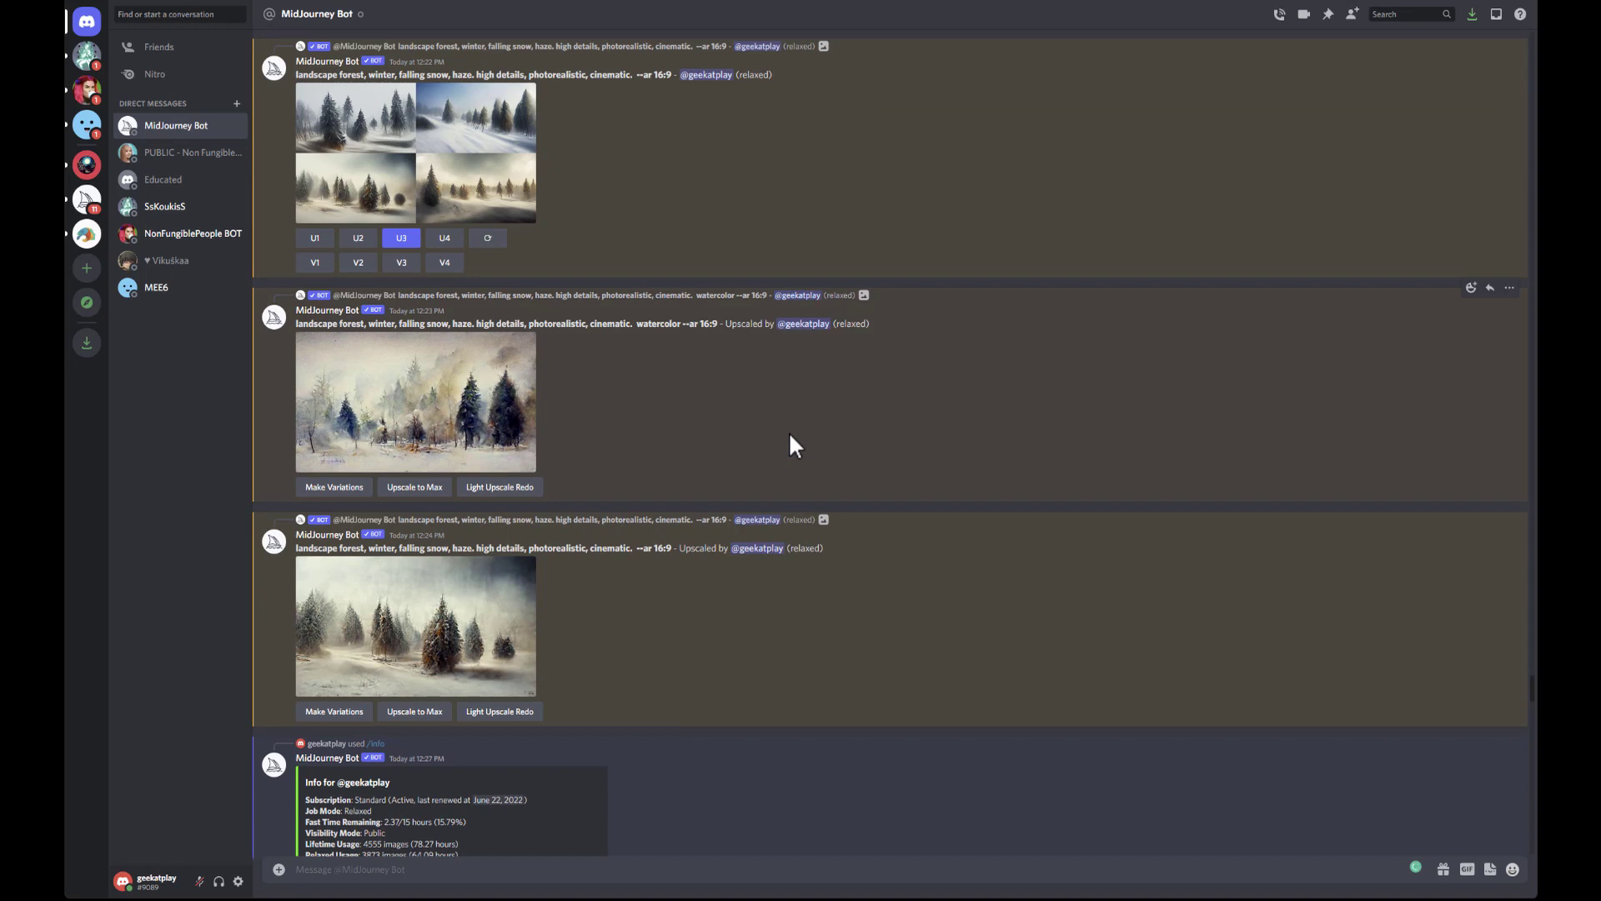
scroll(789, 434, up, 3)
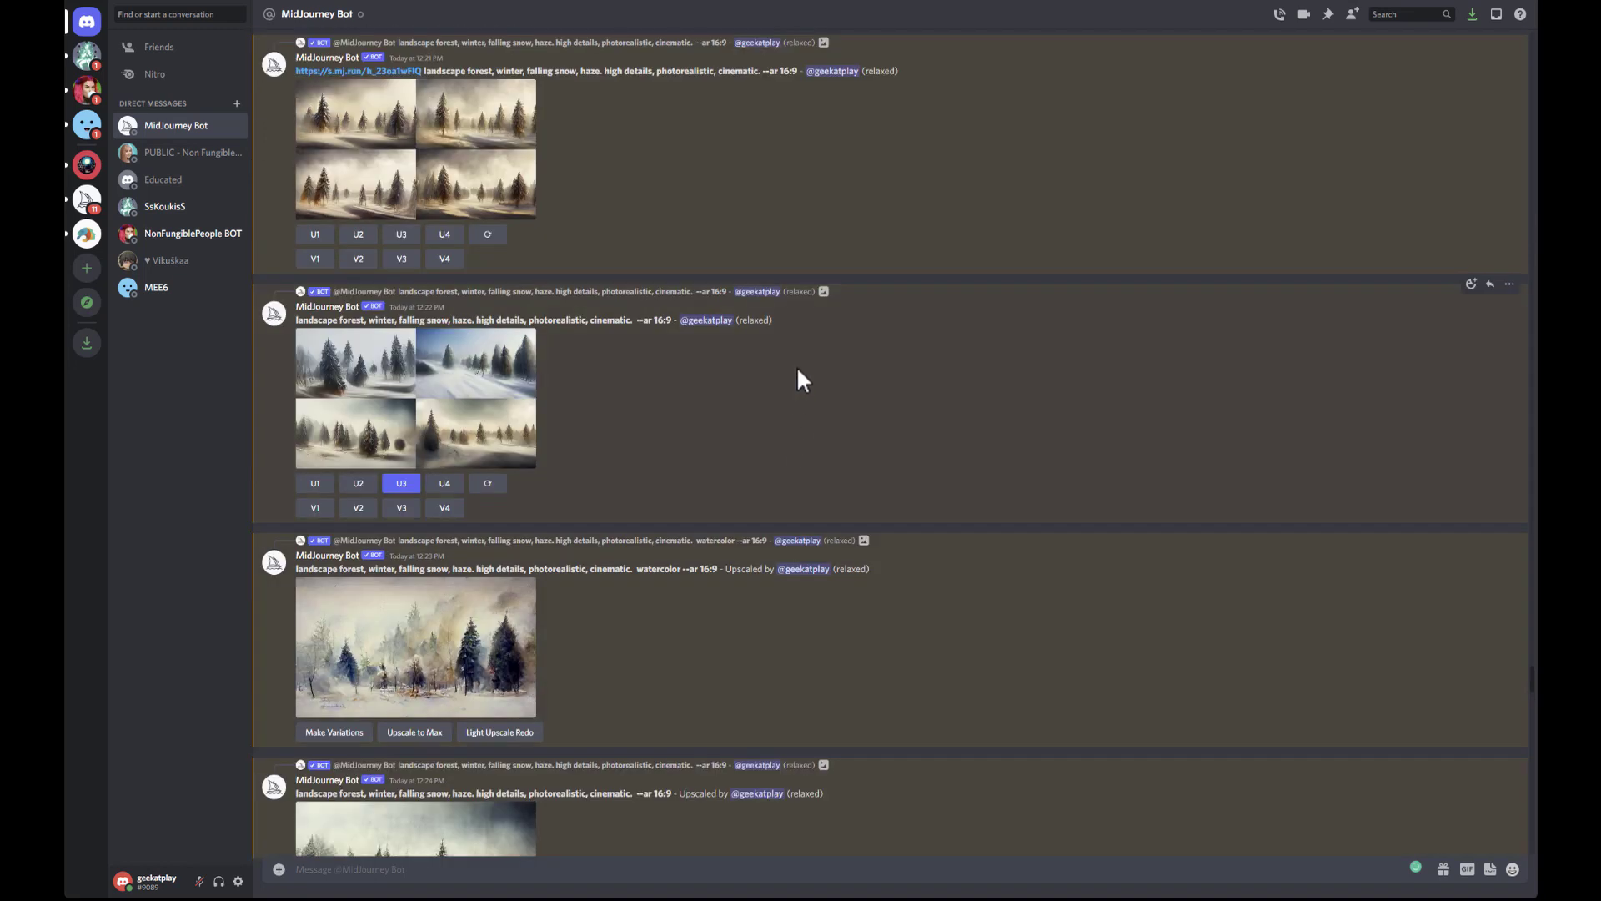
scroll(799, 369, up, 4)
scroll(807, 517, down, 4)
scroll(807, 517, down, 3)
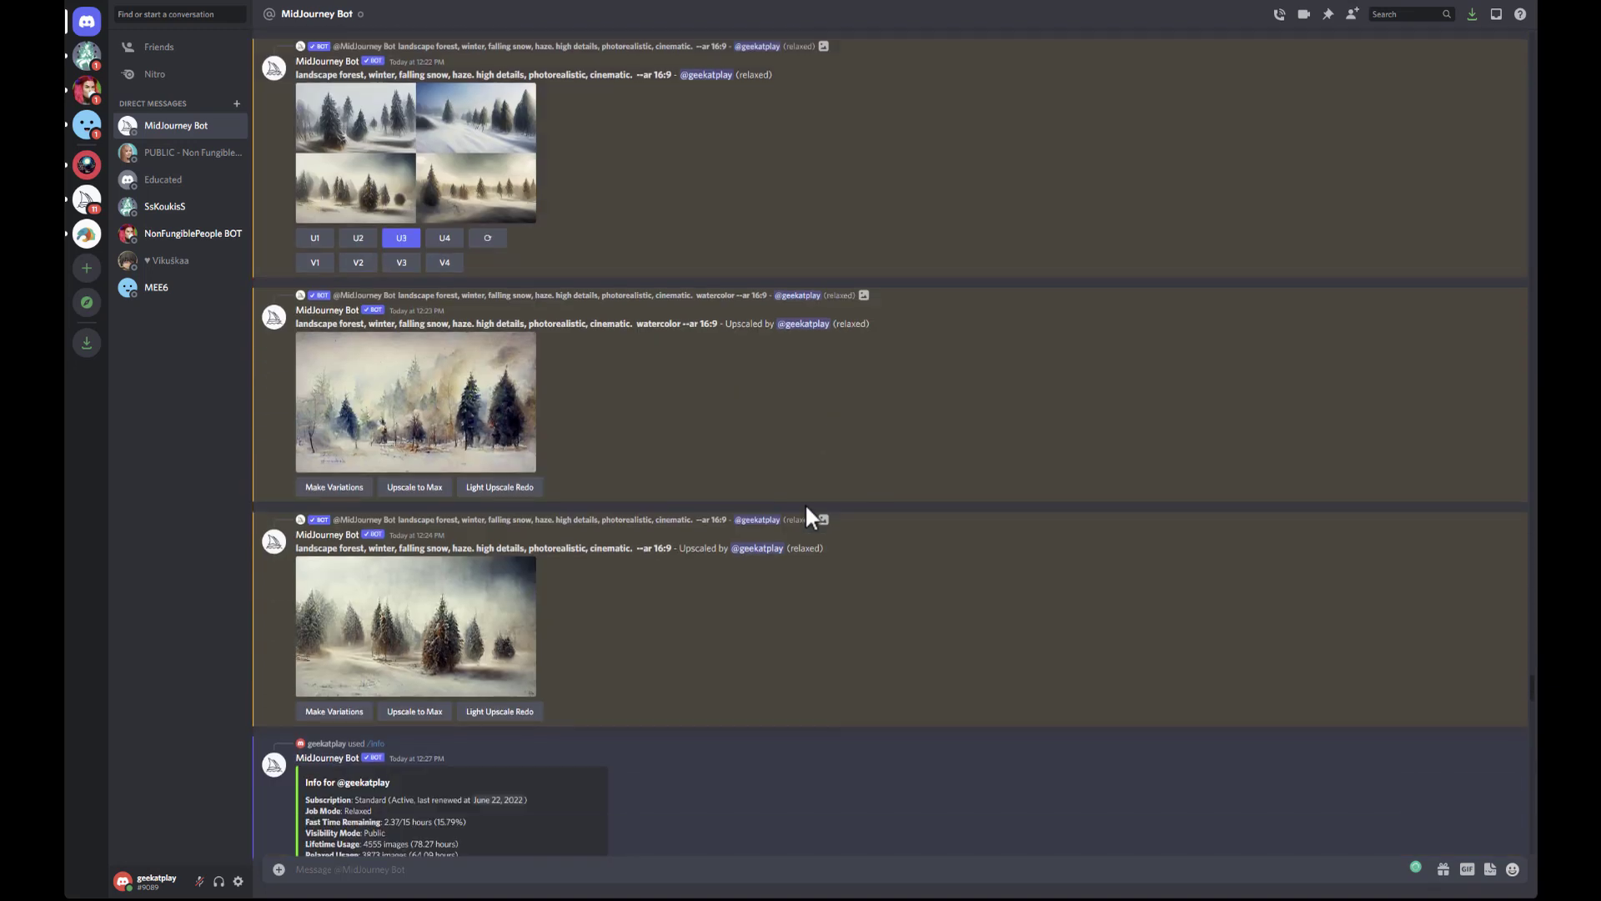
Step: Inspect the first anime girl grid by Makoto Shinkai prompt at larger size and upscale its fourth image
scroll(774, 594, down, 10)
scroll(774, 594, down, 9)
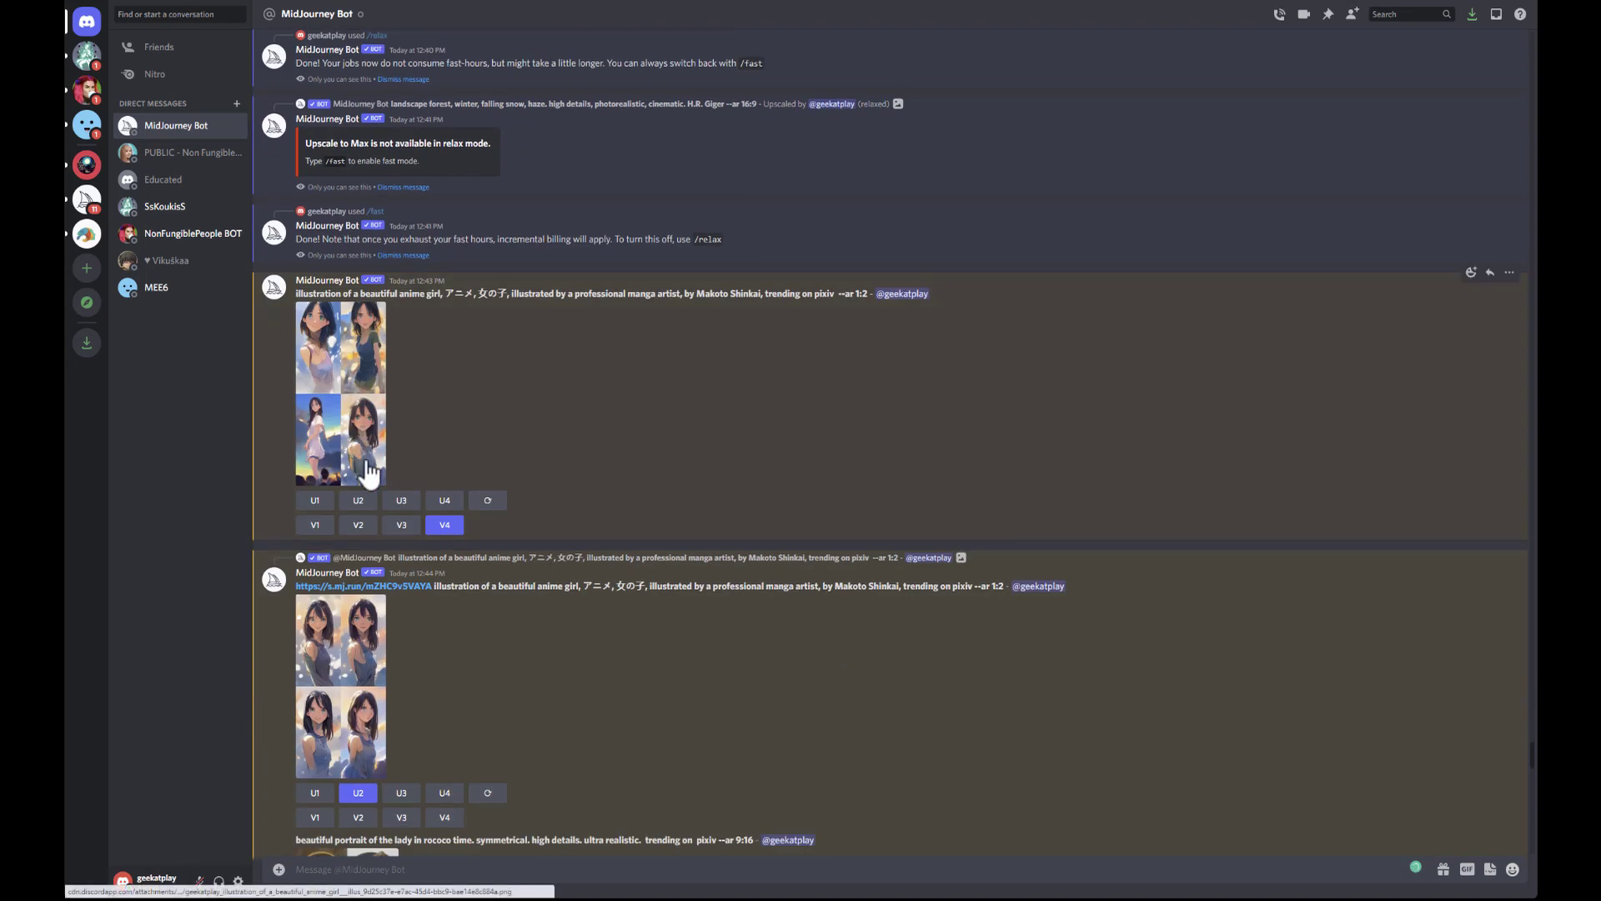
click(328, 403)
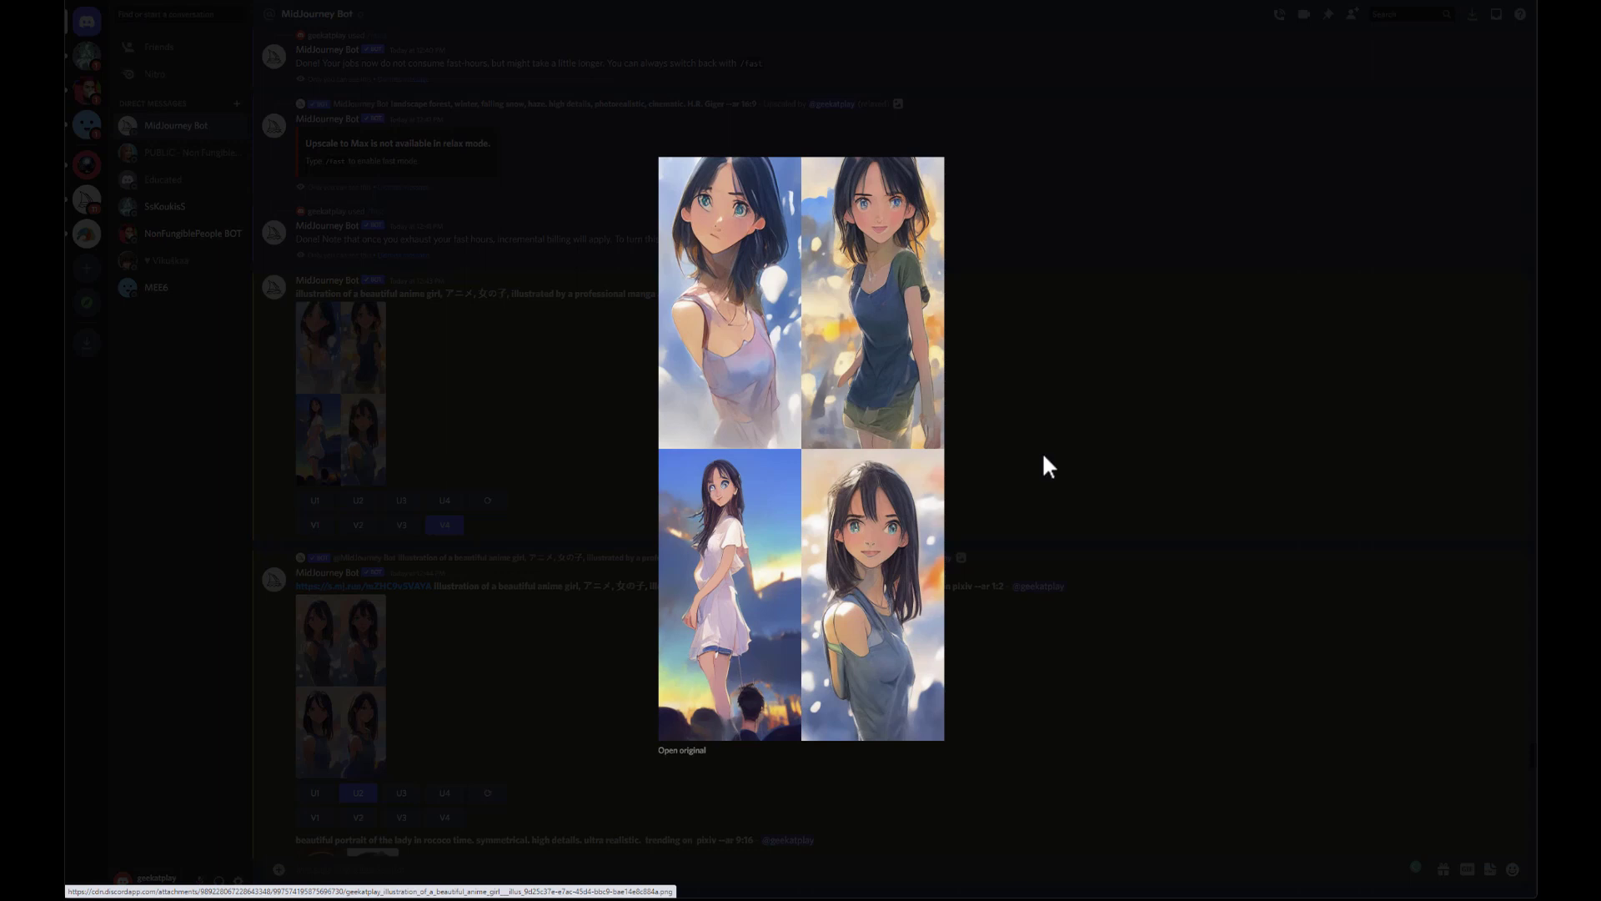
click(1068, 428)
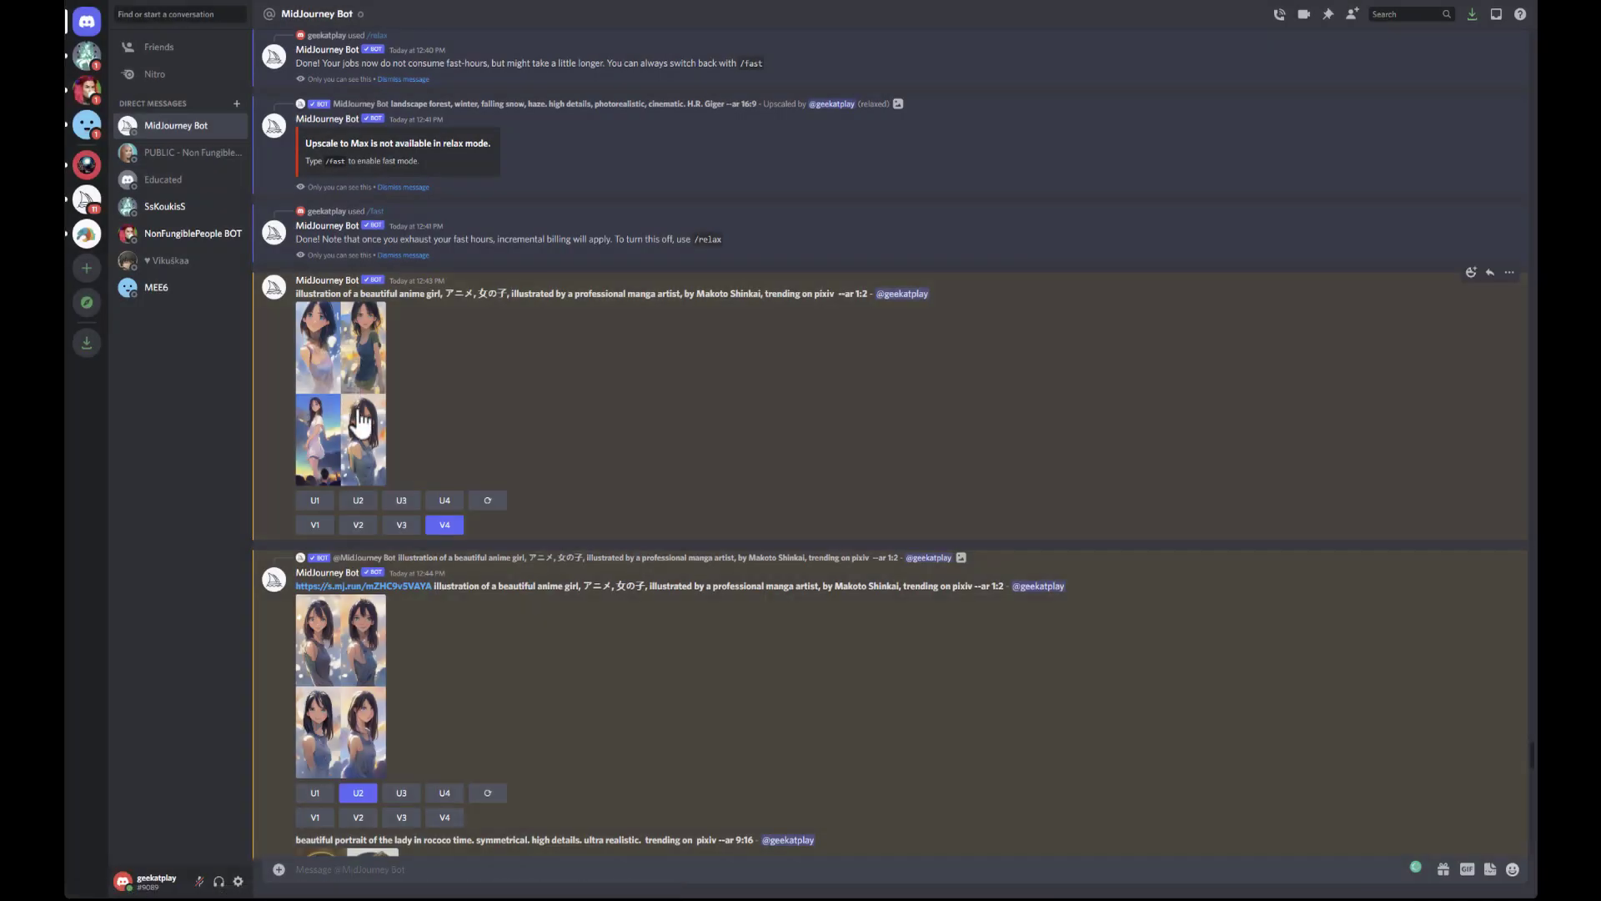
click(441, 500)
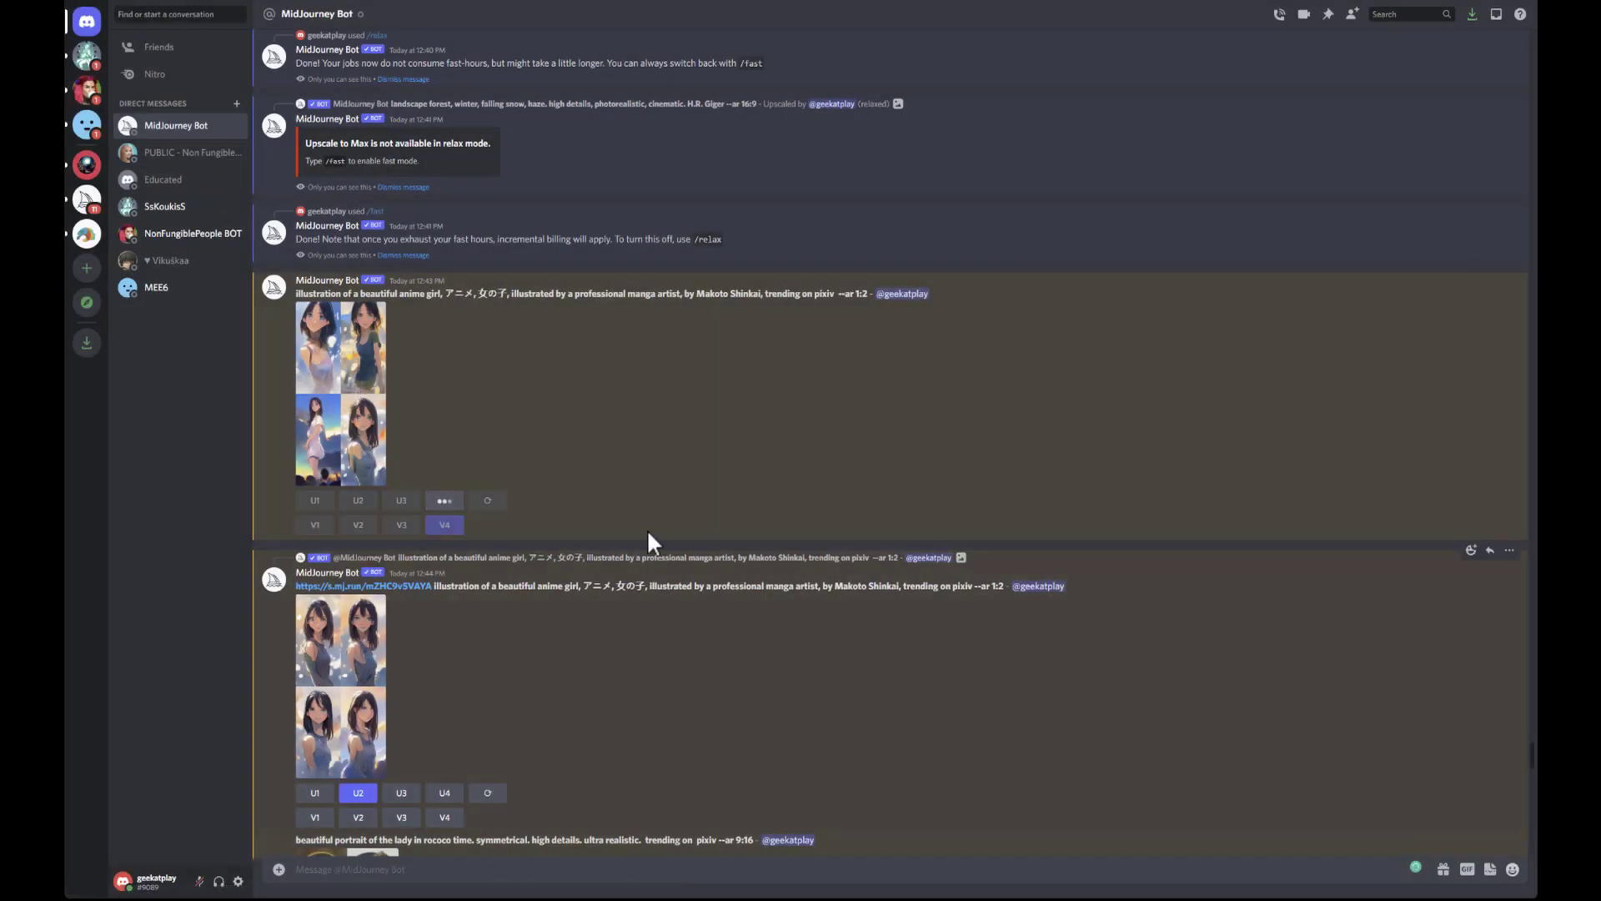
click(352, 388)
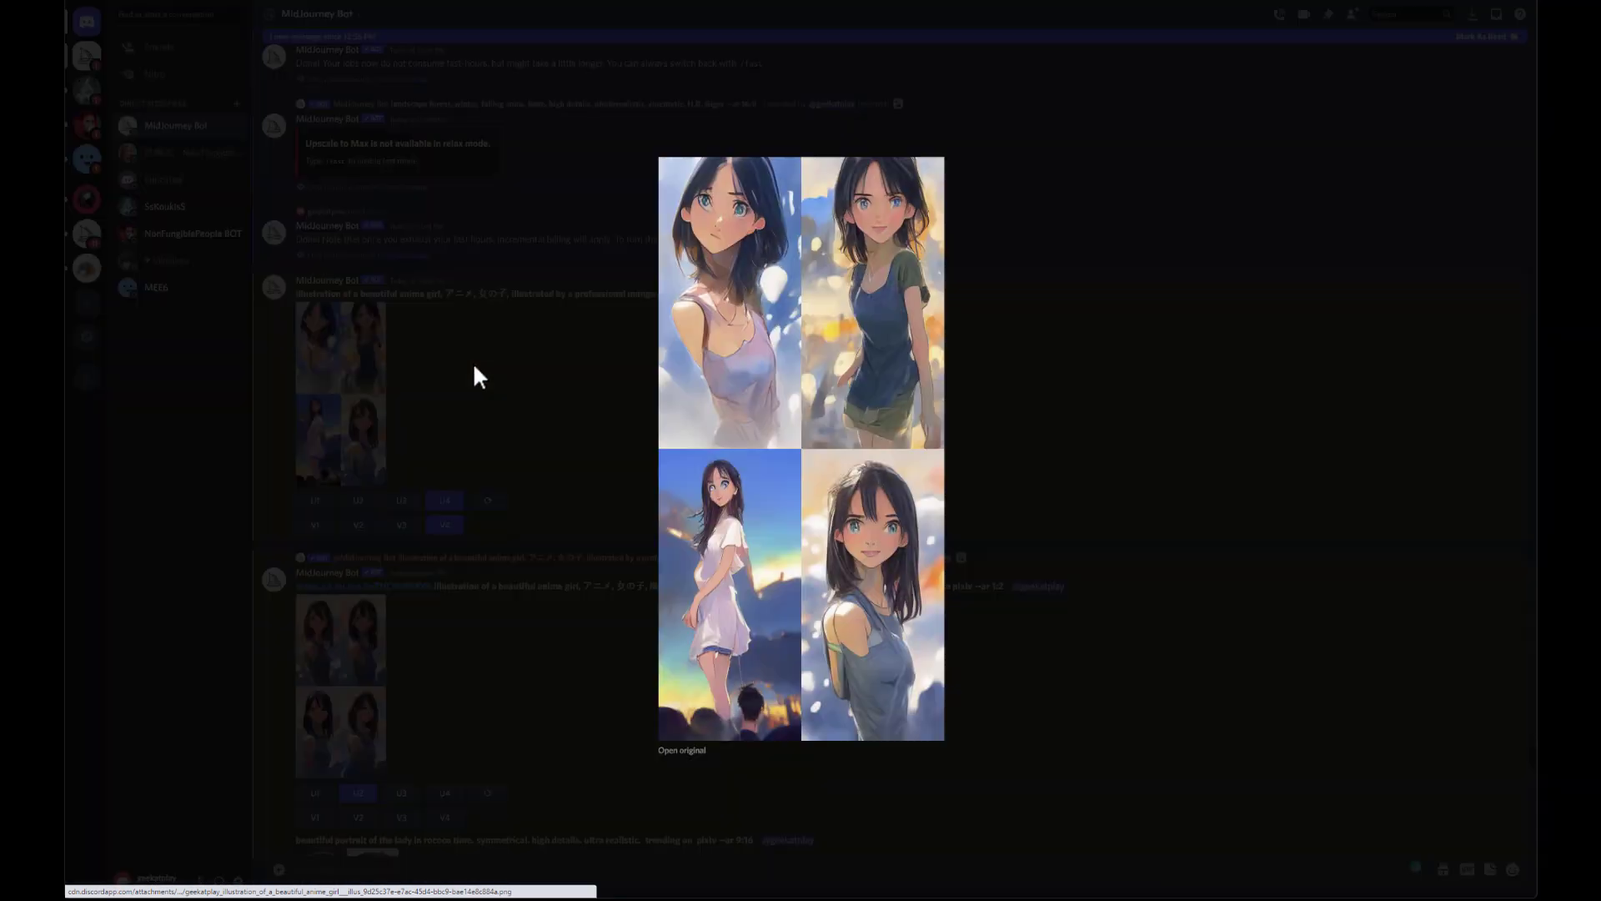
click(1051, 449)
Step: View the four-image rococo lady grid and its upscaled portrait at larger size
scroll(612, 599, down, 9)
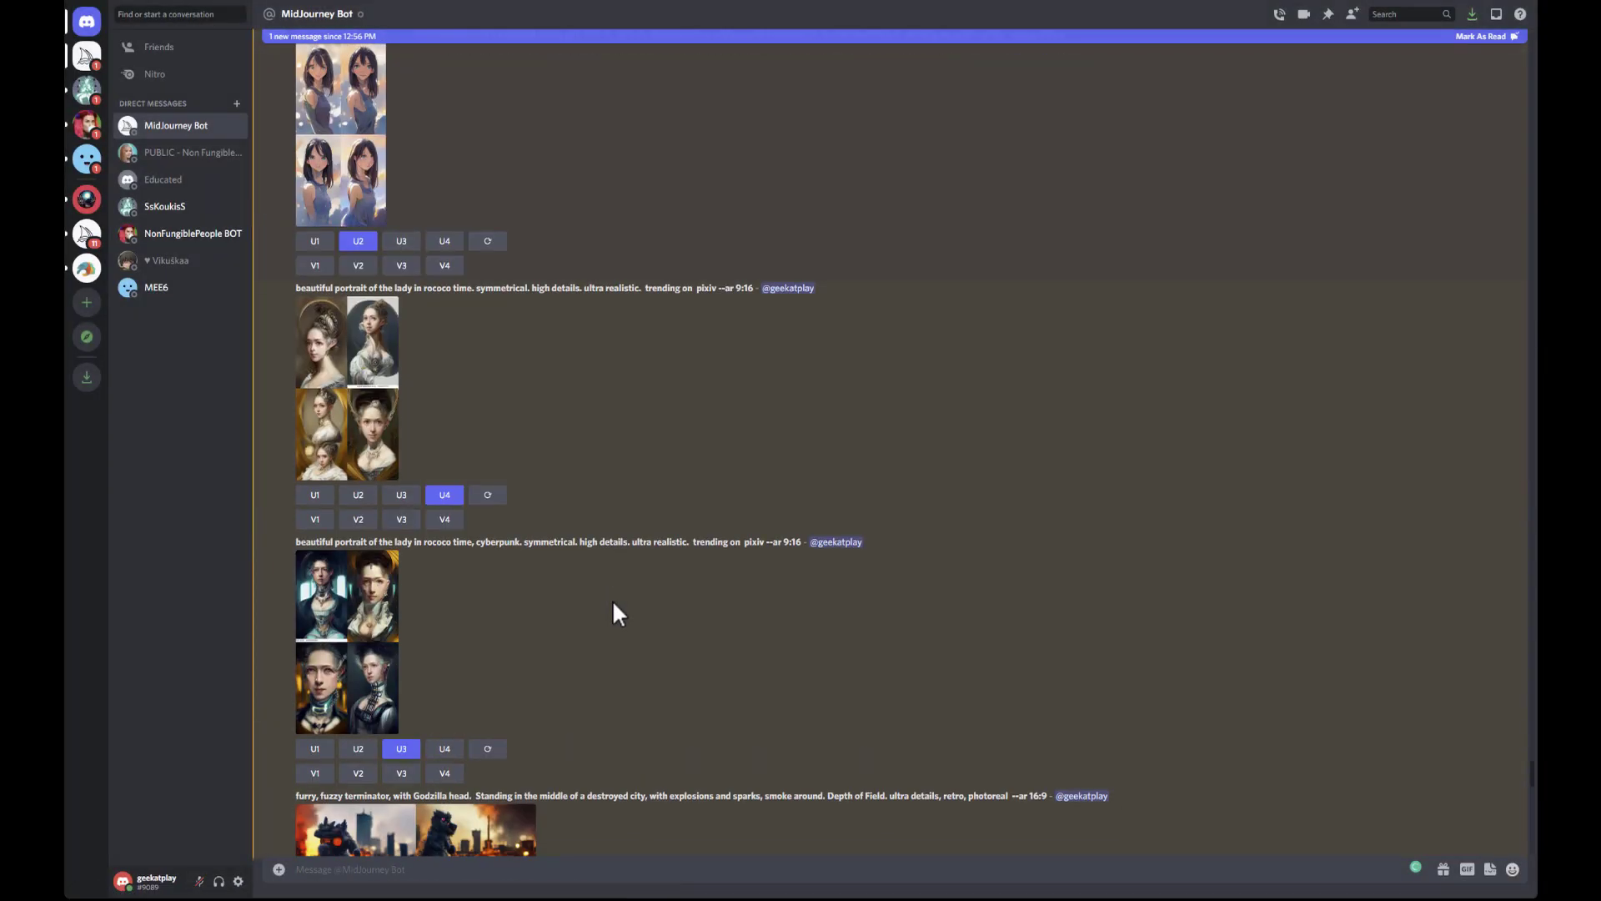
click(392, 246)
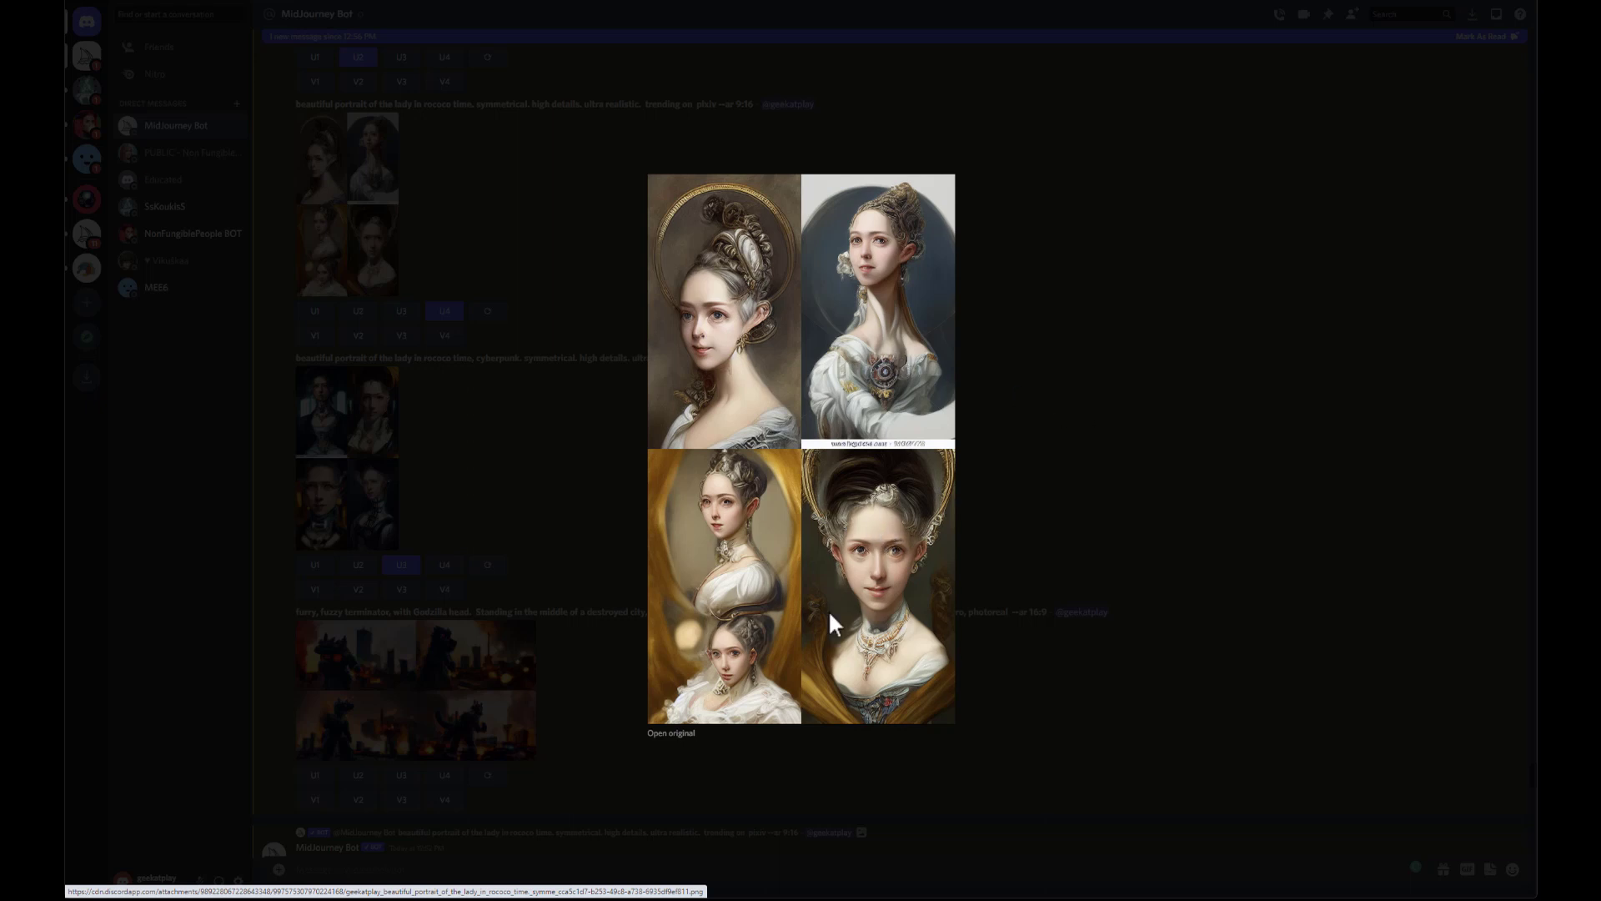
click(1048, 503)
scroll(447, 454, down, 4)
scroll(449, 458, down, 5)
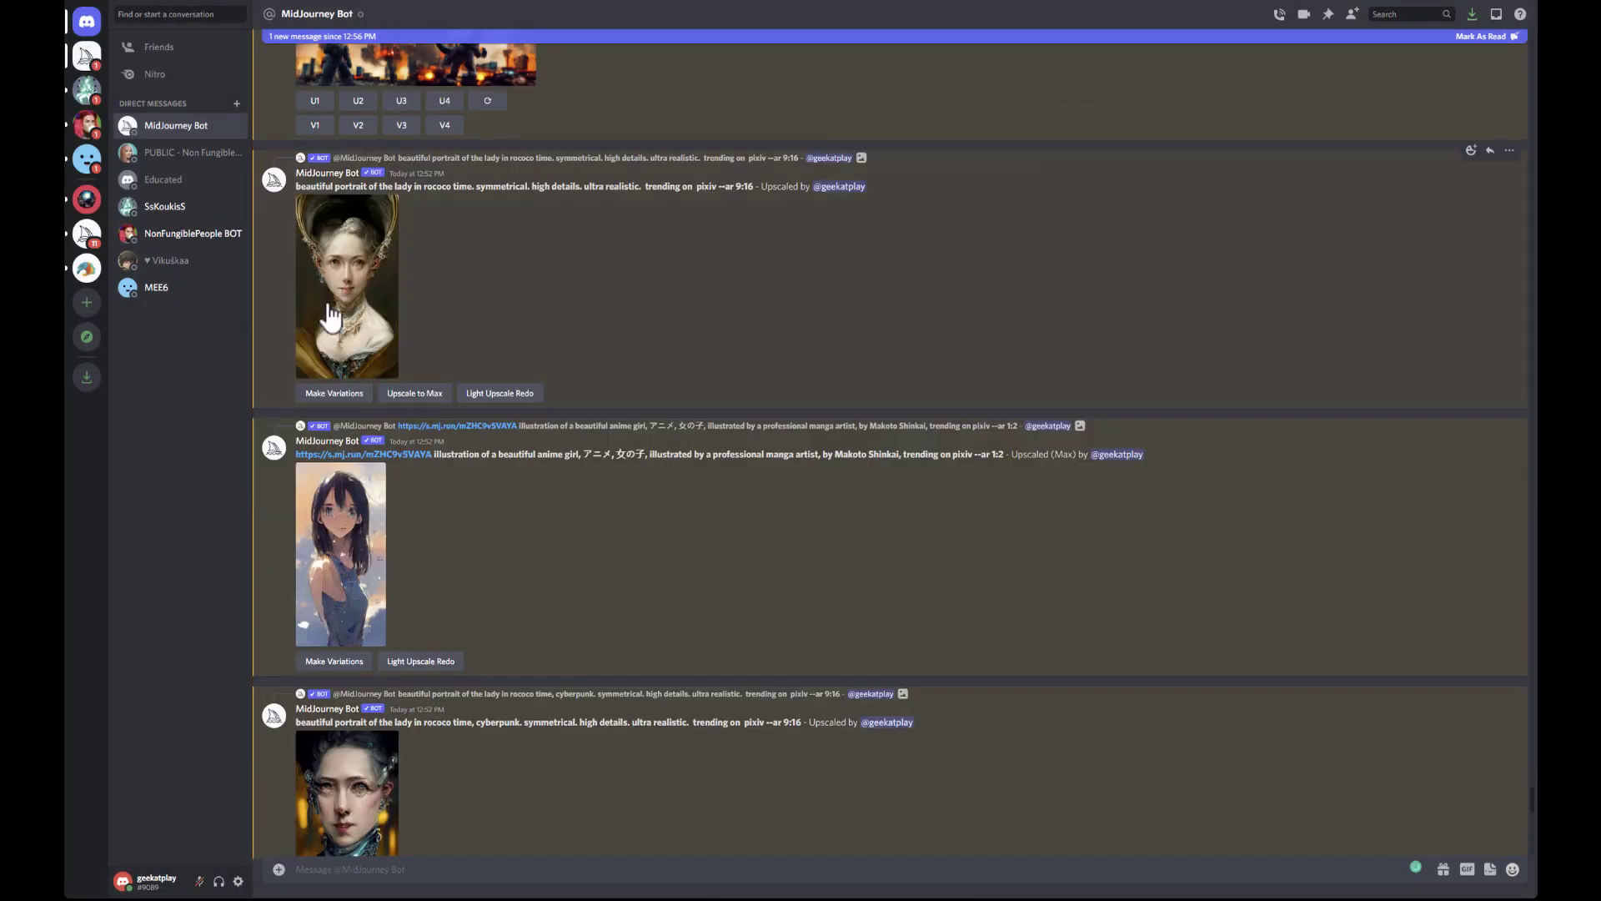
click(351, 277)
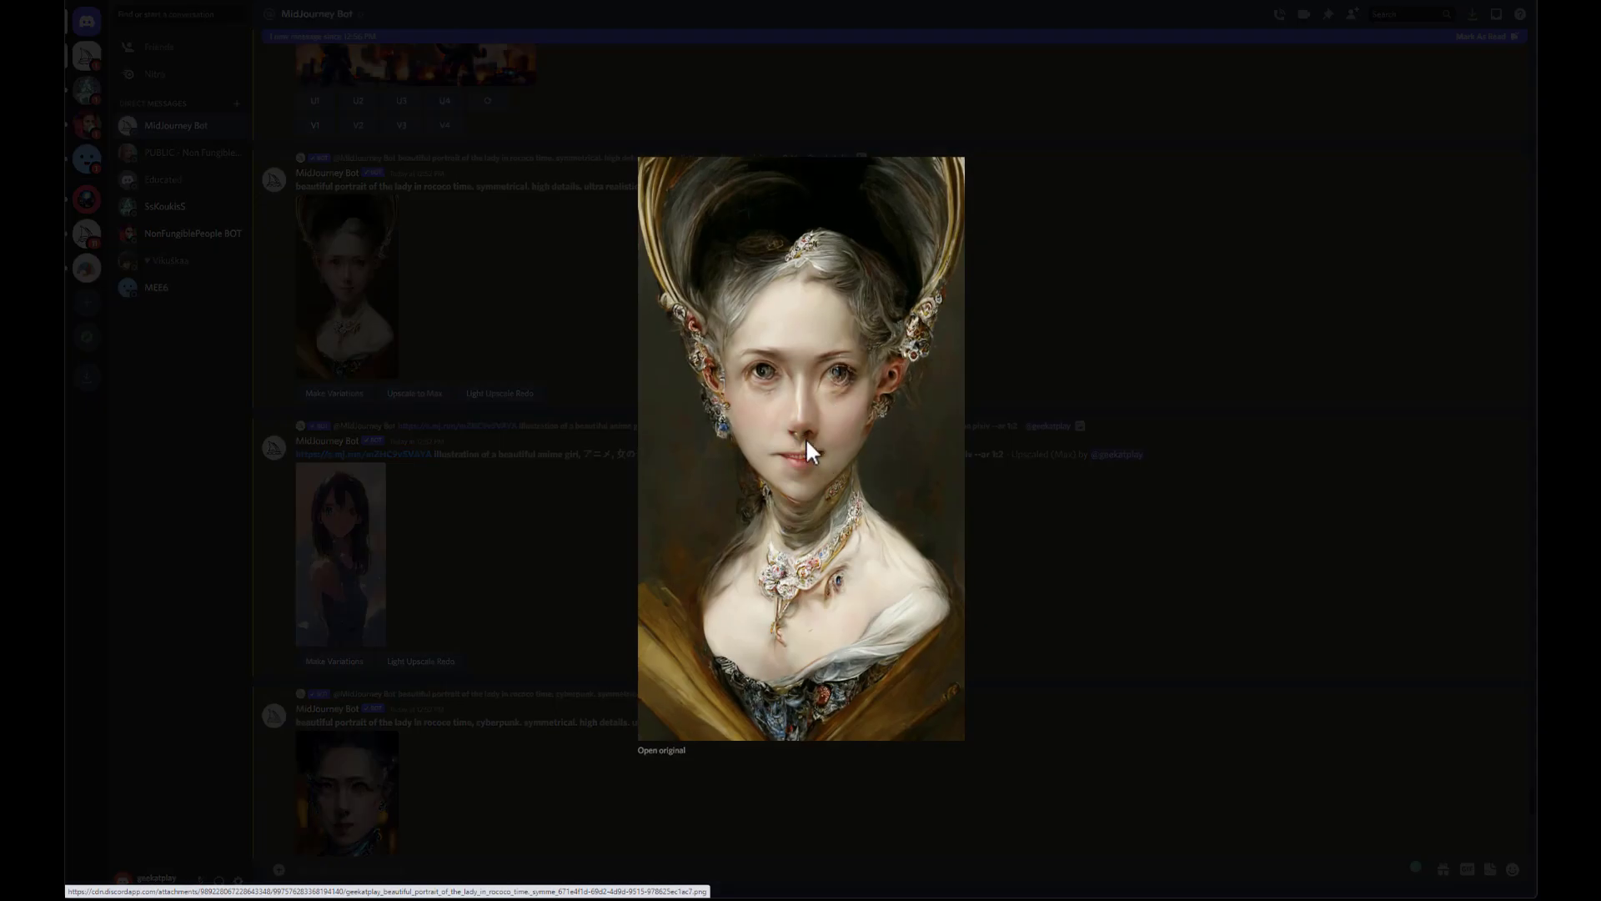
click(1012, 430)
Step: Compare the upscaled rococo lady portrait with its source grid again and request a Light Upscale Redo of the portrait
scroll(377, 479, up, 8)
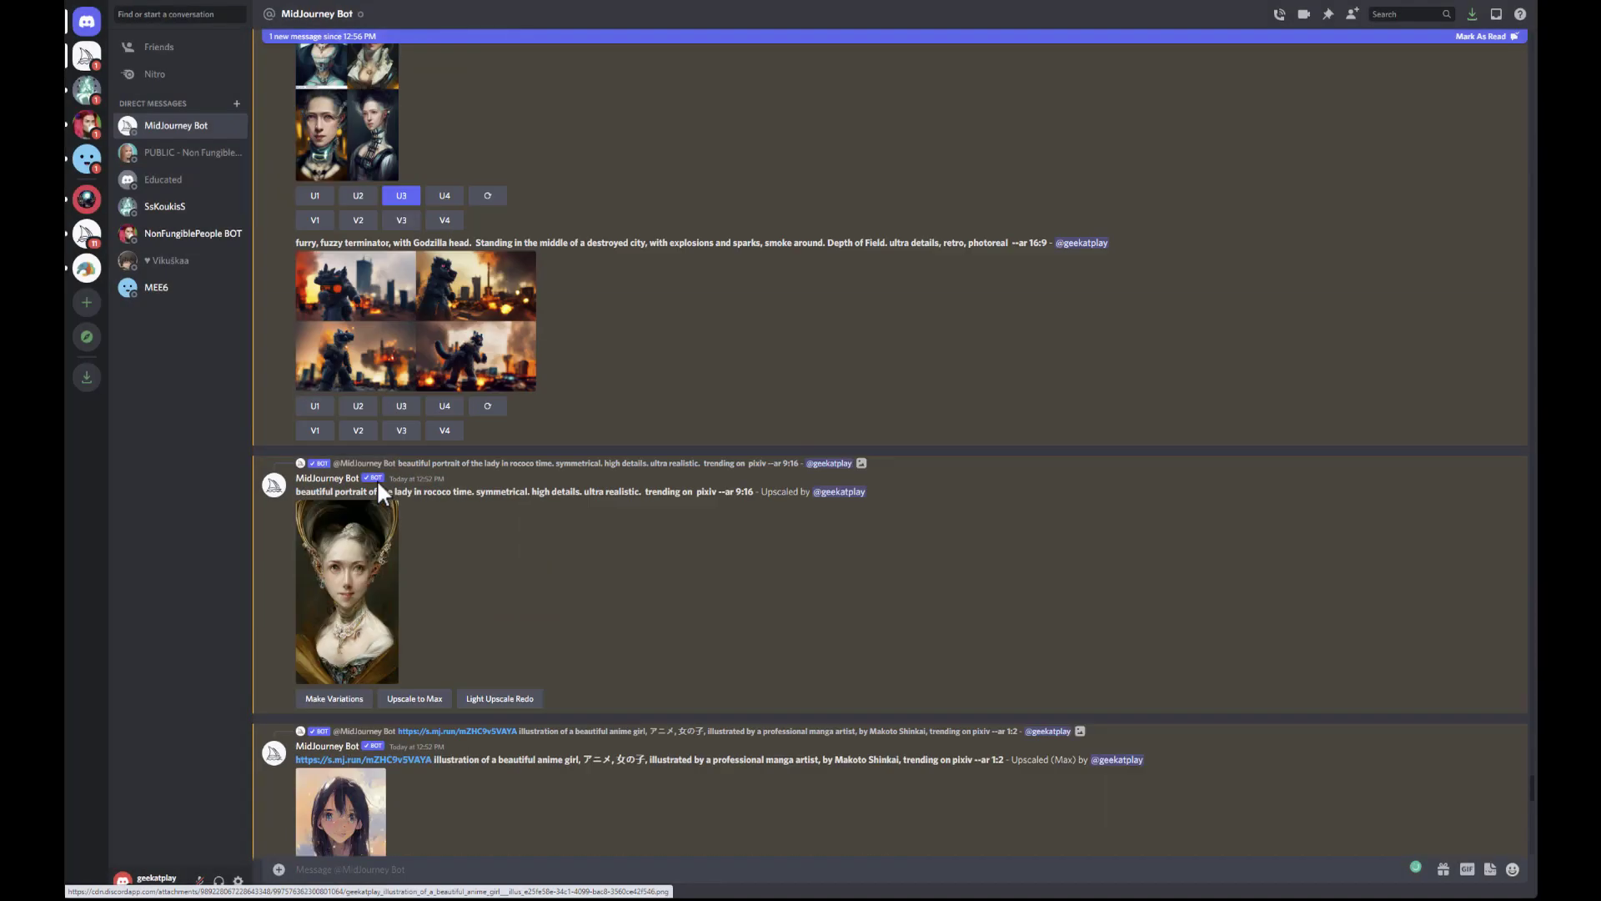
click(362, 200)
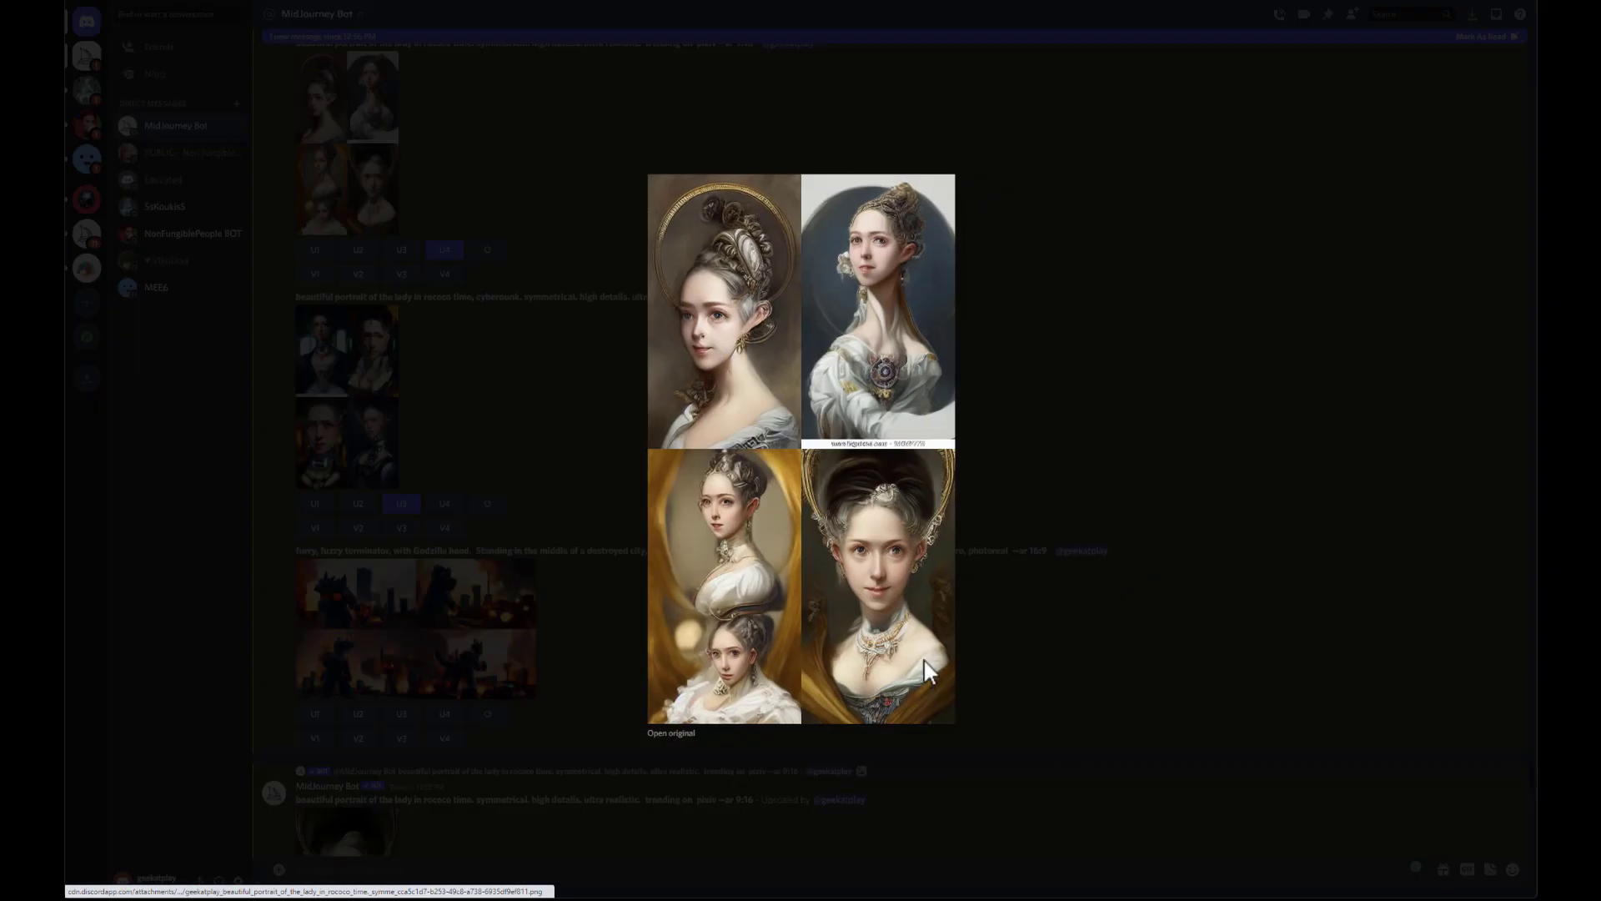
click(1033, 405)
scroll(558, 621, down, 5)
click(367, 451)
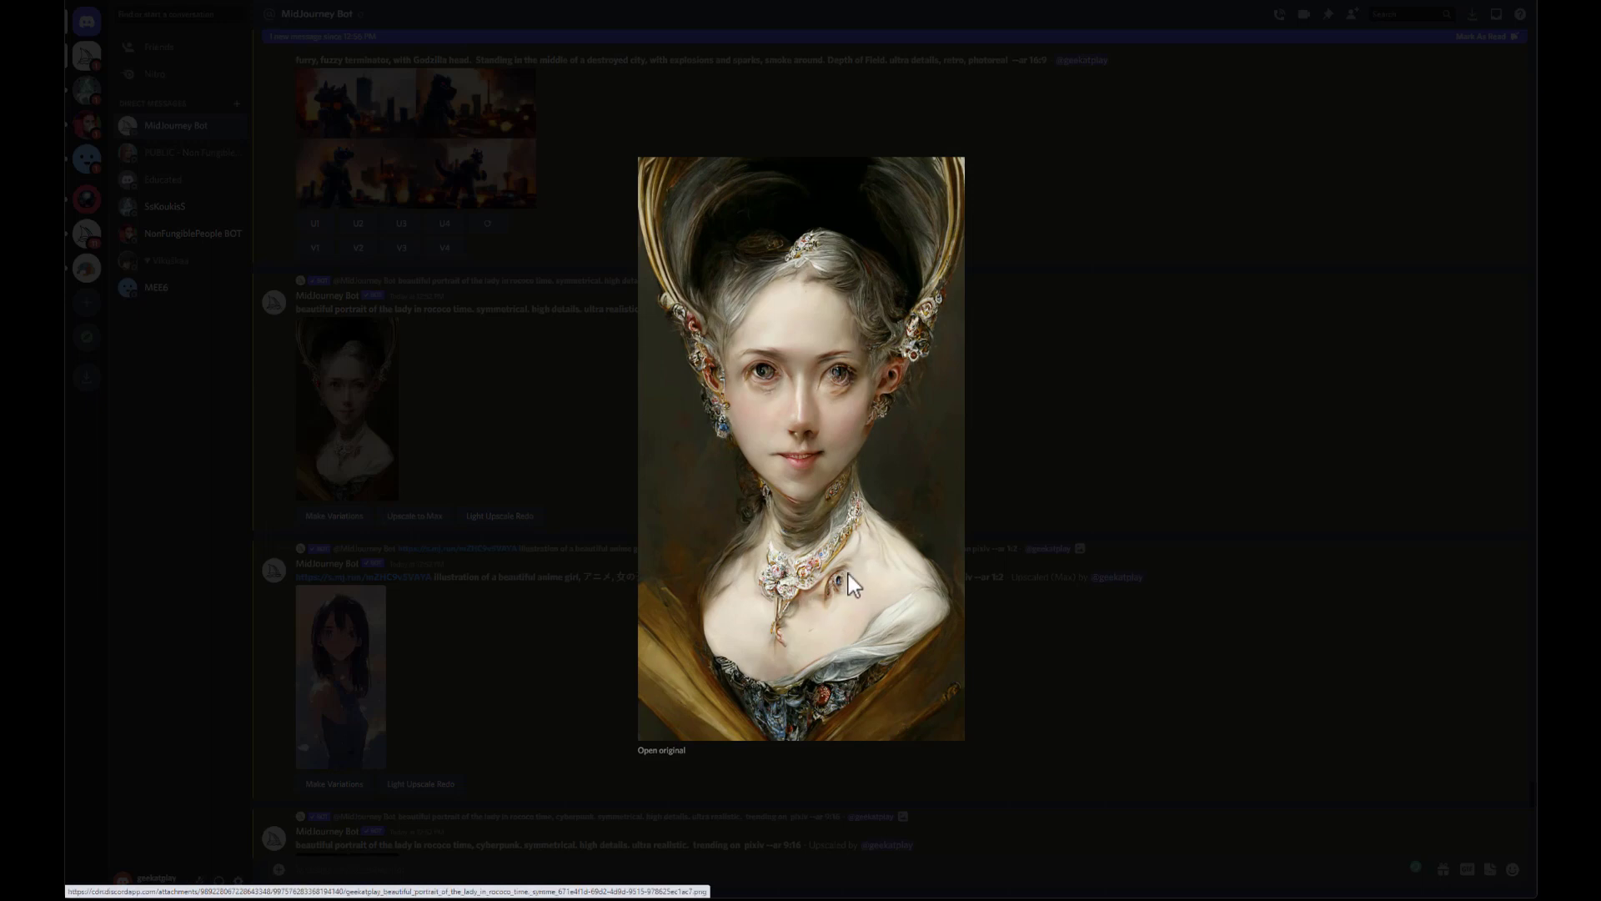
click(583, 445)
click(500, 519)
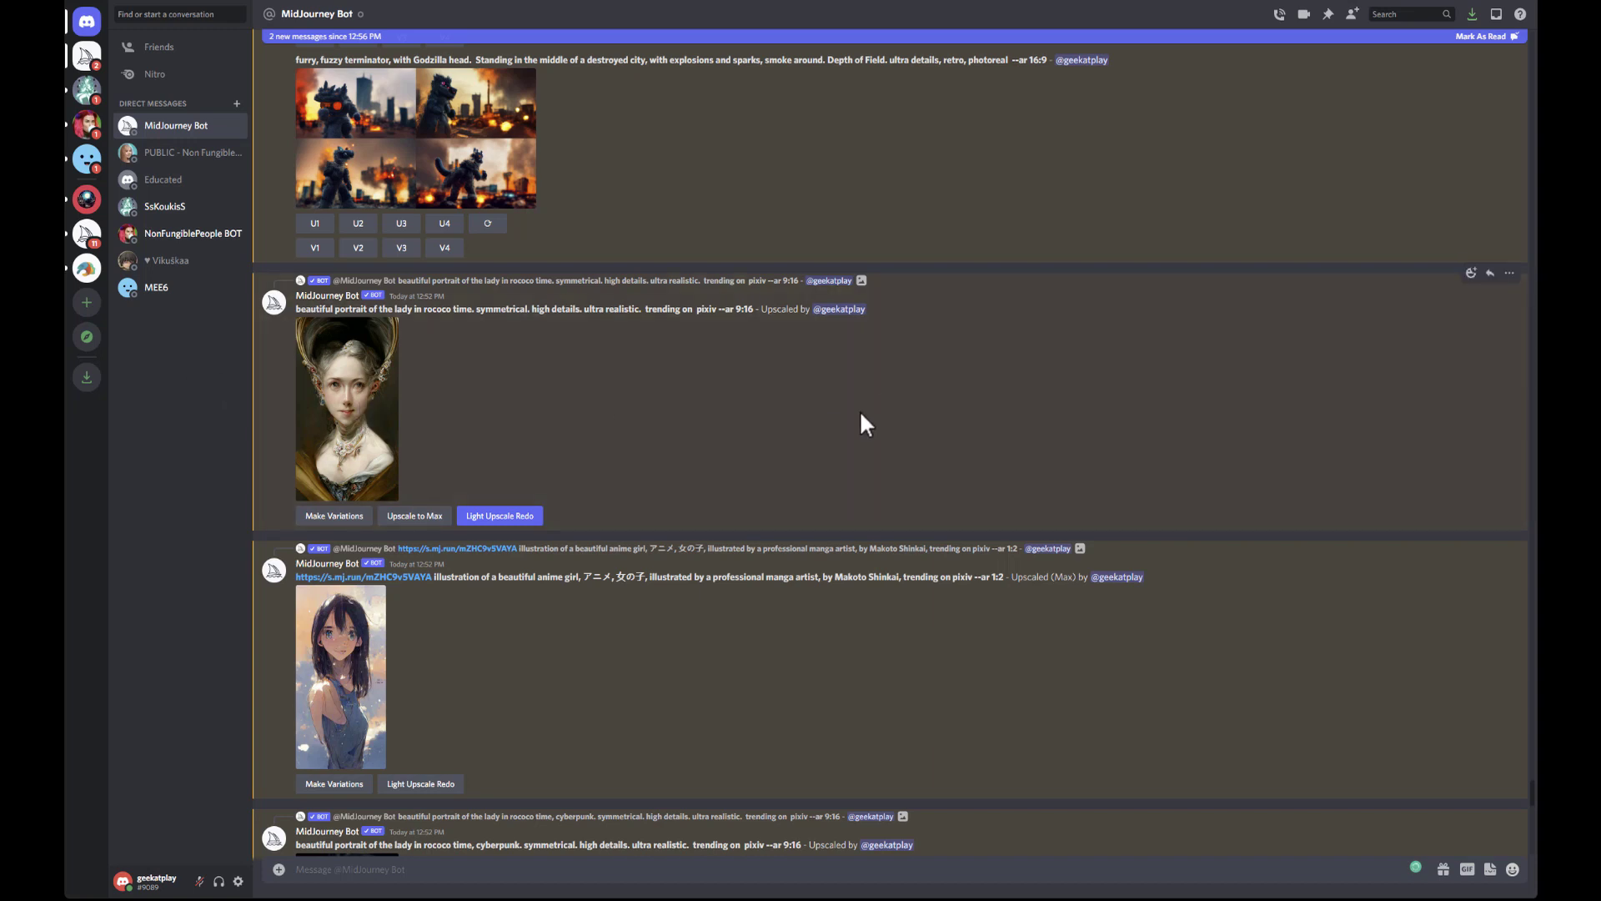
click(350, 413)
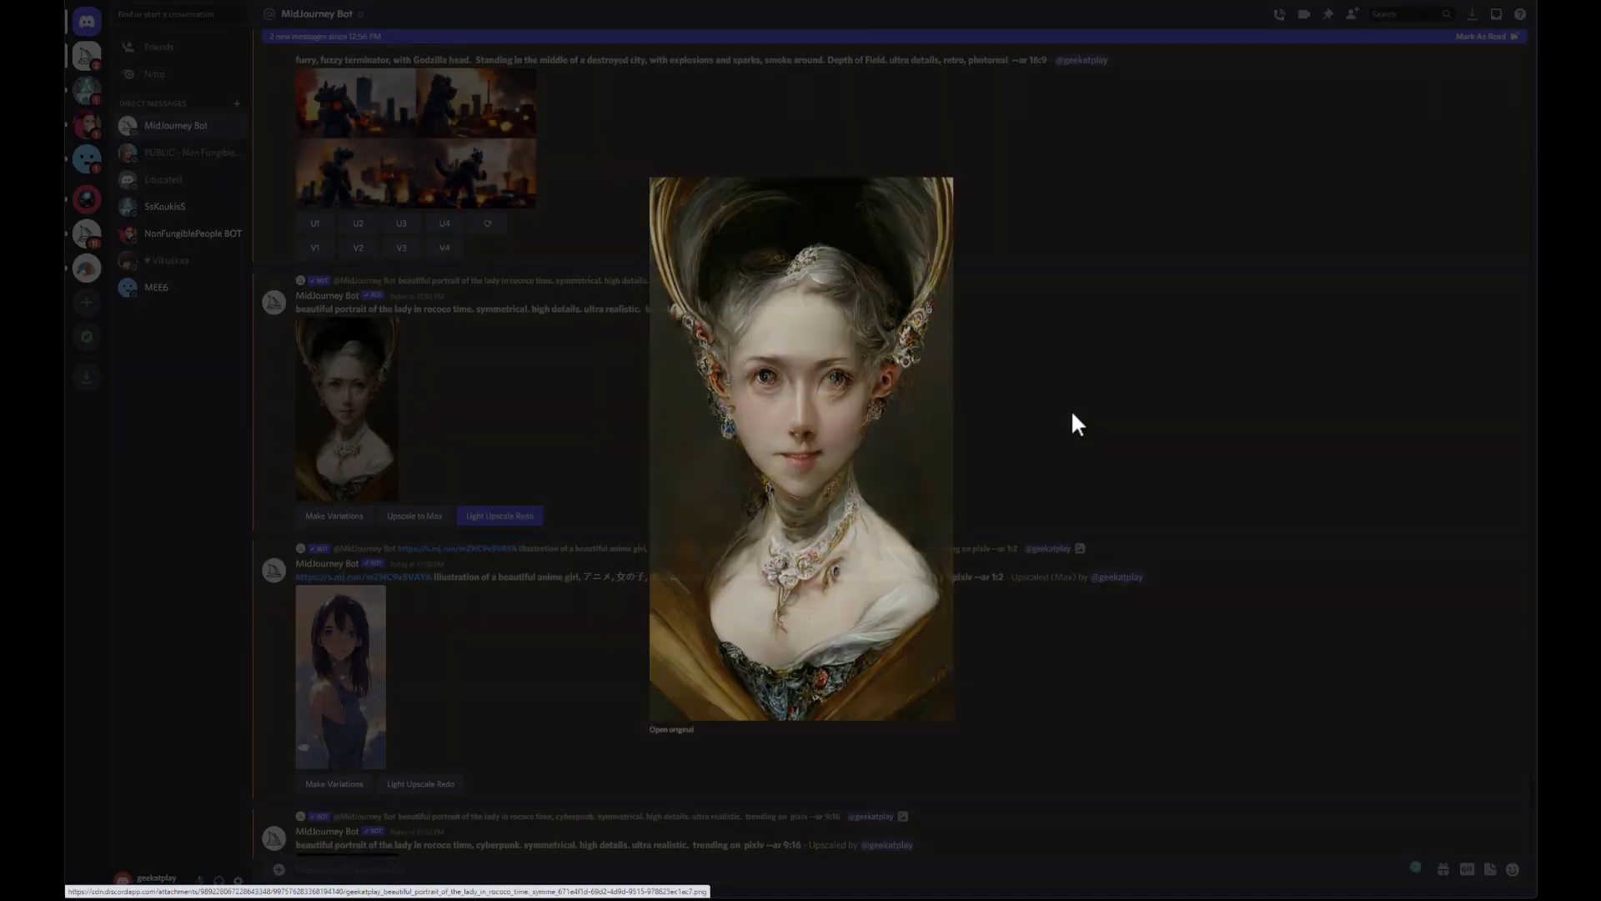
click(1071, 409)
Step: Check the progress of the newest upscale jobs and examine the finished anime girl upscale at larger size
scroll(776, 492, down, 3)
scroll(776, 517, down, 10)
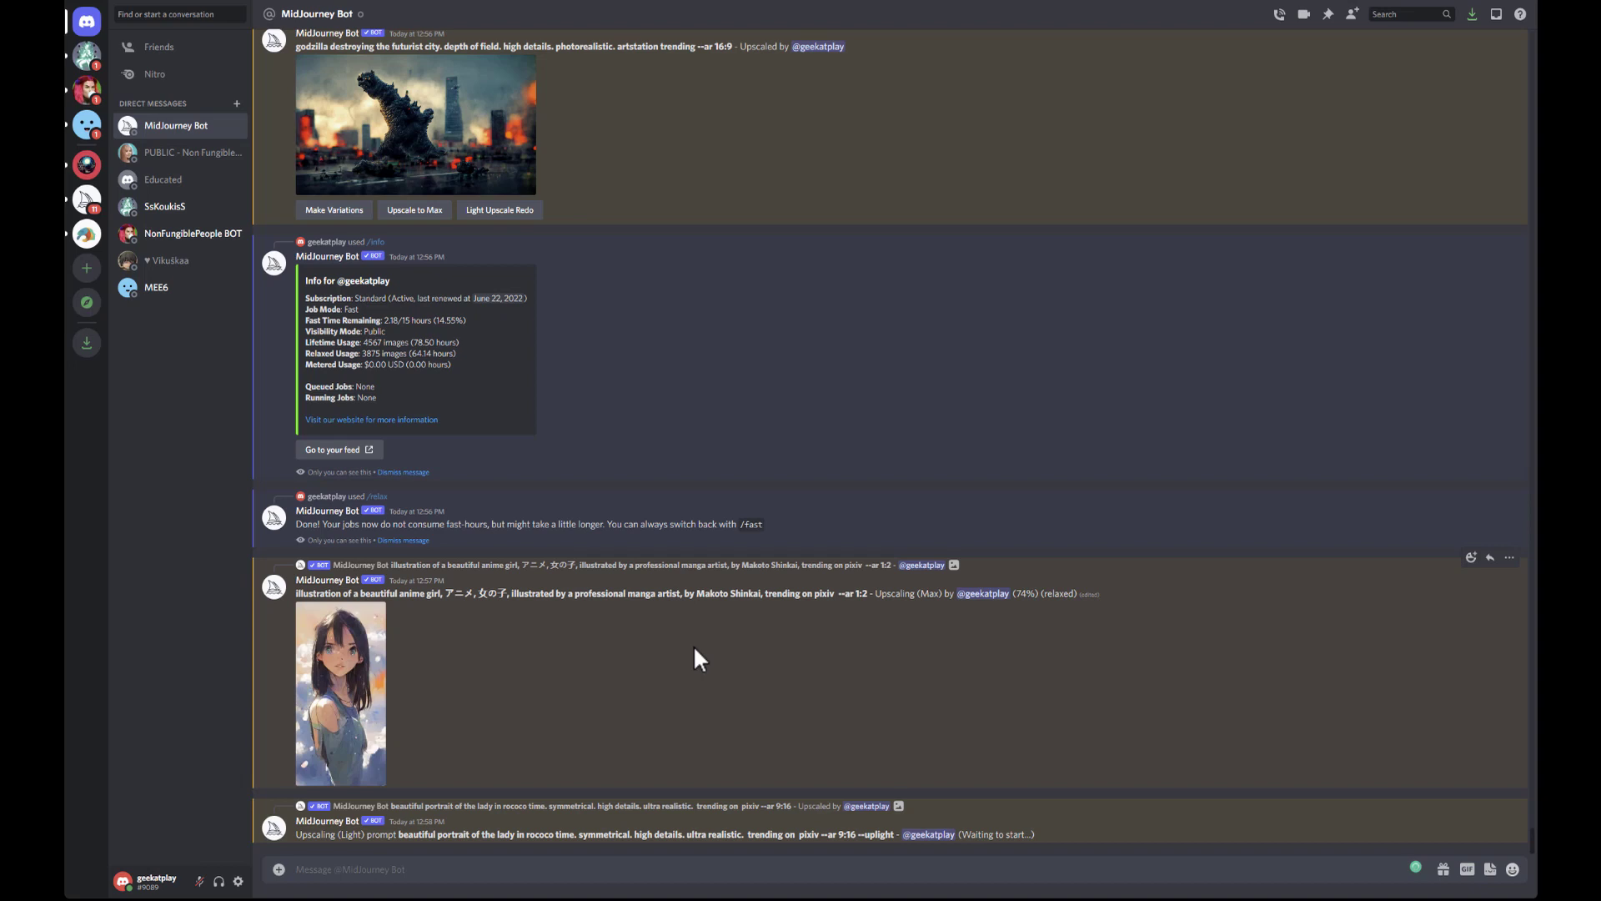
scroll(802, 505, up, 4)
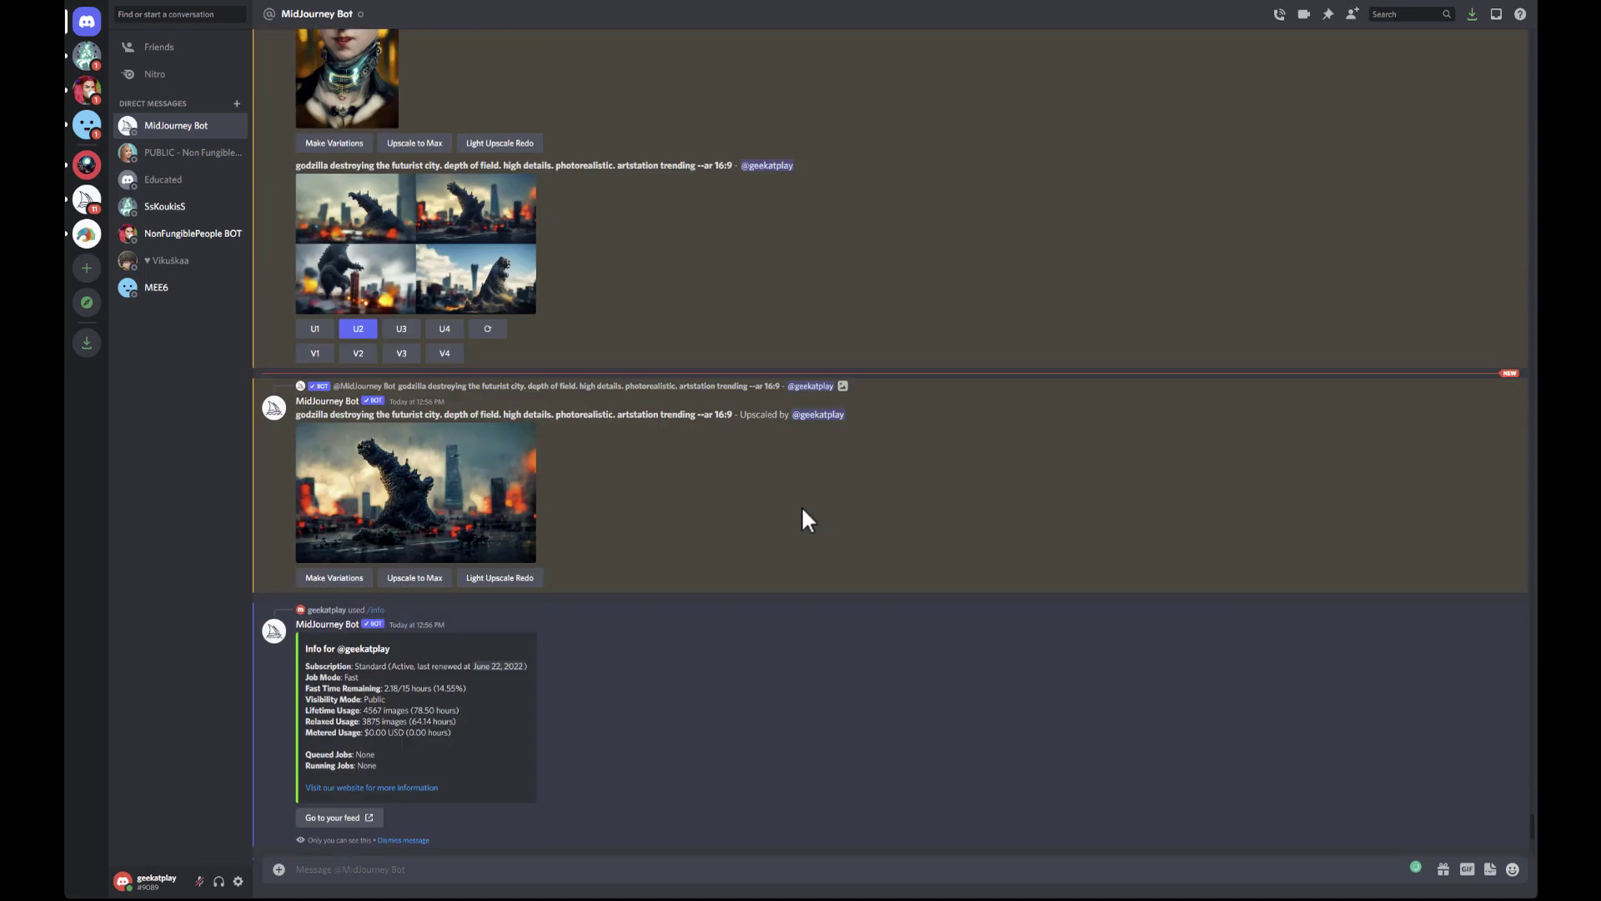
scroll(802, 506, up, 4)
scroll(803, 506, down, 8)
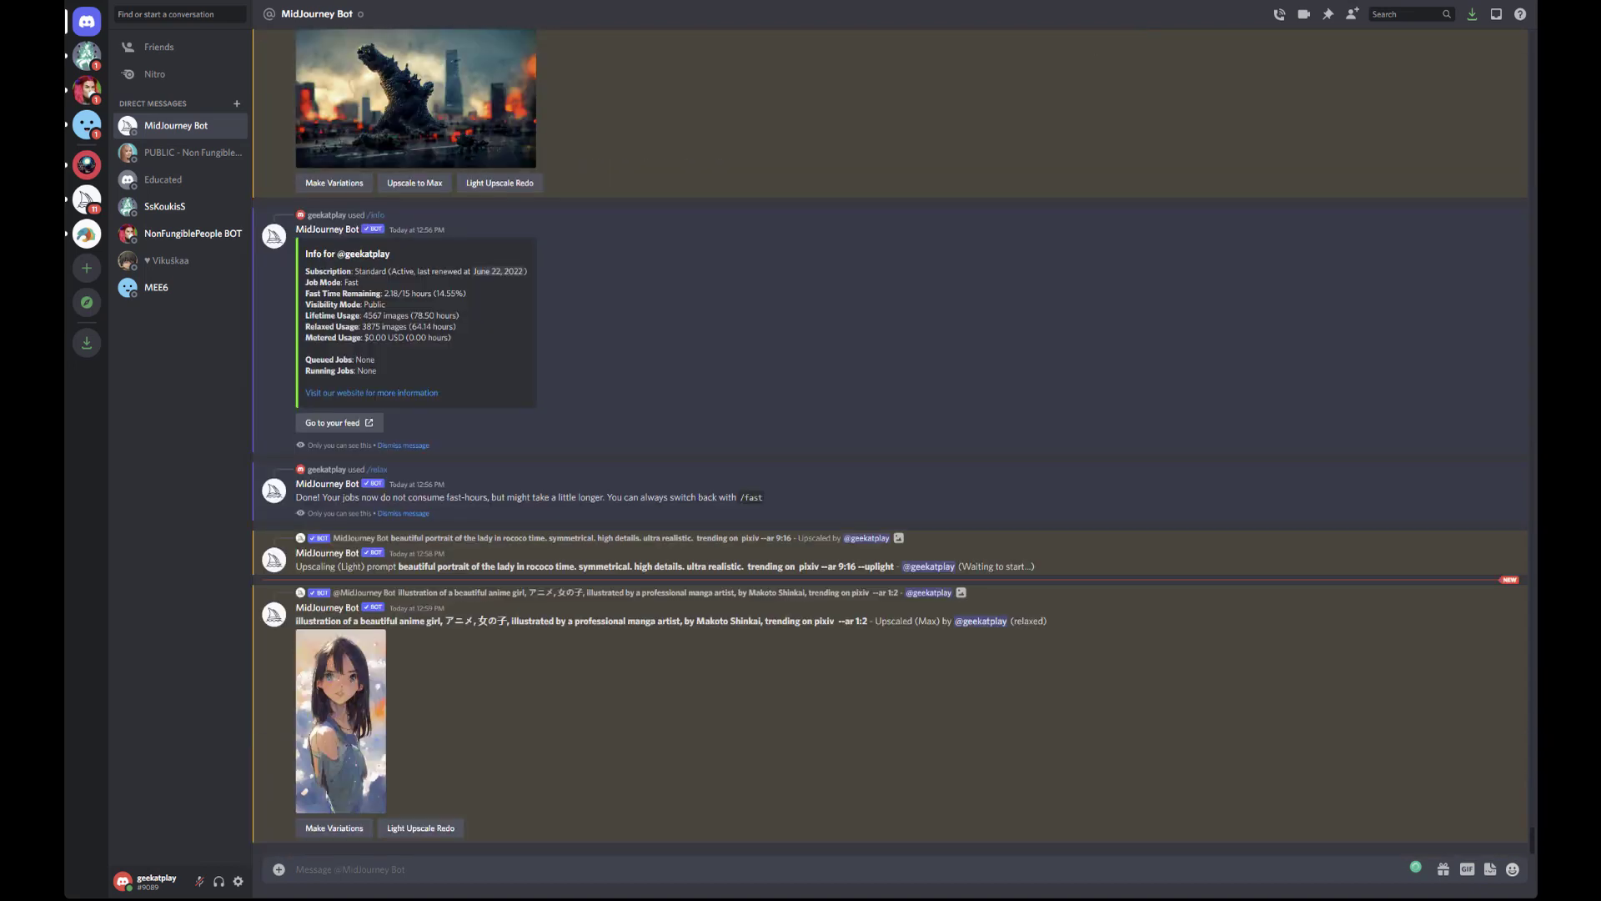
click(351, 701)
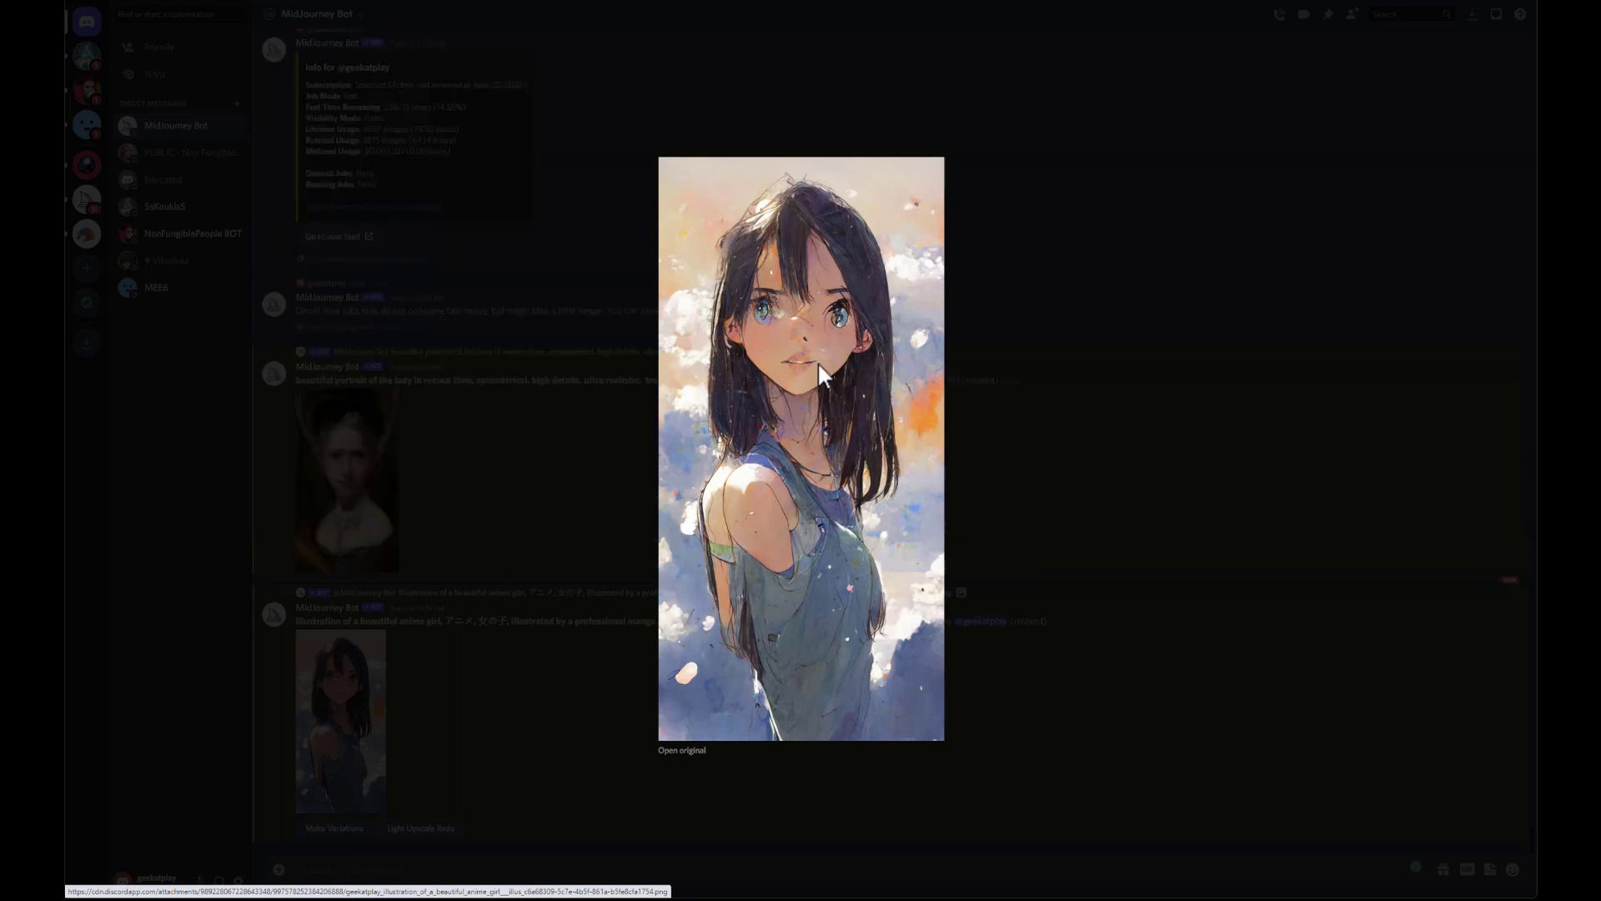
click(1185, 505)
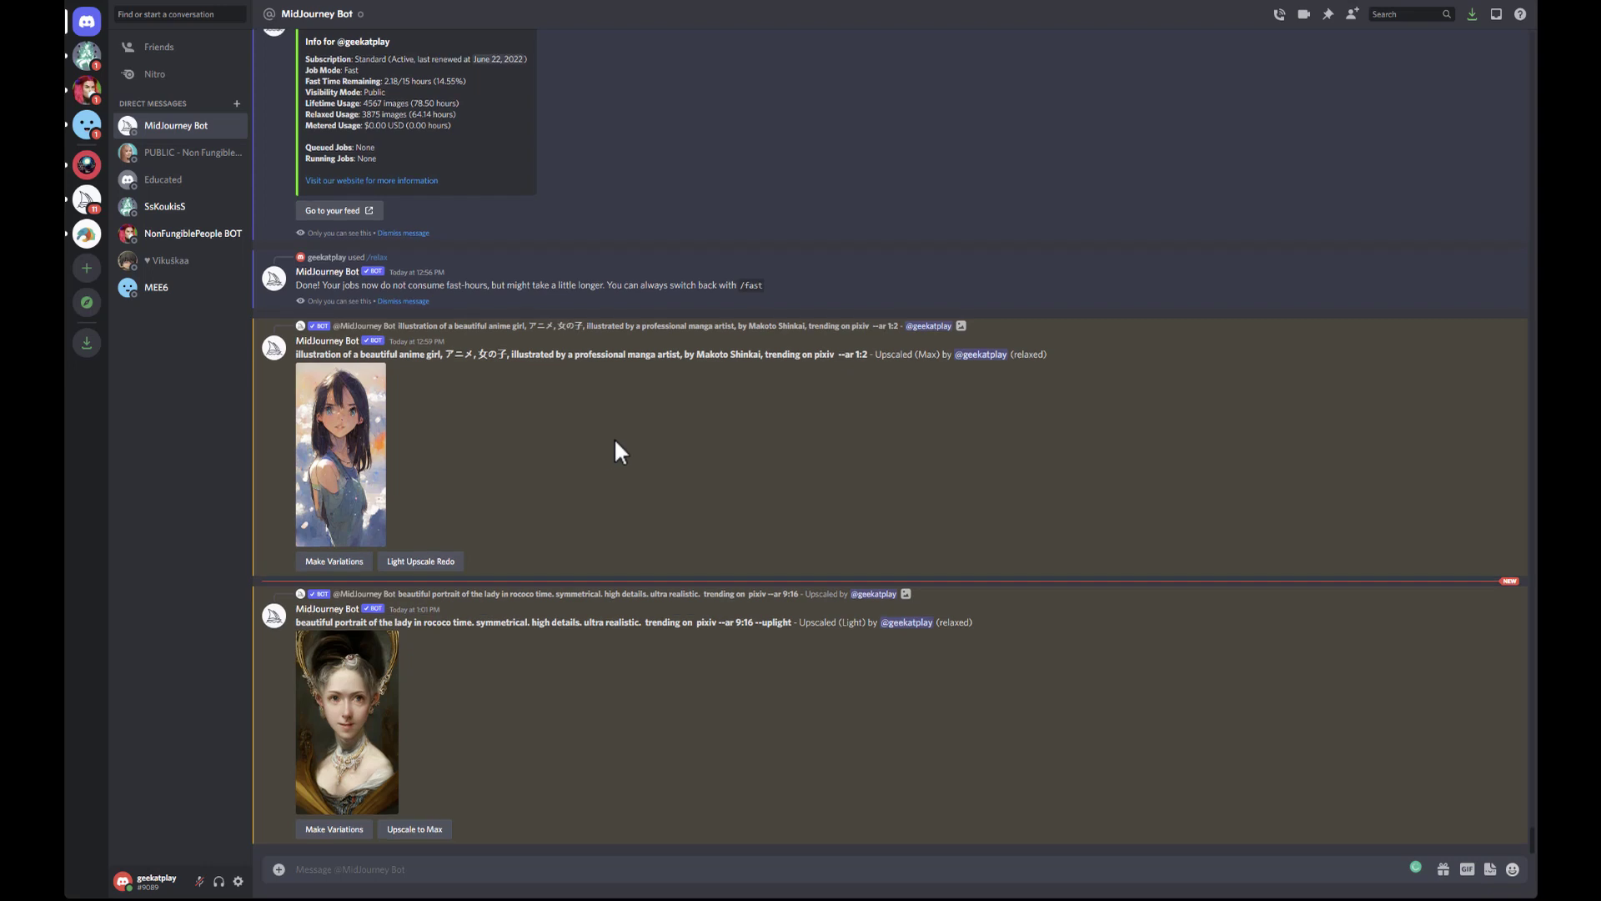
Step: Compare the original rococo lady upscale with its light upscale redo, viewing each at larger size
scroll(684, 332, up, 15)
scroll(477, 257, up, 5)
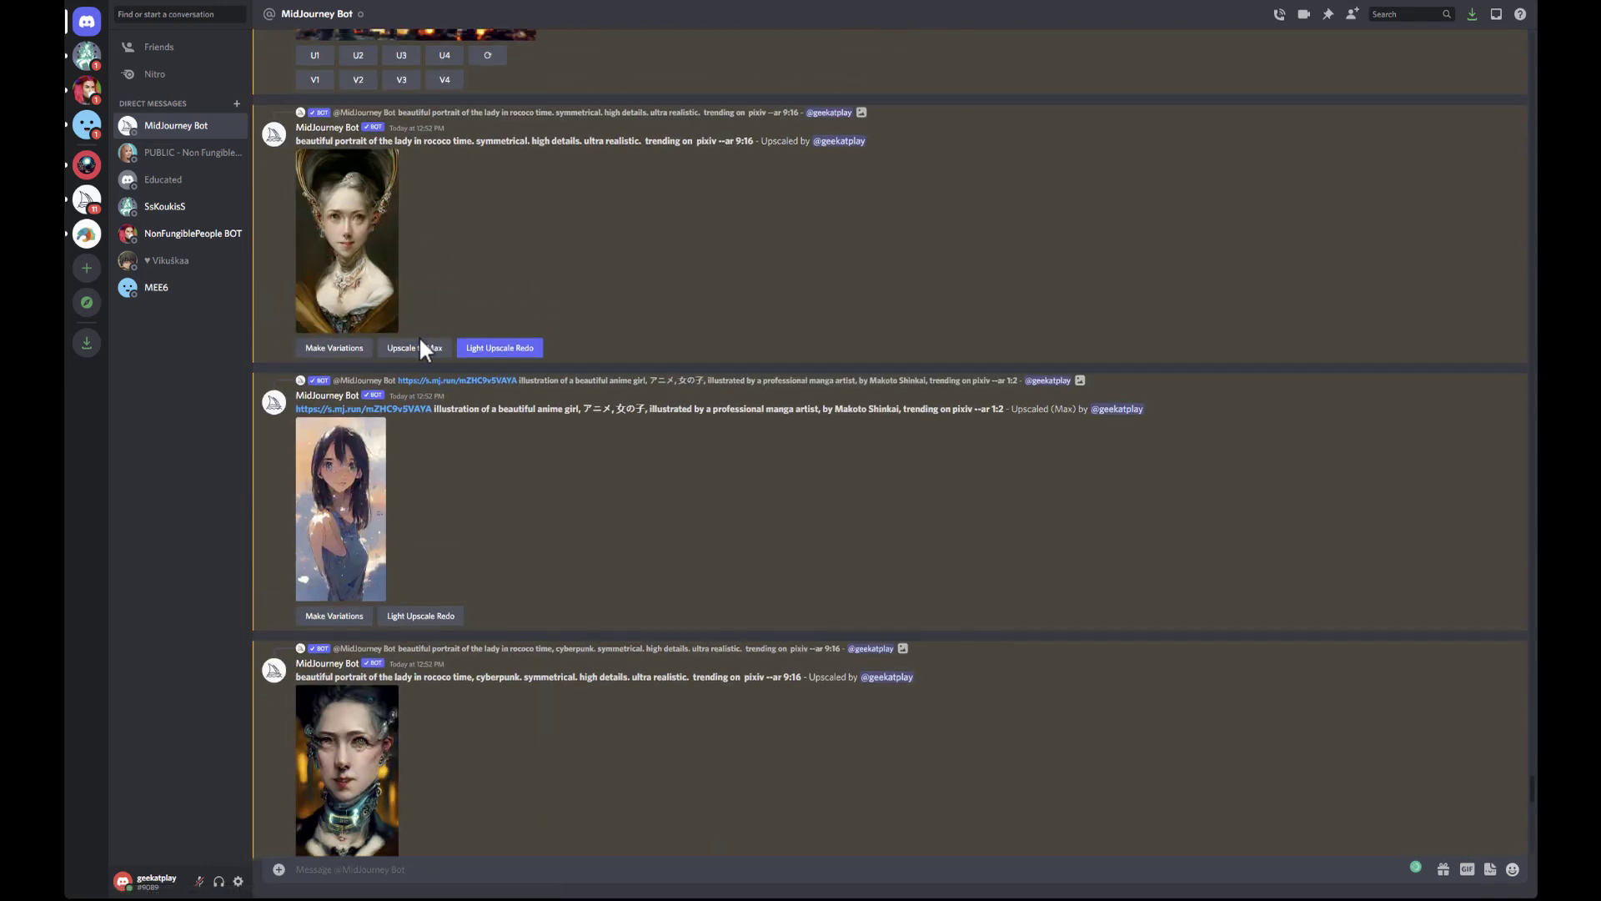
click(350, 280)
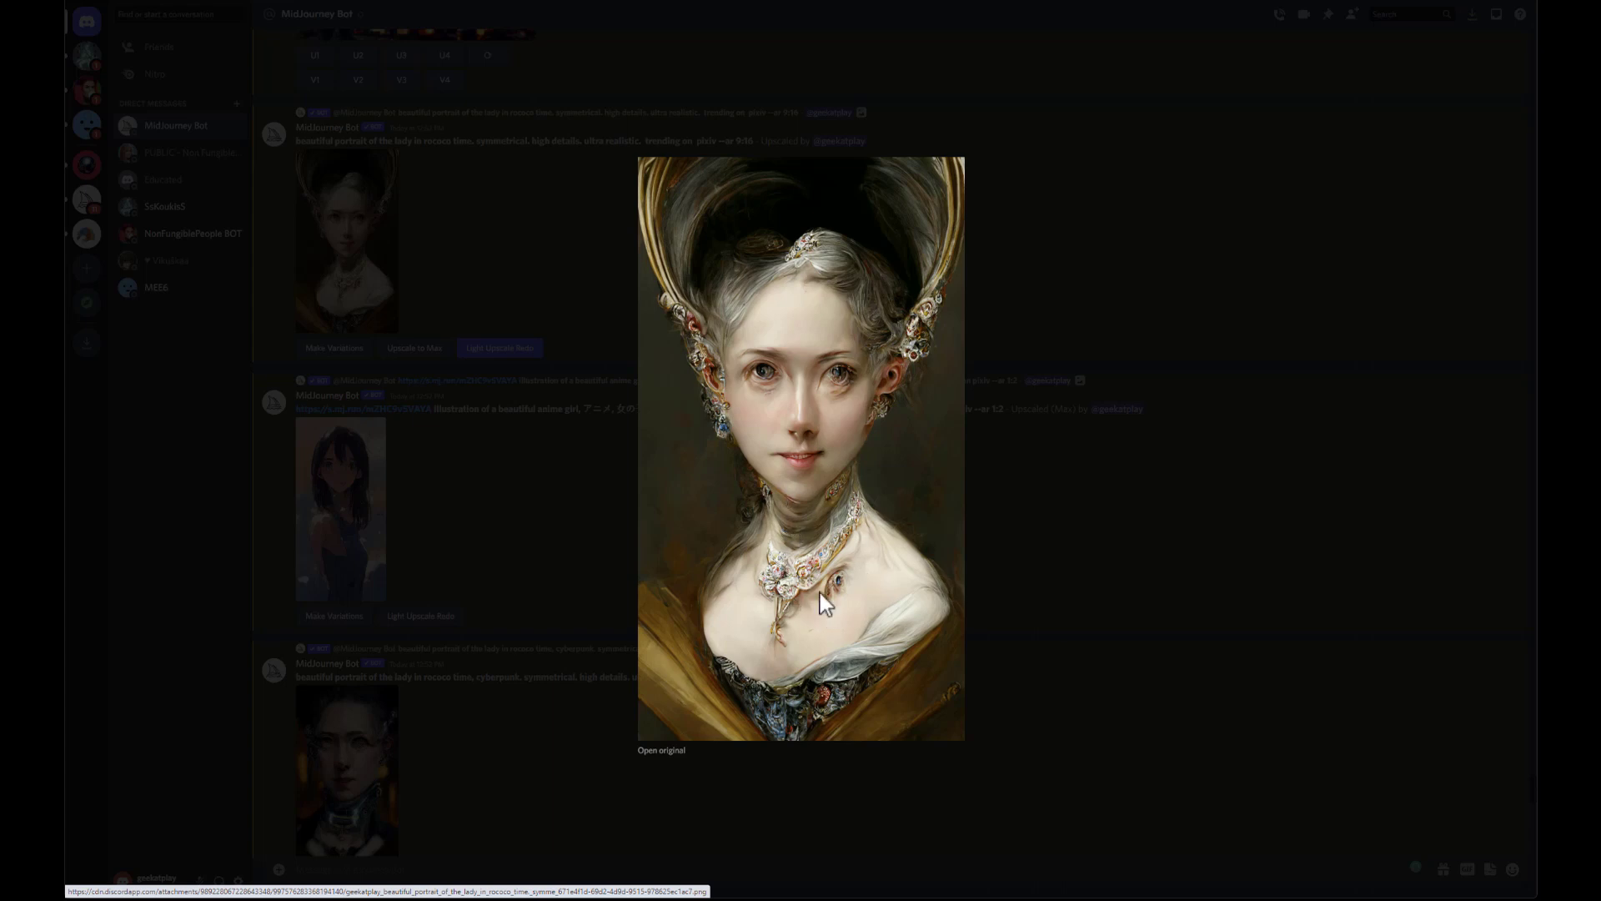
click(1037, 518)
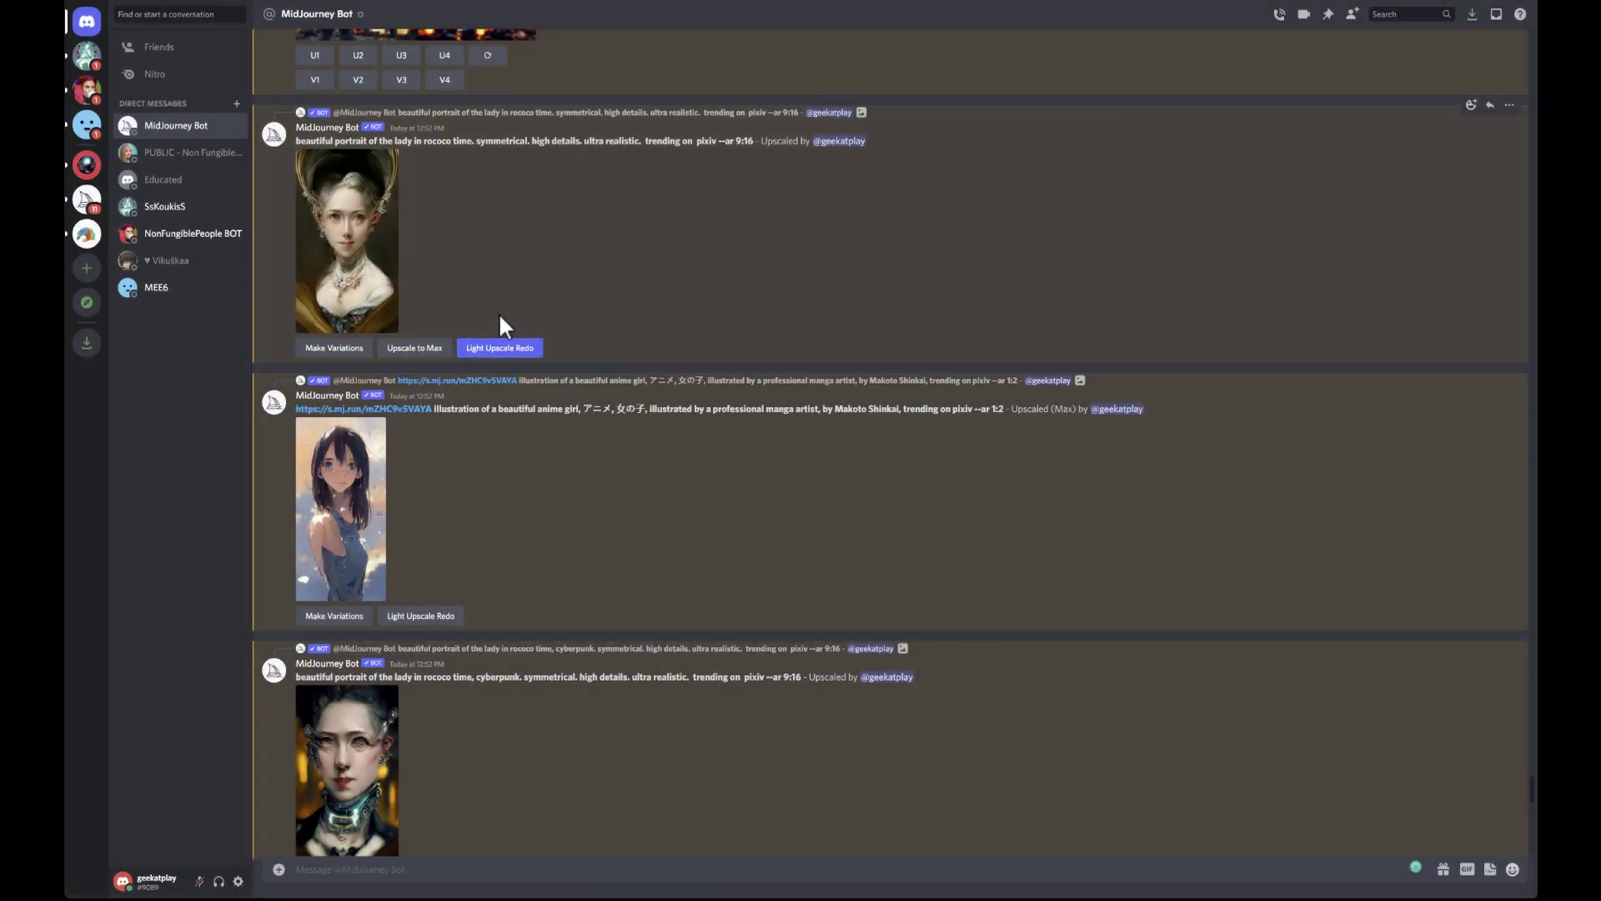
scroll(568, 583, down, 15)
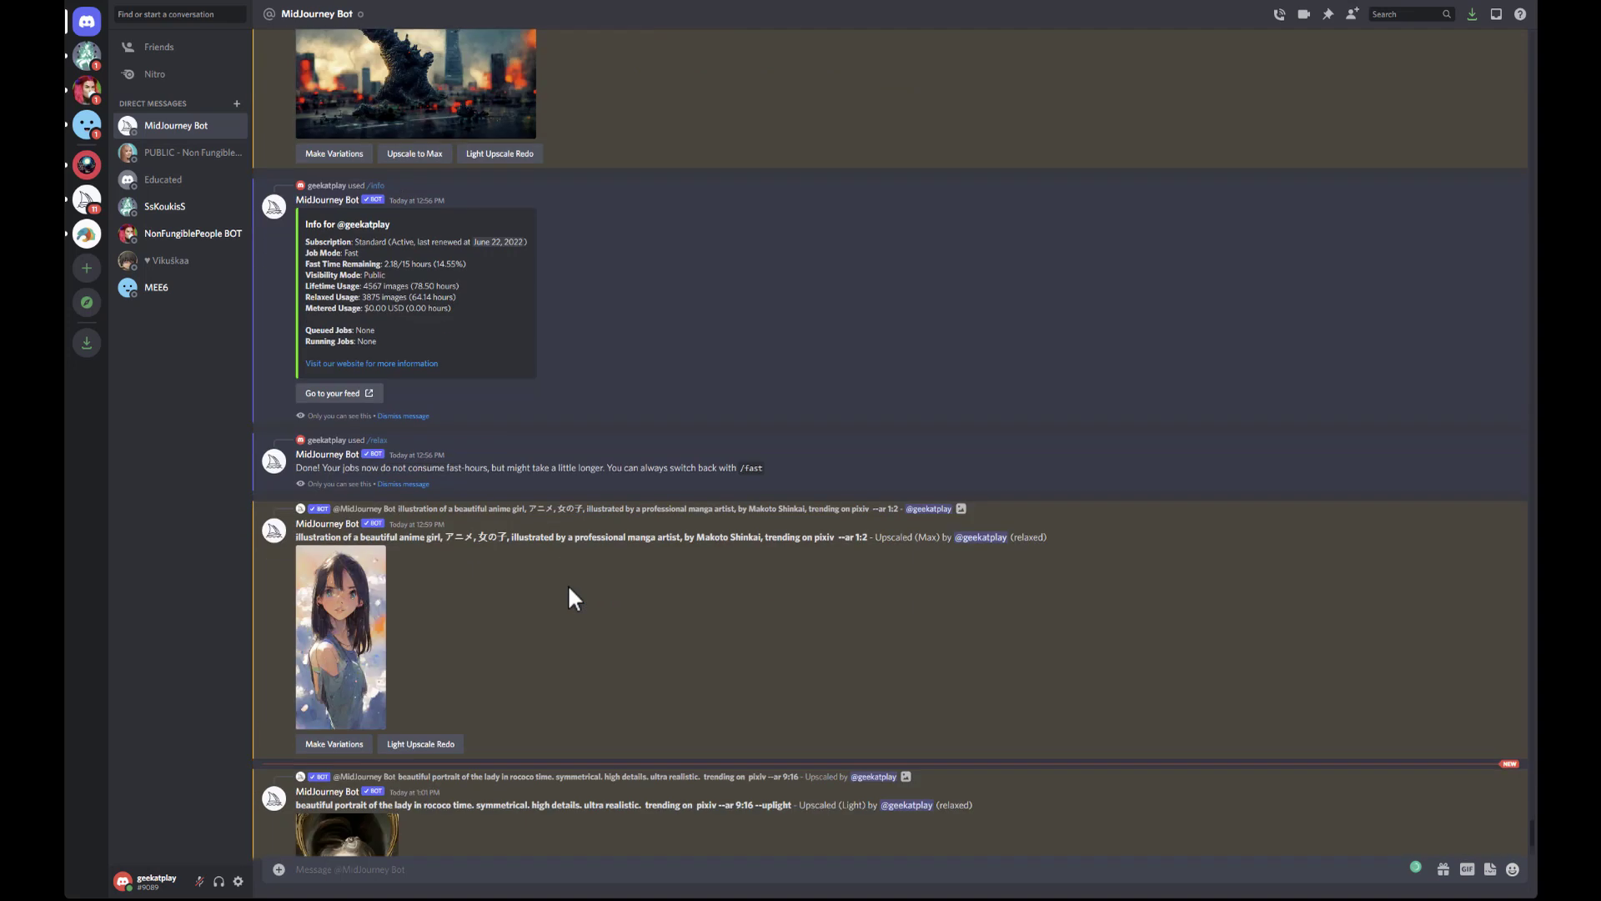
scroll(567, 584, down, 2)
click(350, 721)
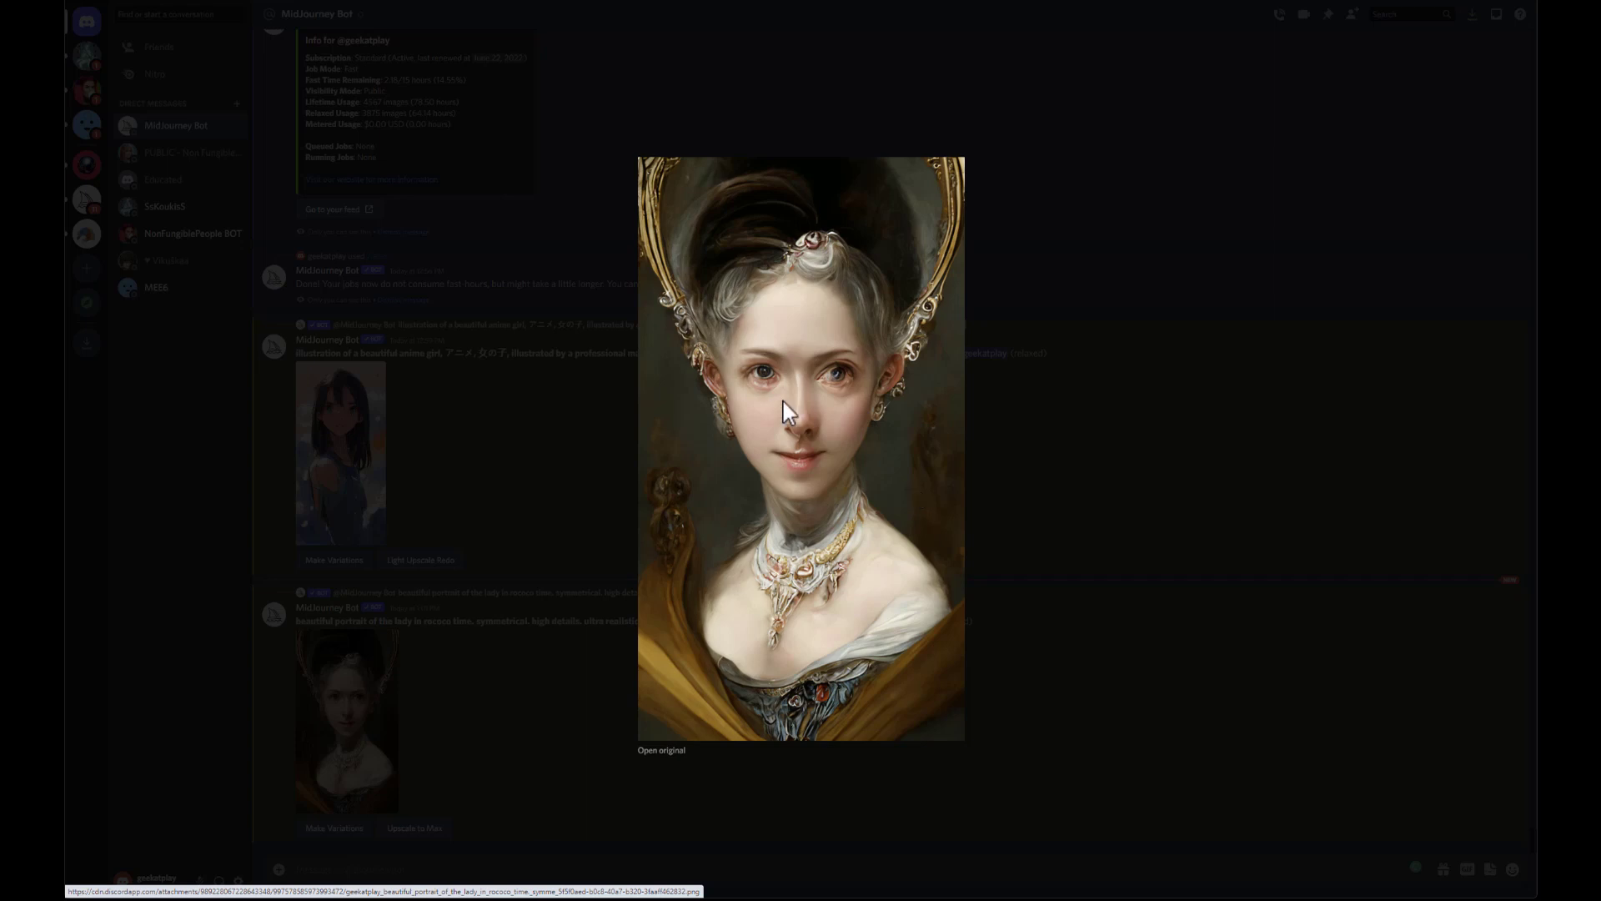
click(484, 463)
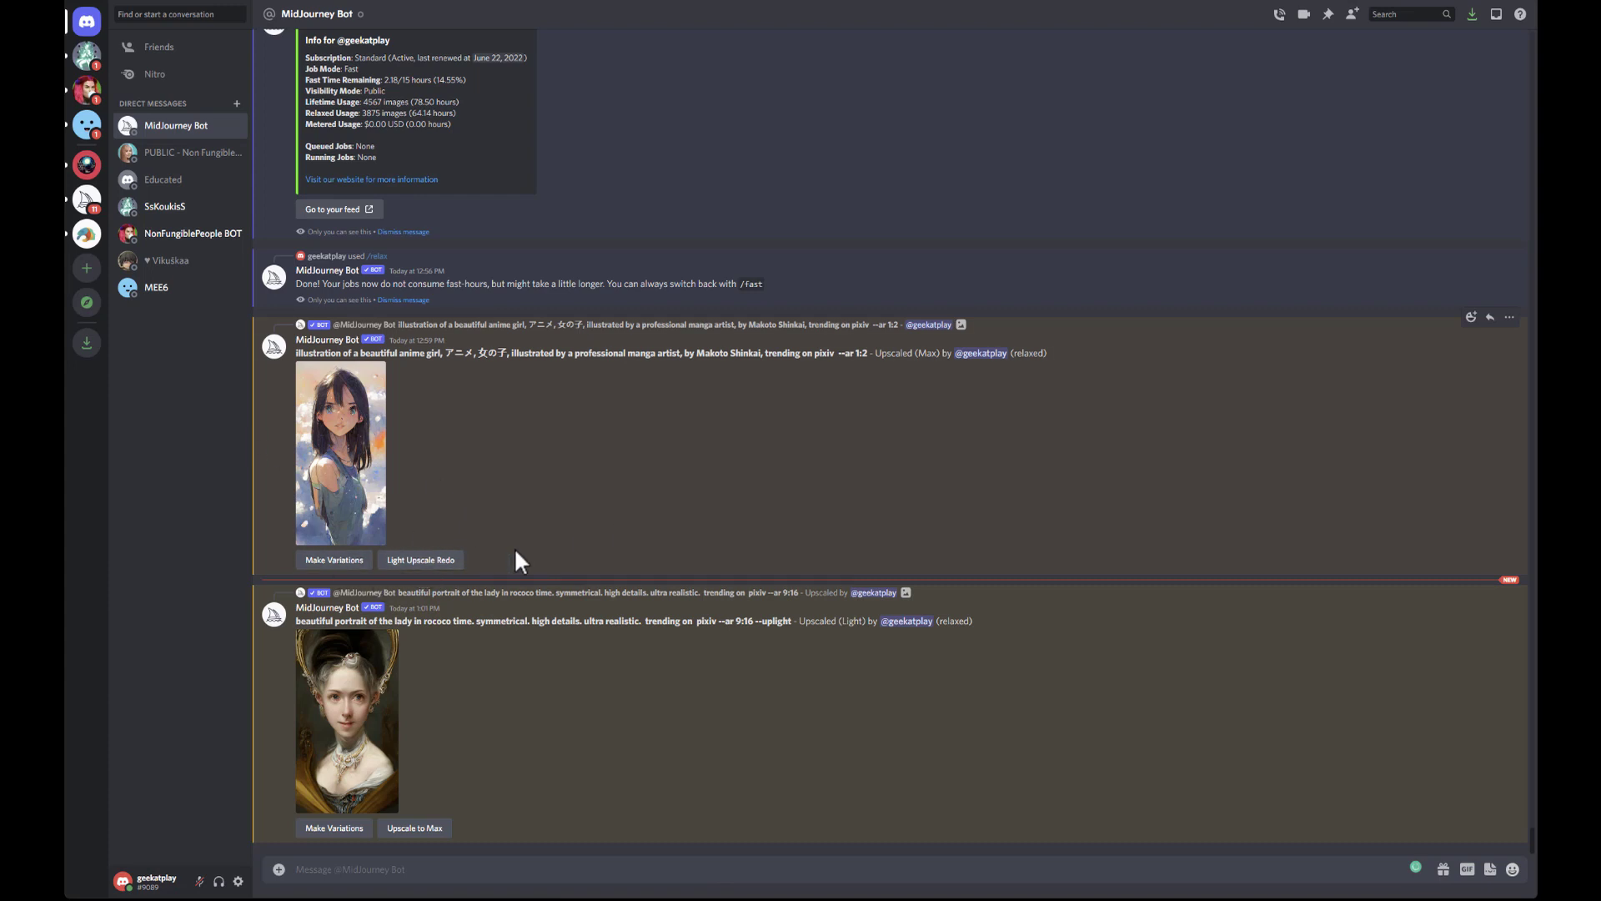
scroll(514, 547, up, 5)
scroll(615, 464, down, 5)
scroll(589, 542, up, 15)
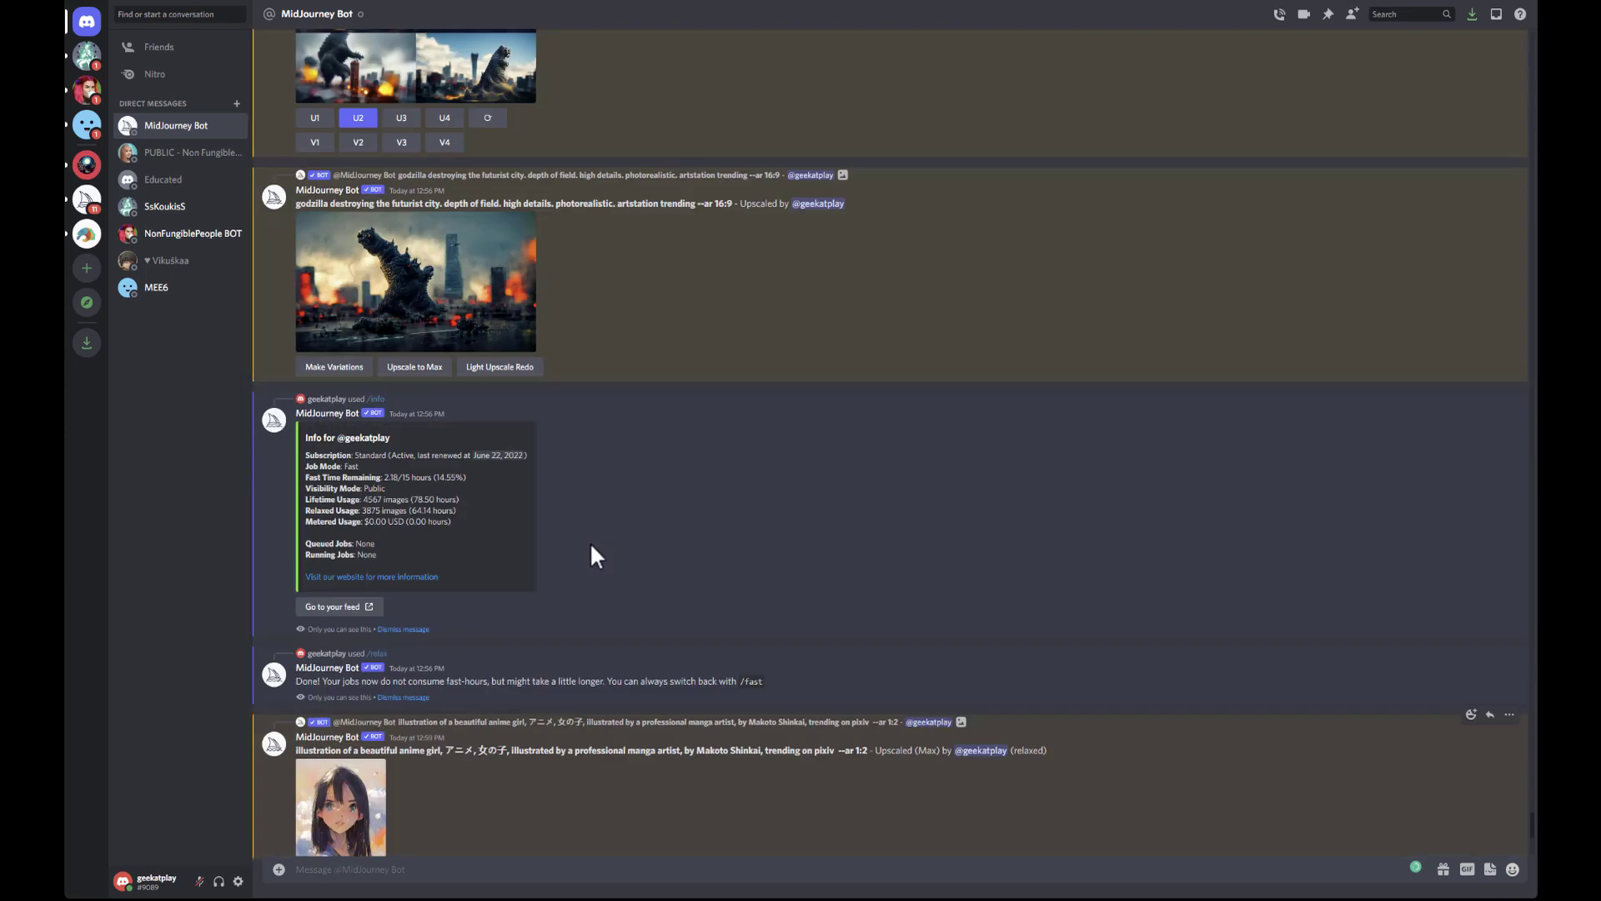
scroll(589, 542, up, 6)
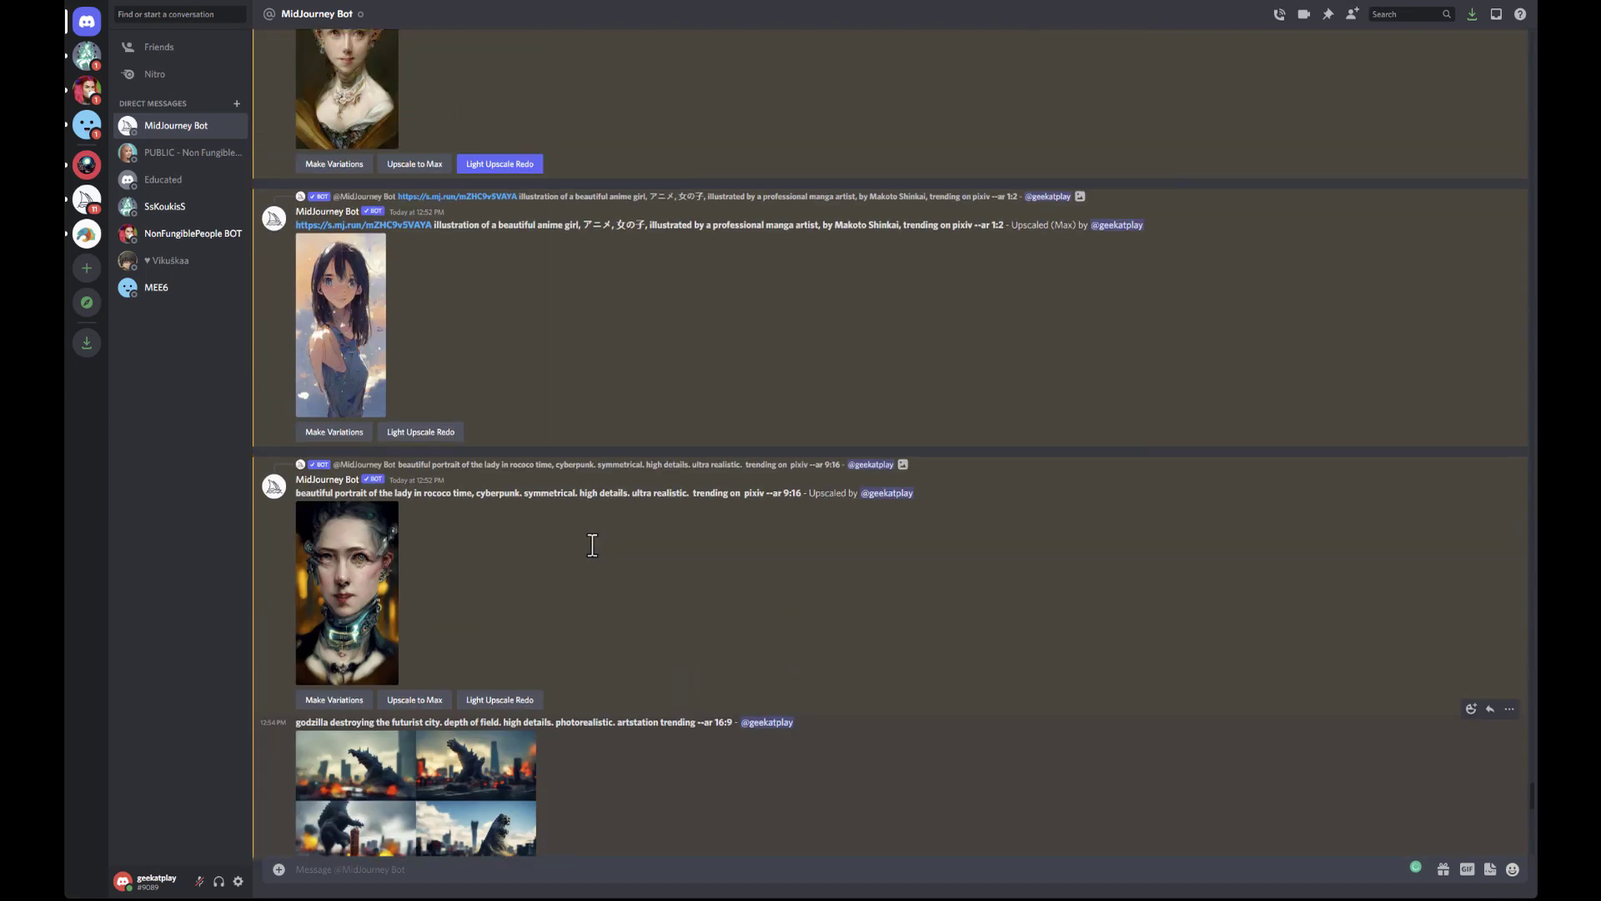
scroll(589, 542, down, 20)
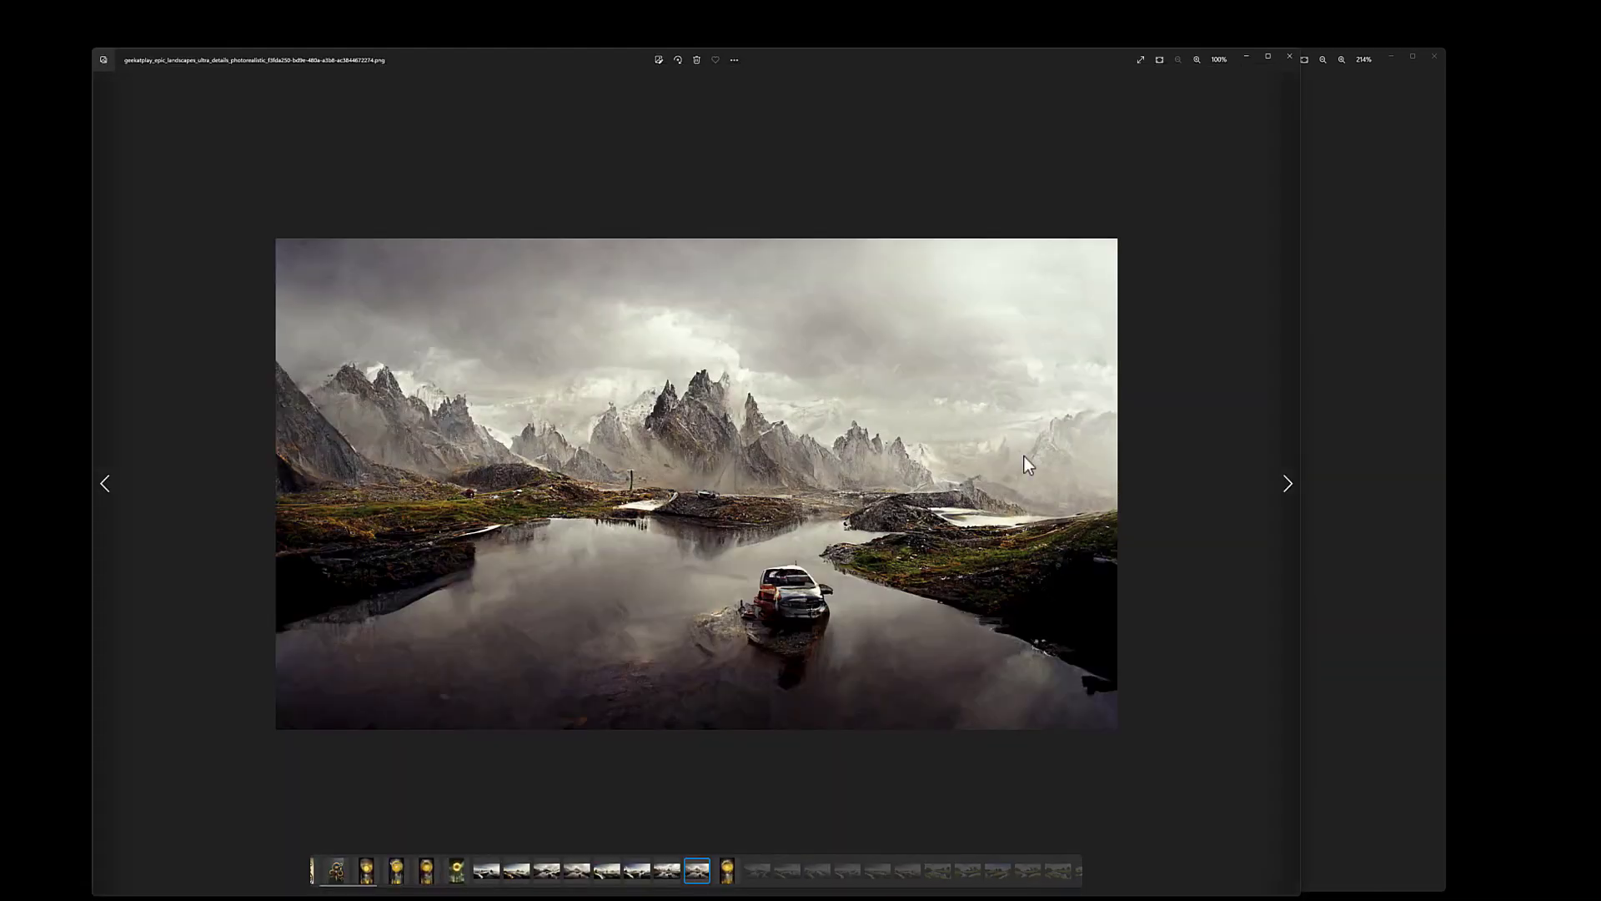
Step: Browse the finished epic landscape images, viewing several of the mountain and lake variations one after another
click(754, 873)
click(789, 876)
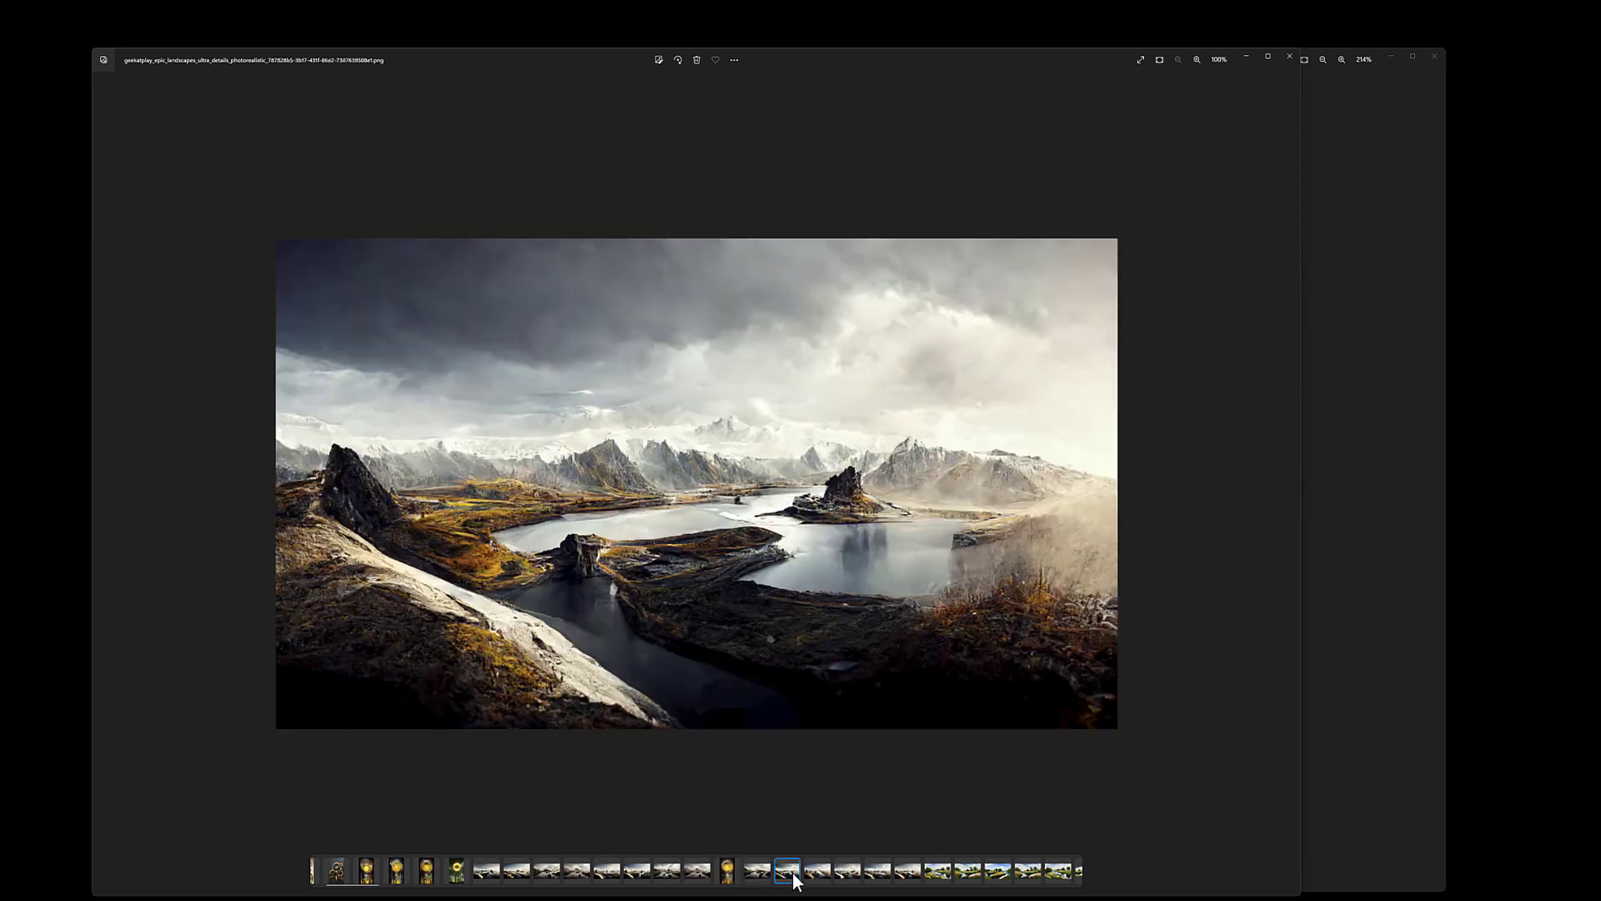
click(841, 880)
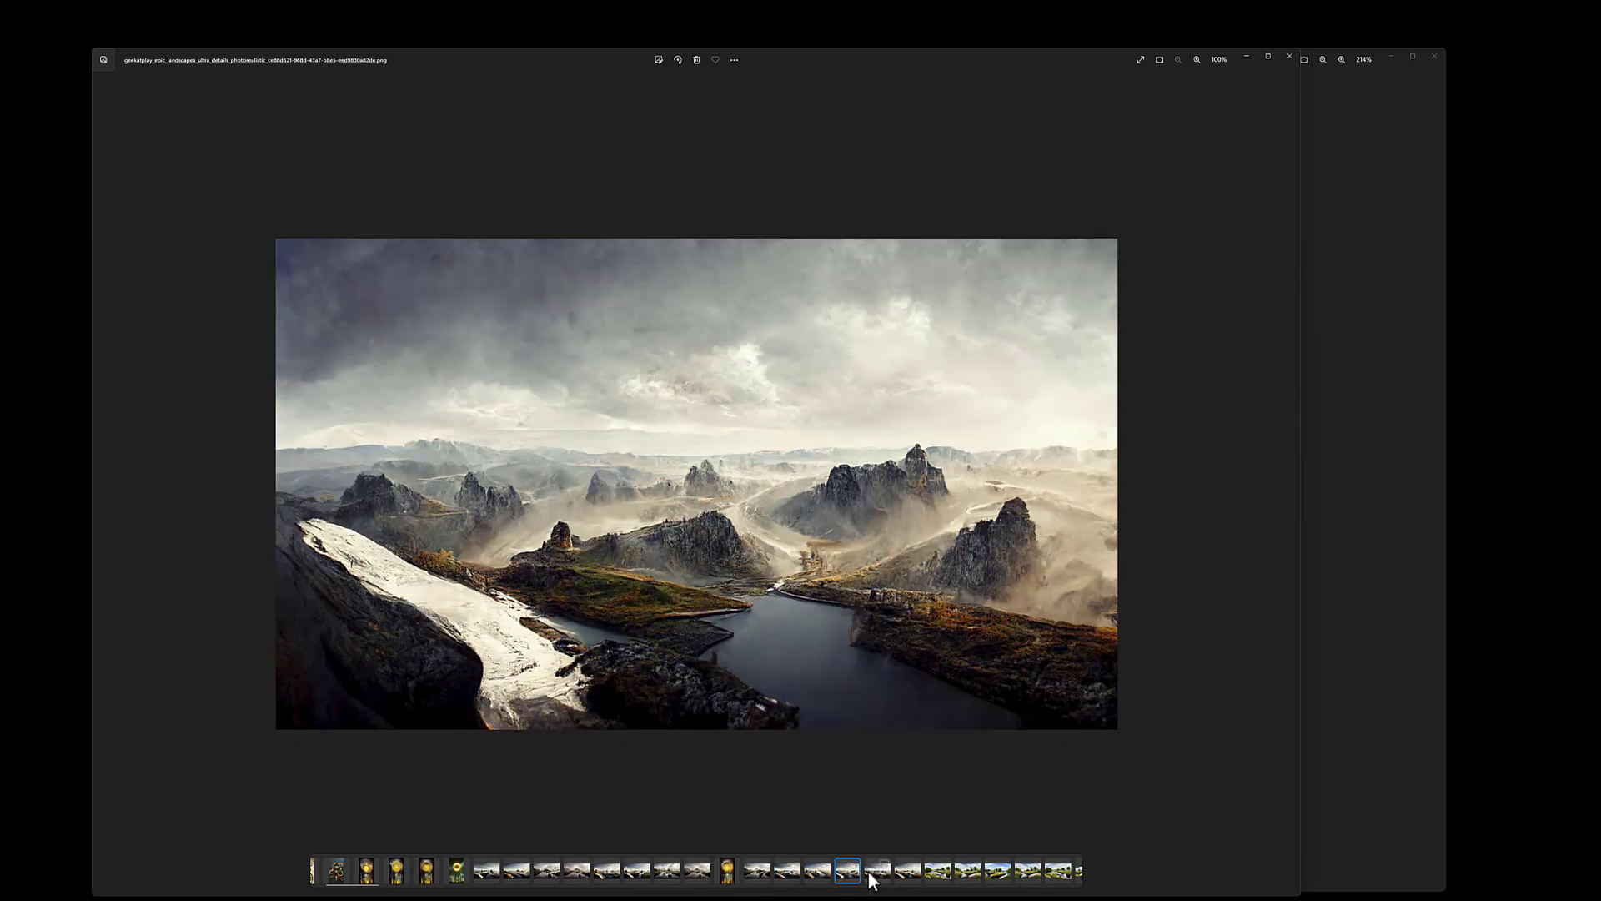
click(870, 873)
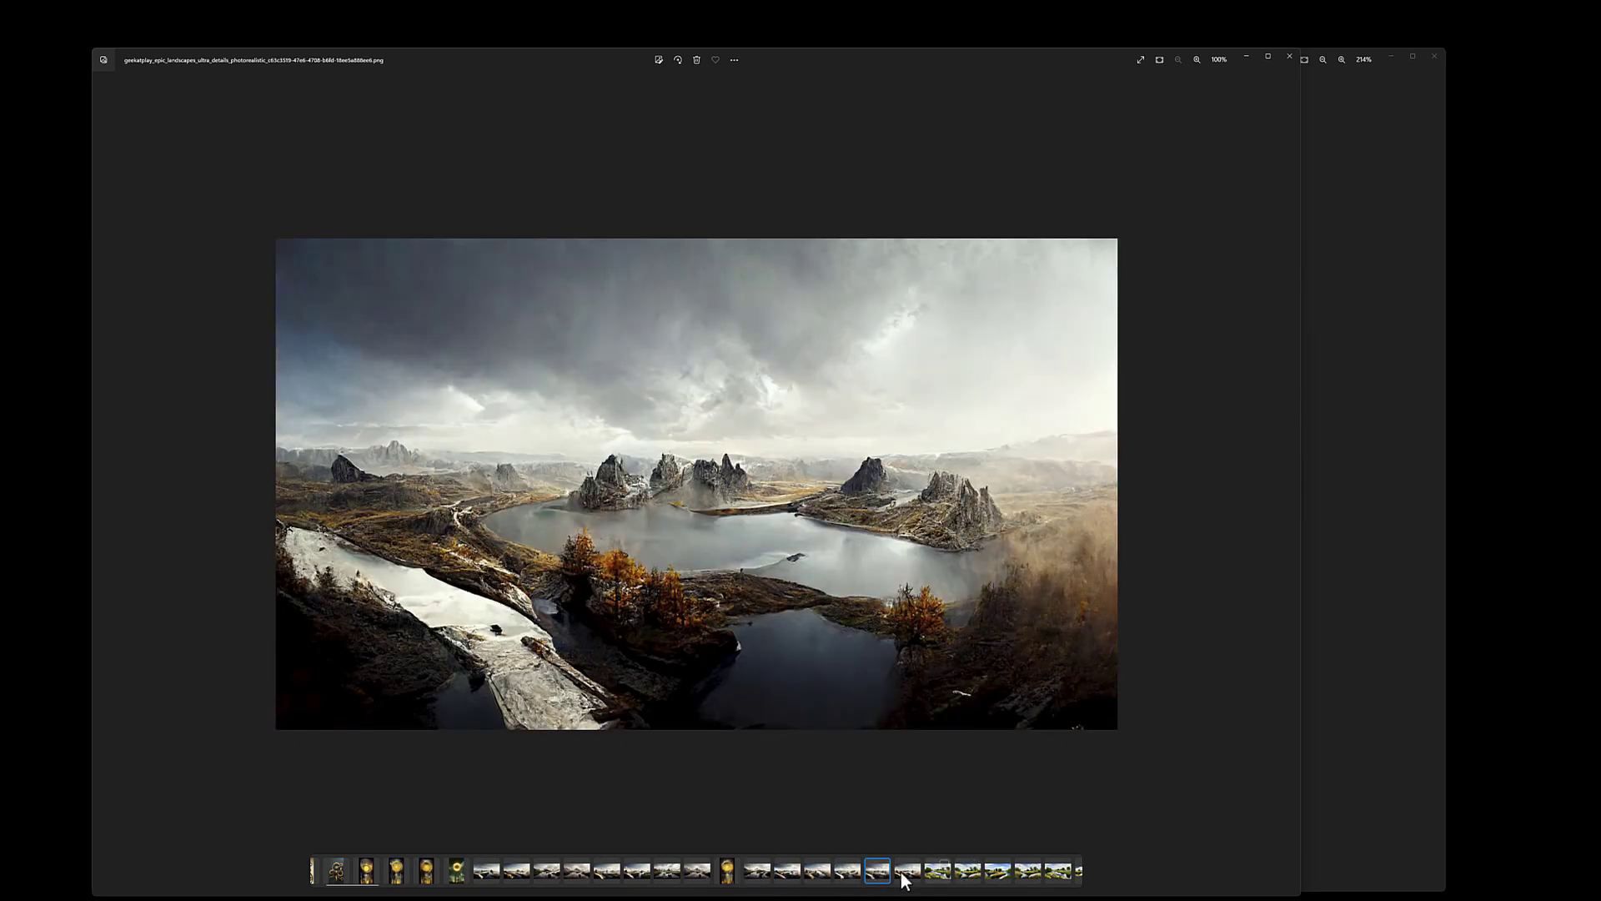
click(492, 876)
click(542, 874)
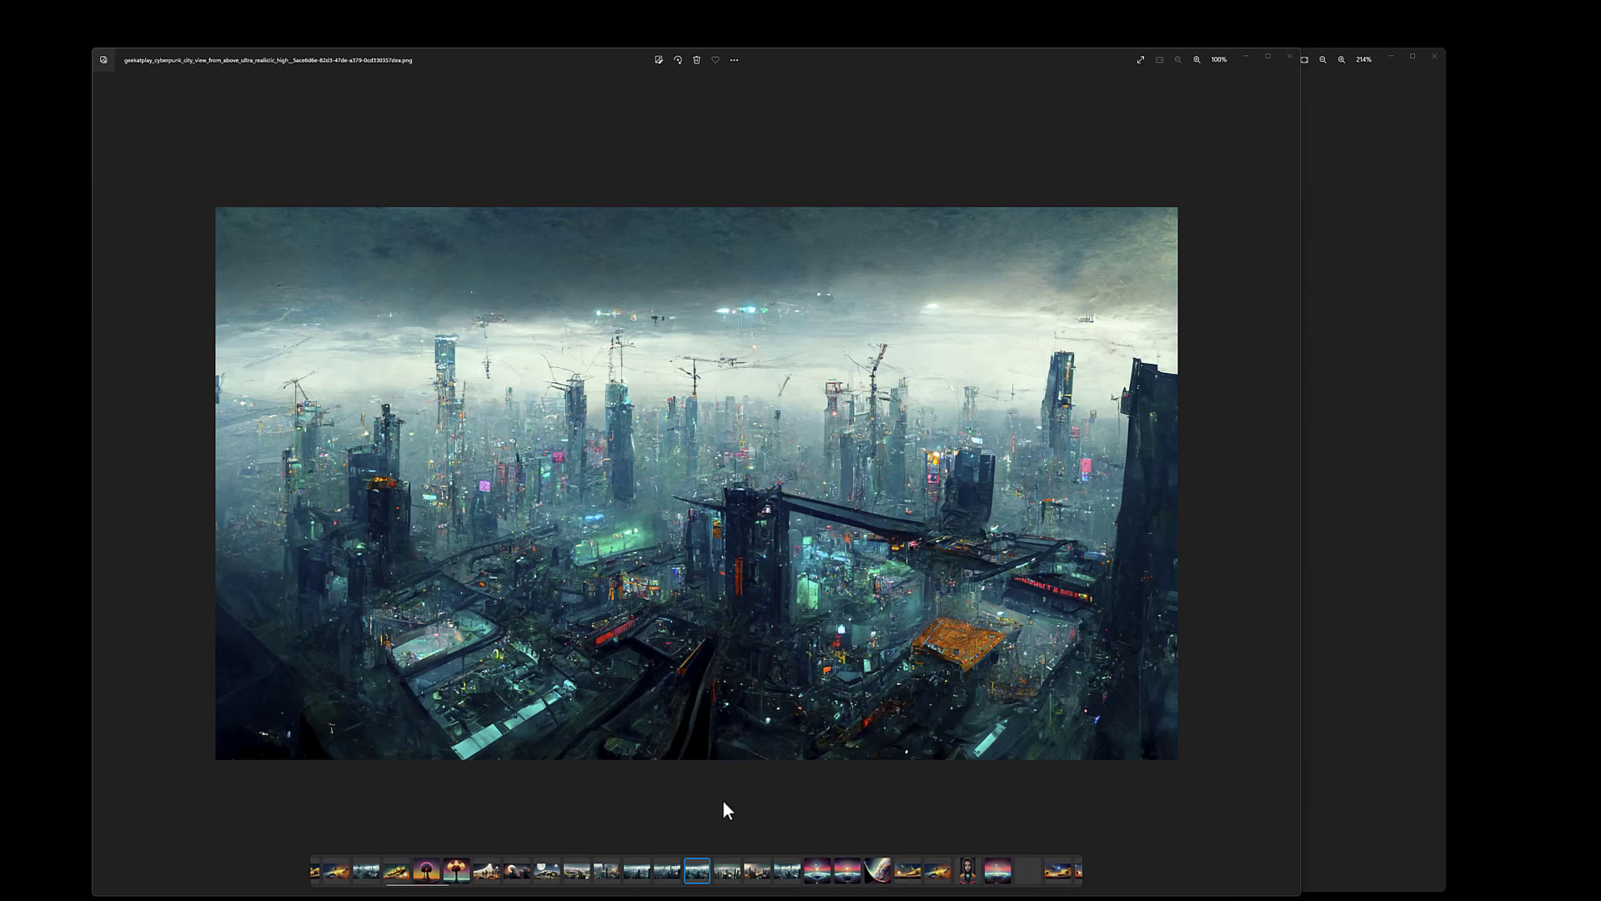
Step: View several of the cyberpunk city images and the futuristic city view from above
click(724, 873)
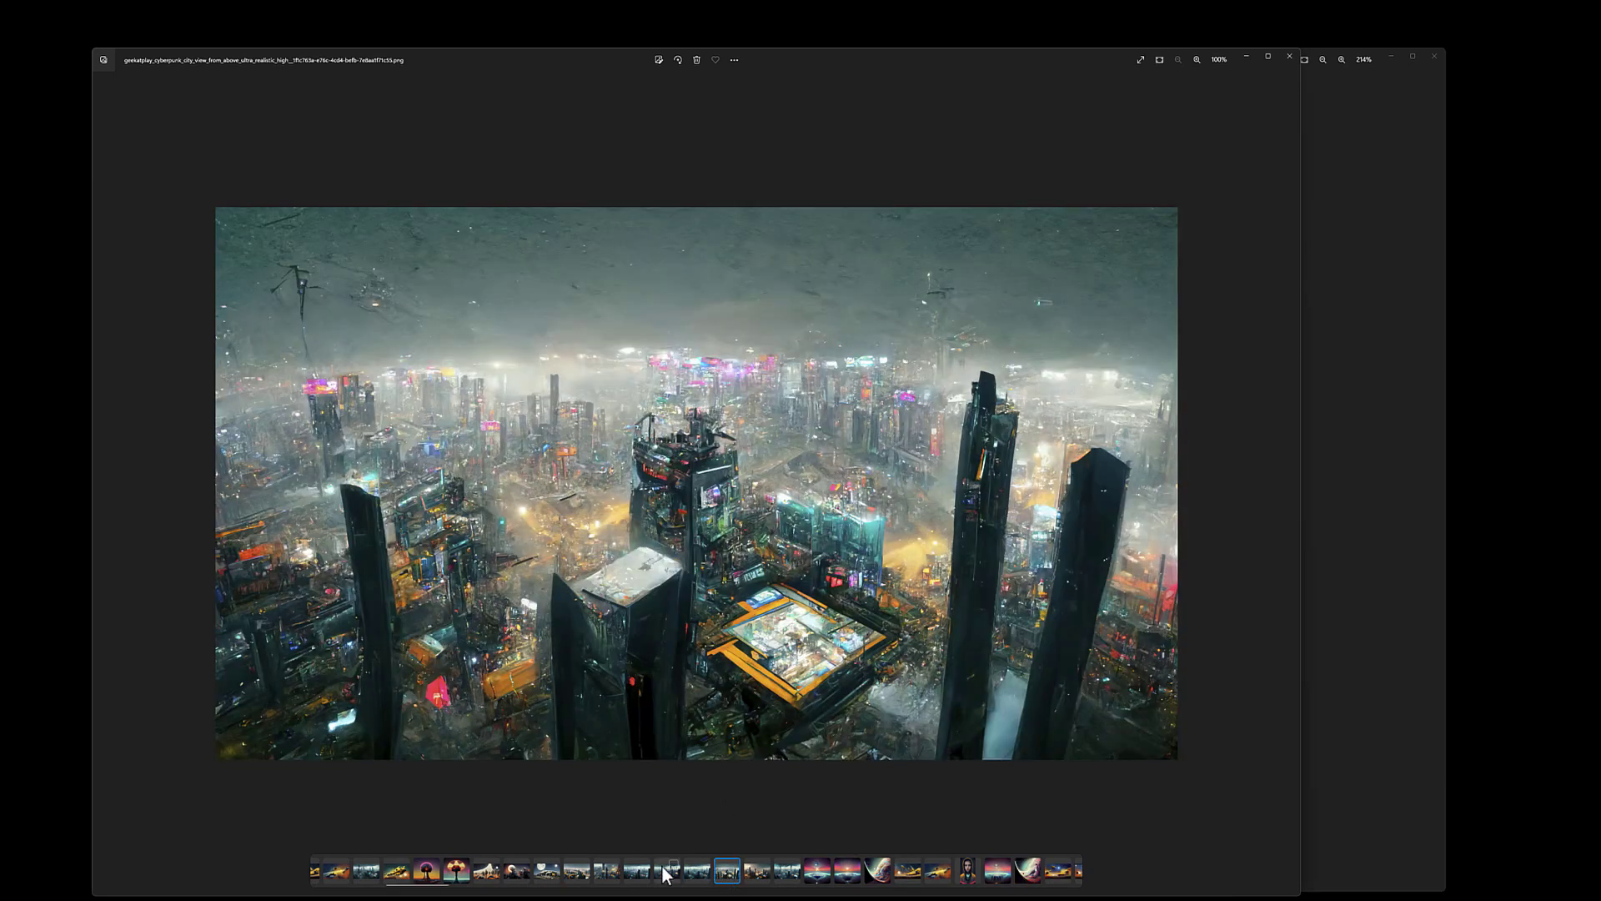
click(607, 872)
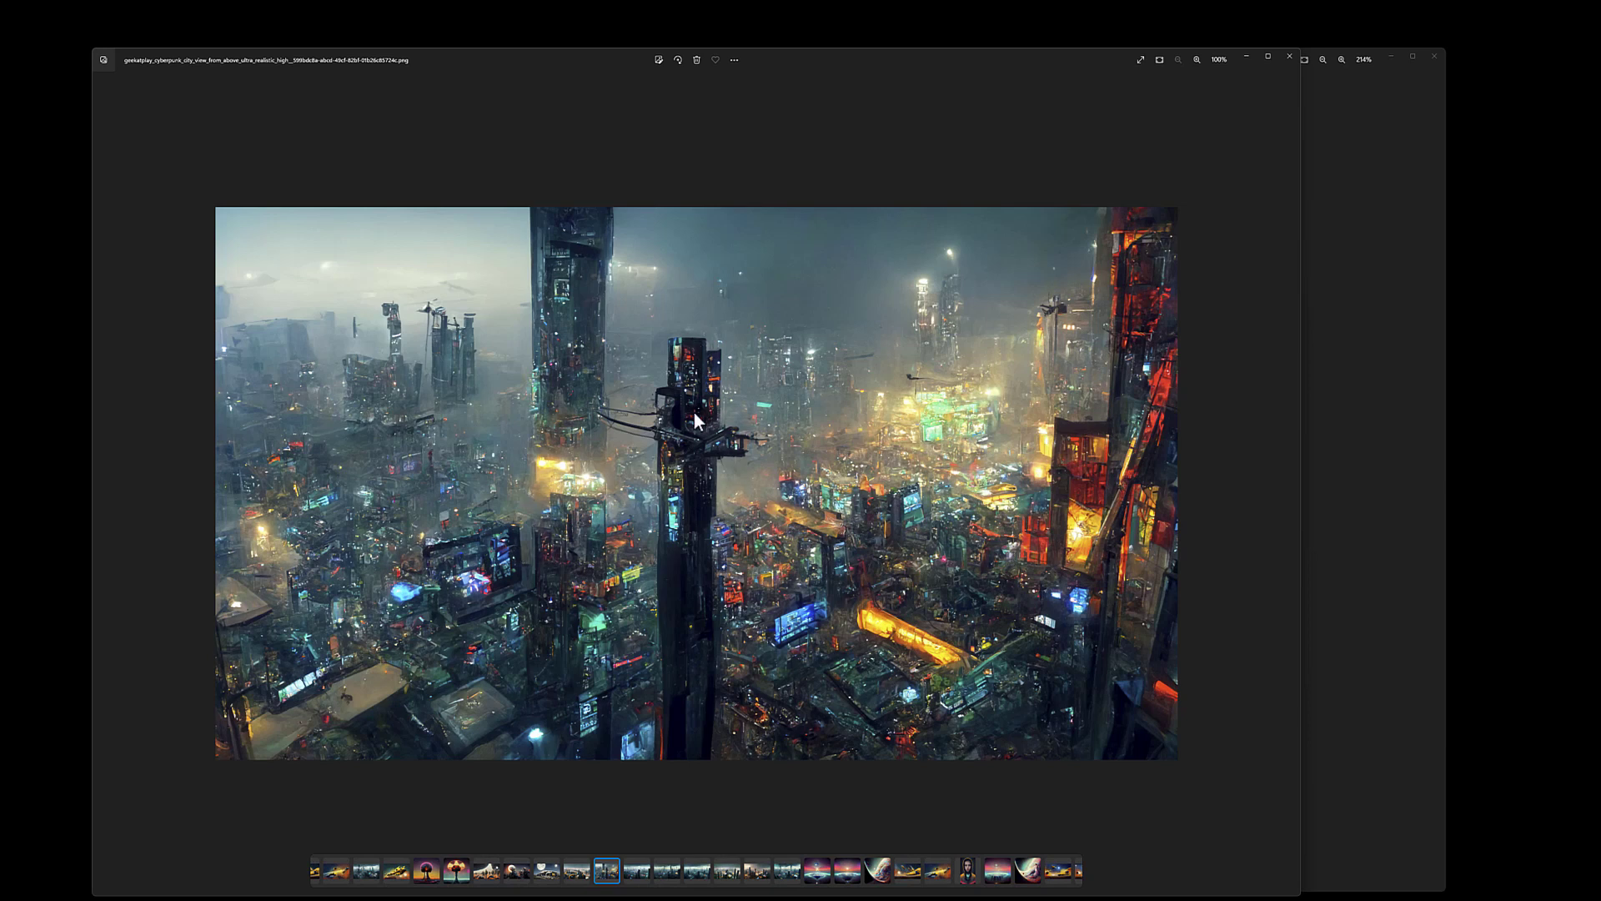
click(577, 870)
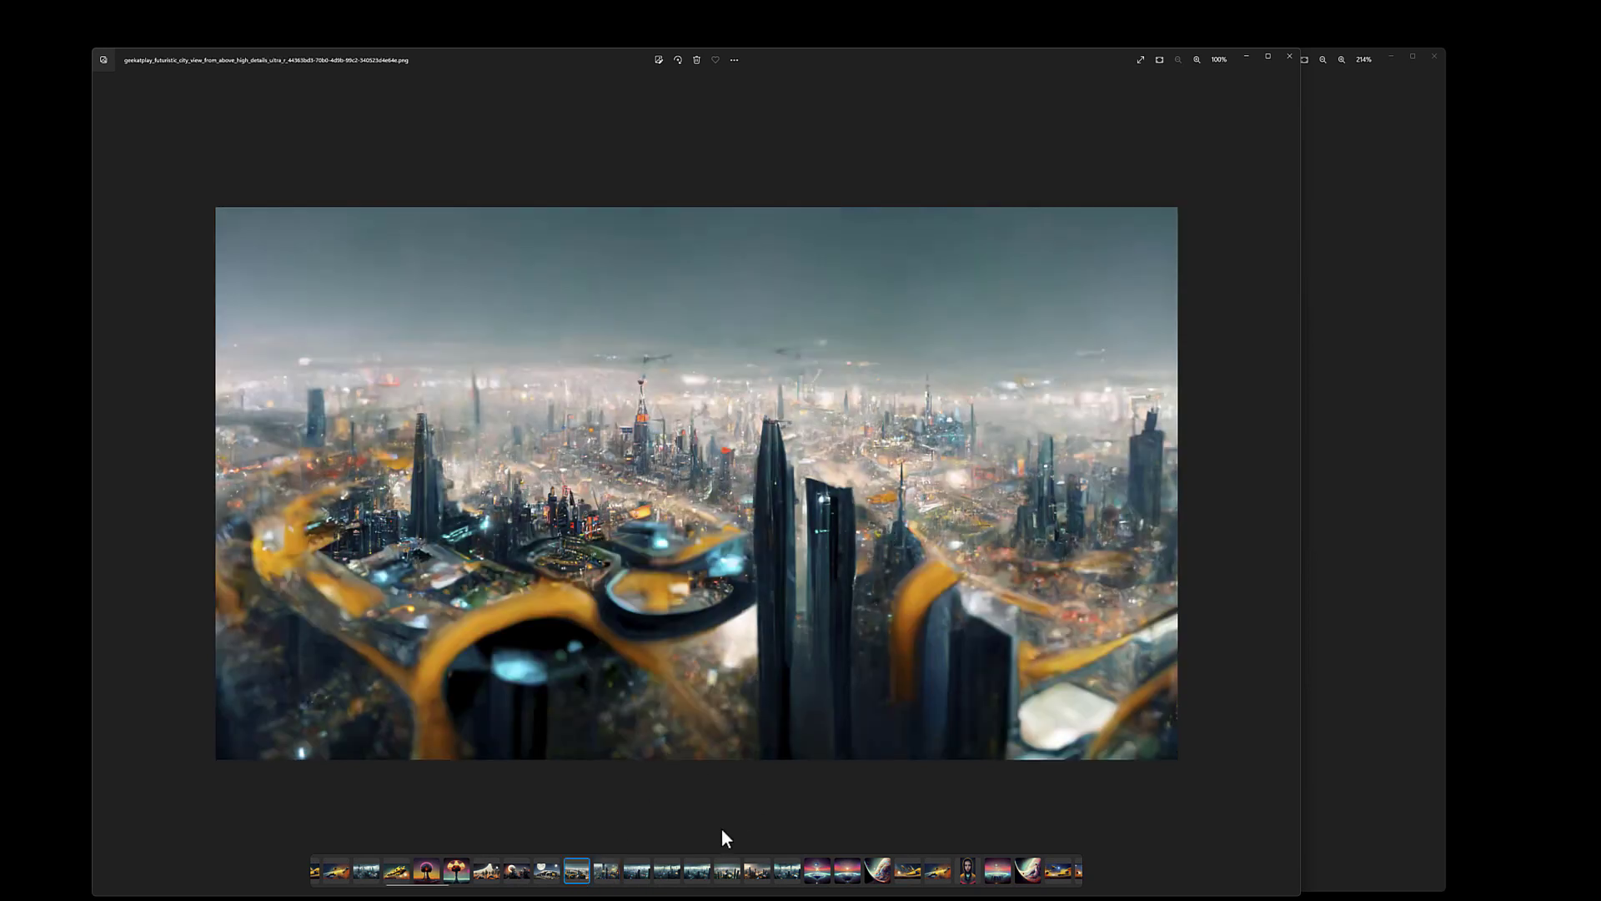
click(789, 878)
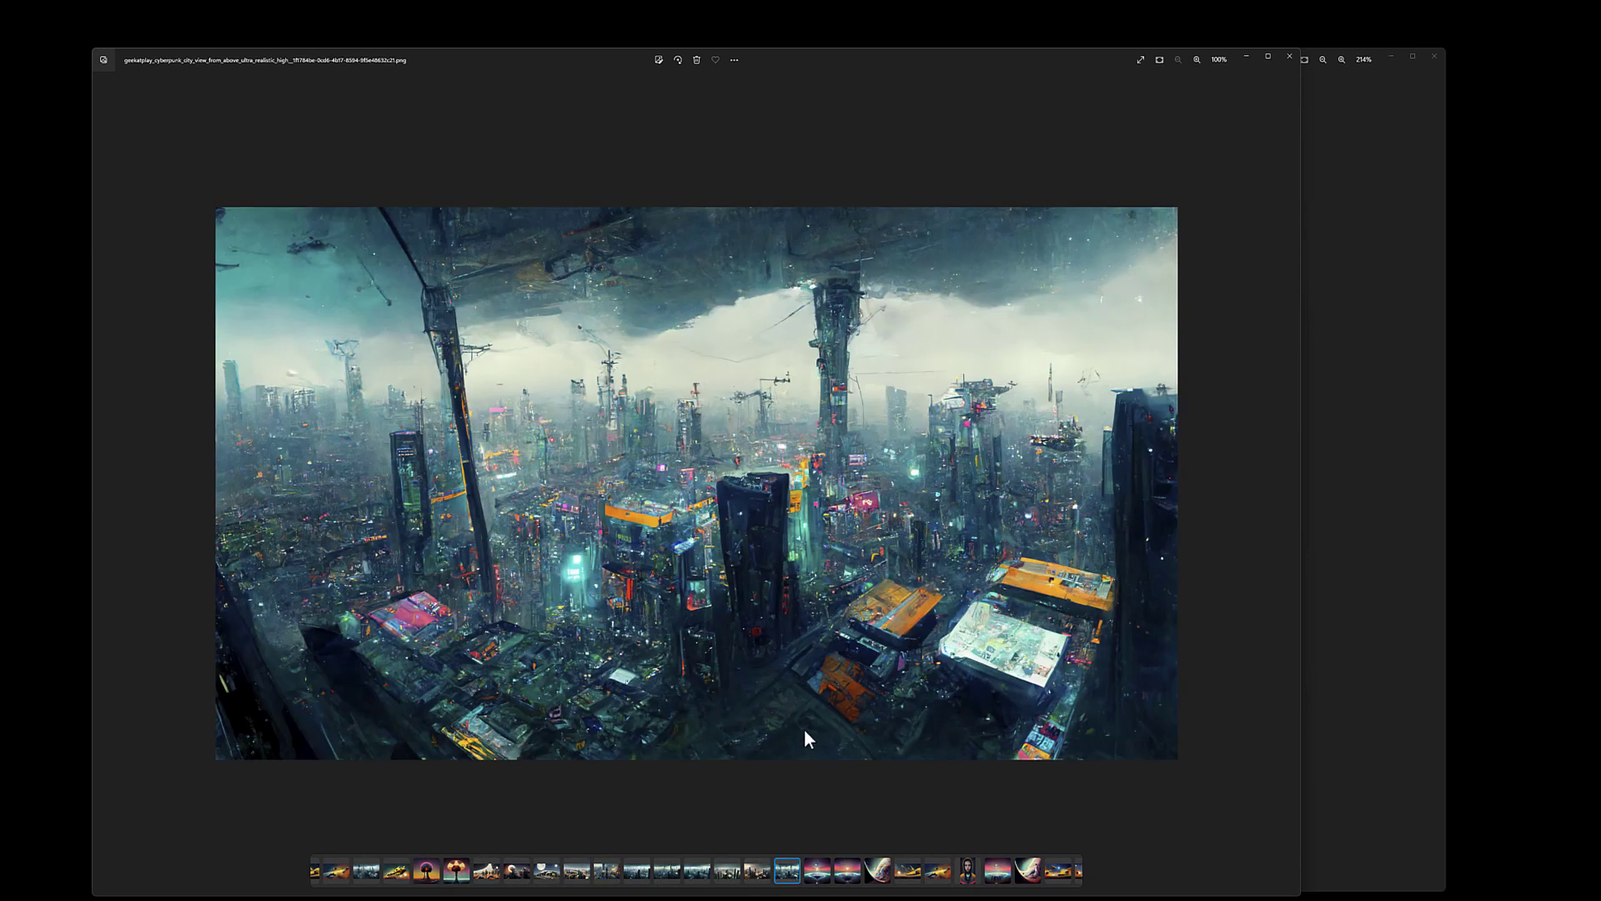
Step: View the atomicpunk explosion, the space armada battle, and the portrait of the cyborg girl in a yellow hood
click(460, 873)
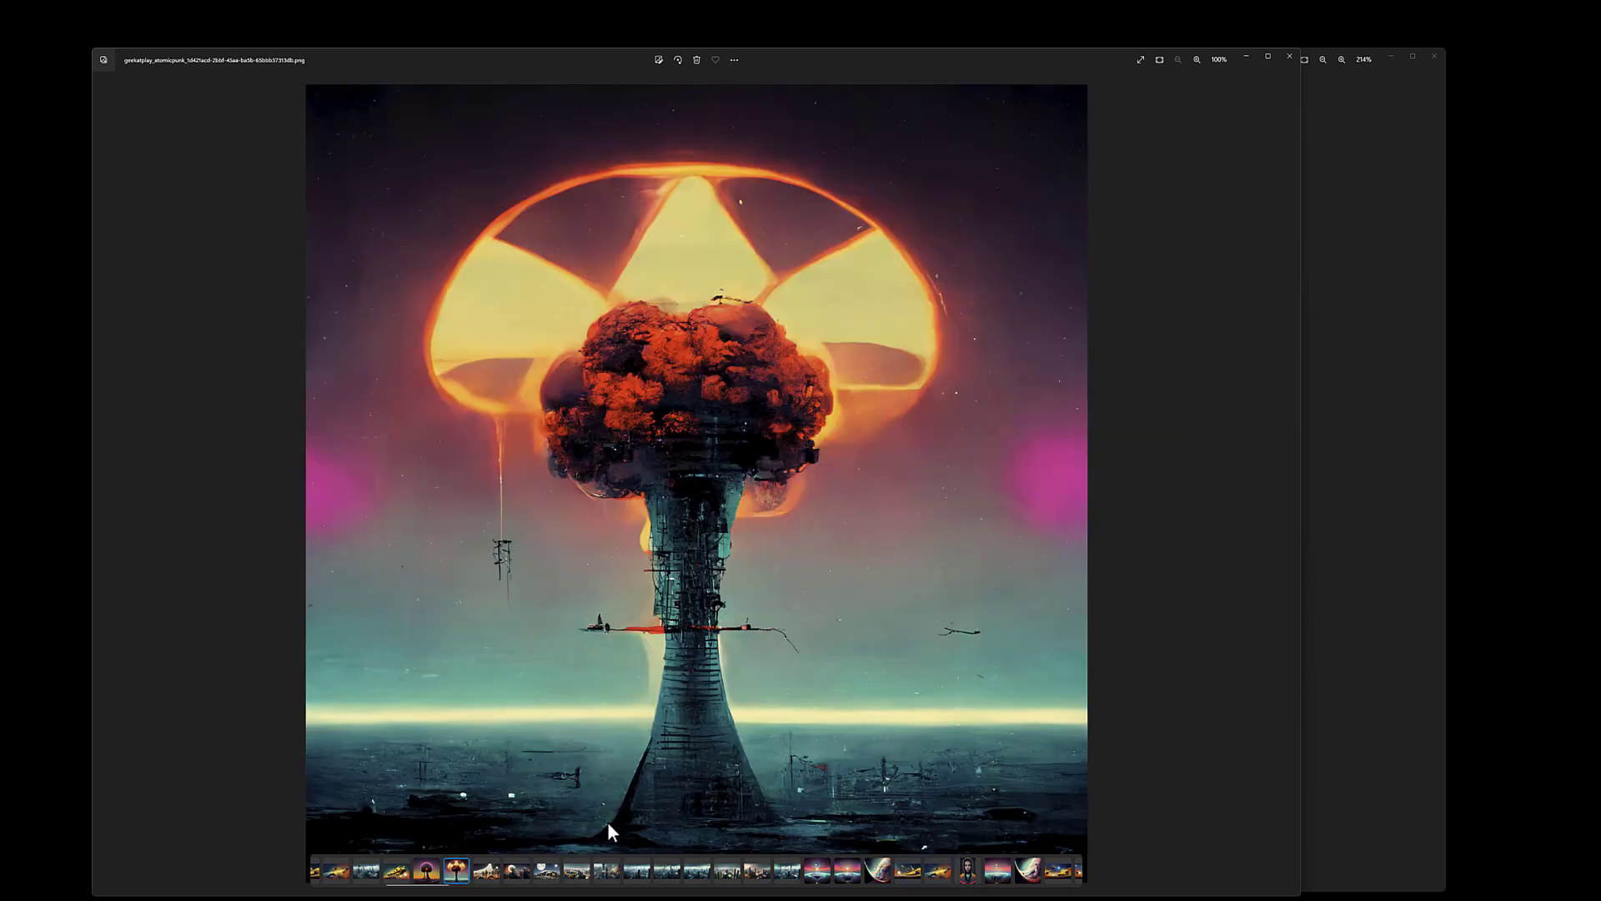
click(336, 872)
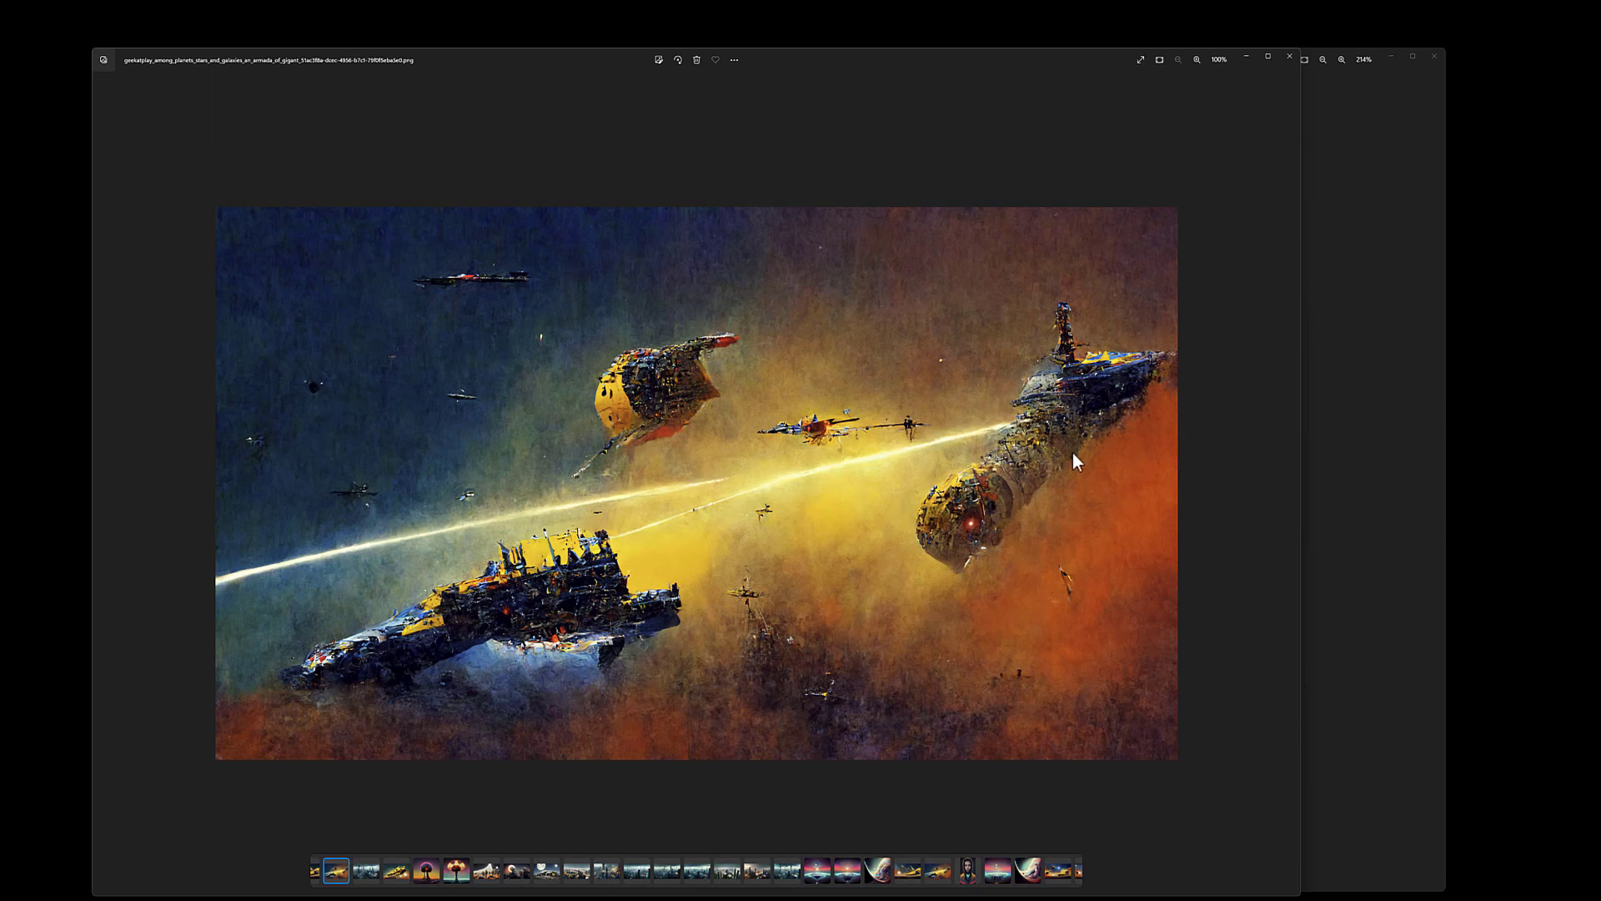
click(968, 870)
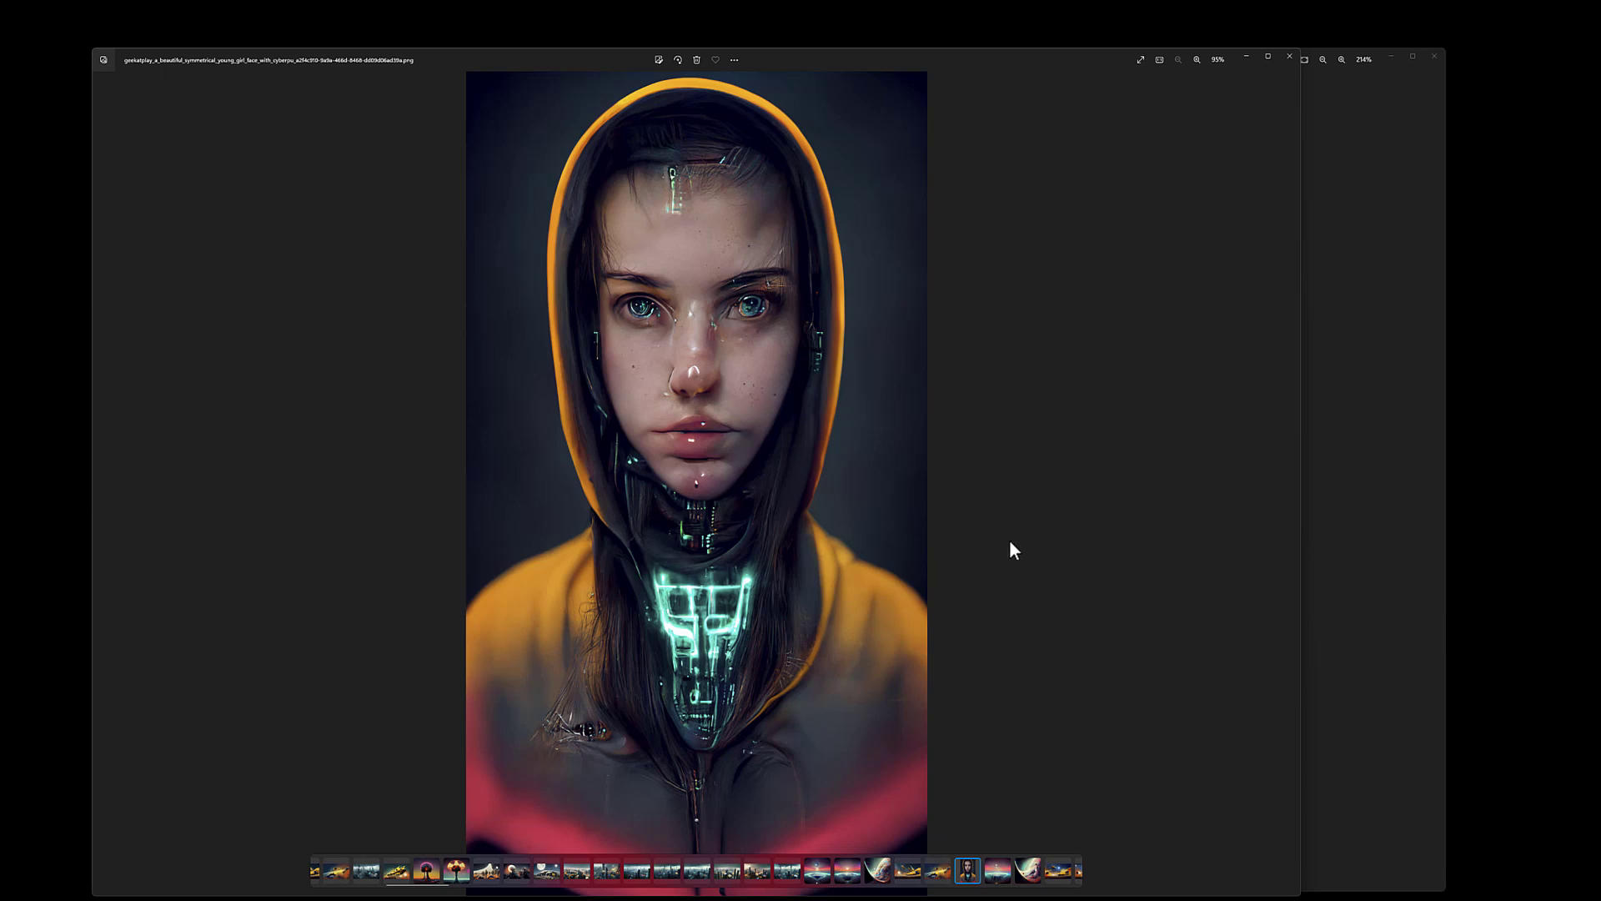
Step: Switch to the other image viewer window and view the dog-faced human grid and the puppy looking left
click(1443, 373)
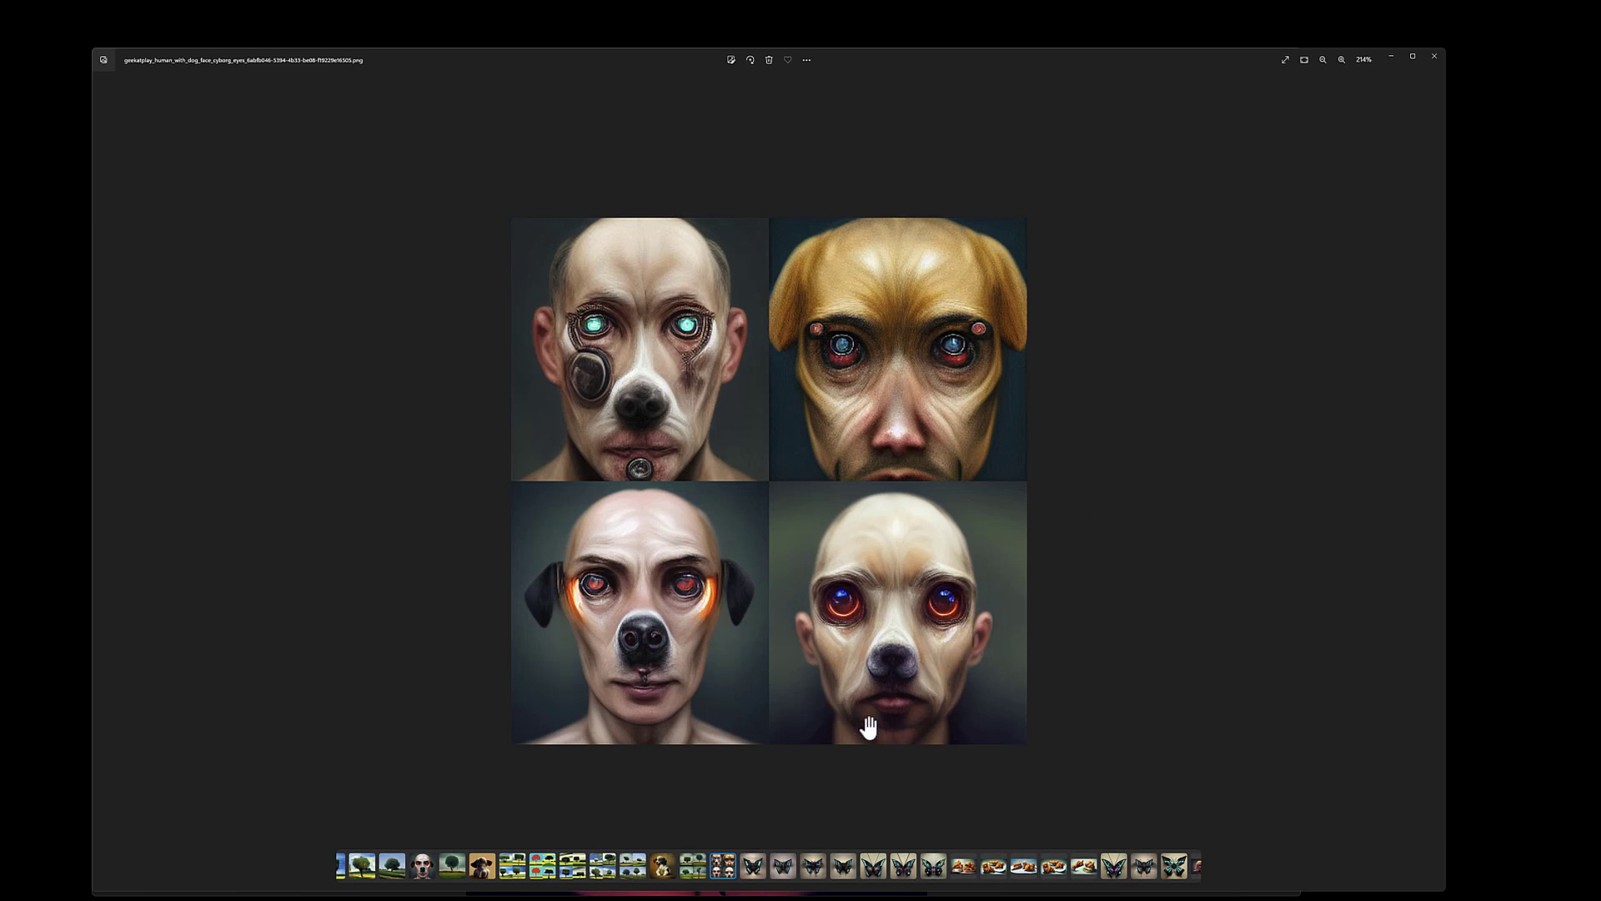
click(663, 870)
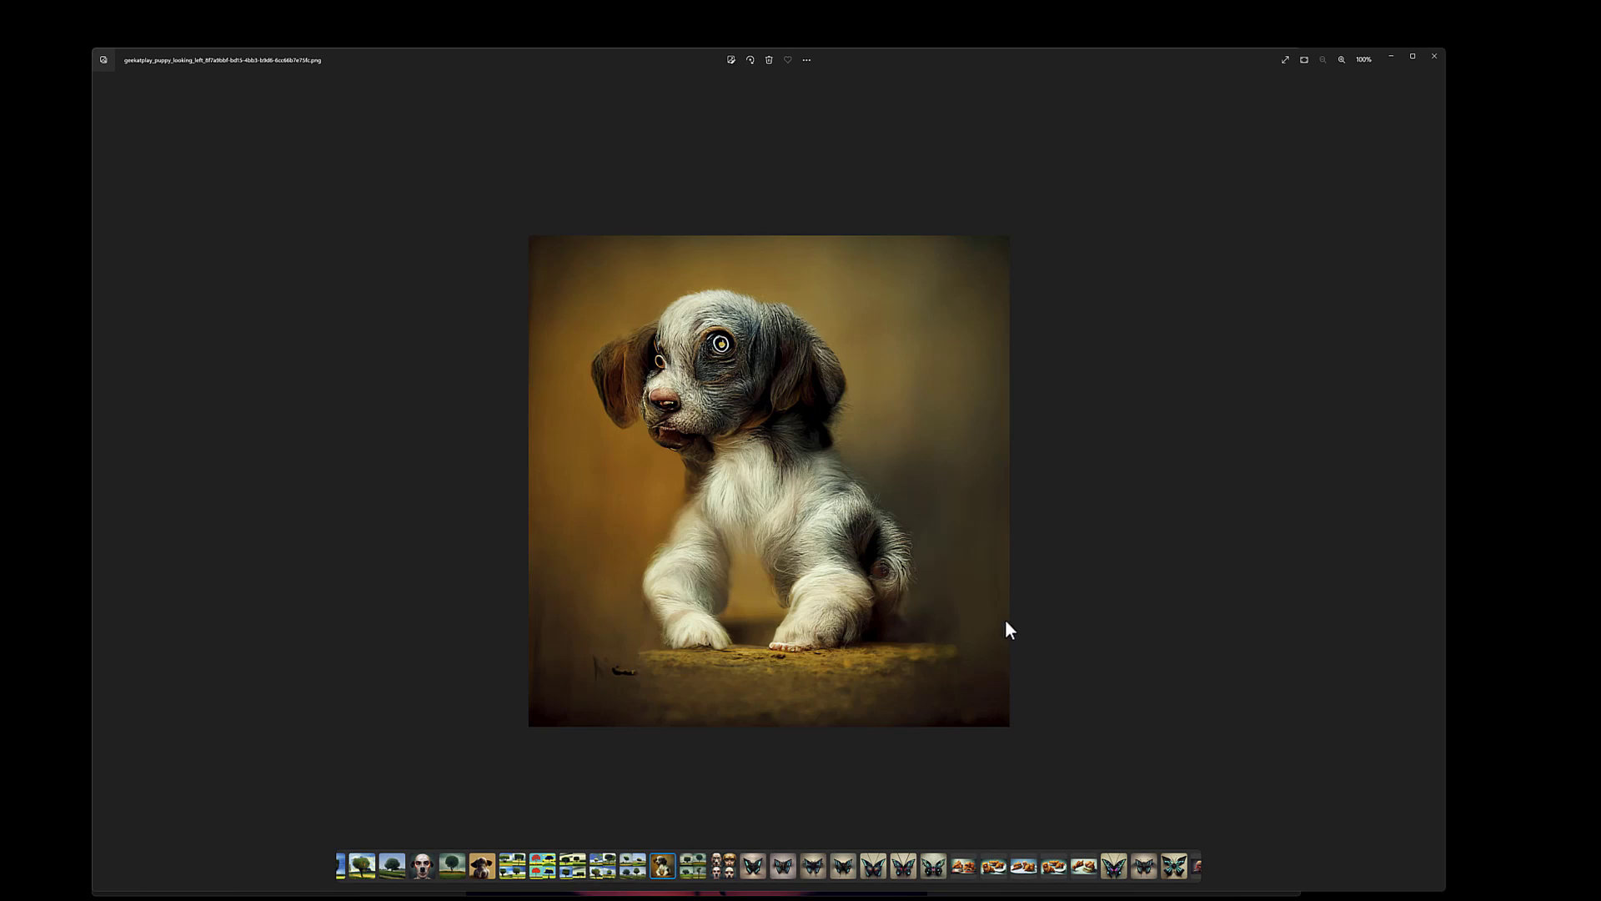
click(481, 879)
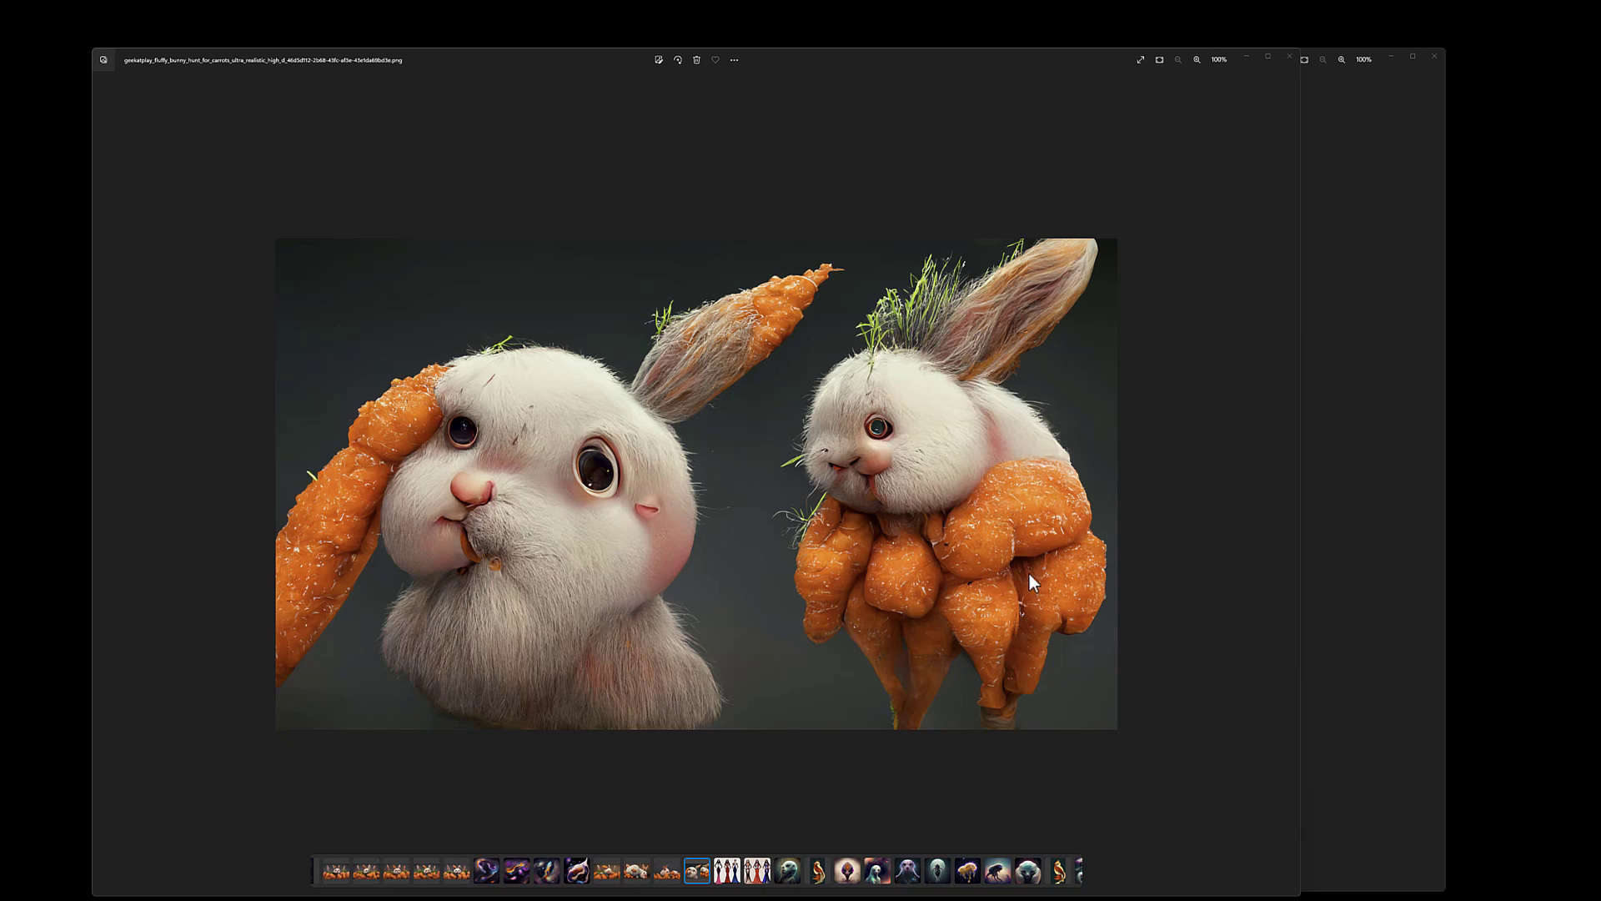
Step: Compare the variations of the fluffy bunny hunting for carrots, including the versions with a bunny head between large carrots
click(668, 873)
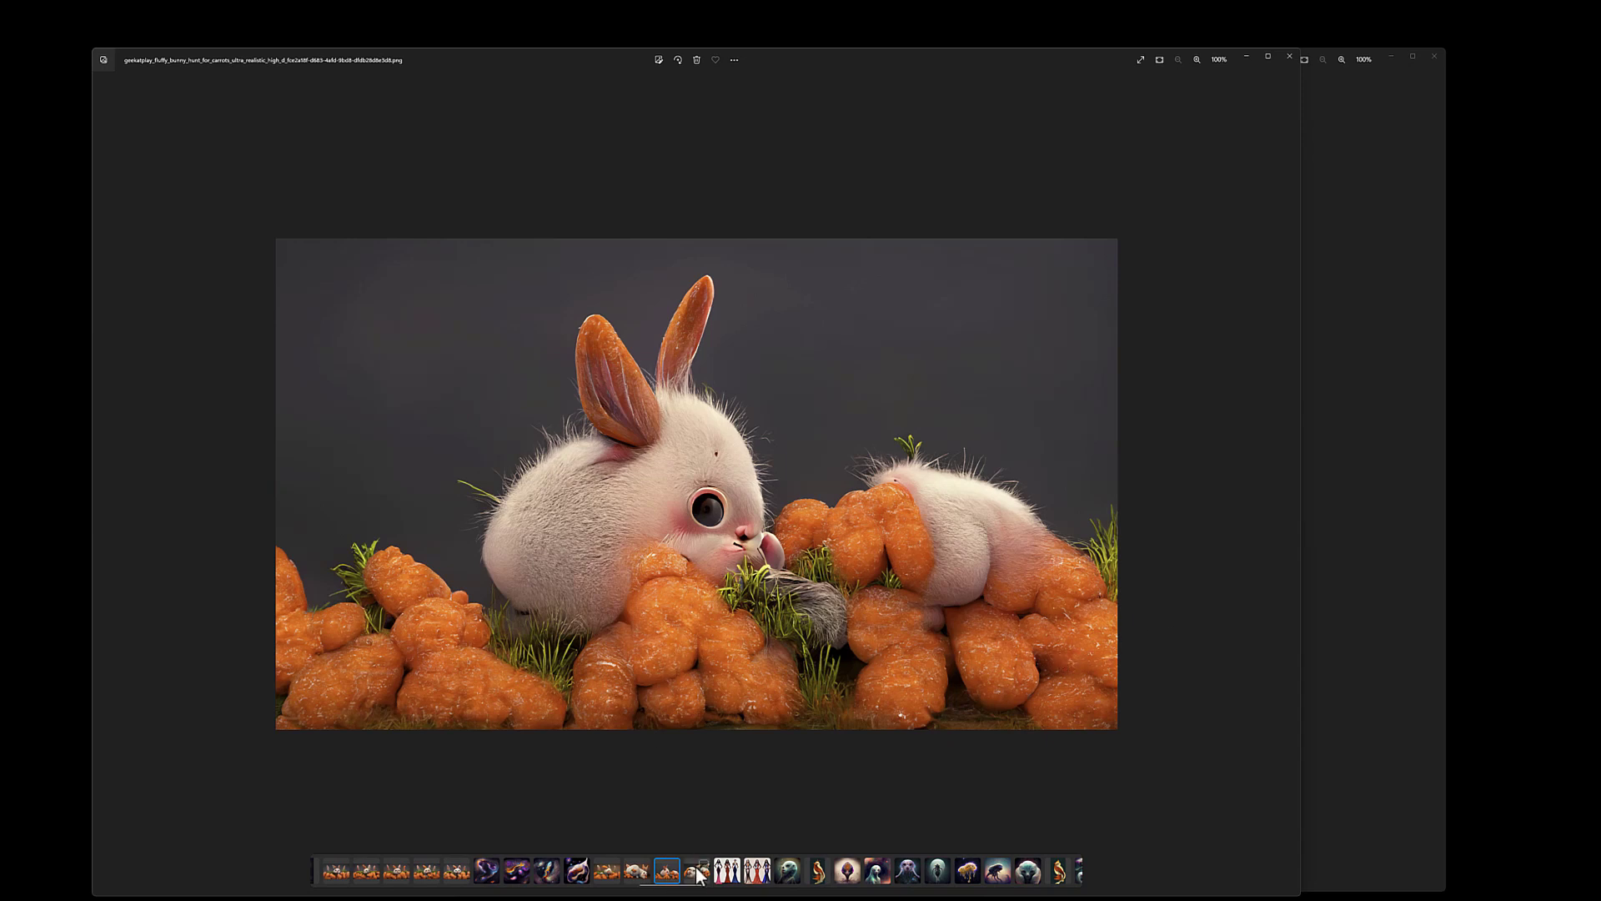
click(630, 877)
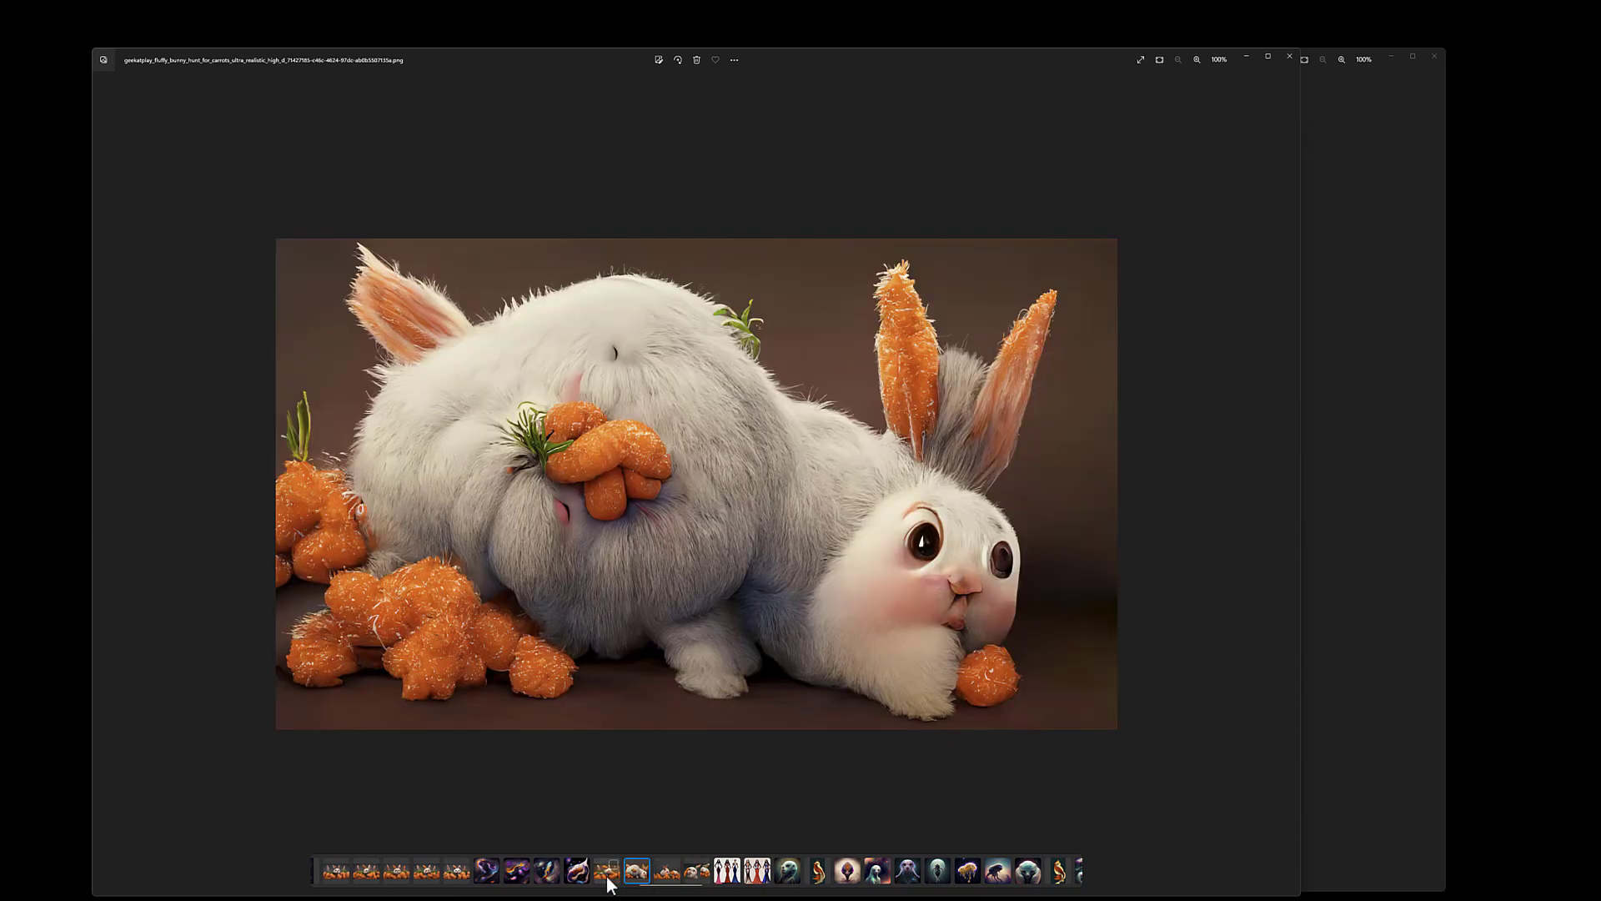
click(605, 877)
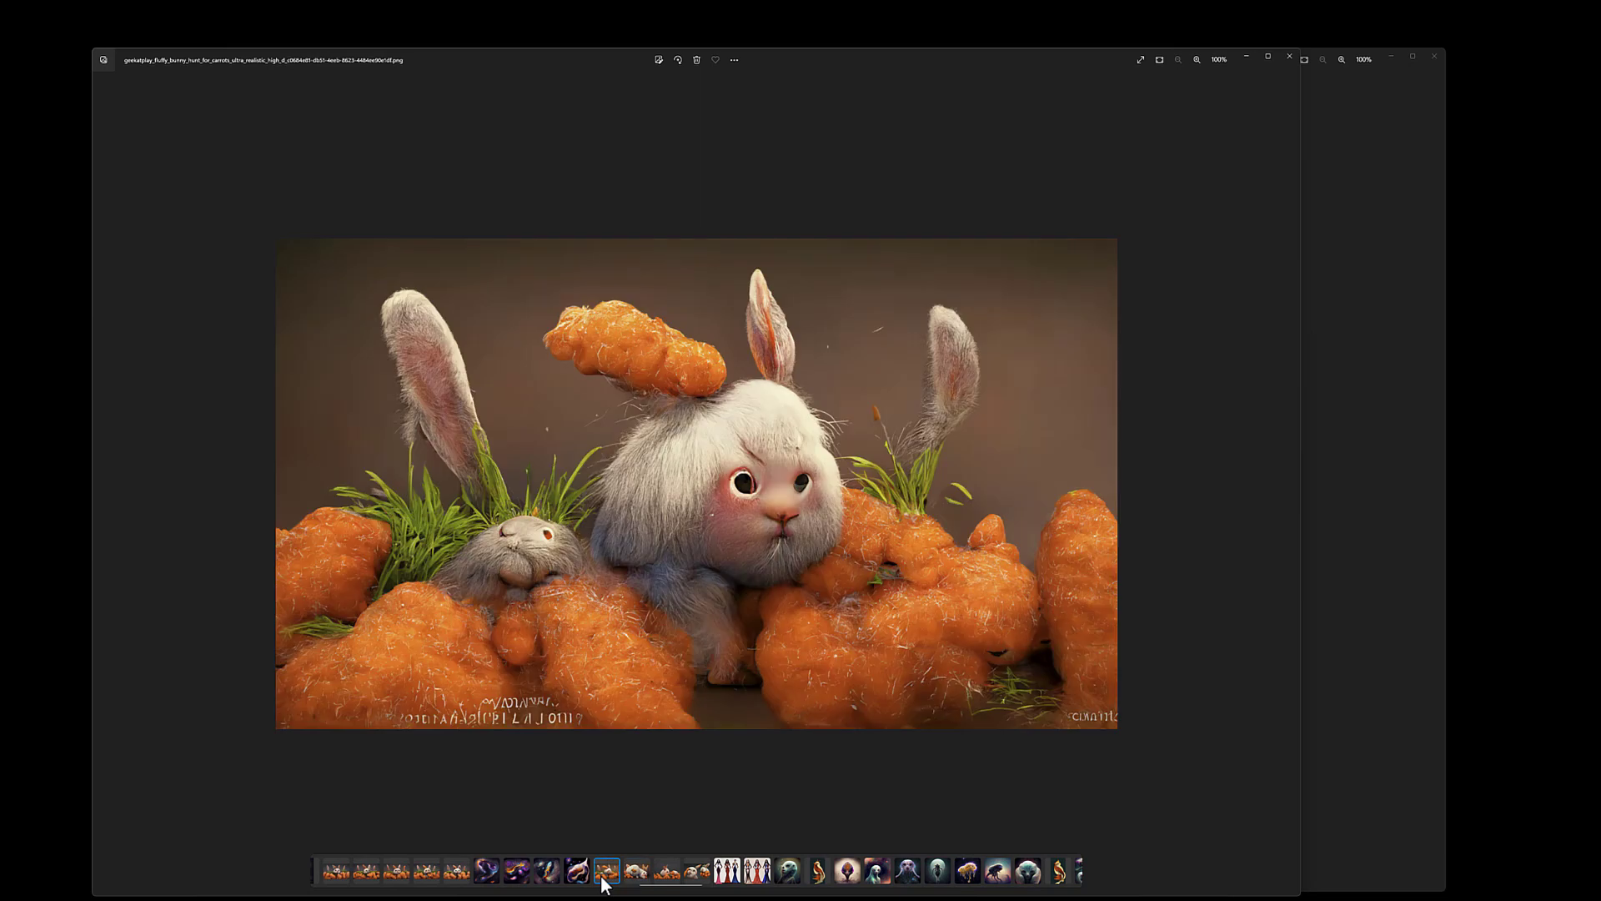
click(634, 880)
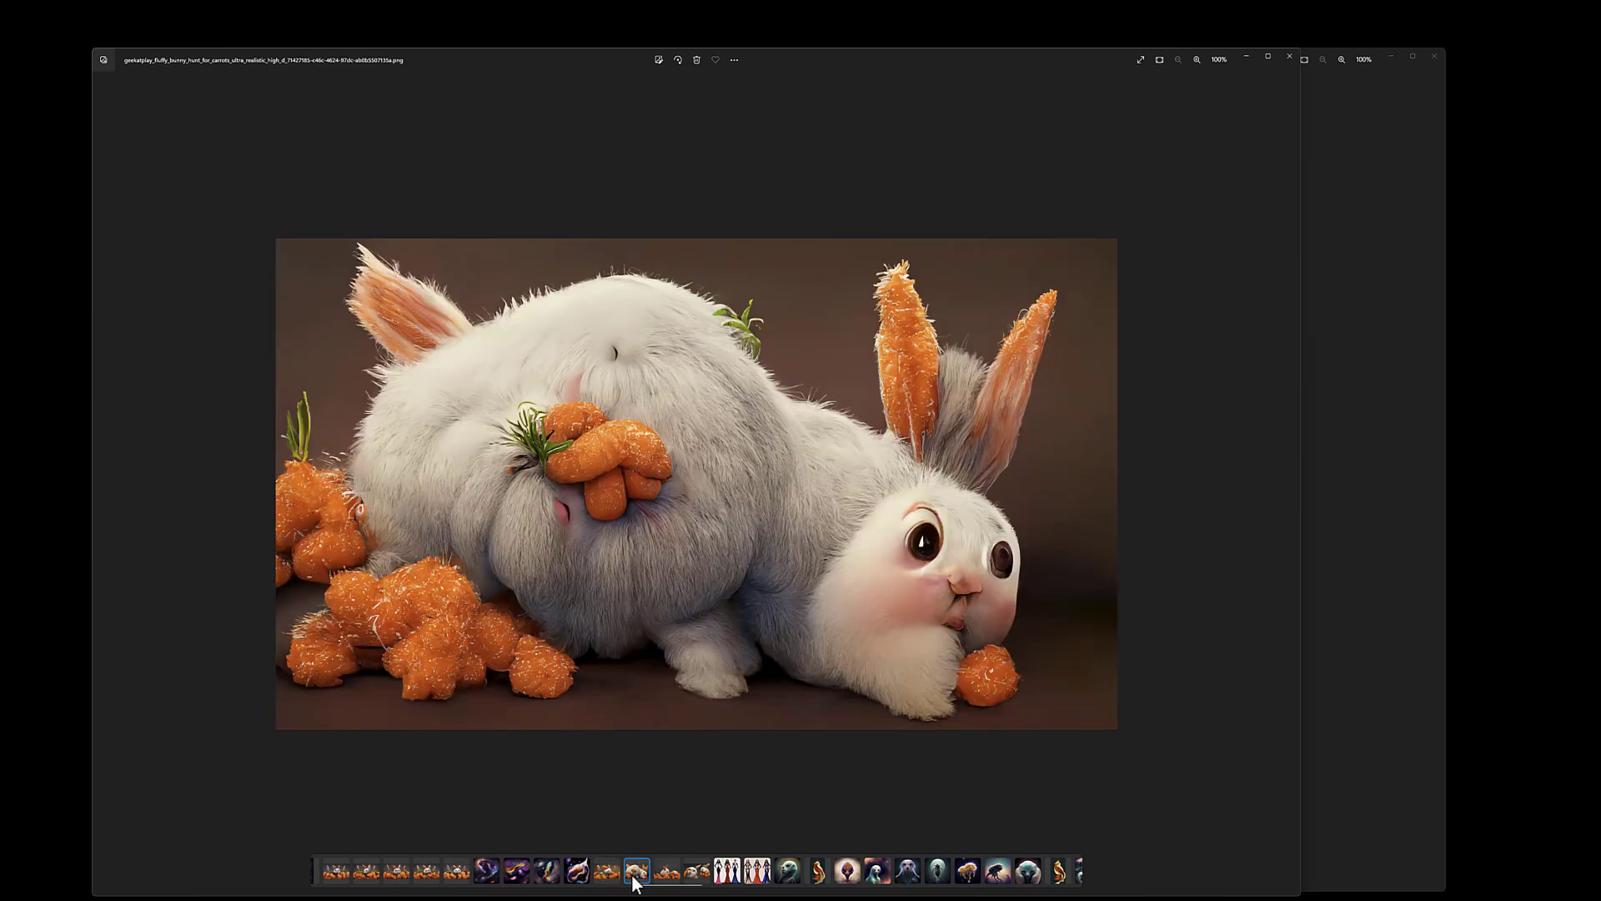
click(451, 874)
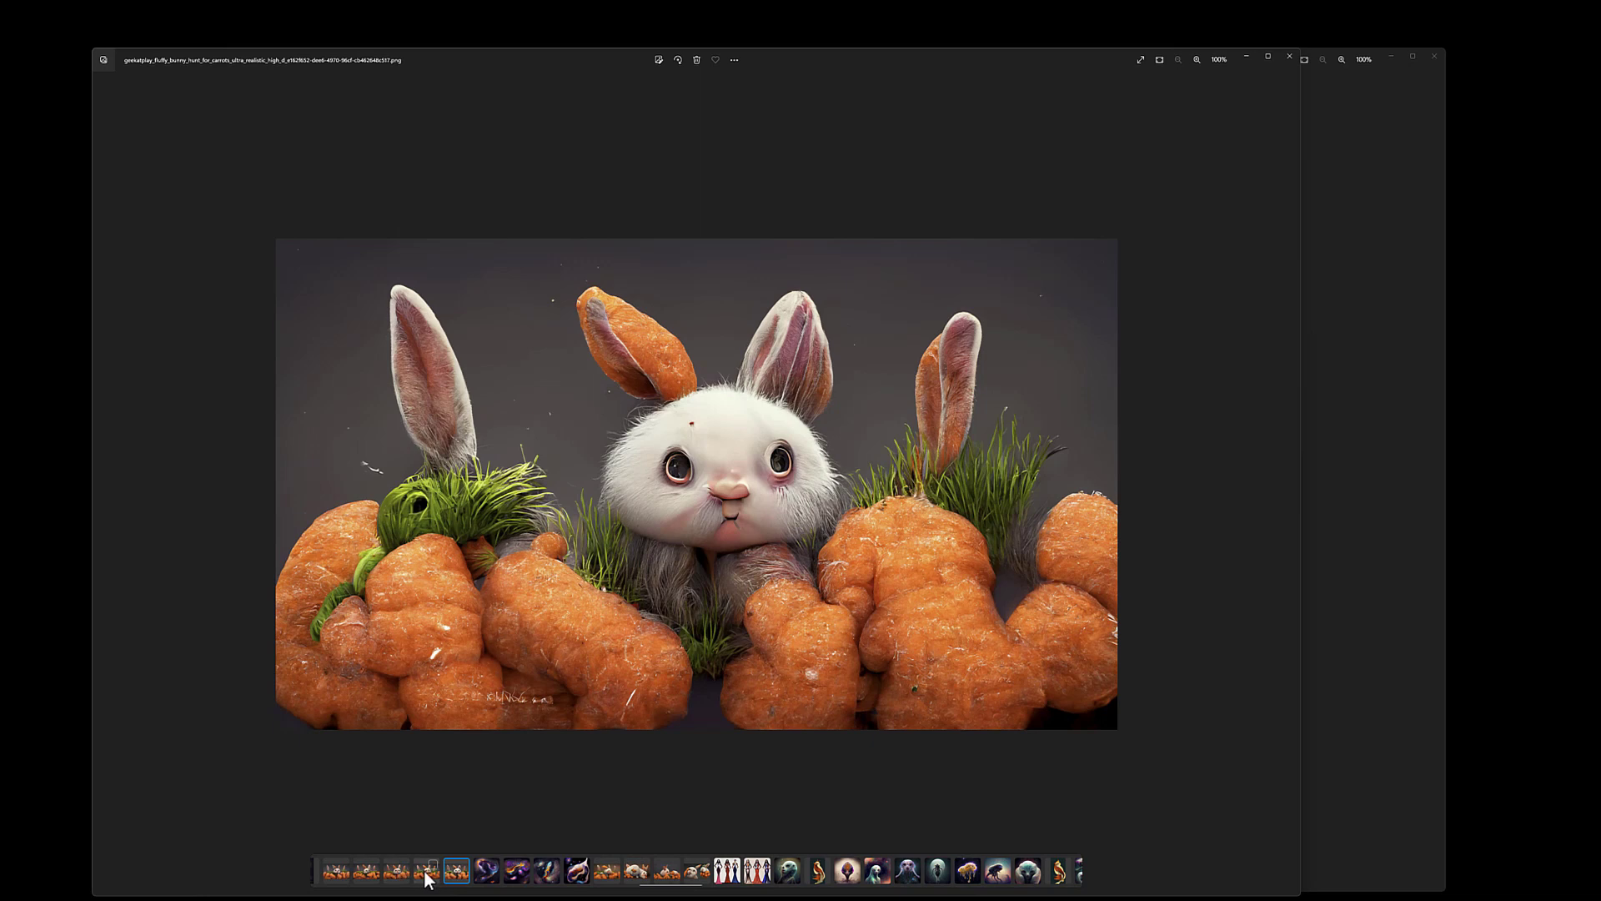
click(430, 875)
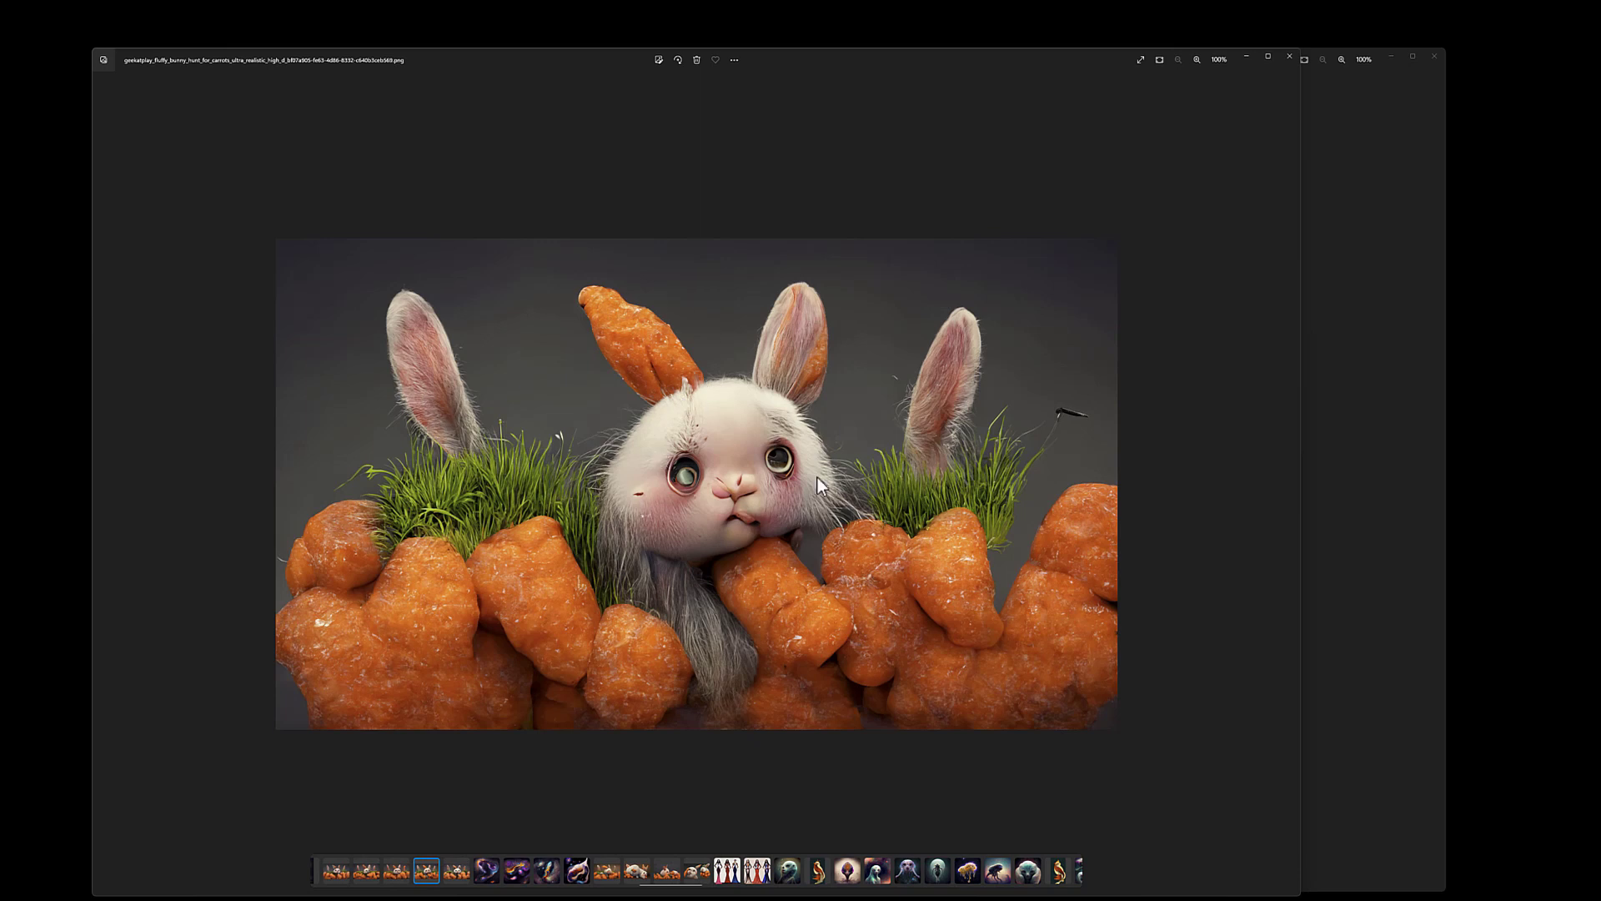
click(397, 875)
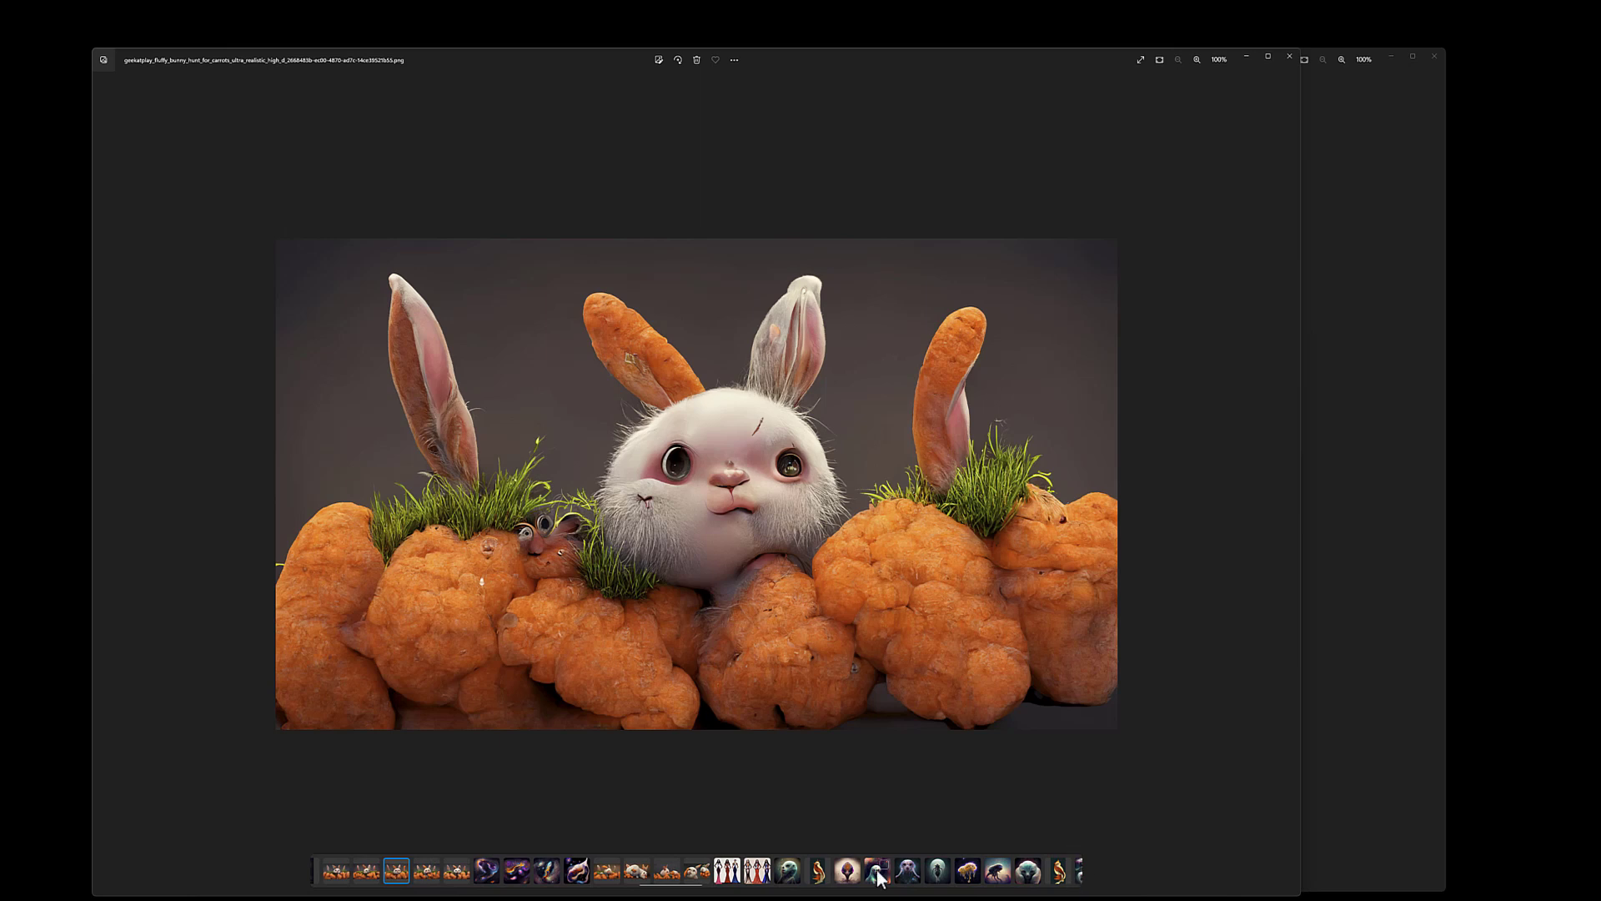
Step: View the series of most beautiful creature in the universe images, including the interstellar electric jellyfish
click(787, 877)
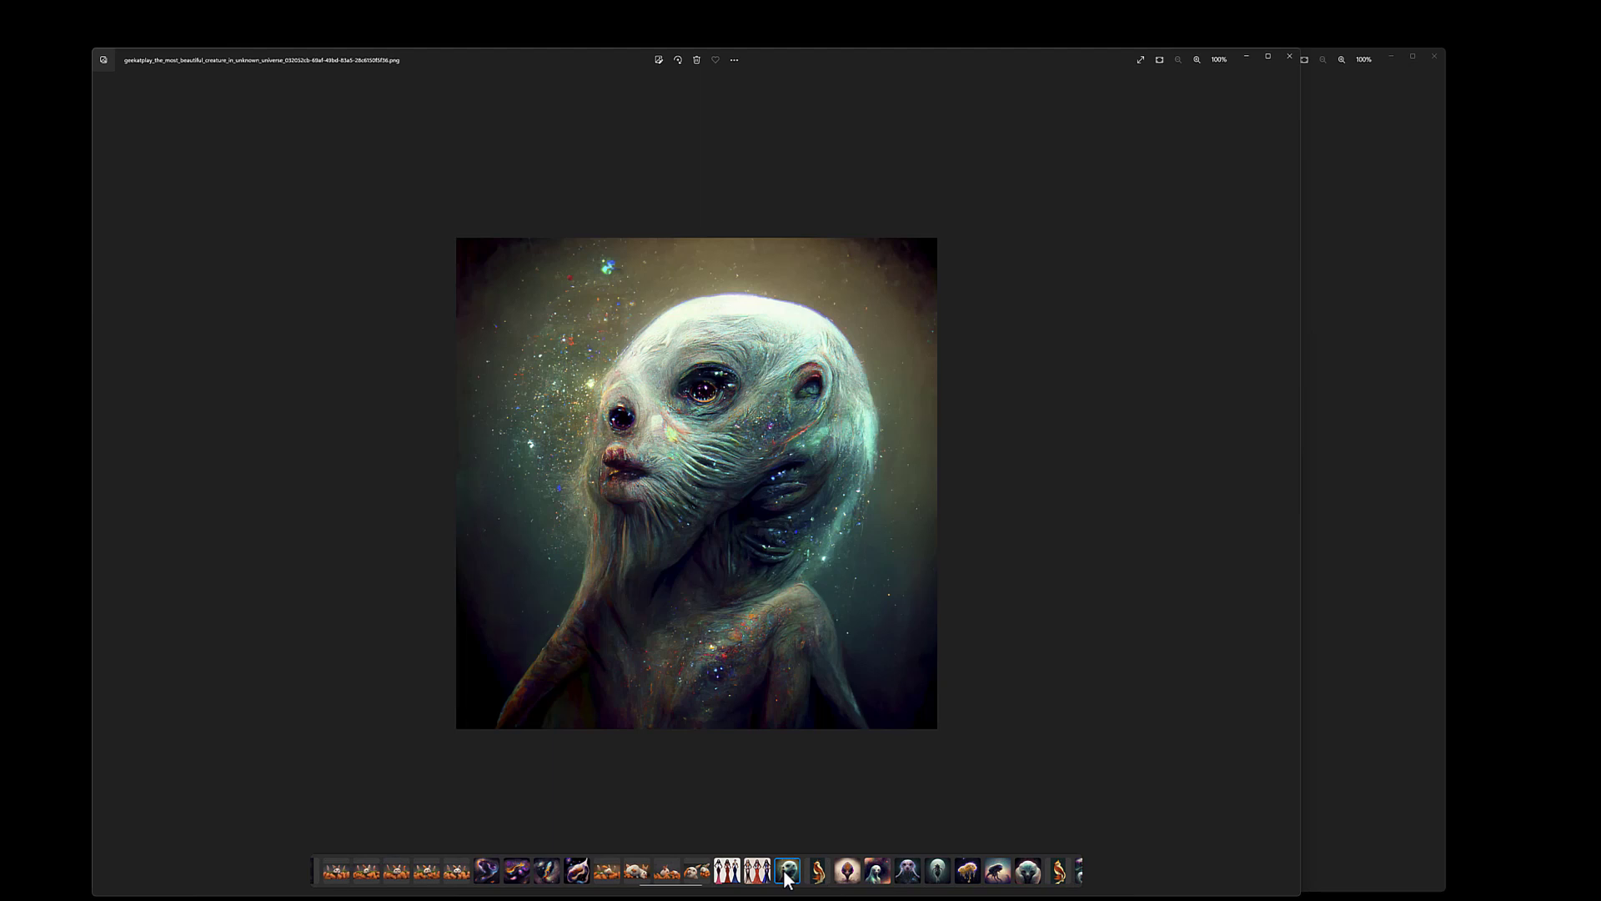
click(845, 877)
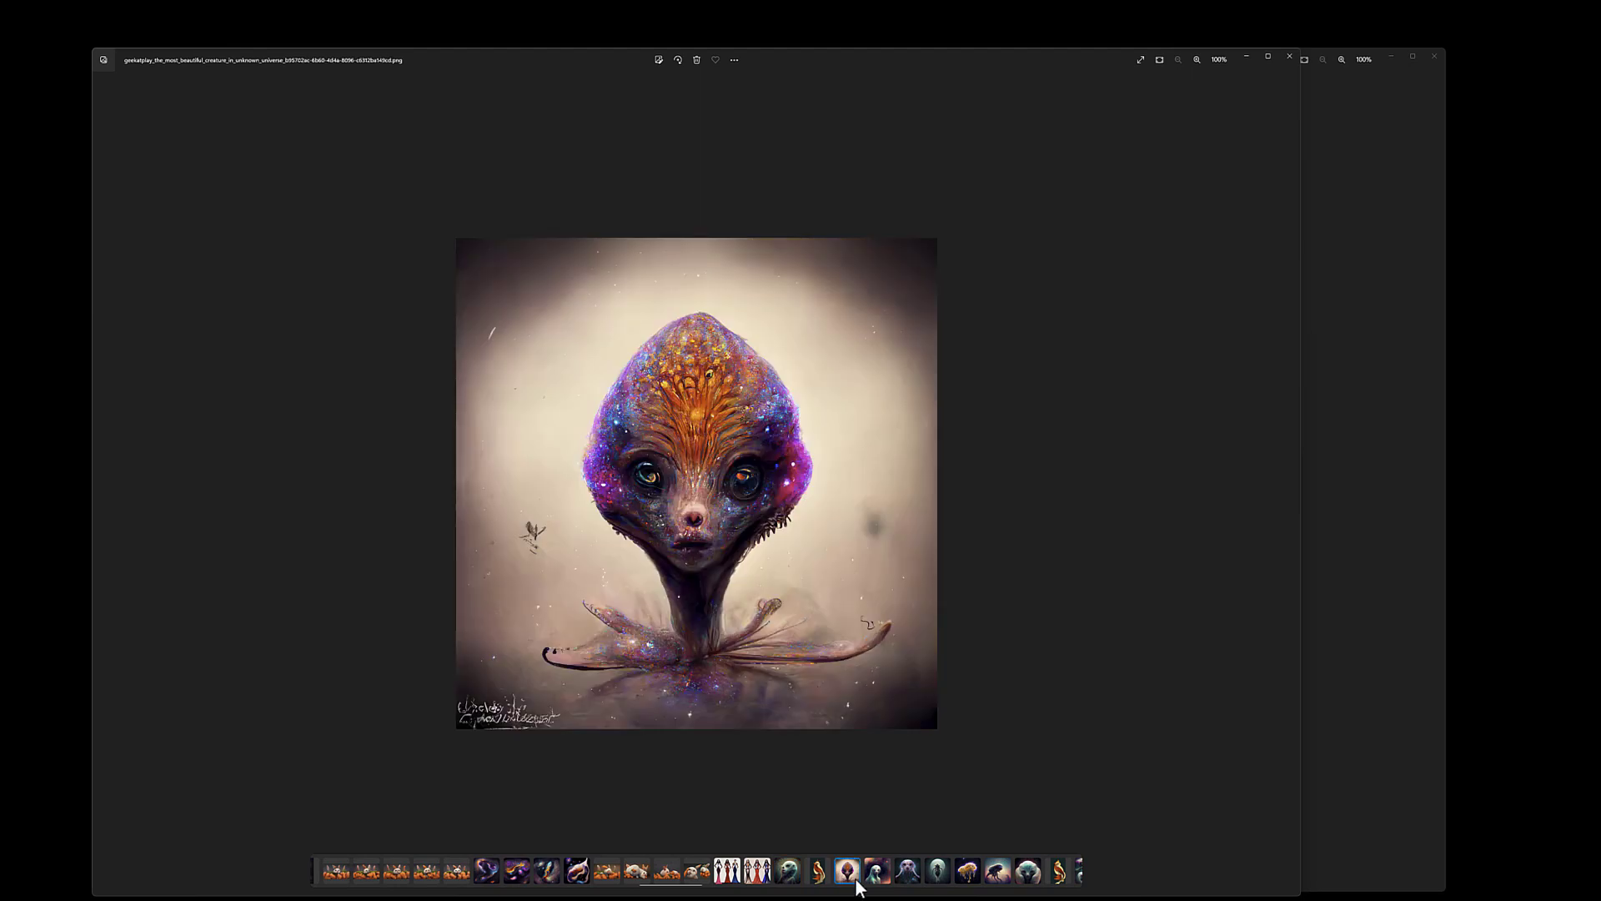
click(878, 881)
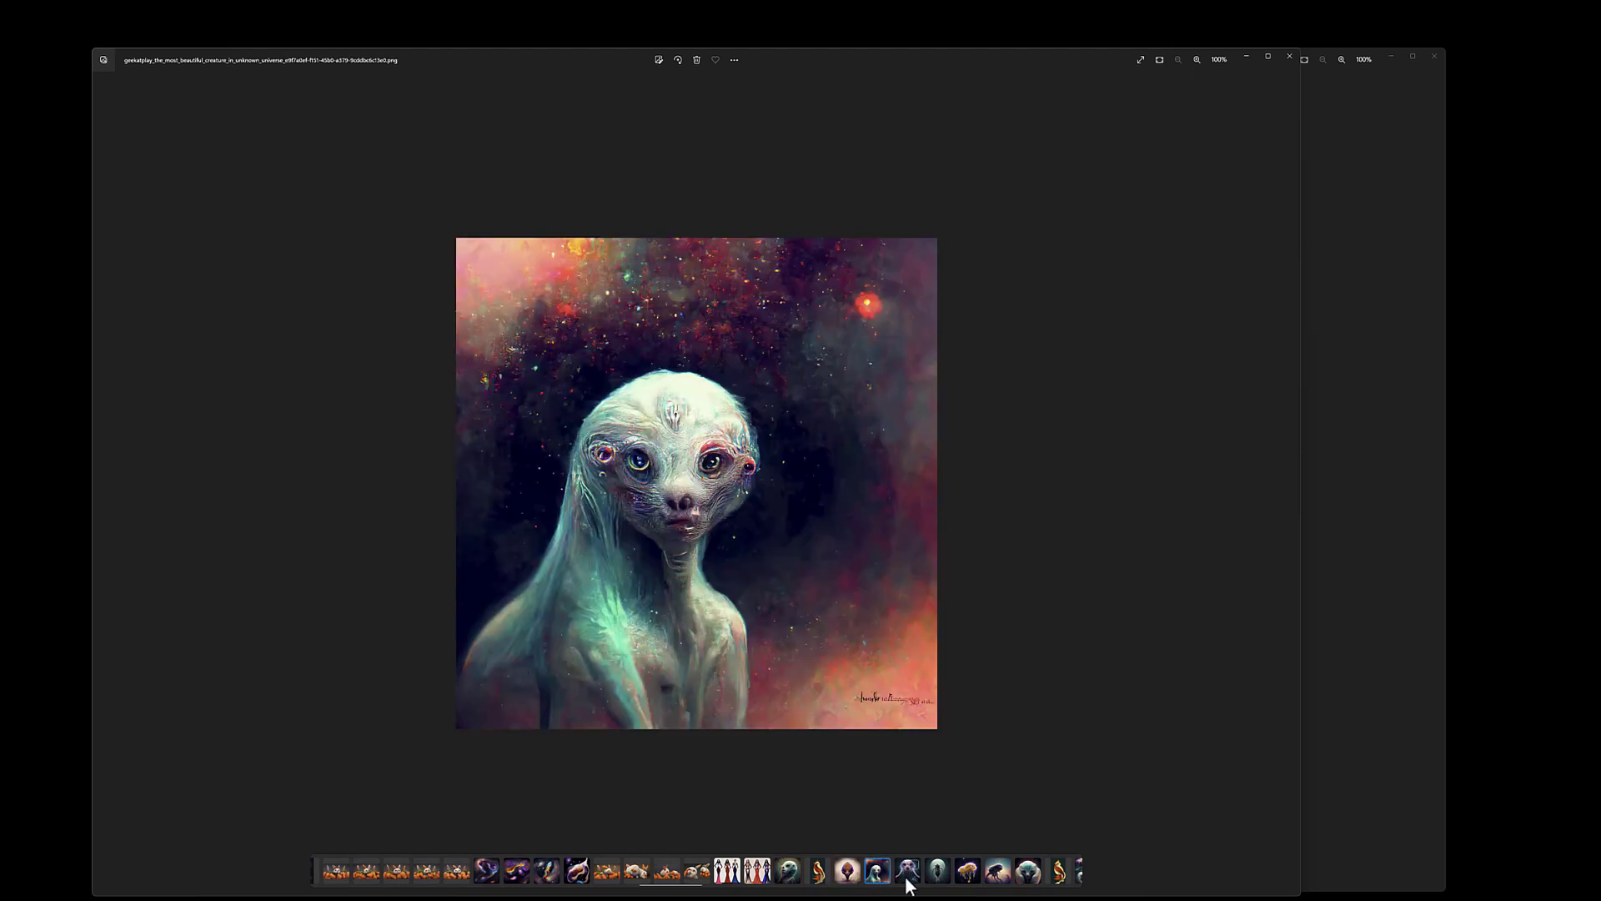
click(908, 879)
click(941, 881)
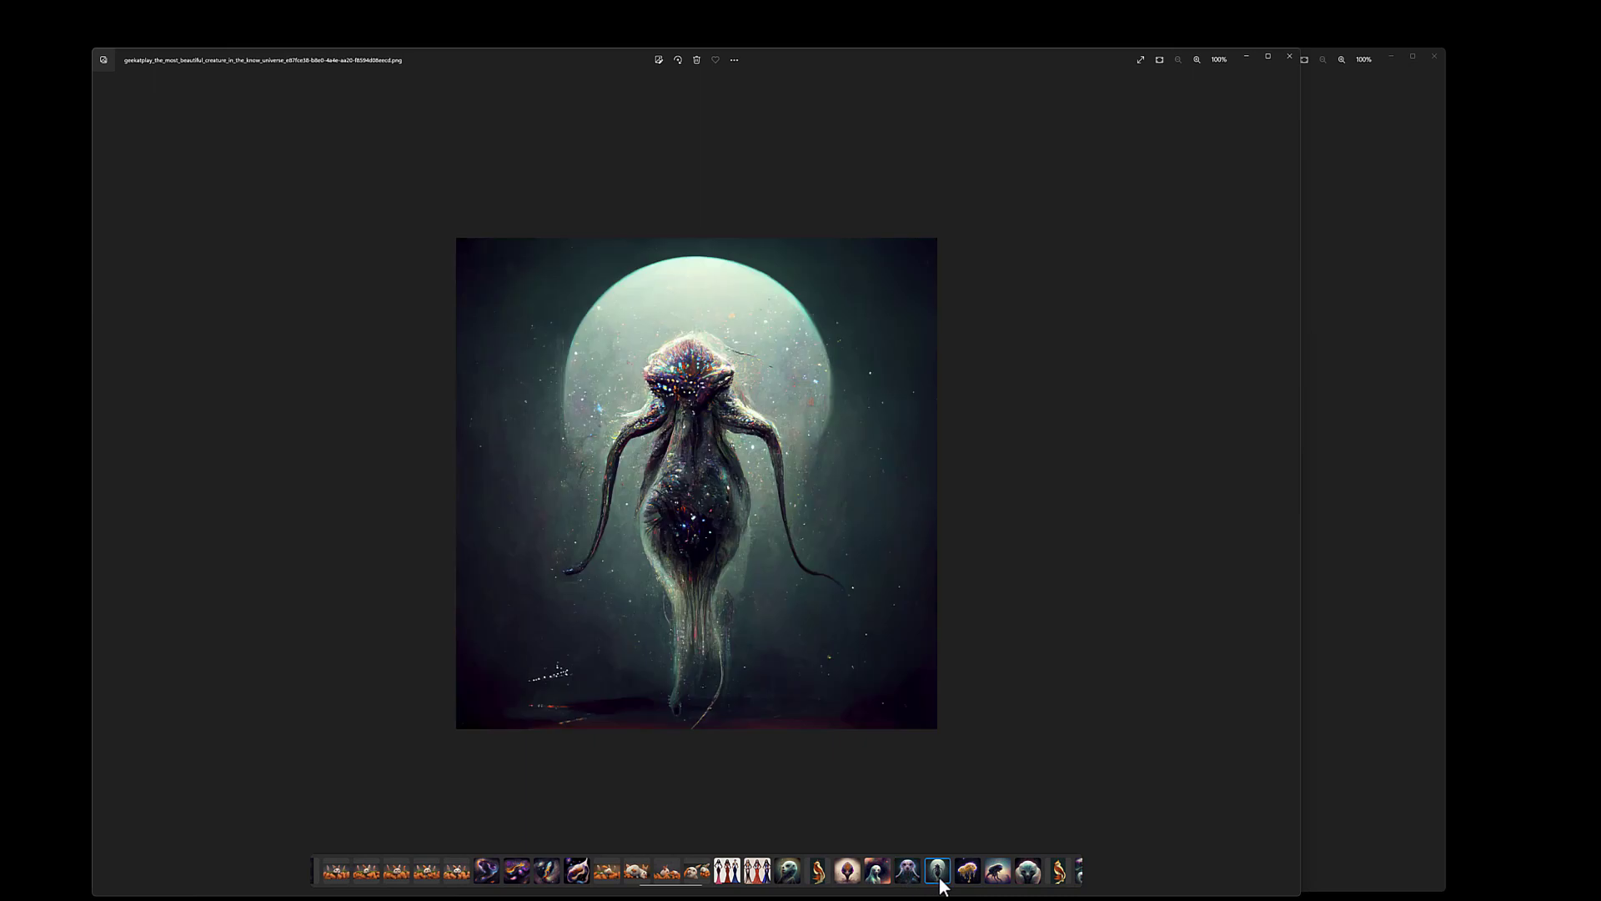
click(966, 882)
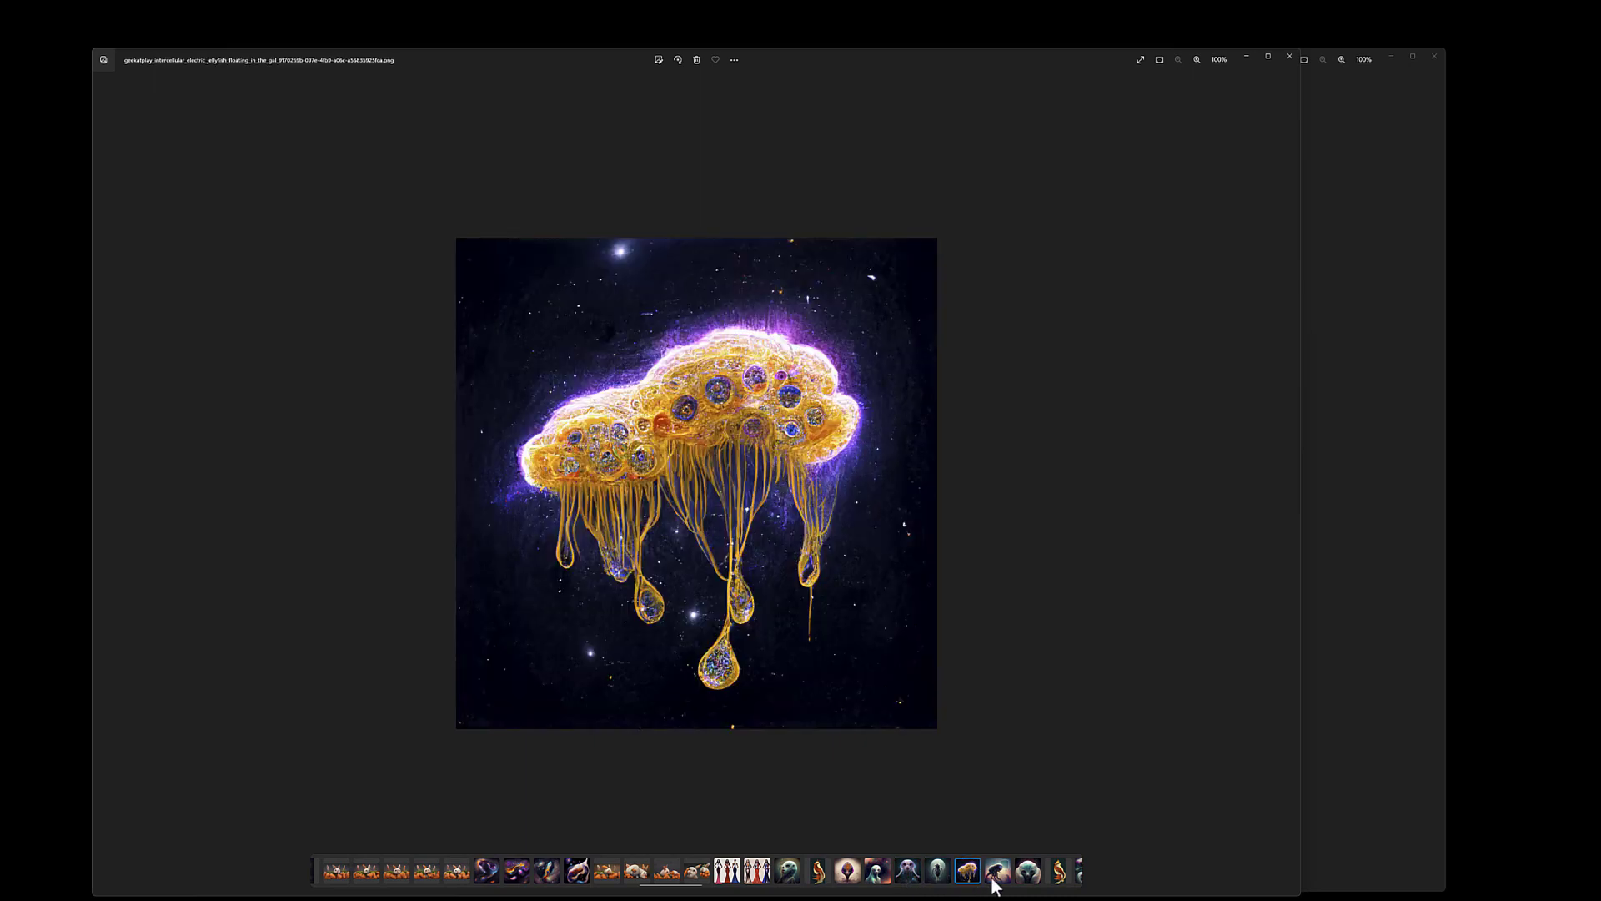
click(998, 877)
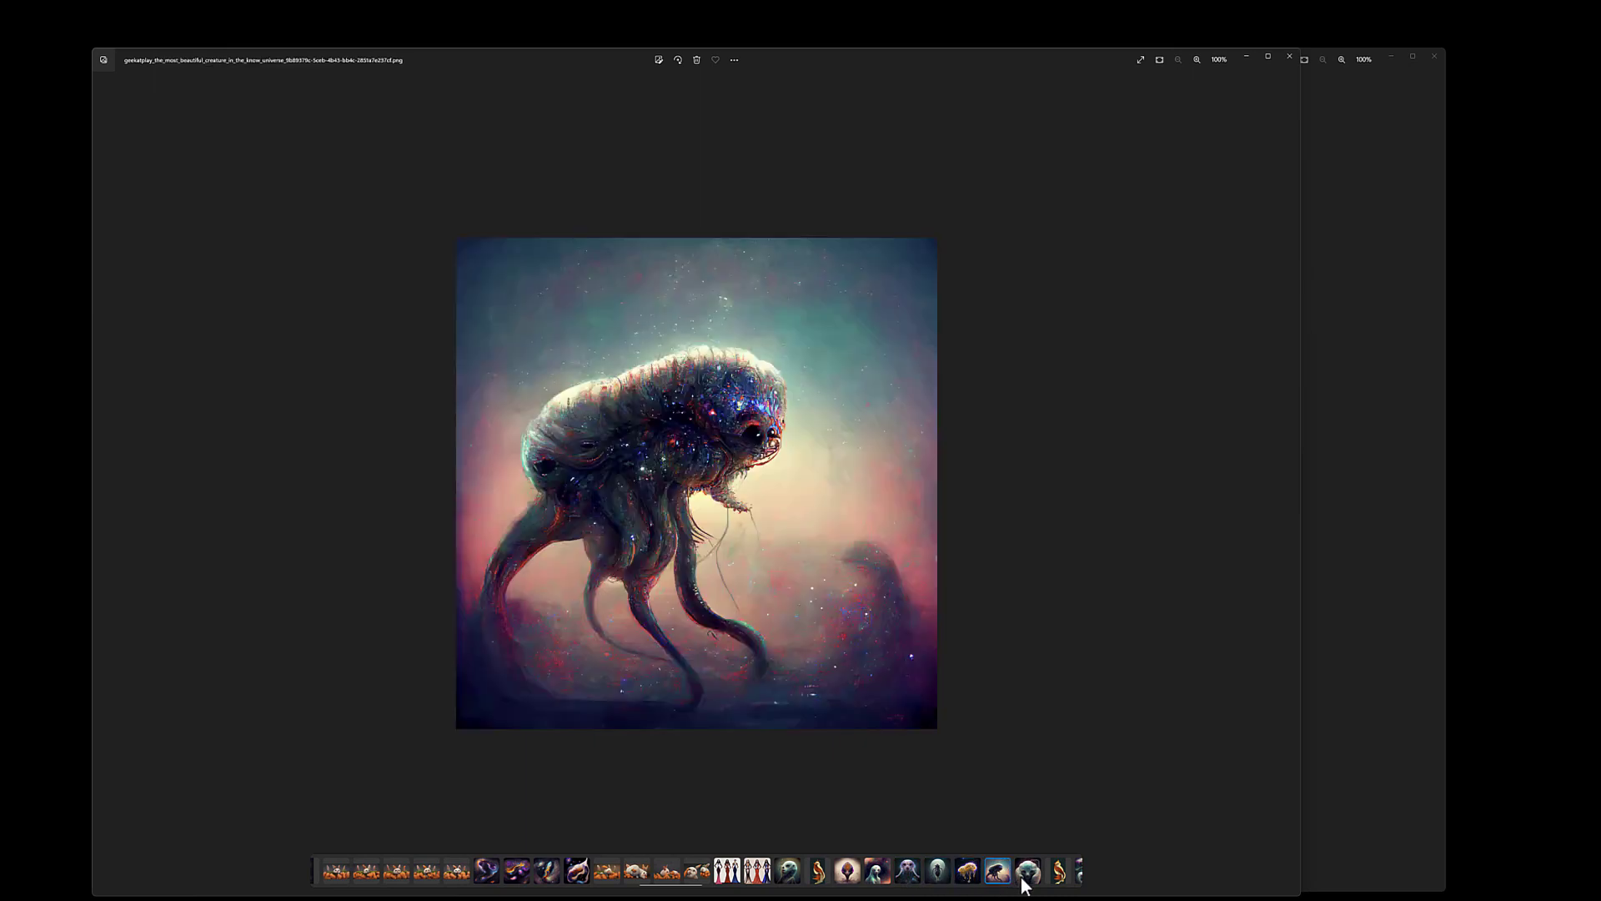
click(1026, 884)
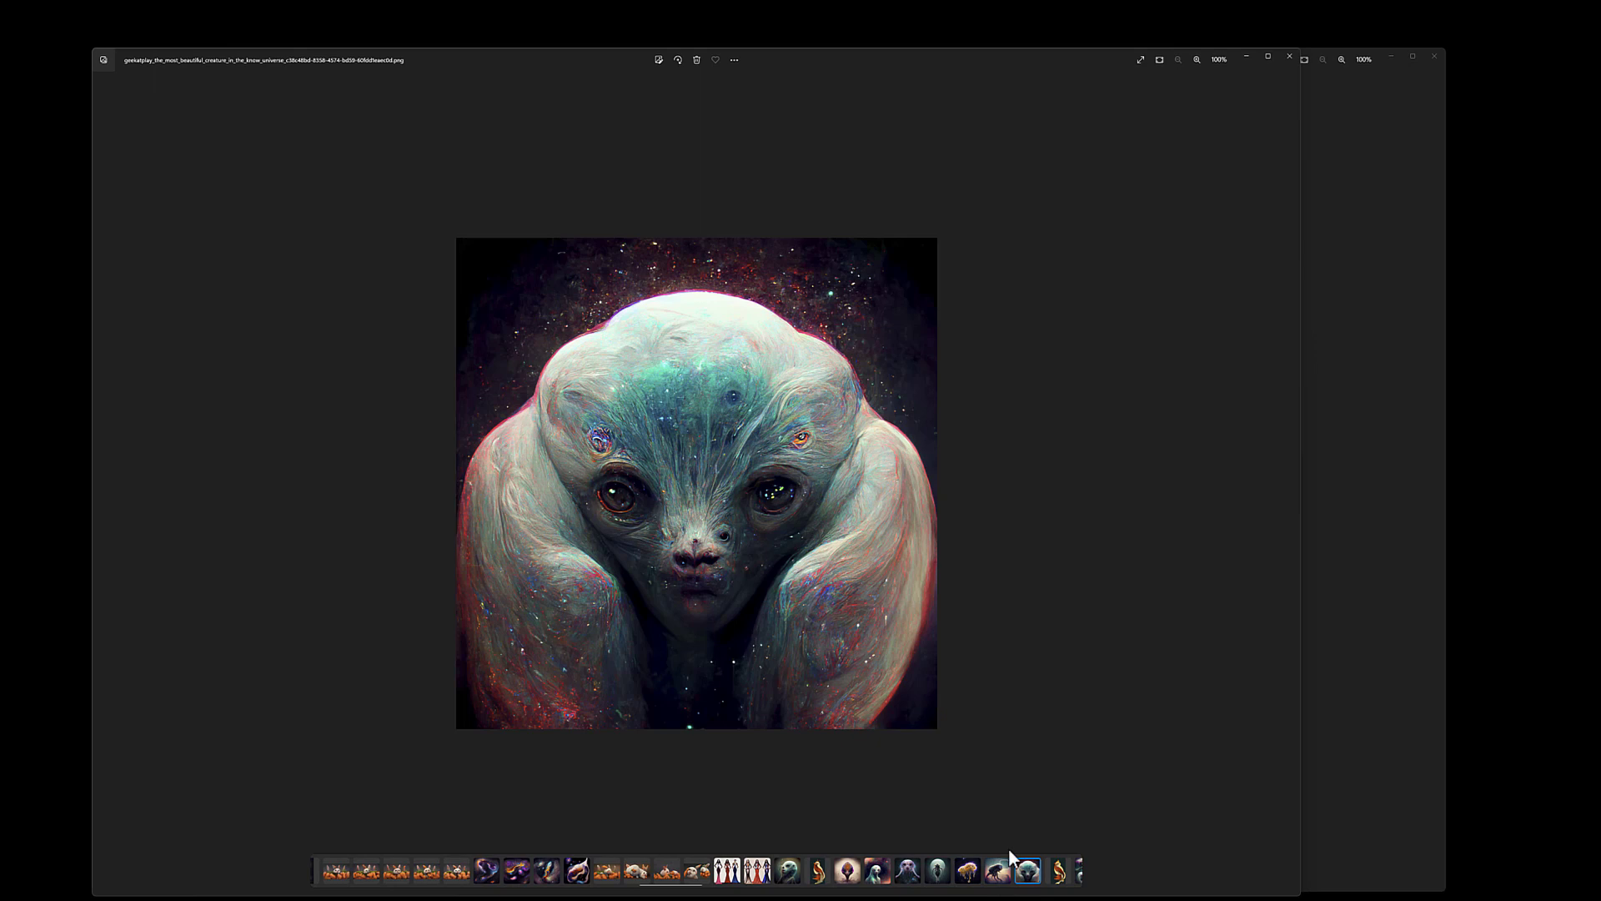
Step: View both Miss Universe contestant images, the liquid galaxy inside nebula image, and the fluffy bunny with flame torch
click(767, 885)
drag(759, 888, 687, 892)
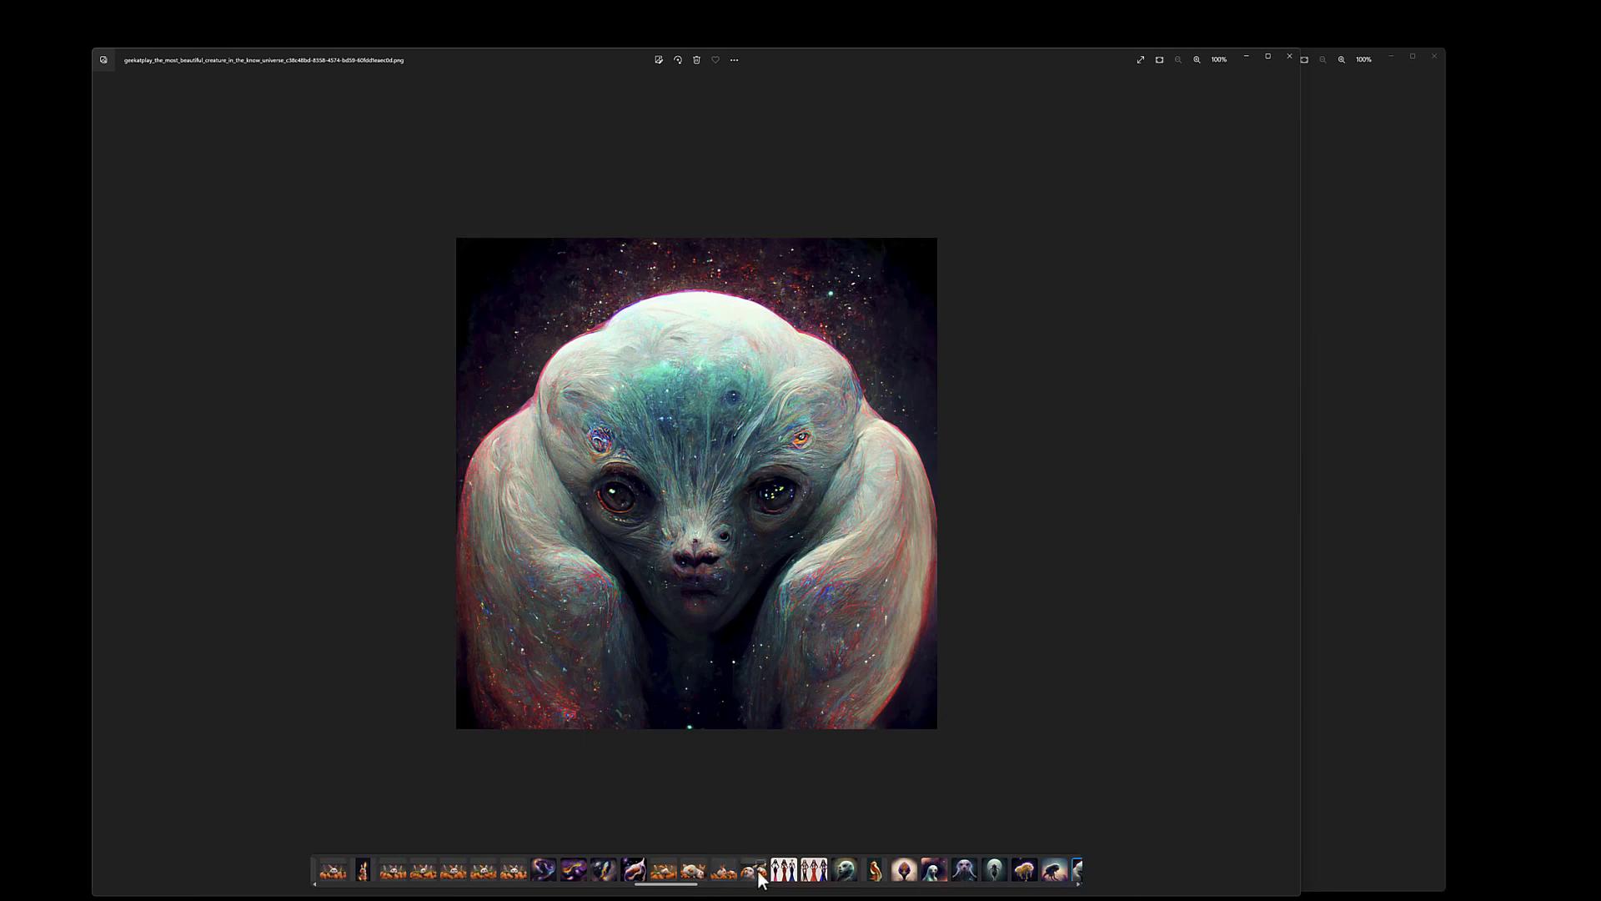
click(784, 874)
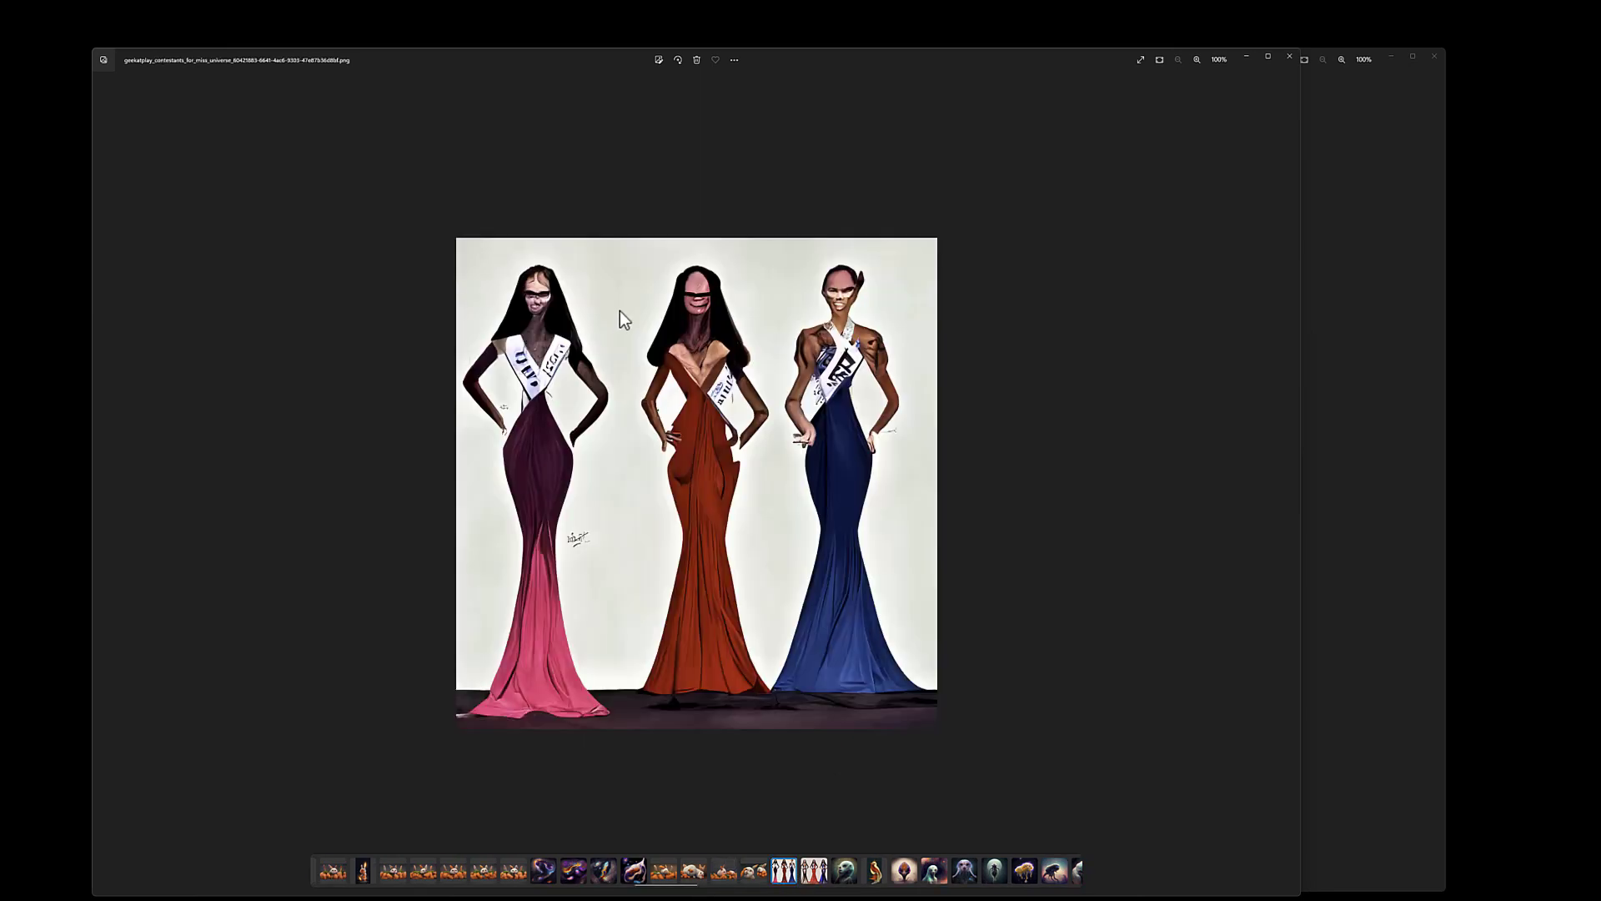
click(814, 872)
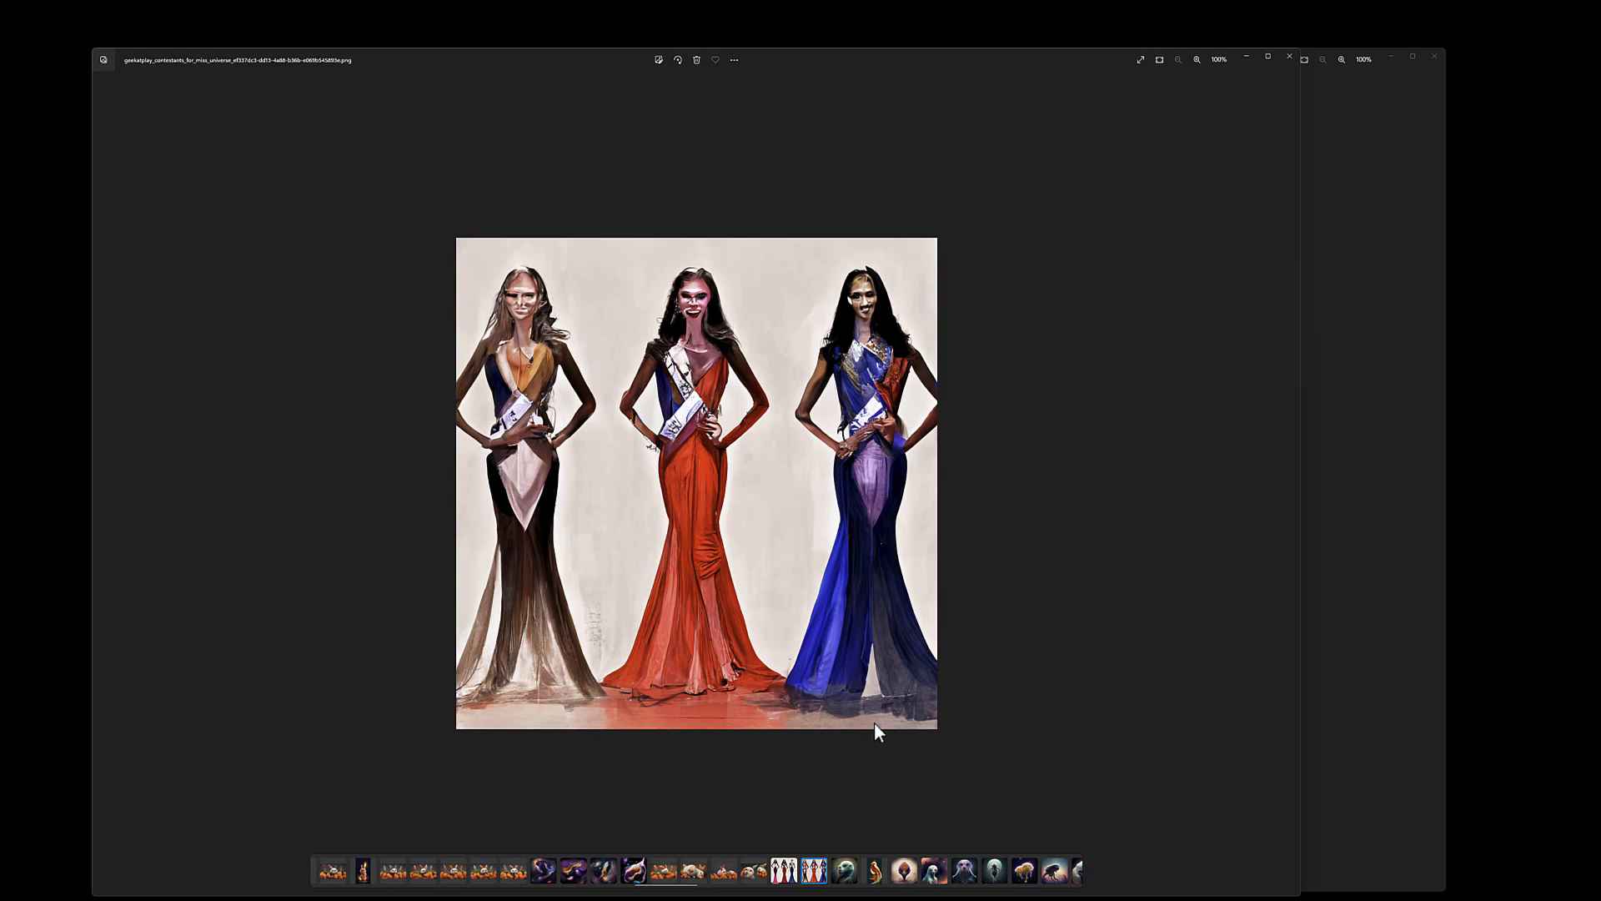
click(633, 874)
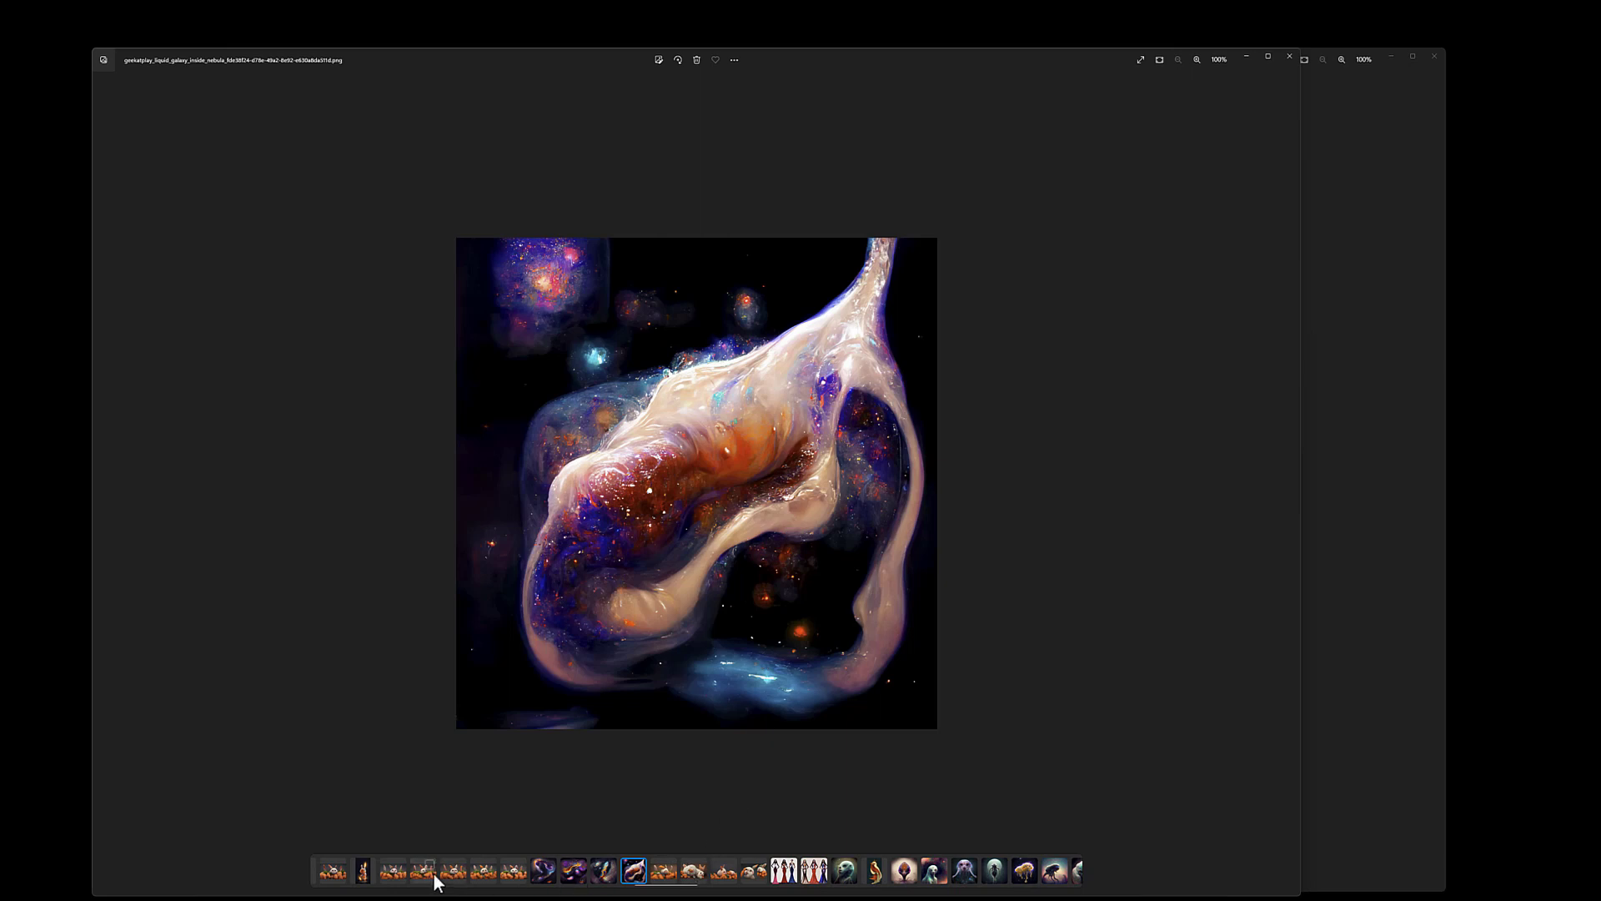
click(365, 876)
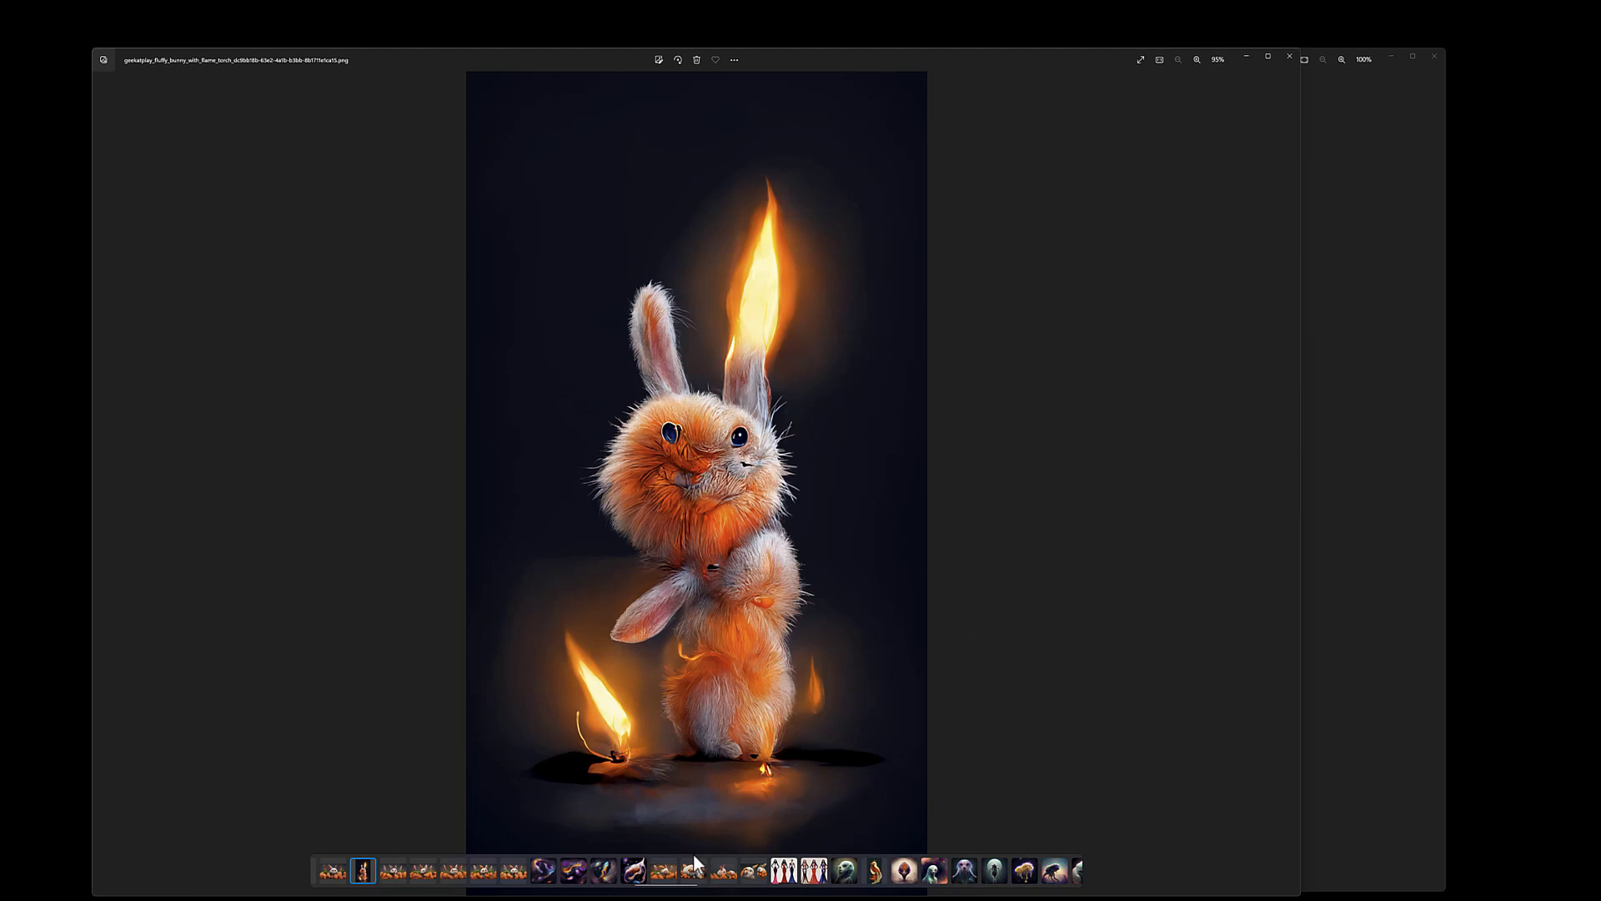
Step: Switch to the image viewer window with the puppy and view several variations of the symmetrical magical cyberpunk butterfly
drag(680, 891, 745, 892)
click(1386, 613)
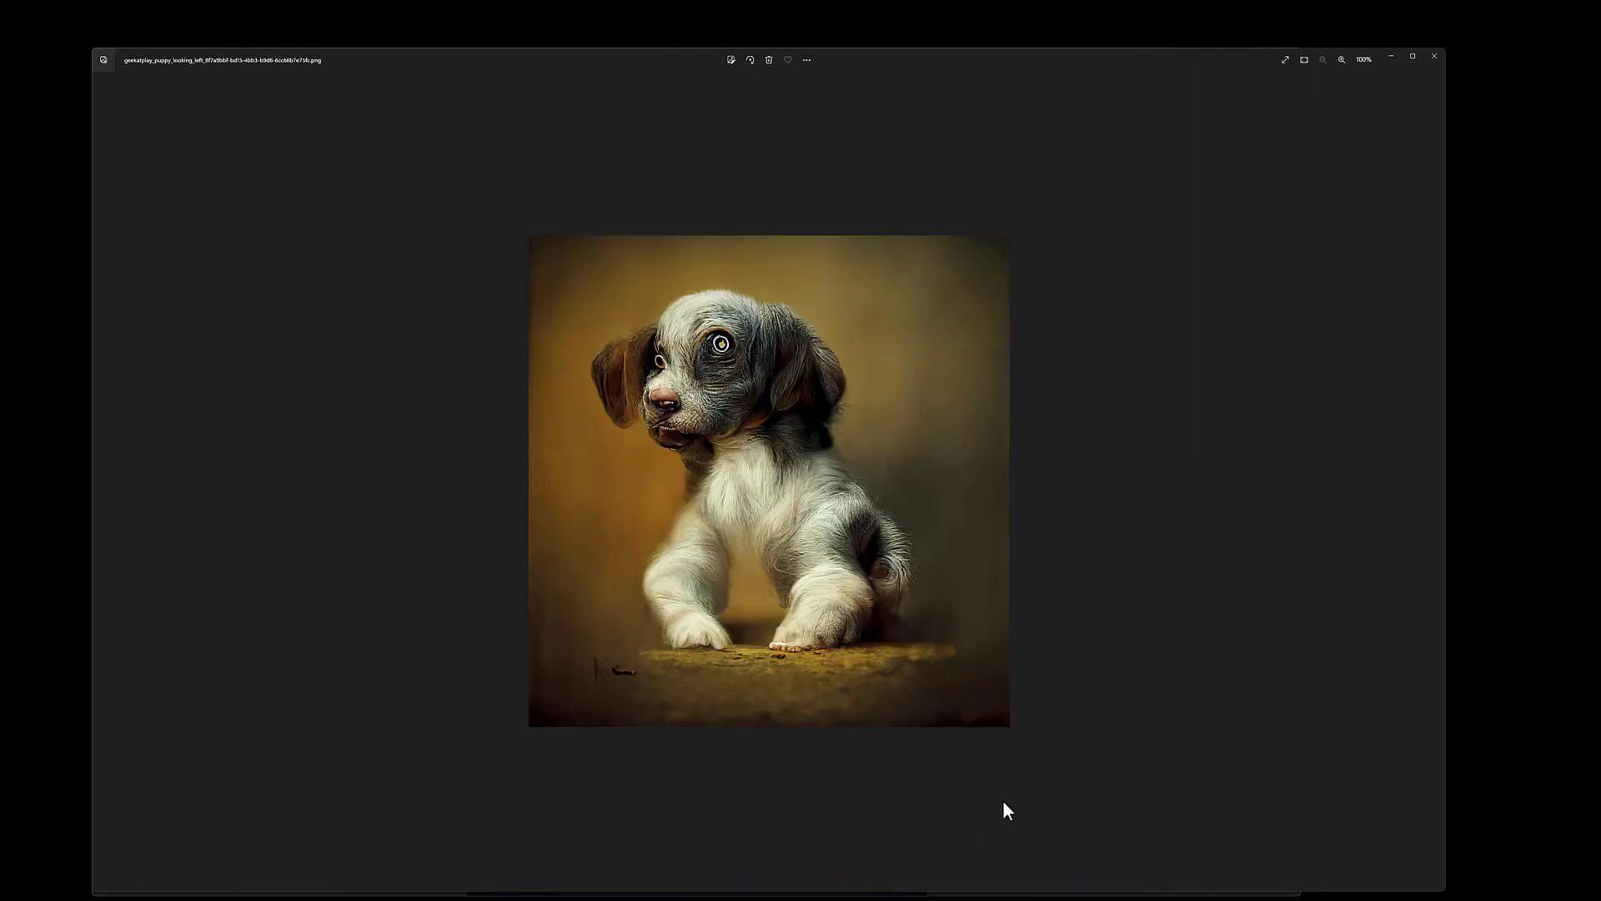
mouse_move(913, 889)
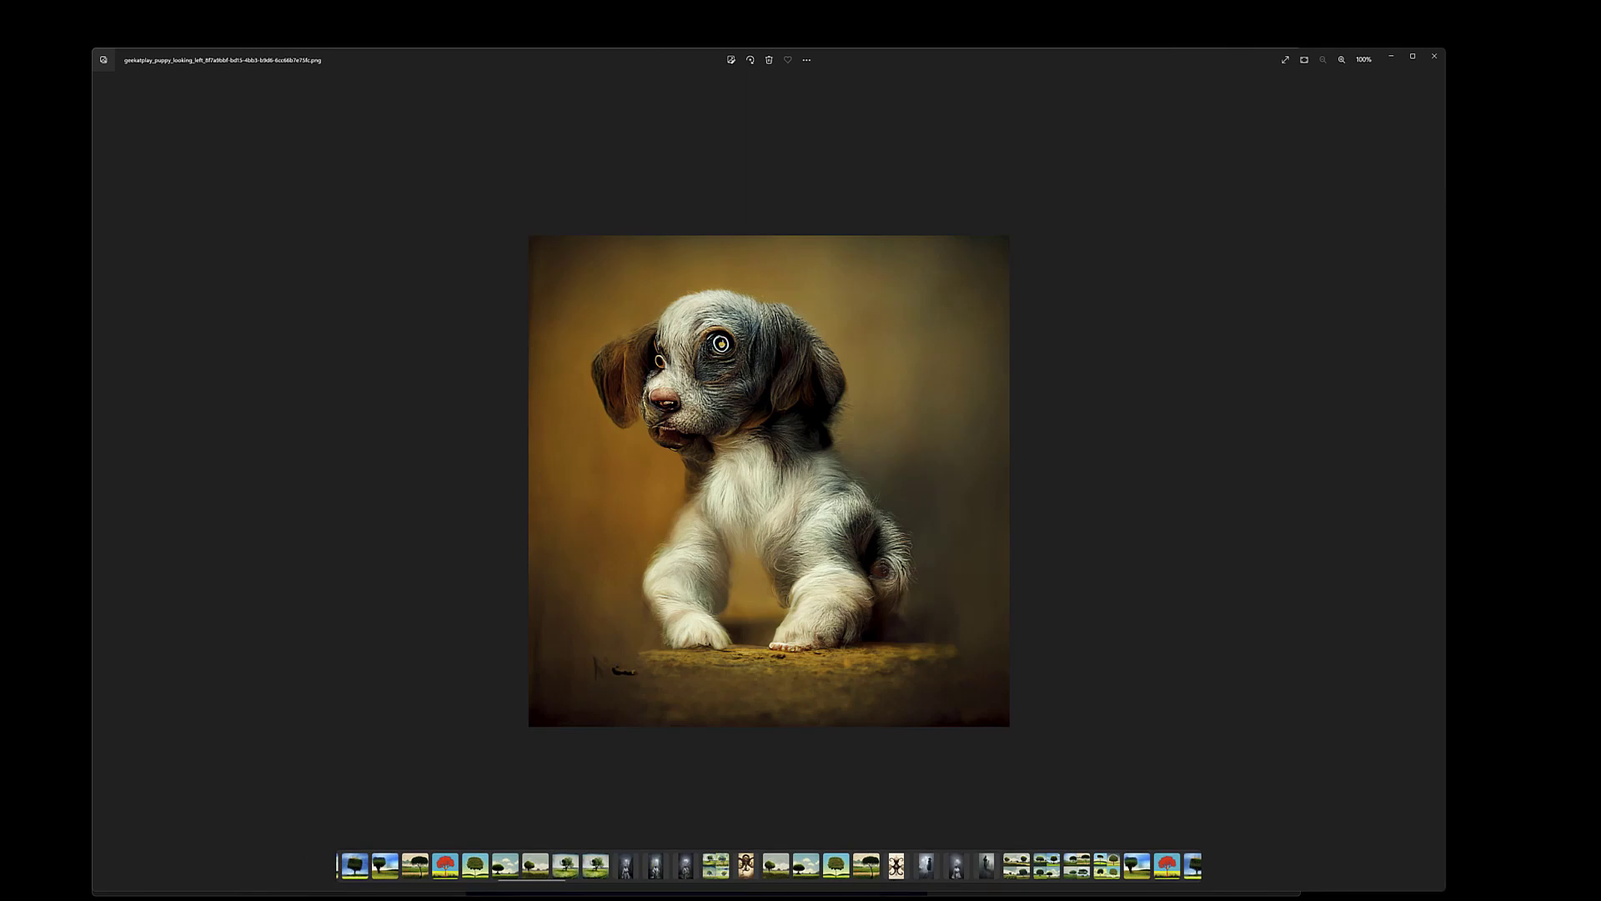
drag(543, 880, 619, 879)
click(763, 867)
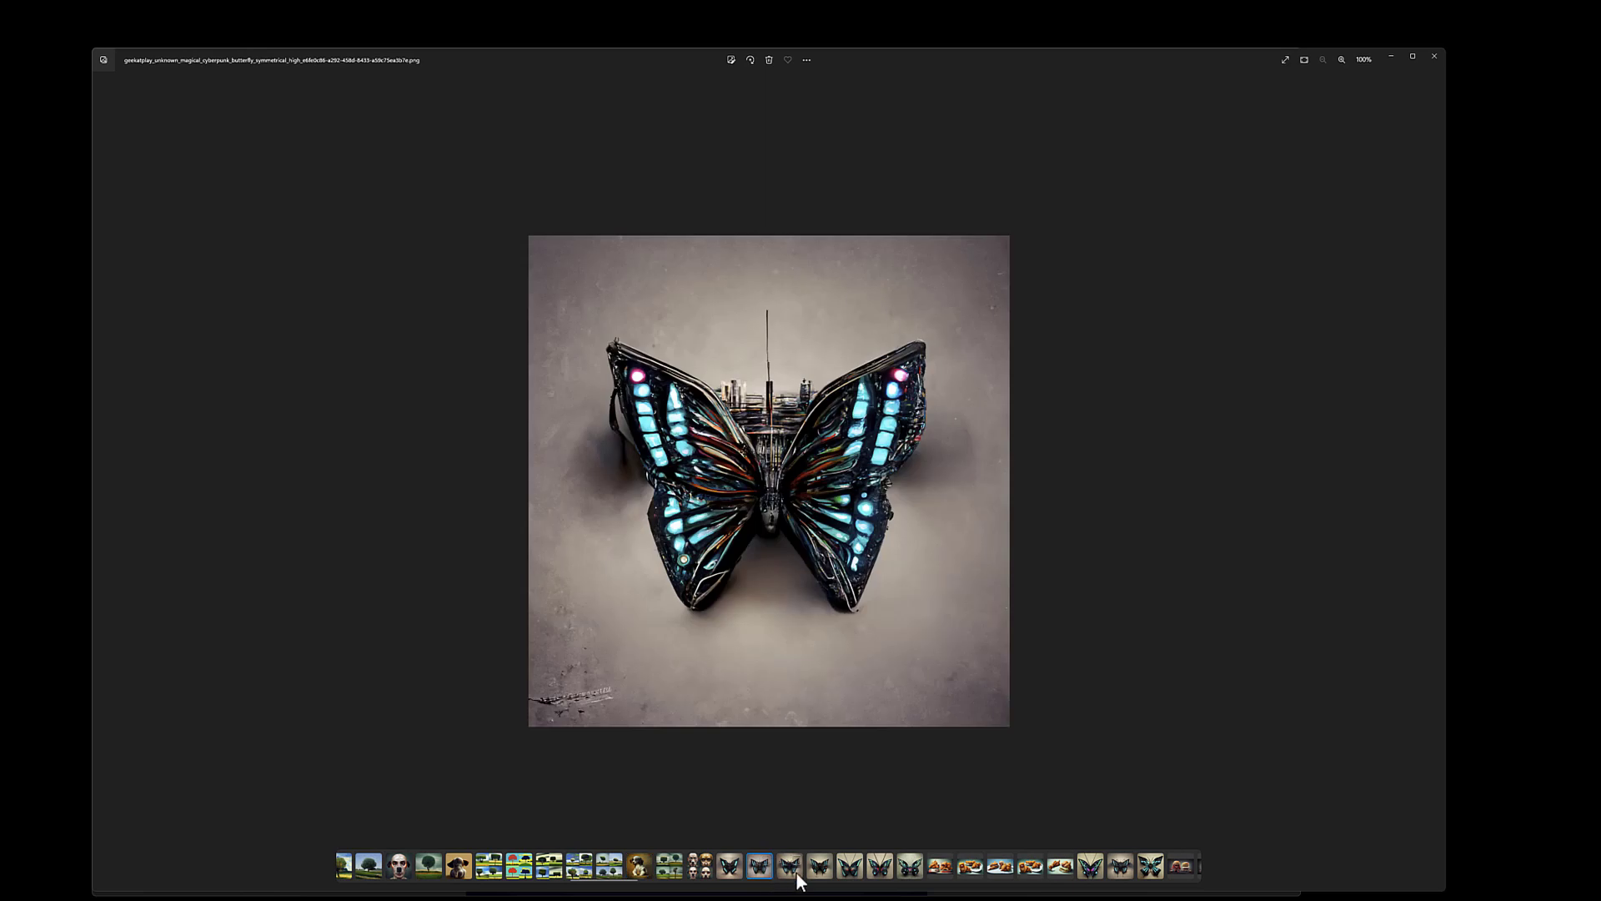
click(794, 873)
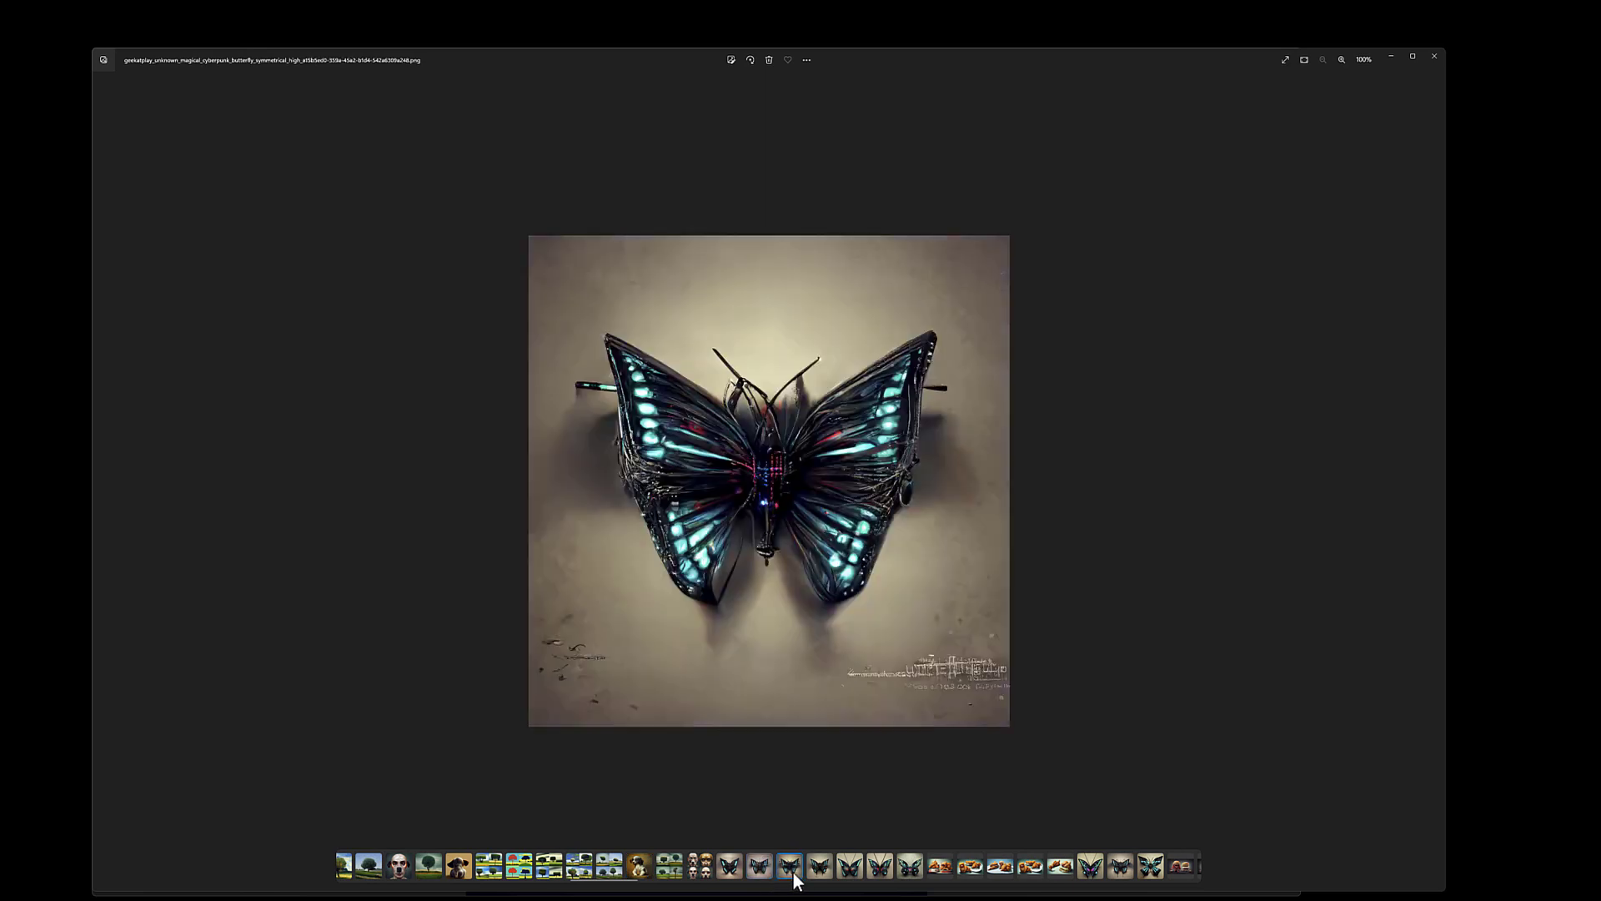
click(844, 873)
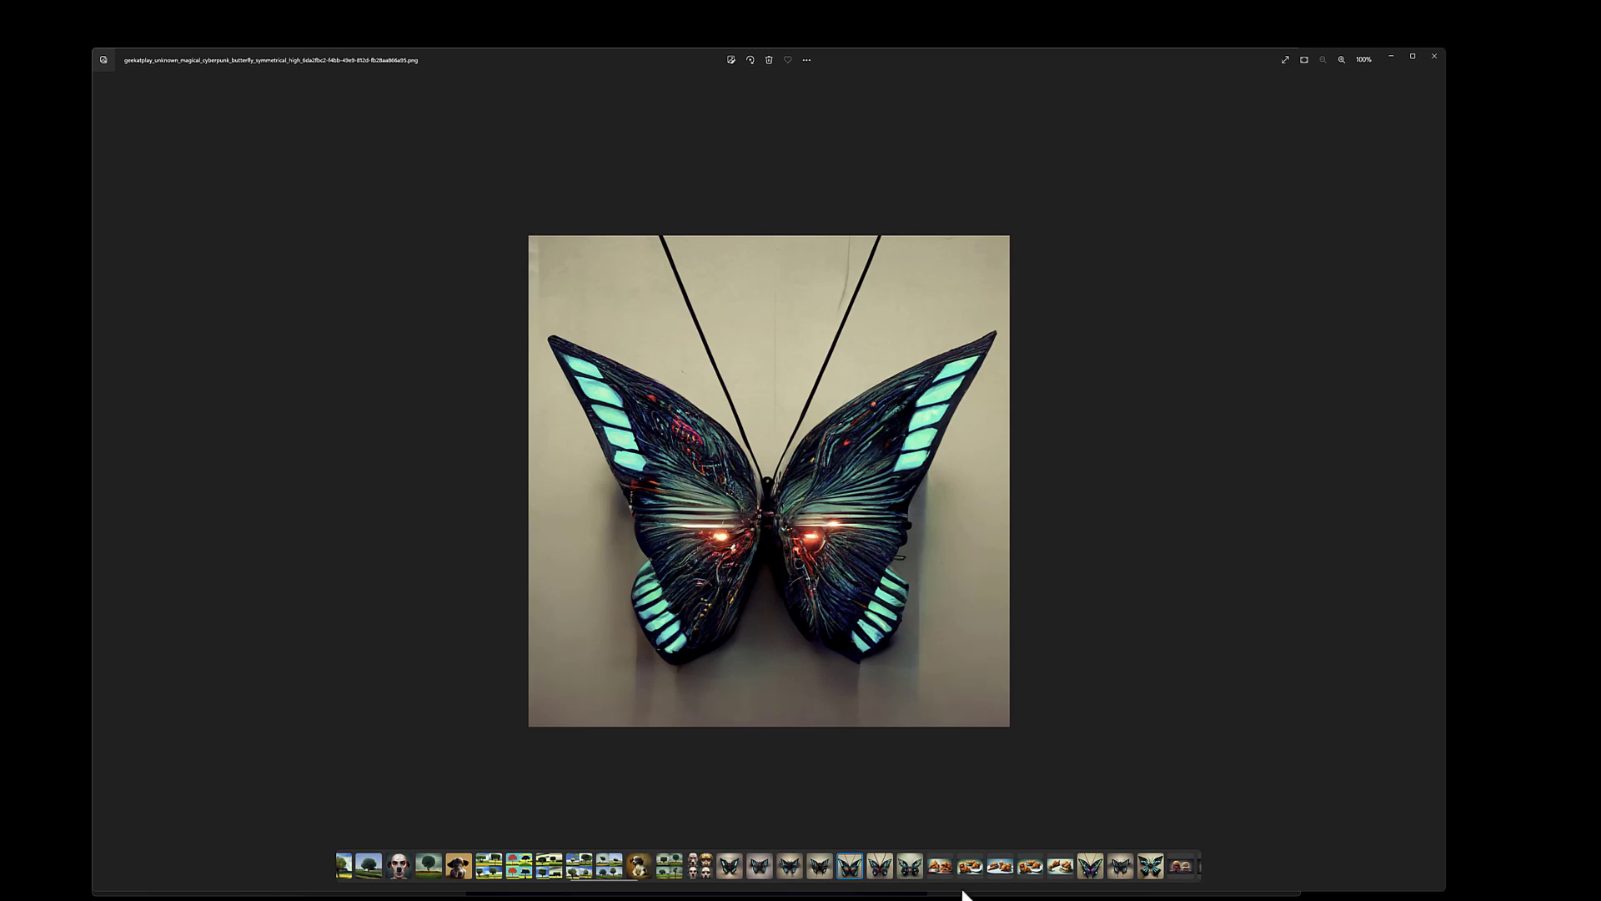
click(883, 873)
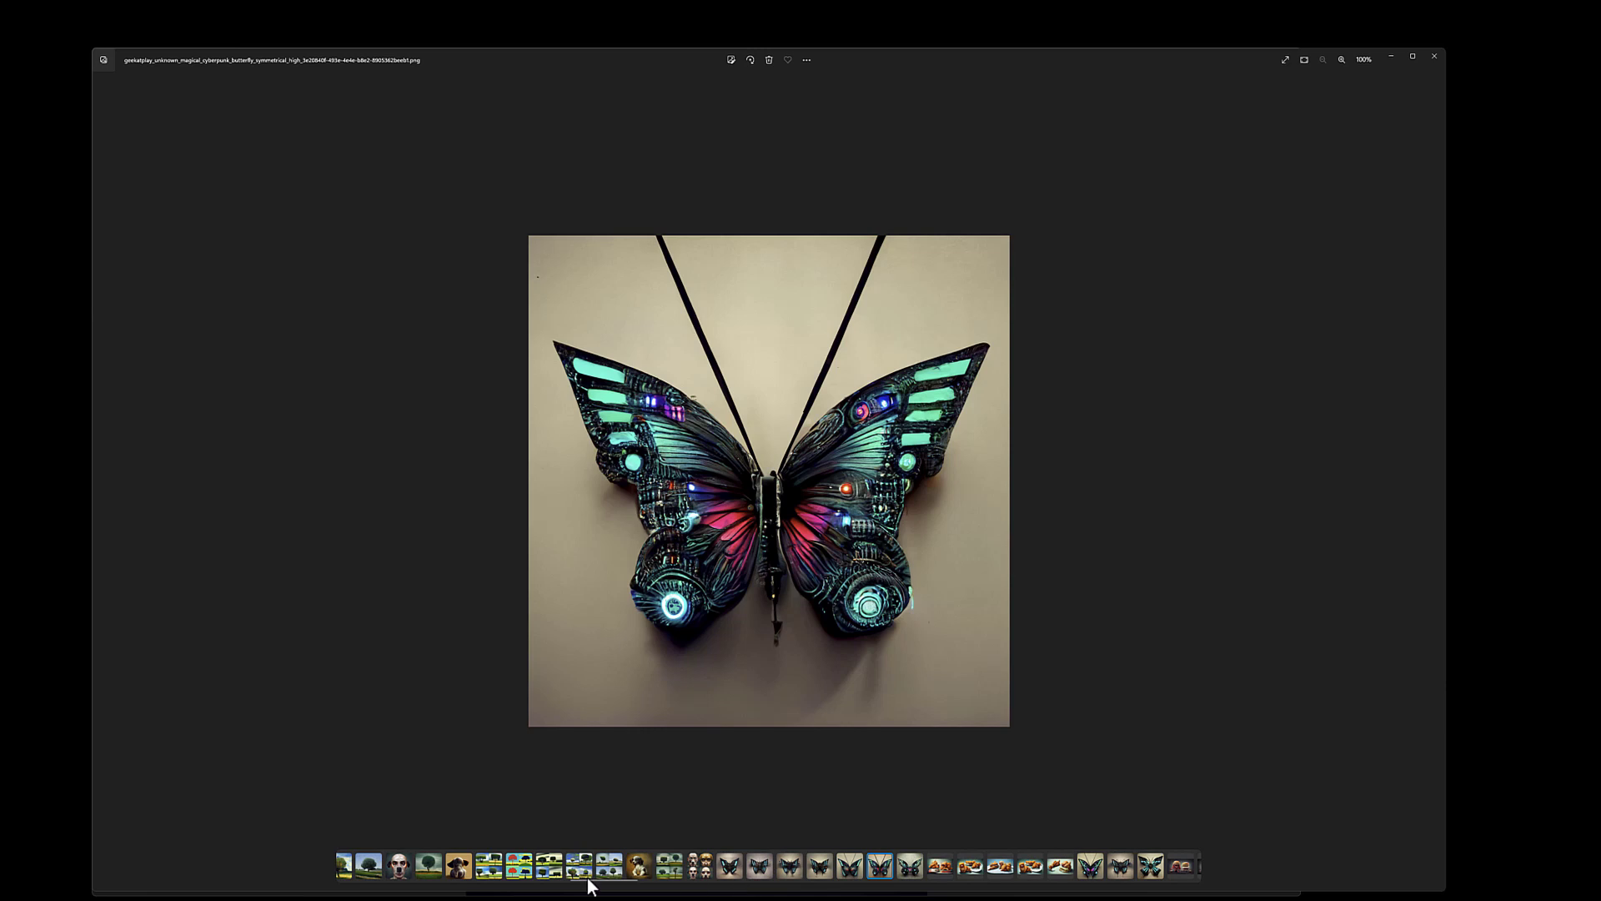
Step: View the fast food monsters images, from the two burger creatures on a dark background to the light-background trios
drag(600, 880, 655, 887)
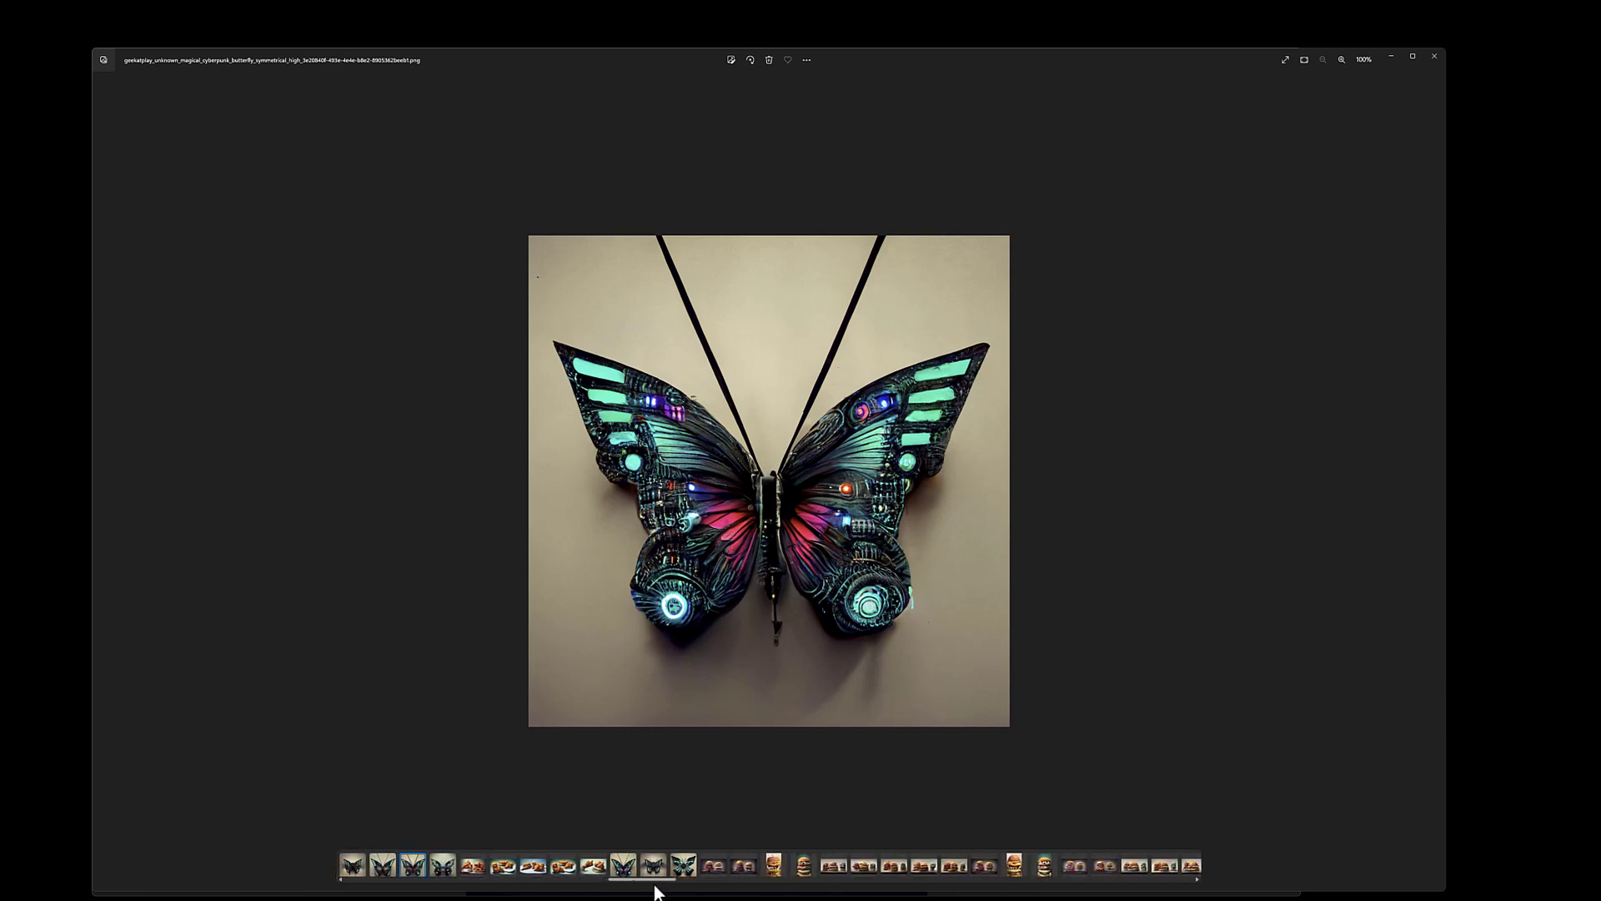
click(712, 869)
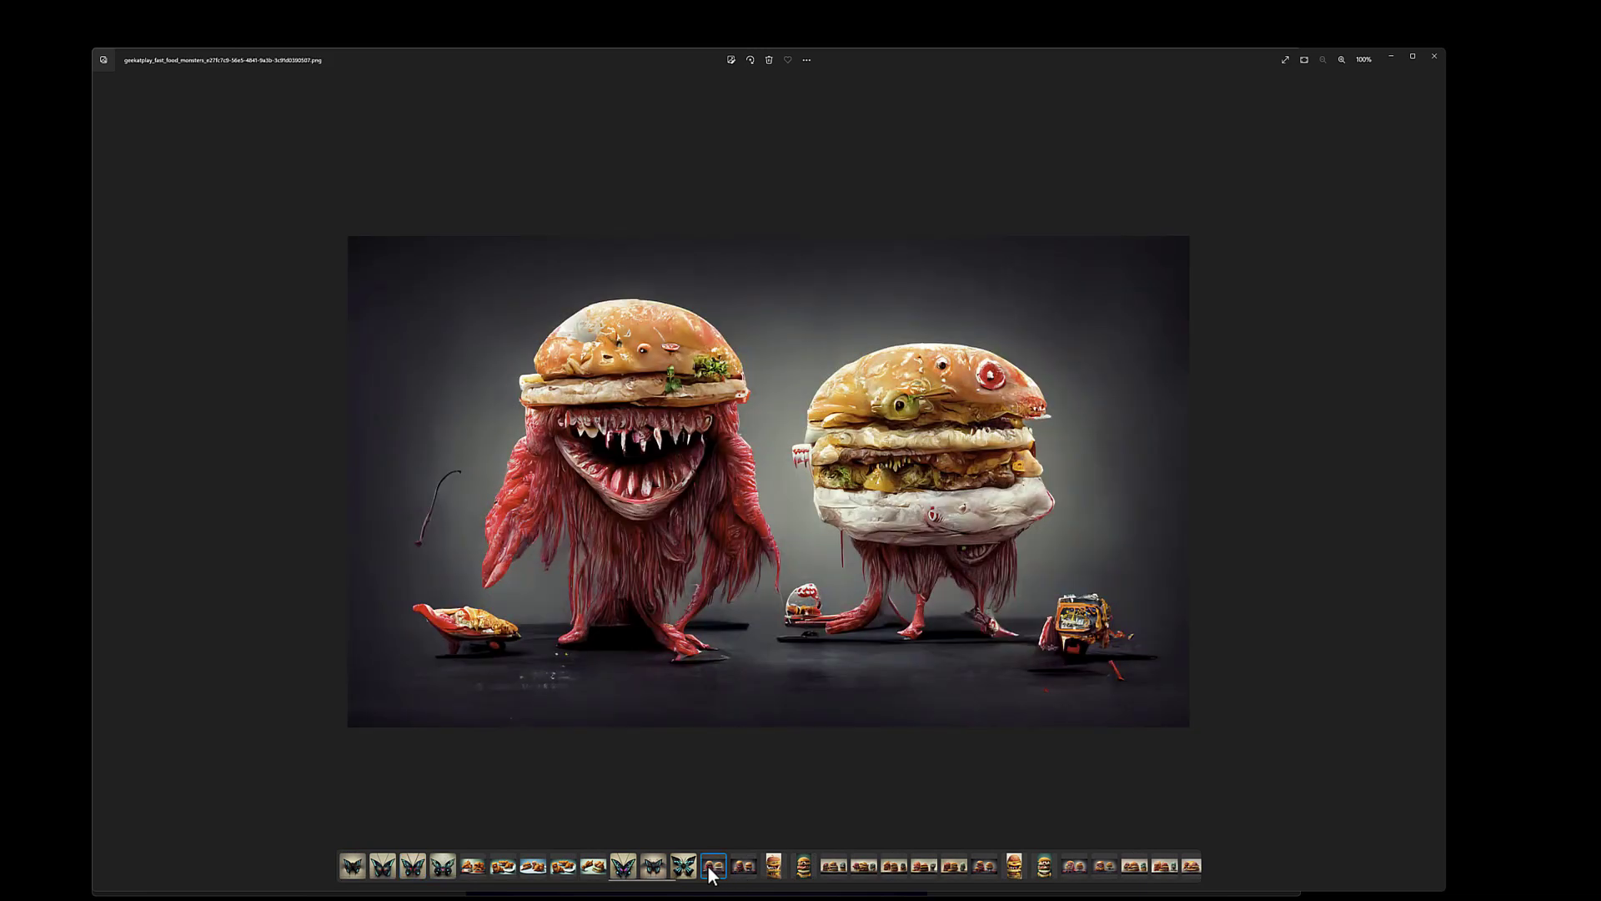
click(832, 872)
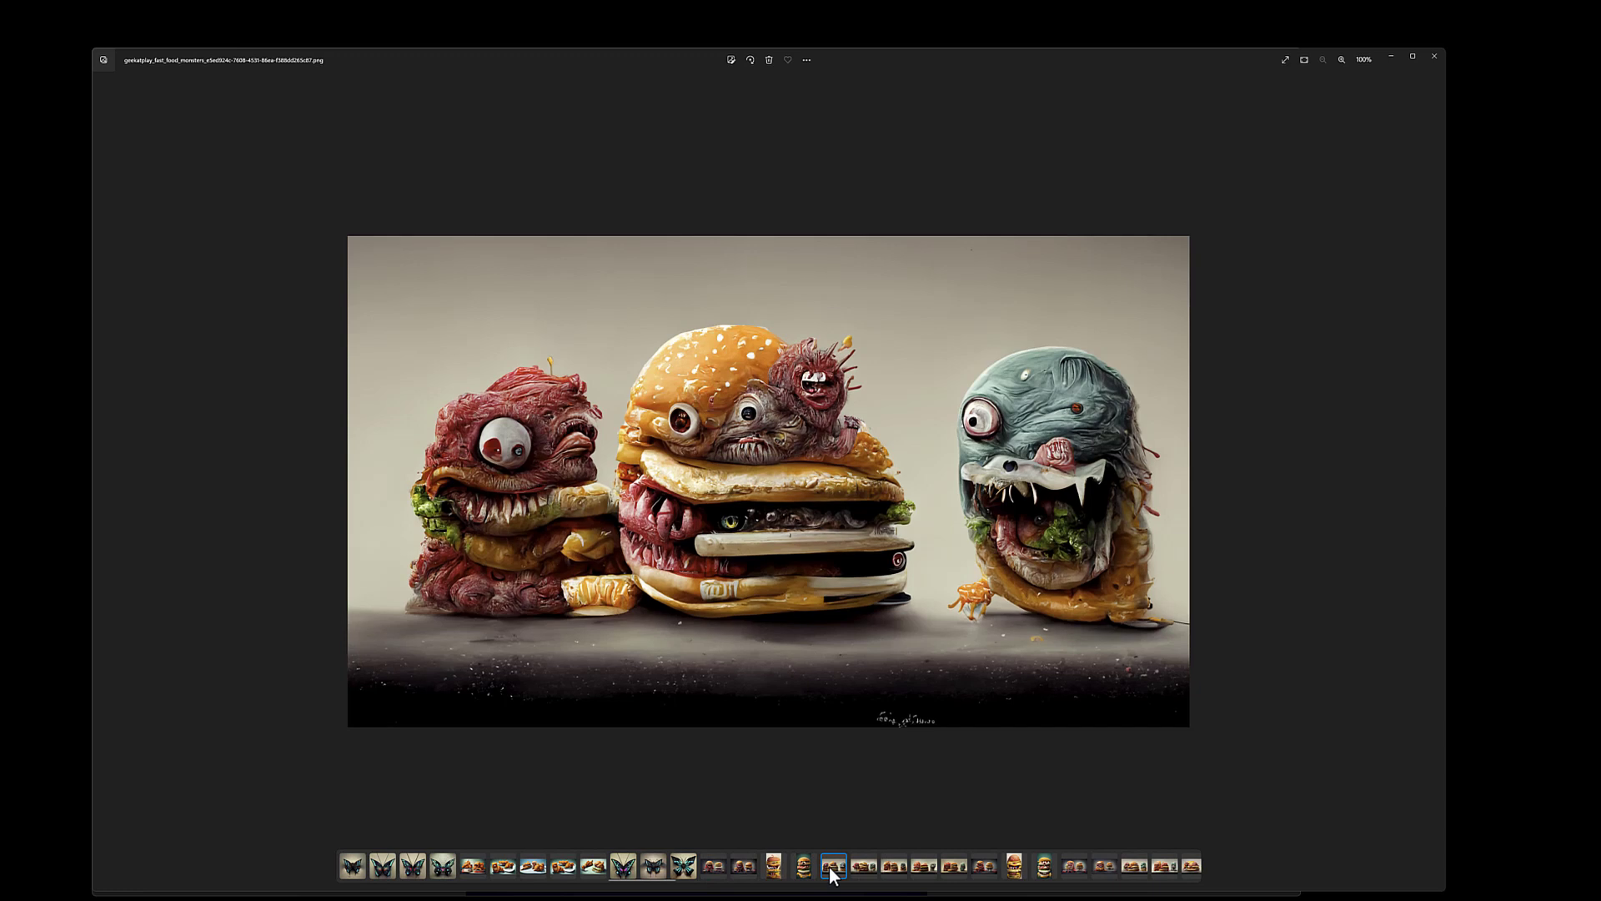
click(893, 867)
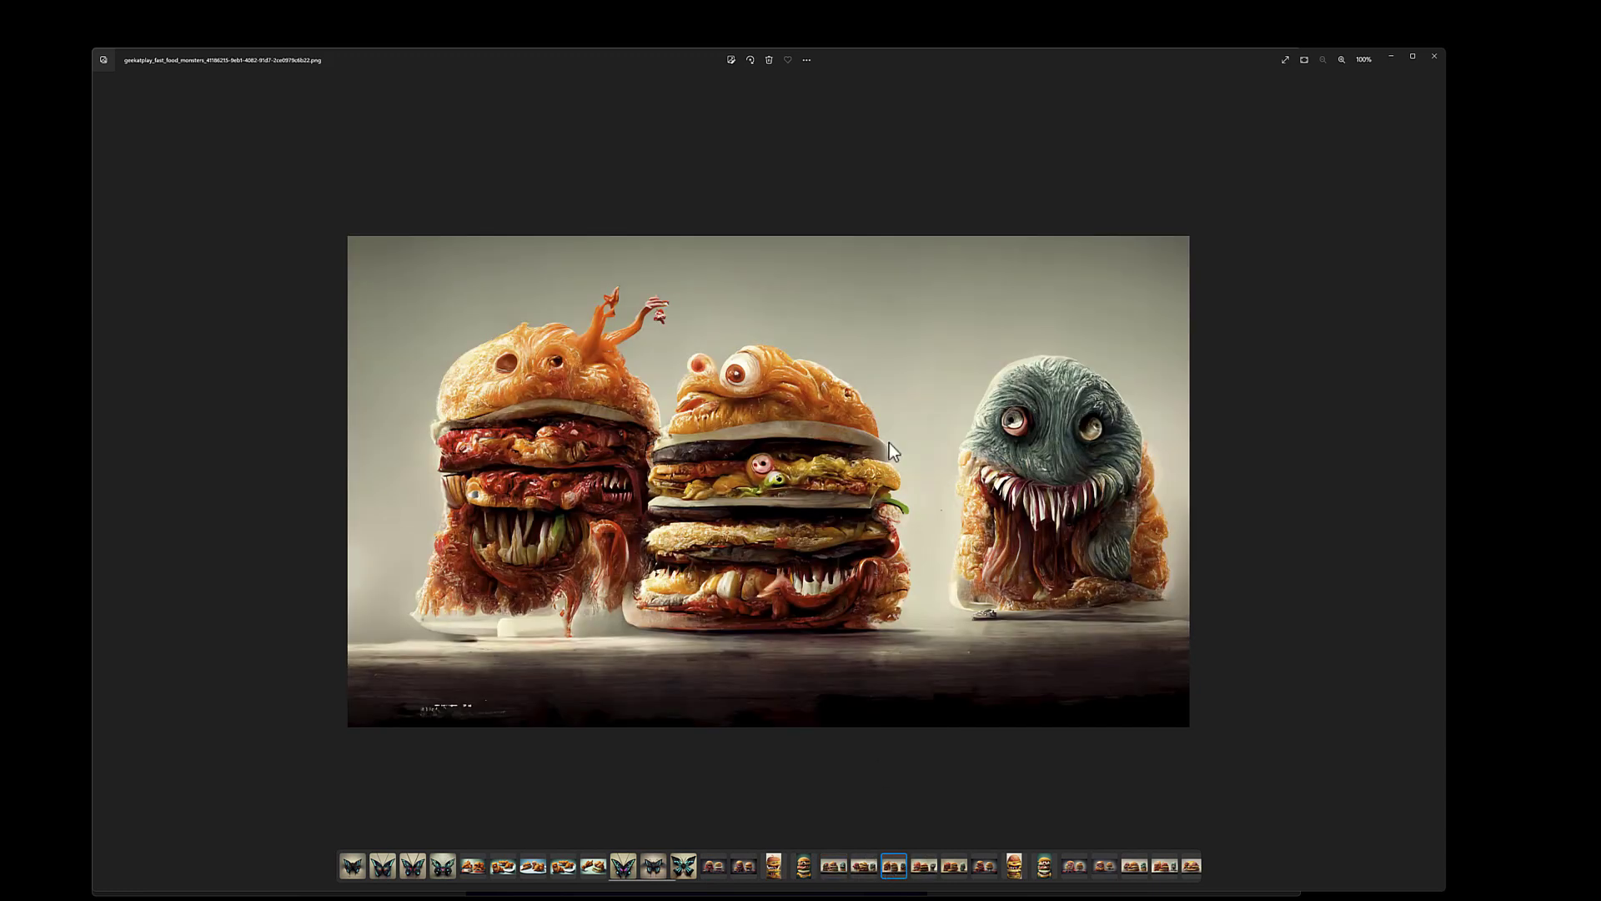
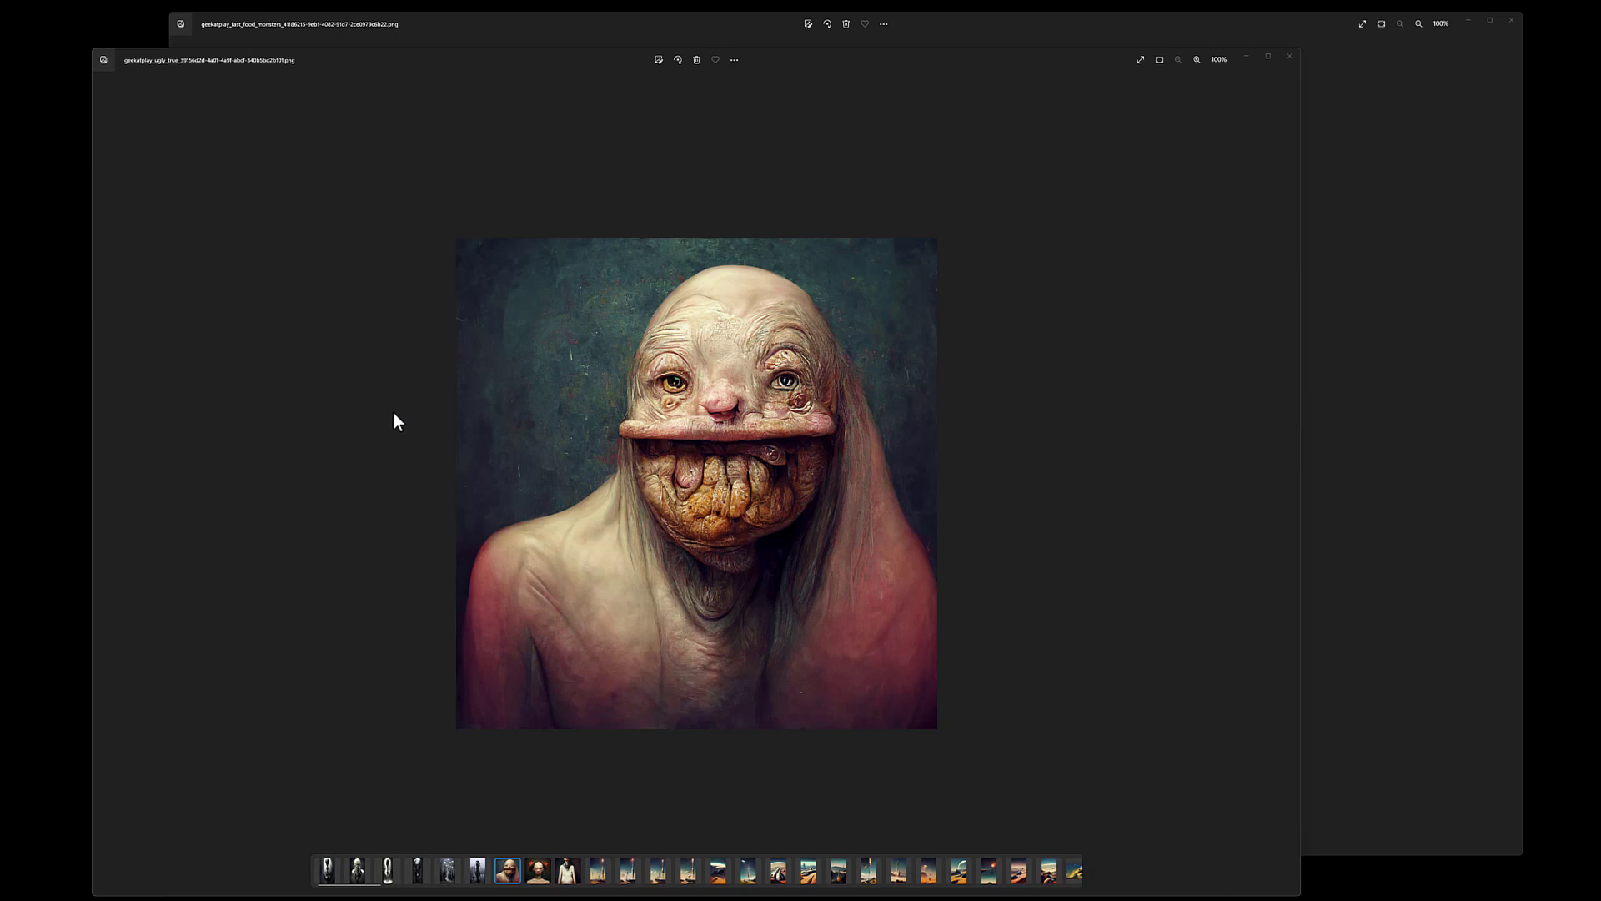
Step: View the other two ugly portraits, the futuristic landscapes with rockets launching, and the retro sci-fi desert landscape
click(531, 880)
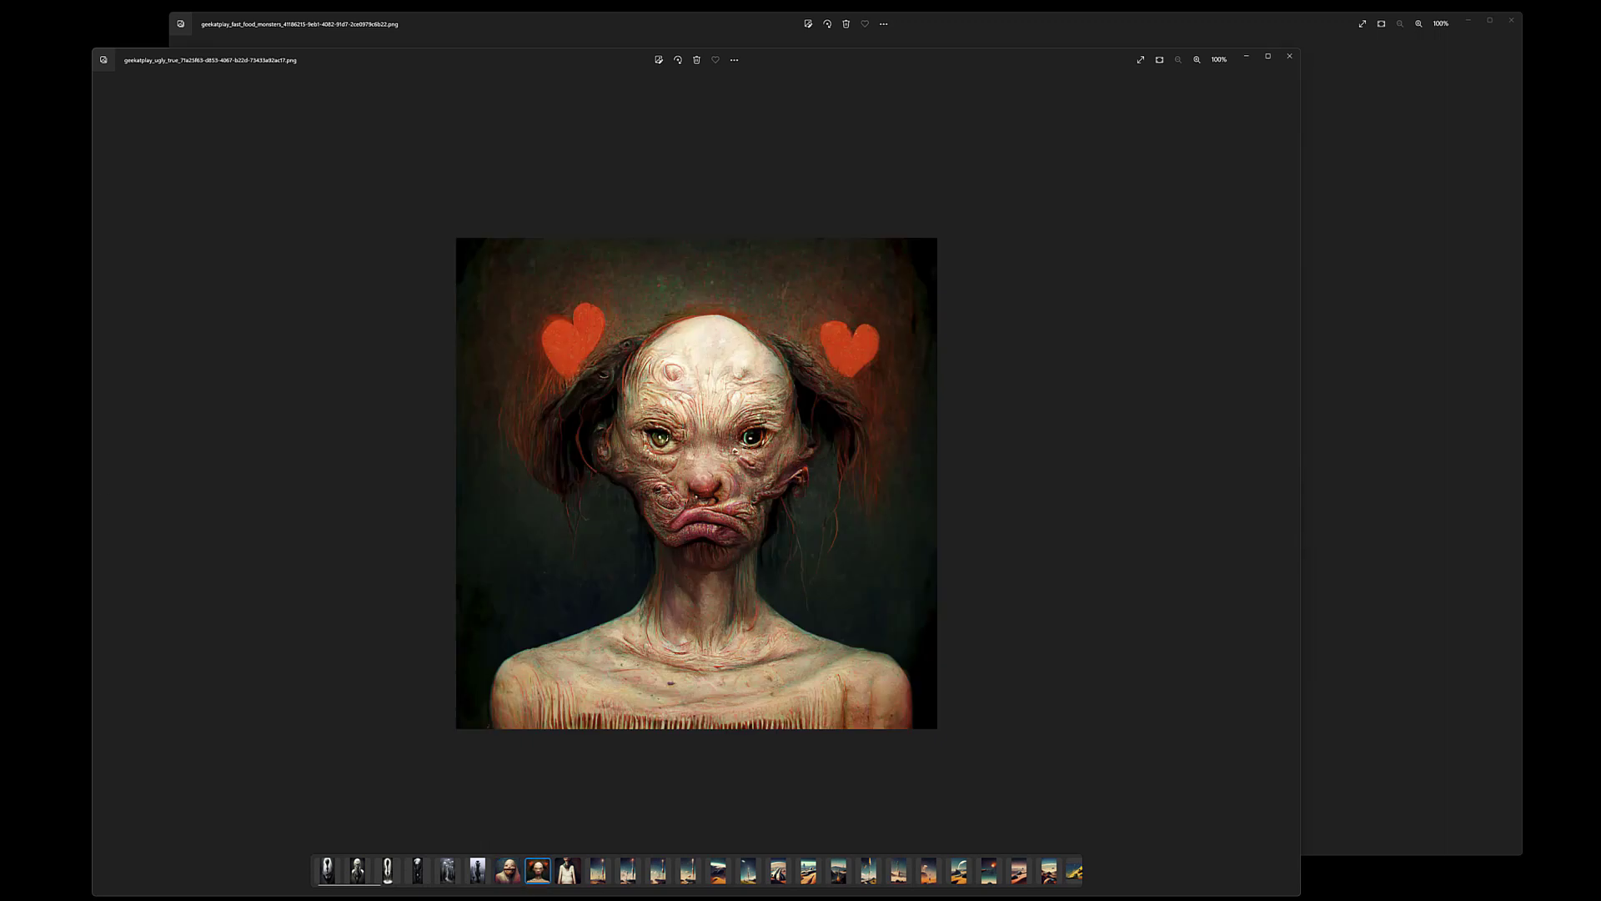
click(565, 880)
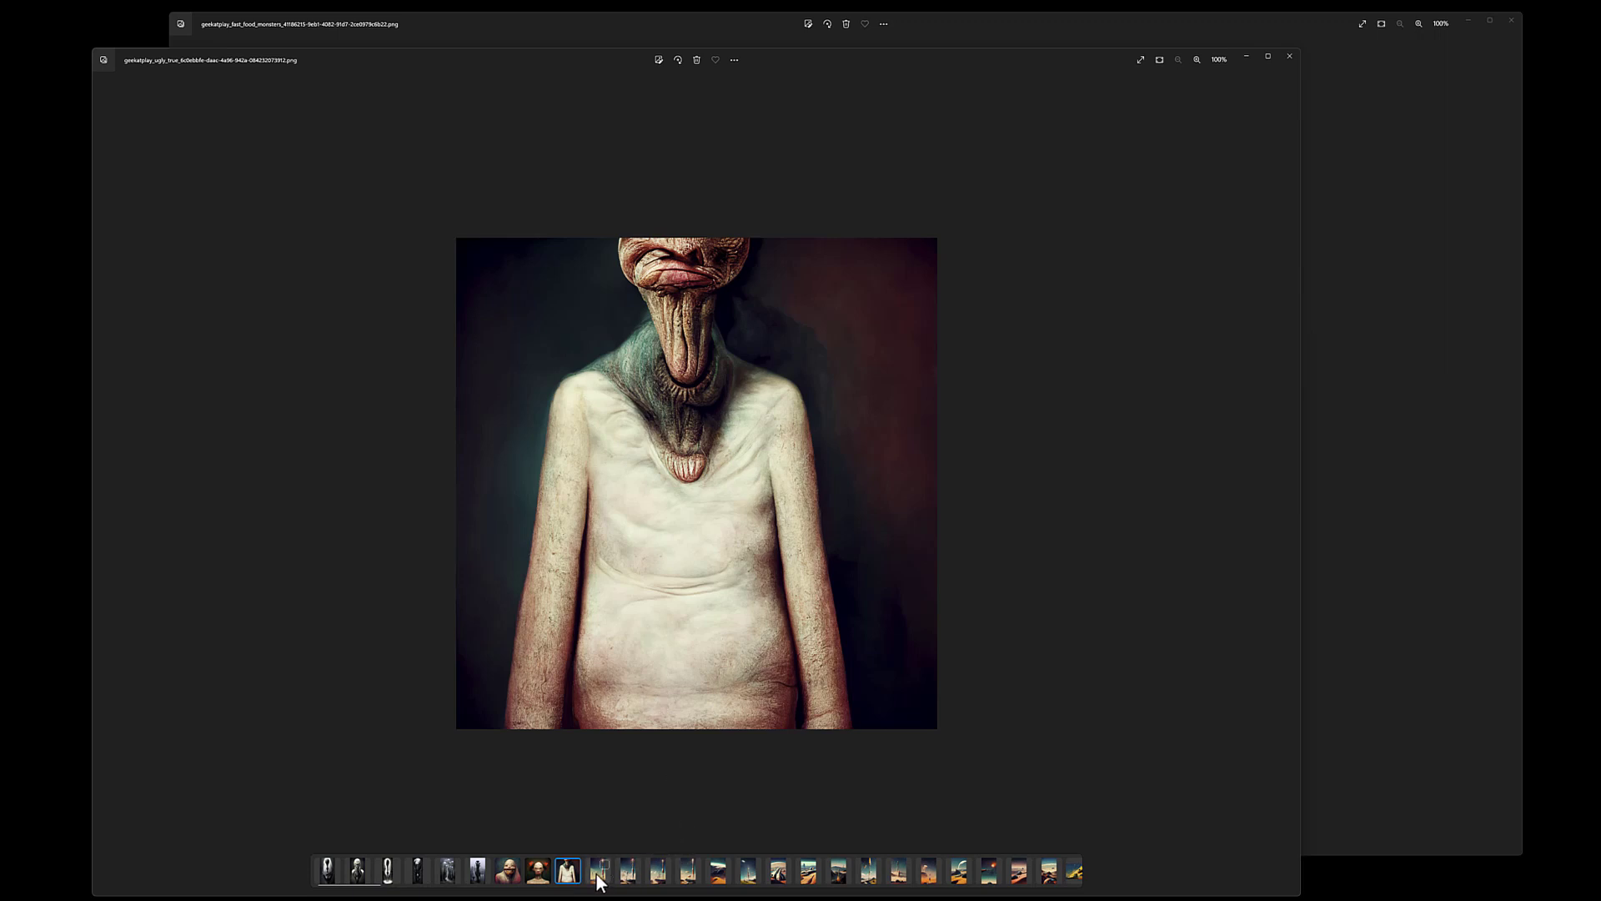
click(627, 874)
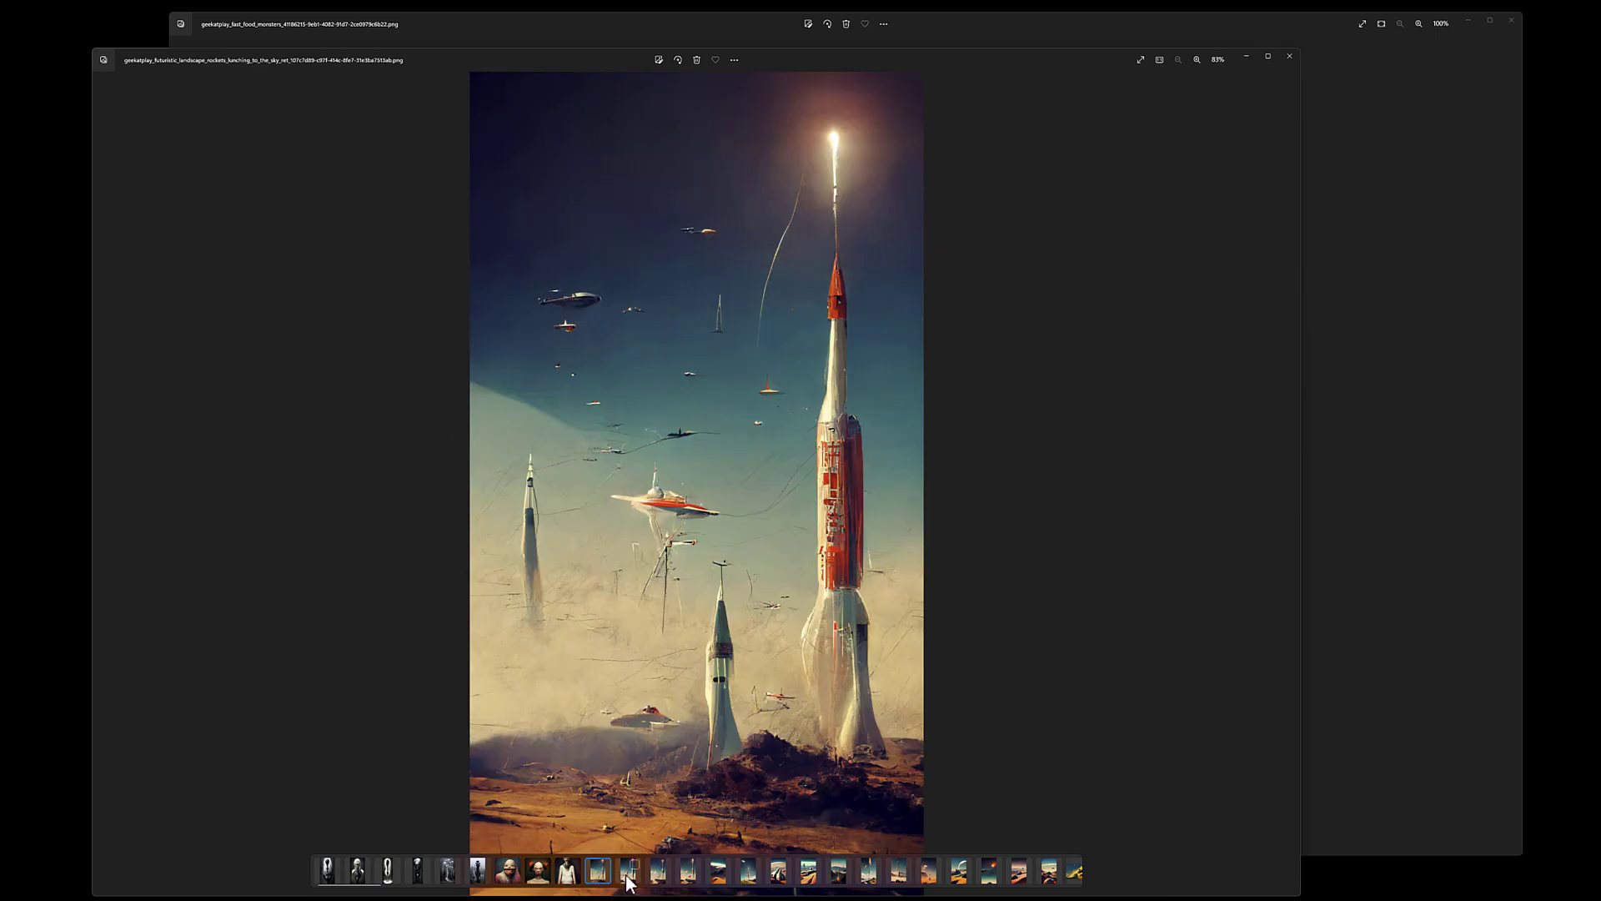
click(660, 874)
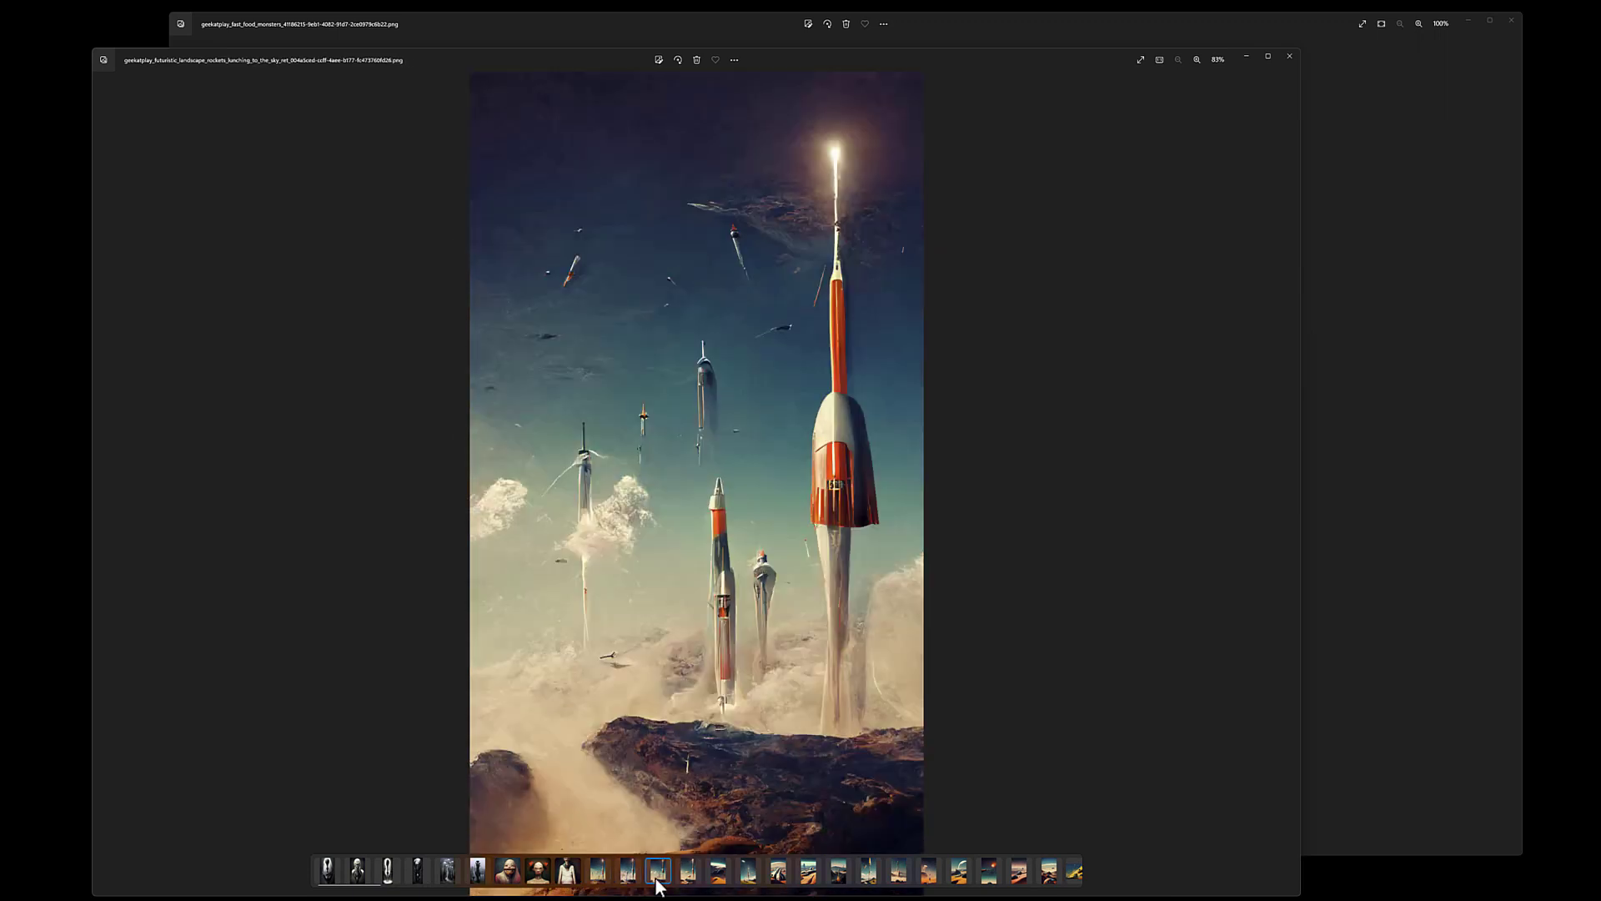
click(722, 876)
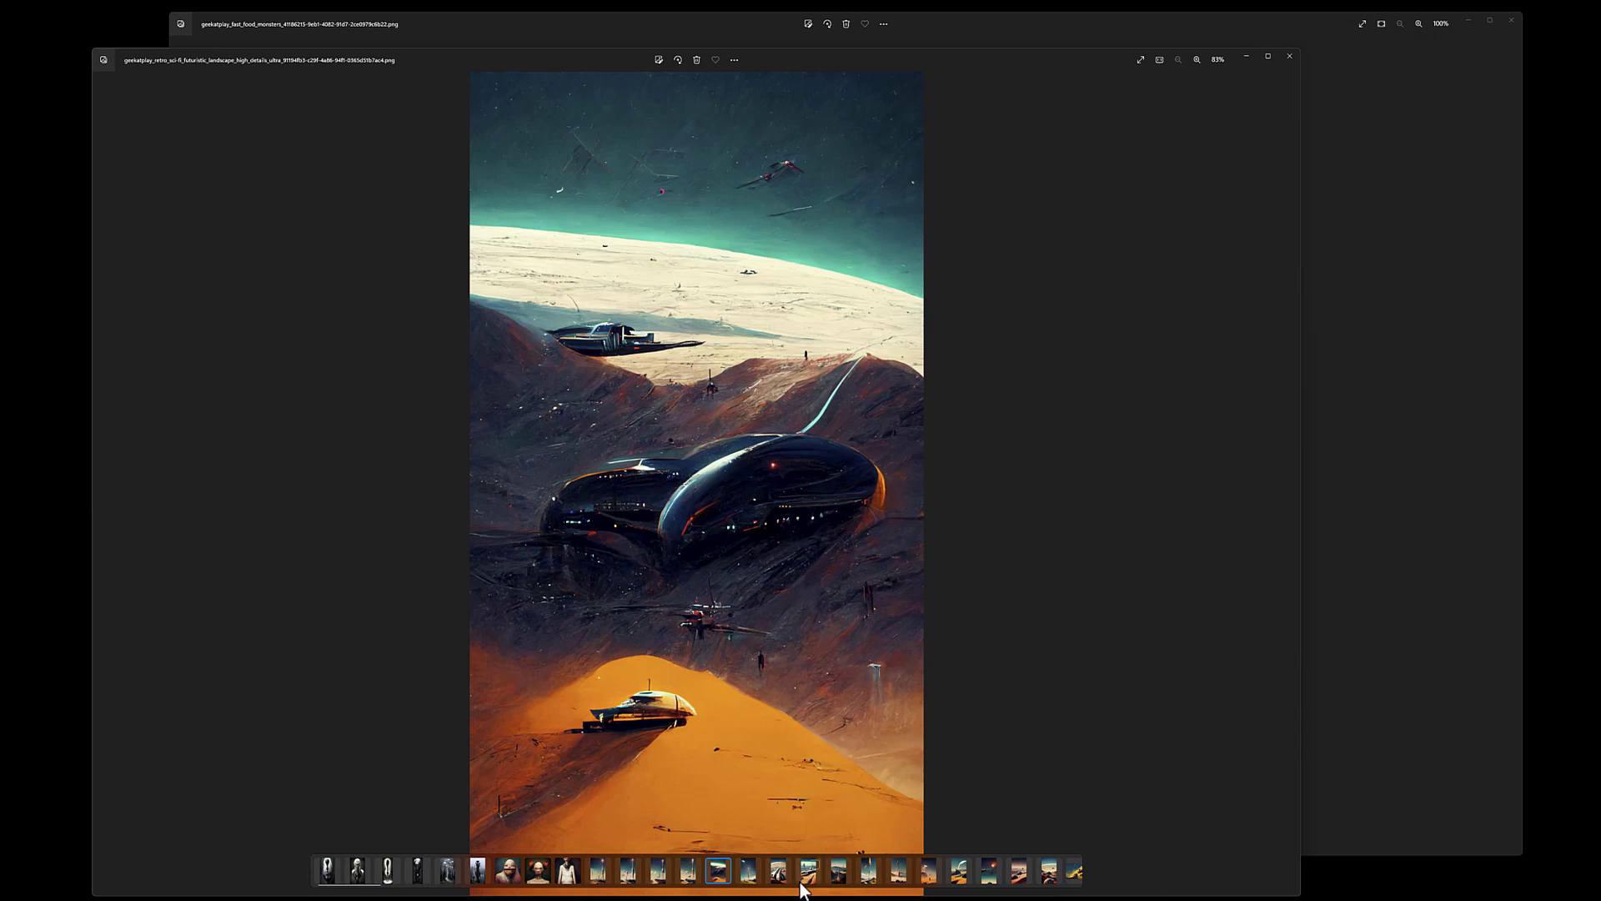
Step: View the cyberpunk city from above, the hyper beauty in all universe images, and both space armada paintings
scroll(807, 884, down, 5)
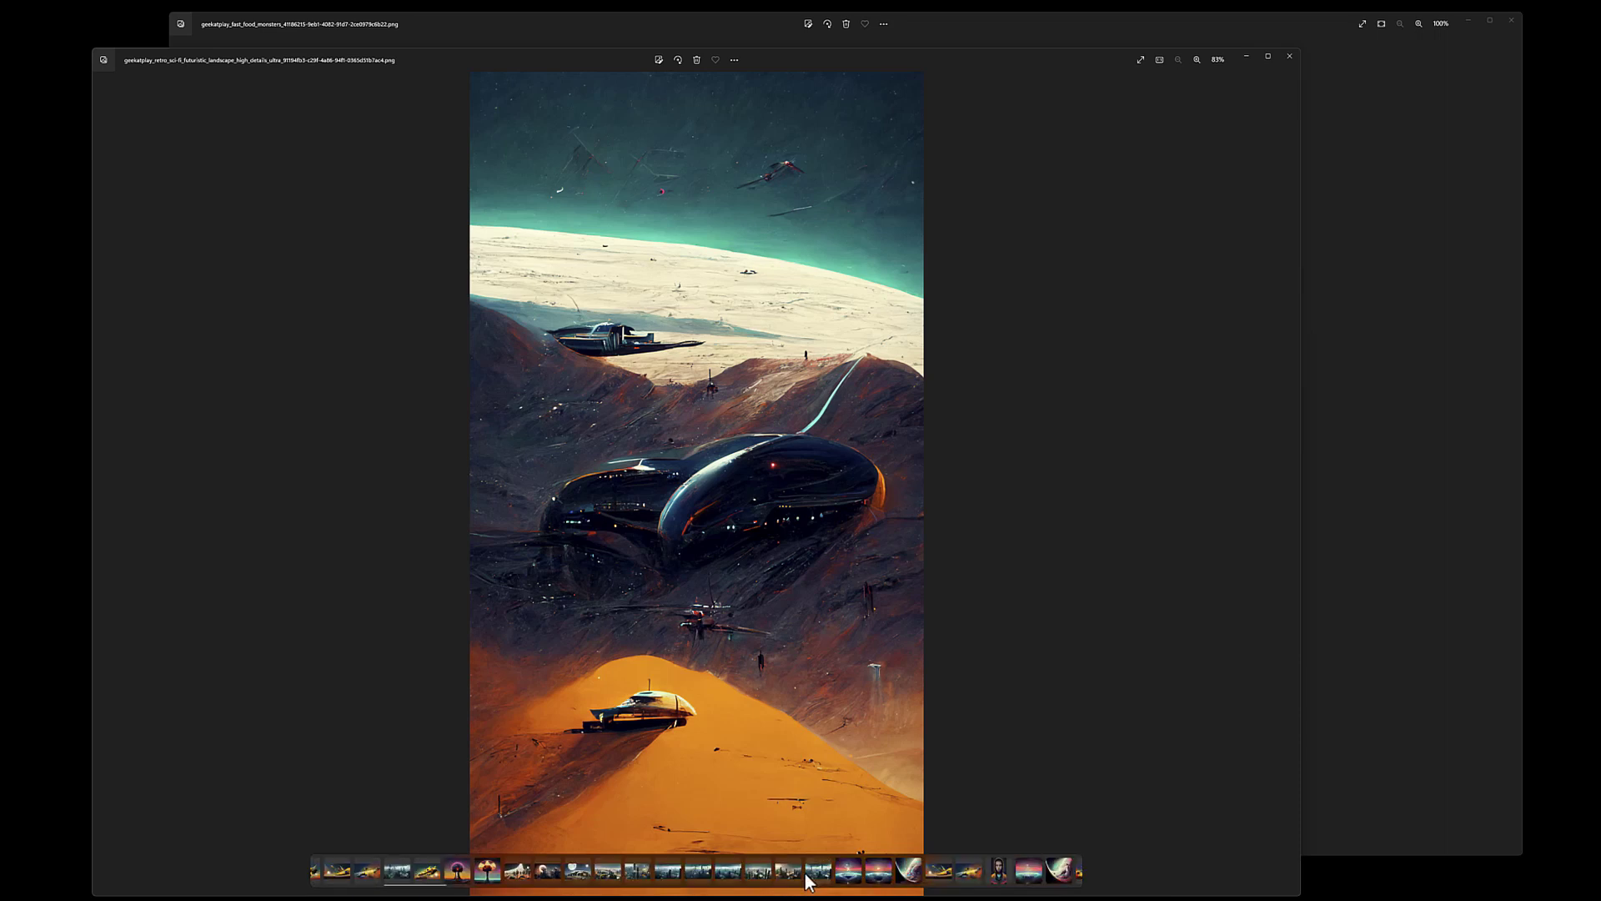
click(785, 874)
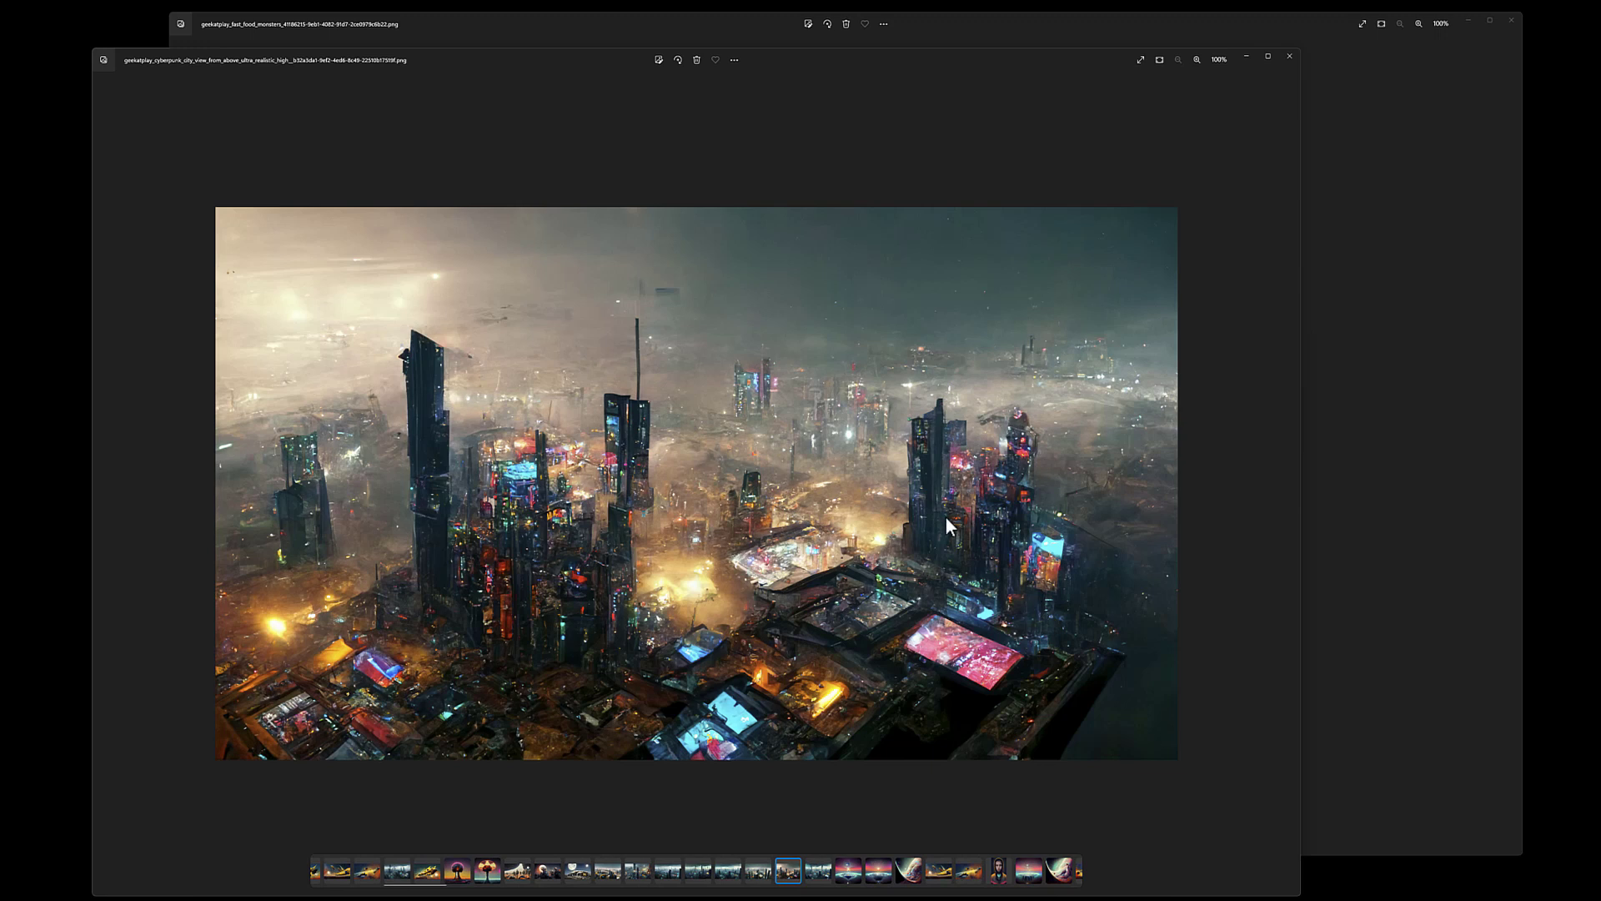
click(848, 876)
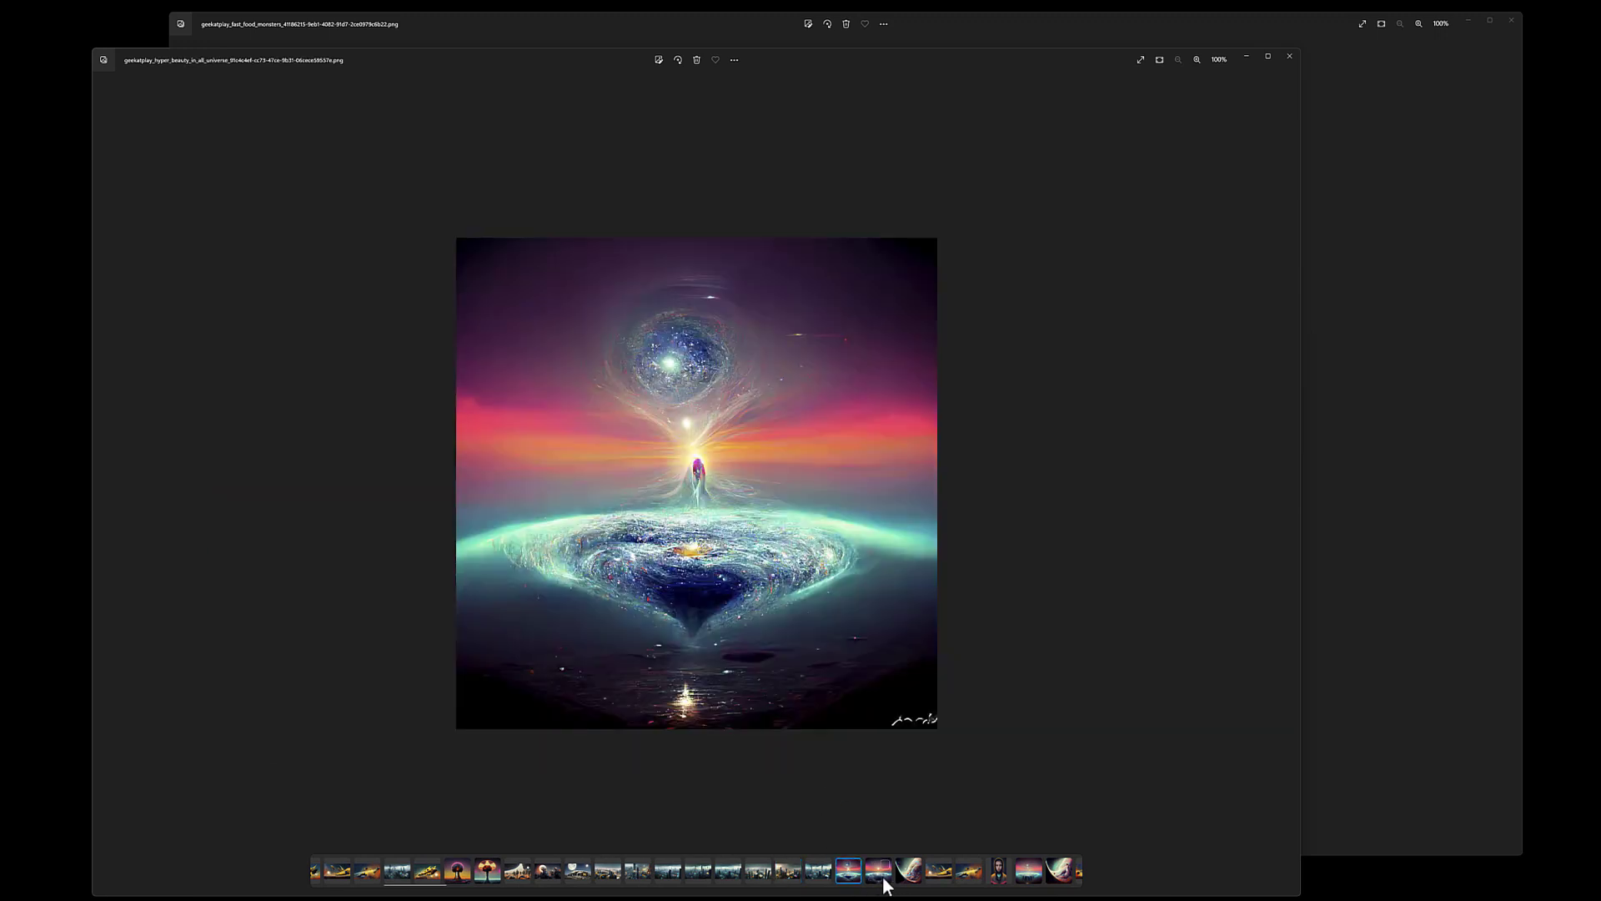
click(888, 882)
click(912, 878)
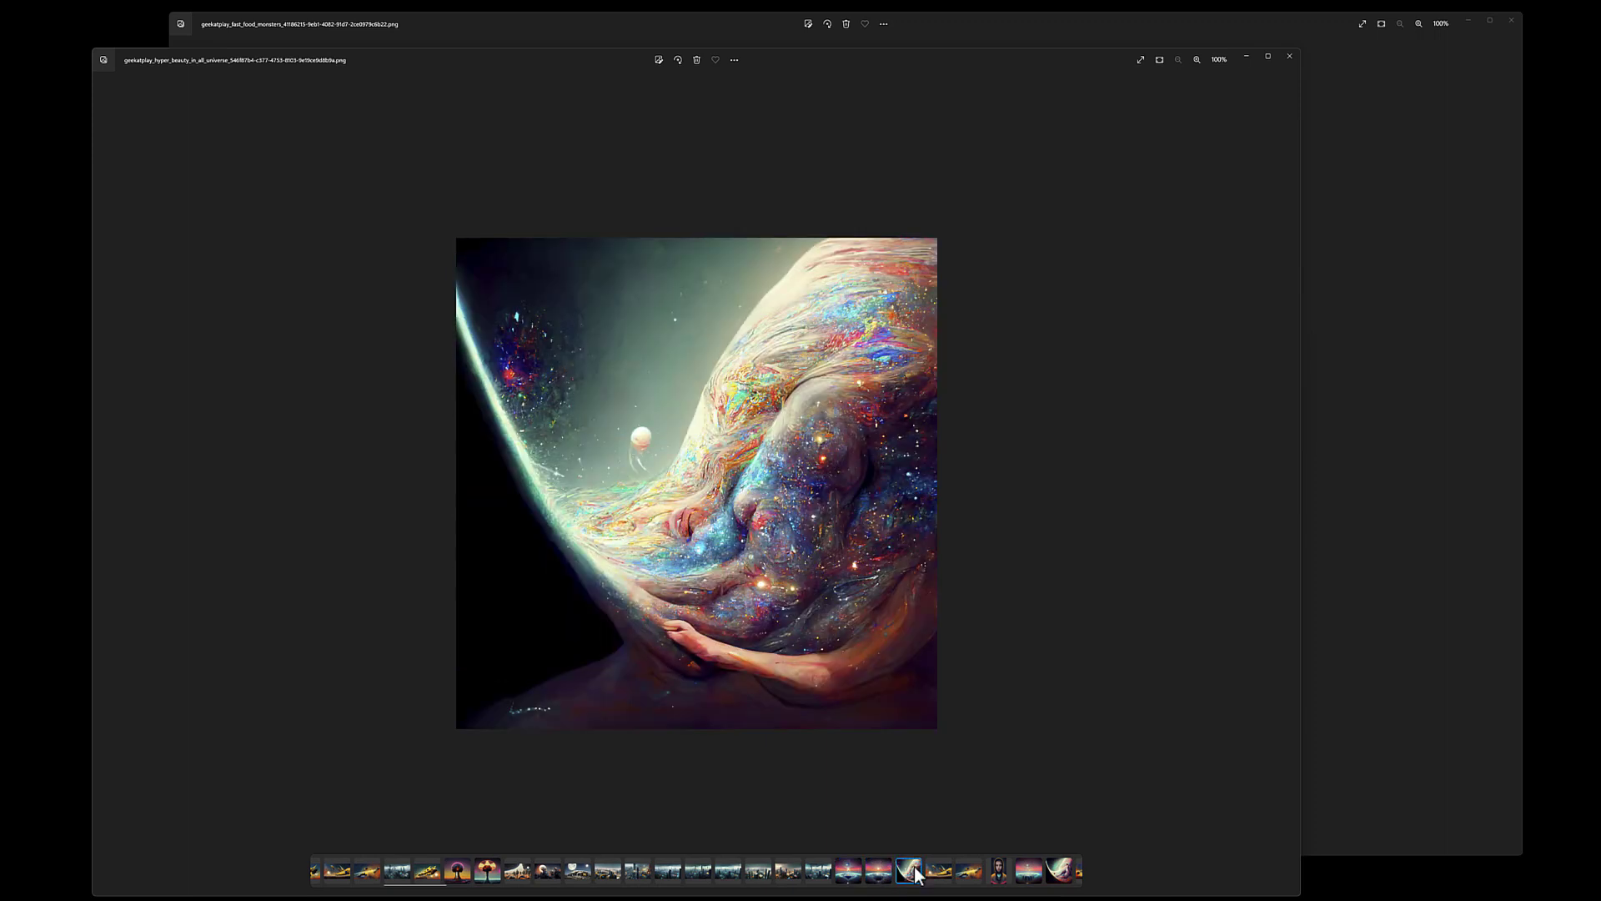
click(949, 880)
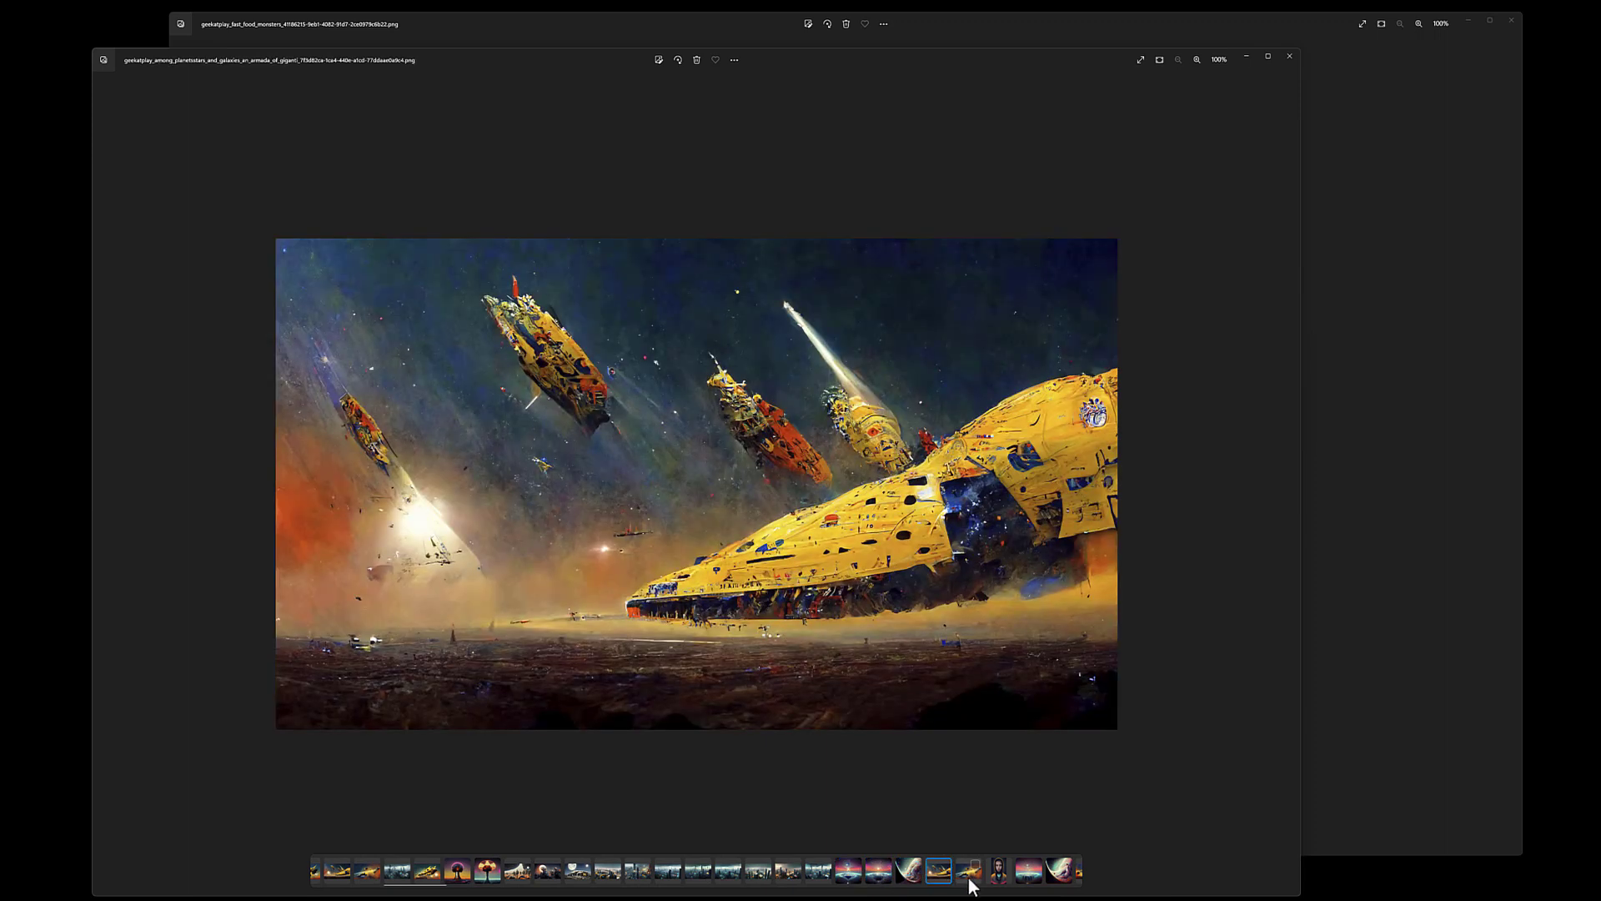
click(971, 882)
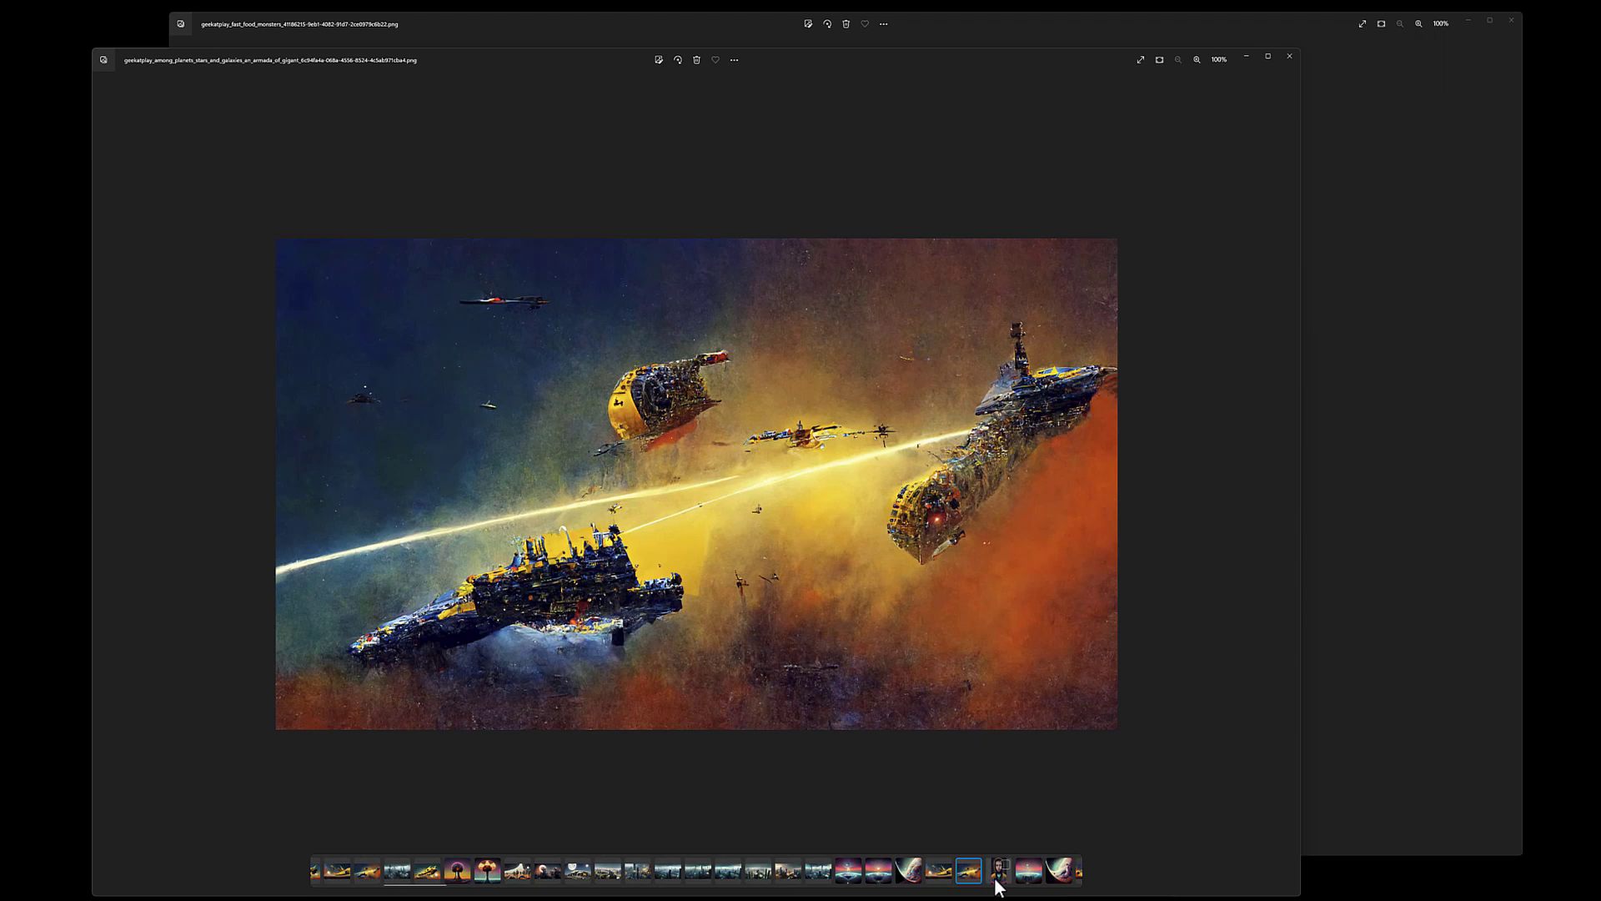
Step: Compare the cyberpunk young girl portraits, including the yellow-hooded versions and the one with a glowing blue hood
click(998, 883)
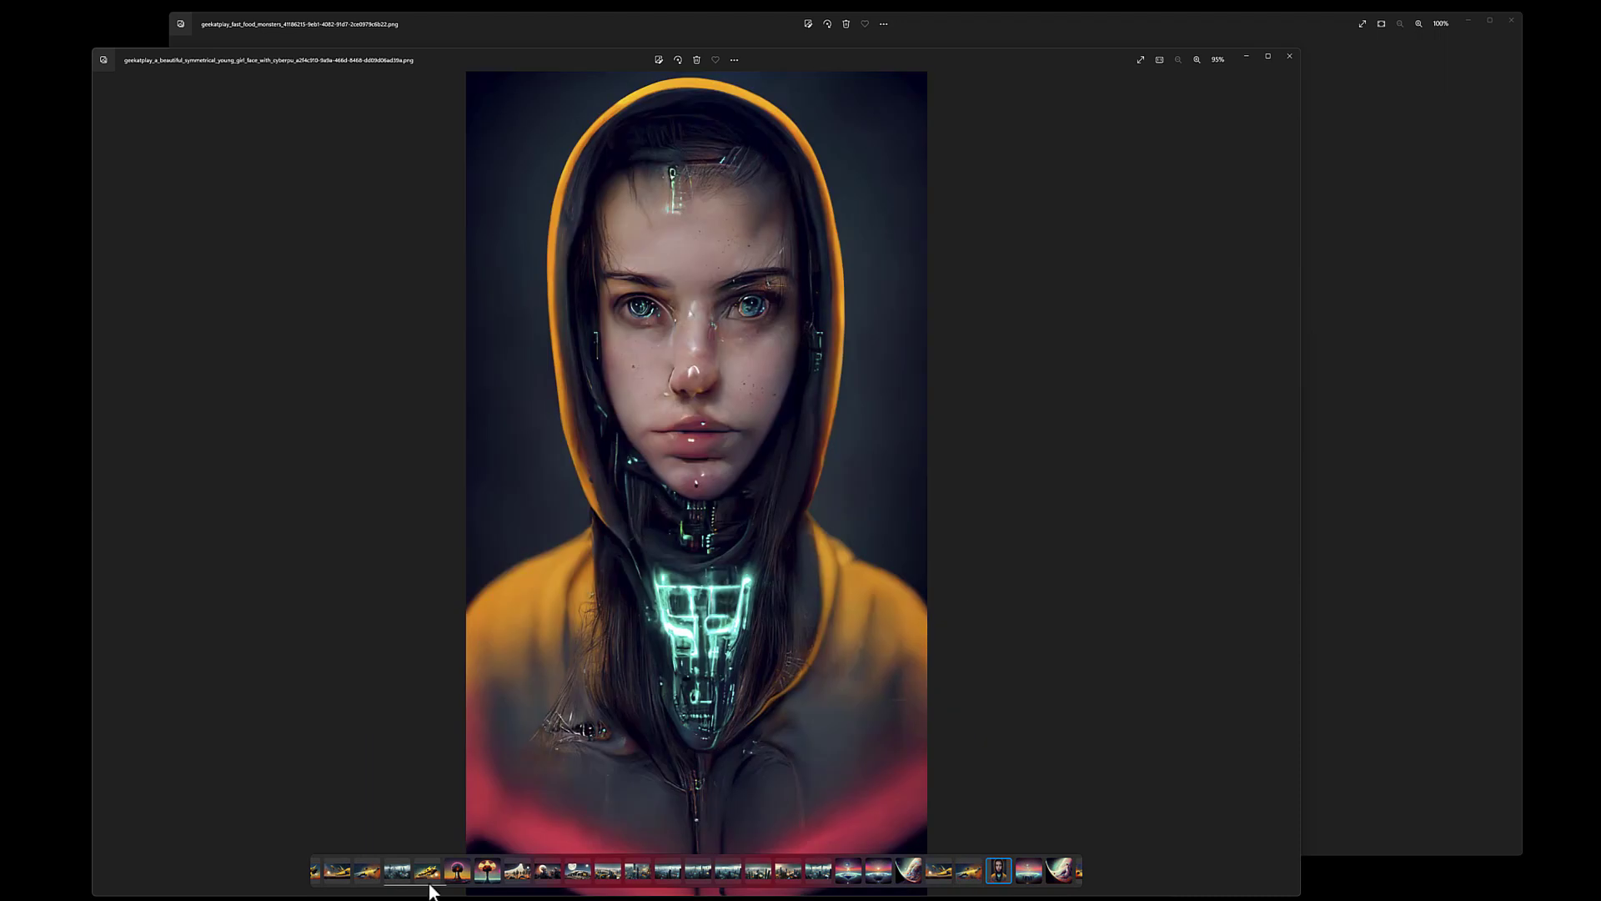
drag(429, 887, 496, 892)
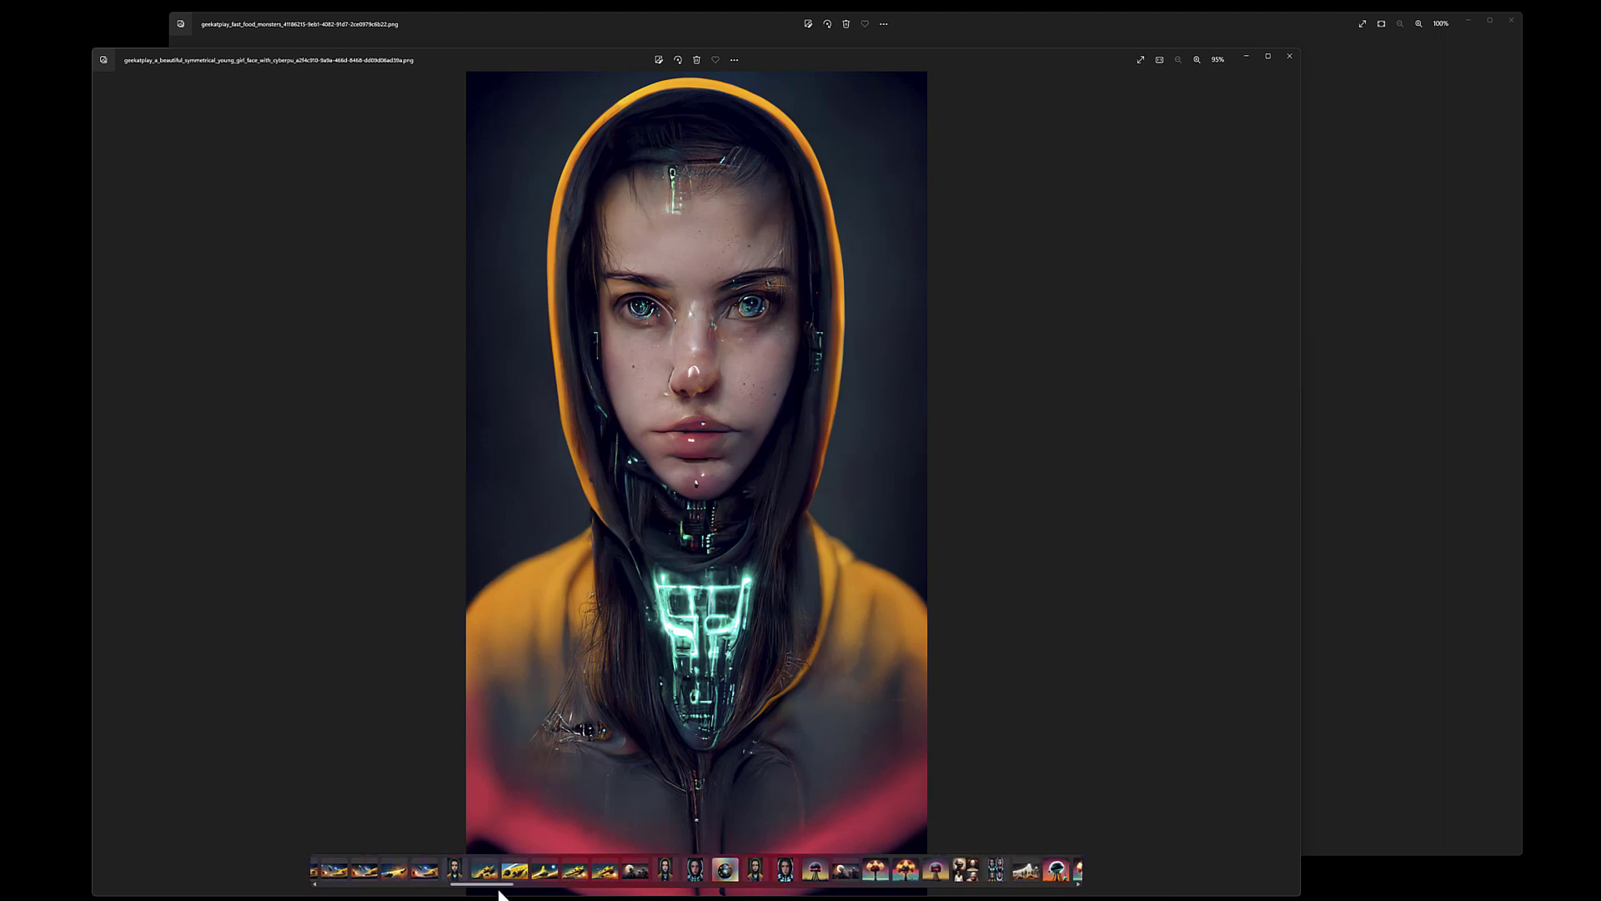
click(694, 876)
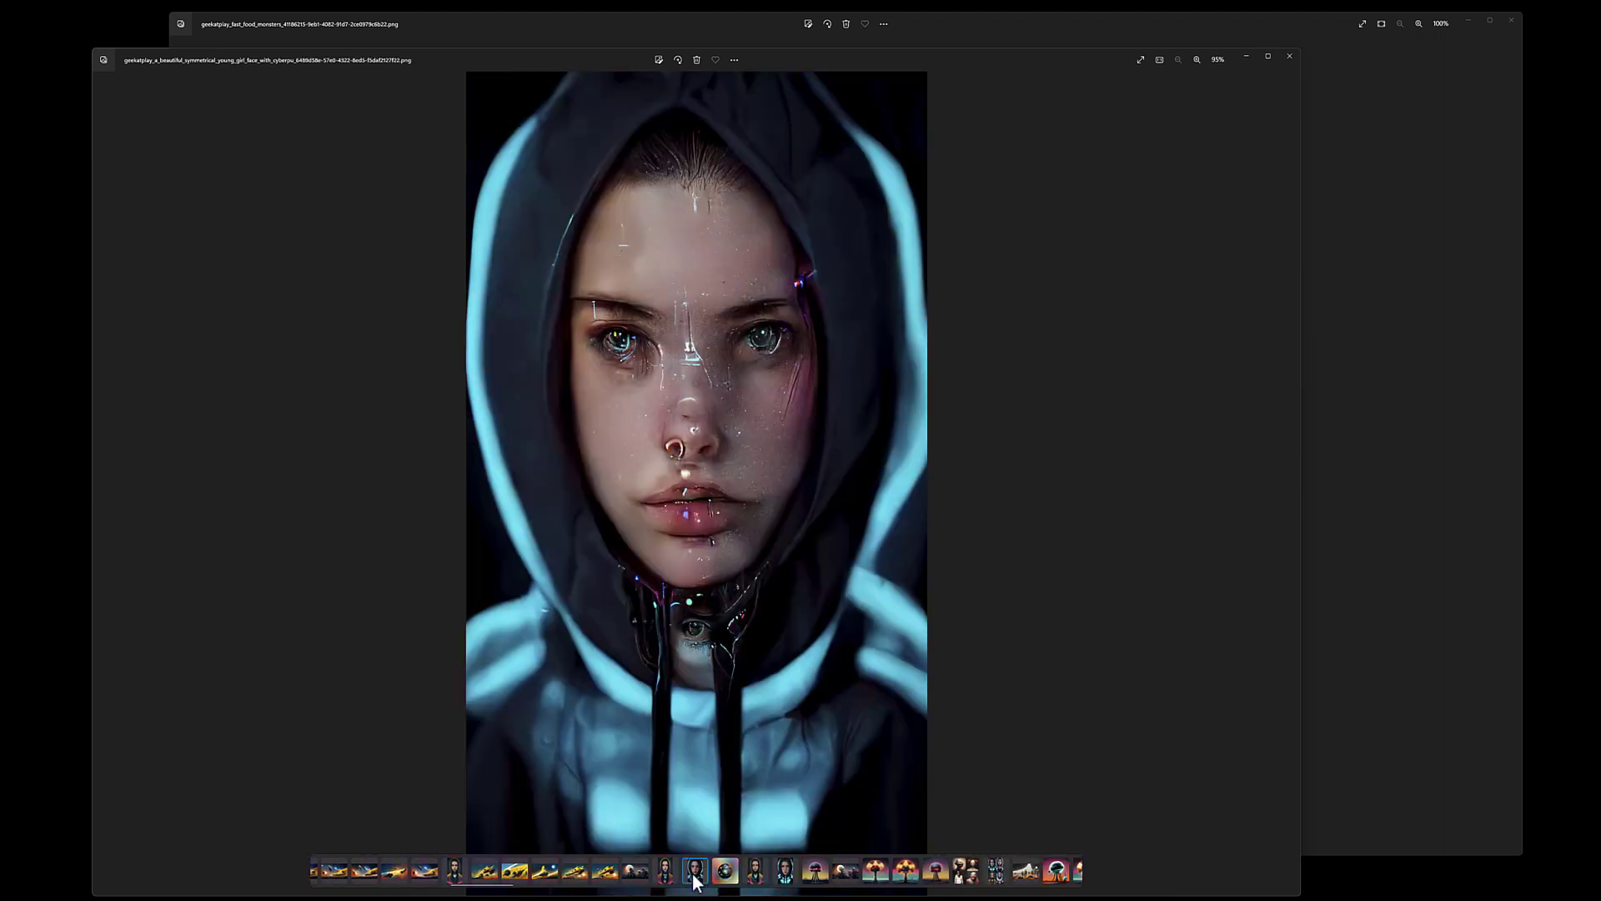
click(756, 874)
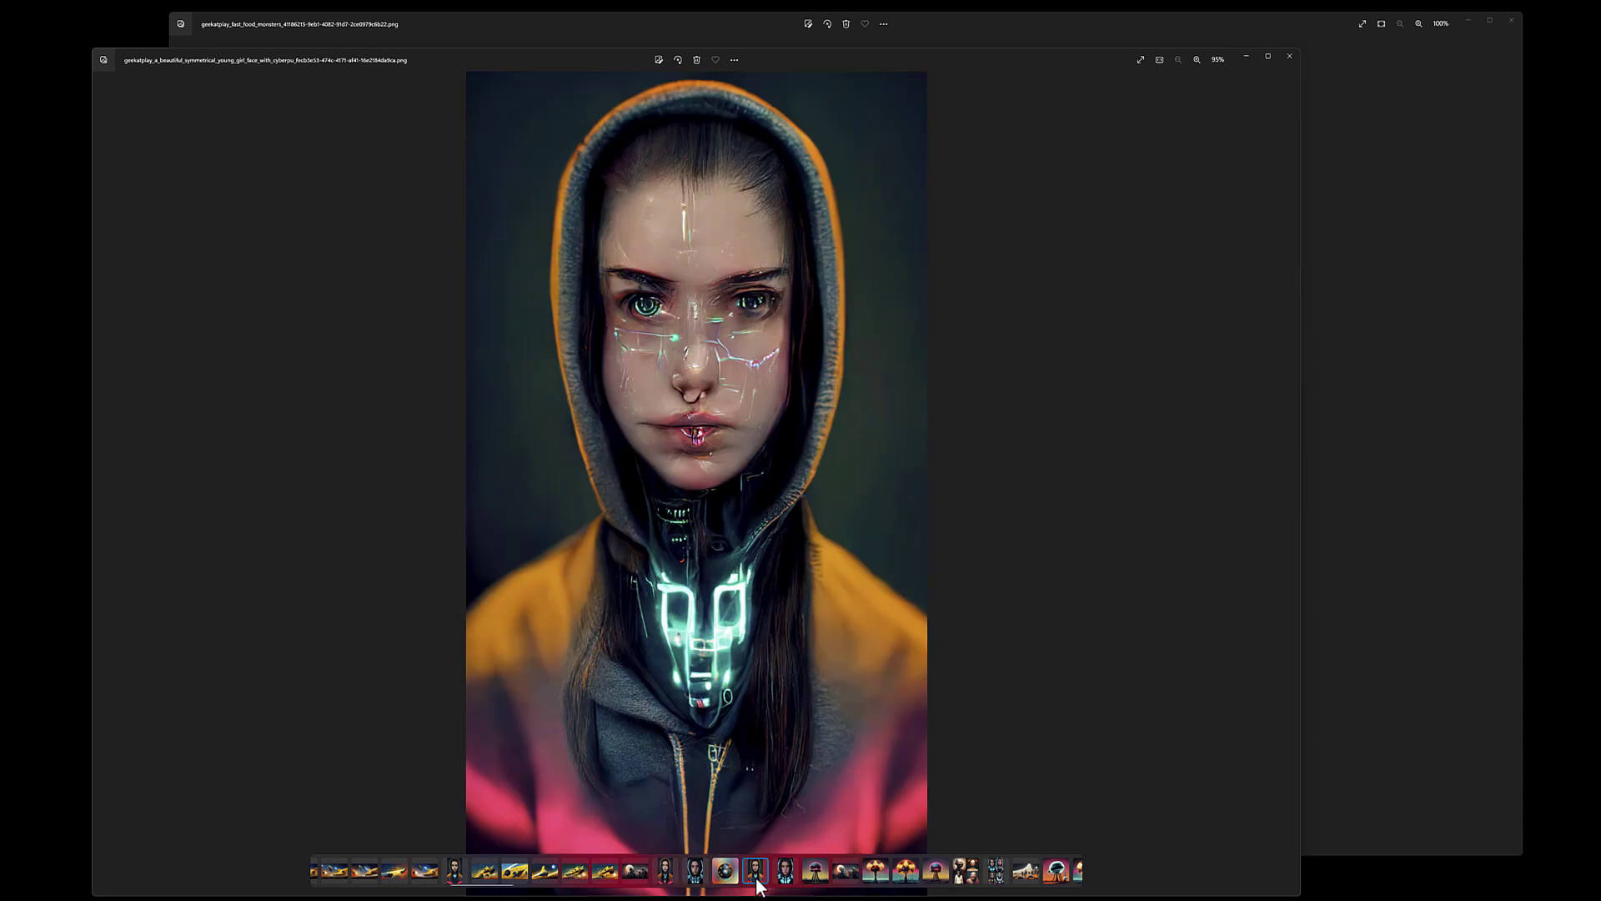
Step: View the atomic punk pinup image and two versions of the fluffy terminator wearing sunglasses
drag(505, 891, 553, 895)
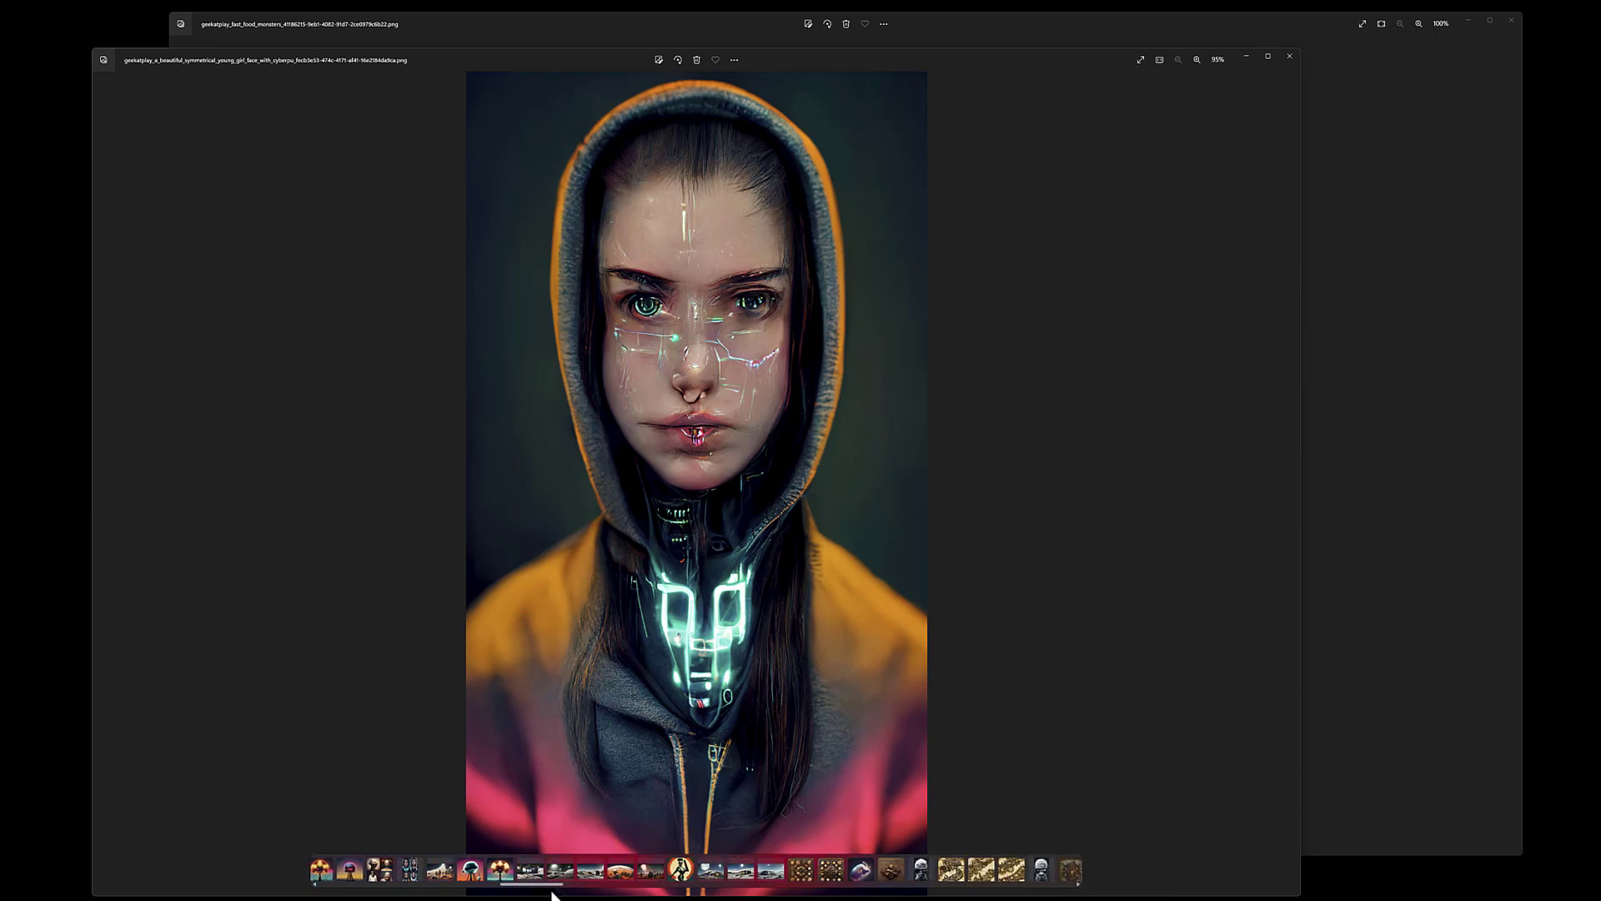
click(676, 872)
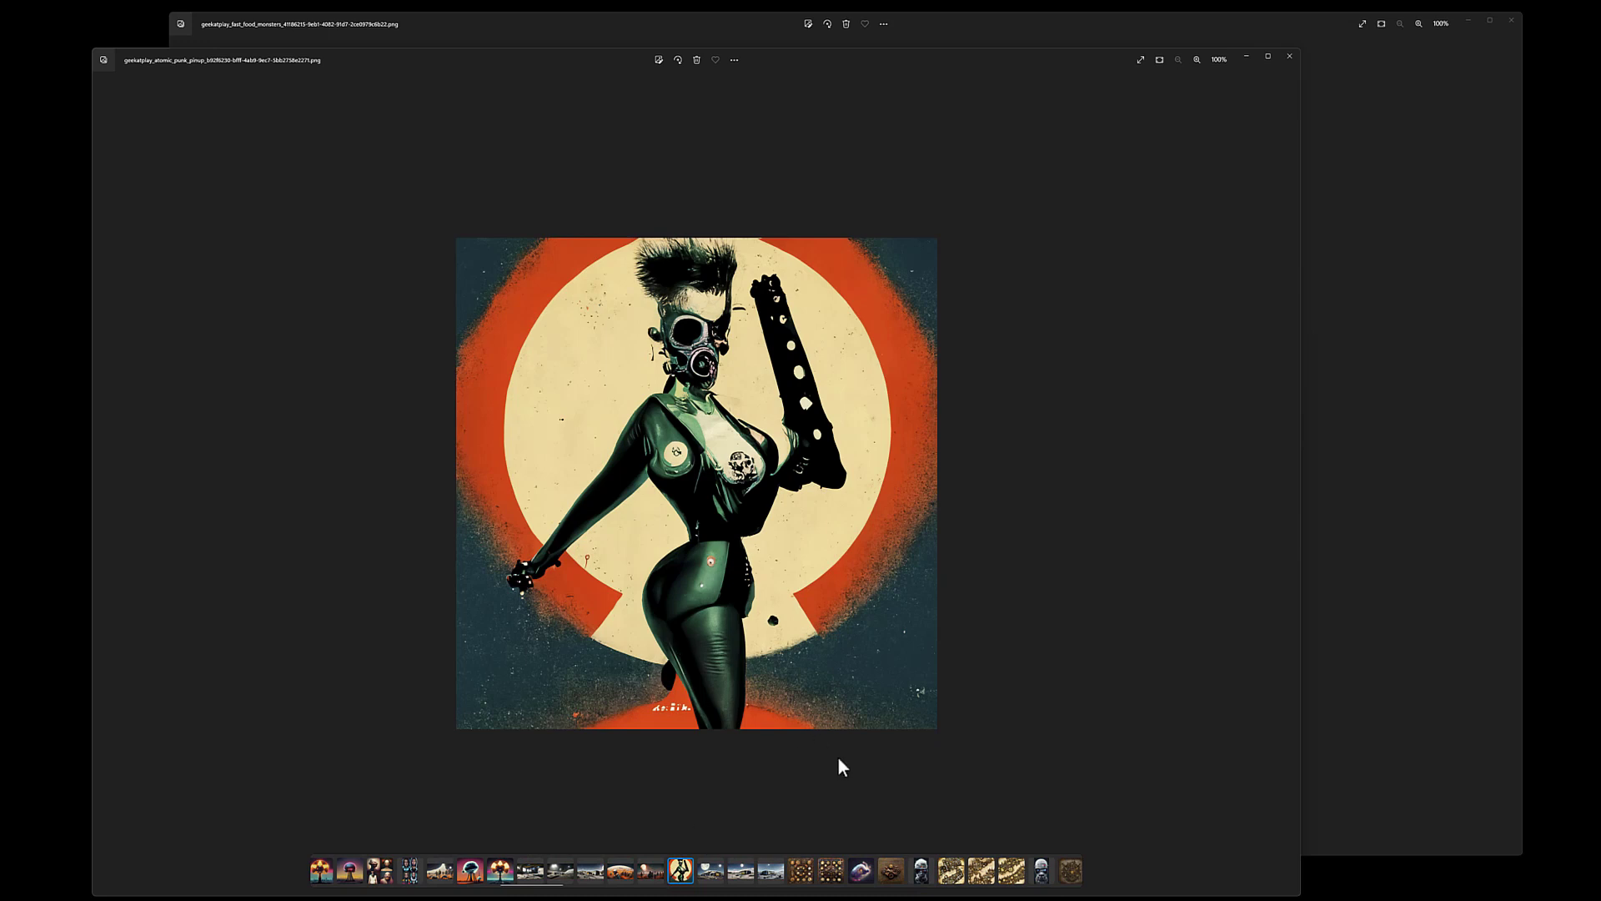
click(921, 874)
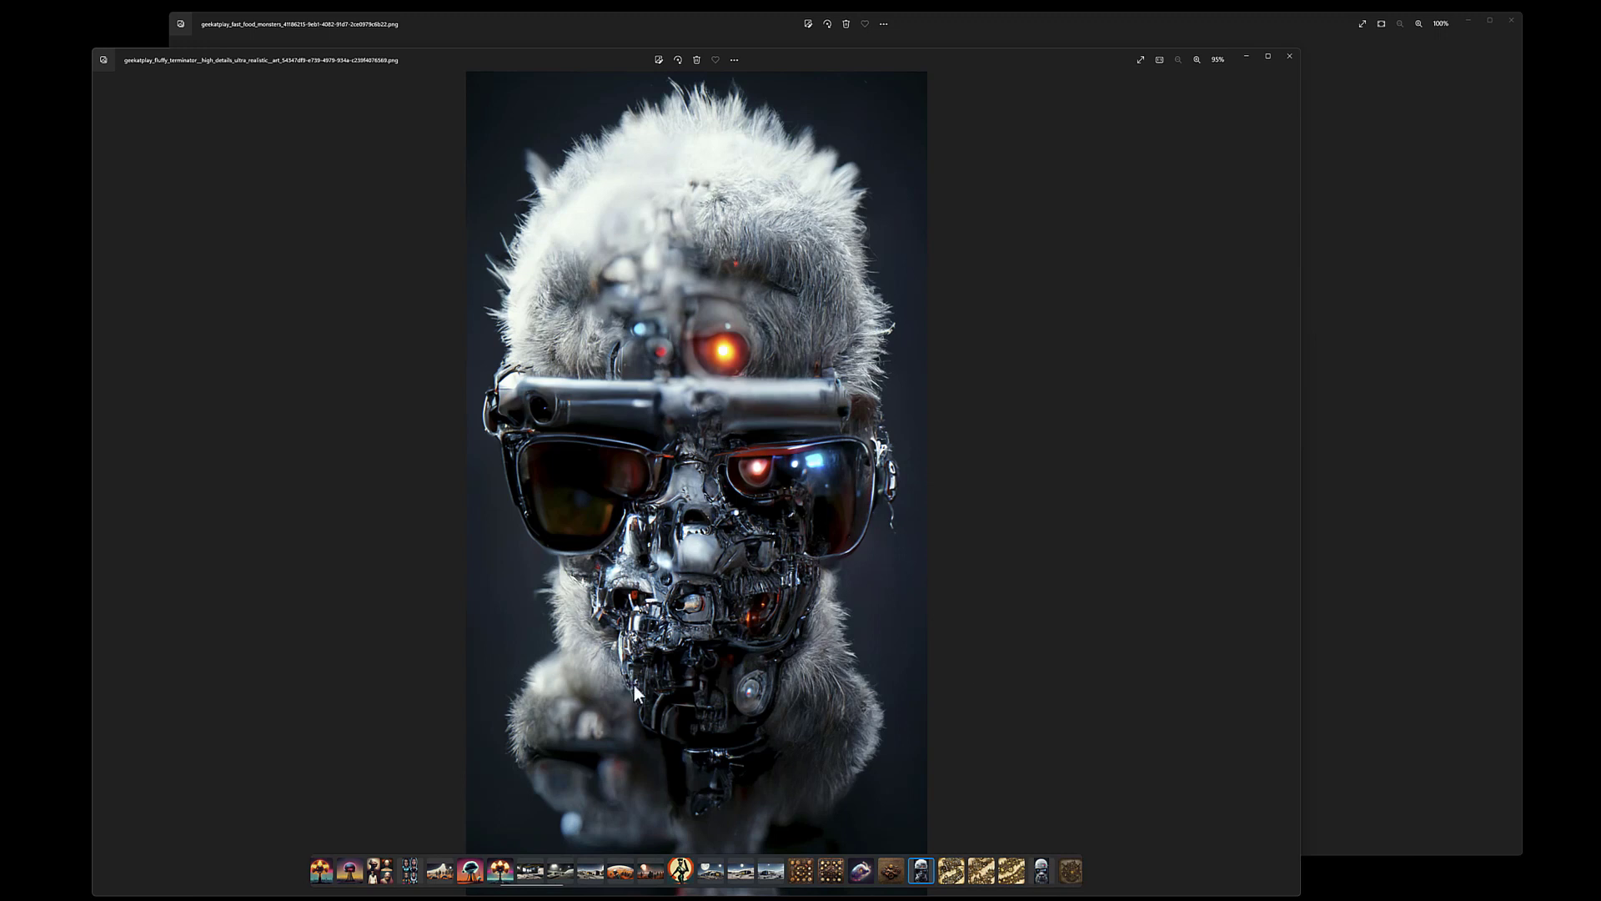
click(1043, 874)
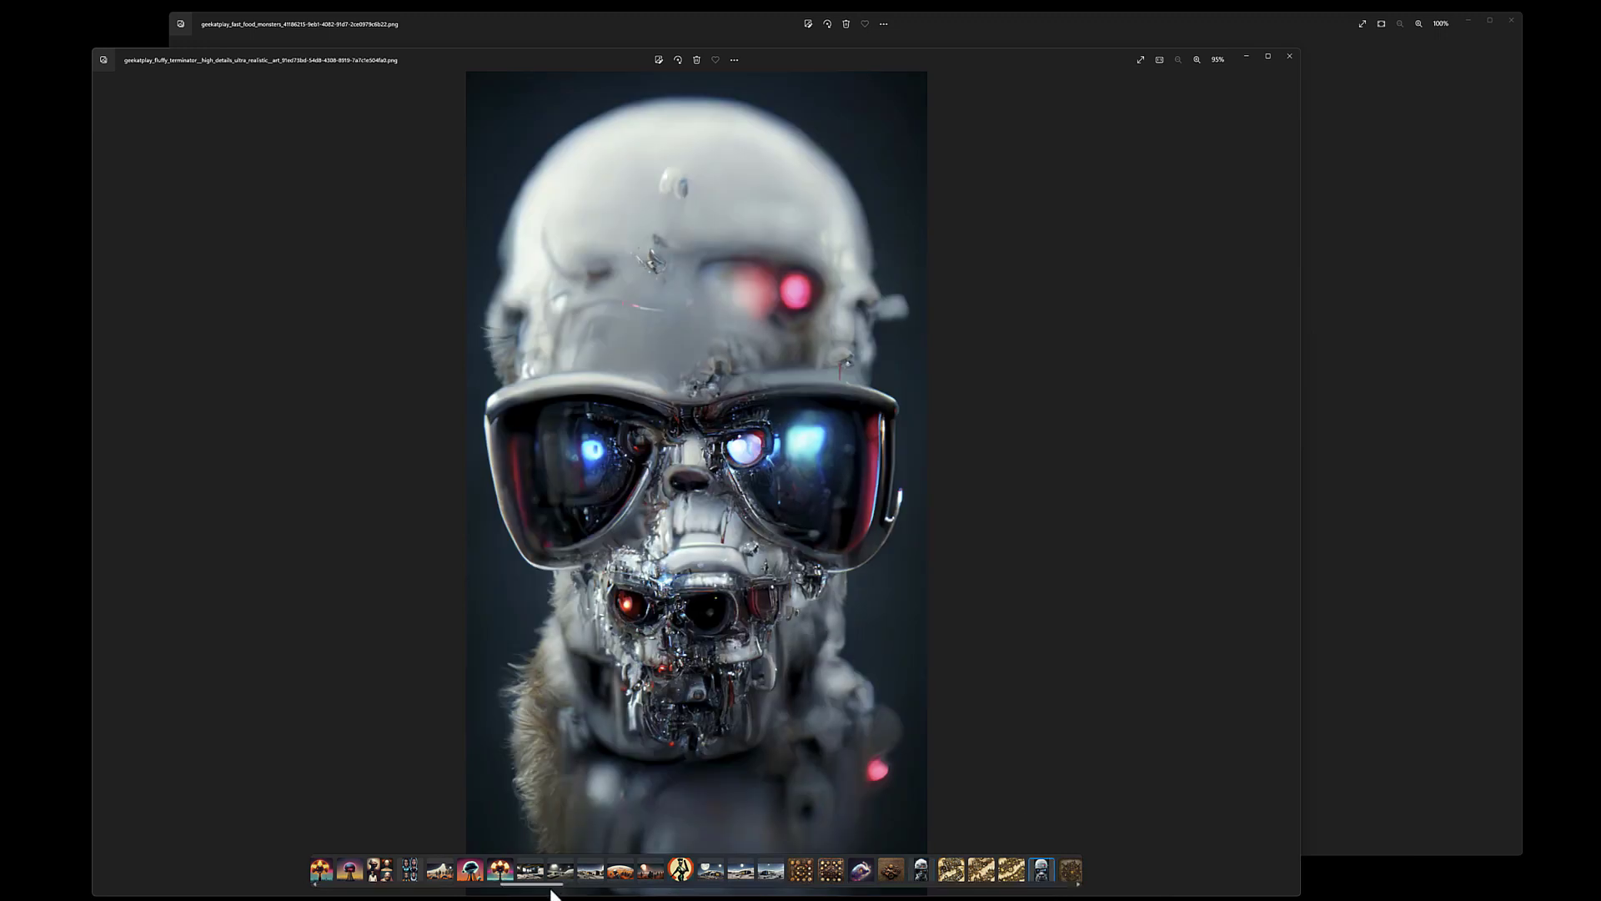
Step: View the steampunk gears machine and both images of the border collie catching a ball
drag(574, 889, 482, 826)
drag(547, 885, 597, 894)
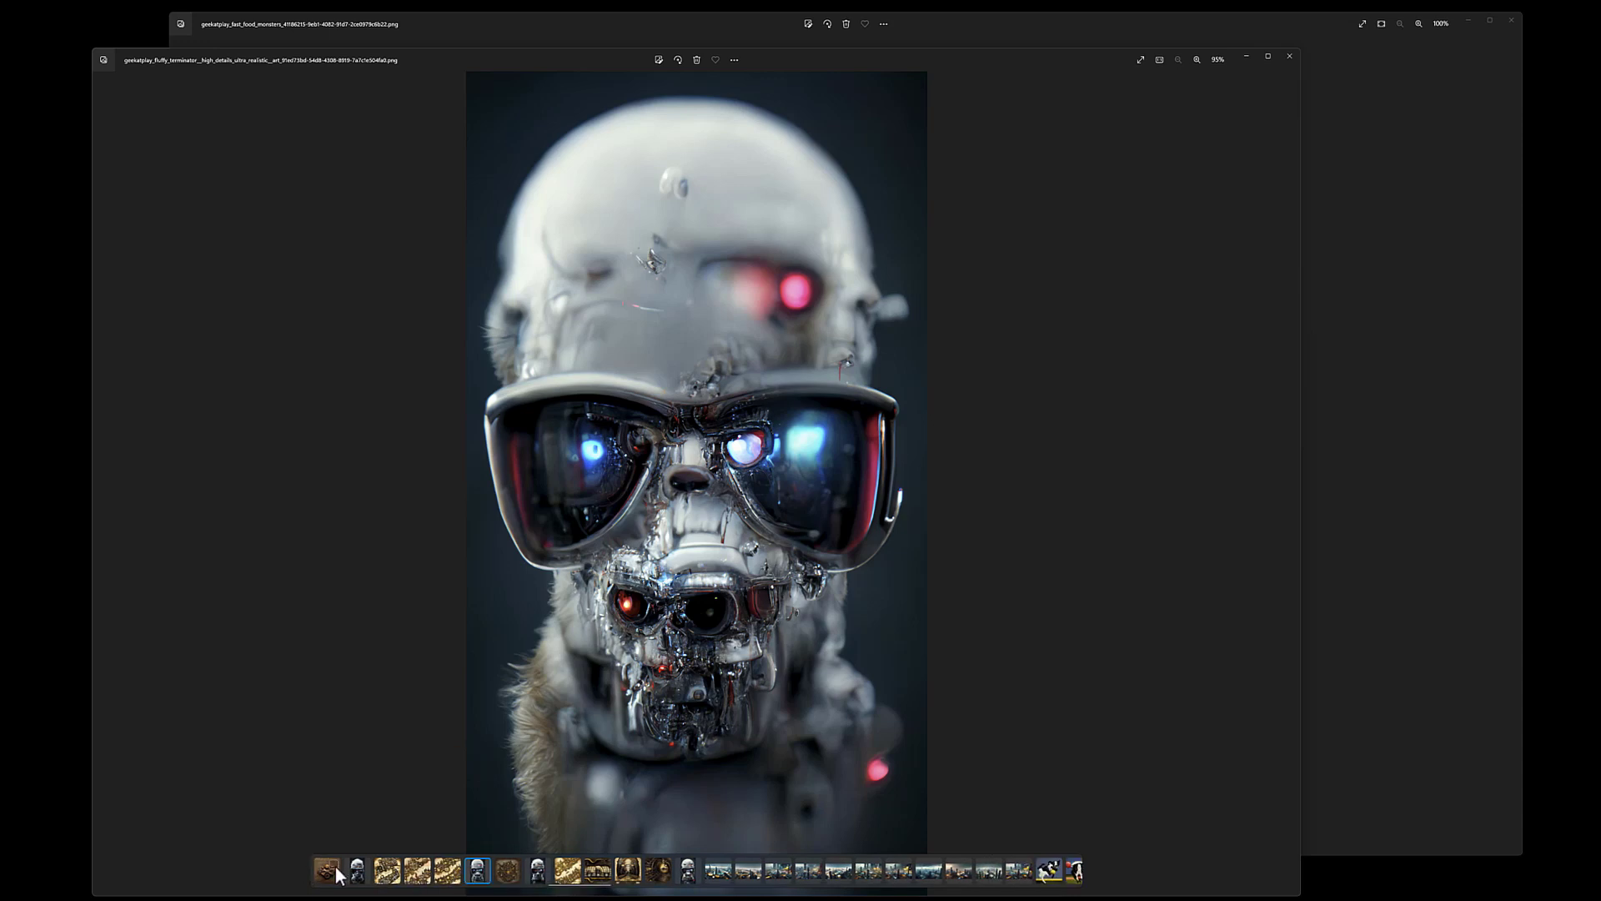
click(328, 872)
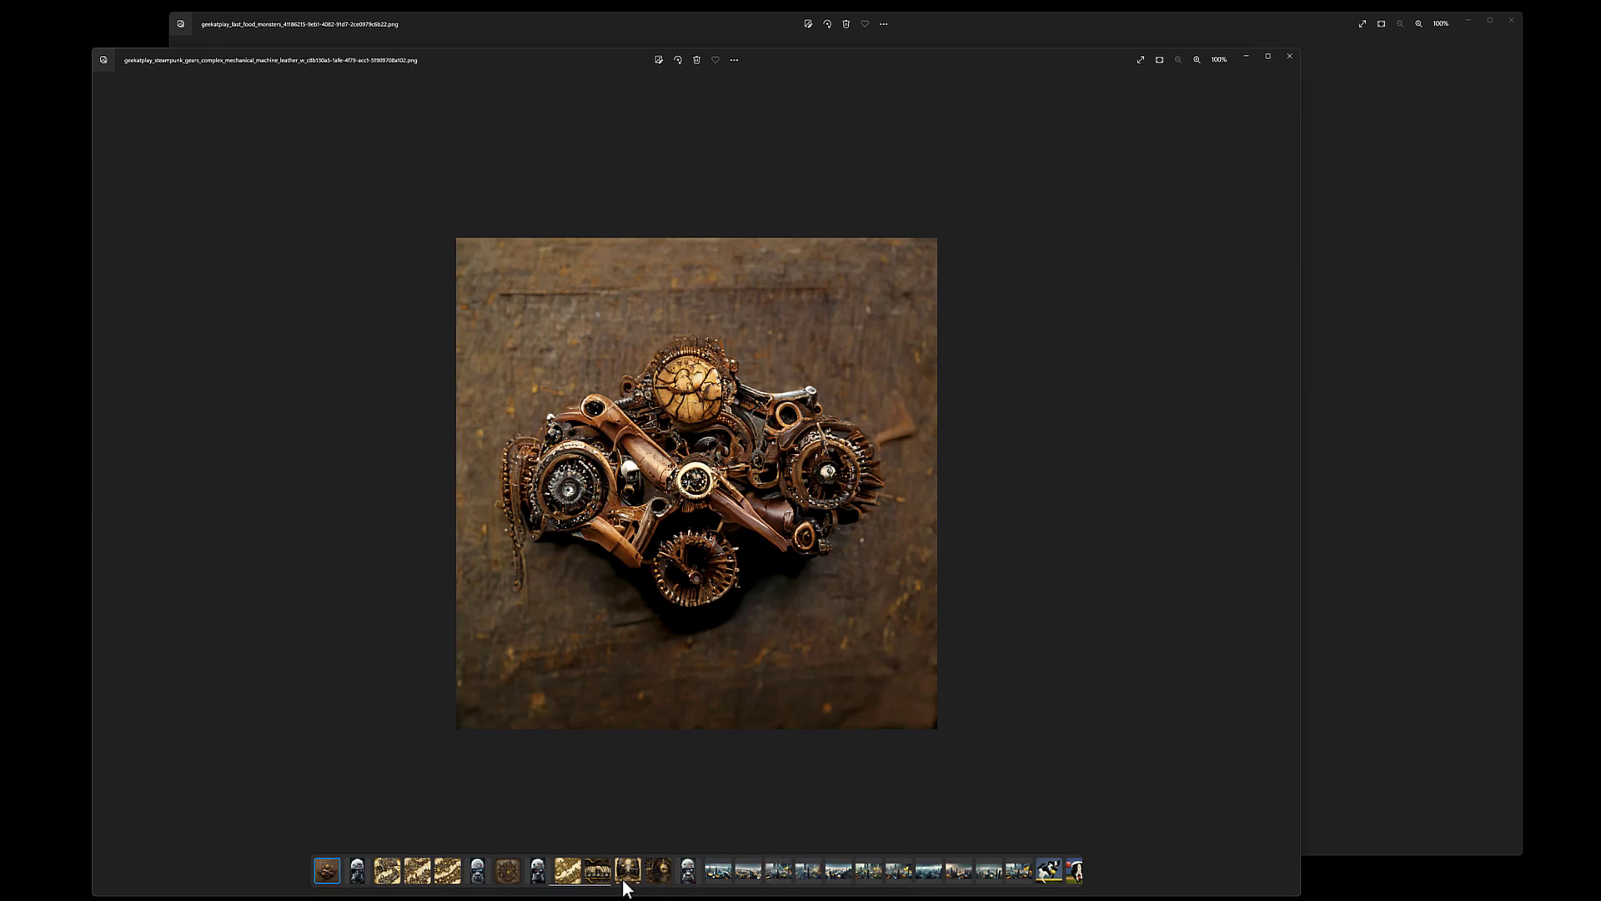
scroll(584, 889, down, 5)
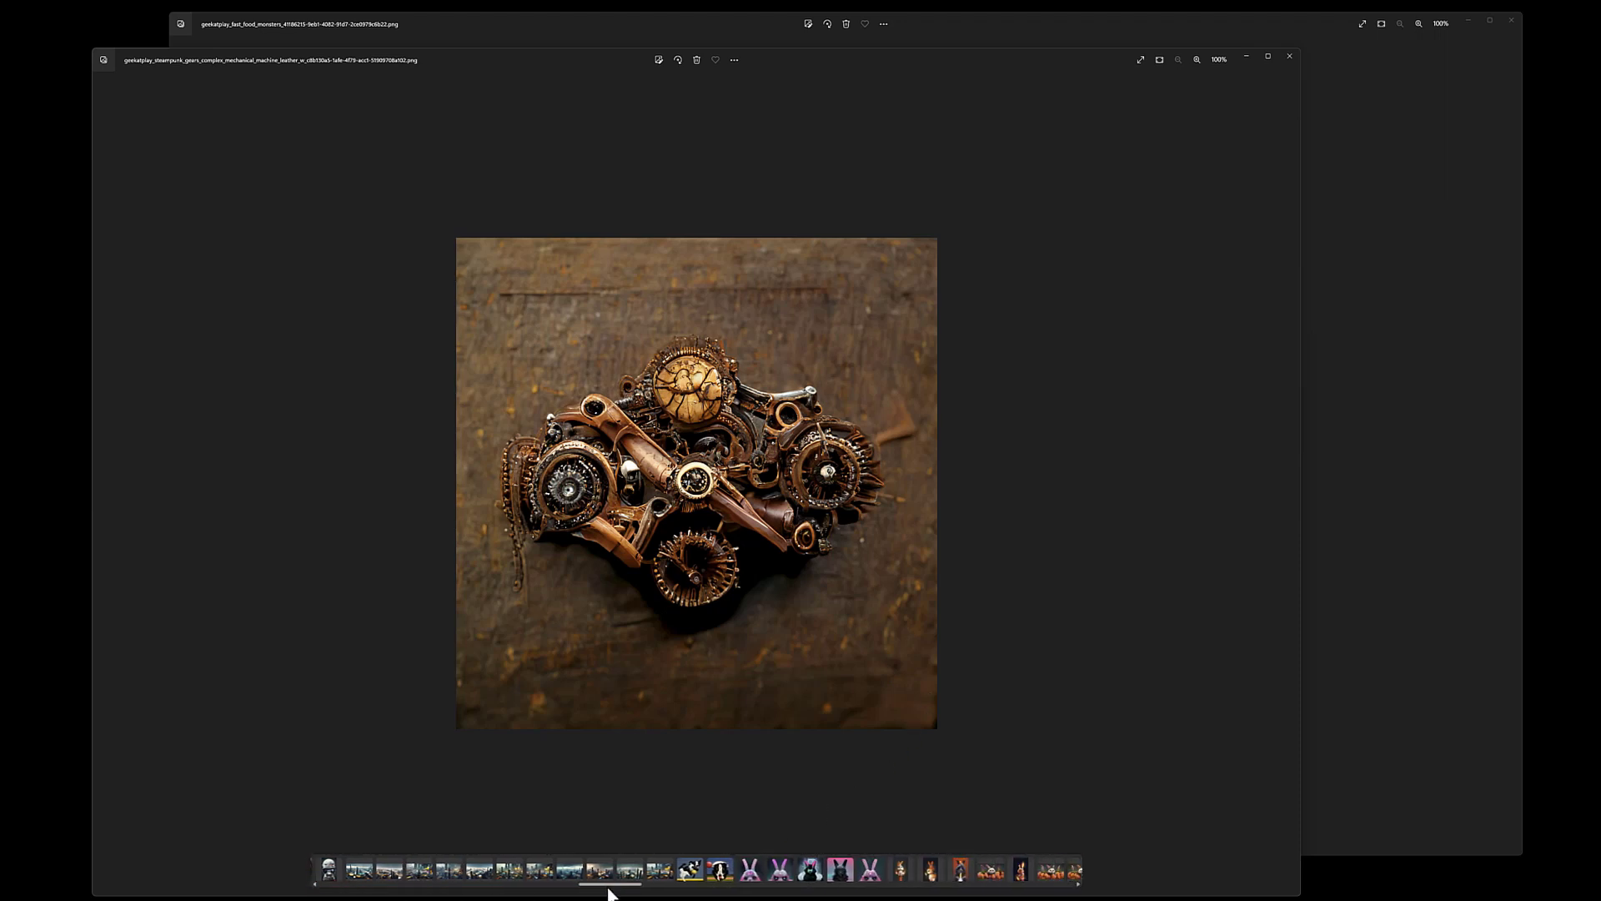
click(689, 872)
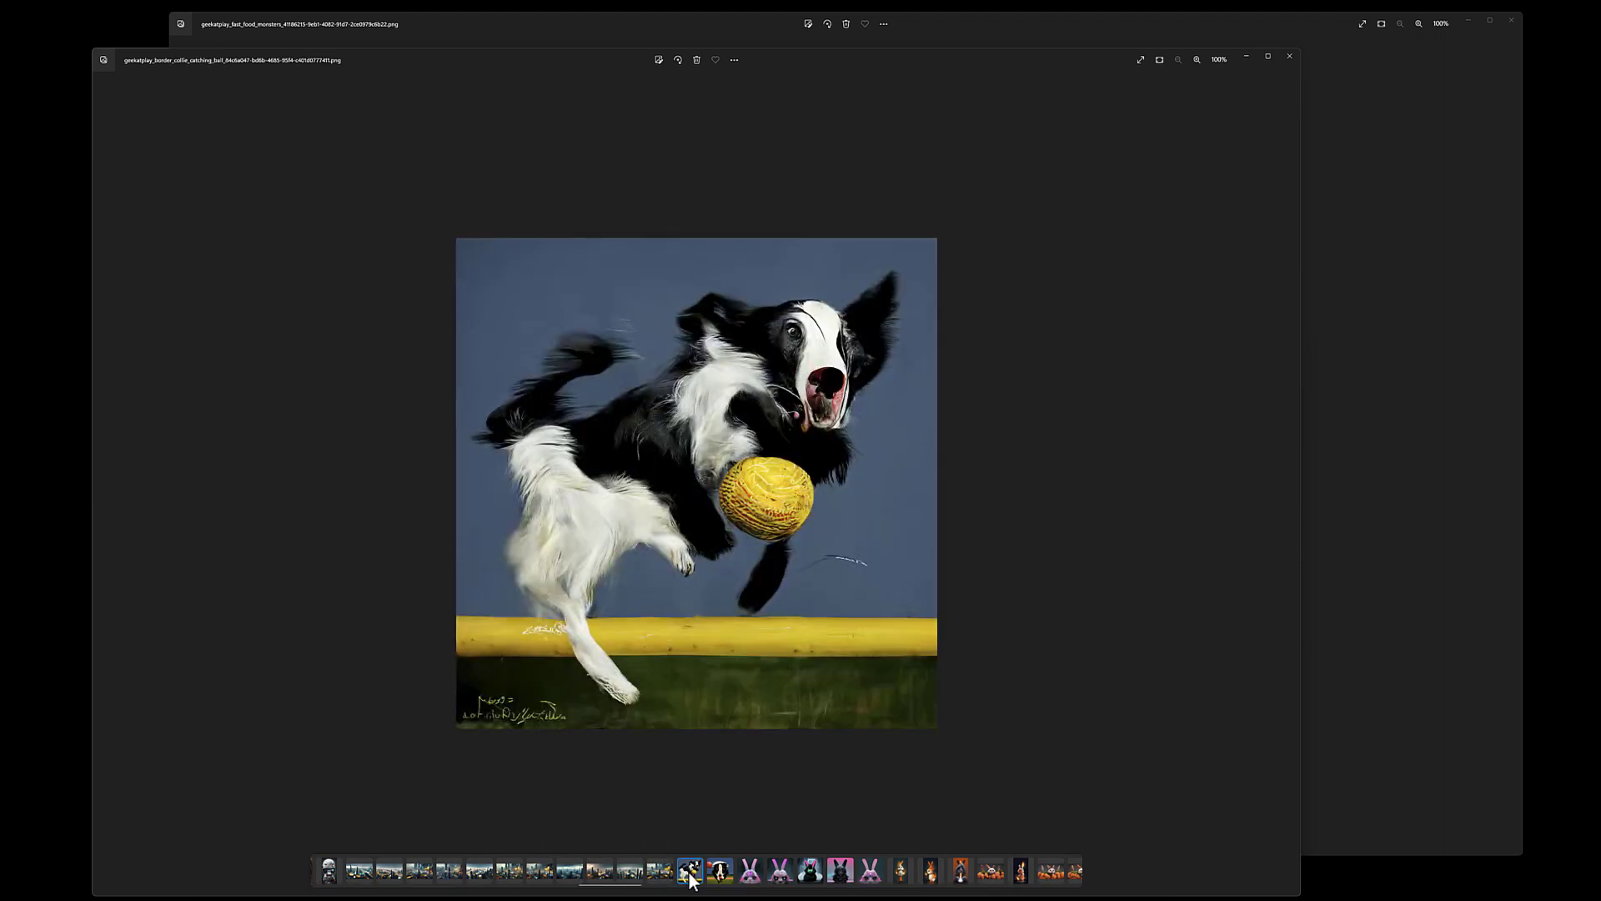
click(722, 879)
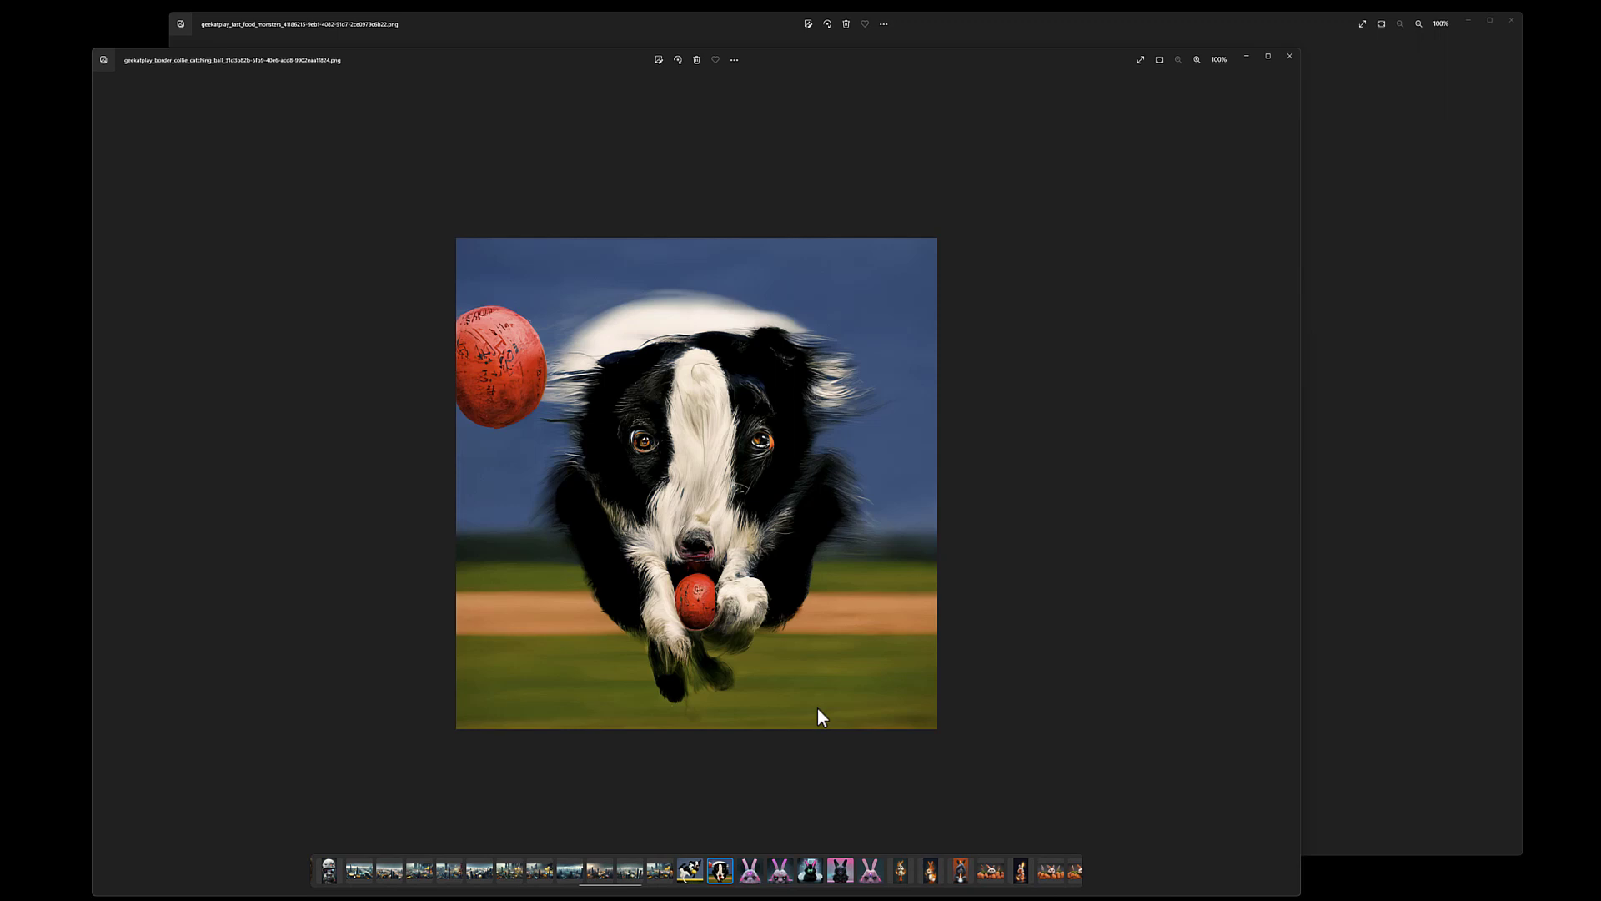
Step: View the series of five fluffy cyberpunk bunny images, from the white-furred versions to the black-furred ones
click(749, 876)
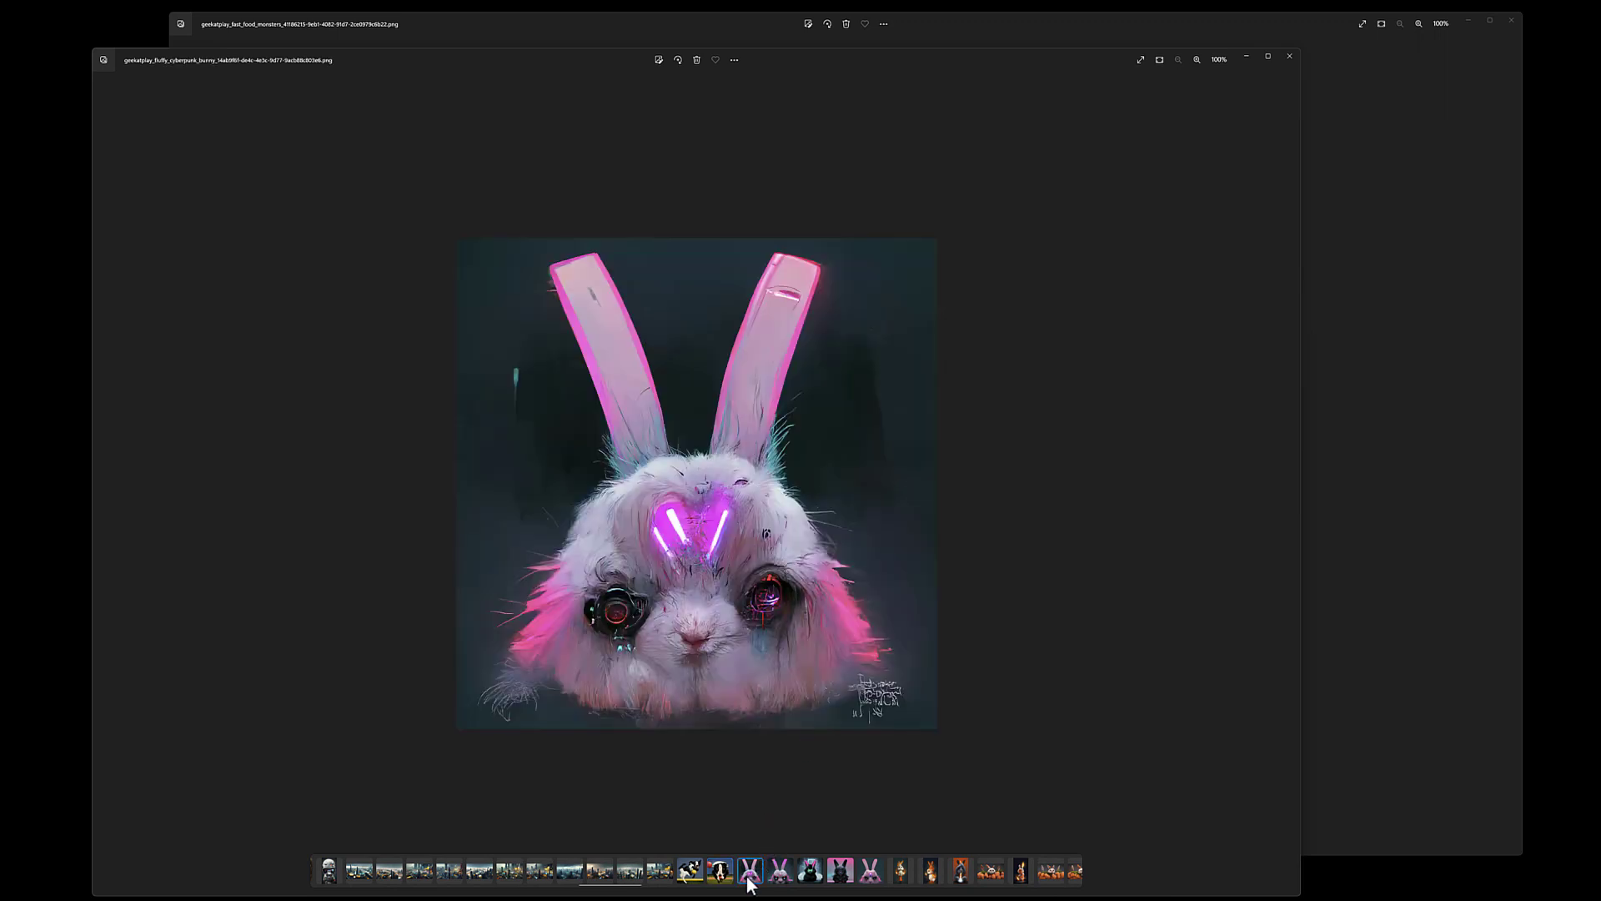
click(779, 880)
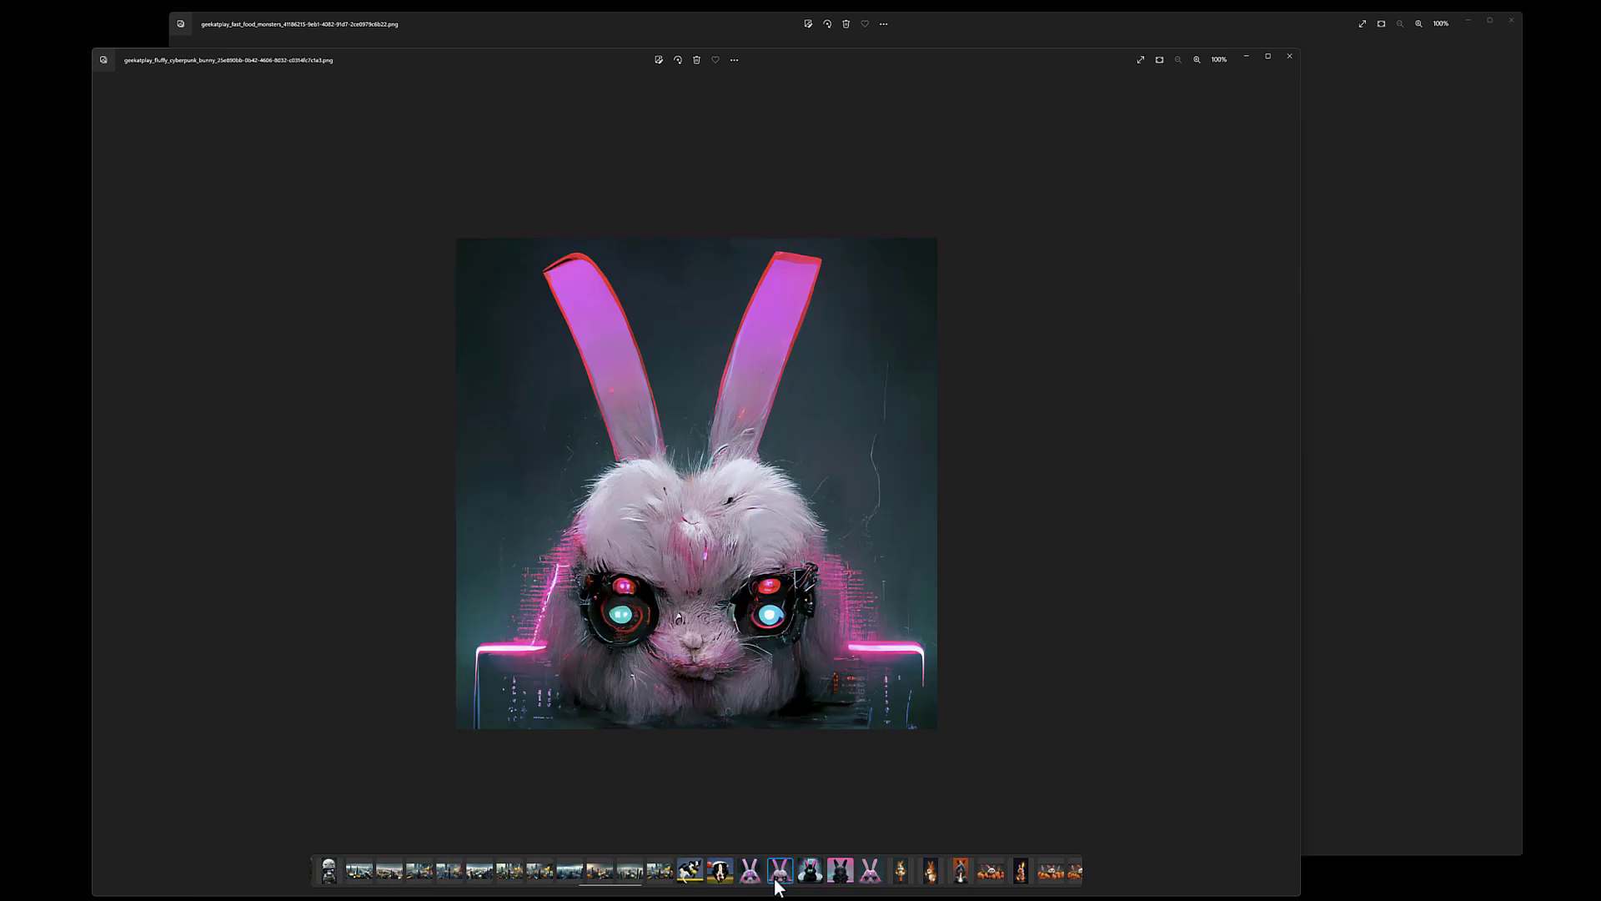
click(810, 880)
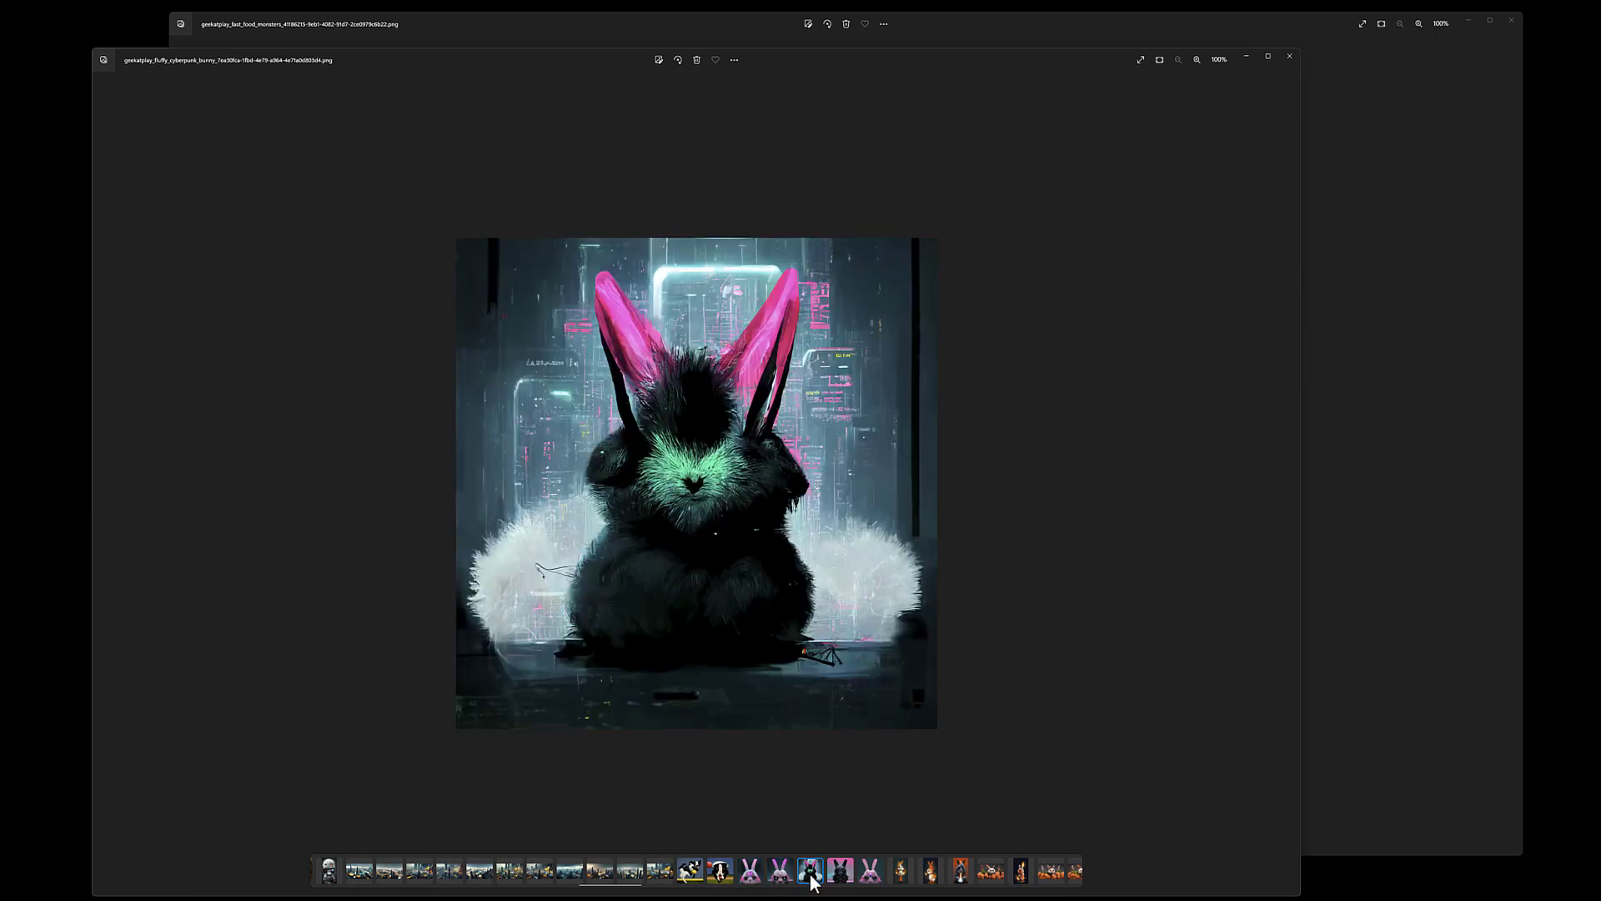
click(840, 882)
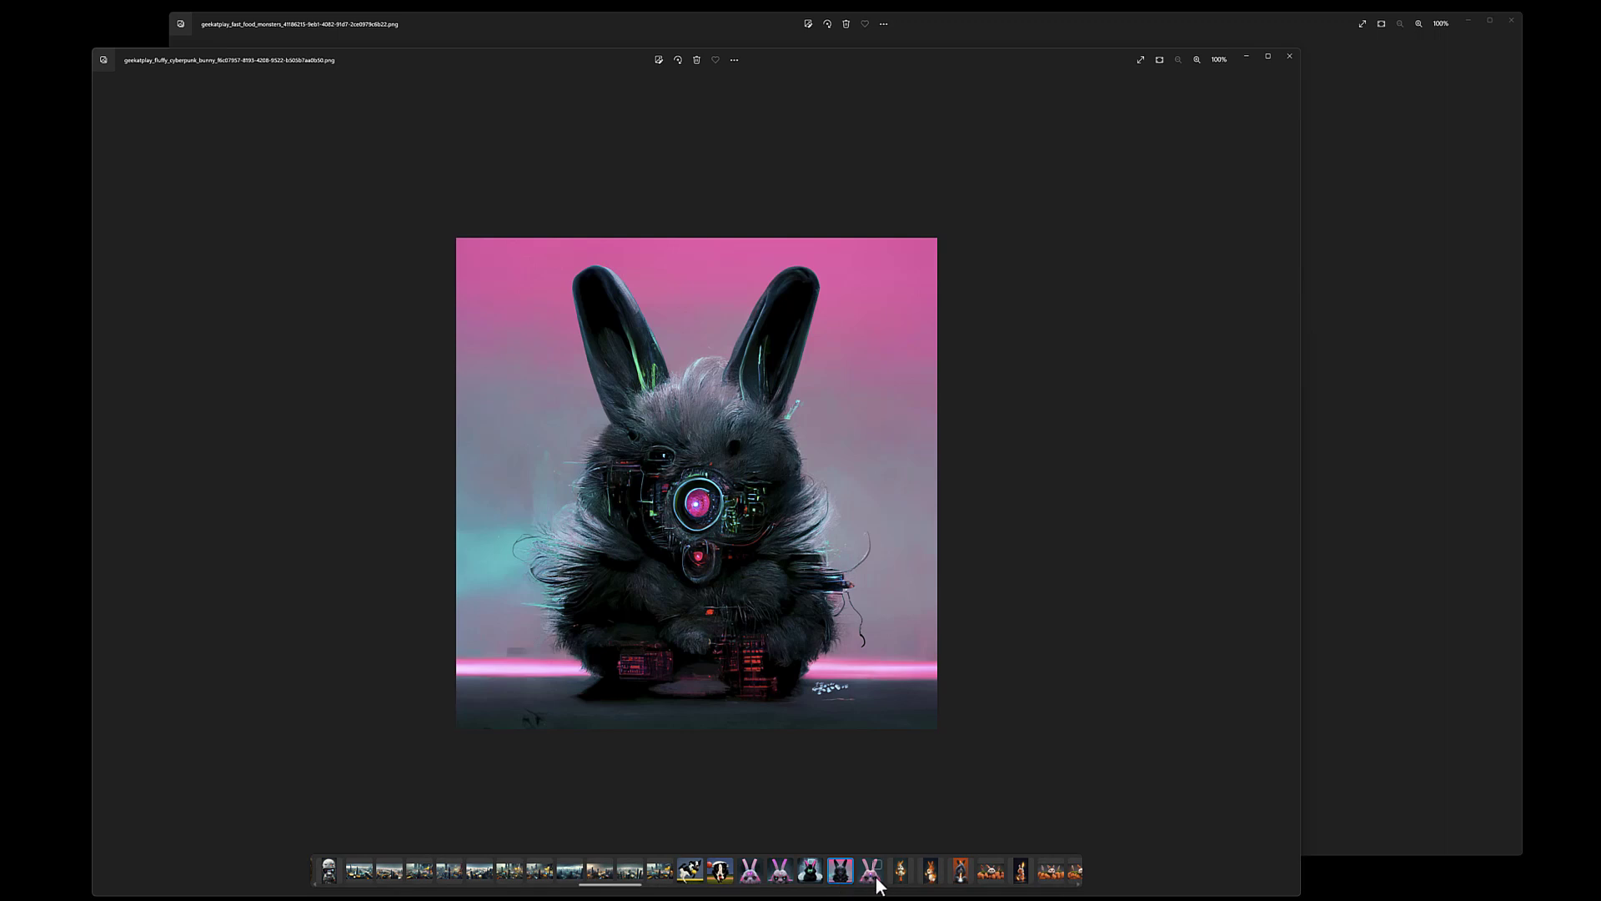
click(875, 883)
Step: View the fluffy bunny with flame torch, a liquid galaxy inside nebula image, and the fluffy bunny hunting for carrots
click(901, 880)
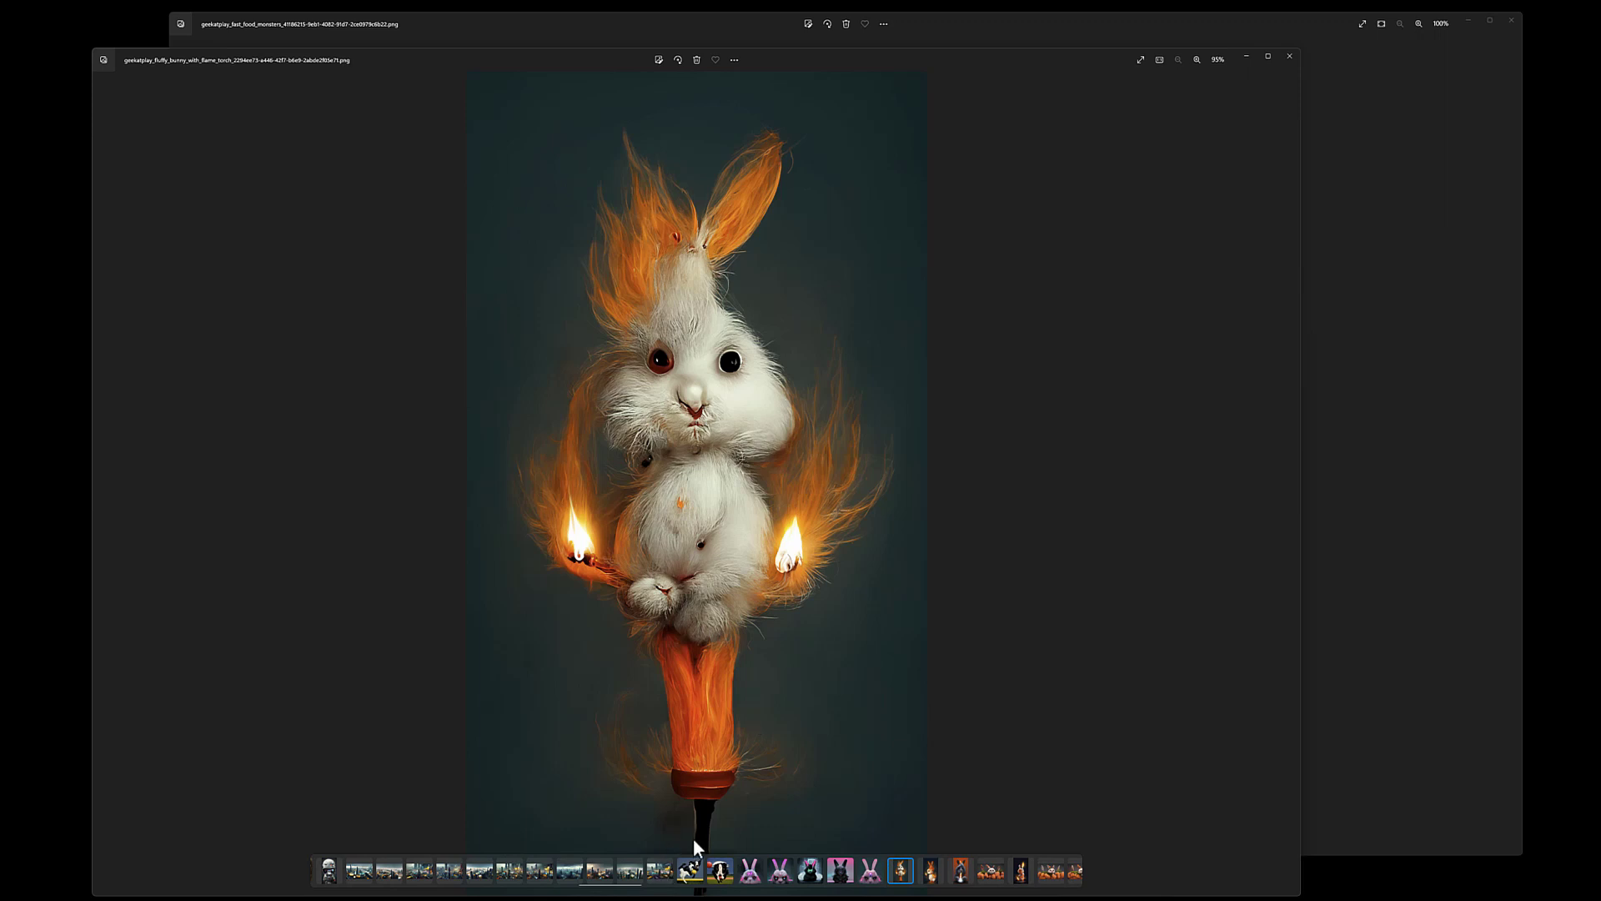
drag(593, 884, 645, 887)
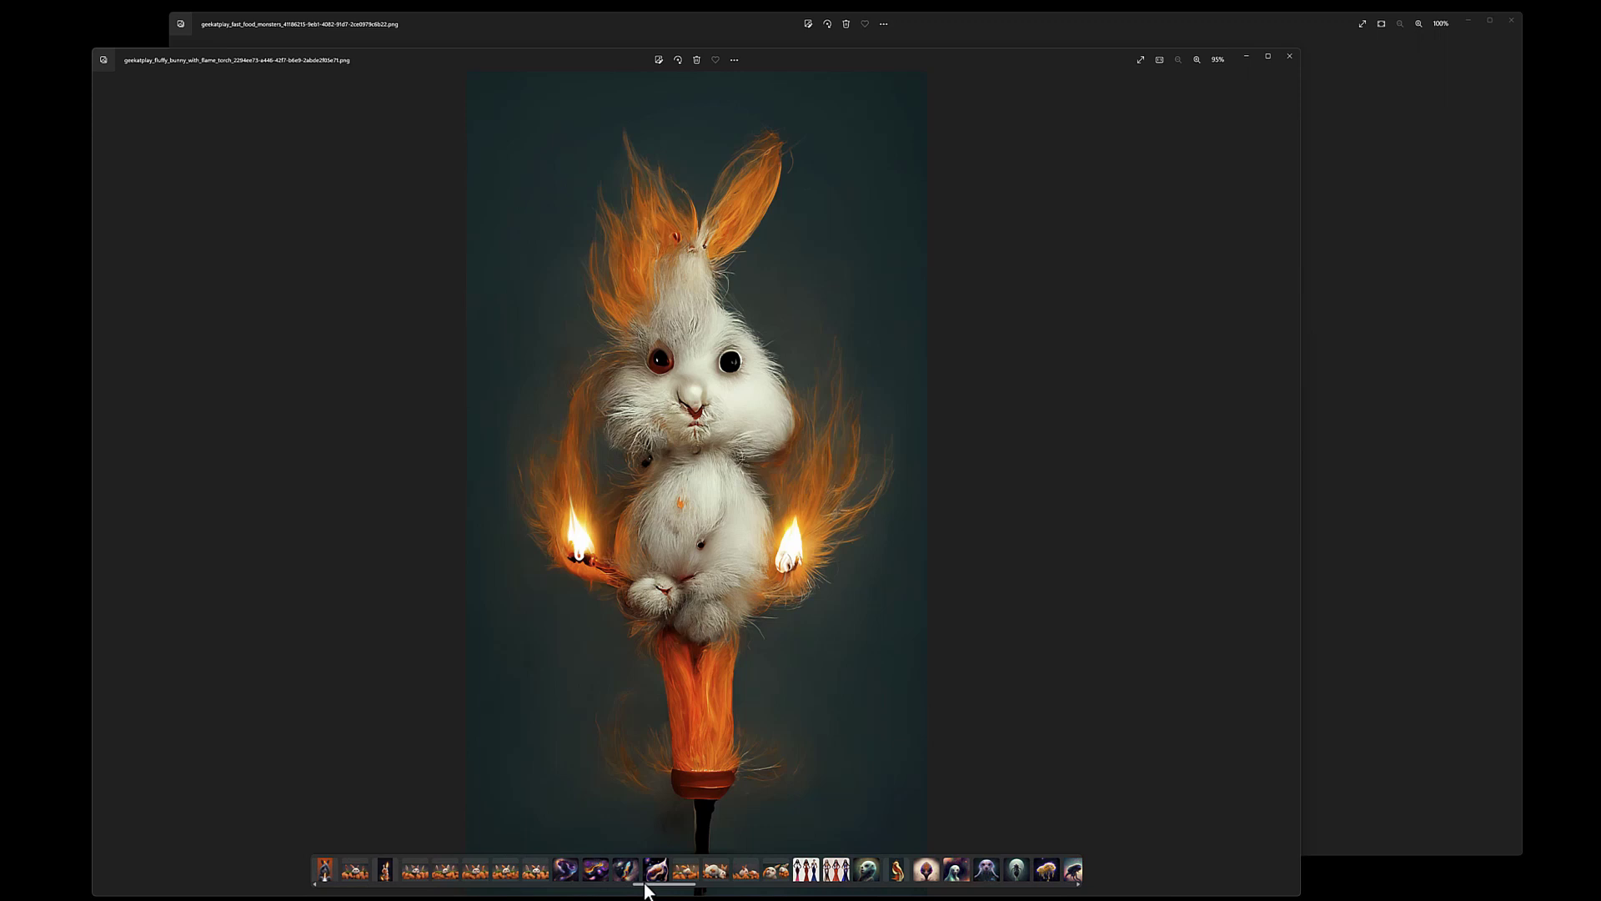
click(565, 872)
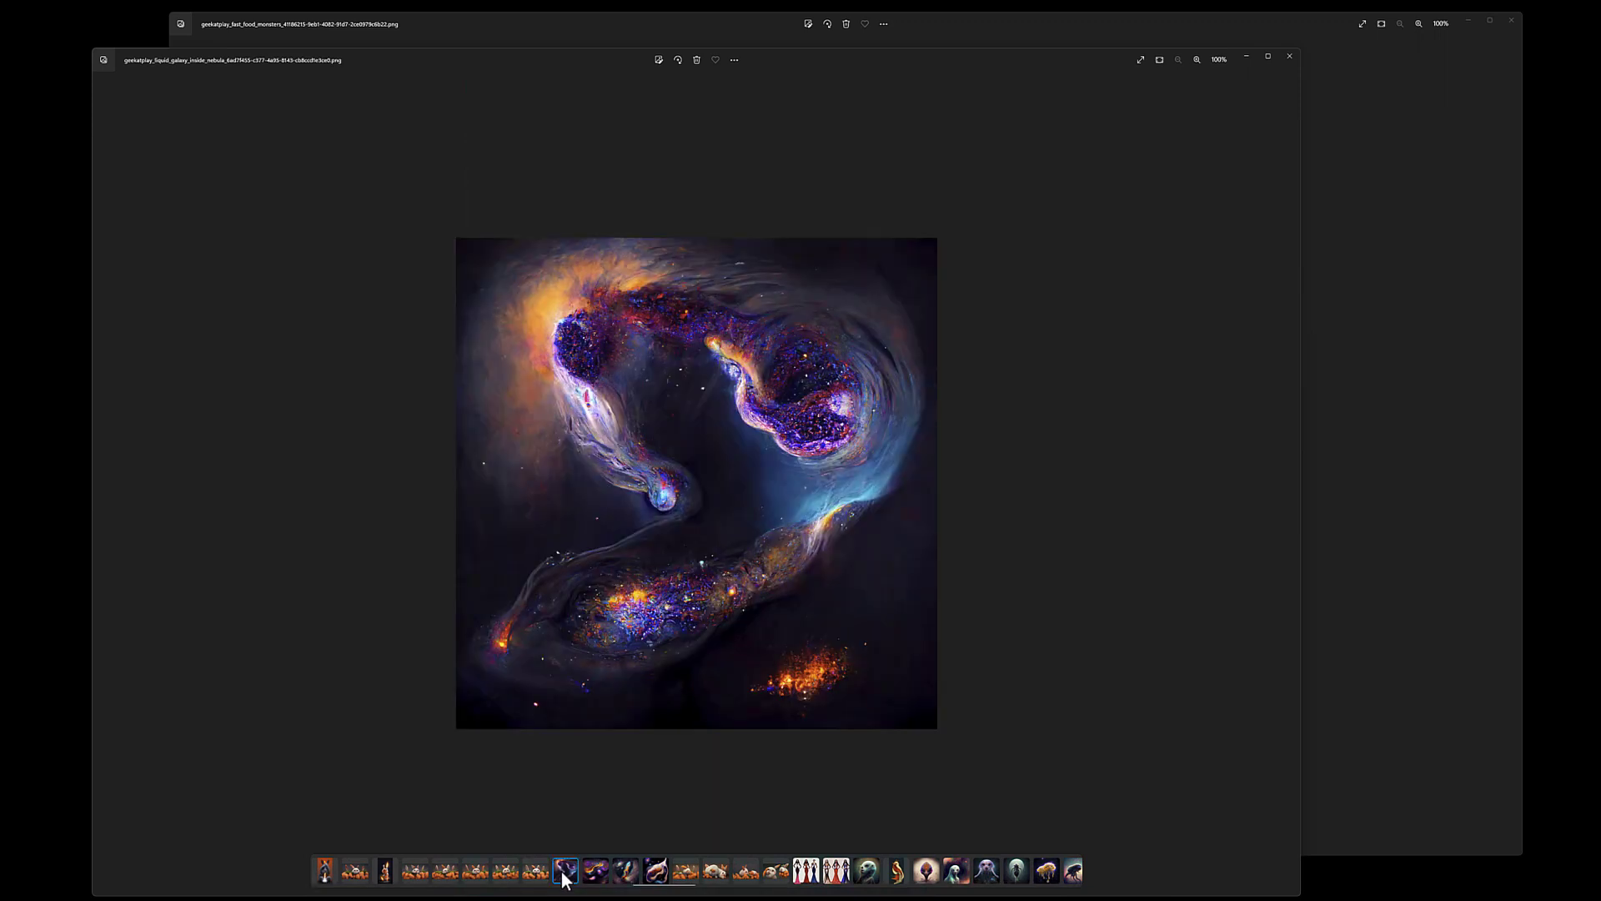
click(687, 876)
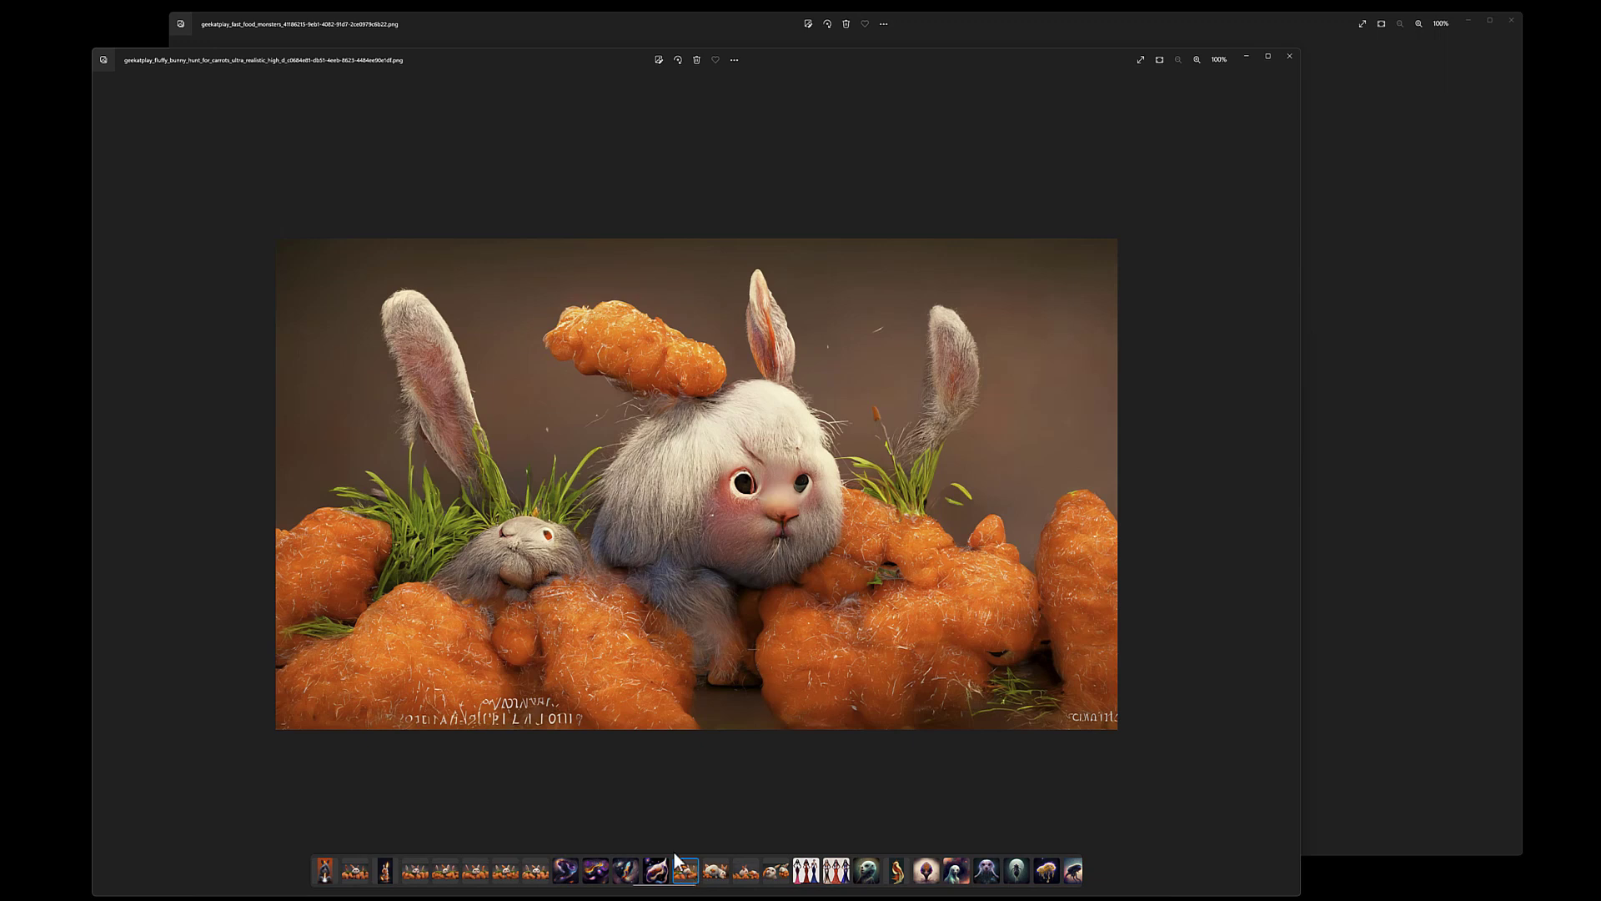
Step: Compare two illustrations of the orange-haired head in profile and two of the long-haired figure with a glowing head
scroll(692, 888, down, 3)
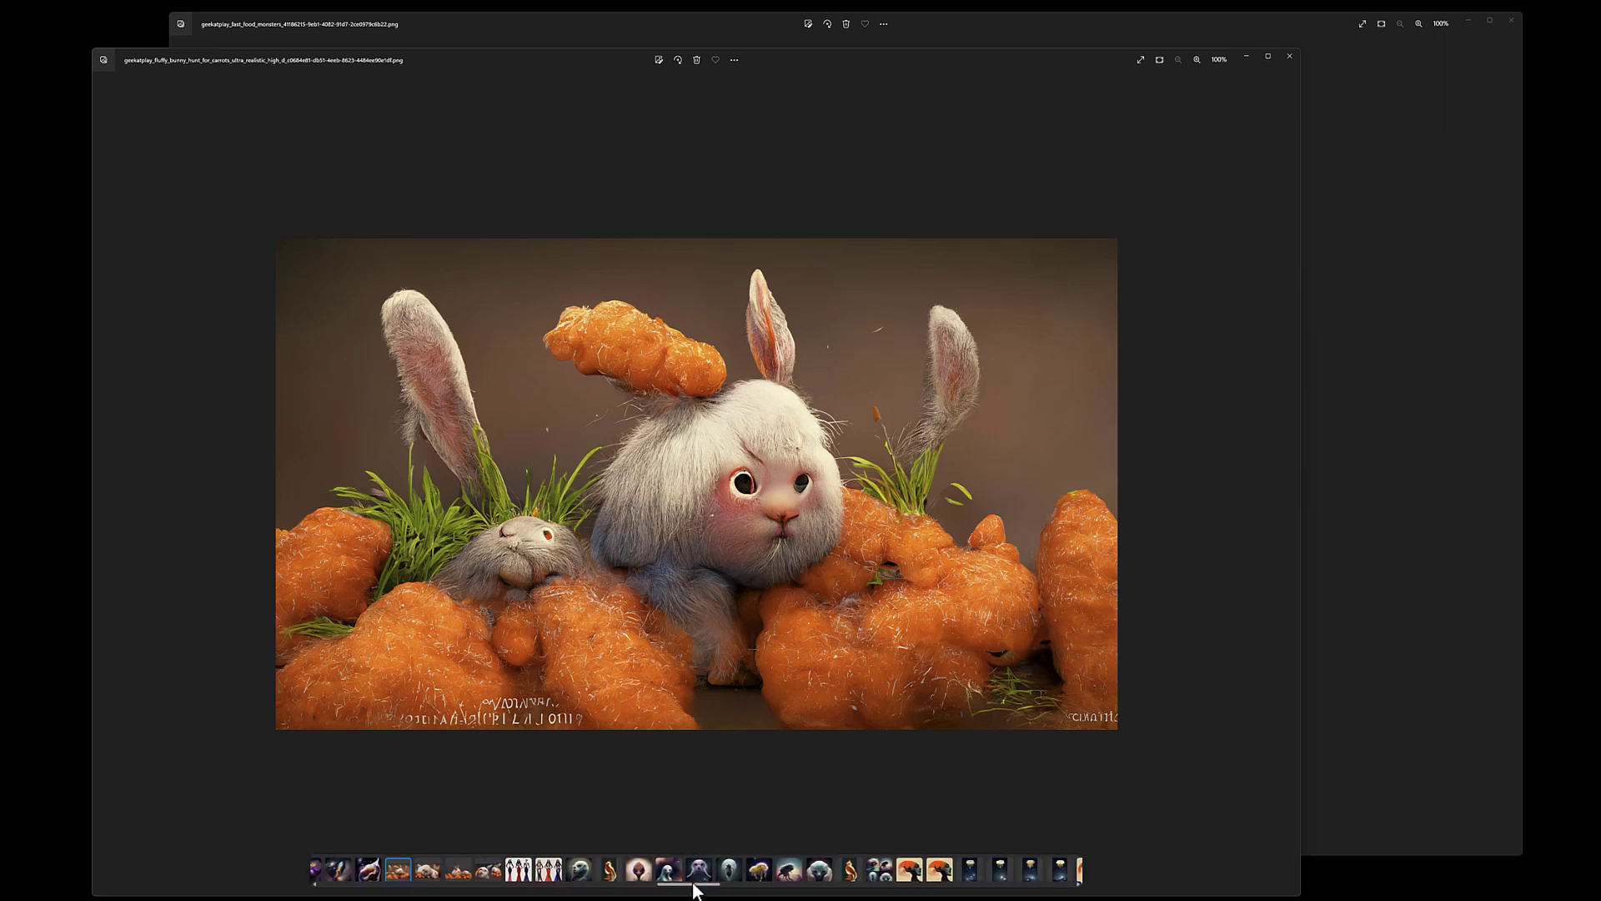
drag(693, 890, 717, 894)
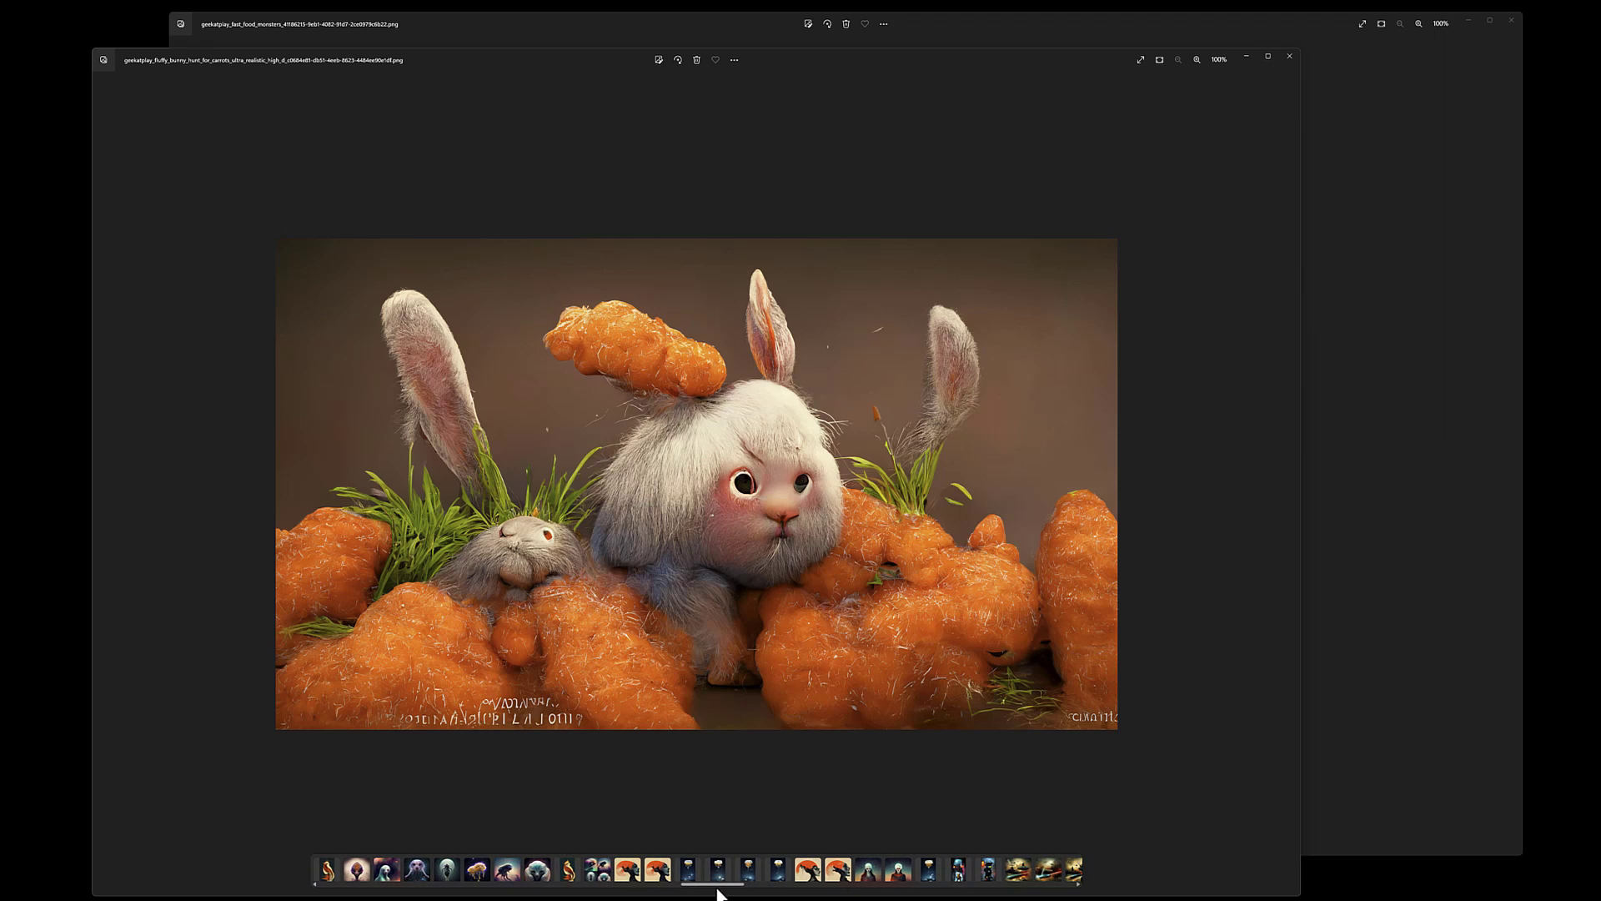
click(628, 871)
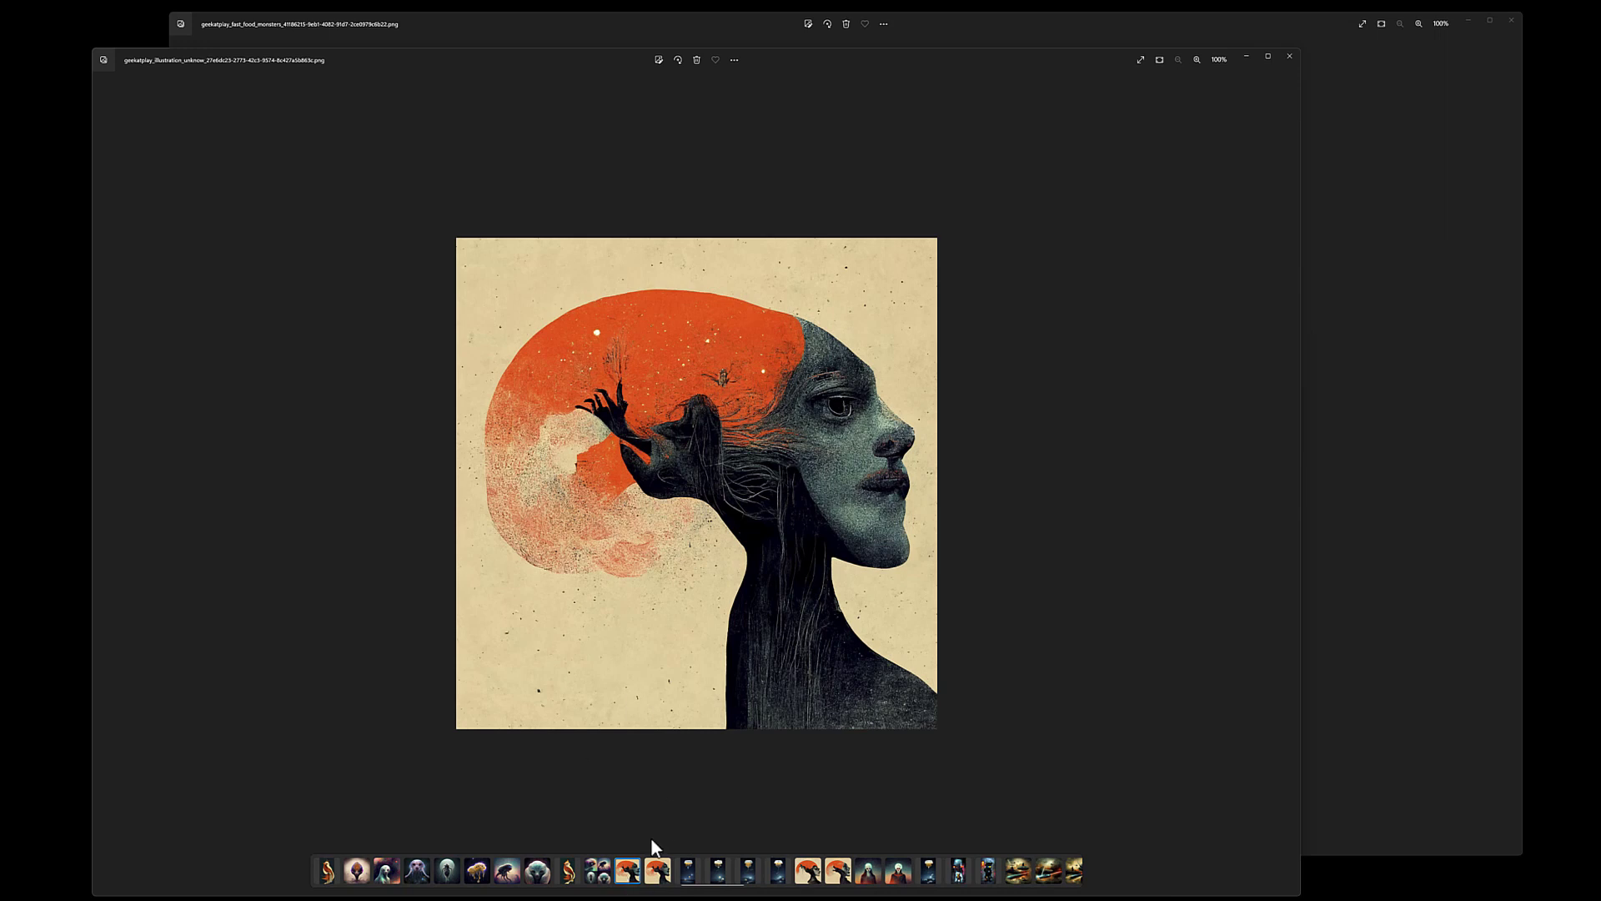
click(655, 877)
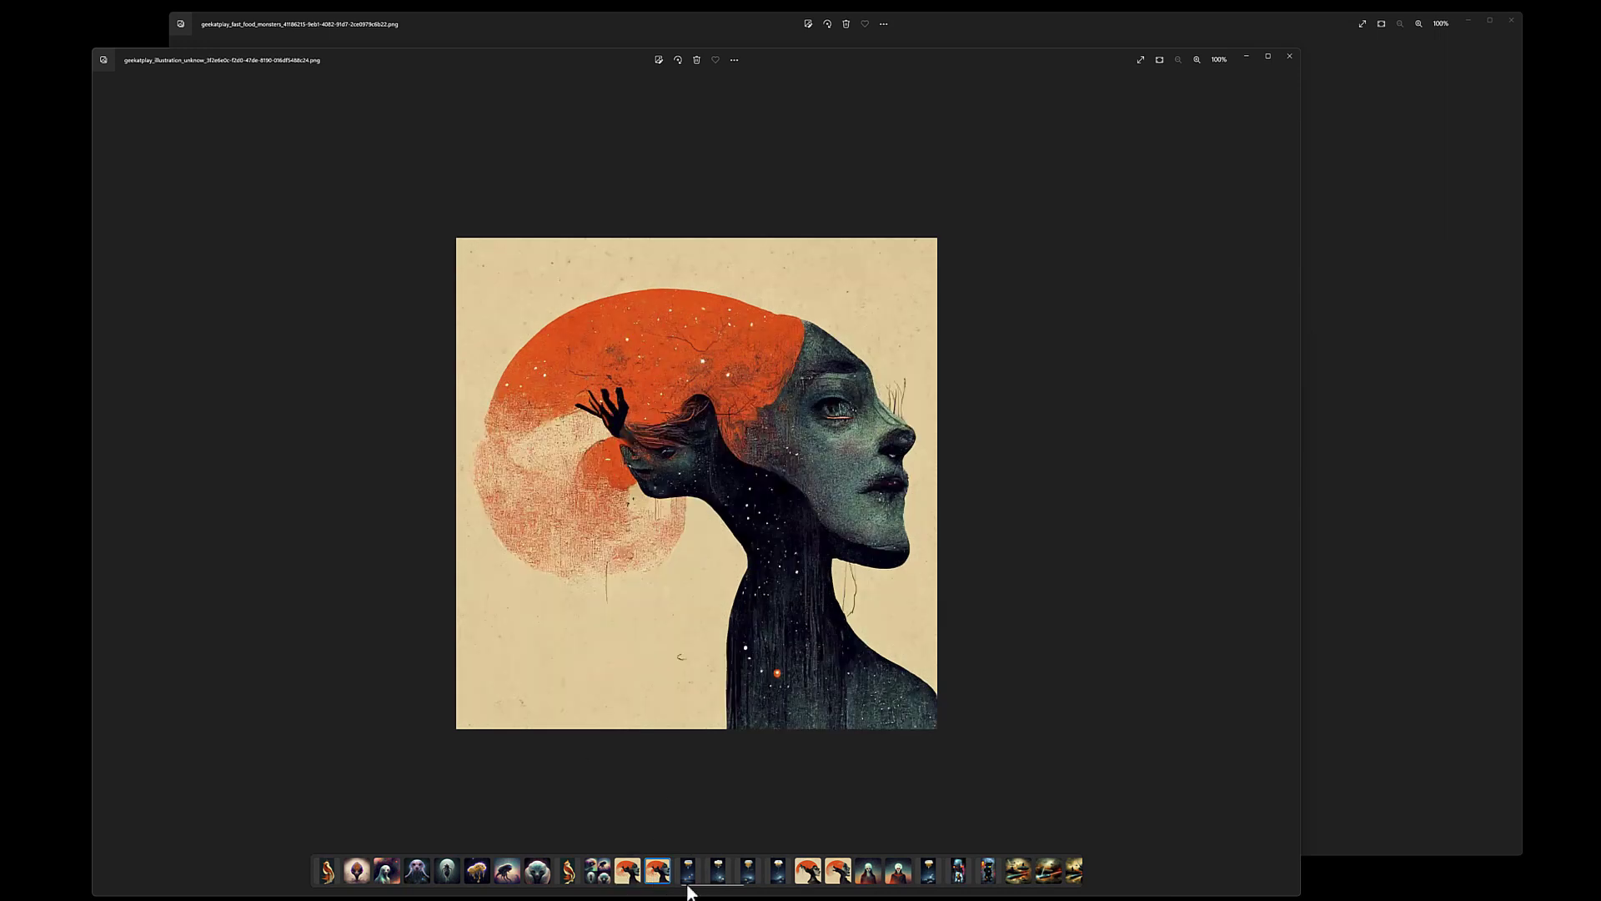
click(870, 877)
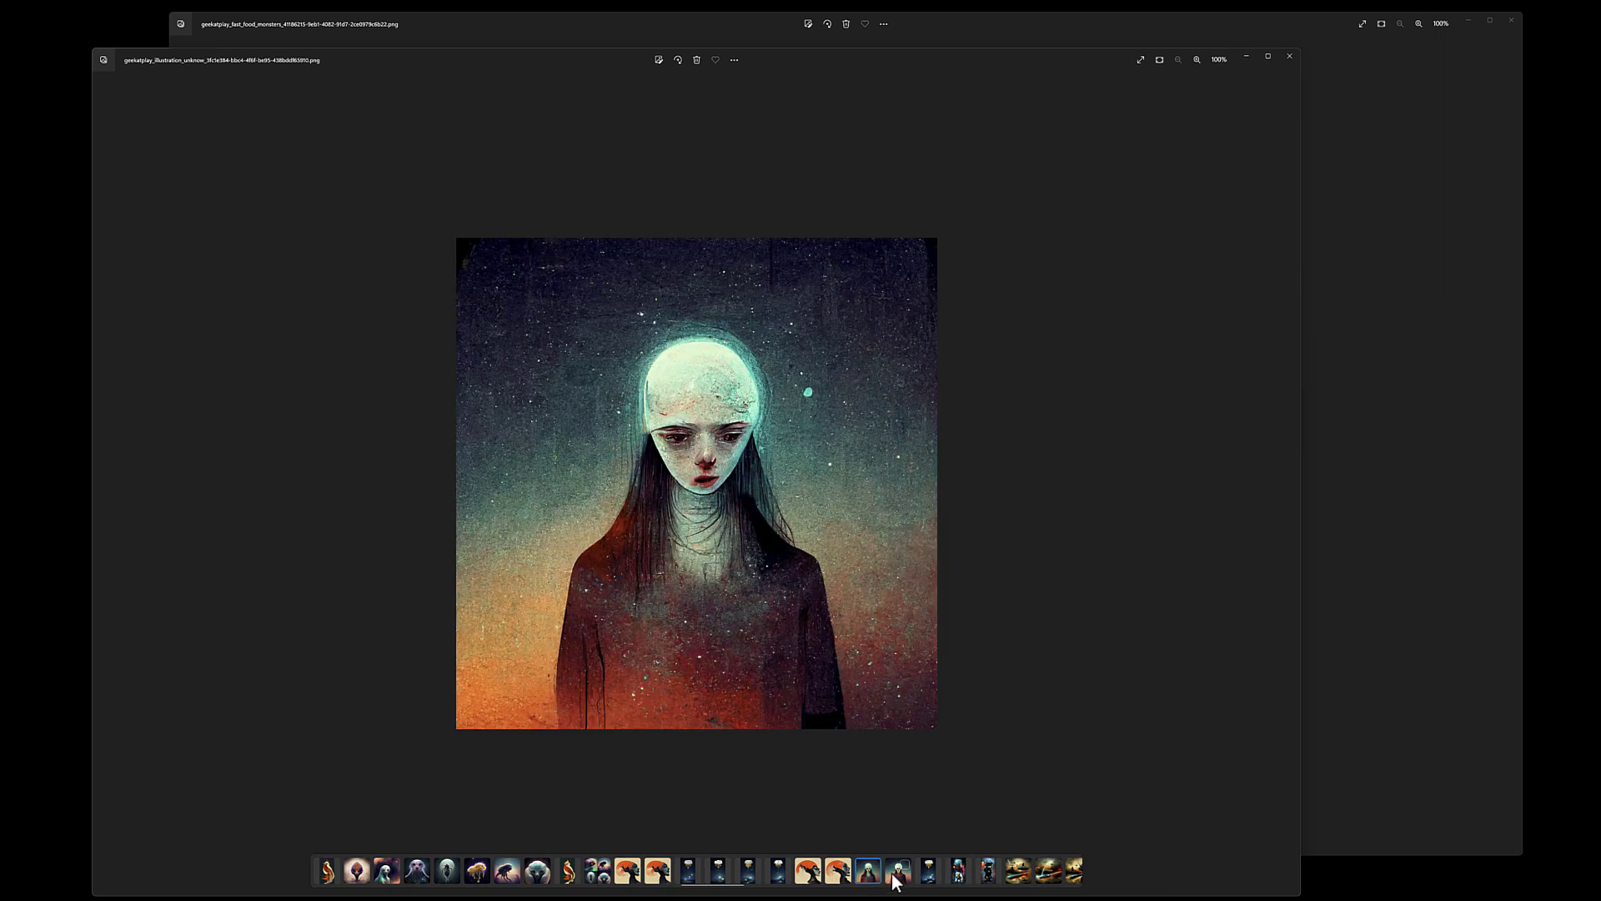
click(897, 881)
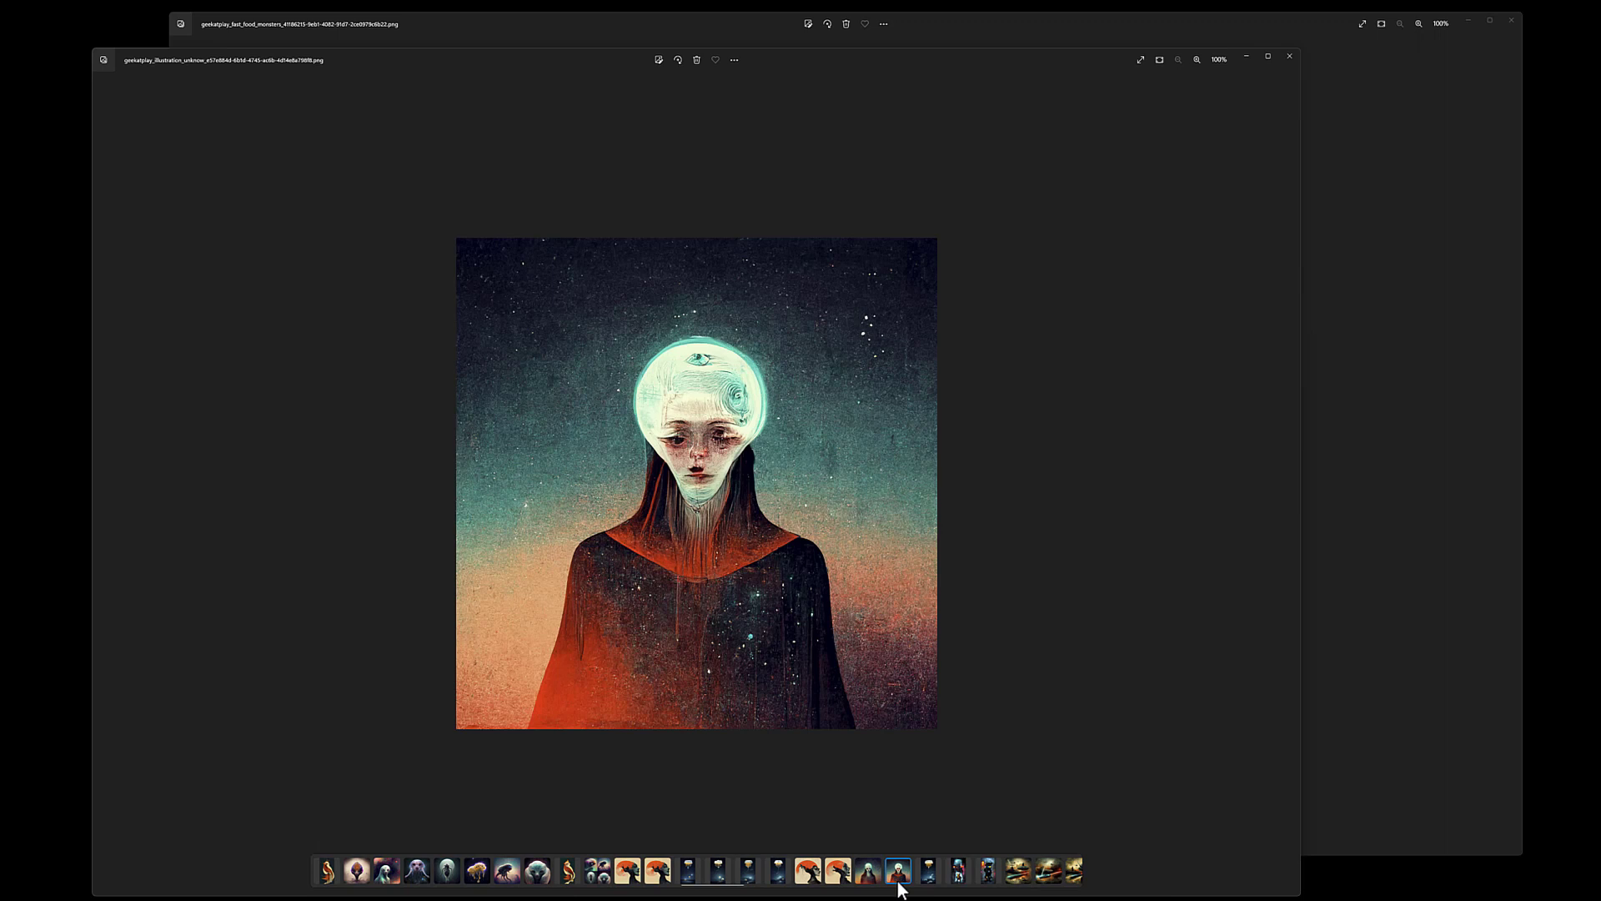
Step: View four versions of the Winnie-the-Pooh terminator cyborg in a dark narrow street
drag(728, 893, 768, 892)
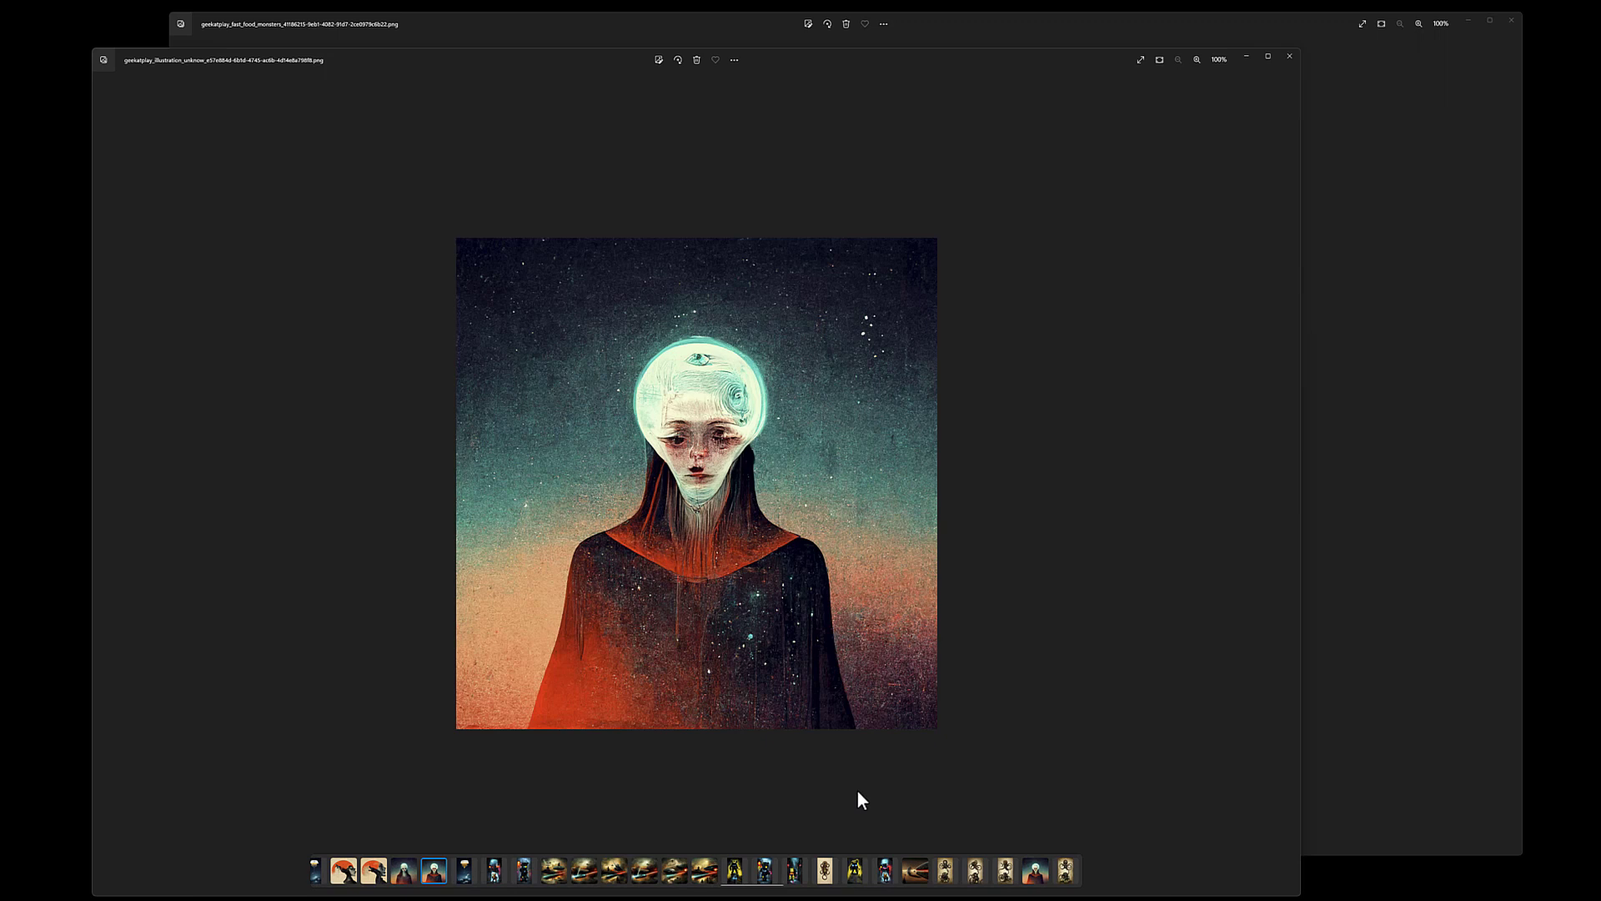
click(734, 873)
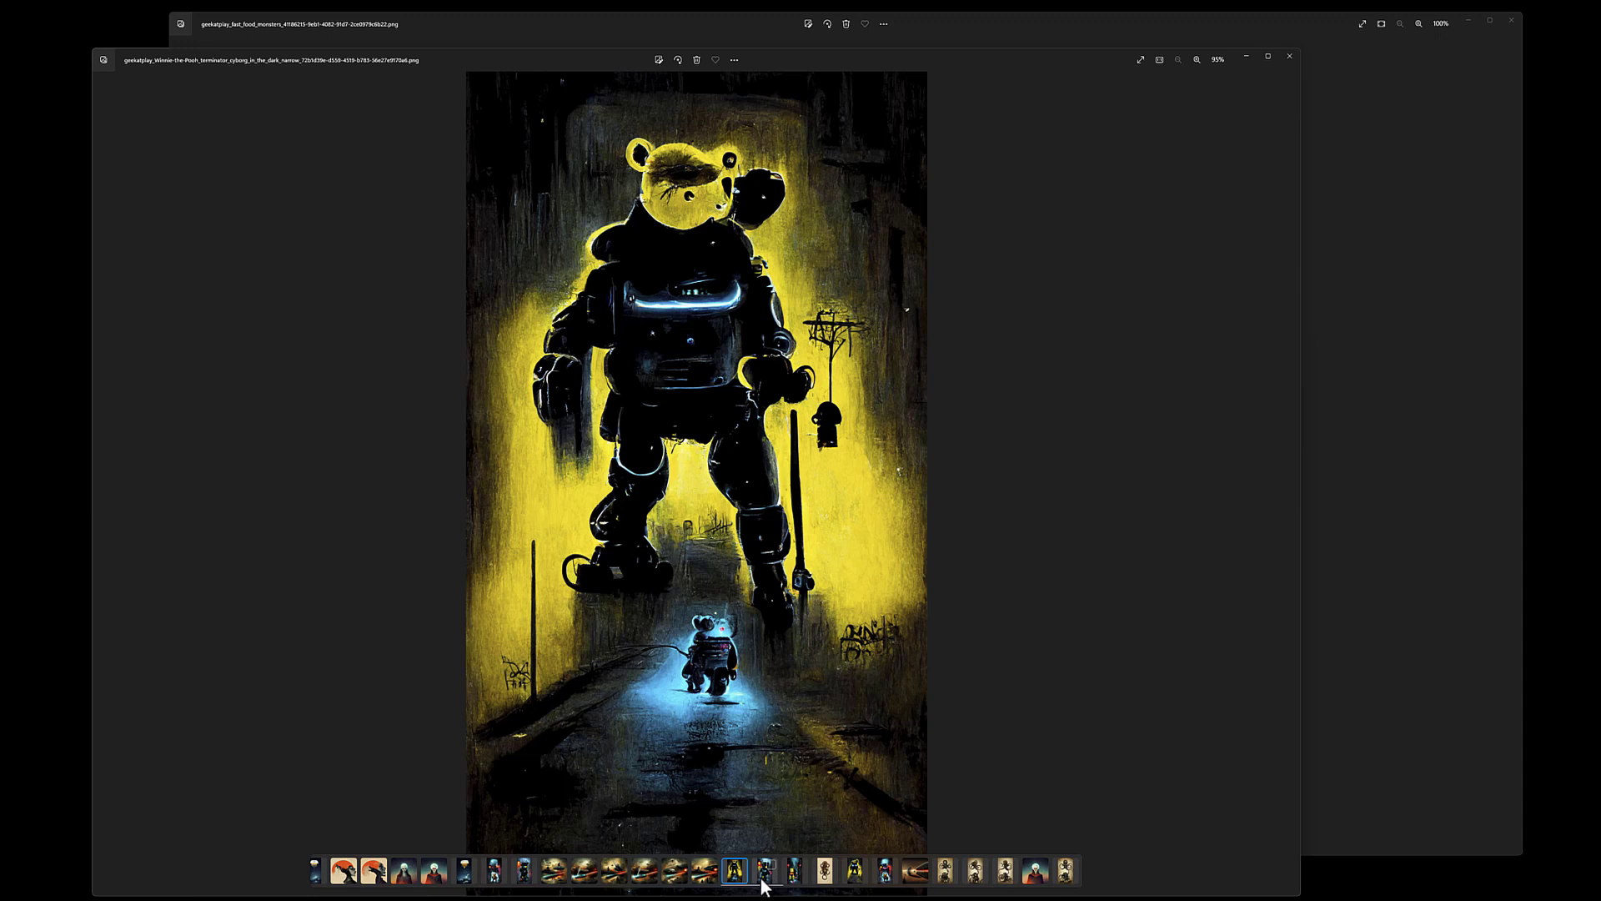
click(765, 872)
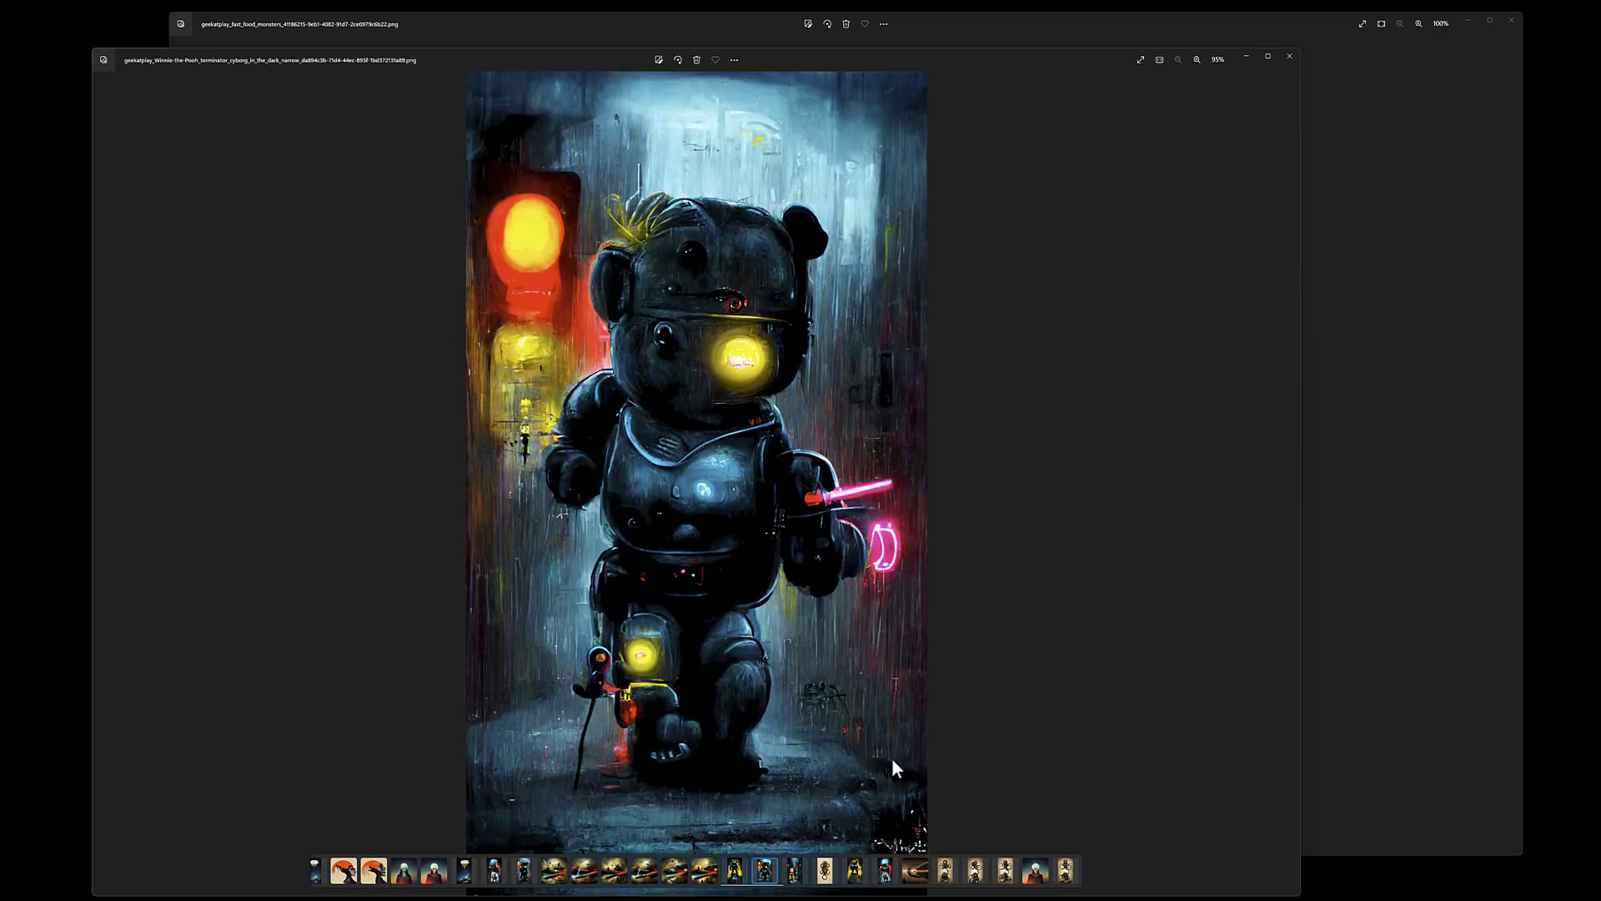
click(795, 873)
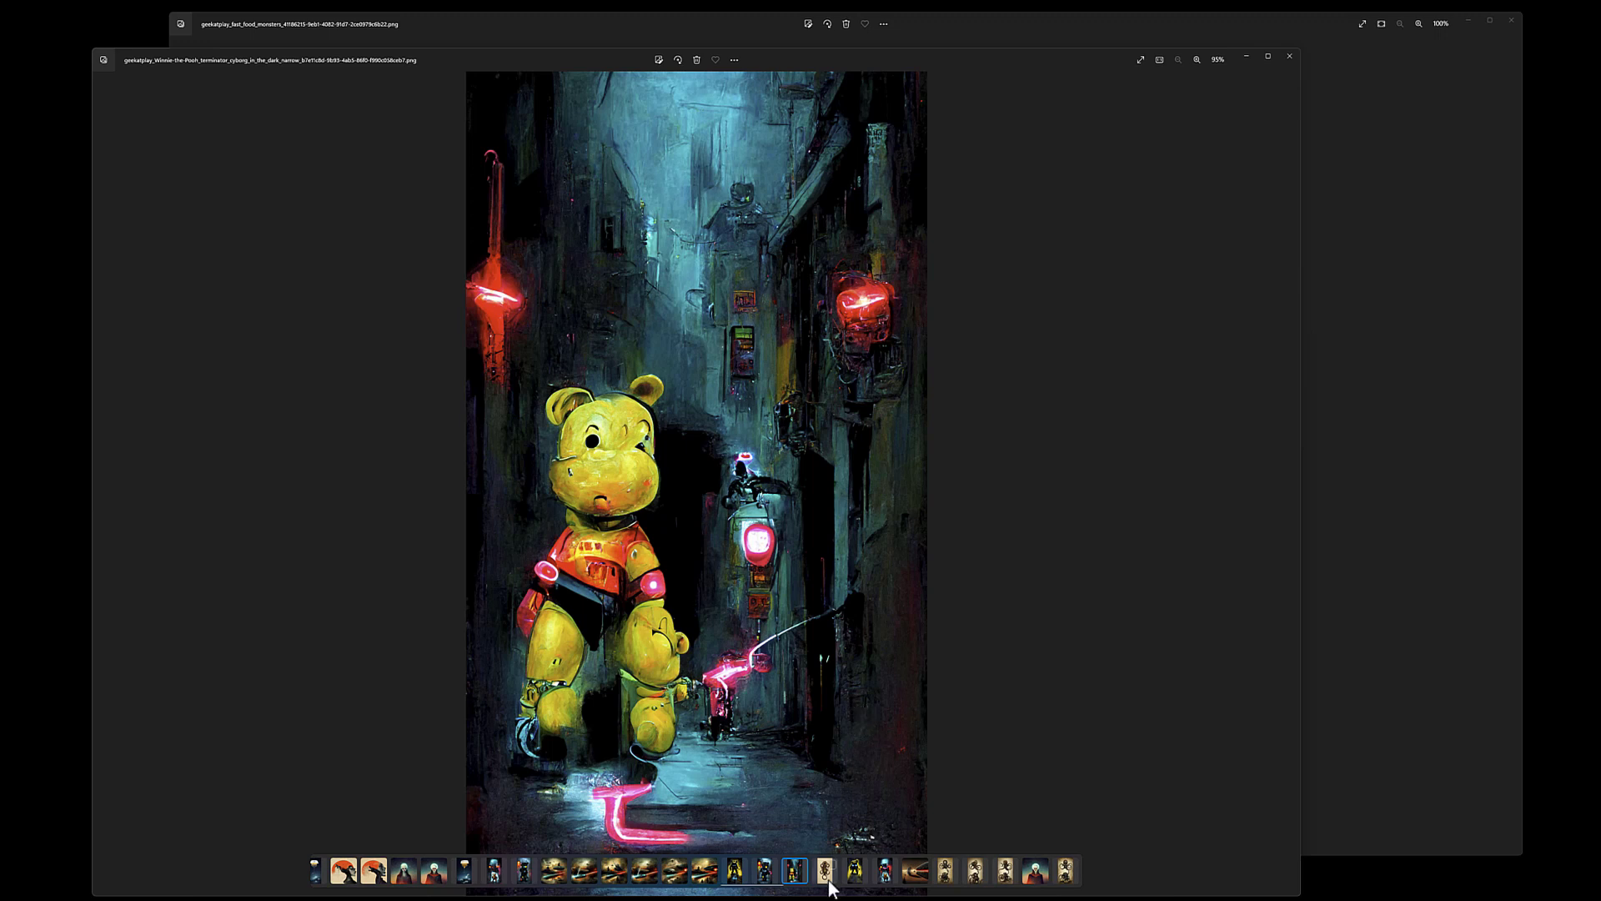
click(852, 873)
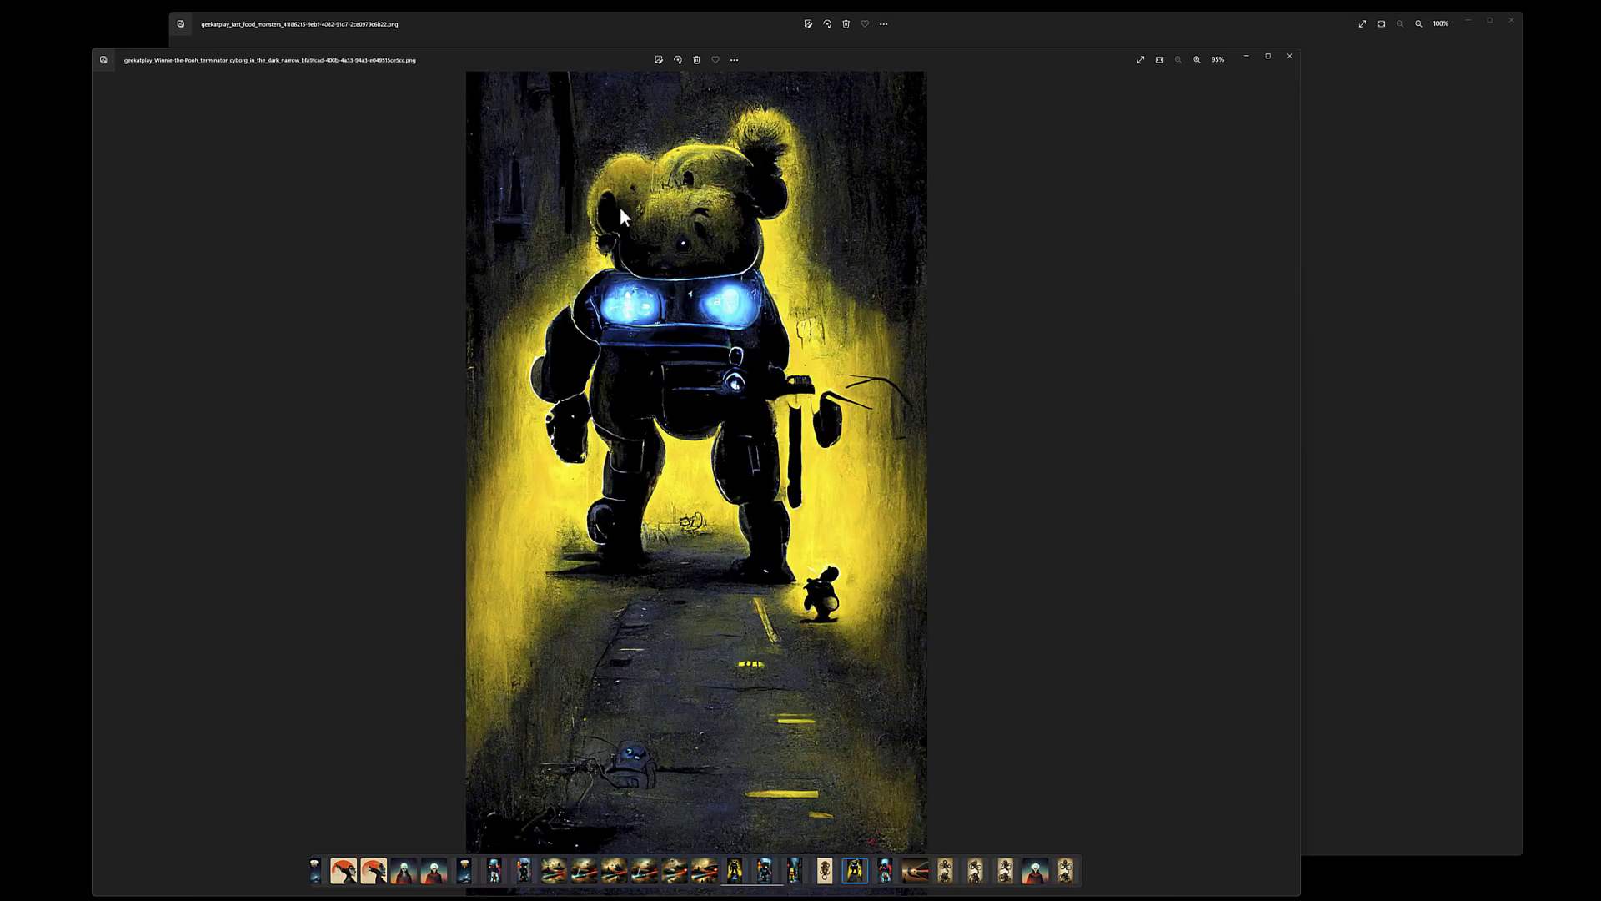
Step: Return to the viewer window with the fast food monsters and compare five Aztec Russian landscape paintings
scroll(884, 884, down, 5)
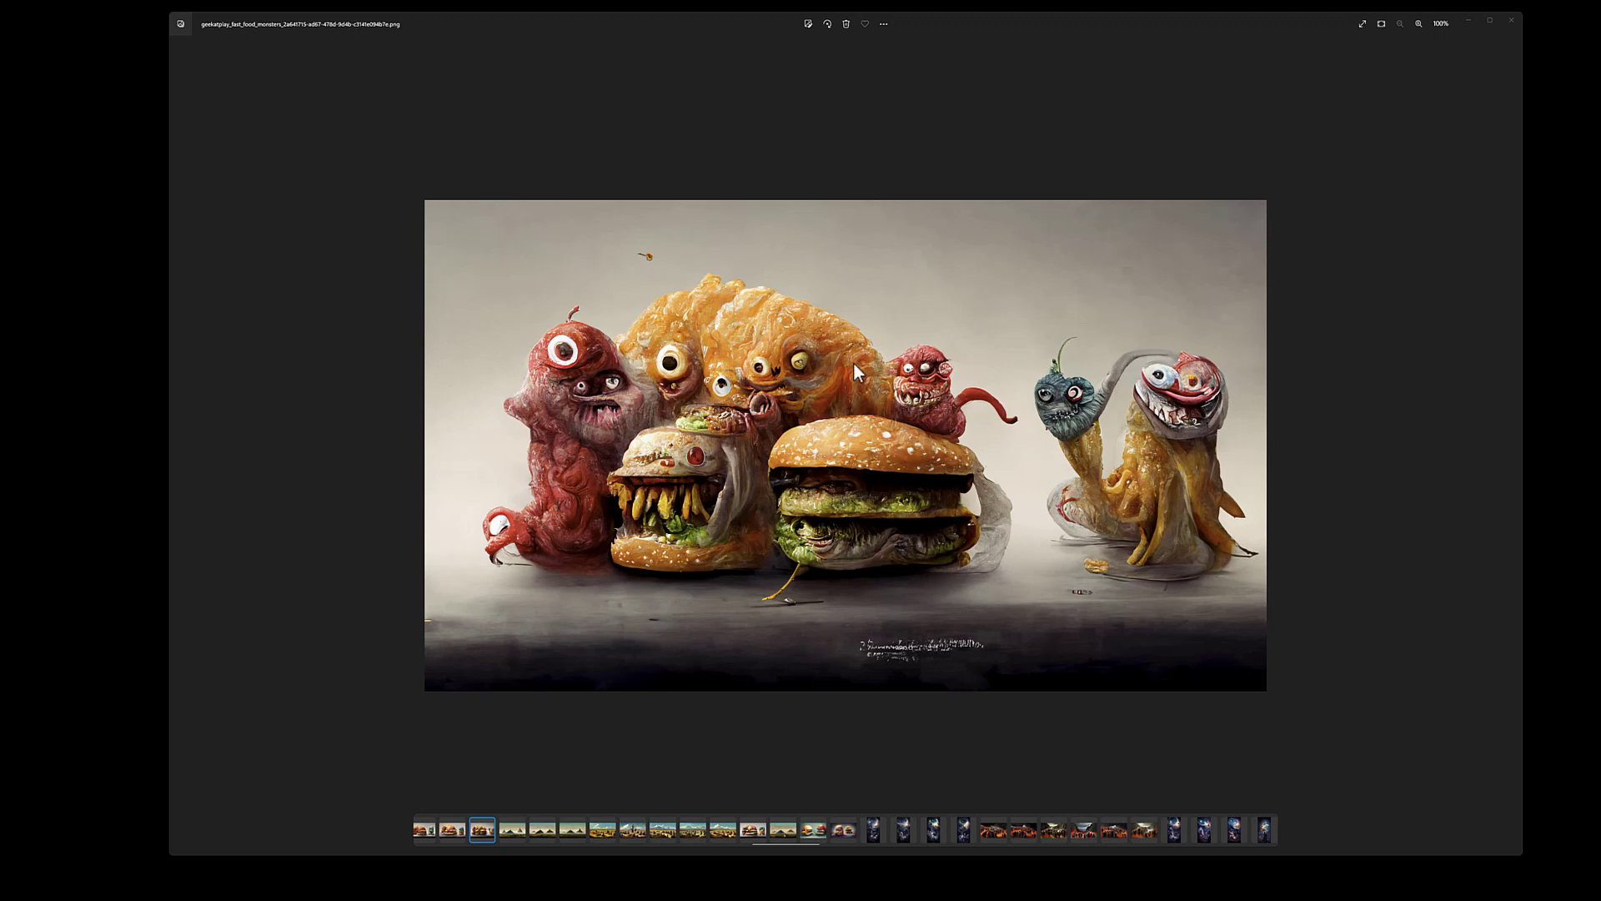
click(601, 830)
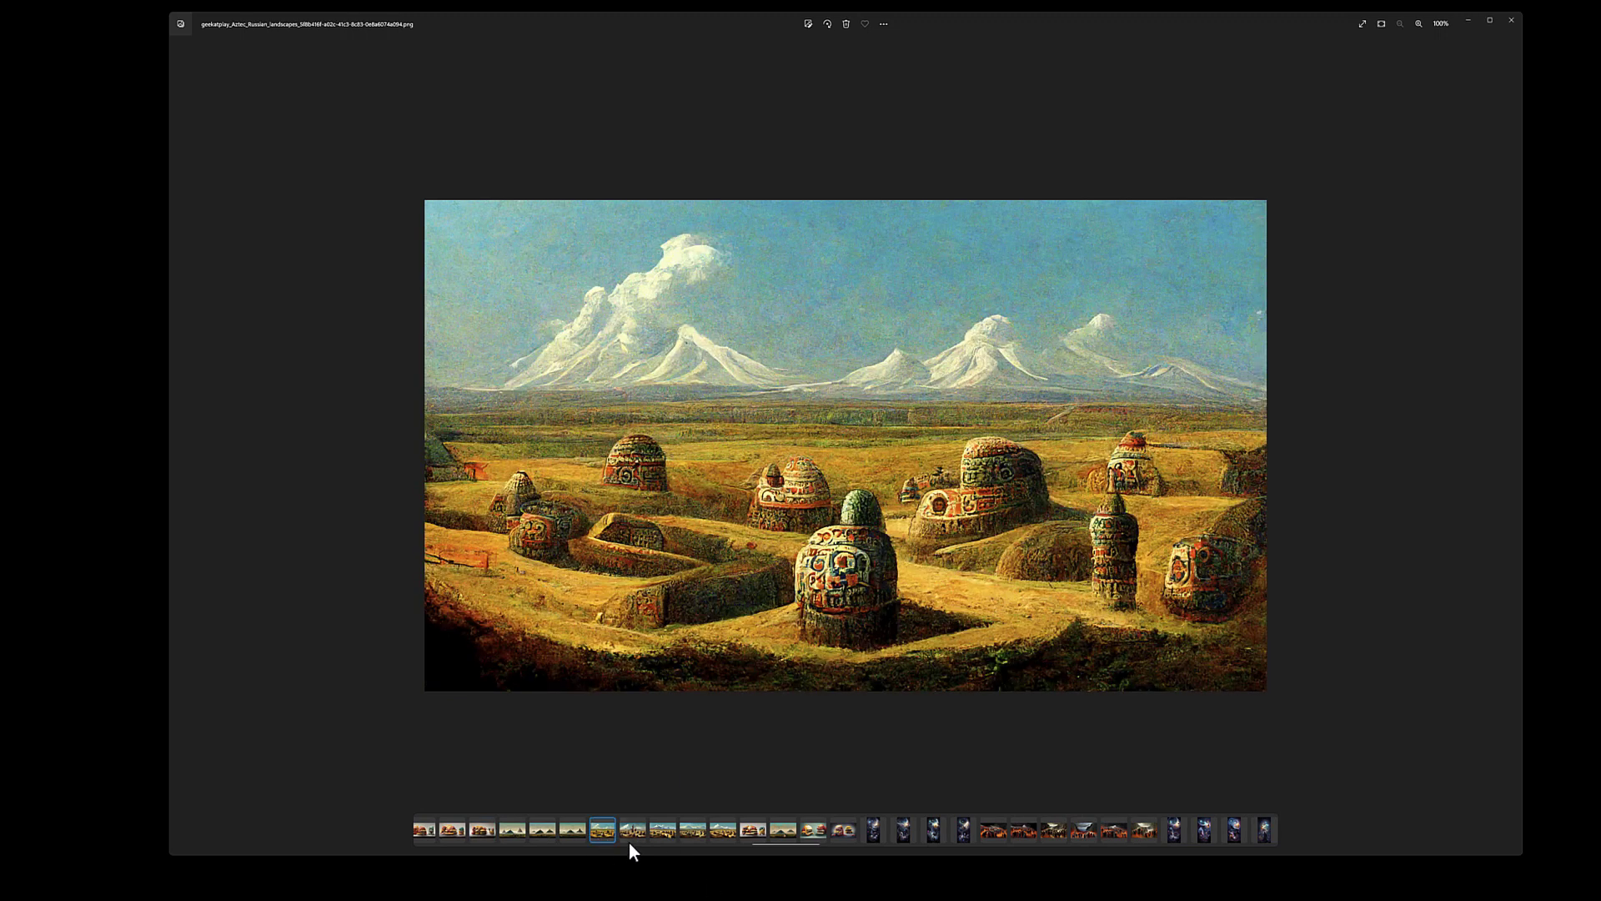
click(631, 833)
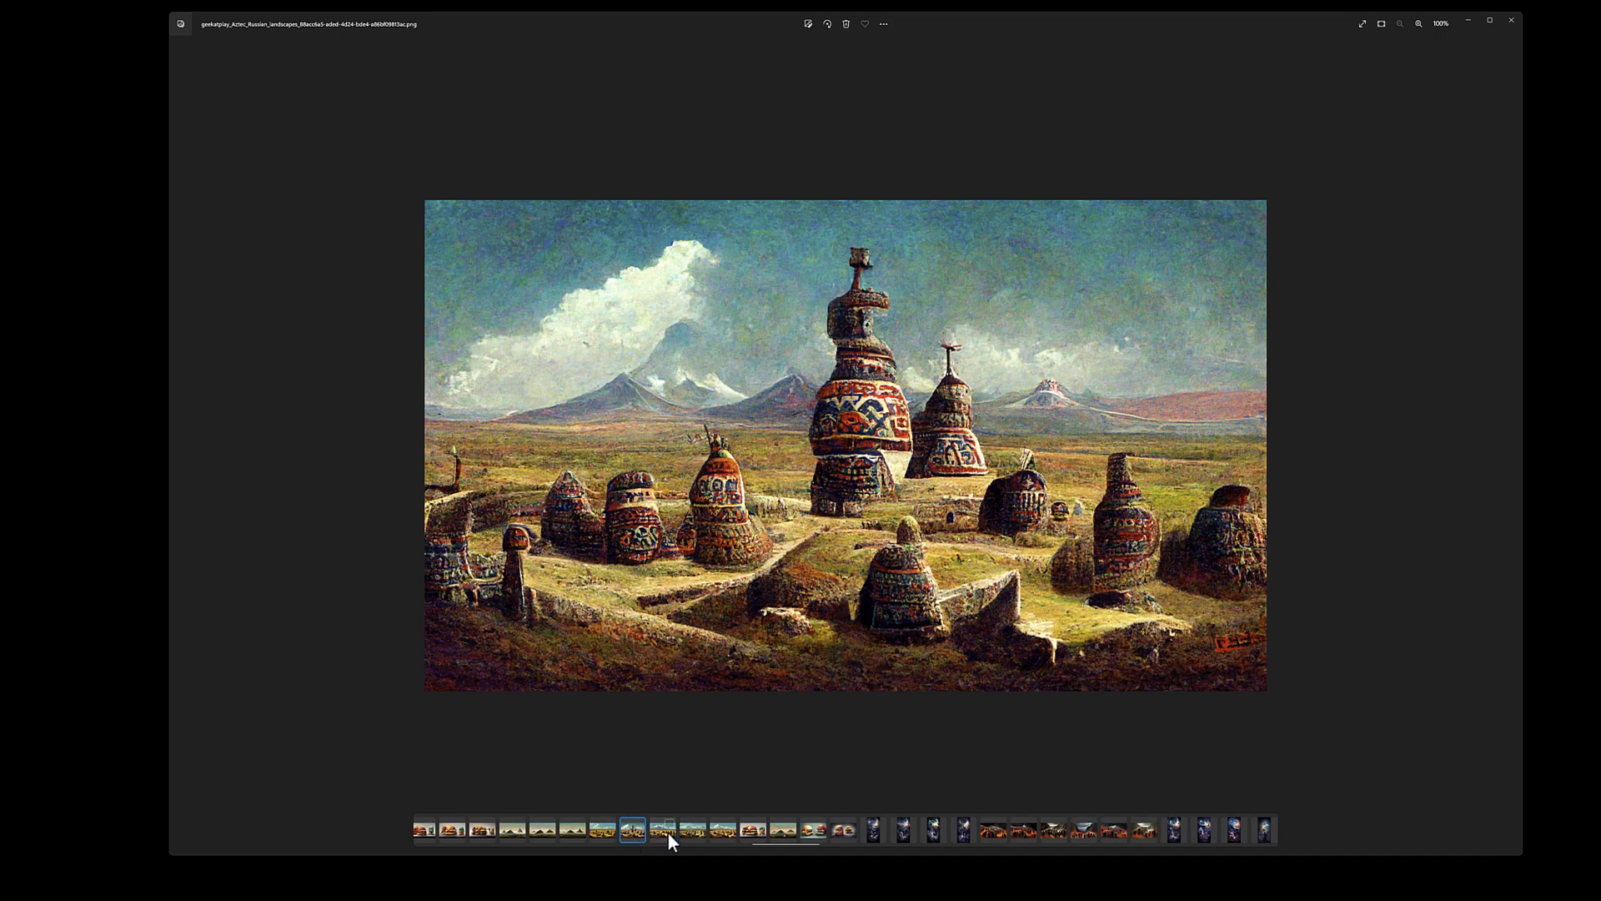
click(661, 830)
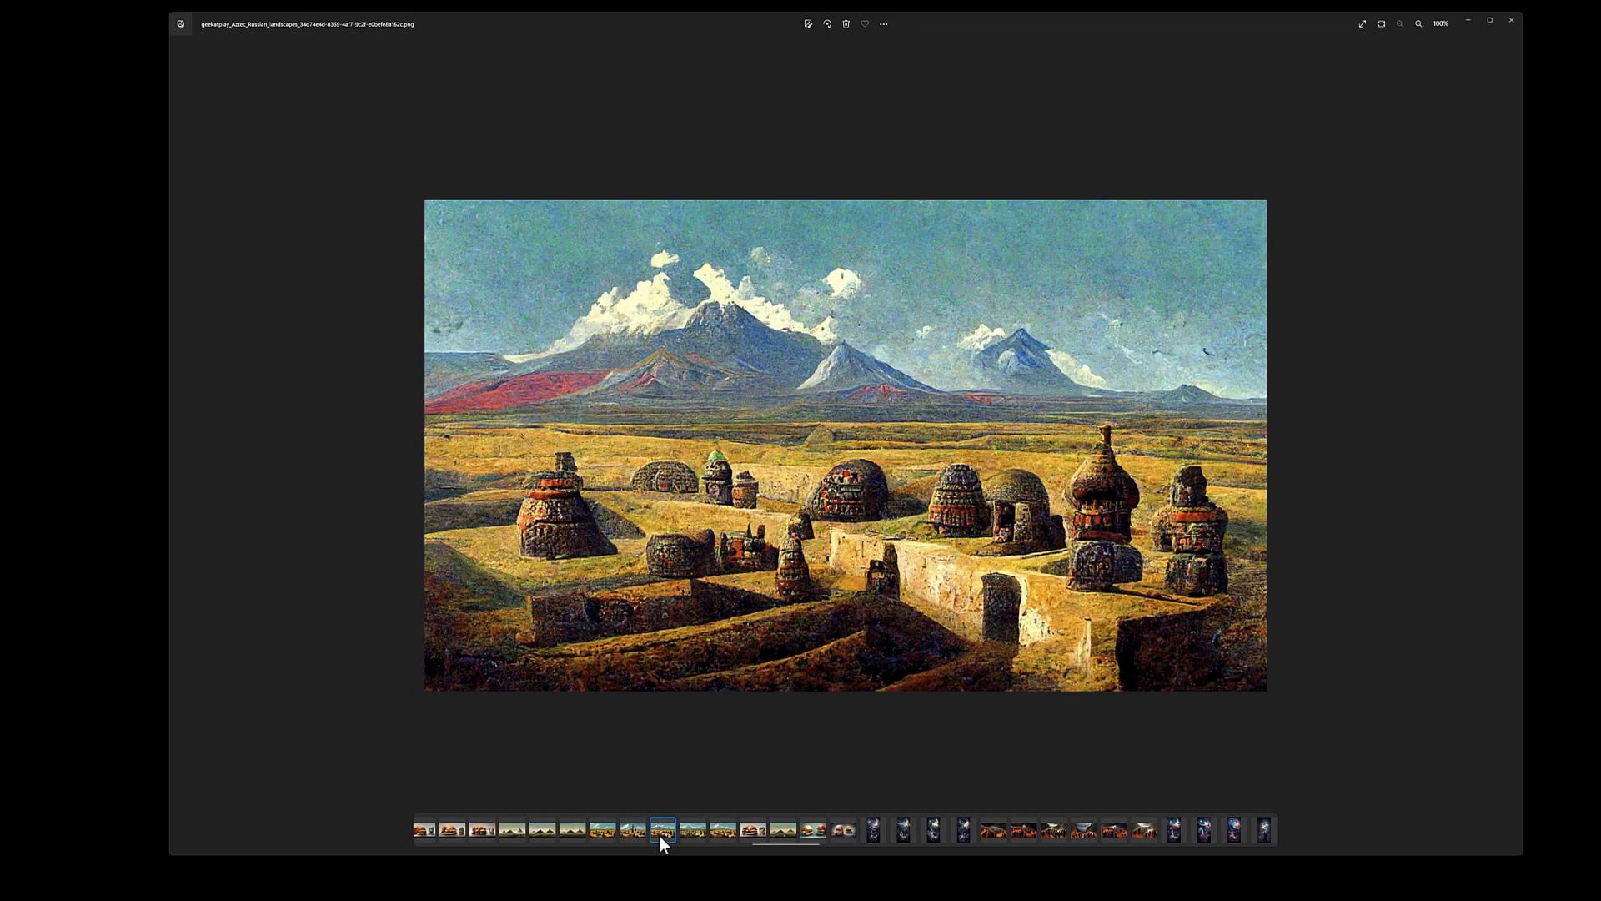
click(692, 832)
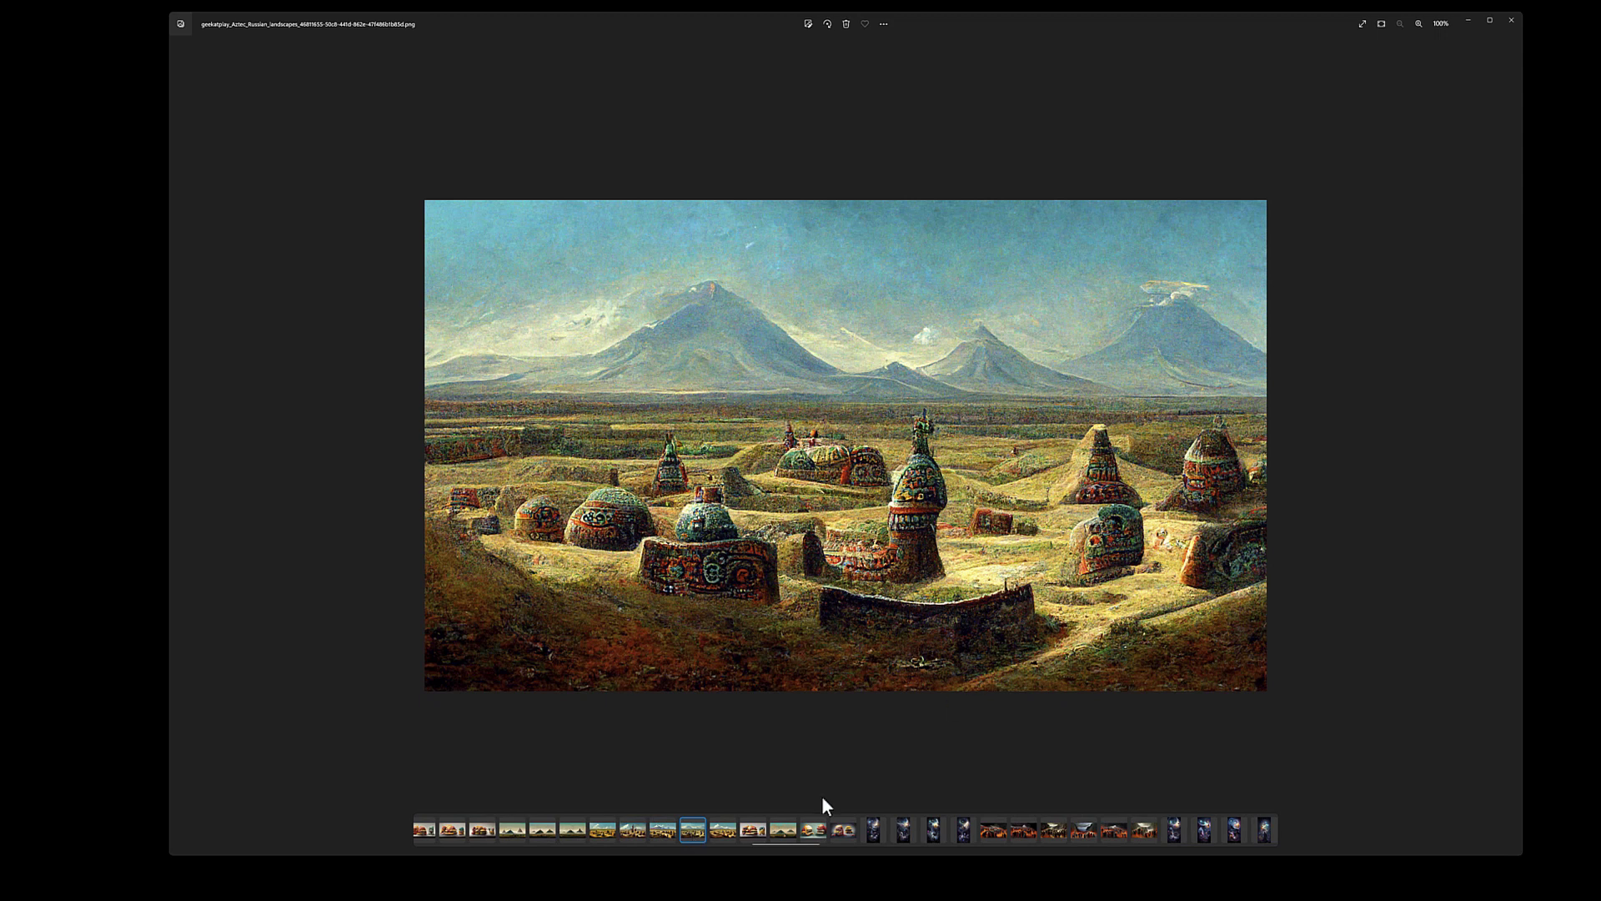
click(723, 832)
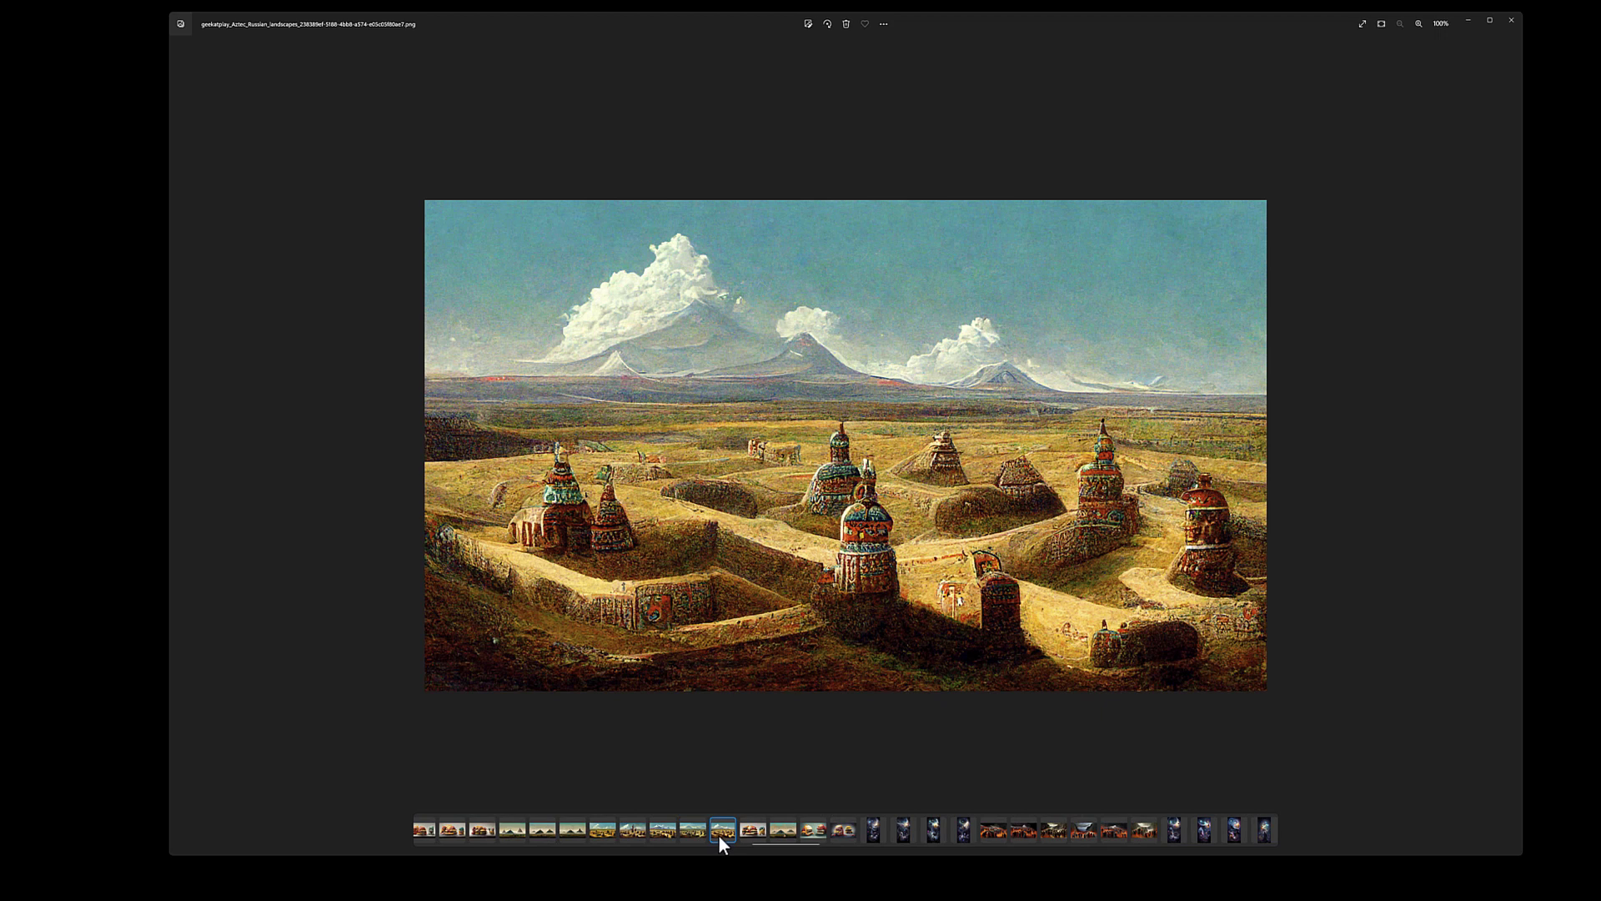
Step: View two dark universe of magic paintings and five versions of the crowd walking toward the cliff
click(873, 832)
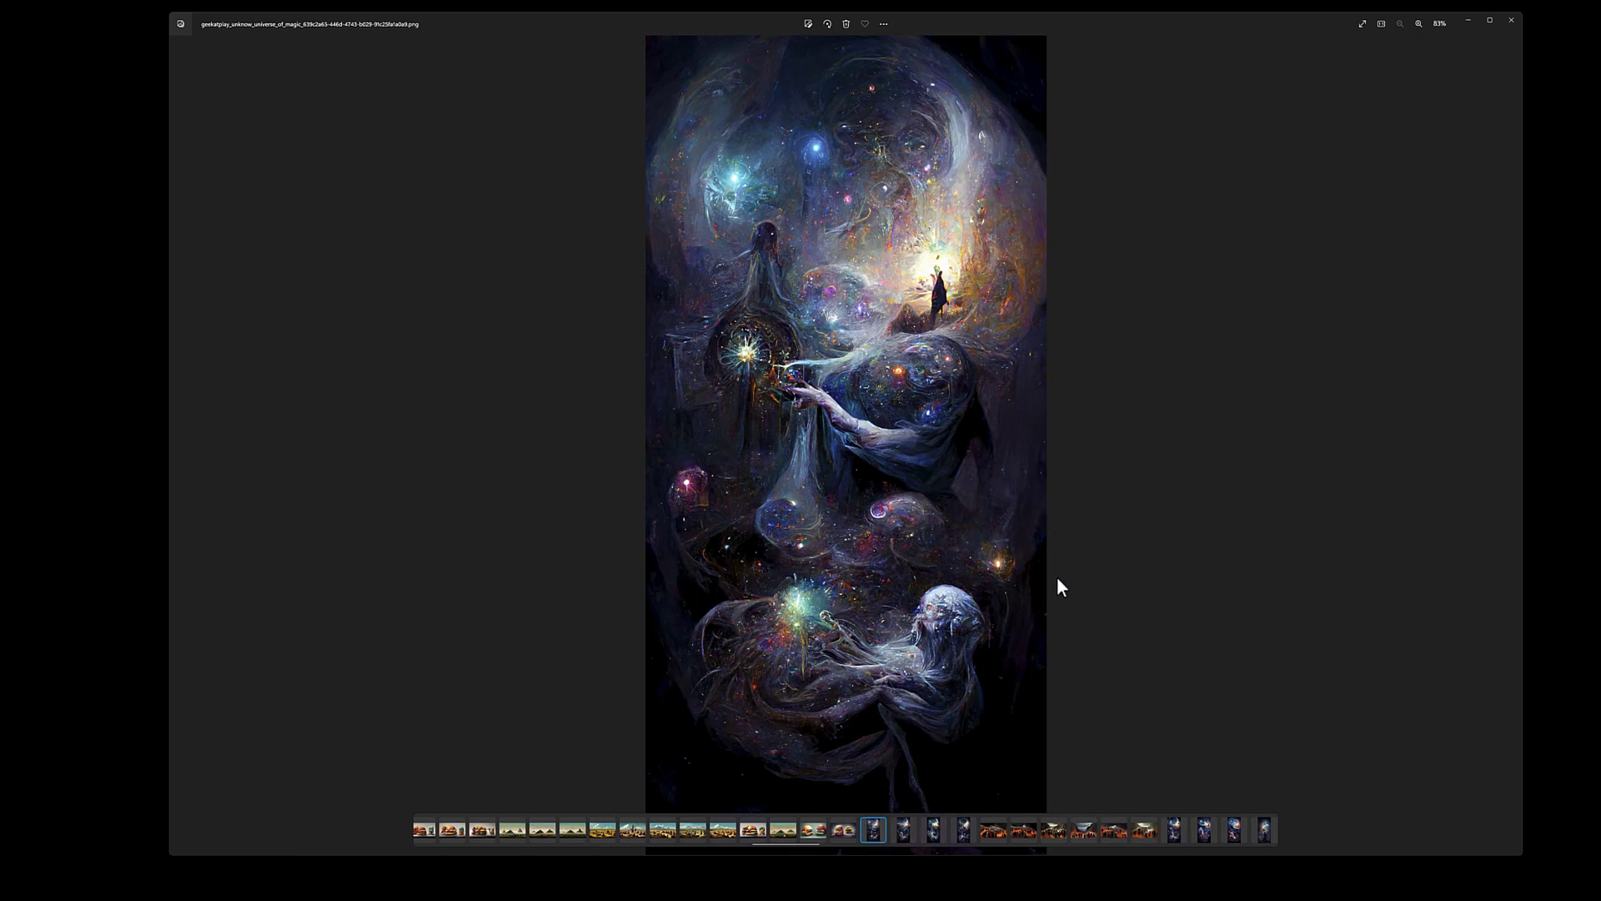
click(903, 838)
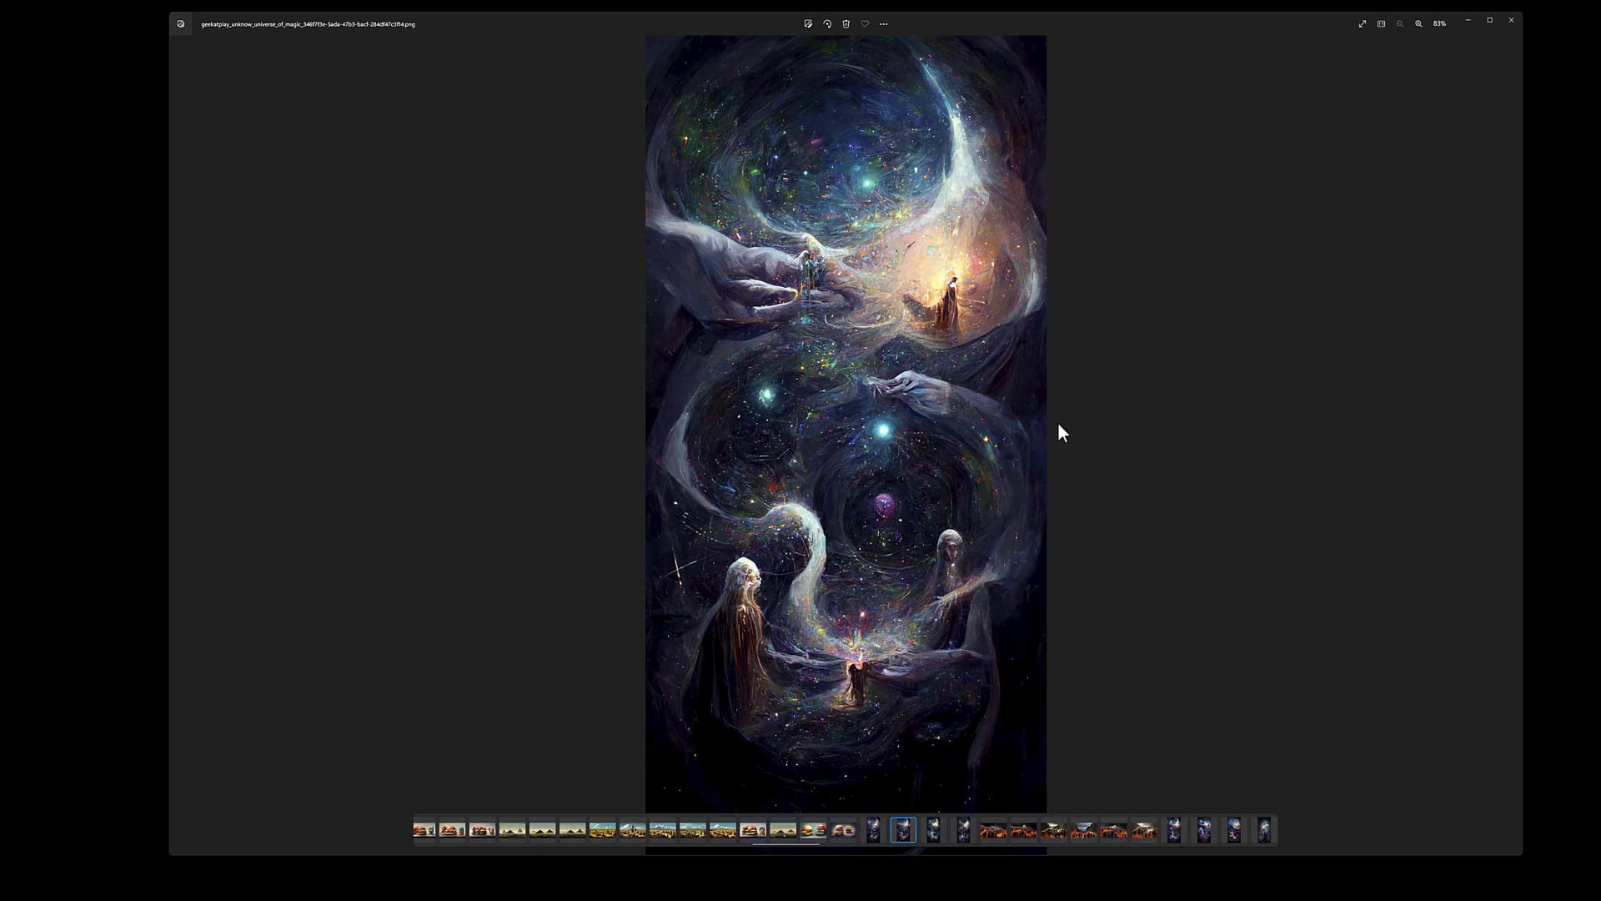
click(992, 834)
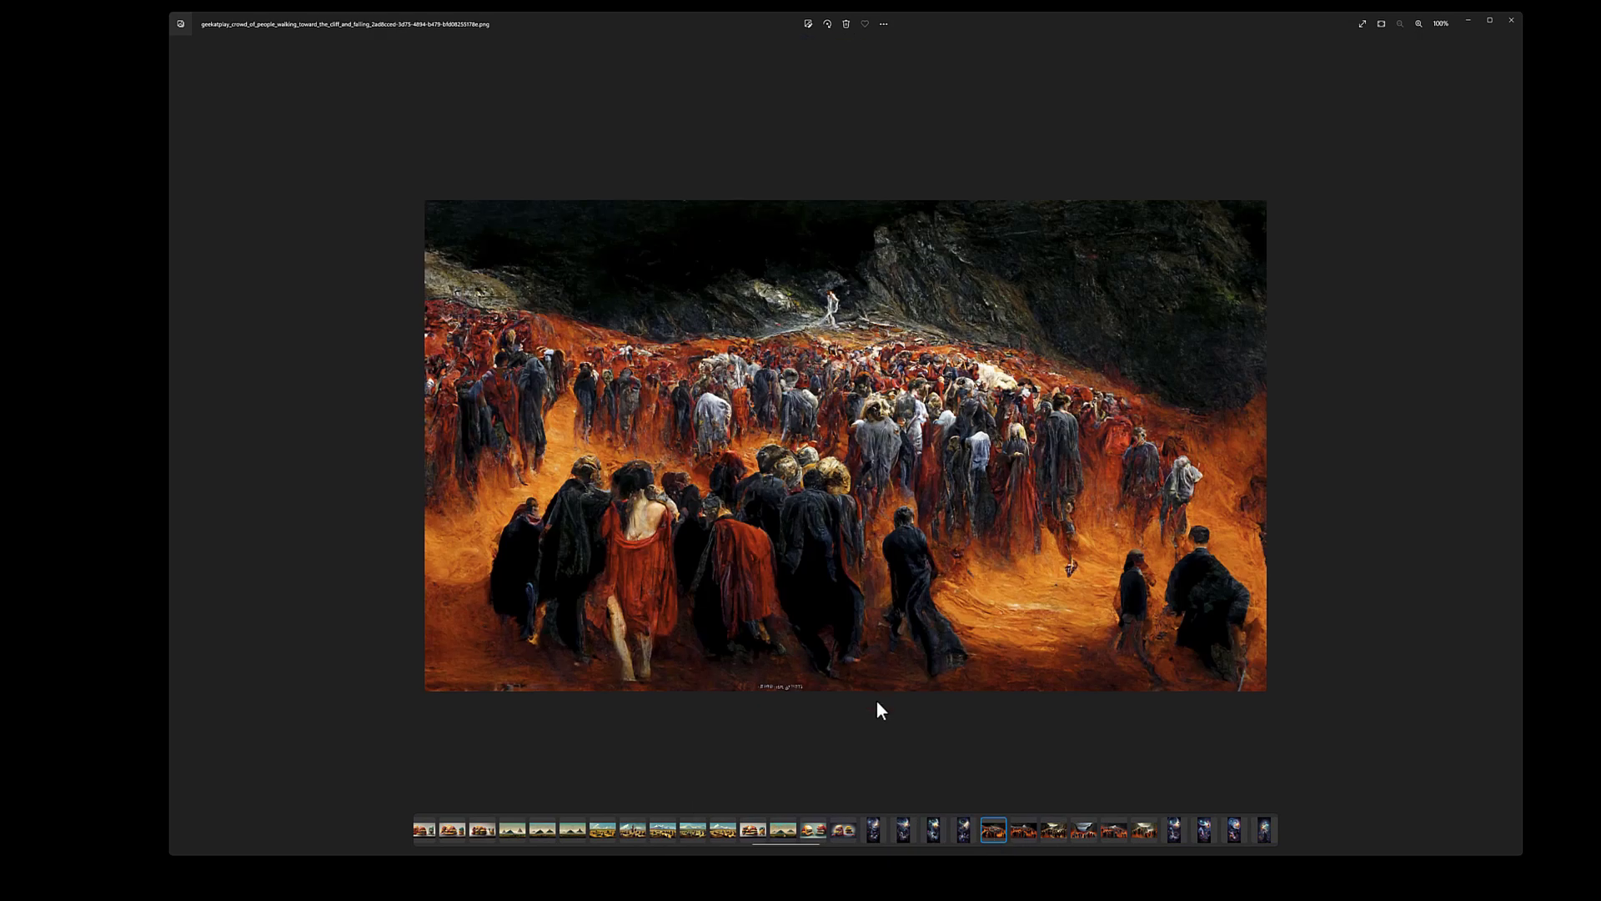
click(1016, 837)
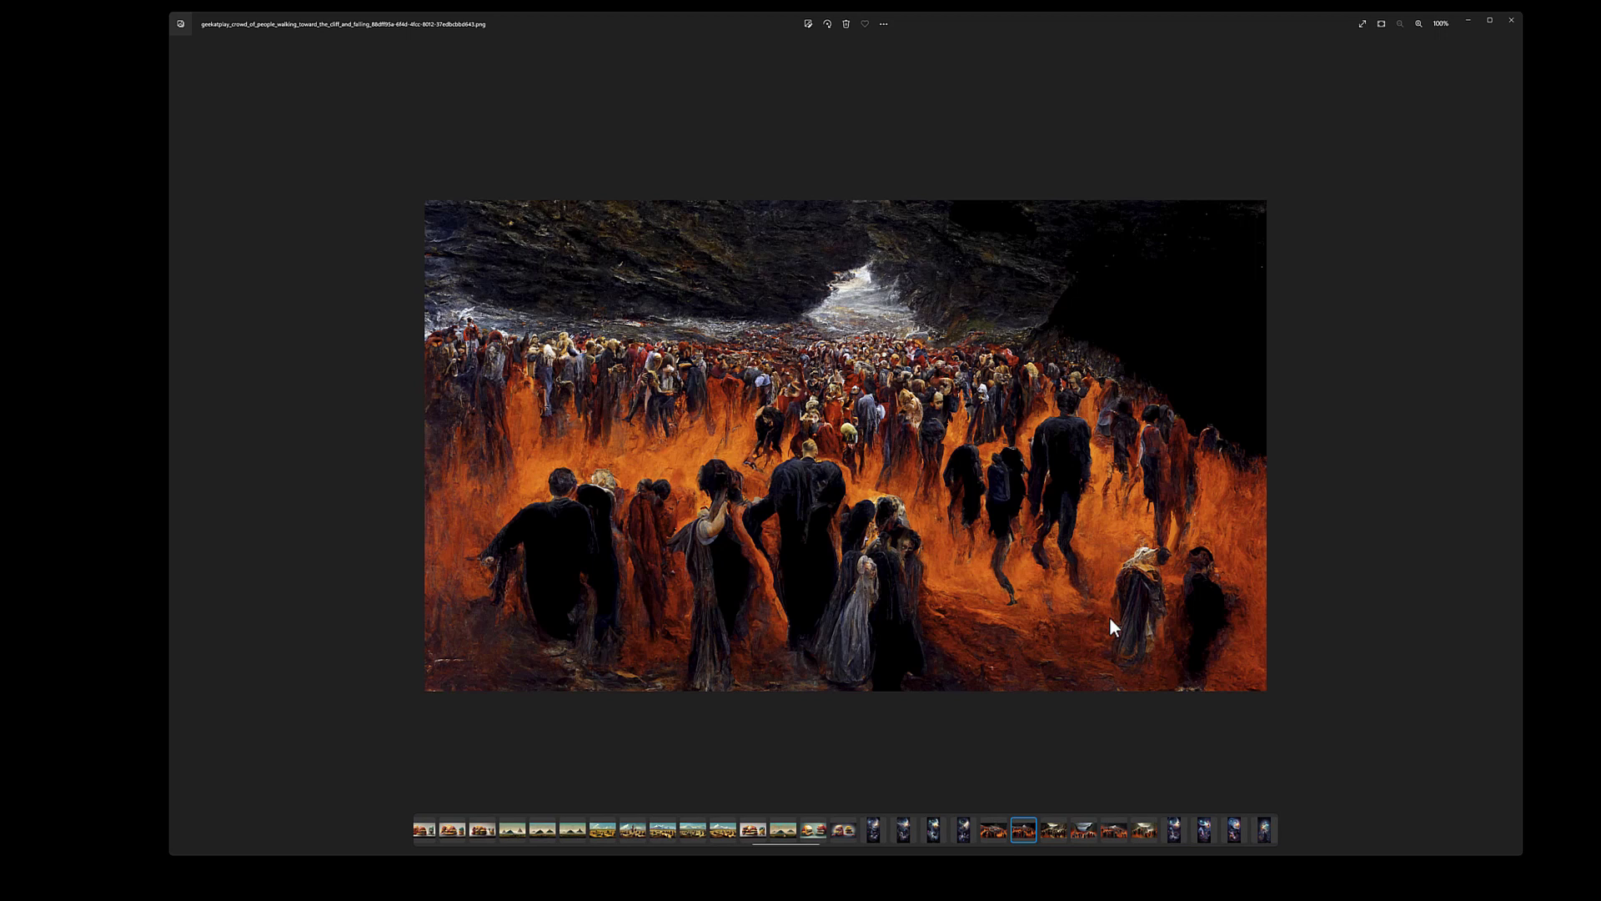
click(1048, 833)
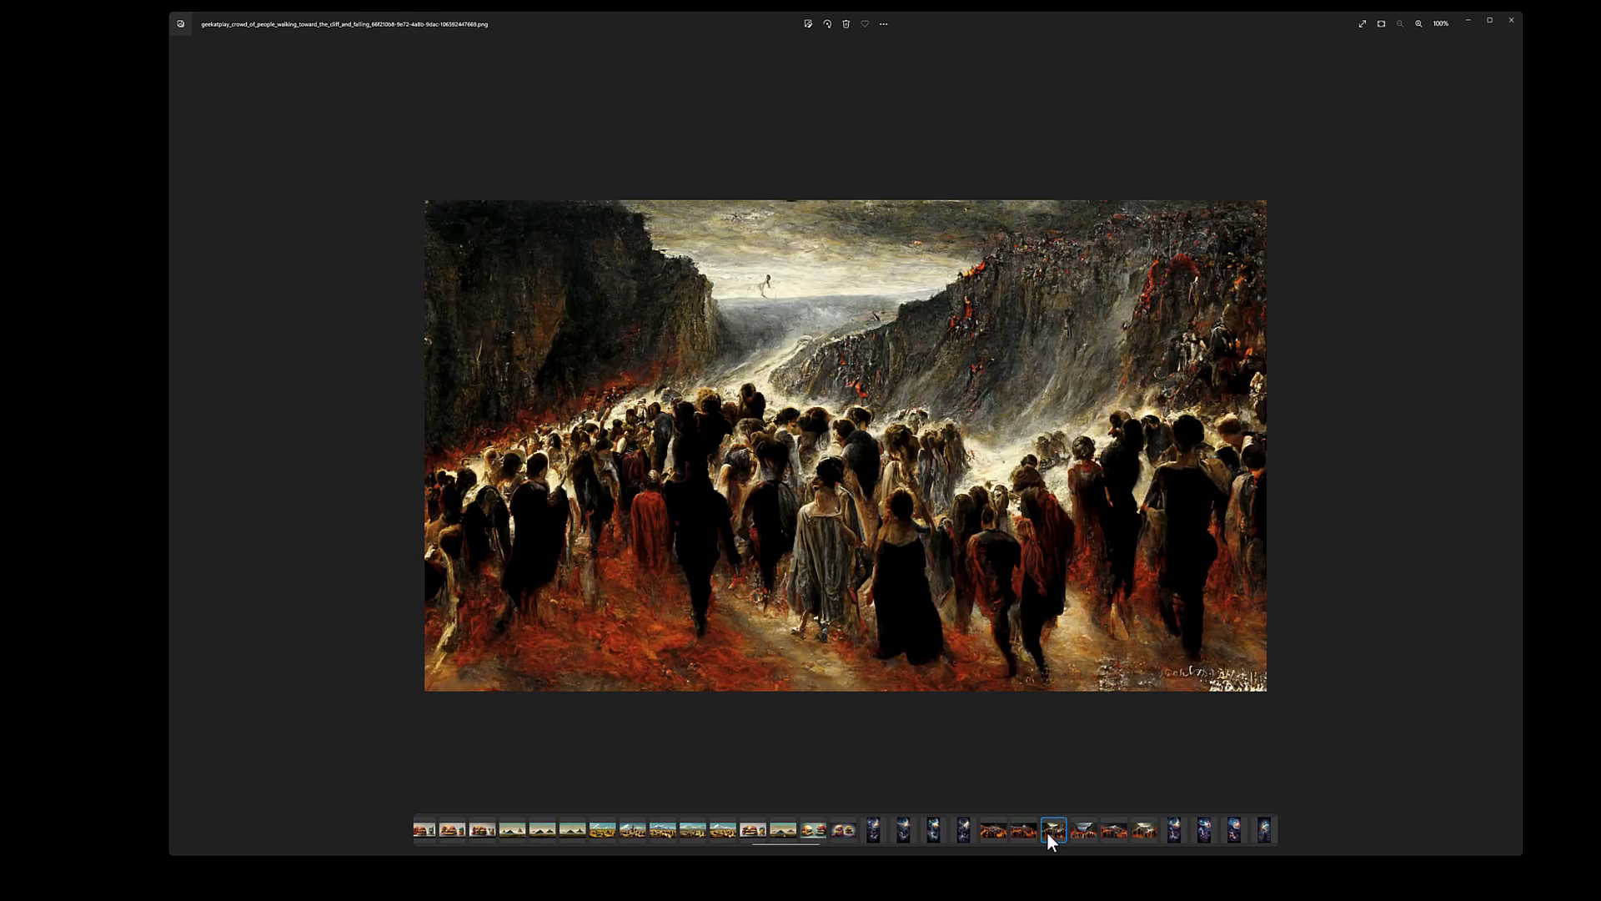
click(1085, 835)
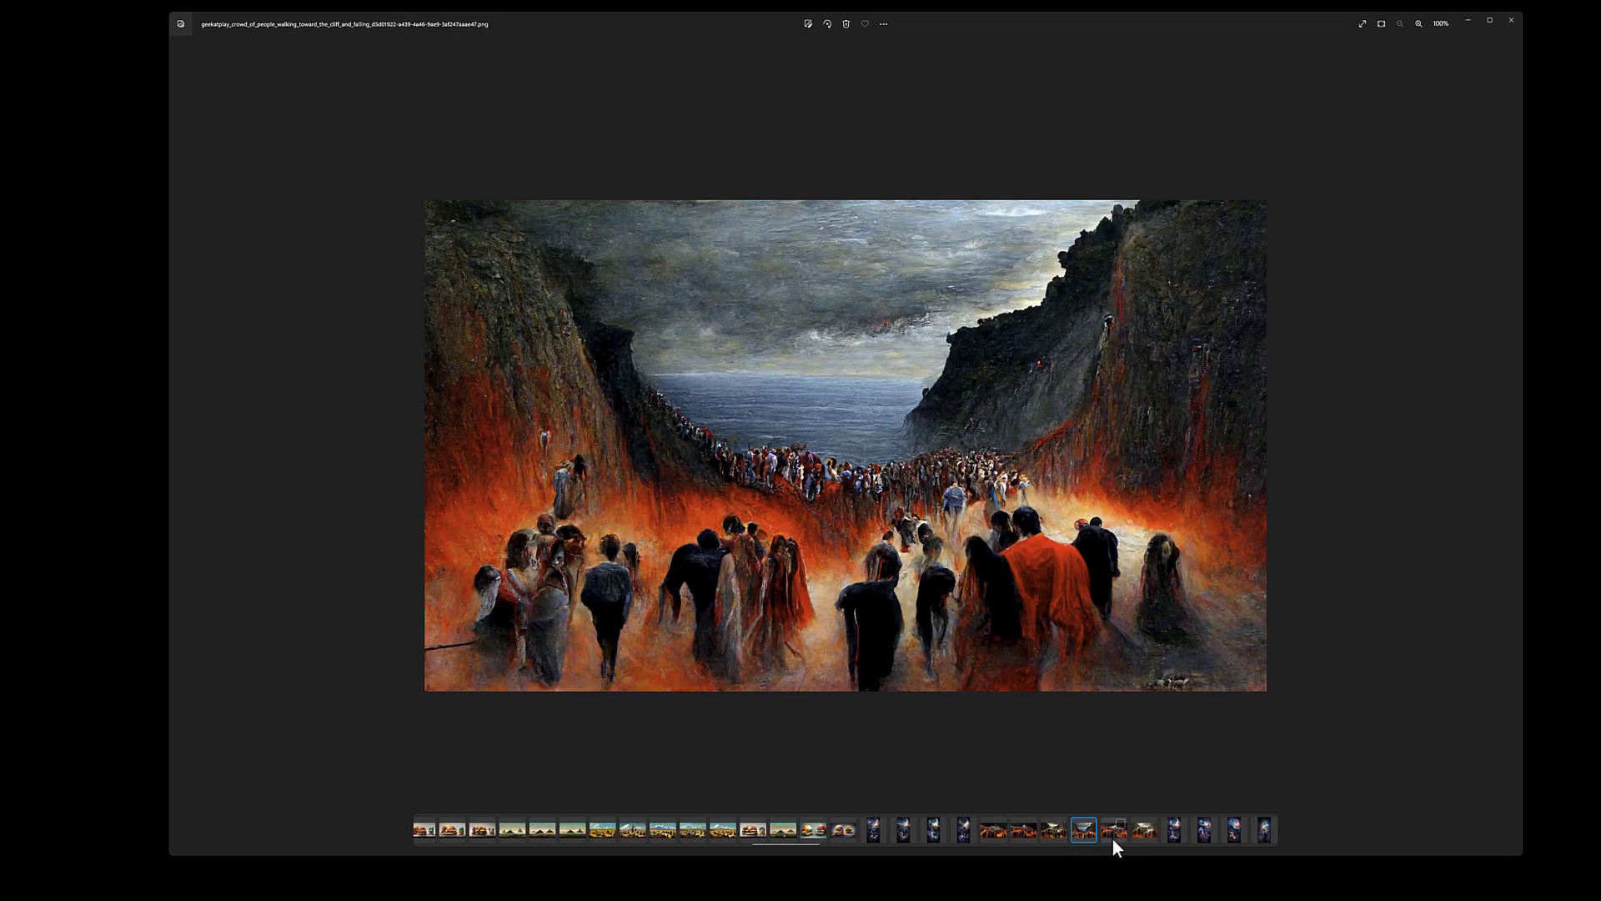
click(1113, 839)
Step: View a universe of magic image with a glowing waterfall, the rococo ballroom, and an alien planet landscape
drag(805, 844, 864, 858)
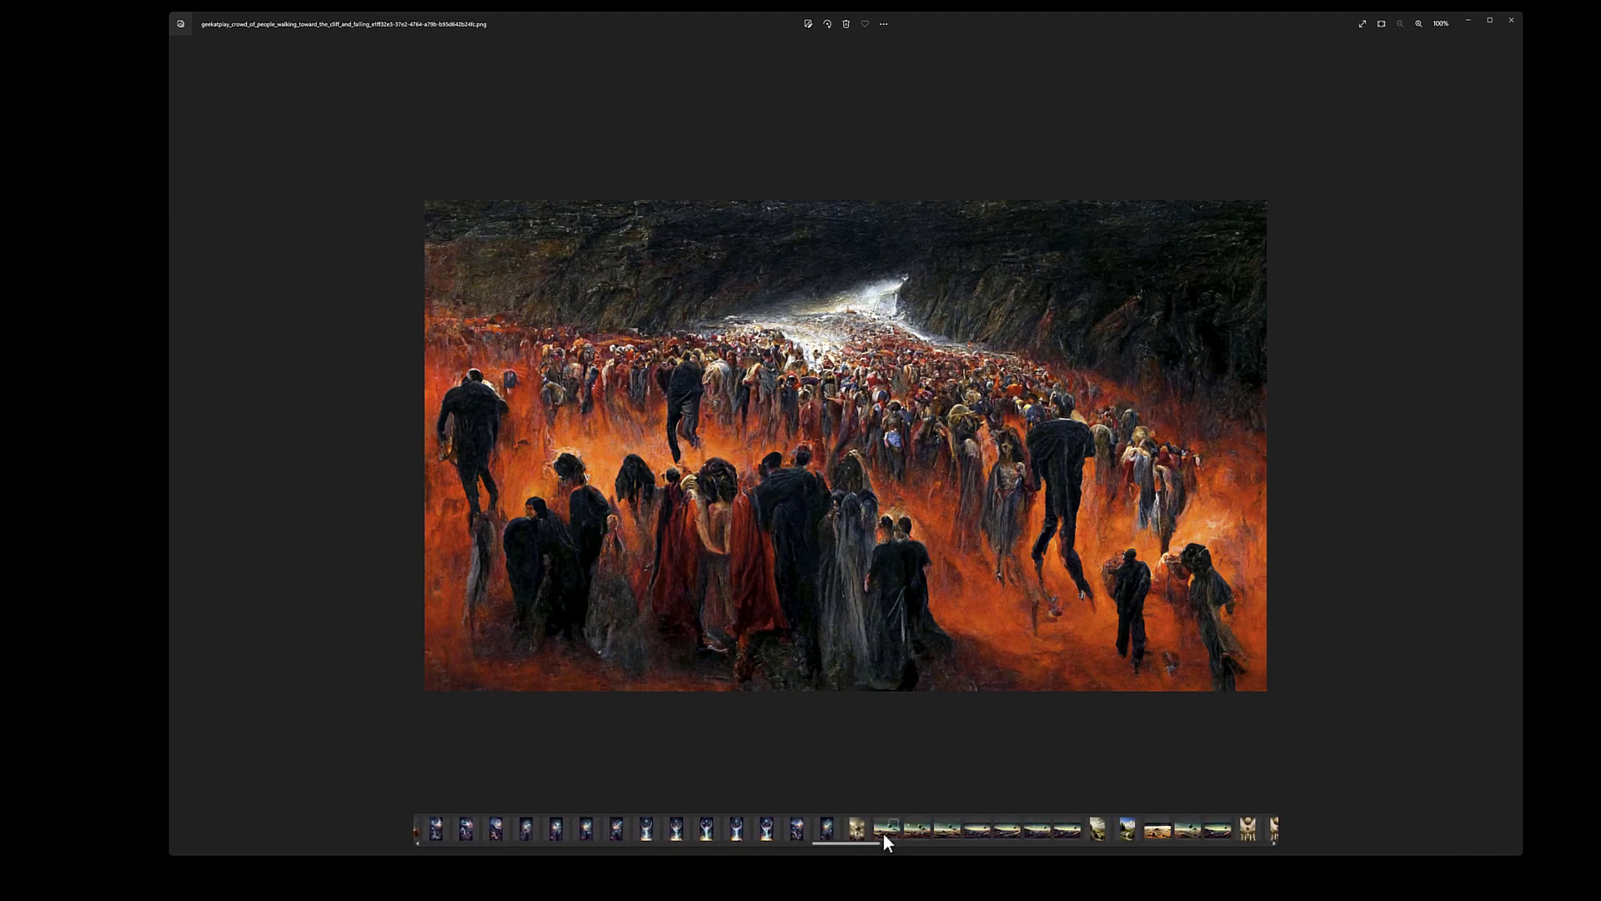
click(733, 836)
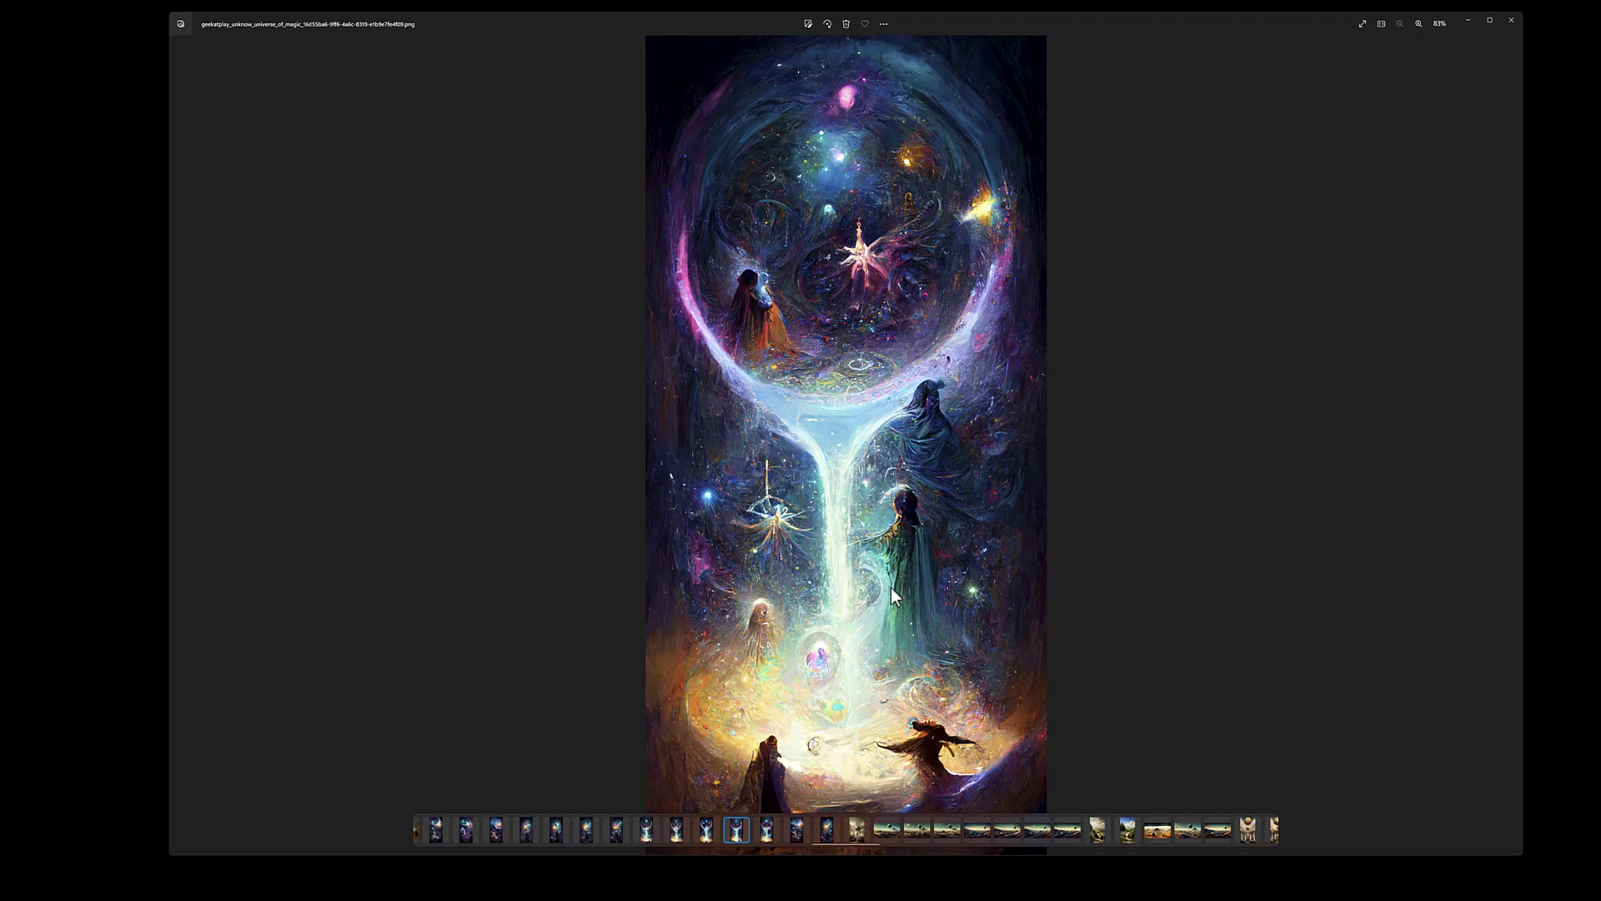
click(857, 834)
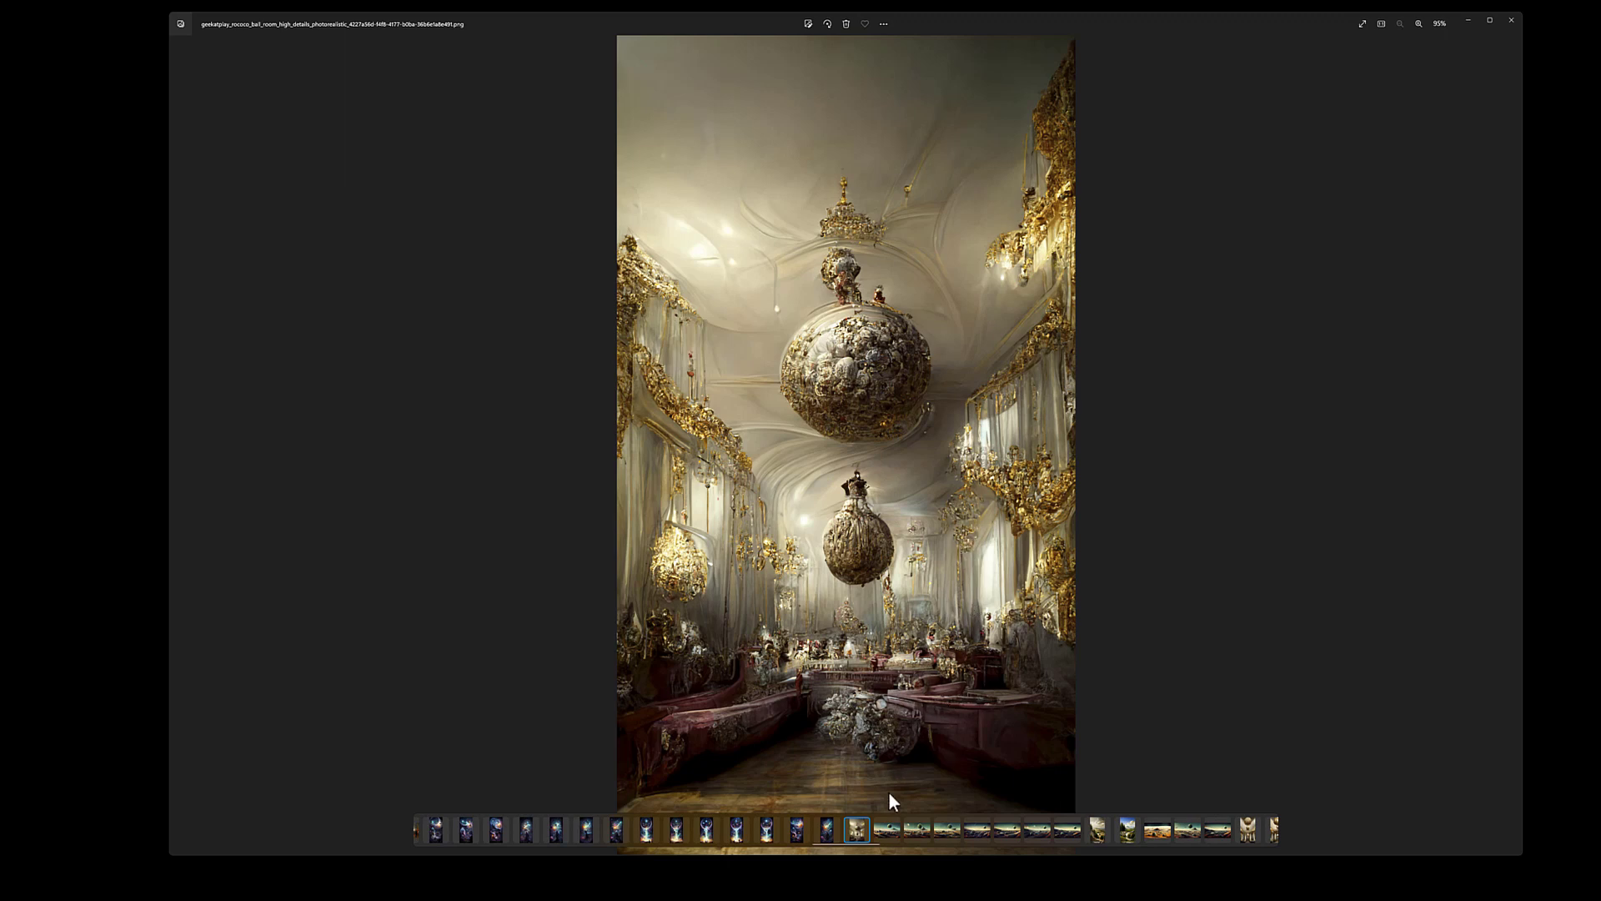
click(884, 833)
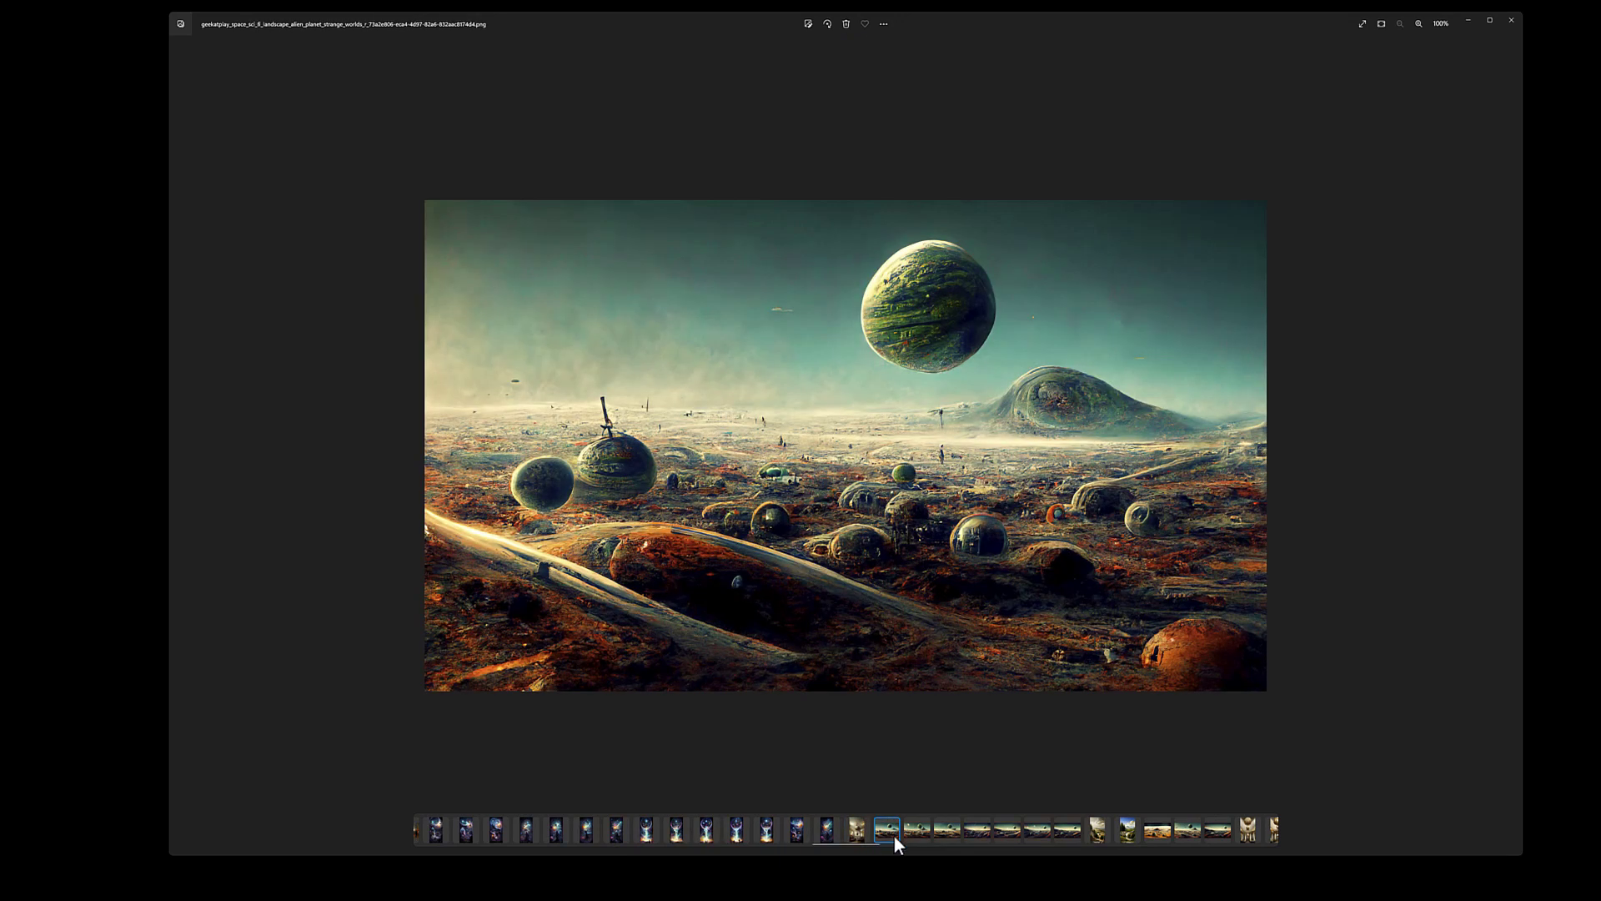
Step: View four more versions of the alien planet landscape with the large green sphere in the sky
click(944, 834)
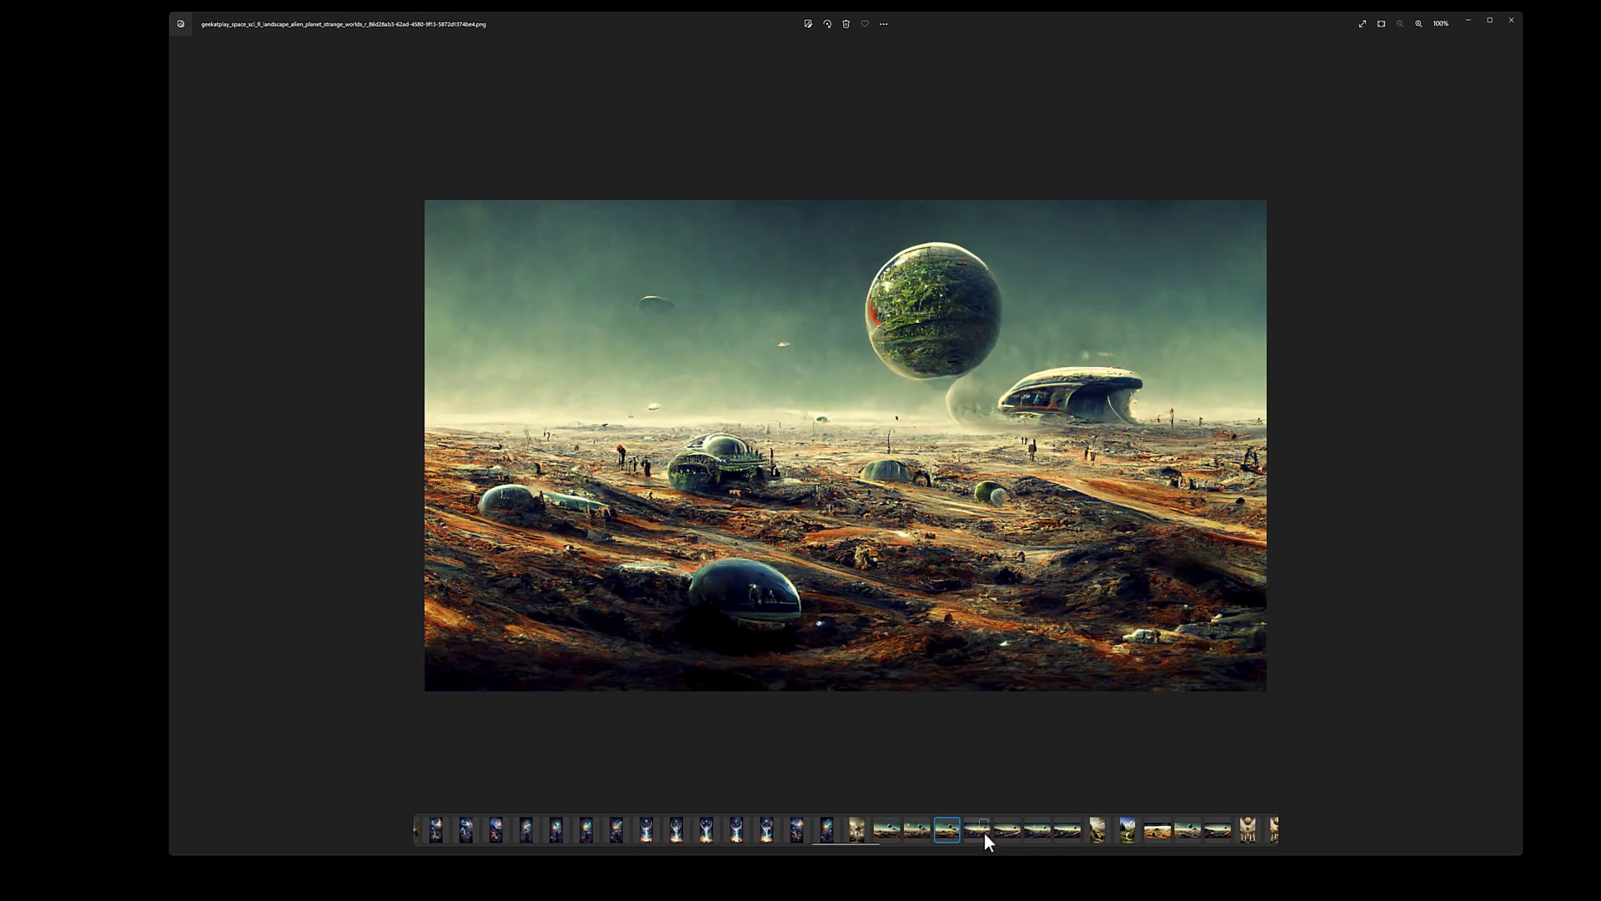
click(980, 834)
click(1009, 833)
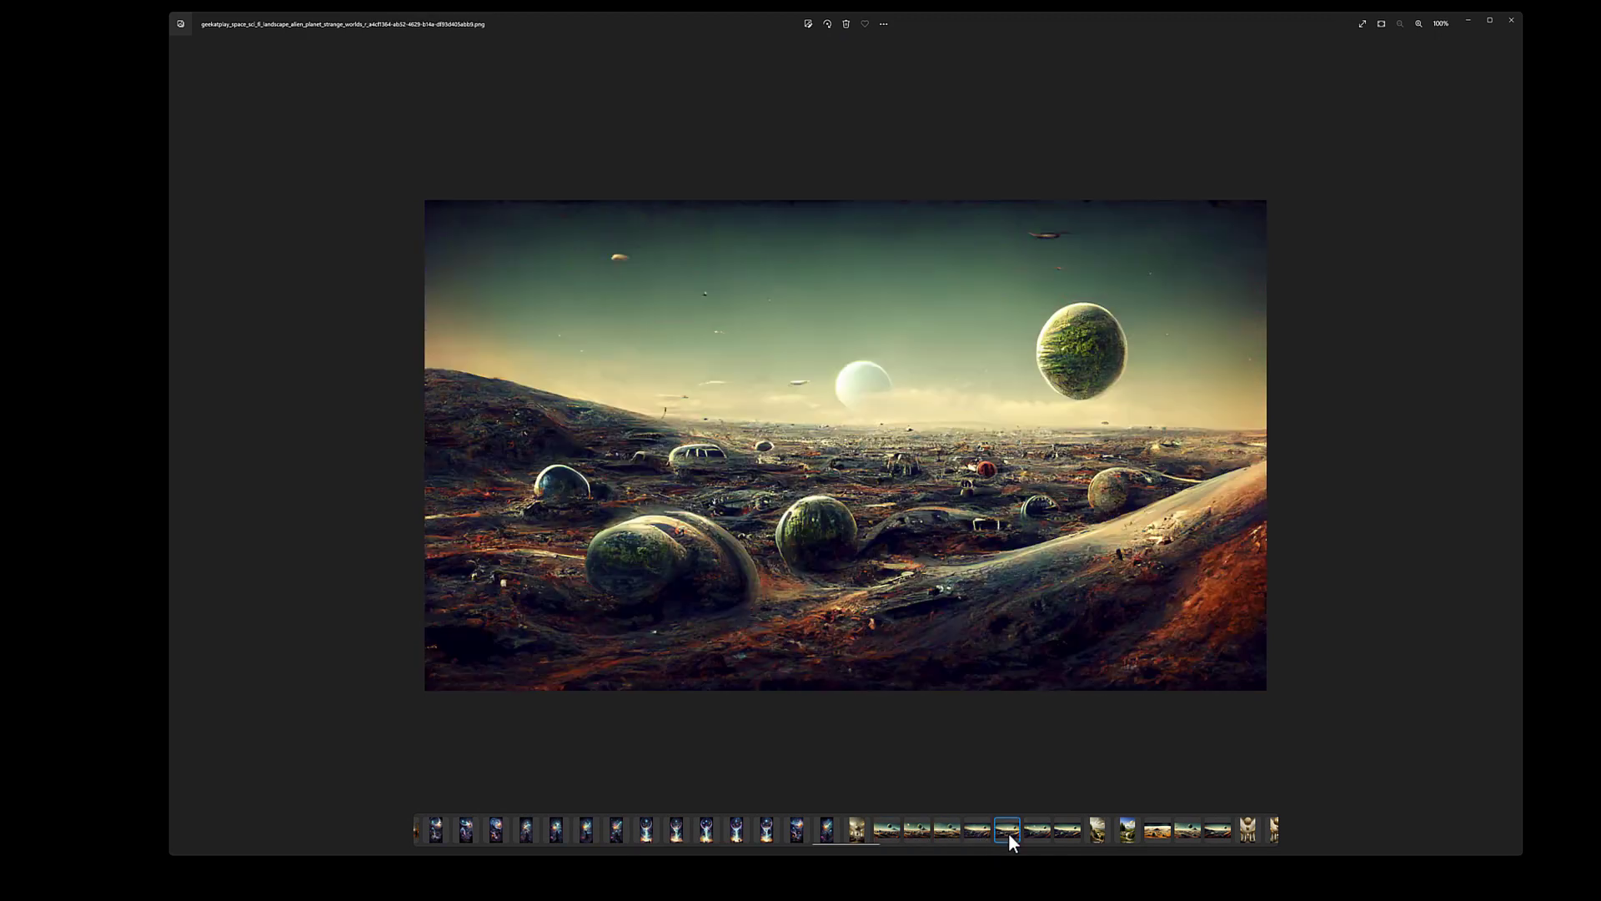
click(1061, 834)
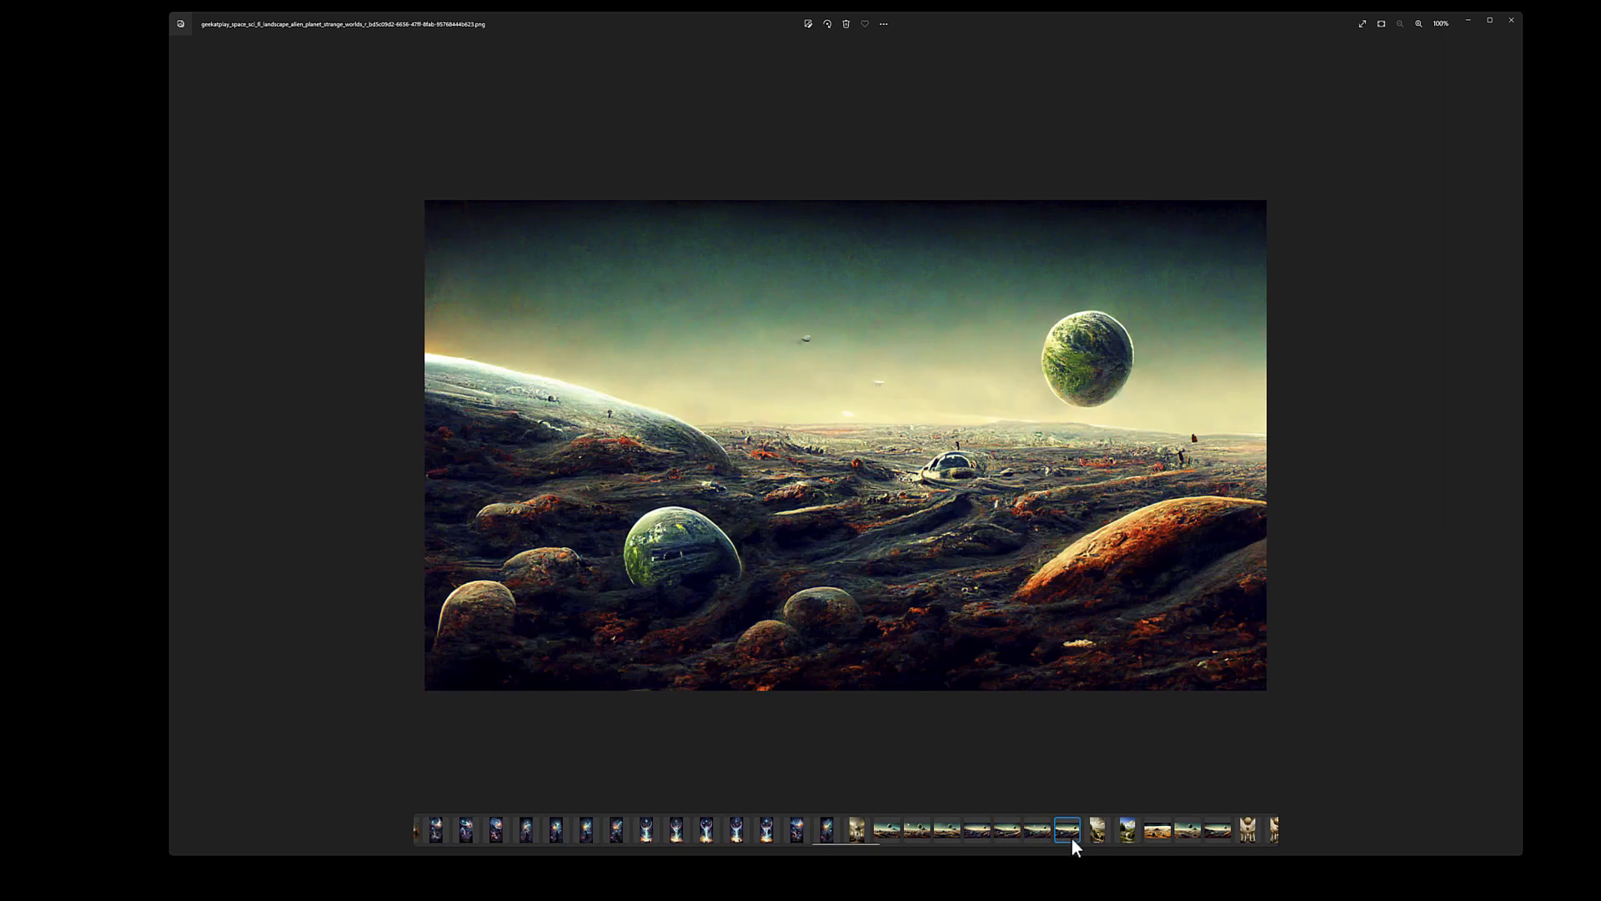
Step: View the two baroque classical landscape paintings in portrait format
click(1096, 834)
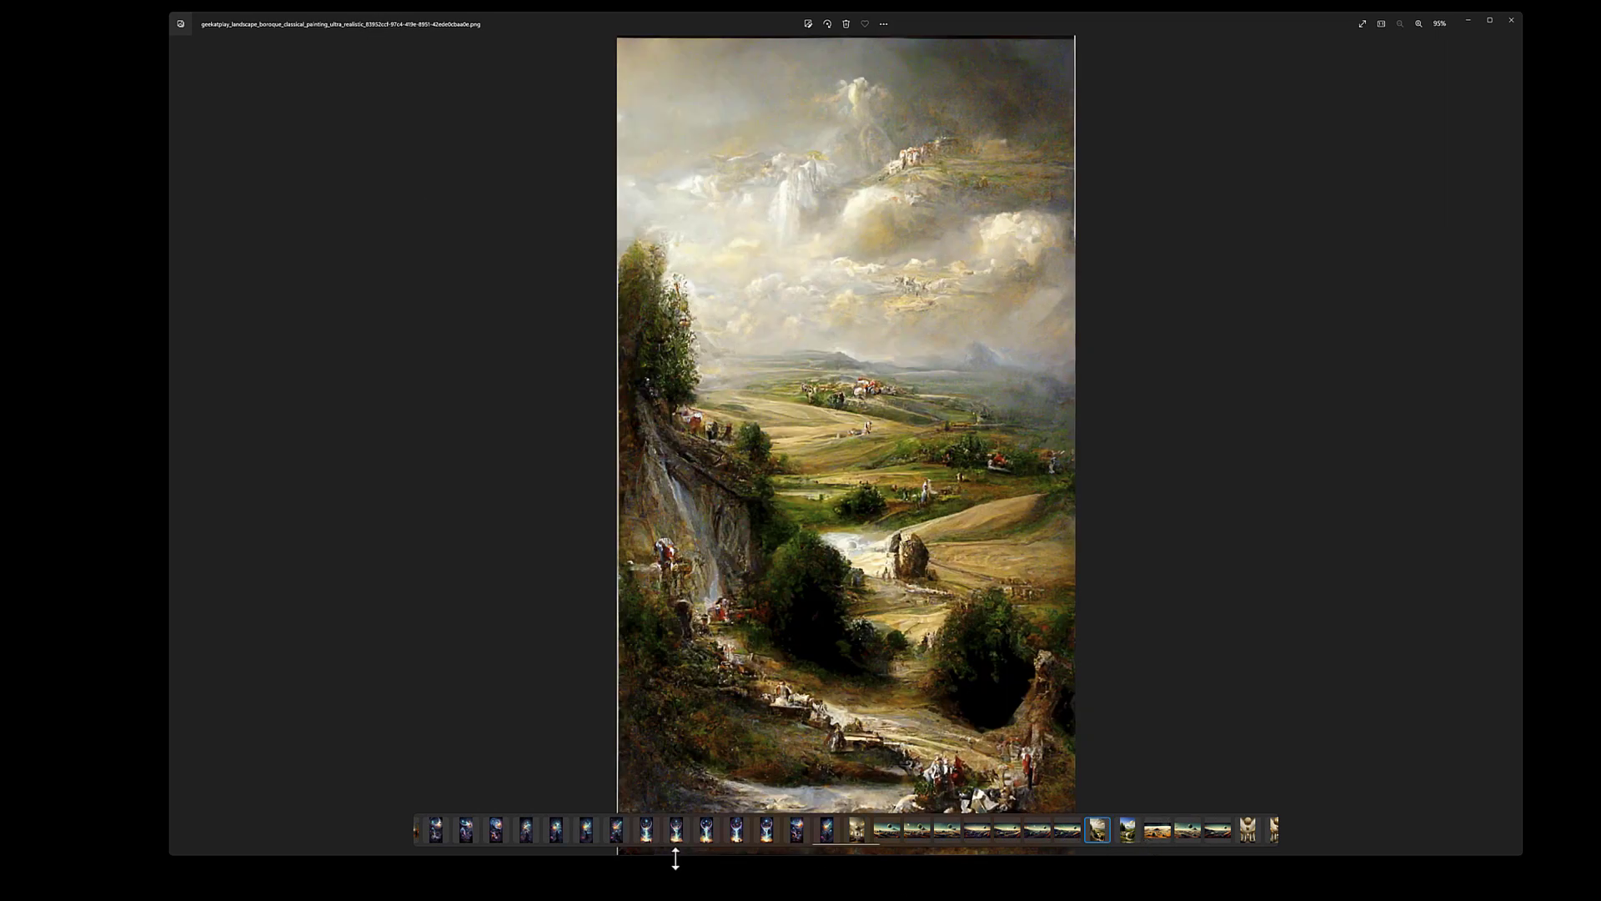
drag(863, 842, 893, 844)
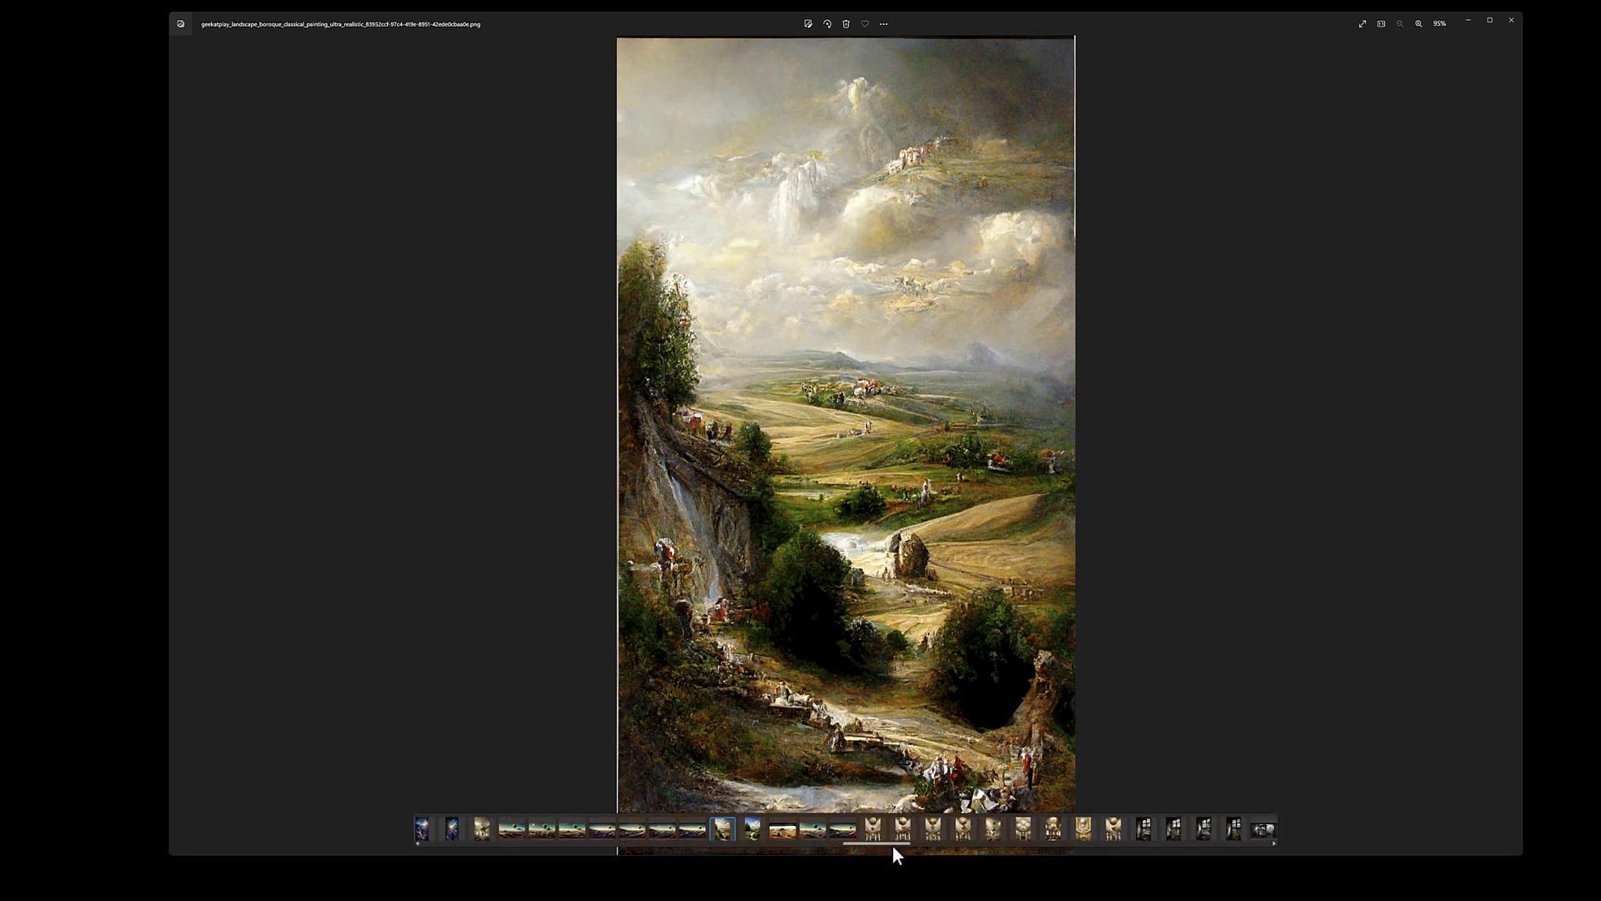
click(749, 834)
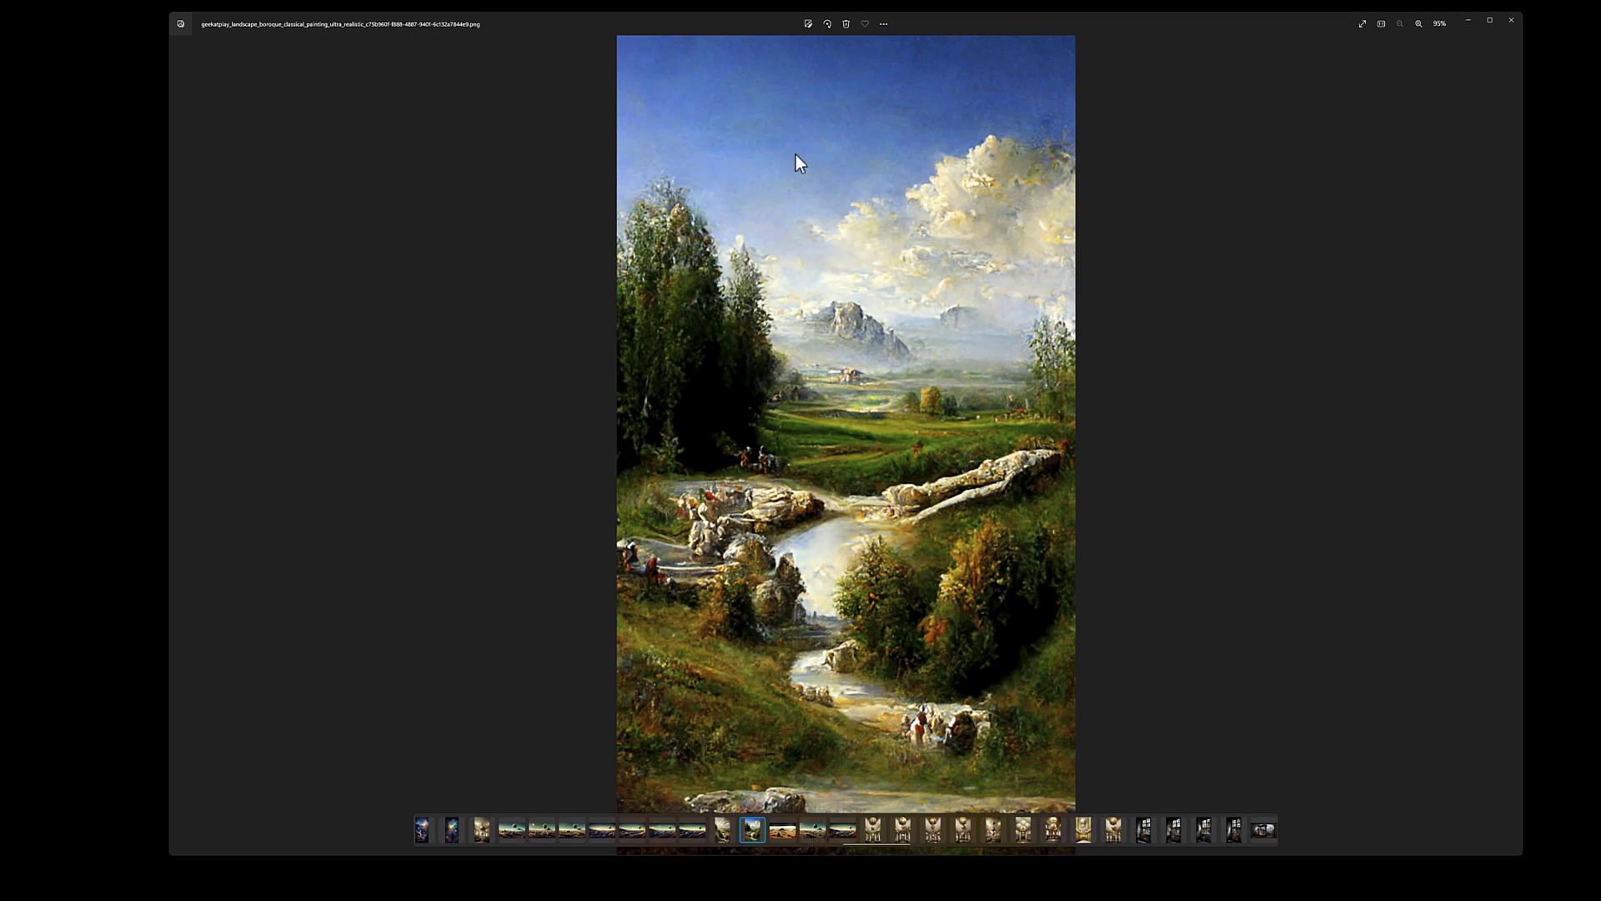
Step: View another alien planet landscape and the scary old house interior with cobwebs and a broken wooden cabinet
click(811, 831)
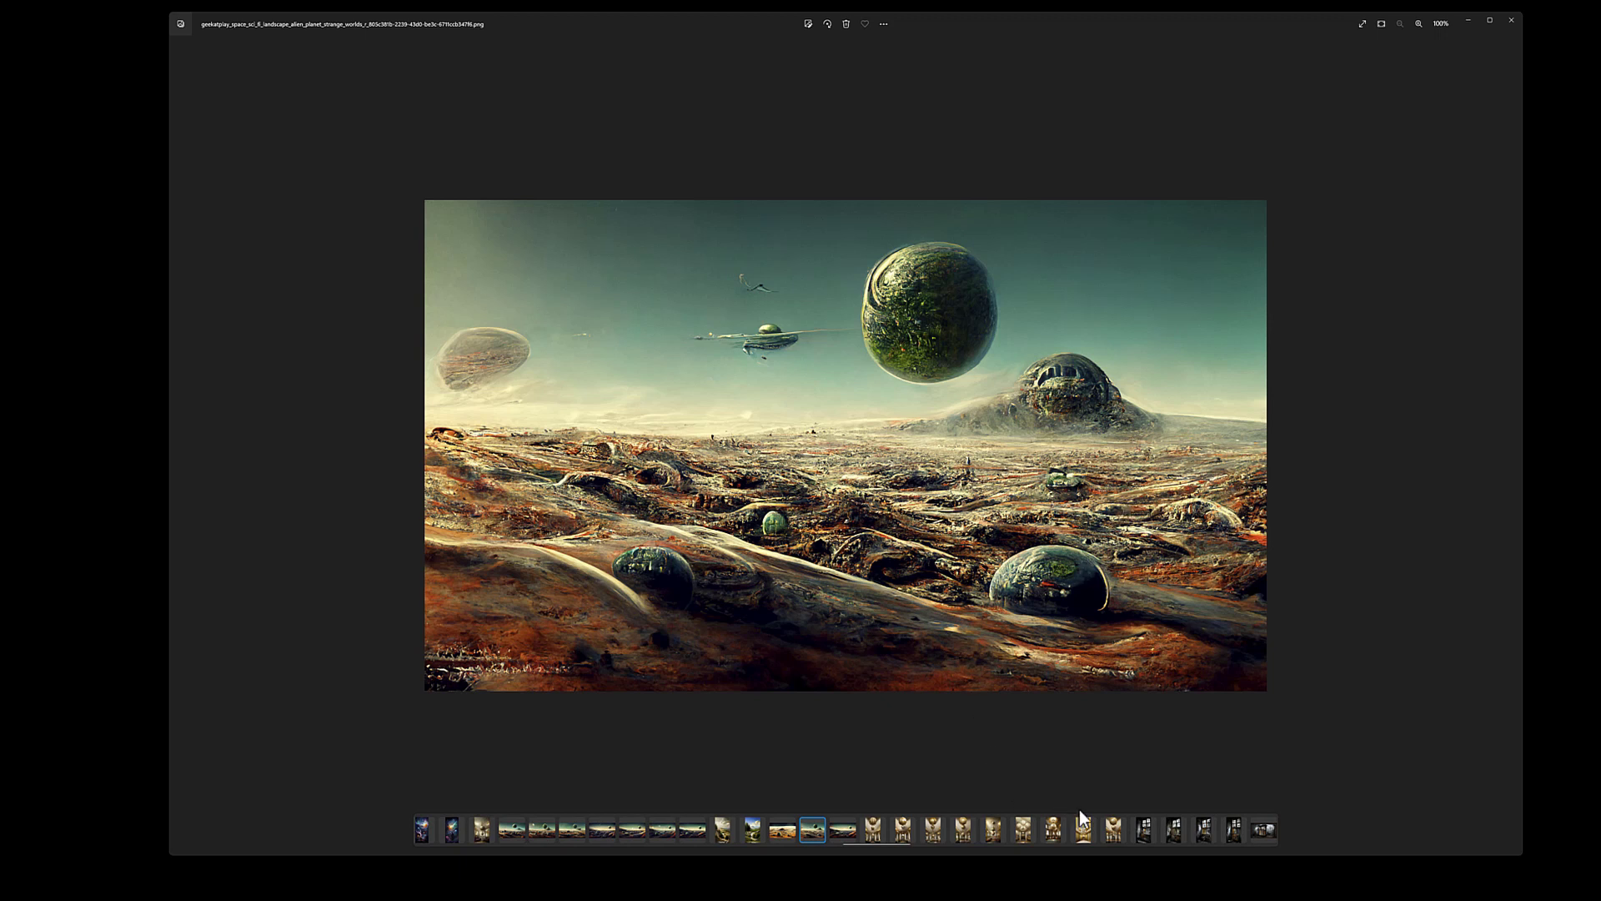
drag(885, 843, 920, 848)
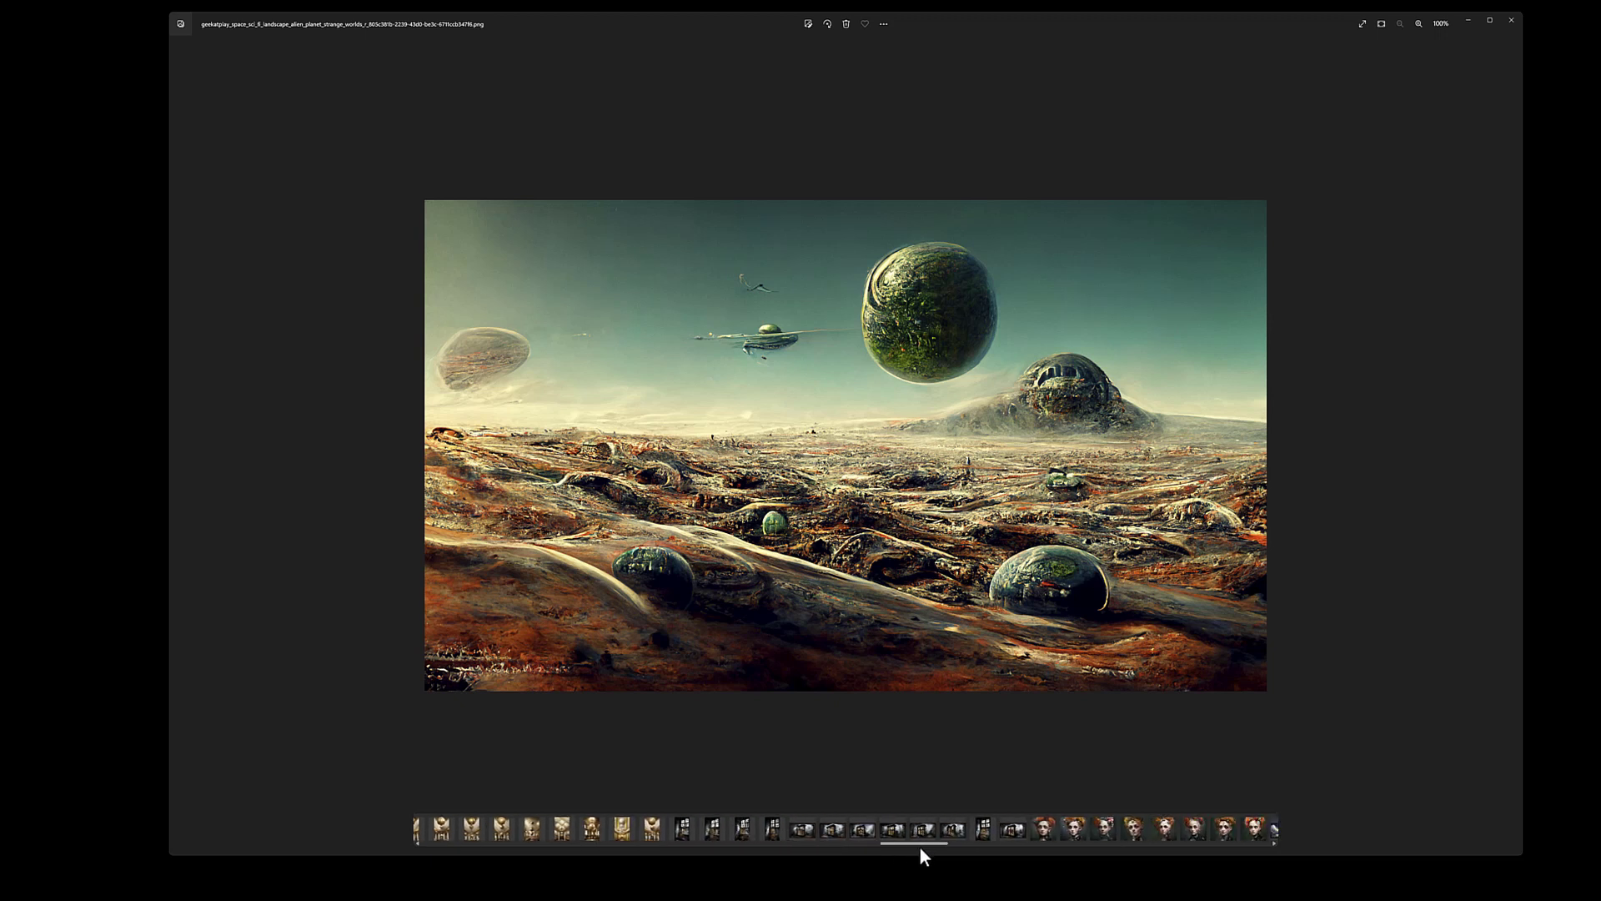
click(714, 832)
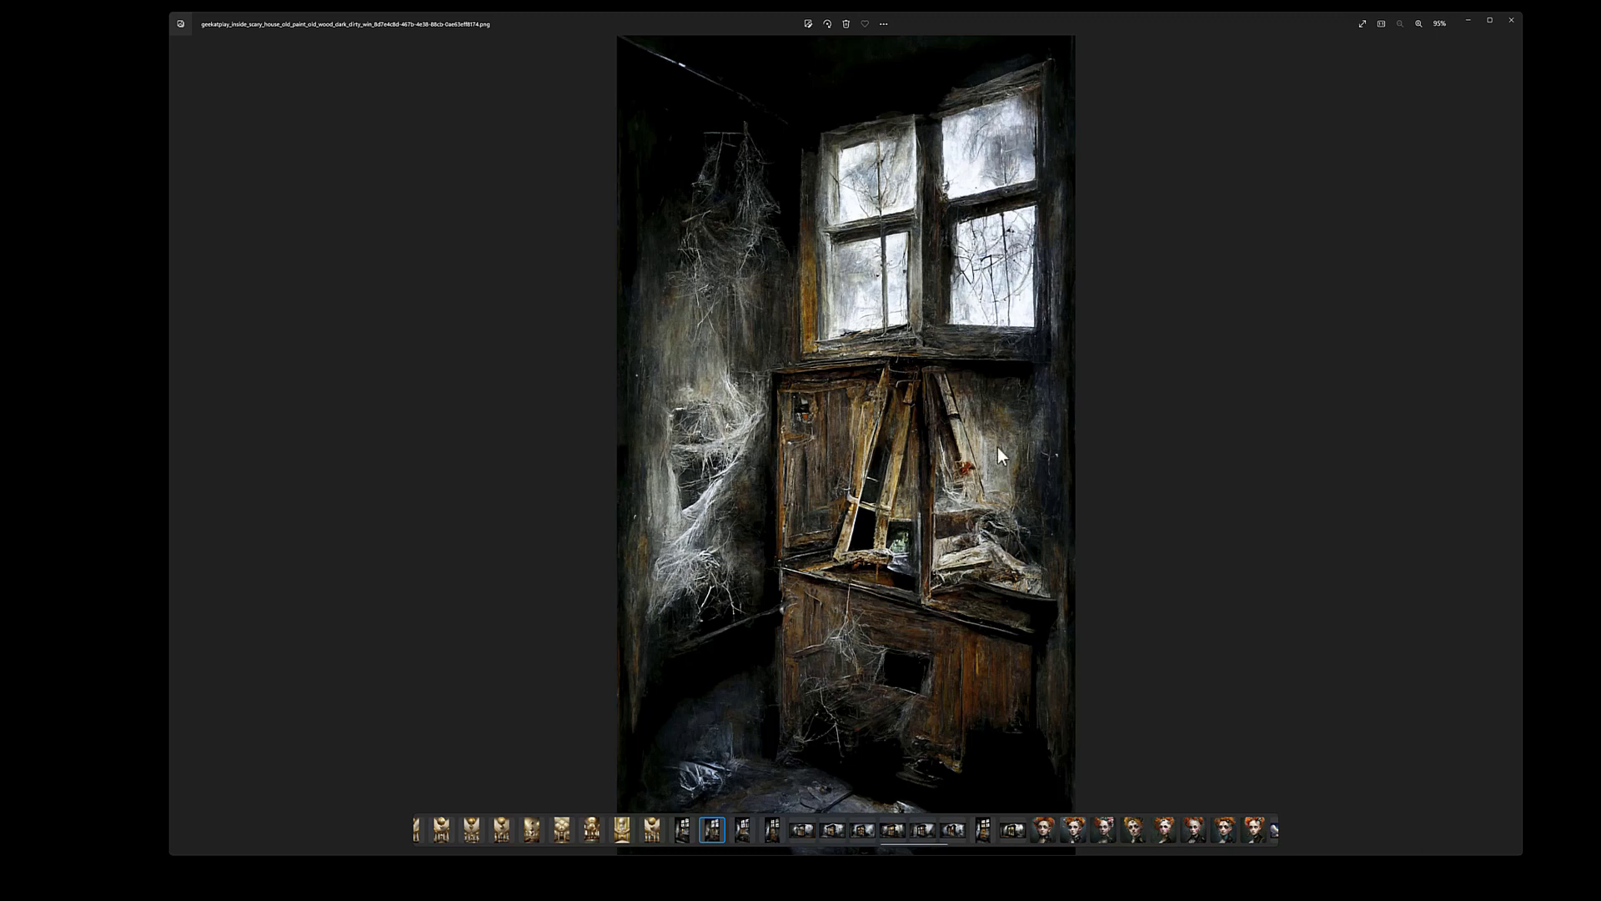
Step: Compare seven rococo punk portraits of the woman with orange hair
scroll(899, 842, down, 3)
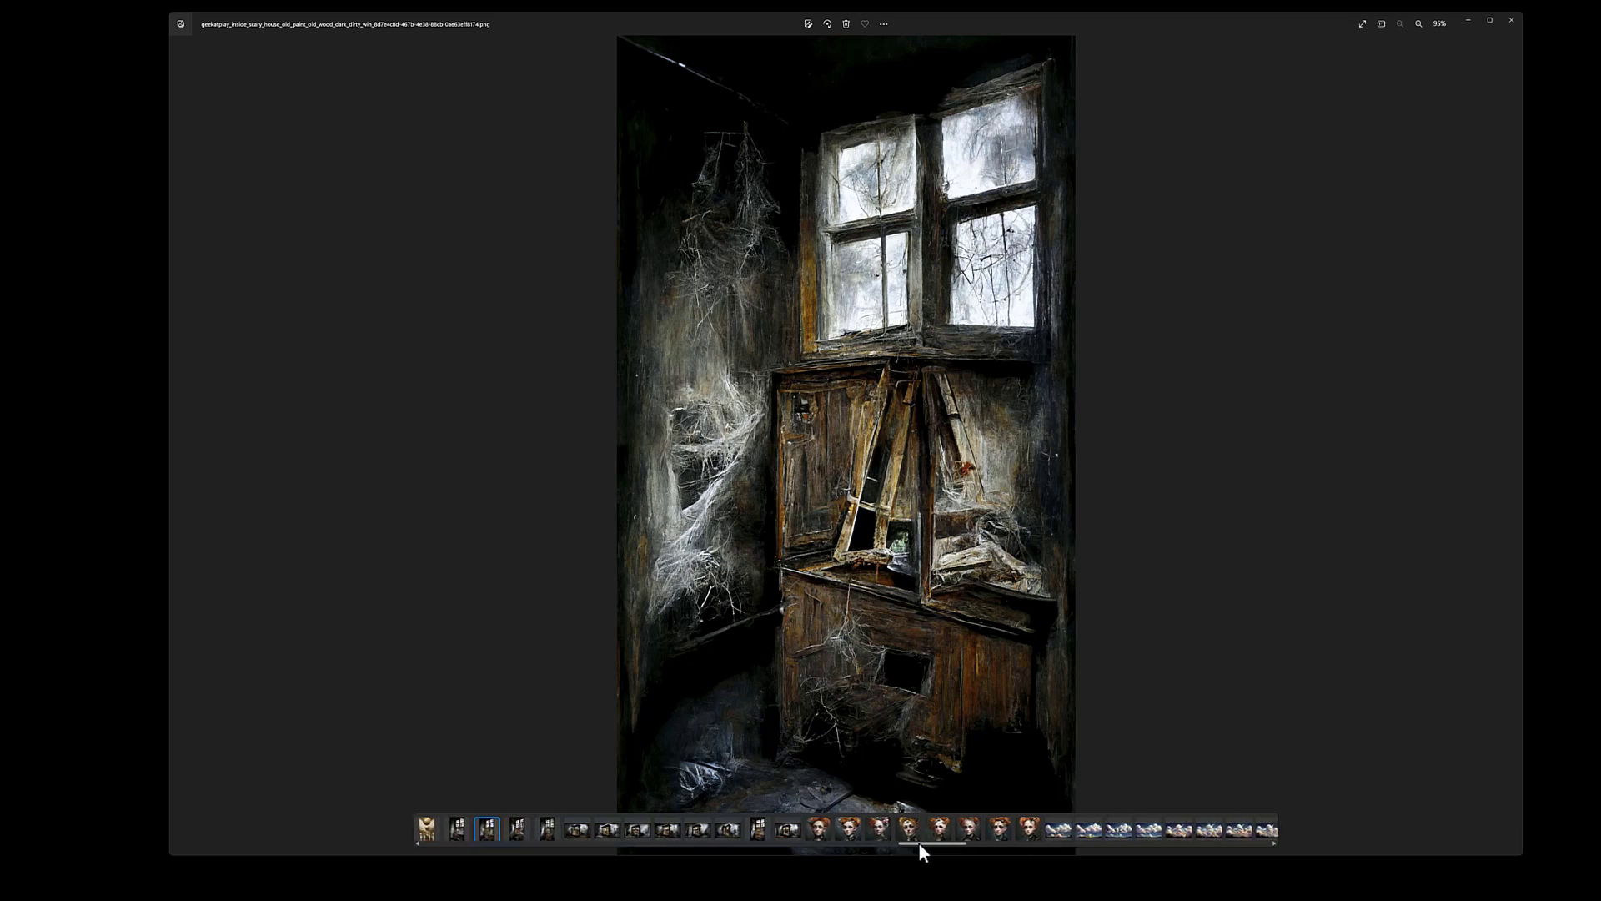
click(784, 832)
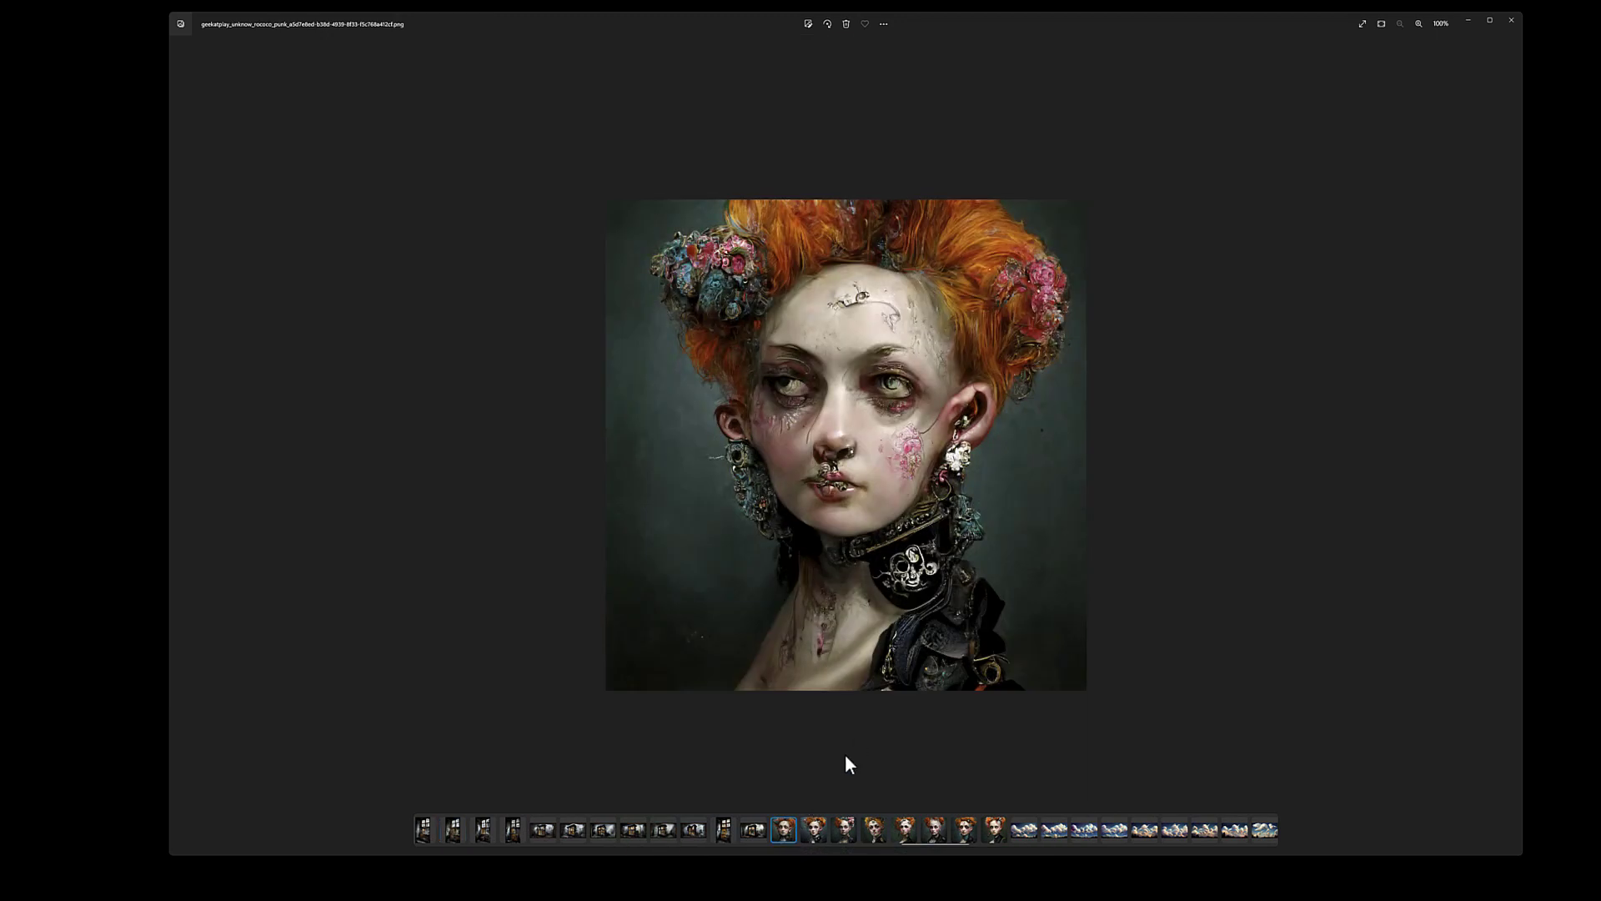
click(814, 832)
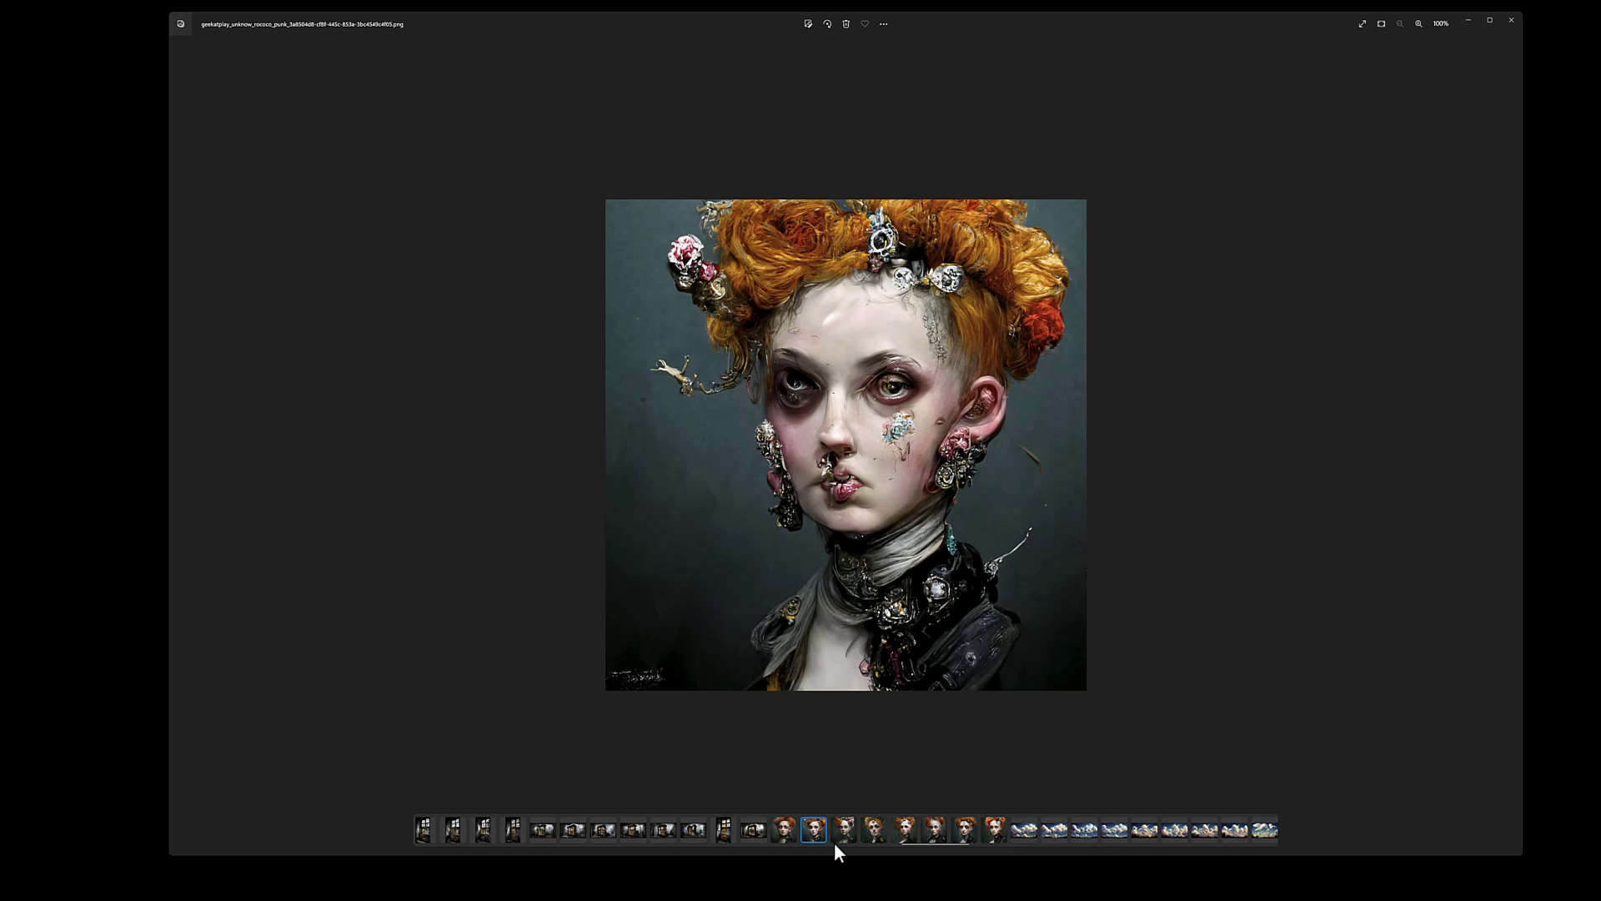
click(840, 832)
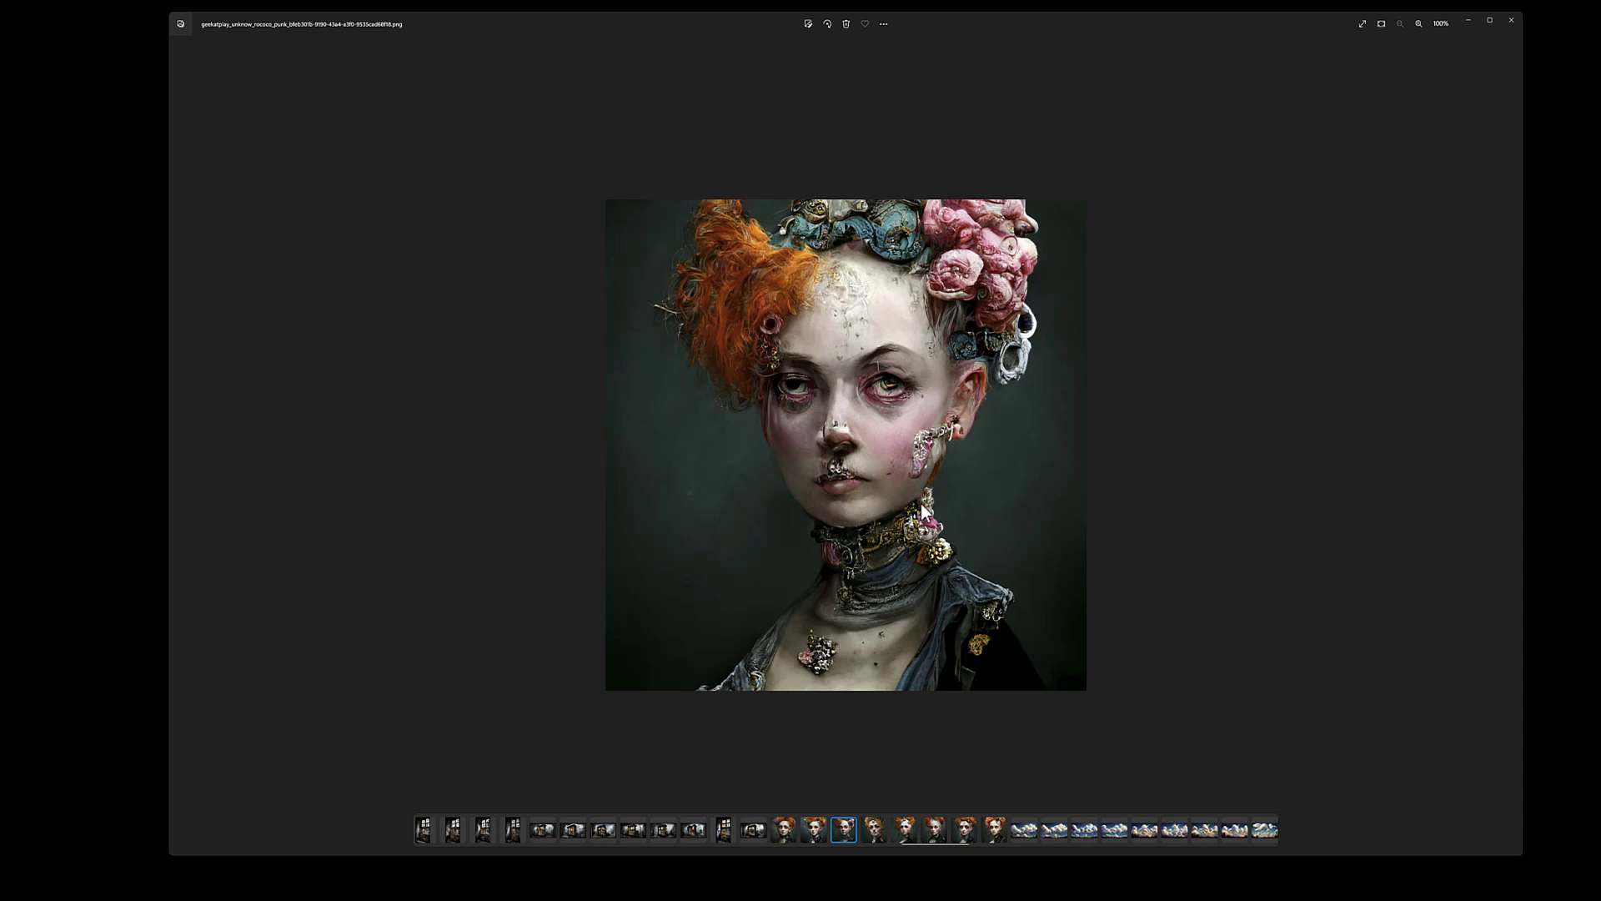
click(904, 831)
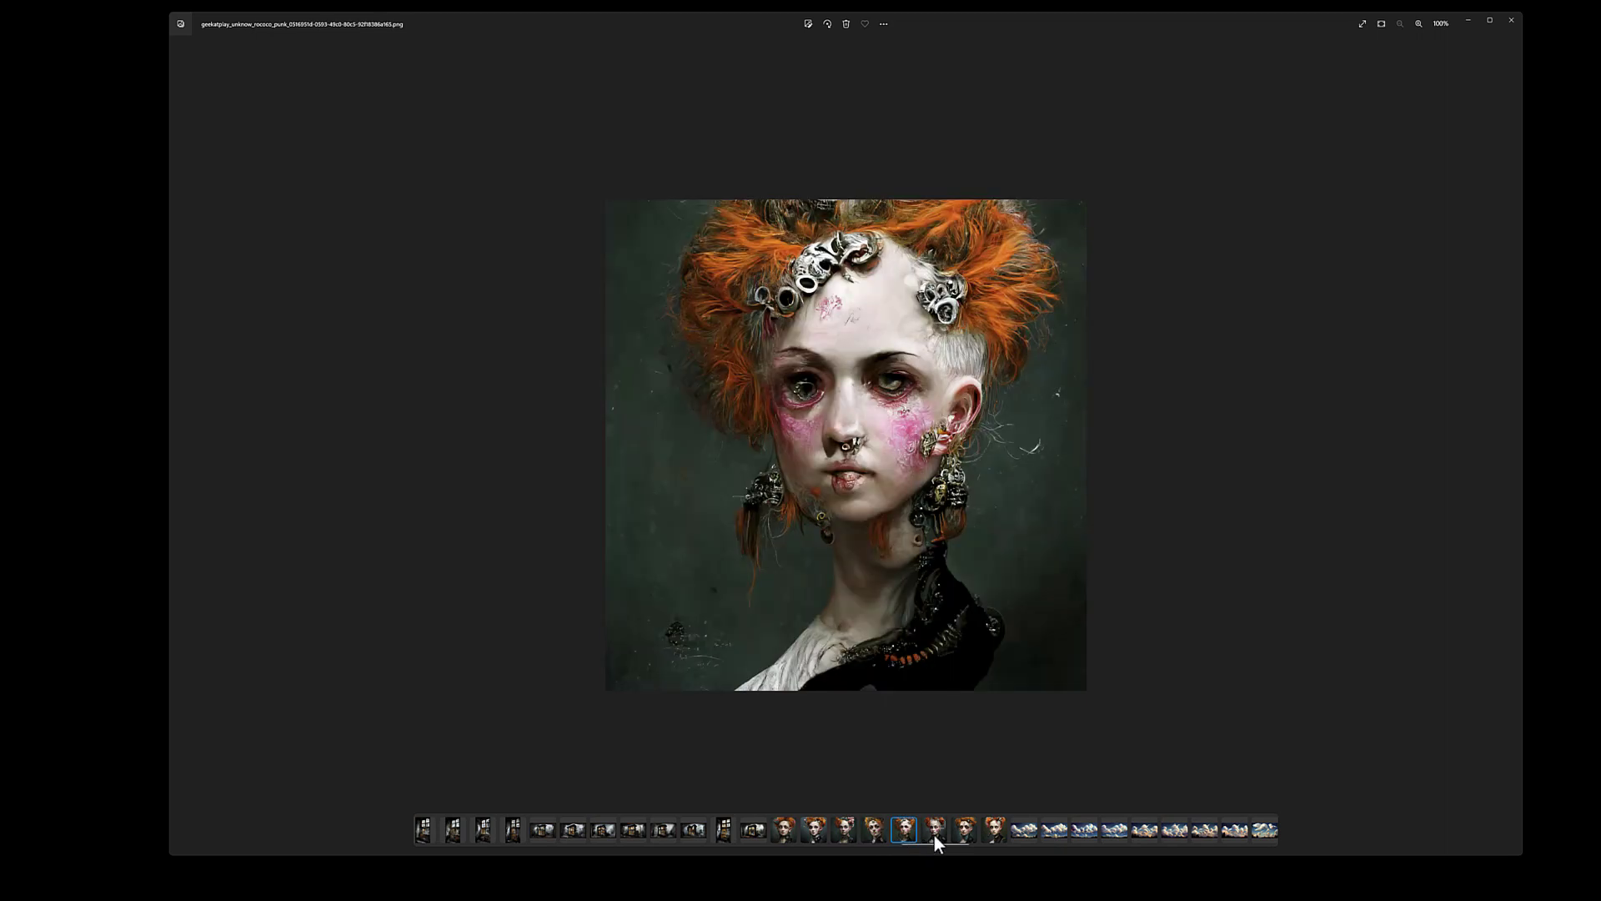
click(934, 832)
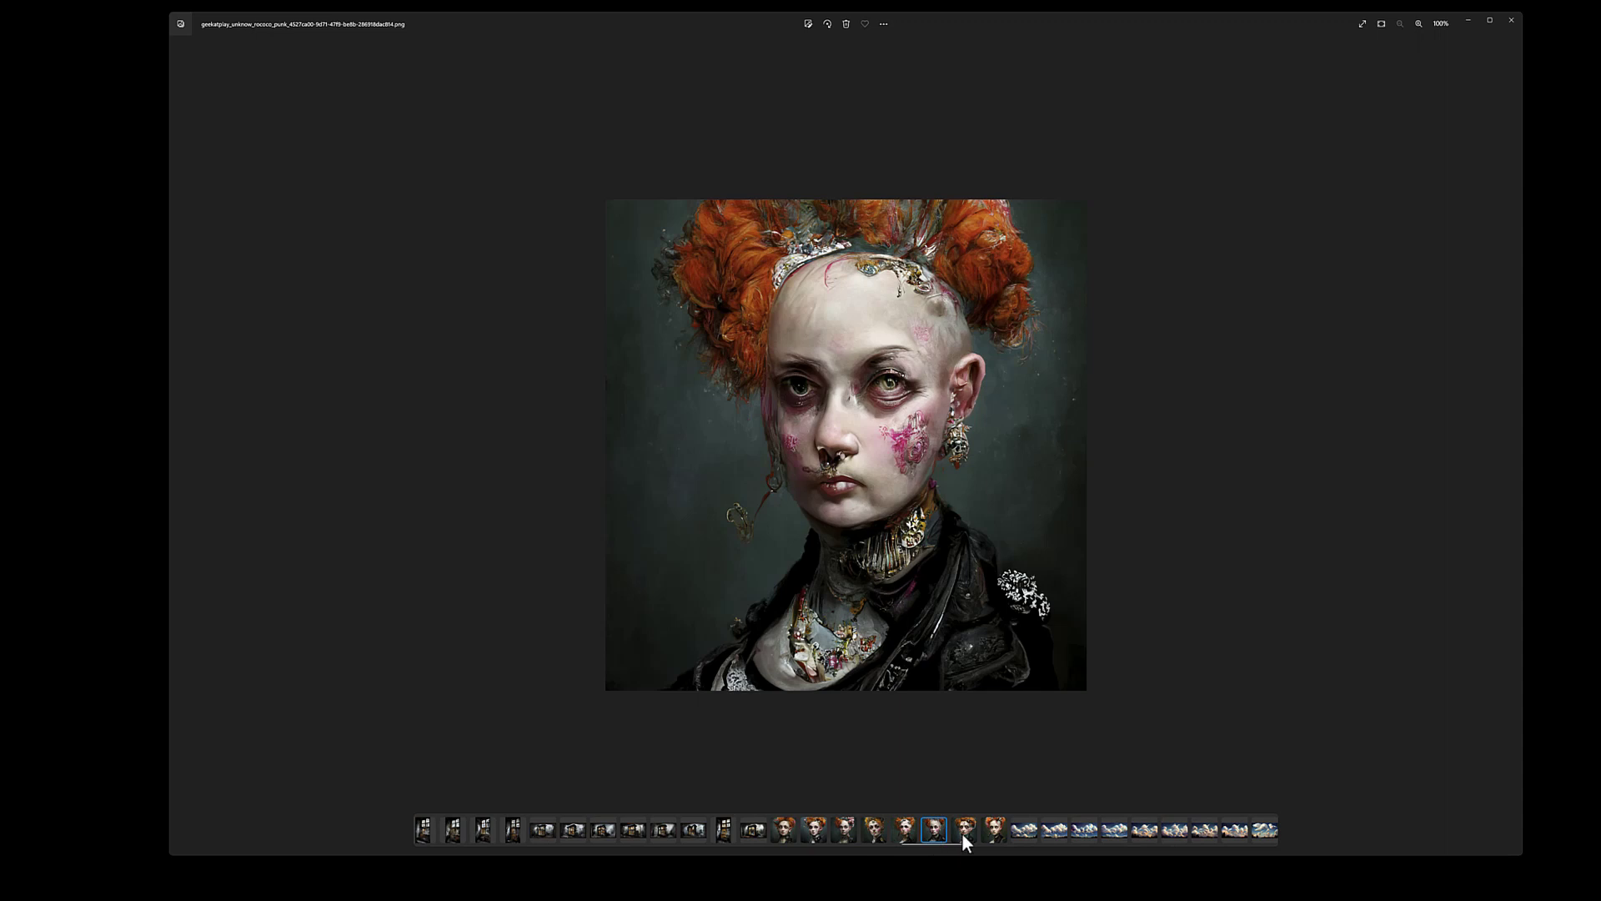
click(963, 832)
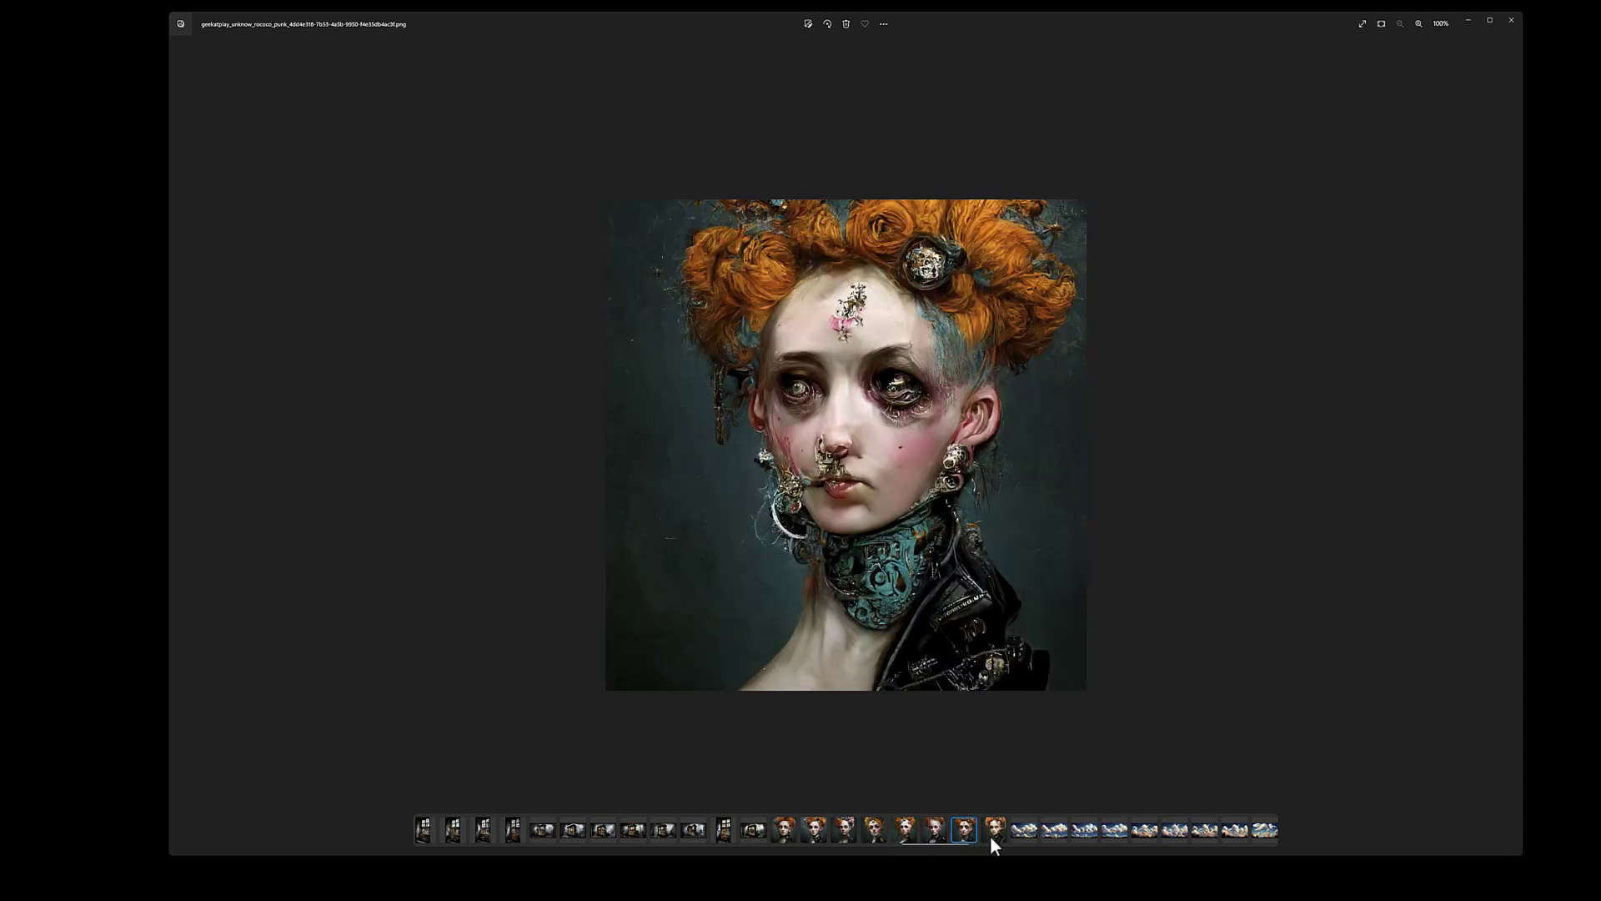
click(991, 837)
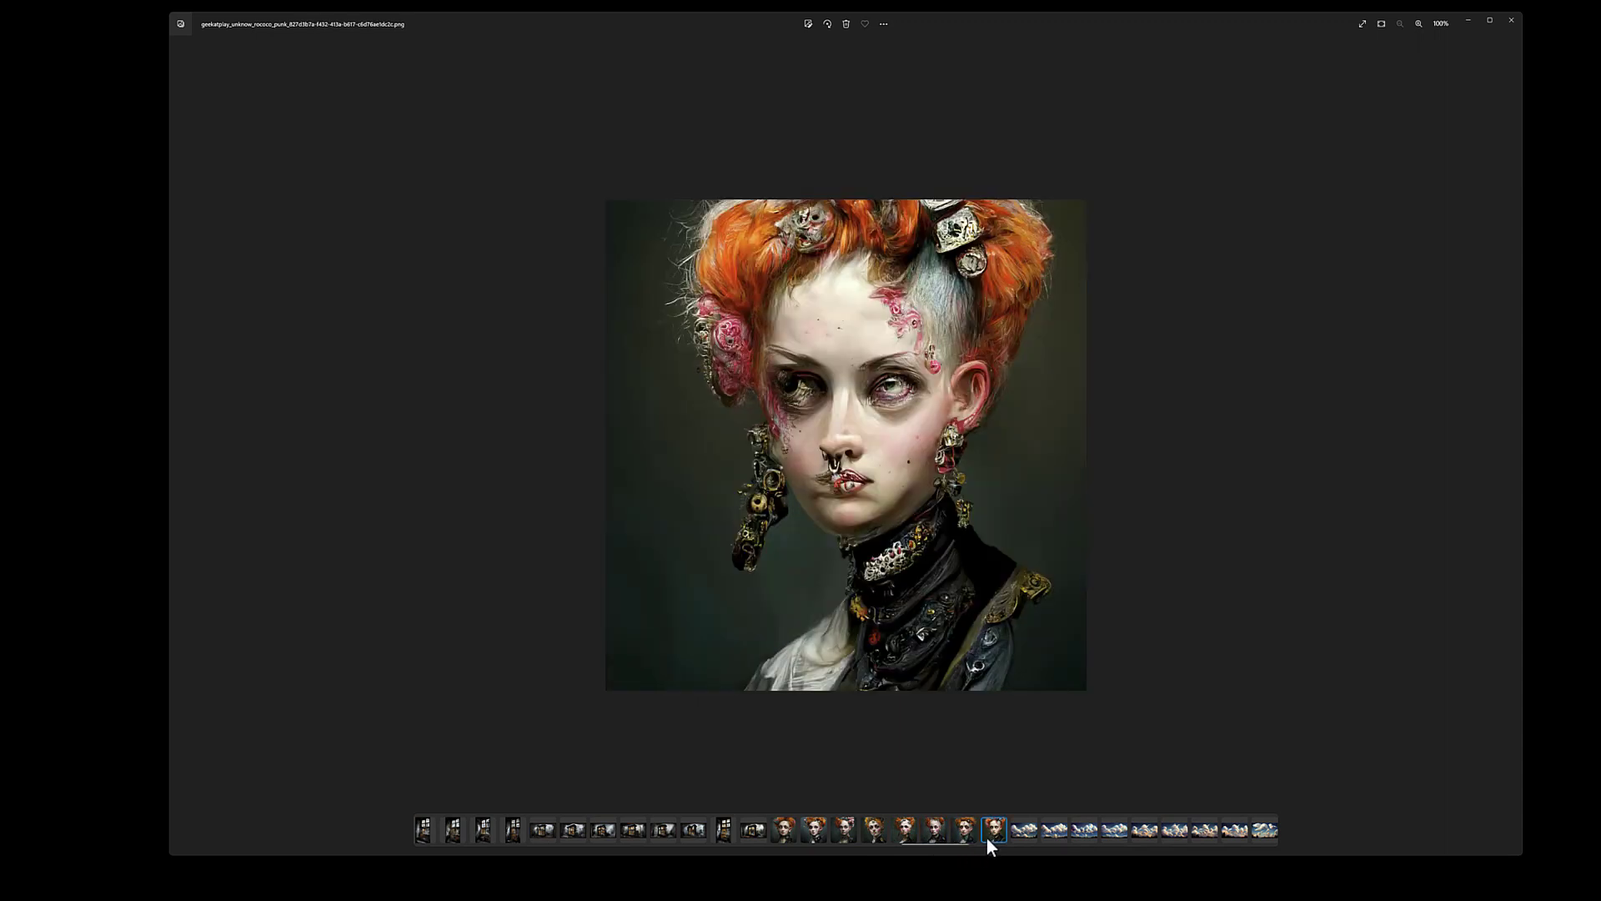
Step: View two symmetrical cyberpunk portraits and one more rococo punk portrait
drag(936, 844, 964, 842)
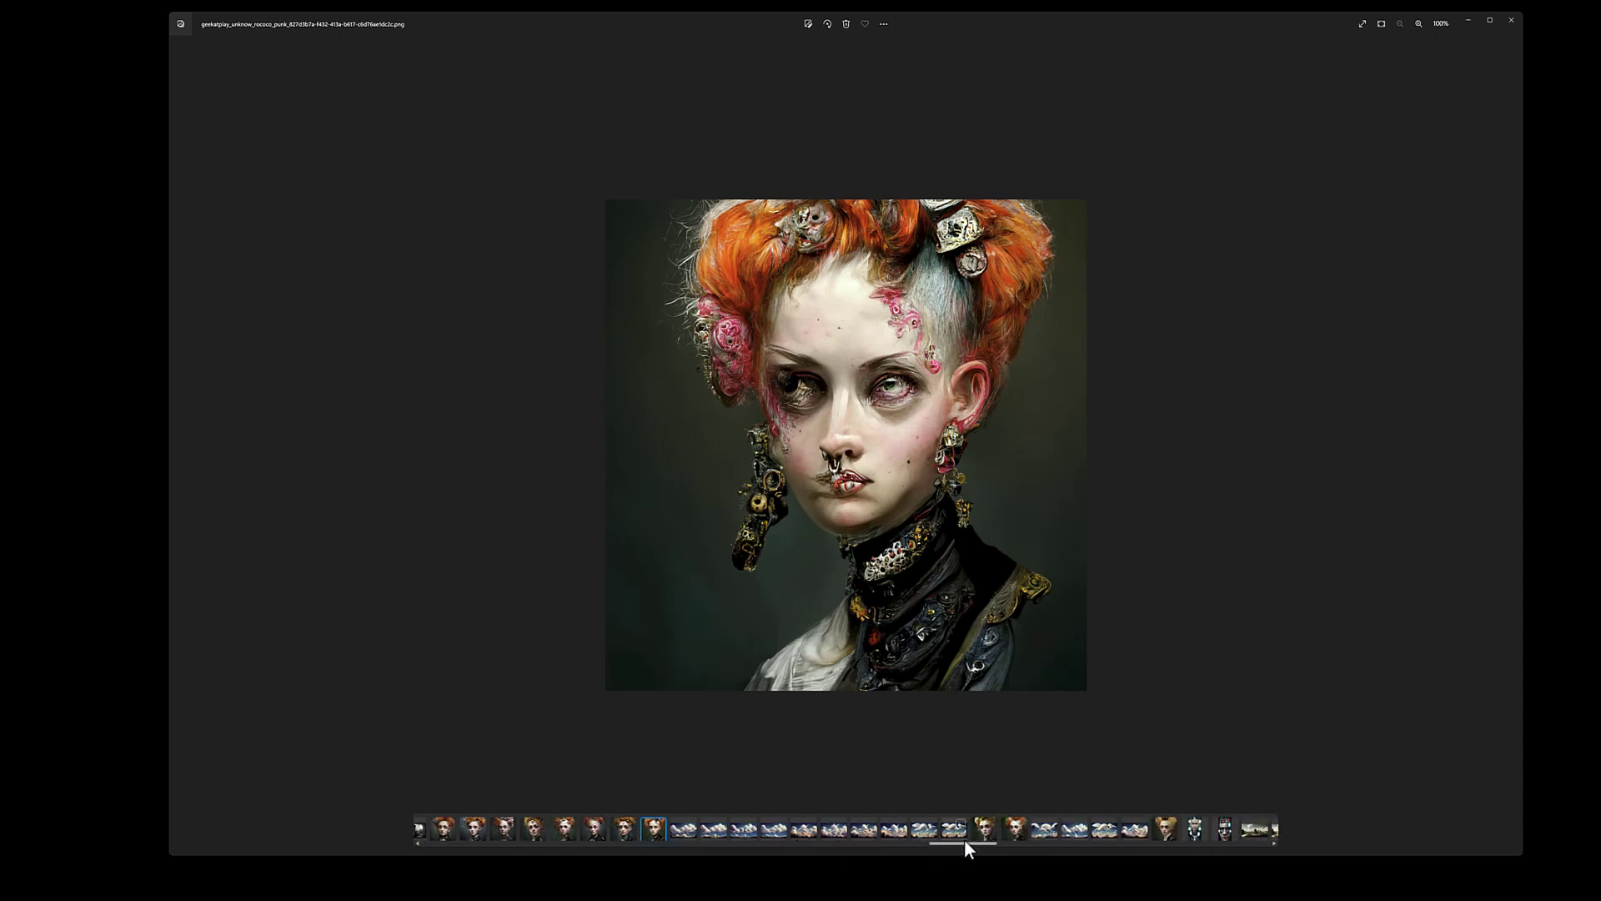
click(1195, 831)
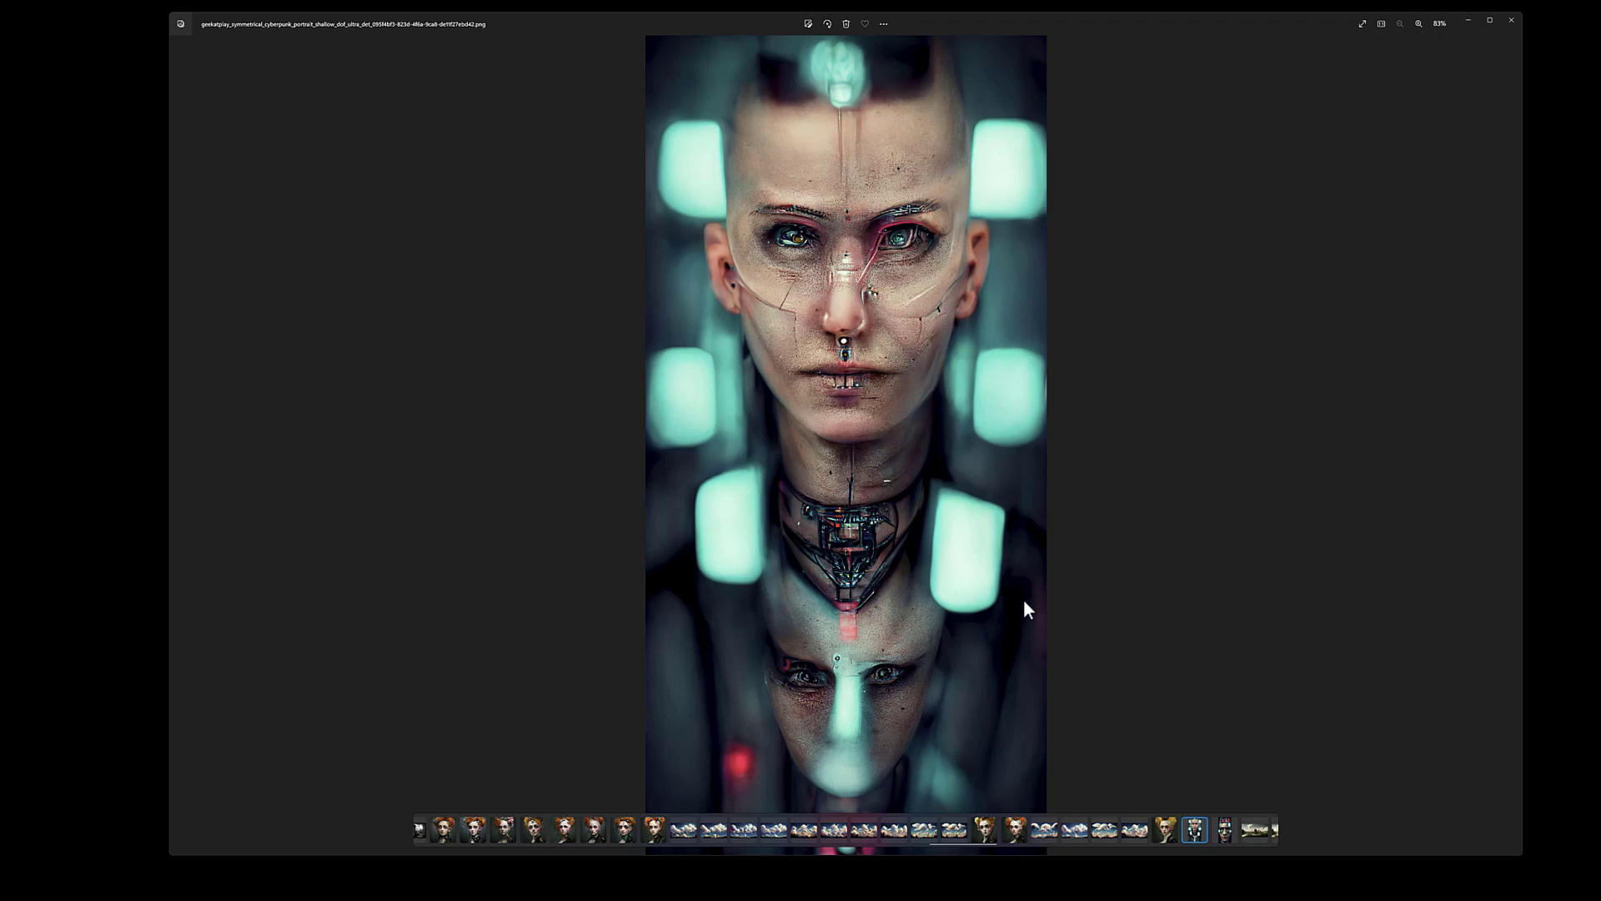
click(1010, 831)
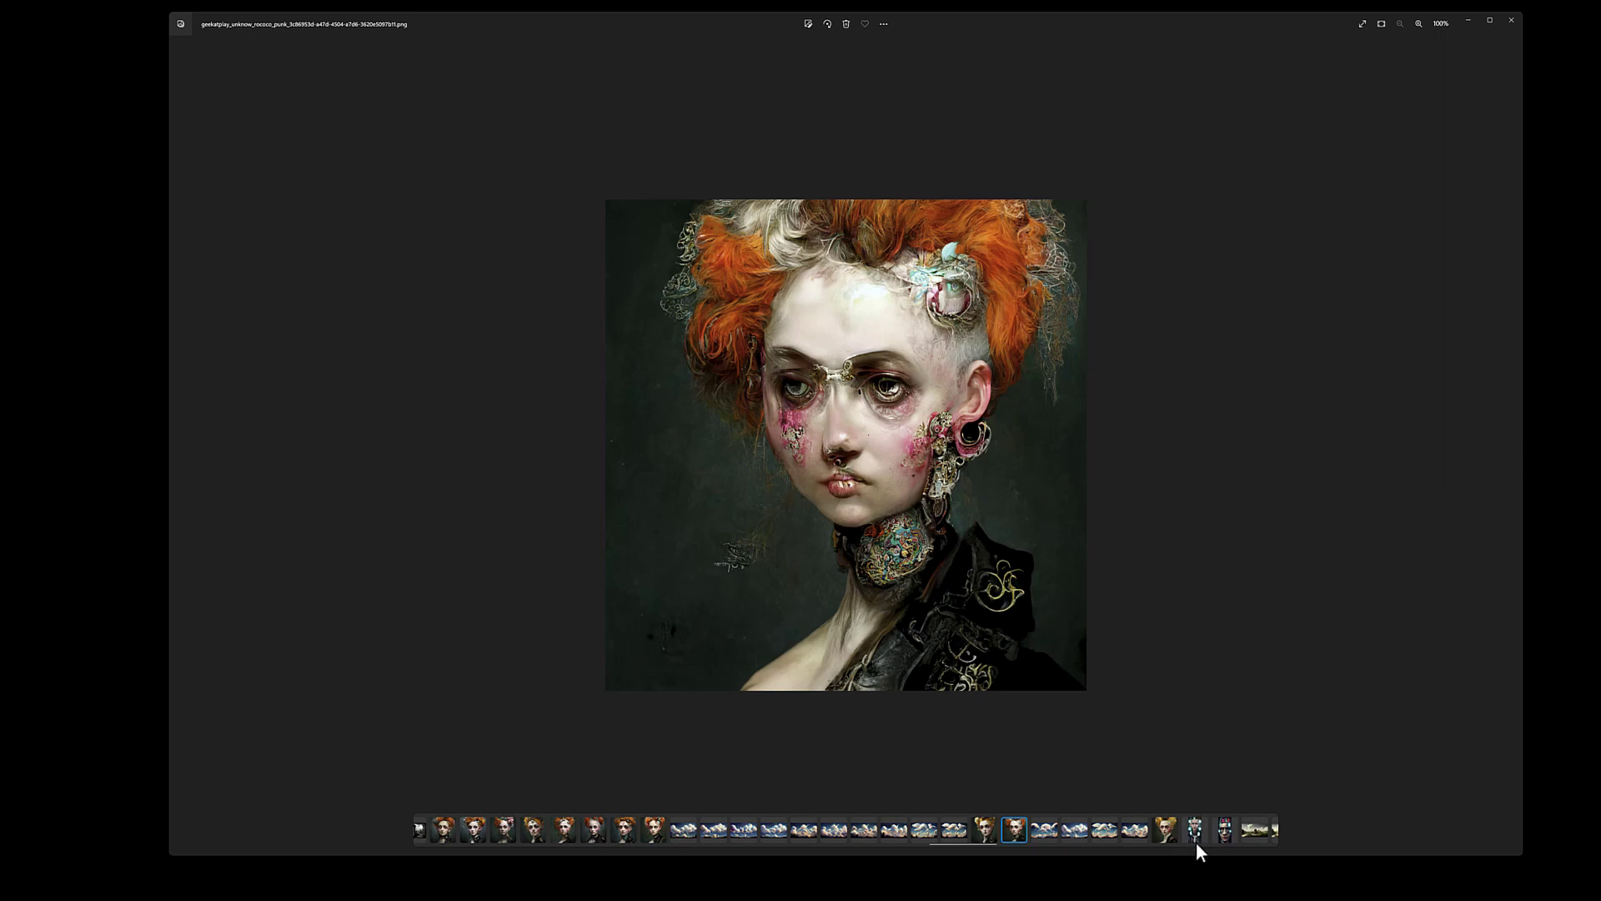
scroll(1196, 843, down, 5)
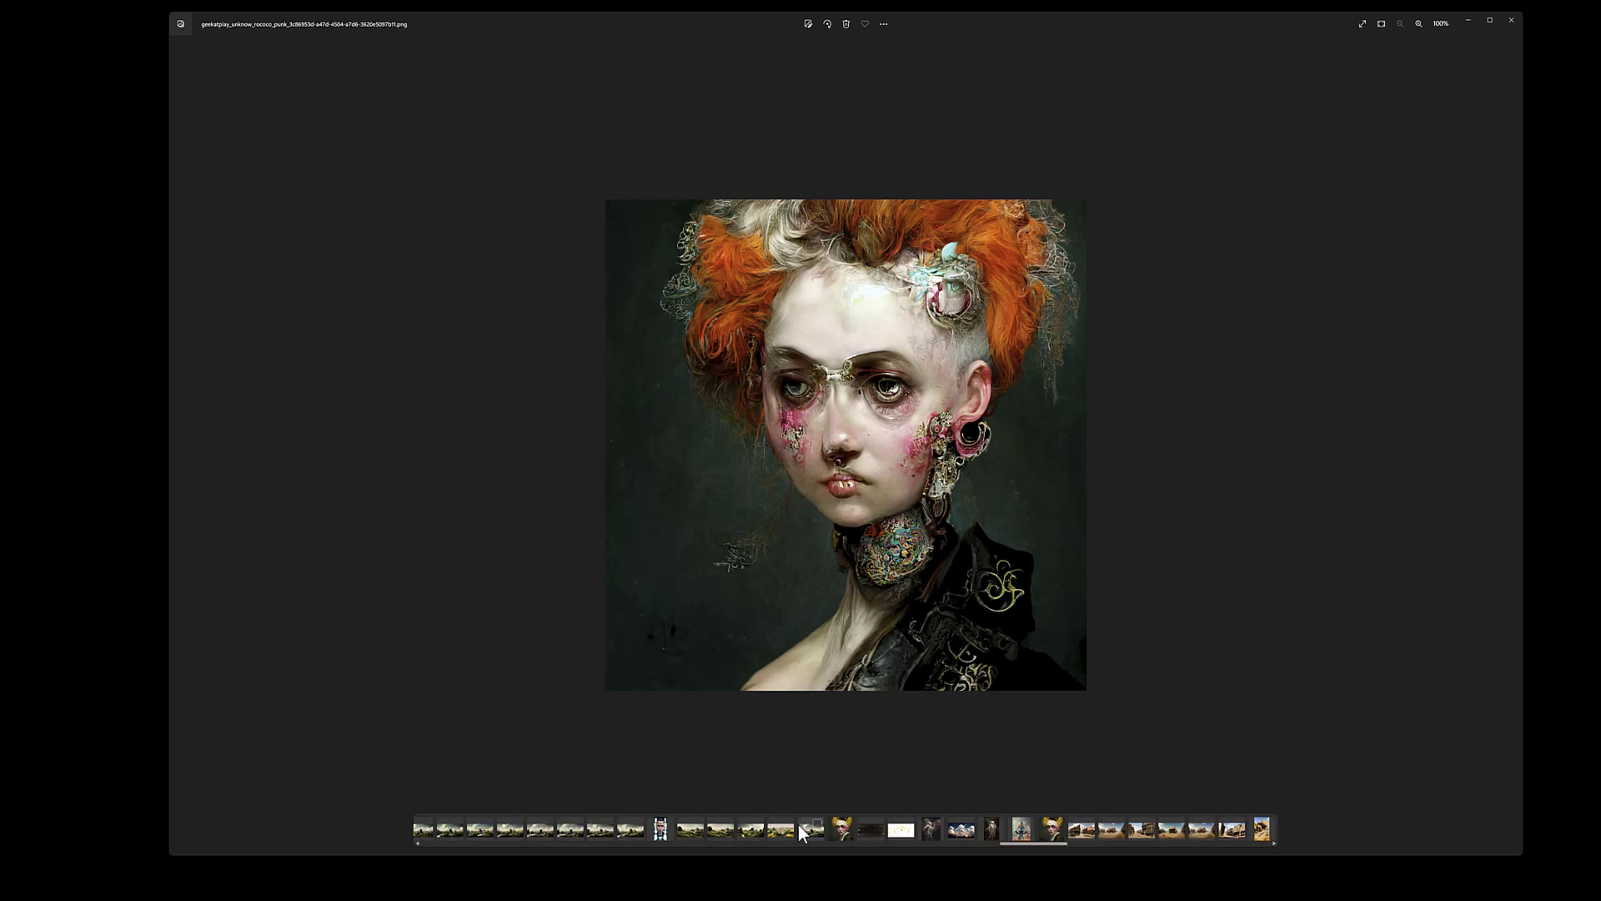
click(657, 833)
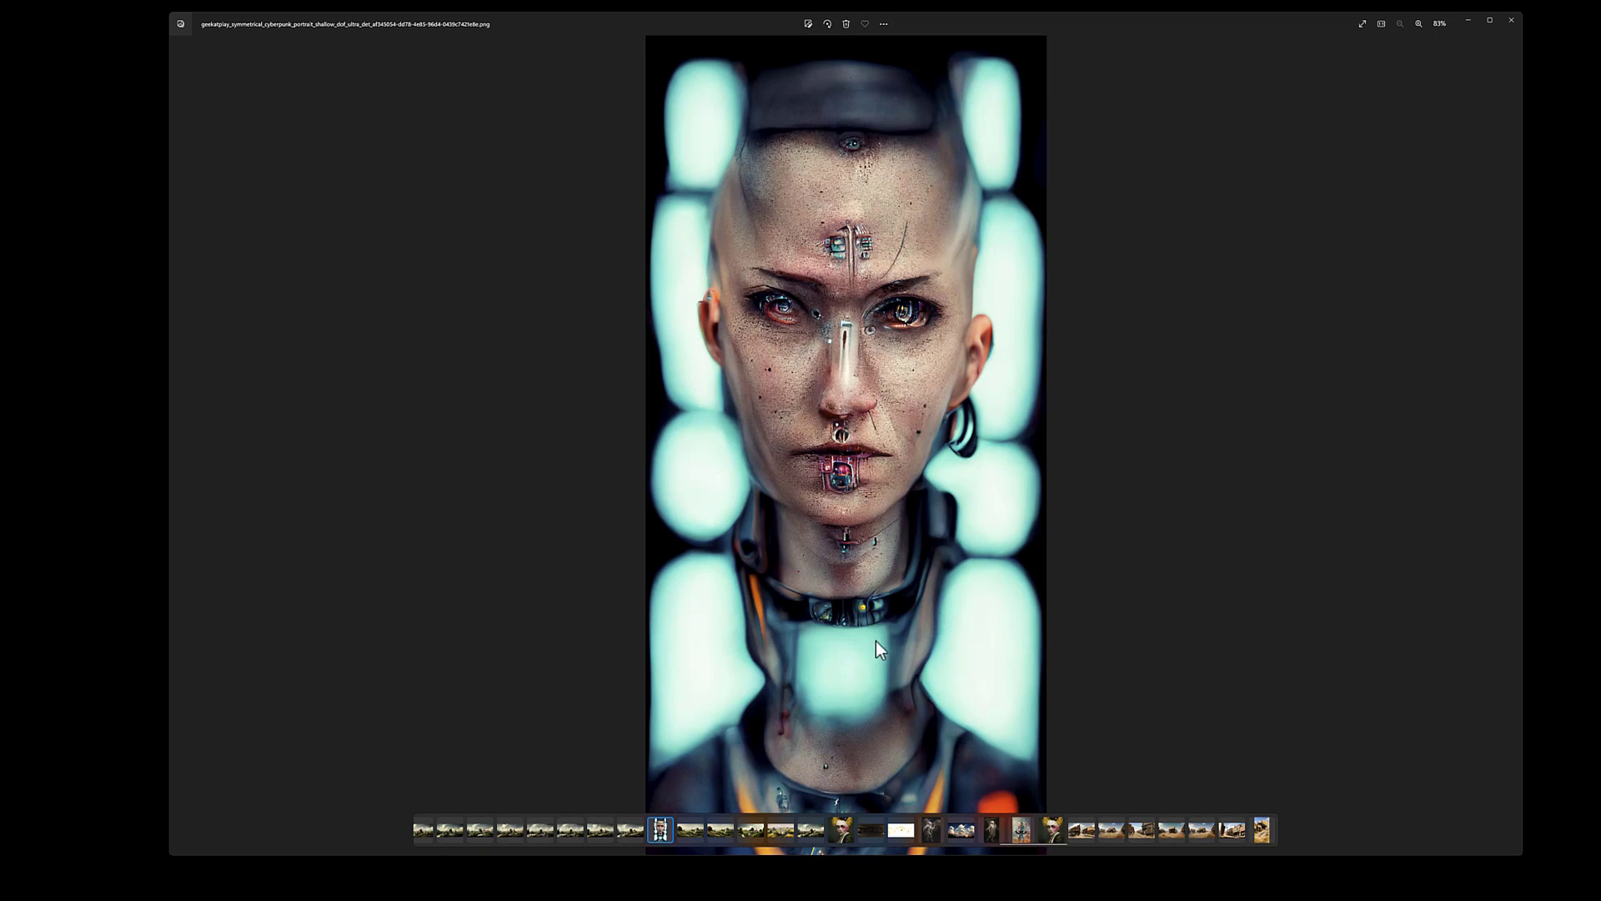
Step: Compare four cinematic rococo landscapes with small ornate pavilions among green fields
click(691, 834)
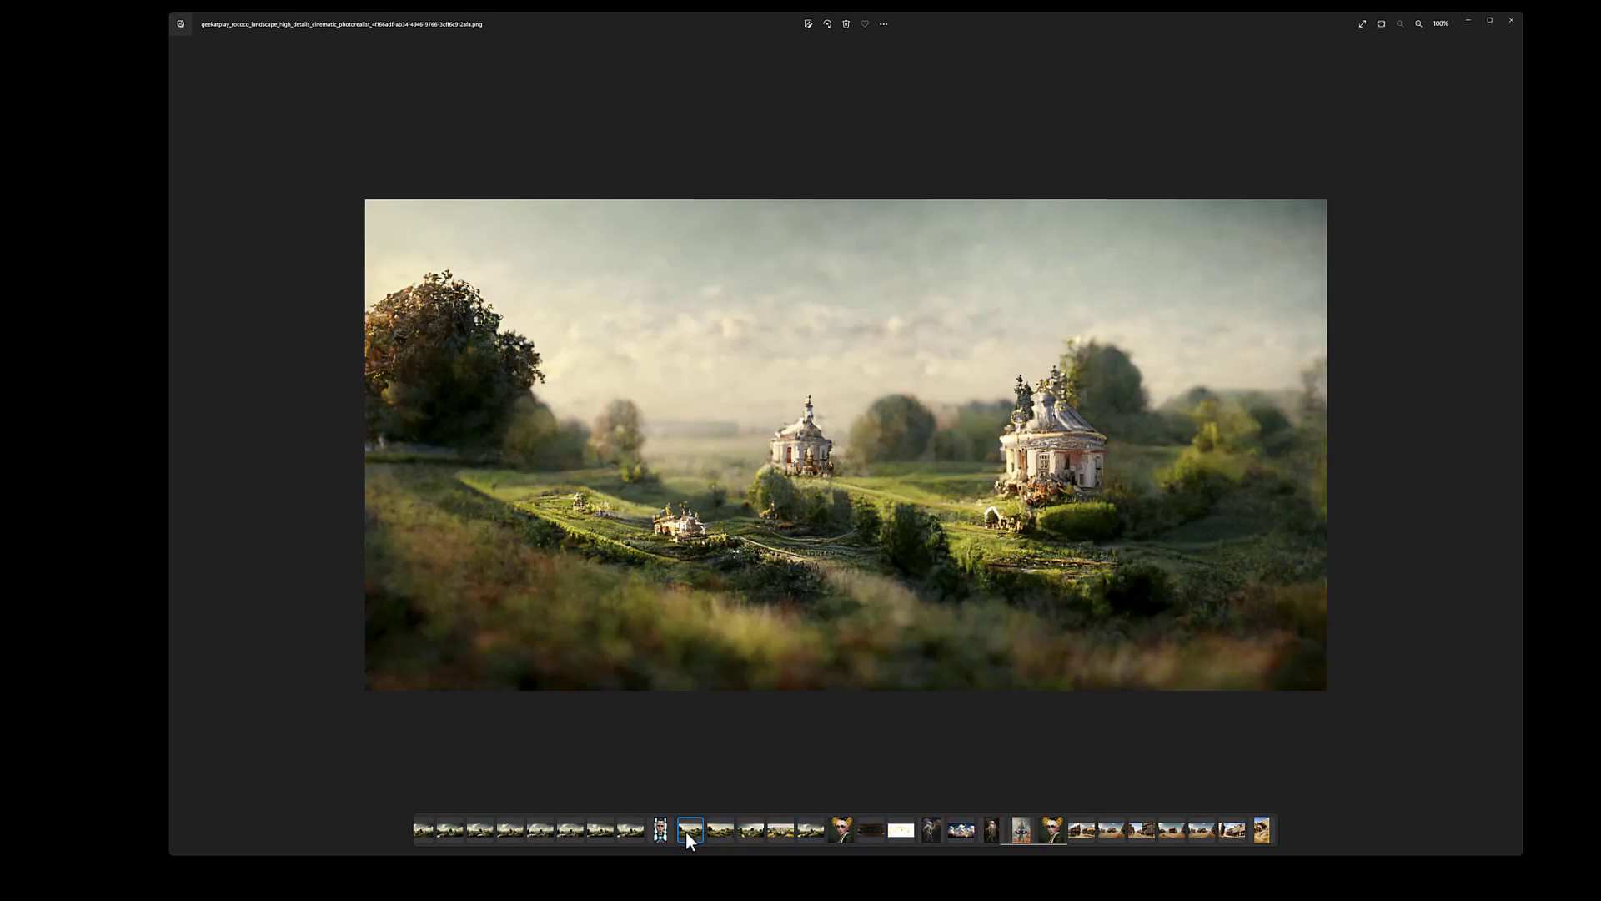
click(560, 828)
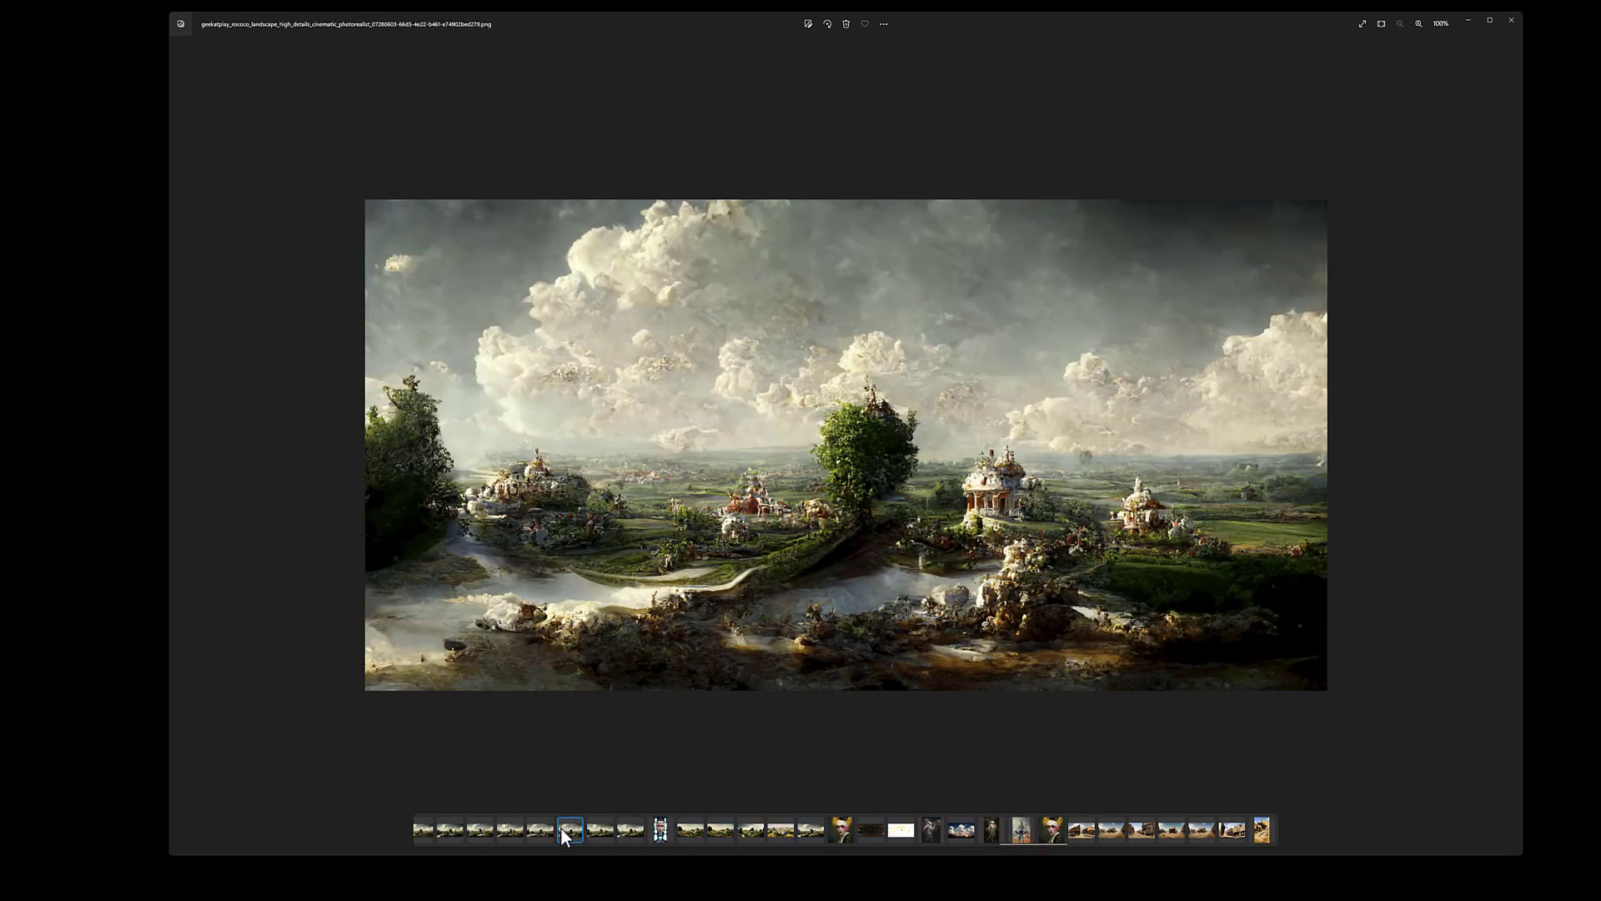
click(538, 838)
click(502, 835)
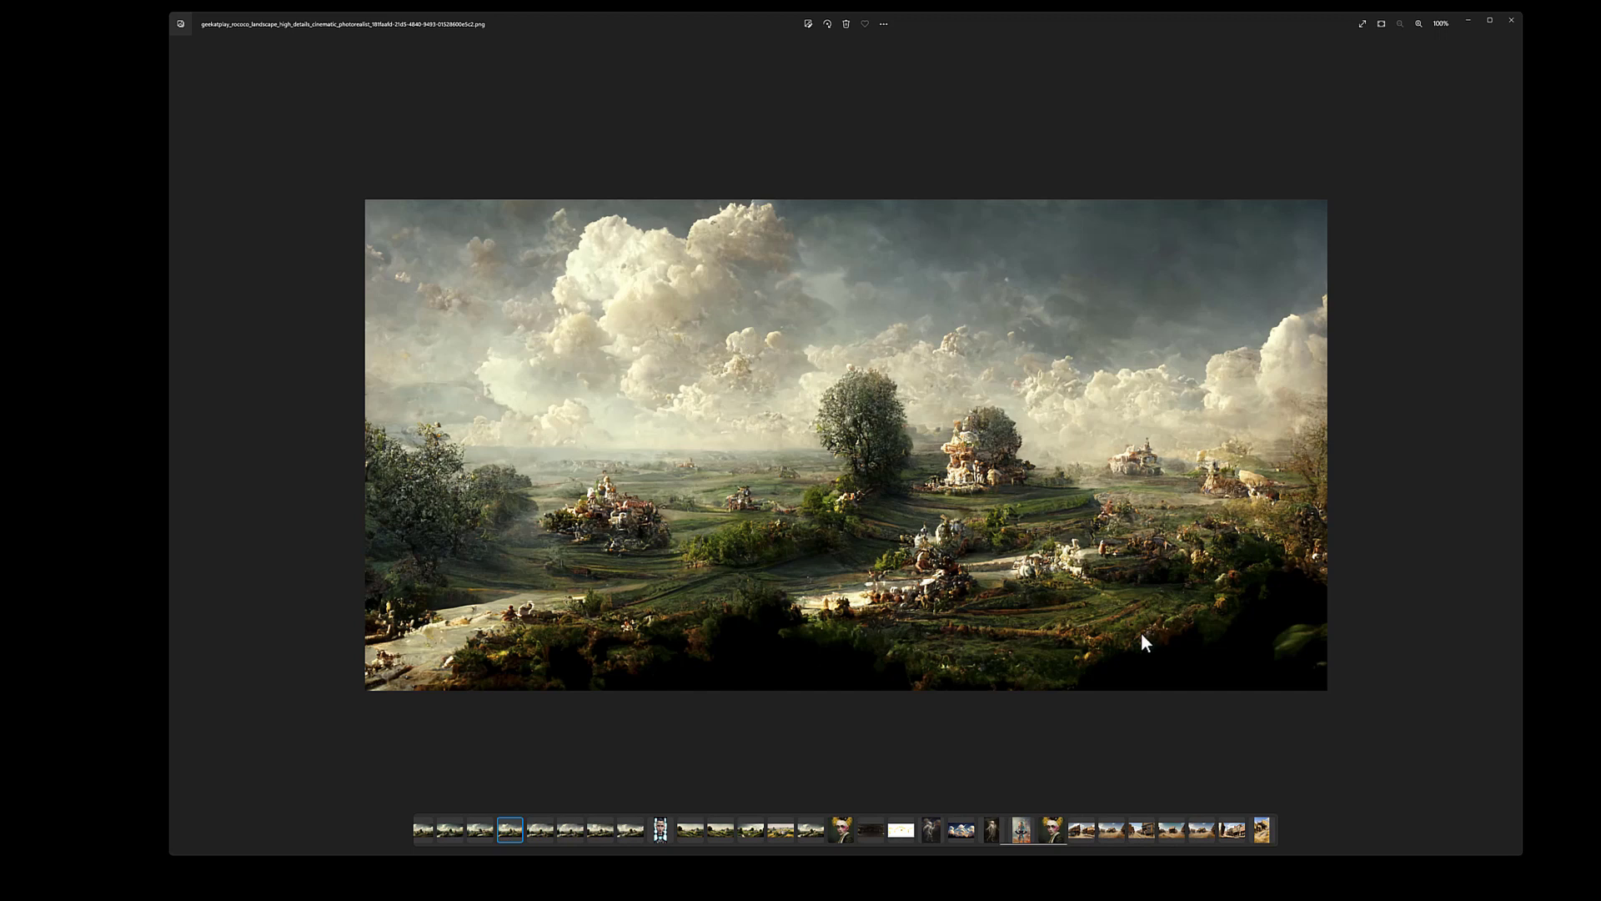
Step: View the magical clouds painting, an old western street, and a clockwork city image
click(960, 830)
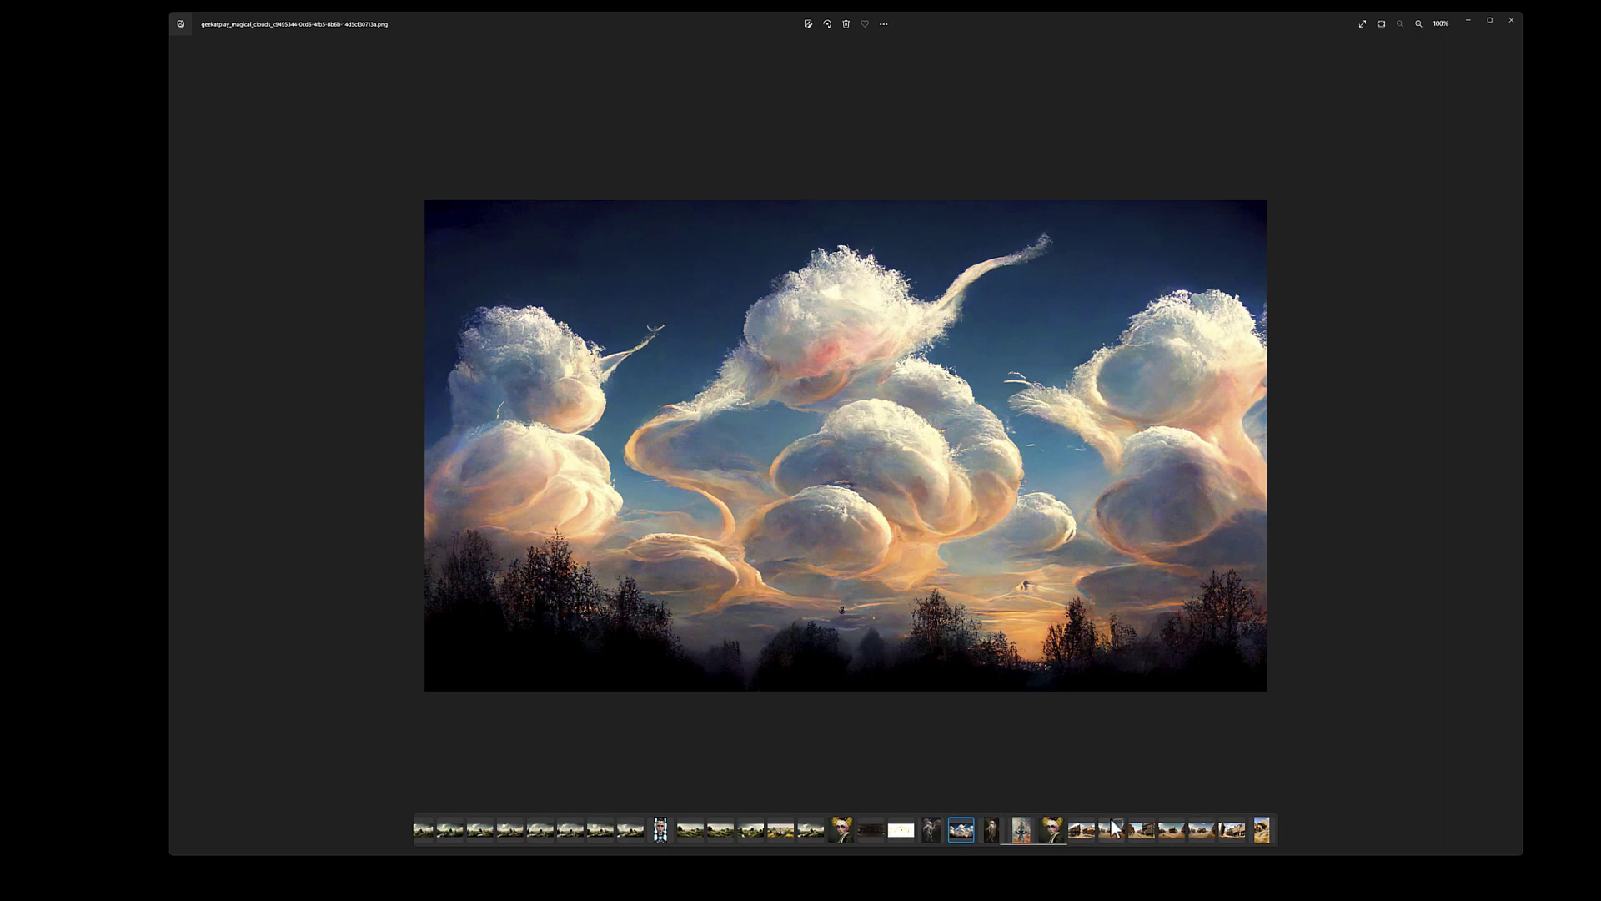
click(1079, 835)
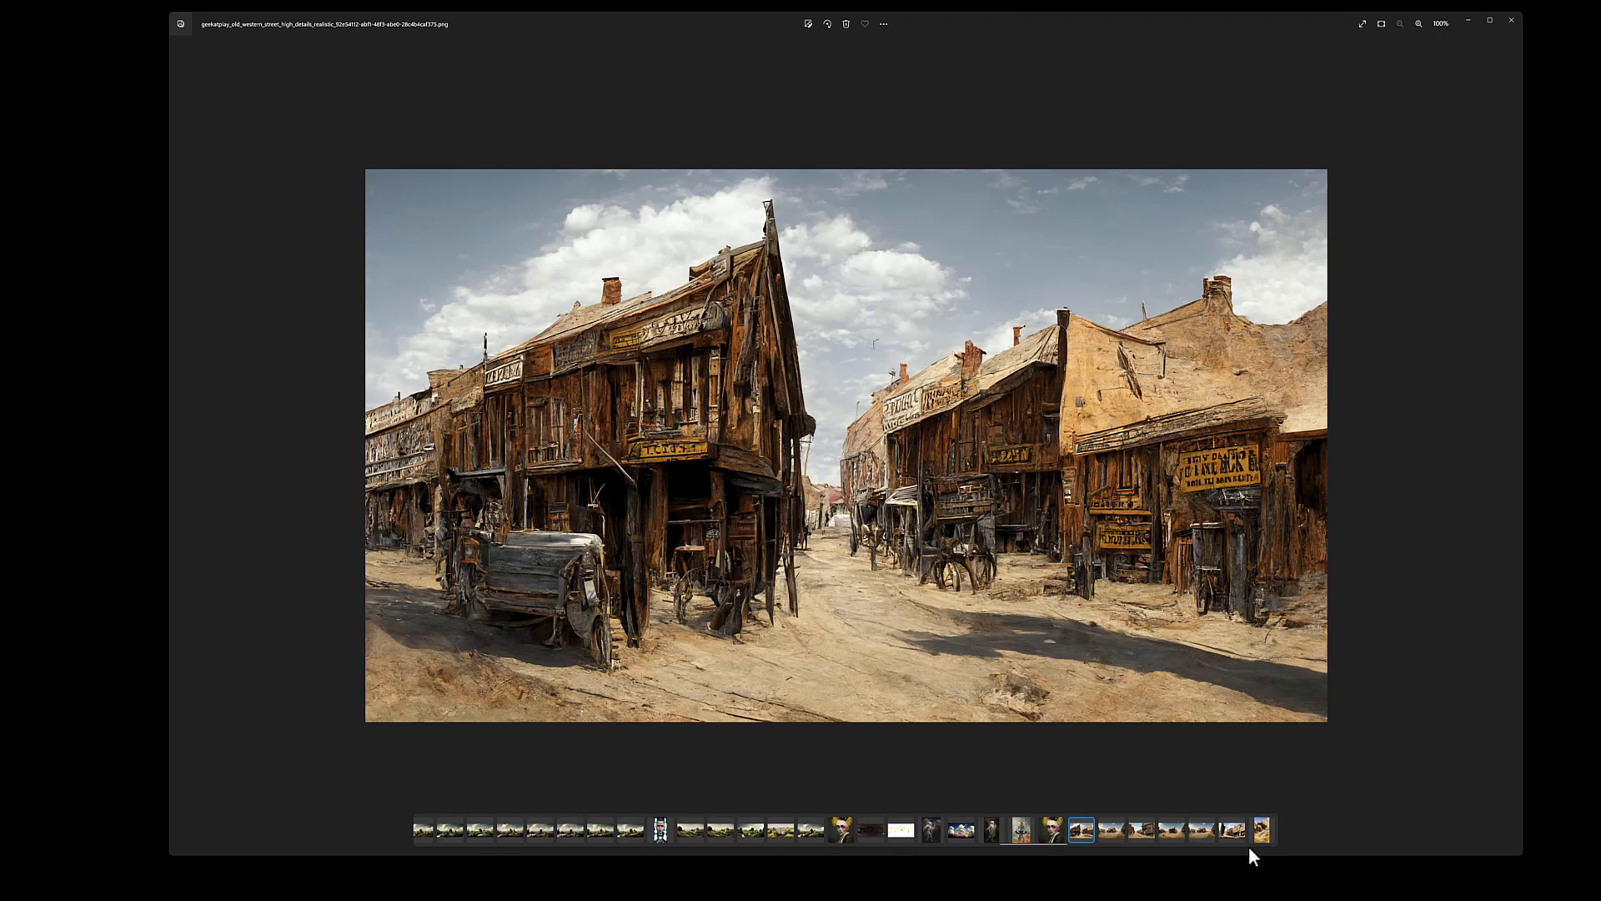
drag(1032, 843, 1084, 846)
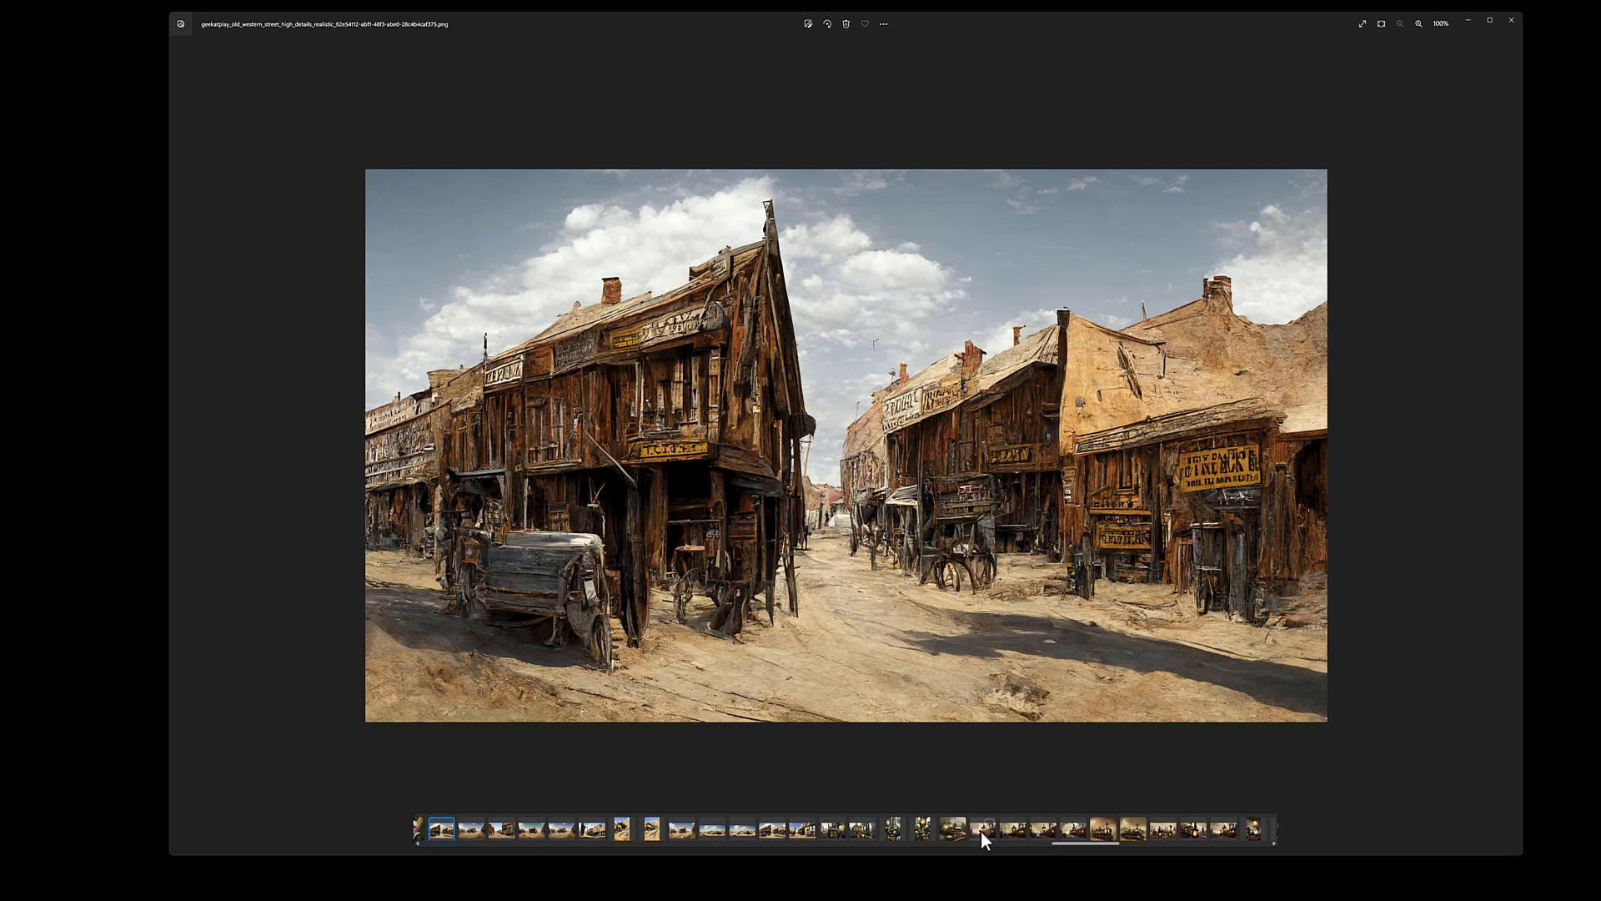
click(861, 831)
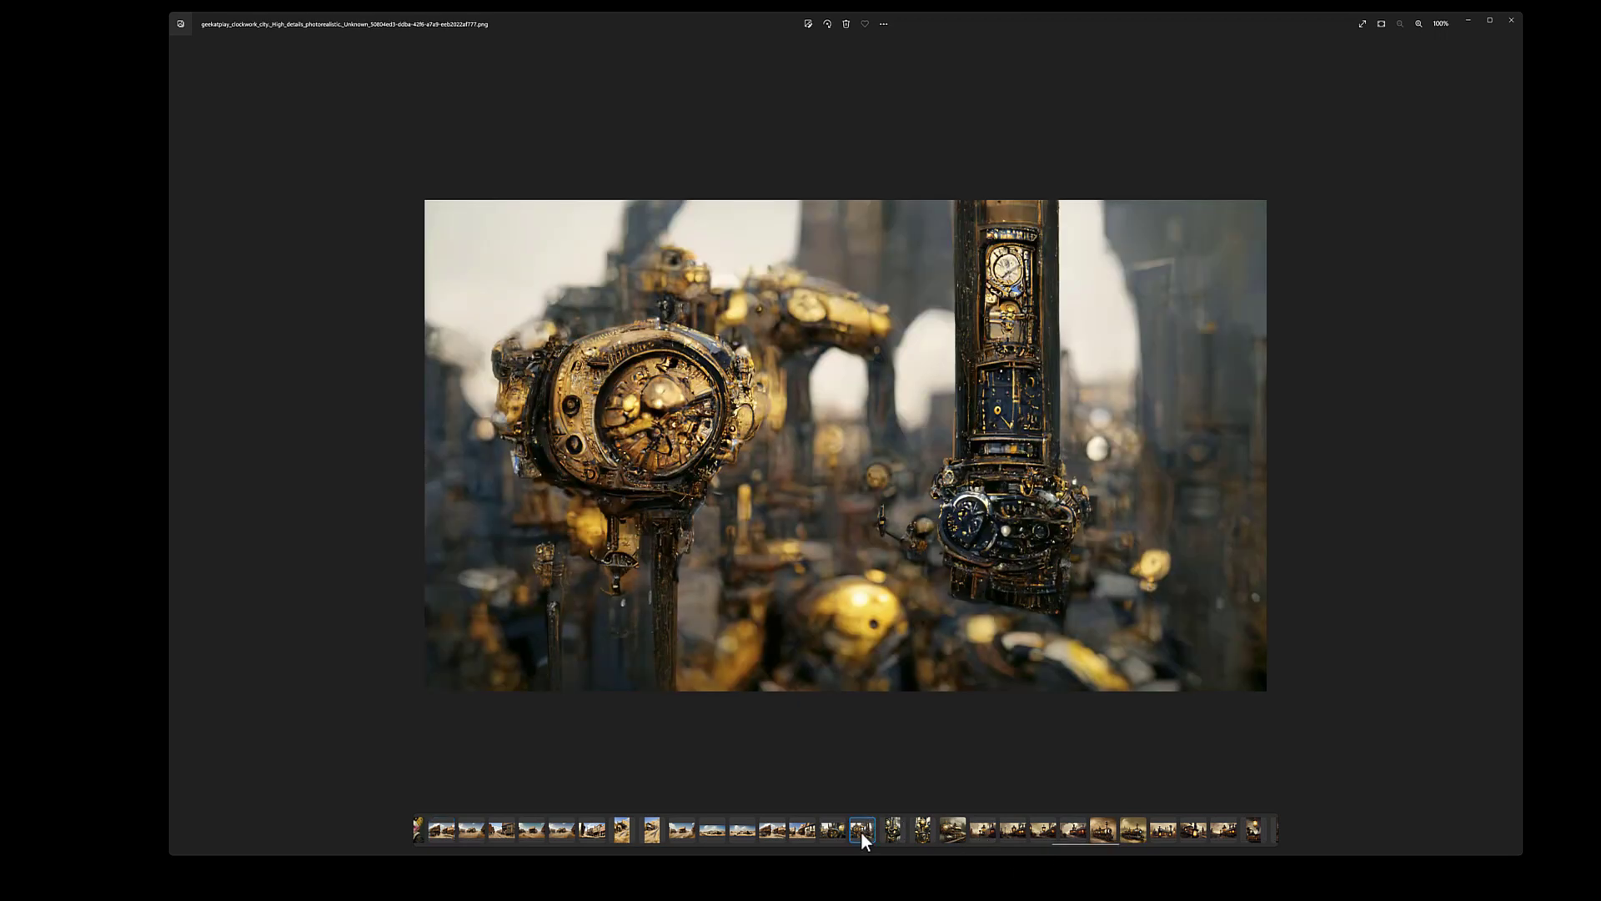
Step: Compare five Victorian steampunk steam train station images, and bring further gallery thumbnails into view
click(984, 829)
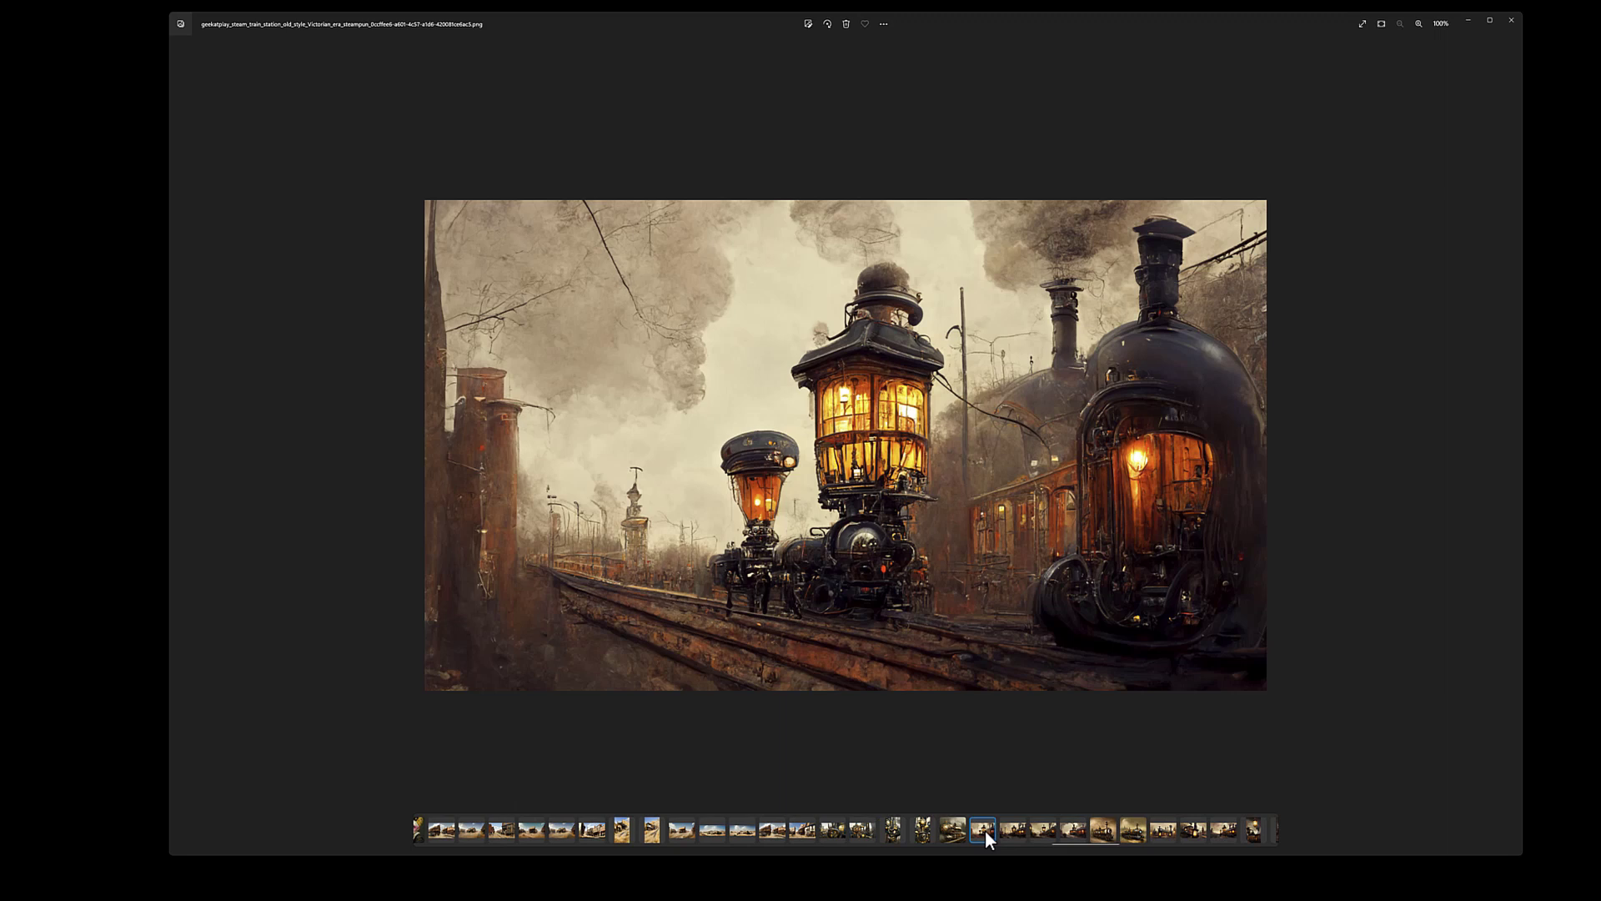
click(1034, 834)
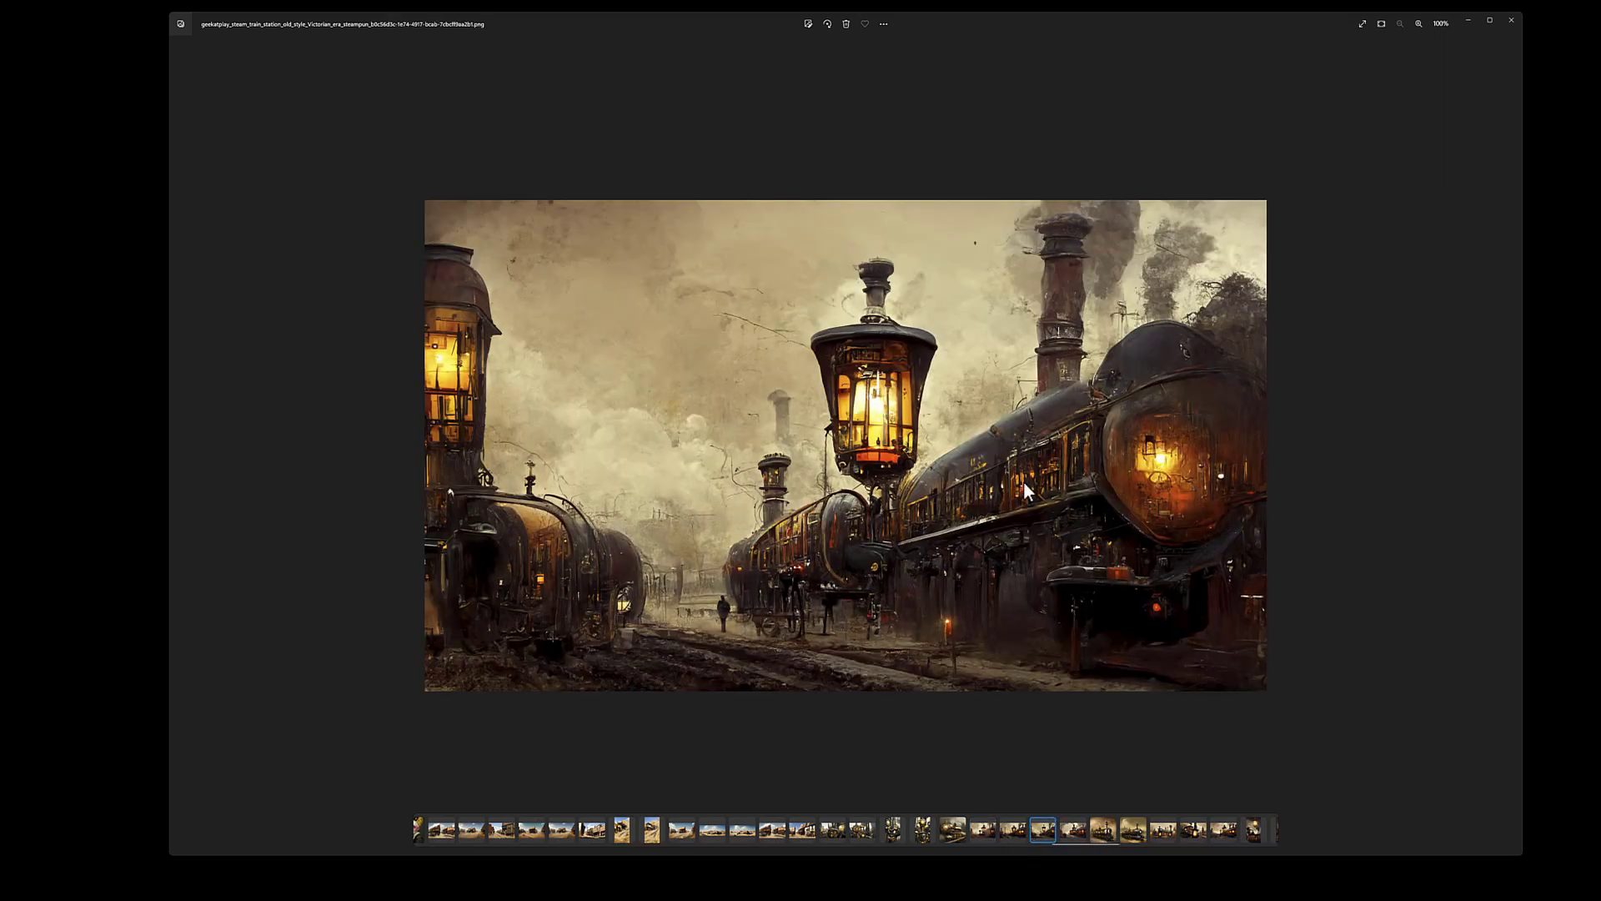
click(1074, 837)
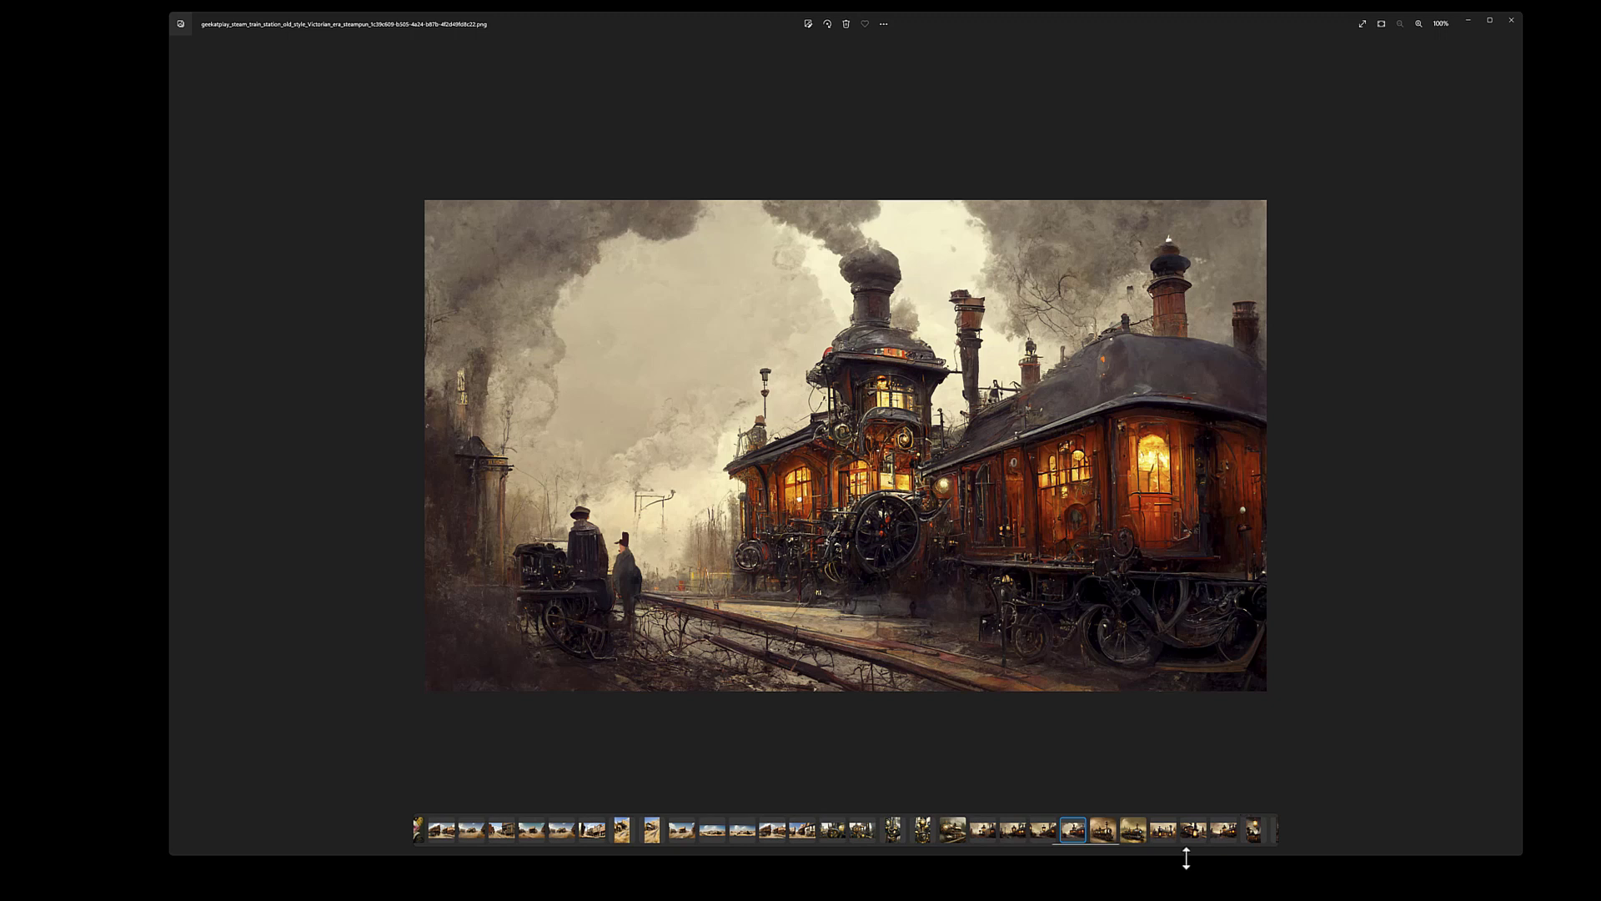
click(1159, 830)
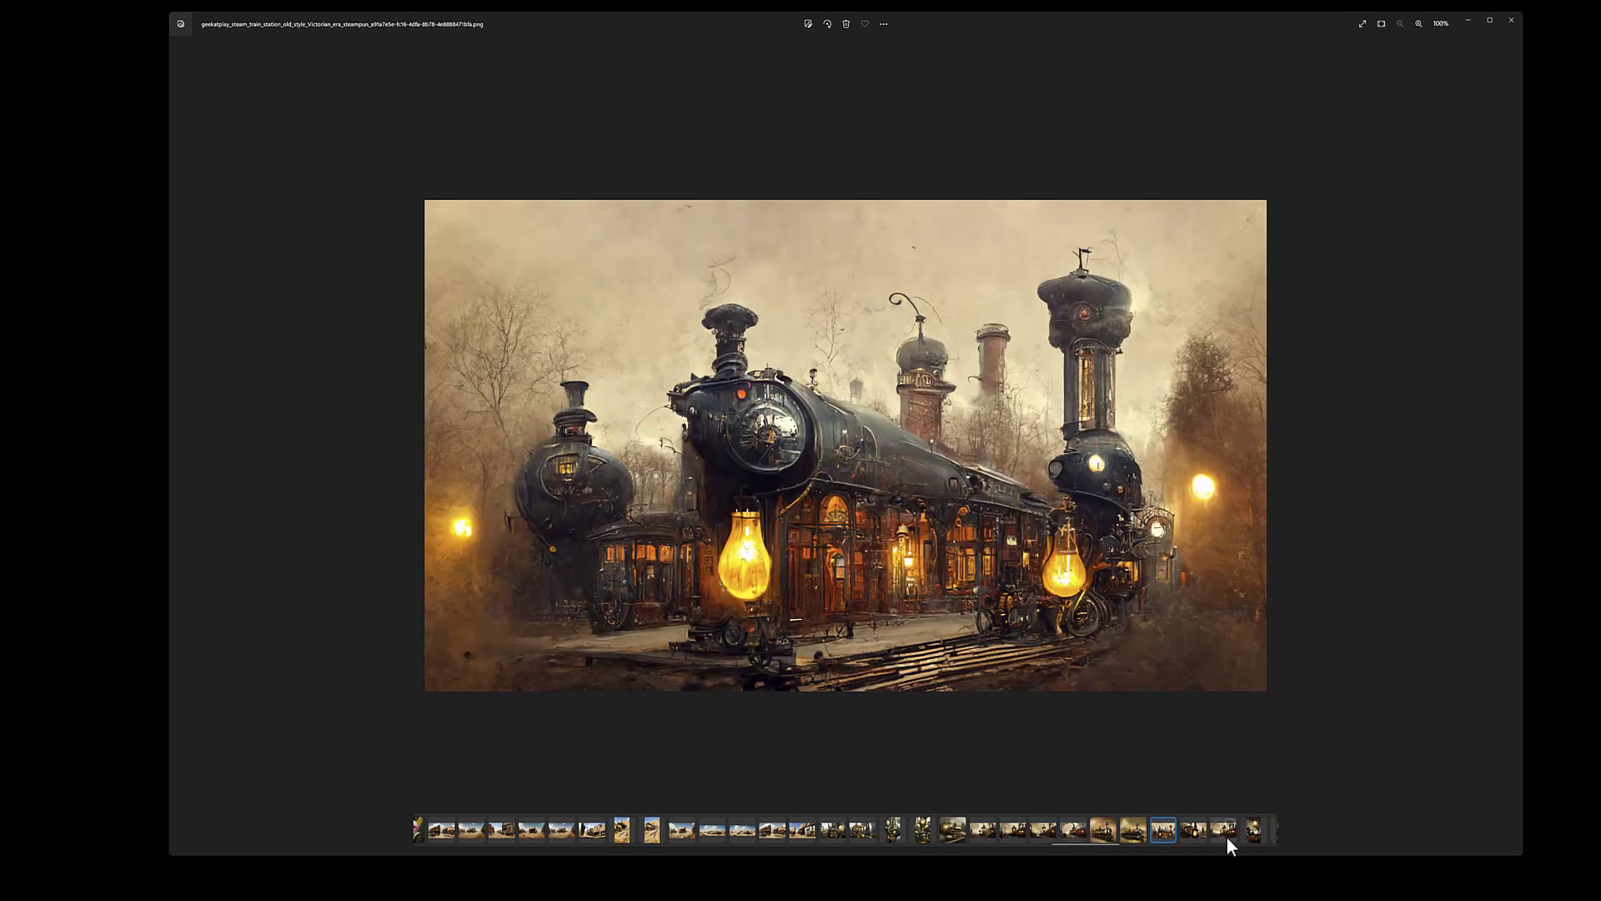
click(1225, 834)
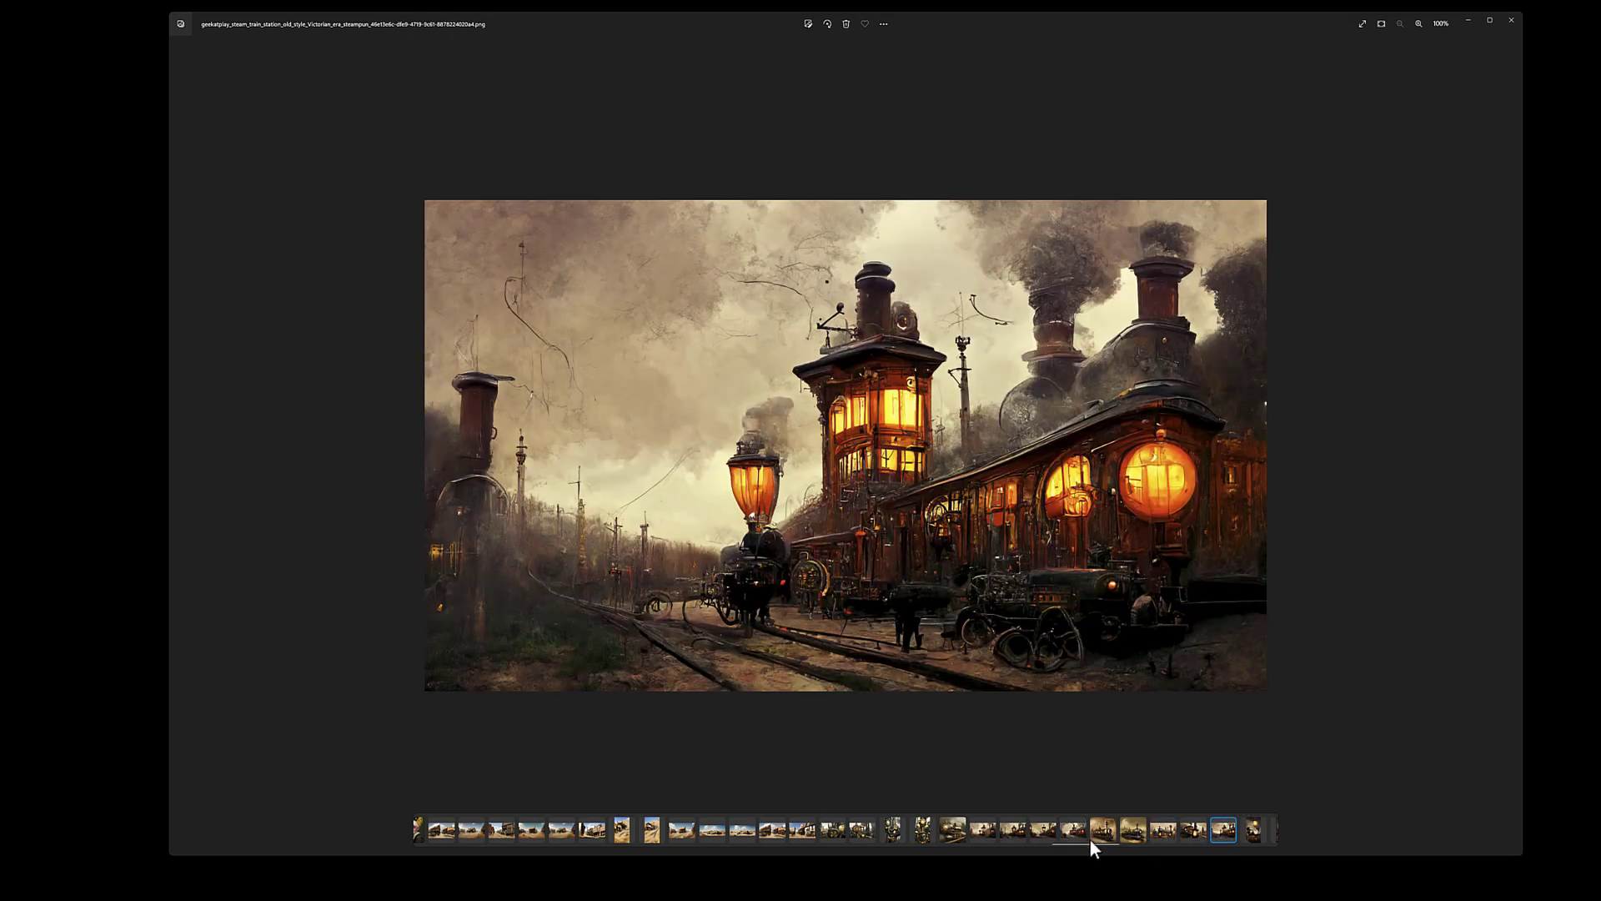
drag(1093, 844, 1184, 833)
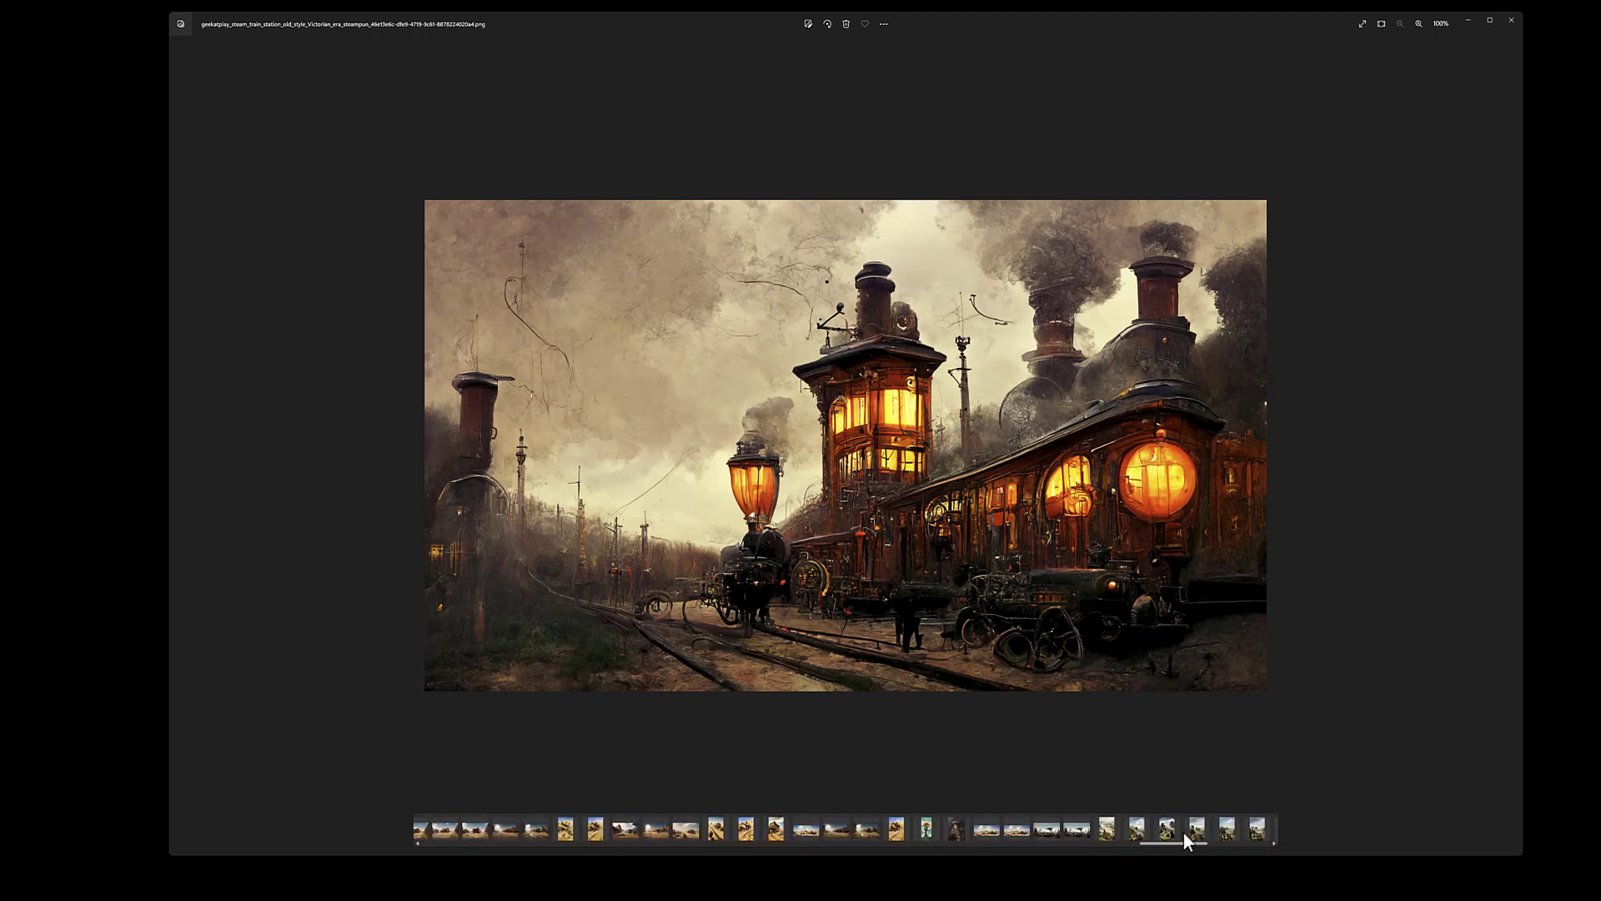
Step: Compare the two futuristic junkyard images by alternating between them, and view the tall English Victorian-era landscape images
click(1071, 829)
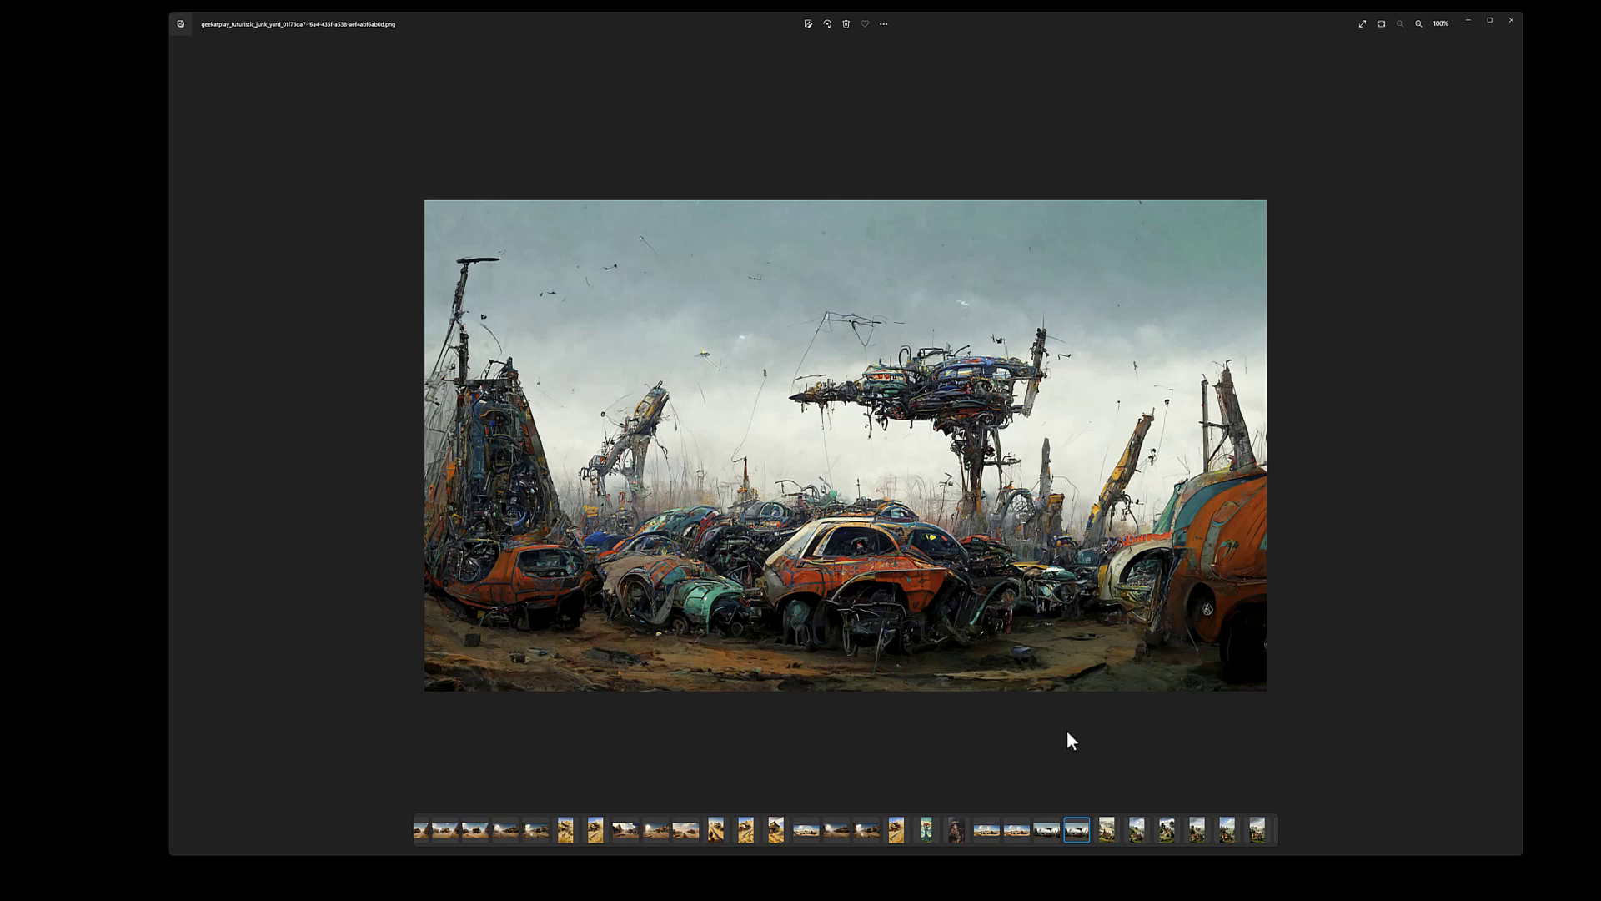
click(1046, 831)
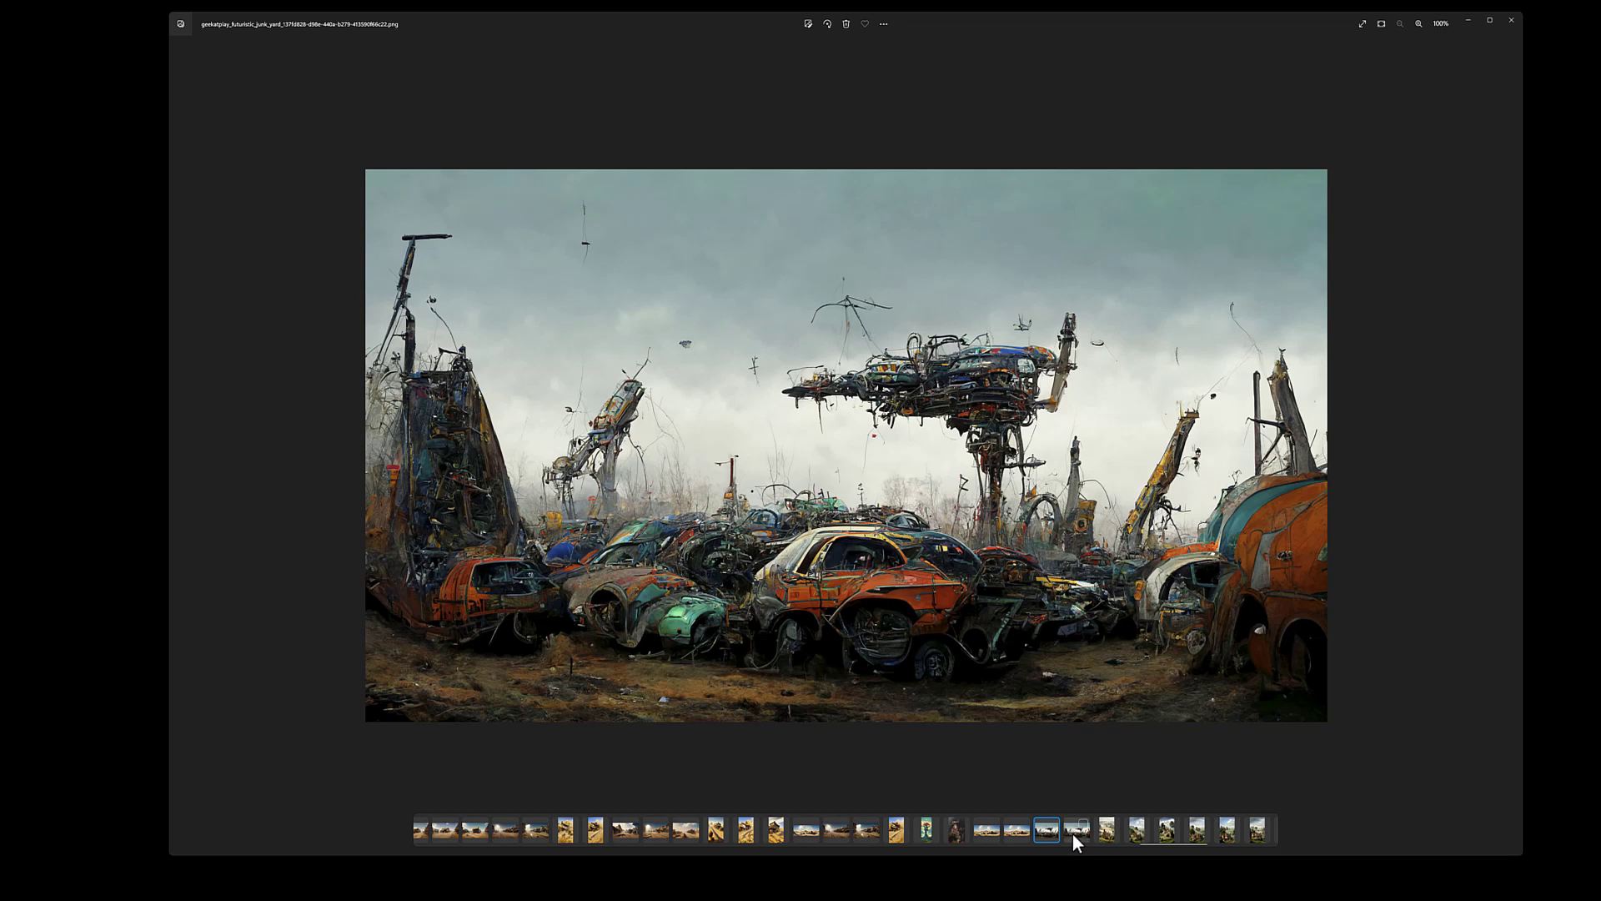
click(1073, 832)
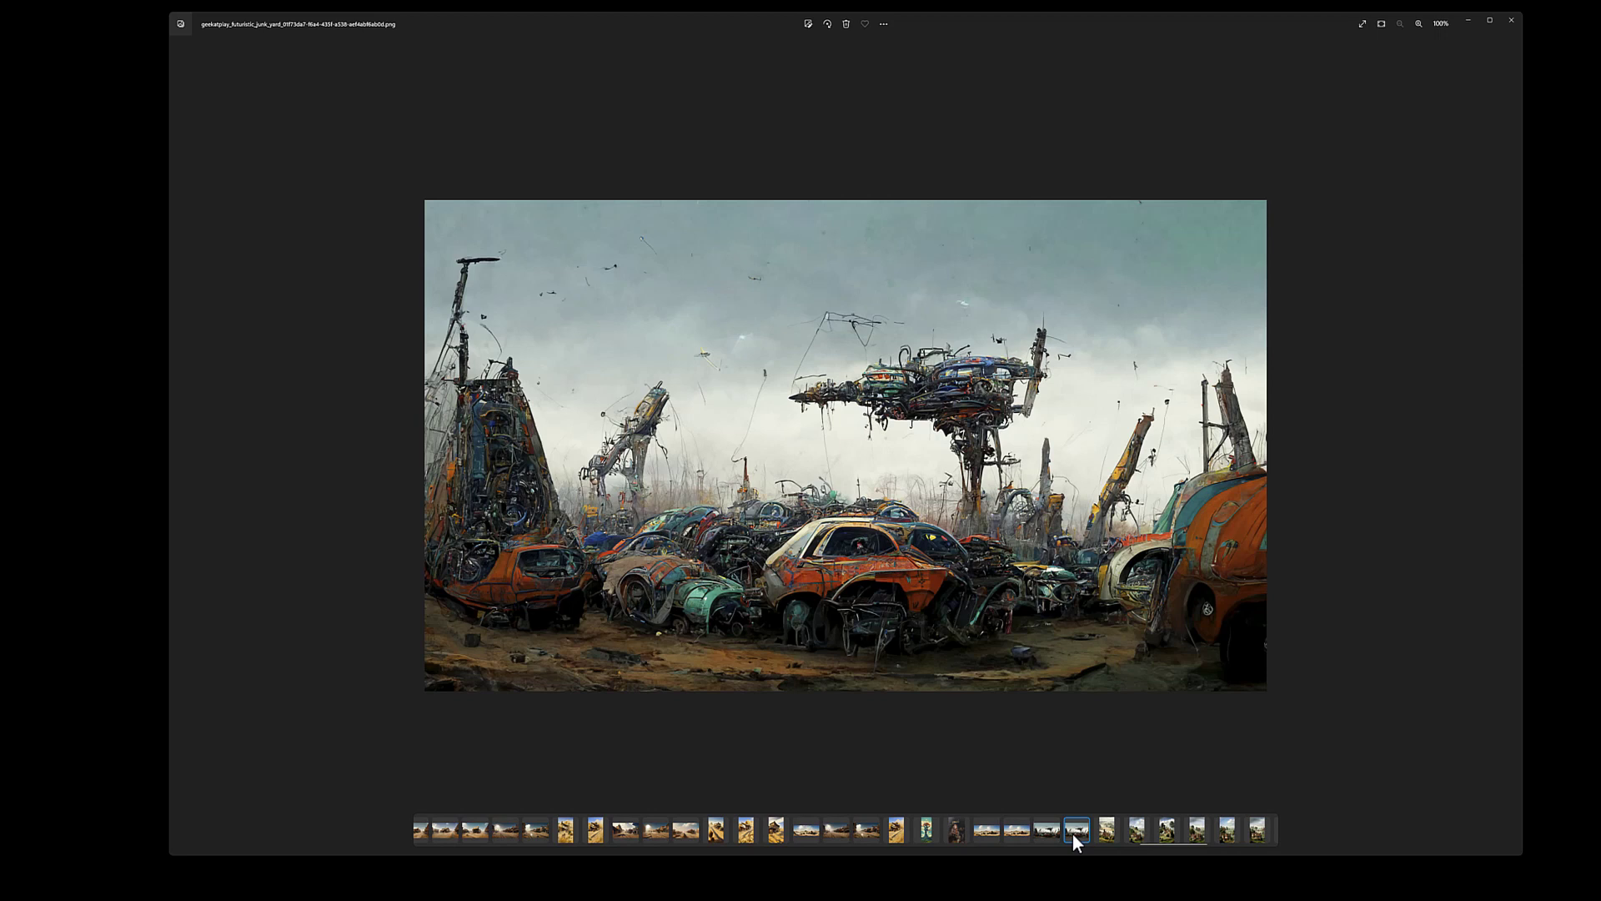
click(1045, 831)
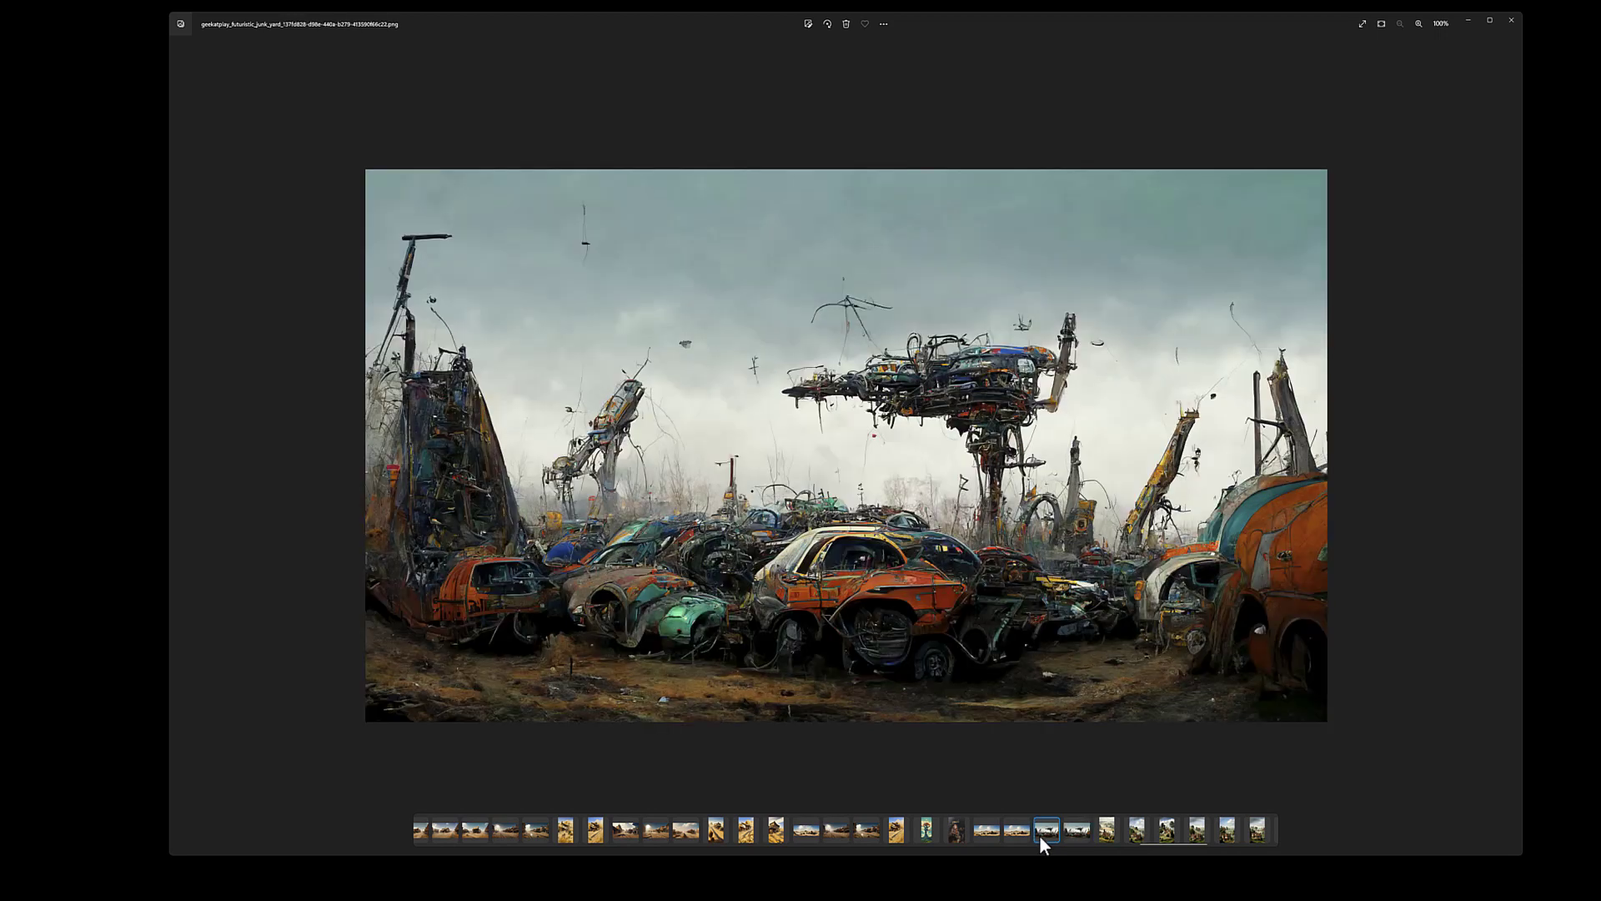
click(1073, 833)
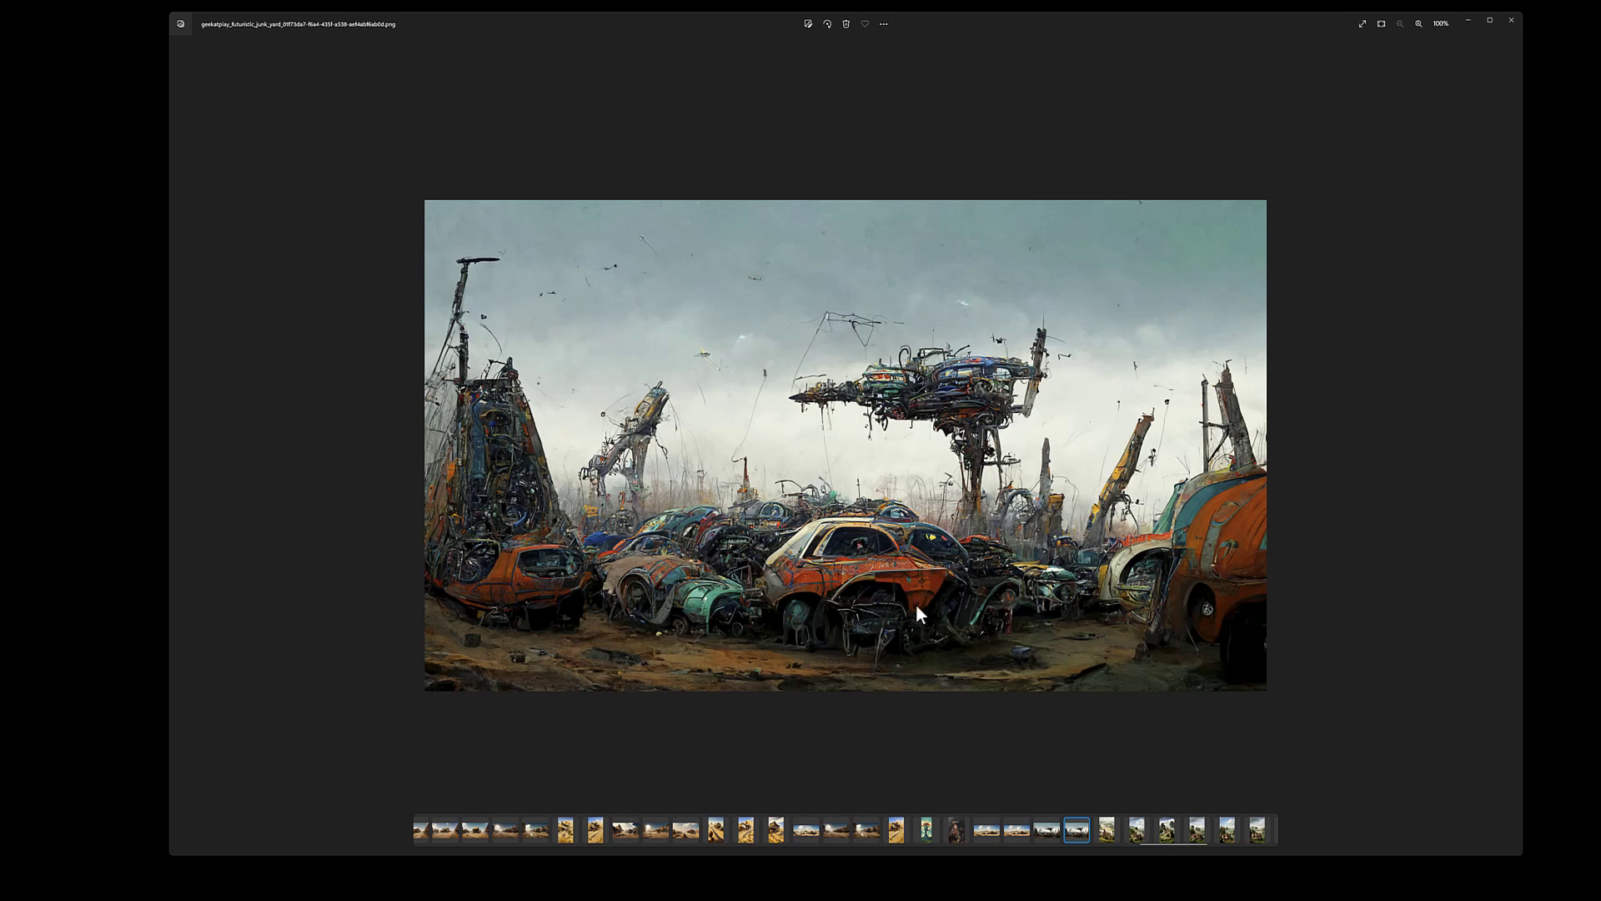
click(1041, 834)
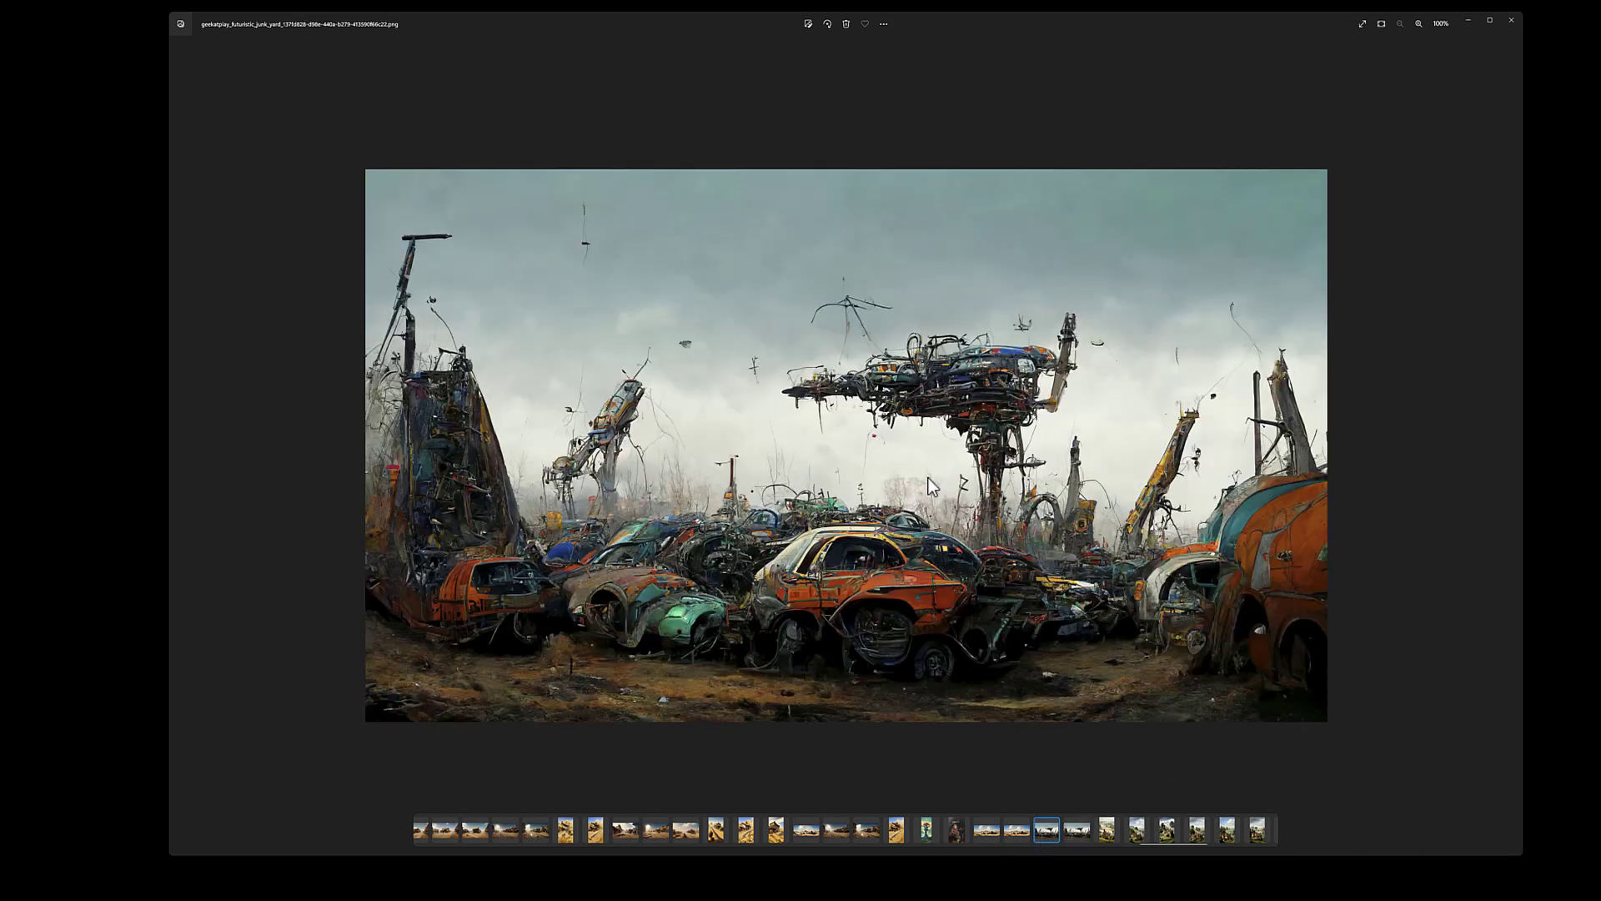
click(1076, 831)
click(1043, 833)
click(1159, 836)
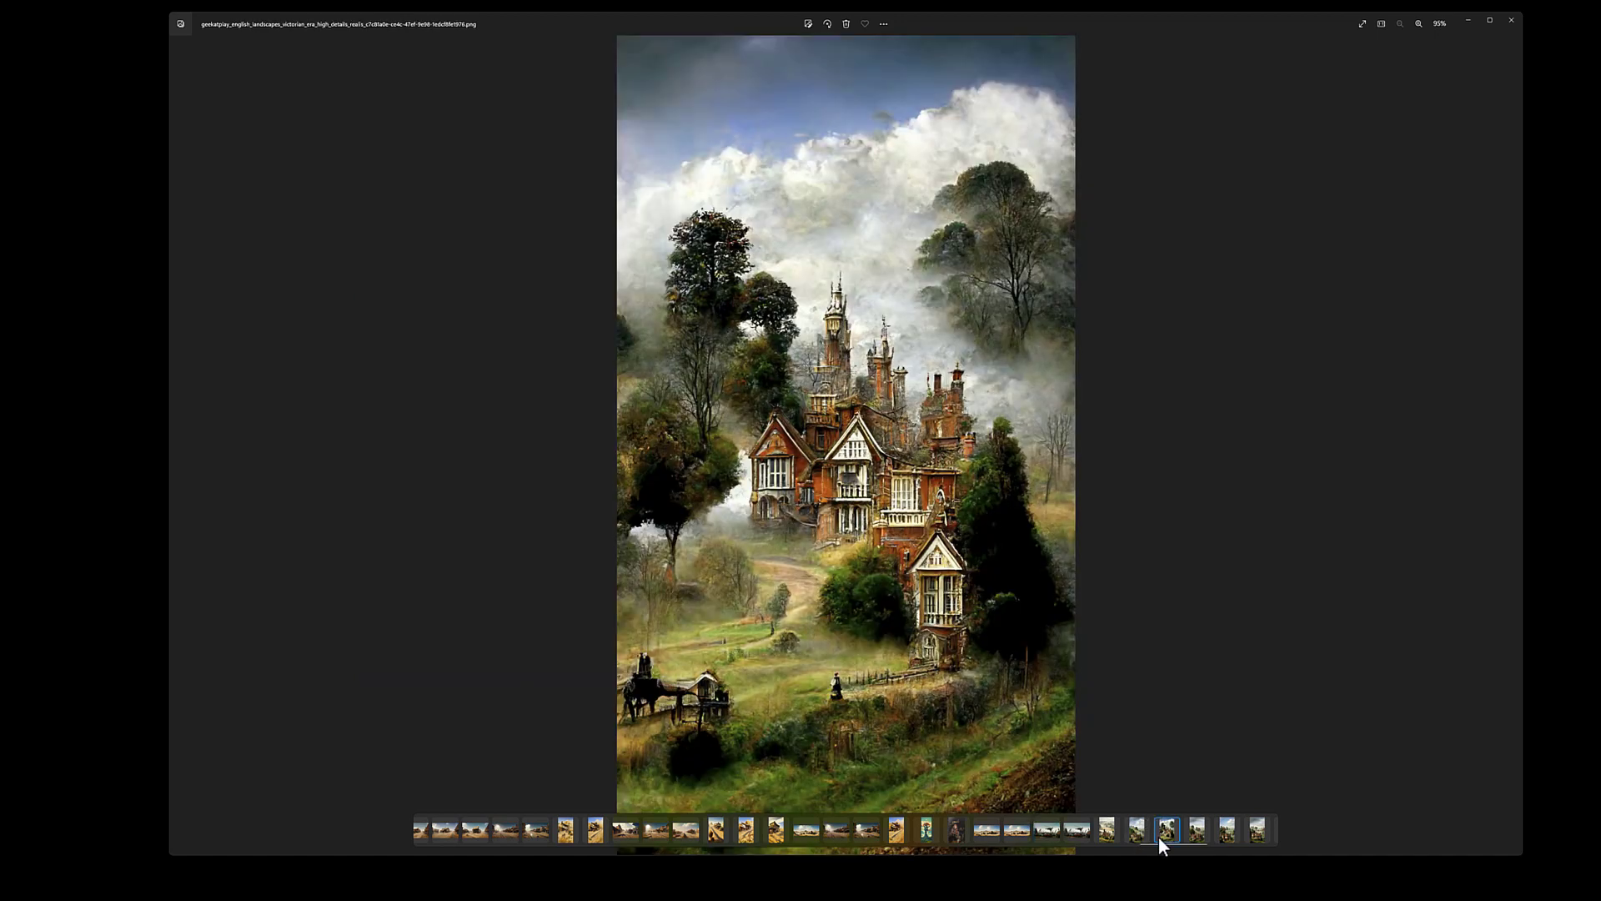
click(1224, 836)
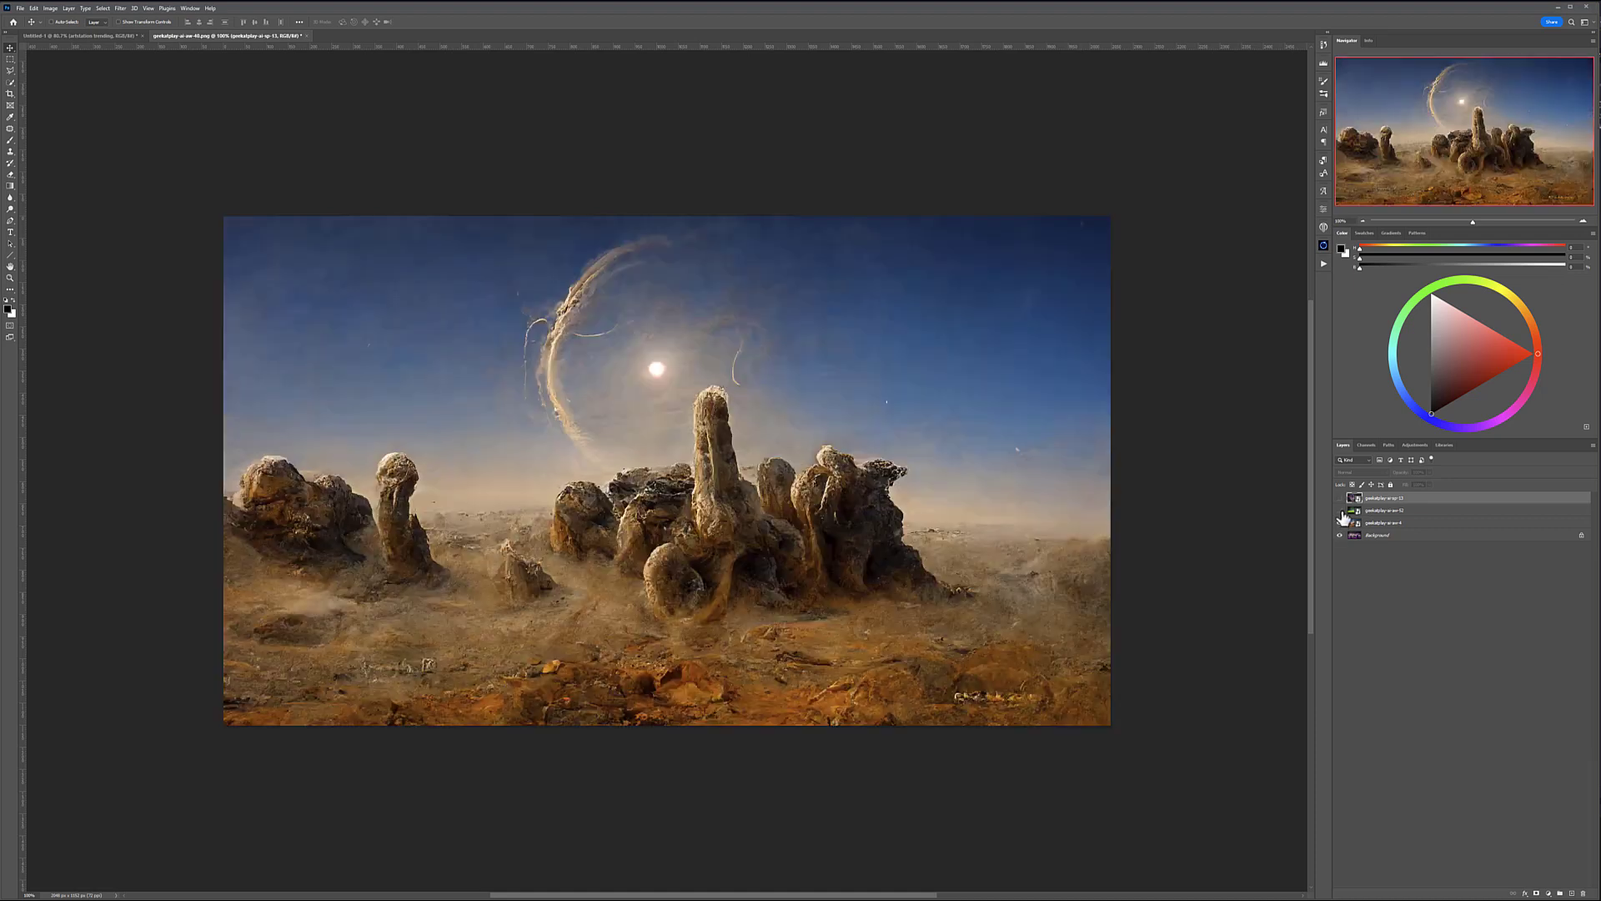
Step: Switch to Photoshop and show the hidden image layers in turn, from the green planet landscape up to the top cyberpunk street layer
click(1341, 511)
click(1340, 517)
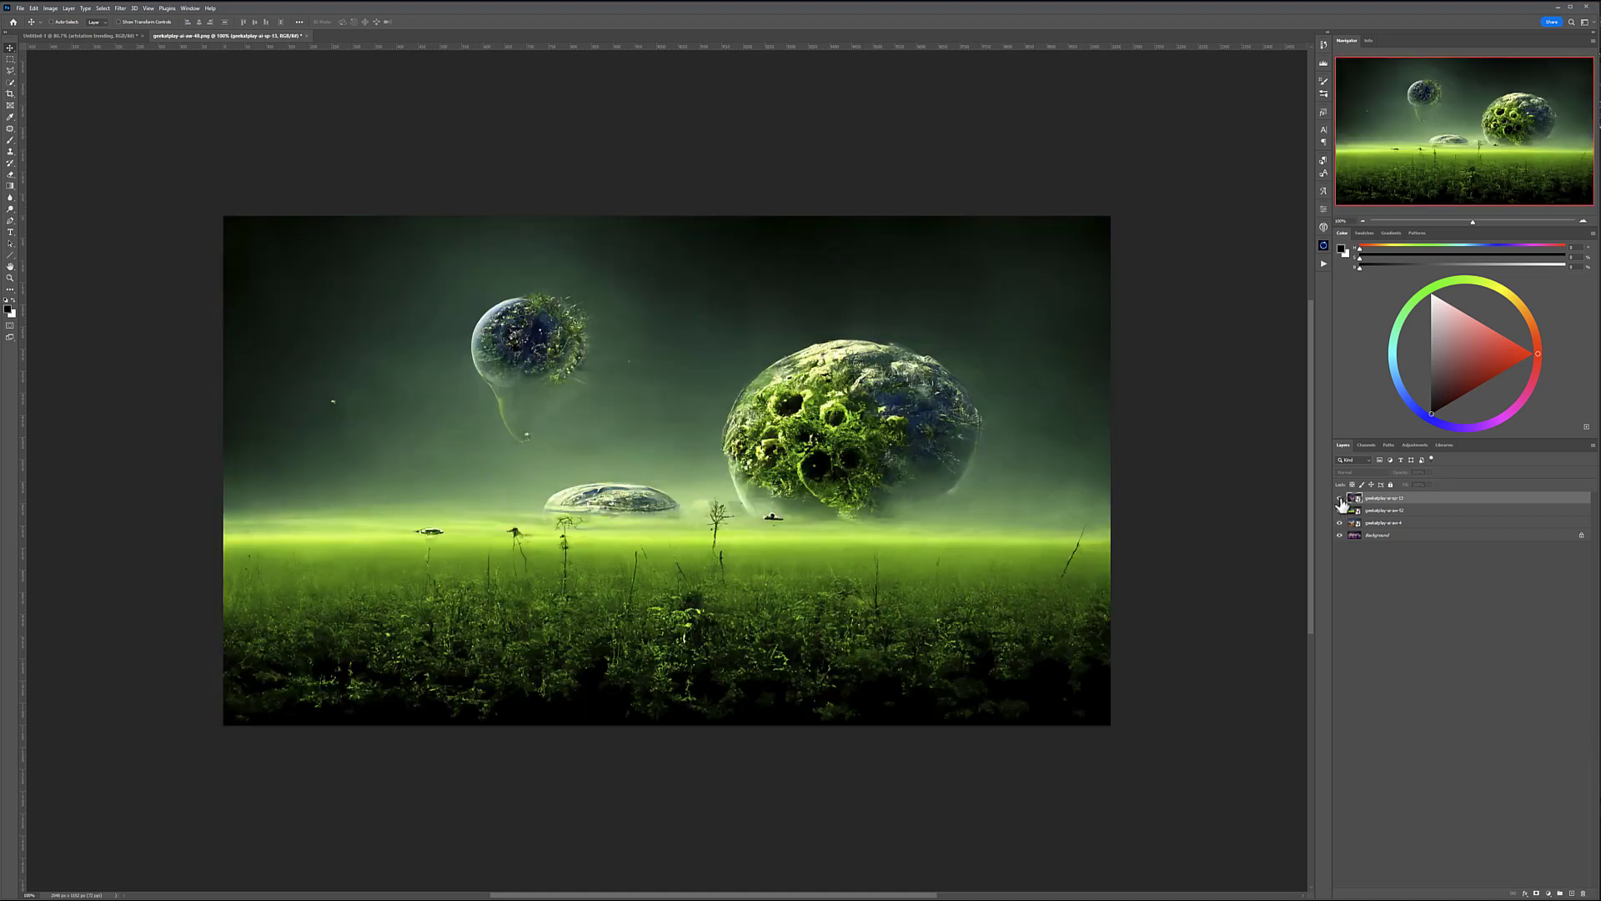
click(1340, 499)
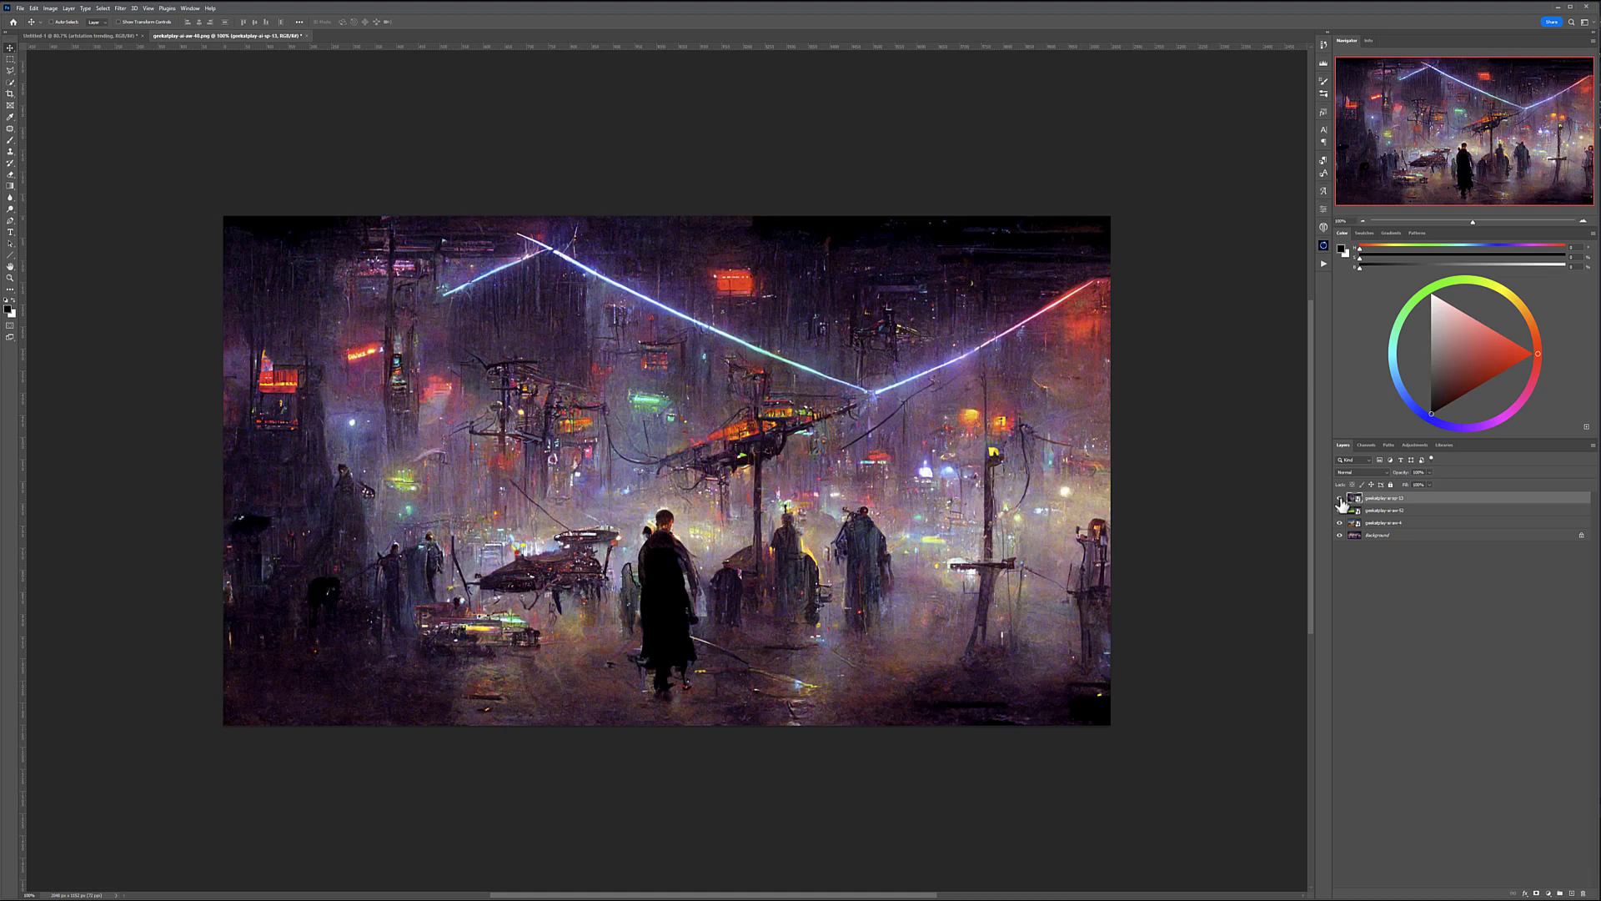